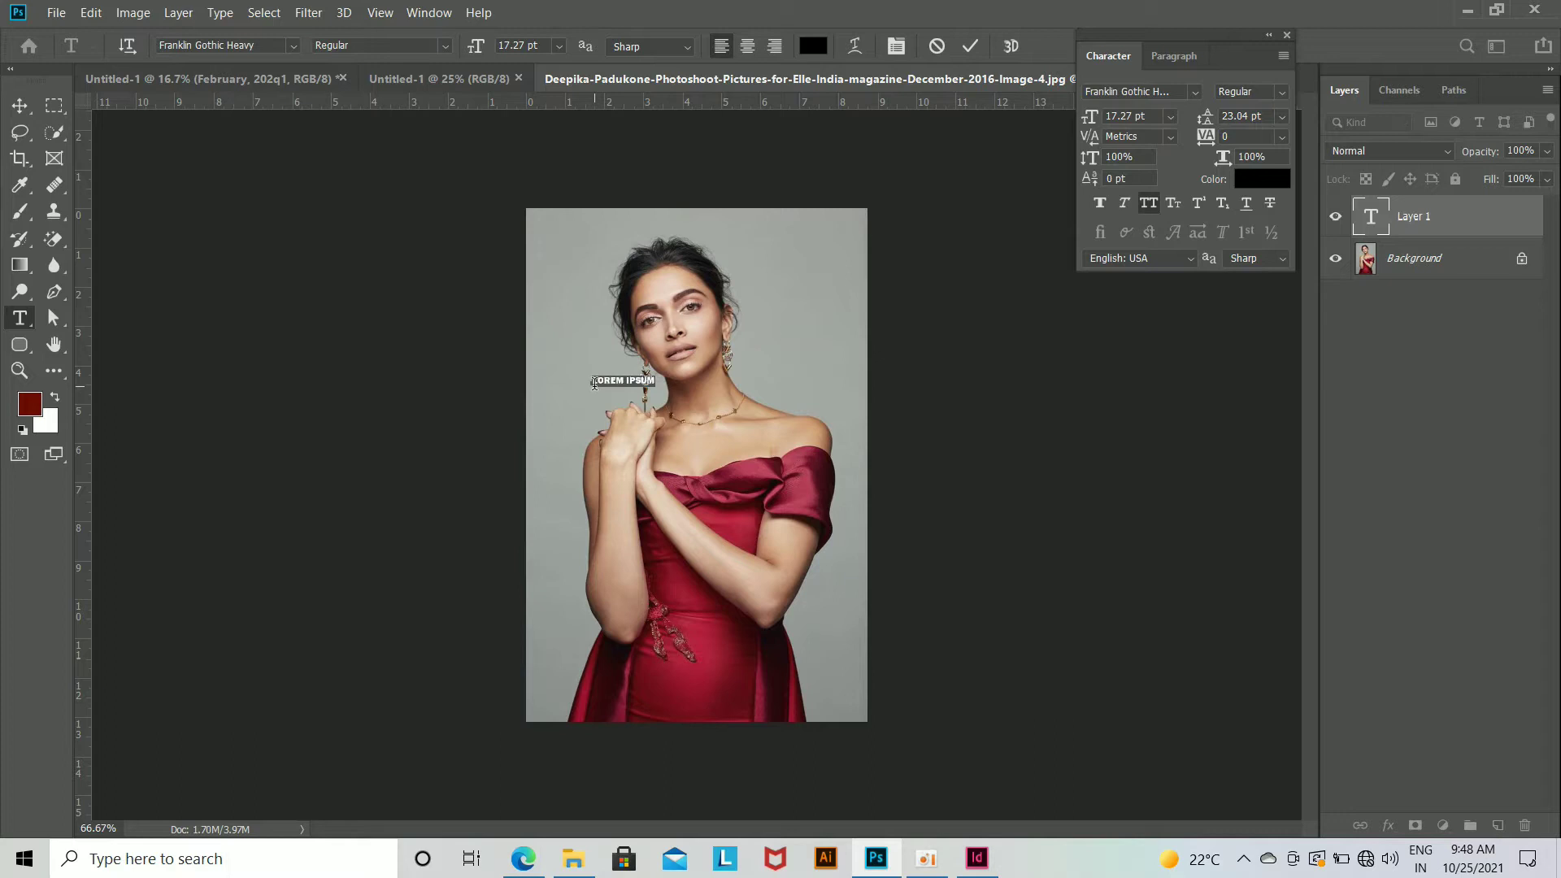
Step: Replace the placeholder text with FILMFARE and scale it across the photo's full width, near the top edge over the hair
{"action": "key", "text": "BackSpace"}
{"action": "left_click", "coordinate": [523, 860]}
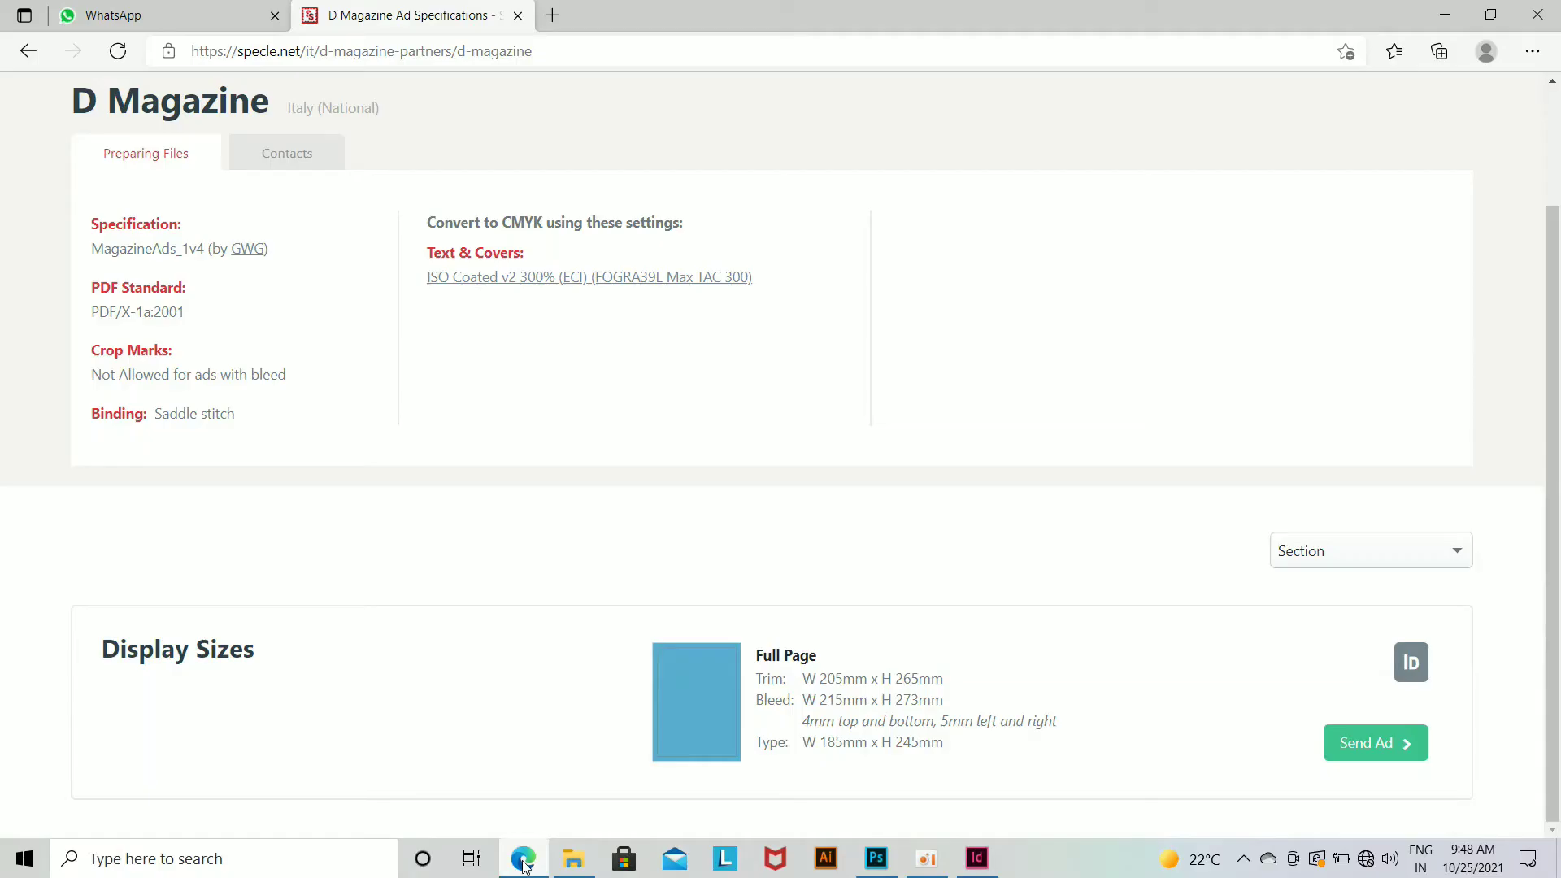
{"action": "left_click", "coordinate": [876, 859]}
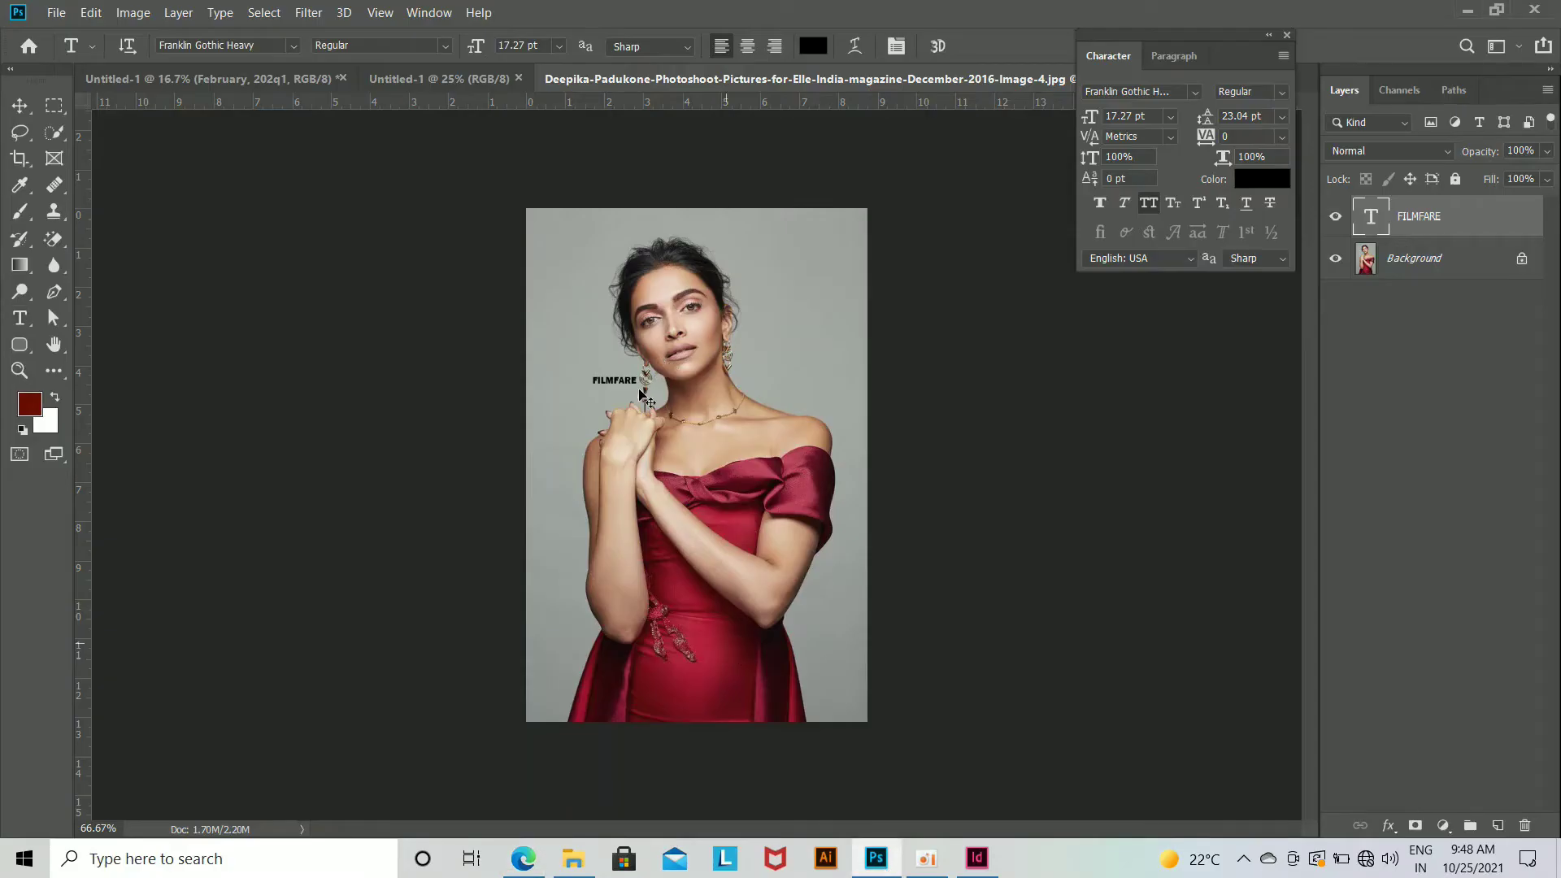
{"action": "key", "text": "ctrl+t"}
{"action": "left_click_drag", "start_coordinate": [639, 387], "coordinate": [886, 309]}
{"action": "key", "text": "Return"}
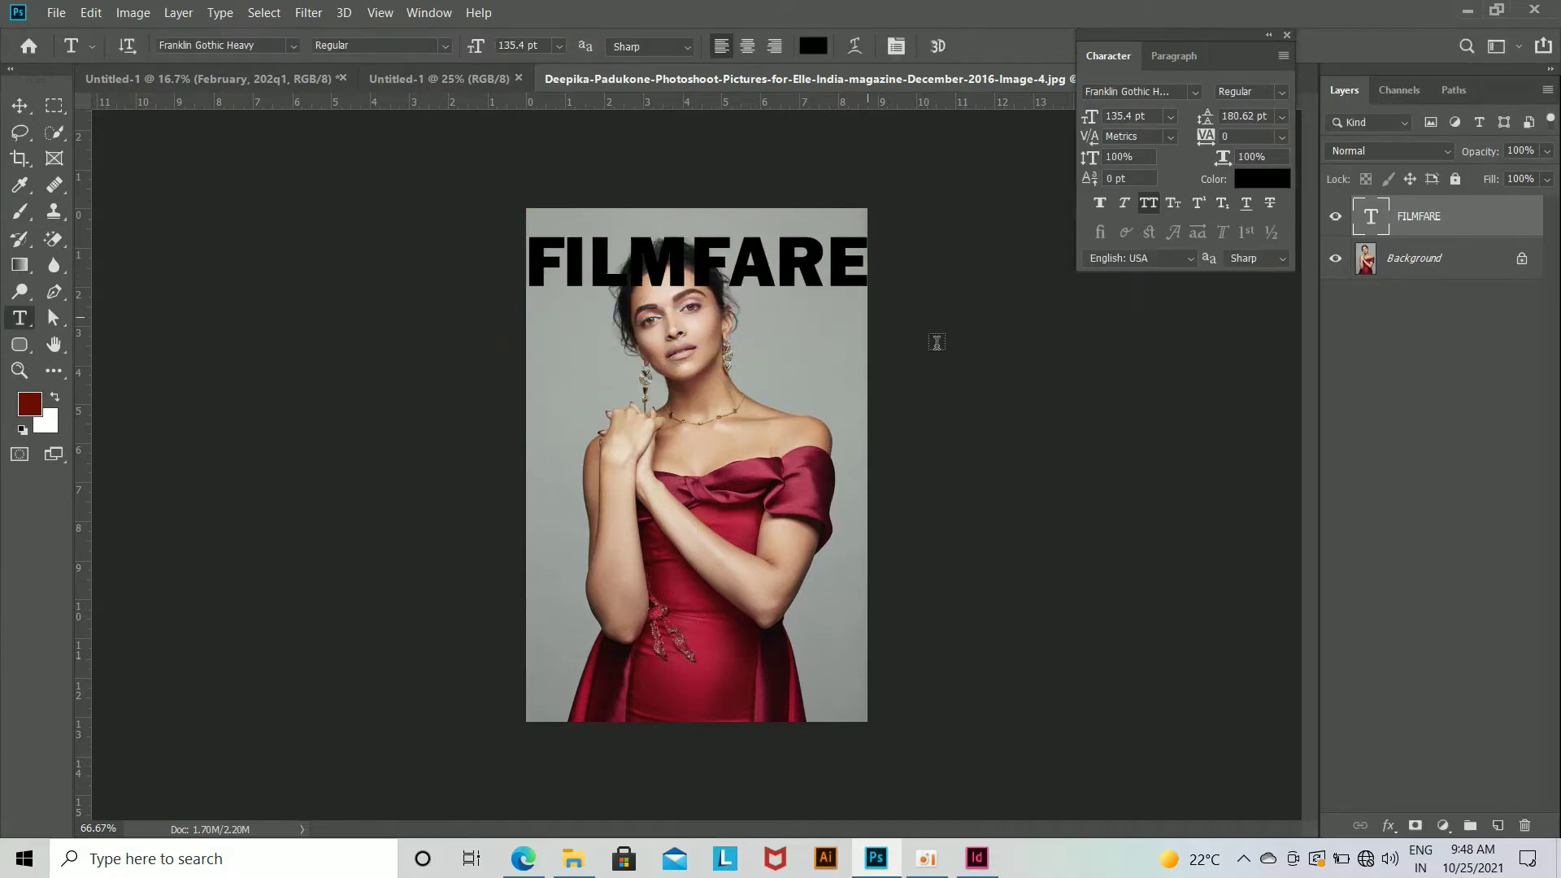
Step: Unlock the Background layer and select the whole woman with the Quick Selection tool
{"action": "left_click", "coordinate": [1521, 258]}
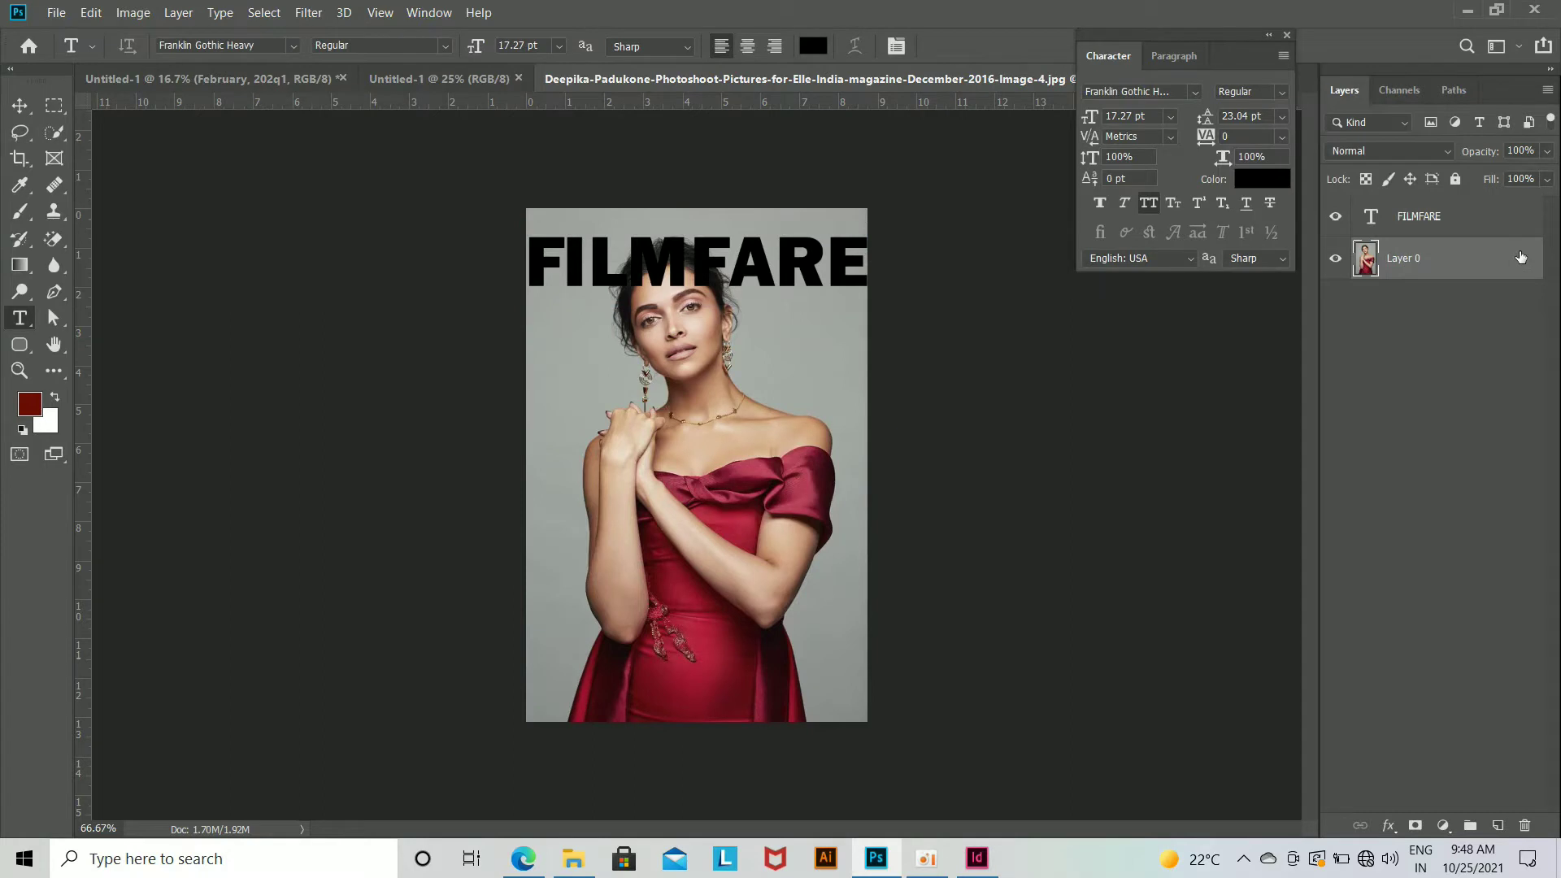
{"action": "right_click", "coordinate": [54, 238]}
{"action": "left_click", "coordinate": [138, 237]}
{"action": "right_click", "coordinate": [54, 131]}
{"action": "left_click", "coordinate": [122, 150]}
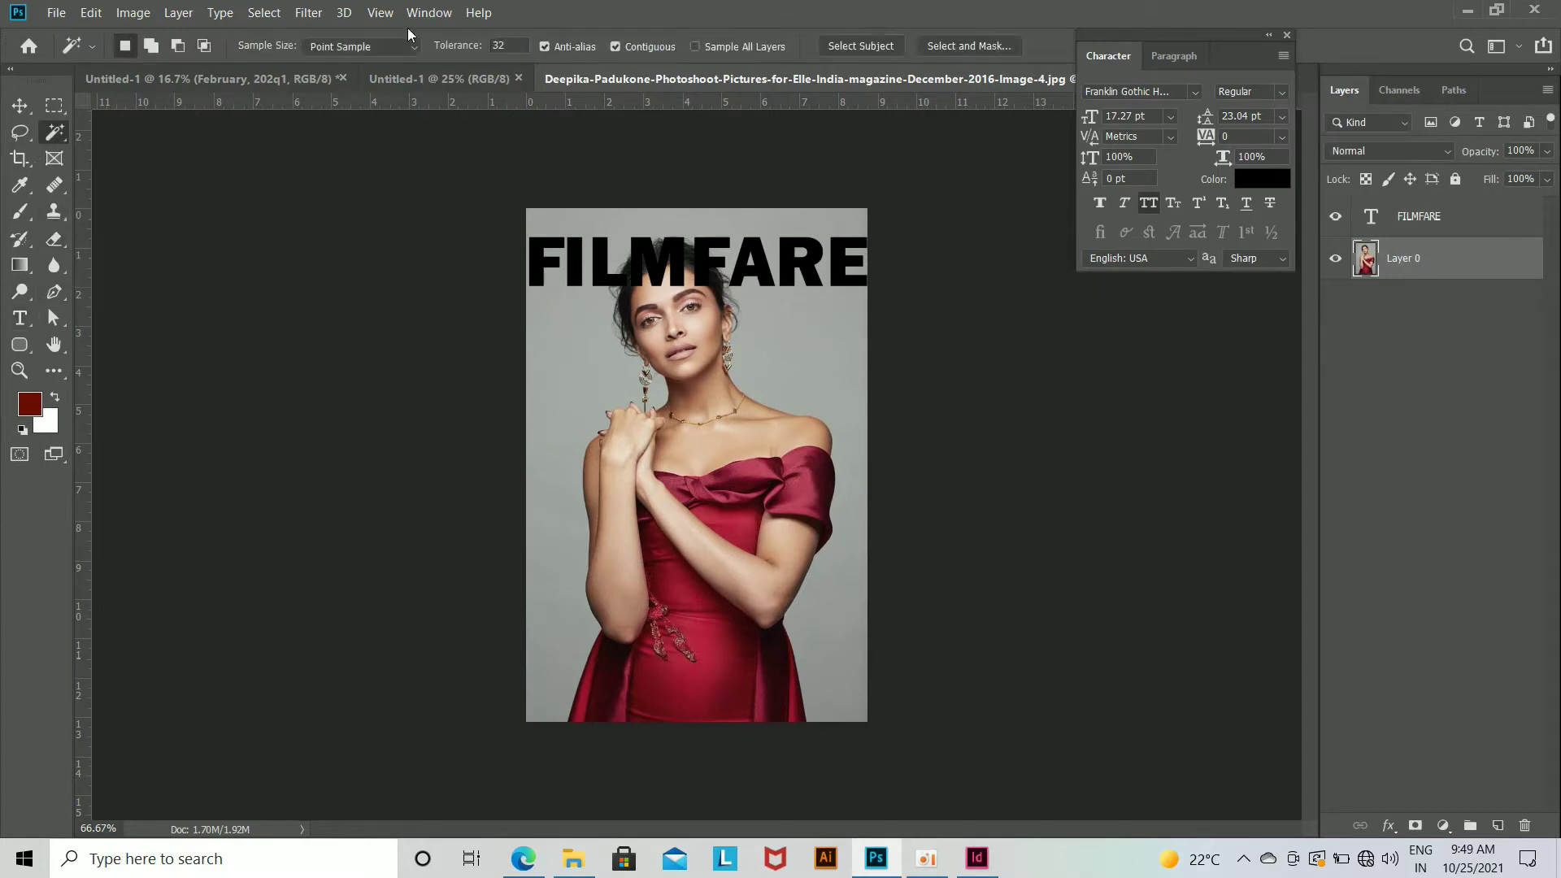
{"action": "right_click", "coordinate": [54, 132]}
{"action": "left_click", "coordinate": [122, 132]}
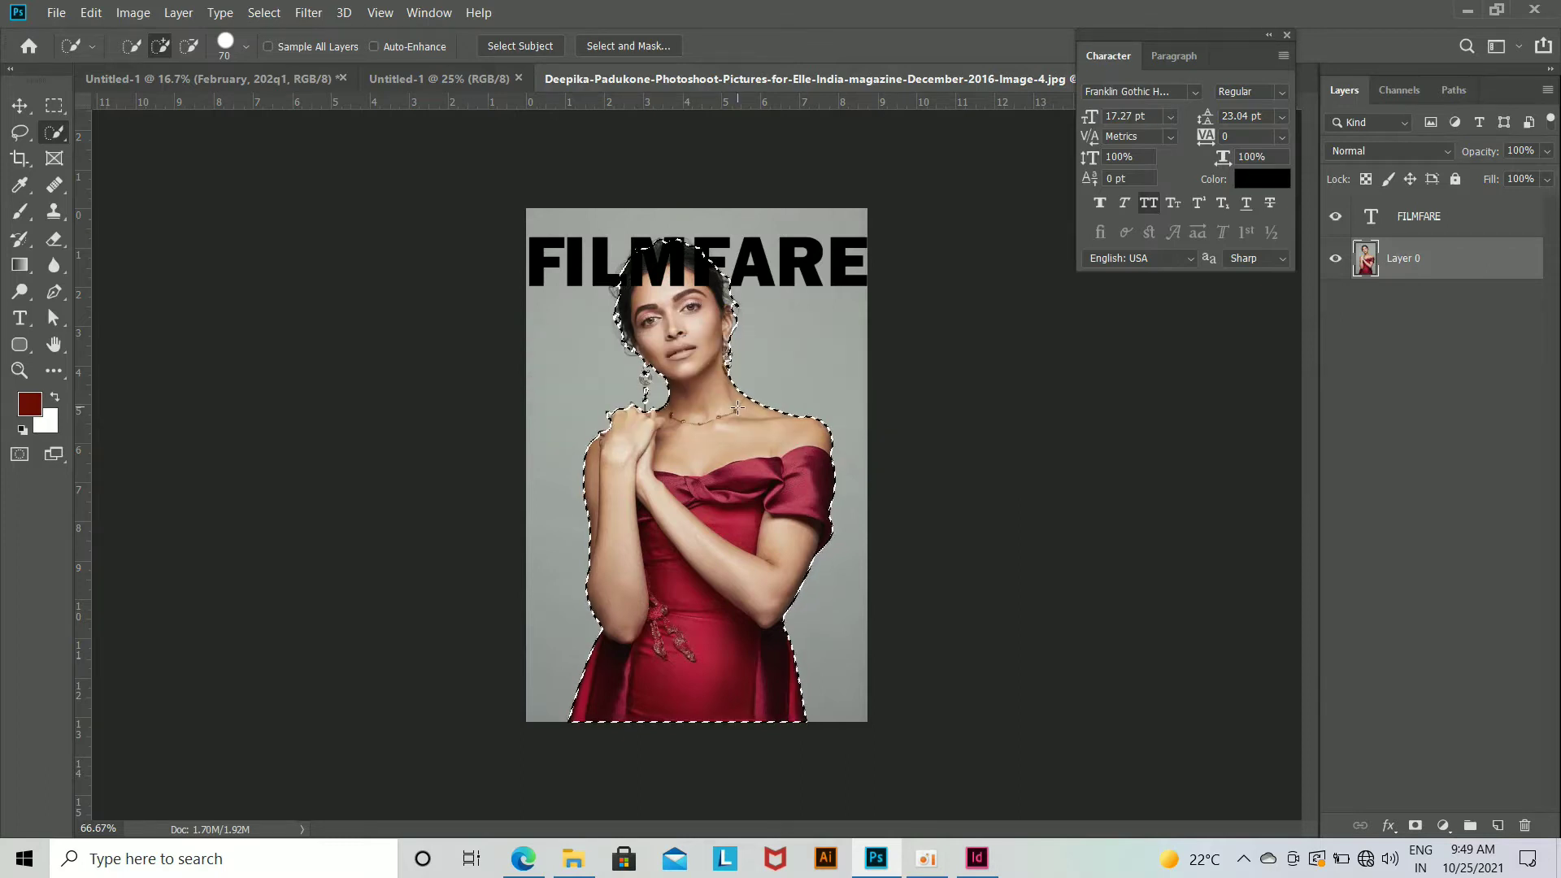
Step: Copy the selected woman to a new layer and stack the FILMFARE title directly beneath it
{"action": "key", "text": "ctrl+j"}
{"action": "left_click_drag", "start_coordinate": [1414, 239], "coordinate": [1414, 207]}
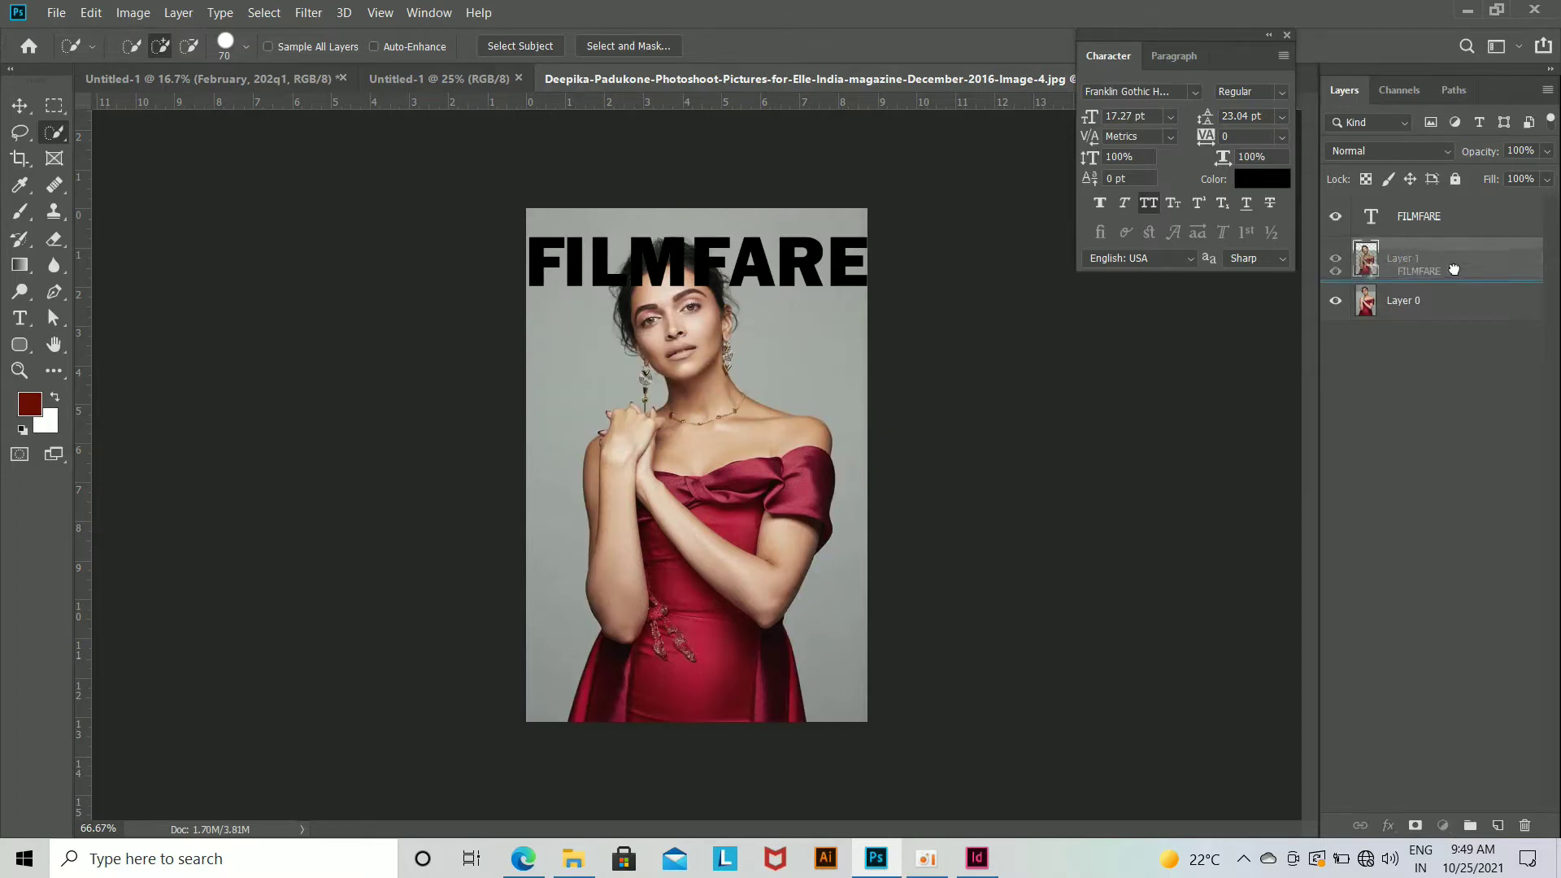
{"action": "key", "text": "ctrl+plus"}
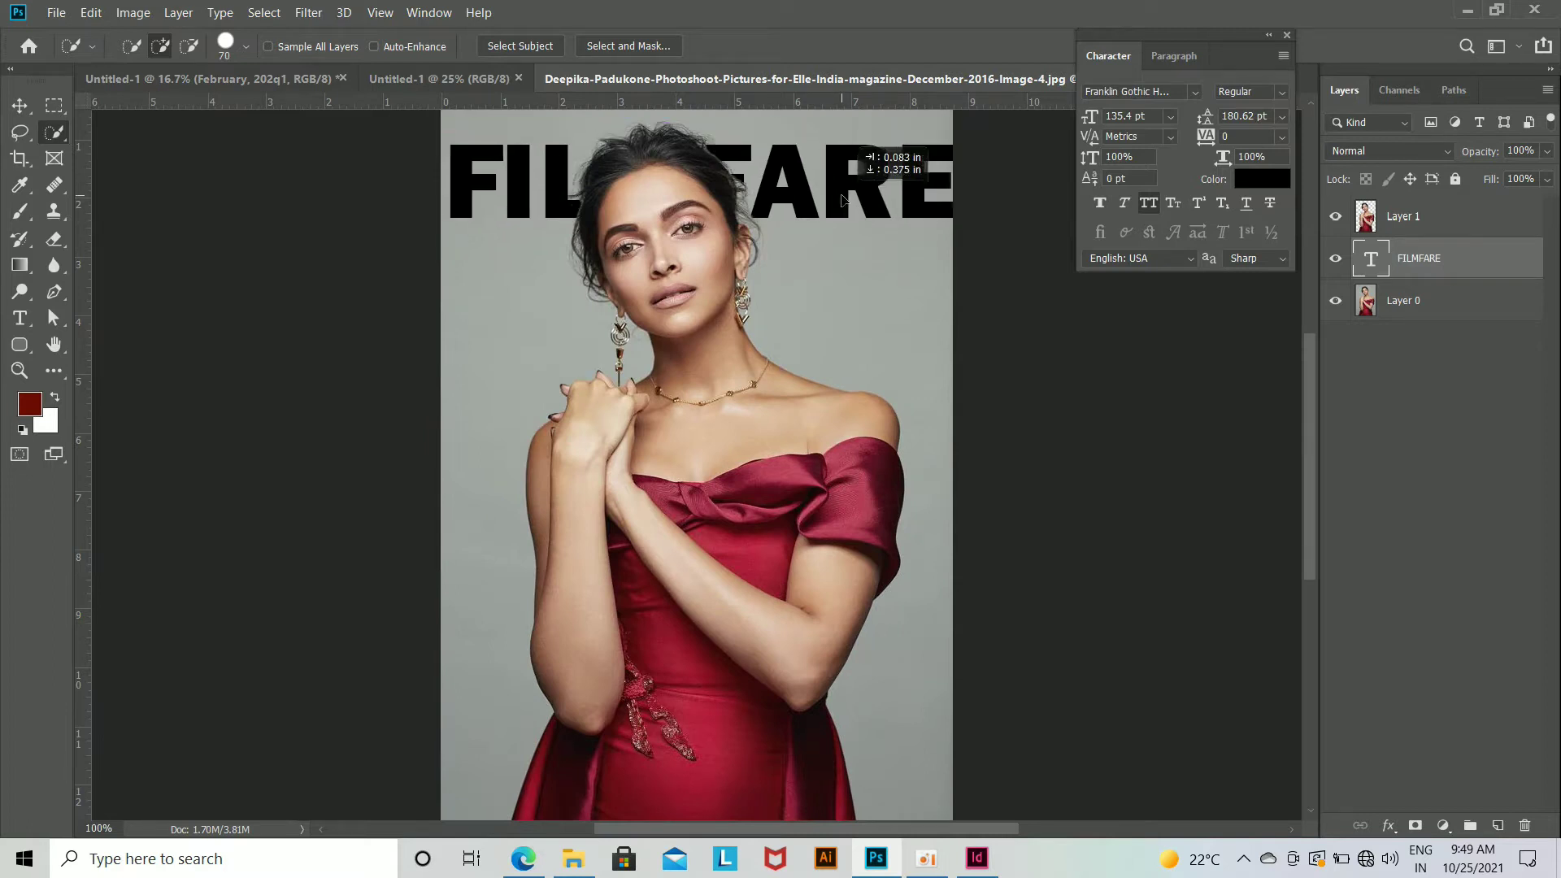
{"action": "key", "text": "v"}
Step: Try erasing the grey fringe around the hair on the woman's cut-out layer with a smaller Eraser brush, undoing the strokes
{"action": "left_click", "coordinate": [1411, 216]}
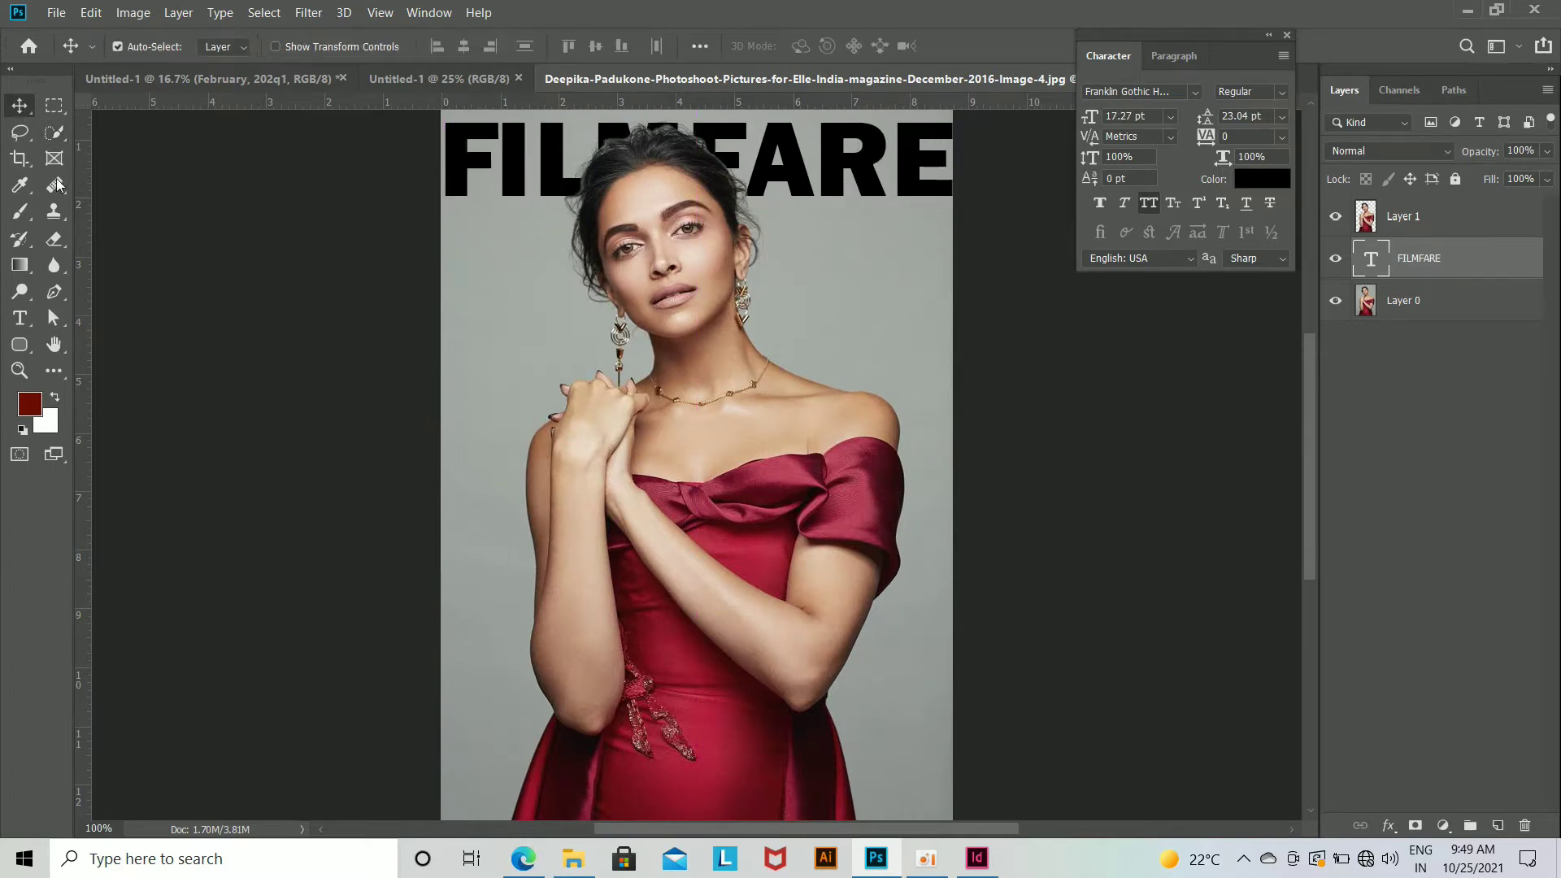
{"action": "left_click", "coordinate": [53, 239]}
{"action": "left_click", "coordinate": [163, 240]}
{"action": "key", "text": "bracketleft"}
{"action": "key", "text": "bracketleft"}
{"action": "key", "text": "bracketleft"}
{"action": "key", "text": "bracketleft"}
{"action": "key", "text": "bracketleft"}
{"action": "key", "text": "bracketleft"}
{"action": "key", "text": "bracketleft"}
{"action": "key", "text": "bracketleft"}
{"action": "key", "text": "bracketleft"}
{"action": "key", "text": "bracketleft"}
{"action": "key", "text": "bracketleft"}
{"action": "key", "text": "bracketleft"}
{"action": "key", "text": "bracketleft"}
{"action": "key", "text": "bracketleft"}
{"action": "key", "text": "bracketleft"}
{"action": "key", "text": "bracketleft"}
{"action": "key", "text": "bracketleft"}
{"action": "key", "text": "bracketleft"}
{"action": "key", "text": "ctrl+plus"}
{"action": "key", "text": "ctrl+plus"}
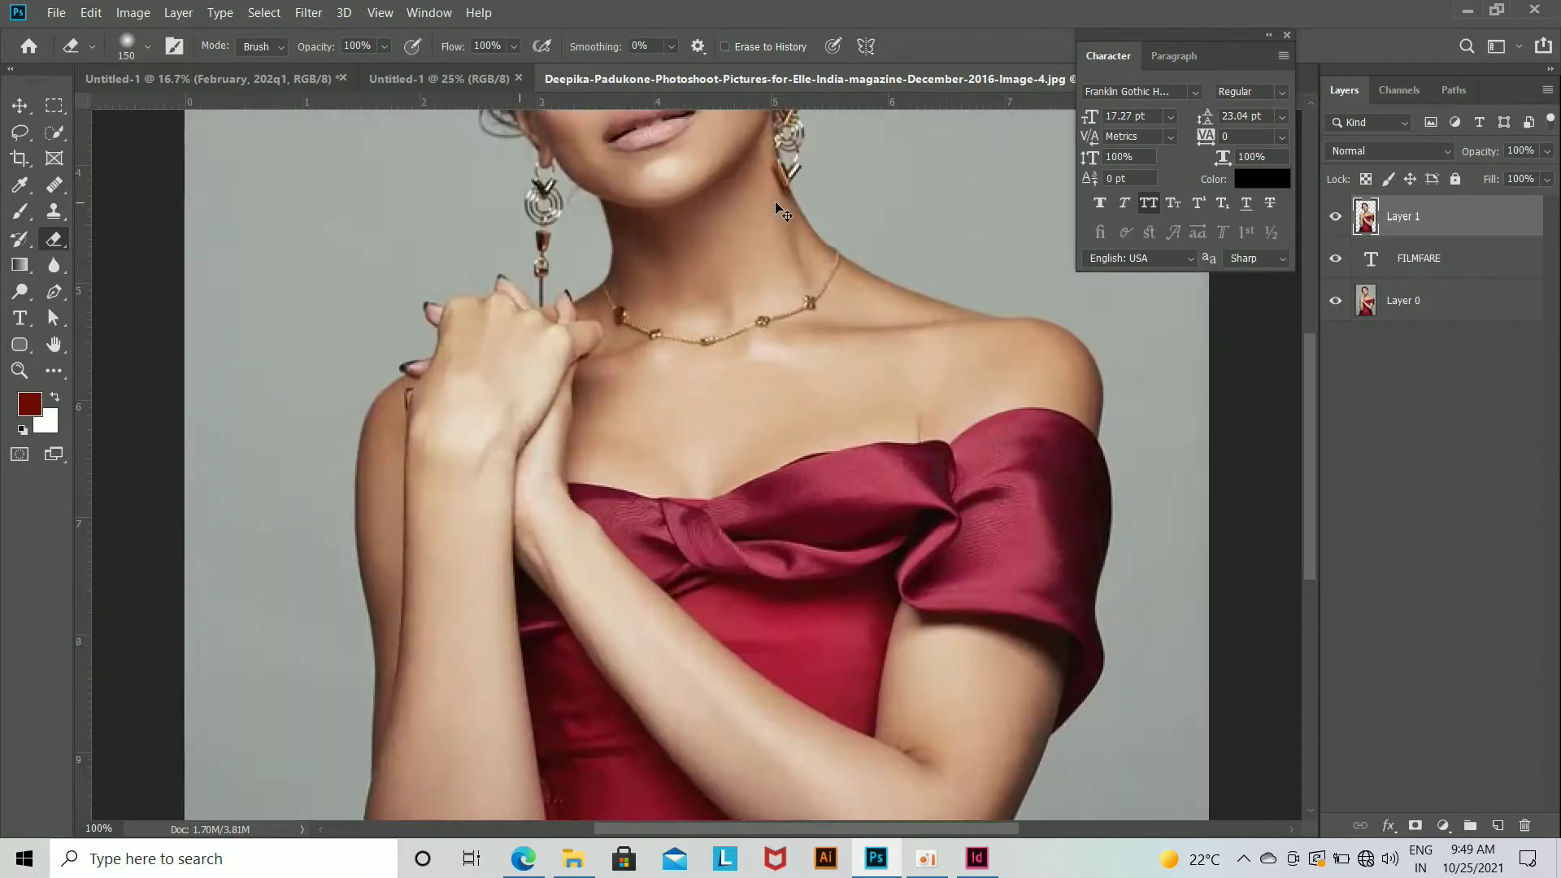
{"action": "left_click_drag", "start_coordinate": [833, 383], "coordinate": [853, 505]}
{"action": "key", "text": "ctrl+bracketleft"}
{"action": "key", "text": "ctrl+bracketright"}
{"action": "key", "text": "ctrl+bracketleft"}
{"action": "key", "text": "ctrl+bracketright"}
{"action": "key", "text": "bracketleft"}
{"action": "key", "text": "bracketleft"}
{"action": "key", "text": "bracketleft"}
{"action": "key", "text": "bracketleft"}
{"action": "key", "text": "bracketleft"}
{"action": "key", "text": "bracketleft"}
{"action": "key", "text": "bracketleft"}
{"action": "key", "text": "bracketleft"}
{"action": "mouse_move", "coordinate": [559, 277]}
{"action": "left_mouse_down"}
{"action": "mouse_move", "coordinate": [841, 336]}
{"action": "mouse_move", "coordinate": [611, 329]}
{"action": "left_mouse_up"}
{"action": "key", "text": "ctrl+z"}
{"action": "key", "text": "ctrl+z"}
Step: Try a finer erase along the hairline with a 9 px Eraser brush, and undo it
{"action": "key", "text": "bracketleft"}
{"action": "key", "text": "bracketleft"}
{"action": "key", "text": "bracketleft"}
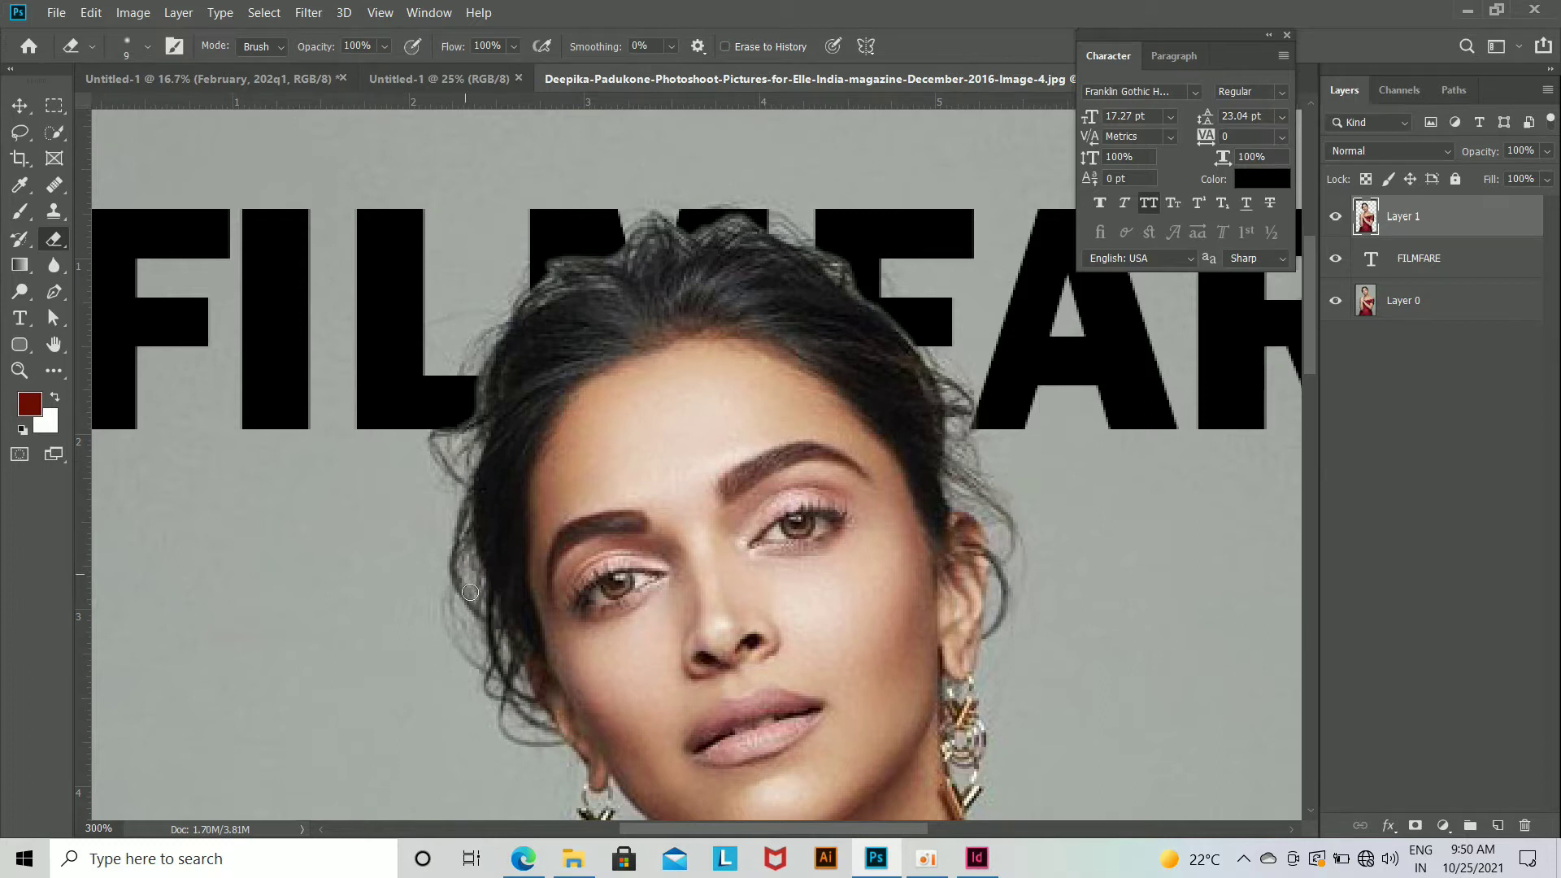
{"action": "mouse_move", "coordinate": [562, 292]}
{"action": "left_mouse_down"}
{"action": "mouse_move", "coordinate": [611, 290]}
{"action": "mouse_move", "coordinate": [621, 306]}
{"action": "left_mouse_up"}
{"action": "key", "text": "ctrl+z"}
{"action": "key", "text": "ctrl+minus"}
{"action": "key", "text": "ctrl+minus"}
{"action": "key", "text": "ctrl+minus"}
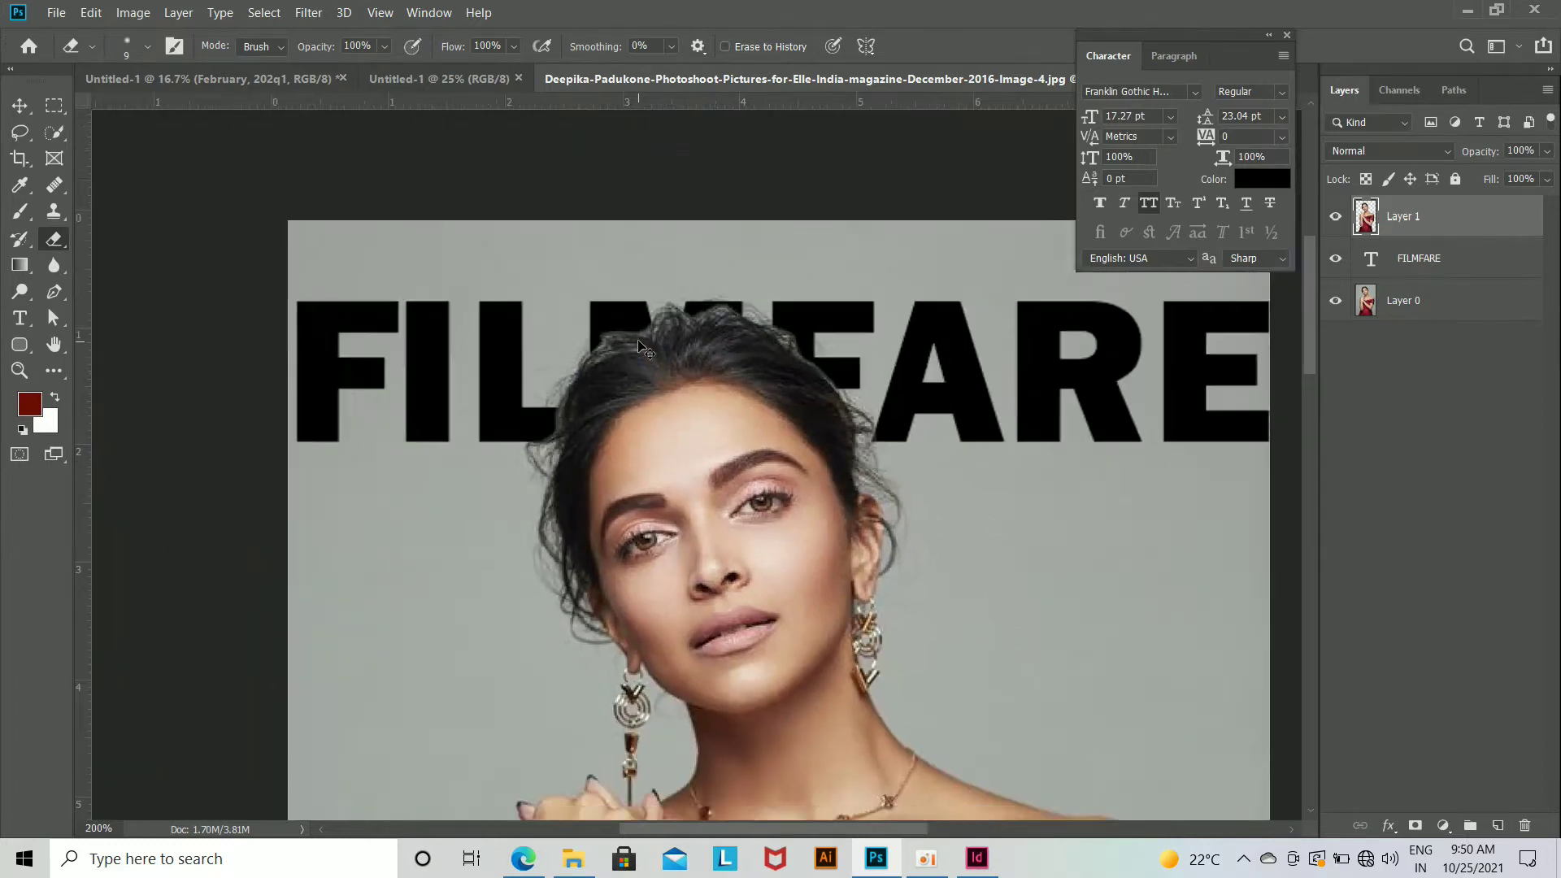
Step: Recolour the FILMFARE title to dress red #b31e3e sampled from the gown, and nudge the title slightly upward
{"action": "left_click", "coordinate": [1452, 267]}
{"action": "left_click", "coordinate": [1262, 178]}
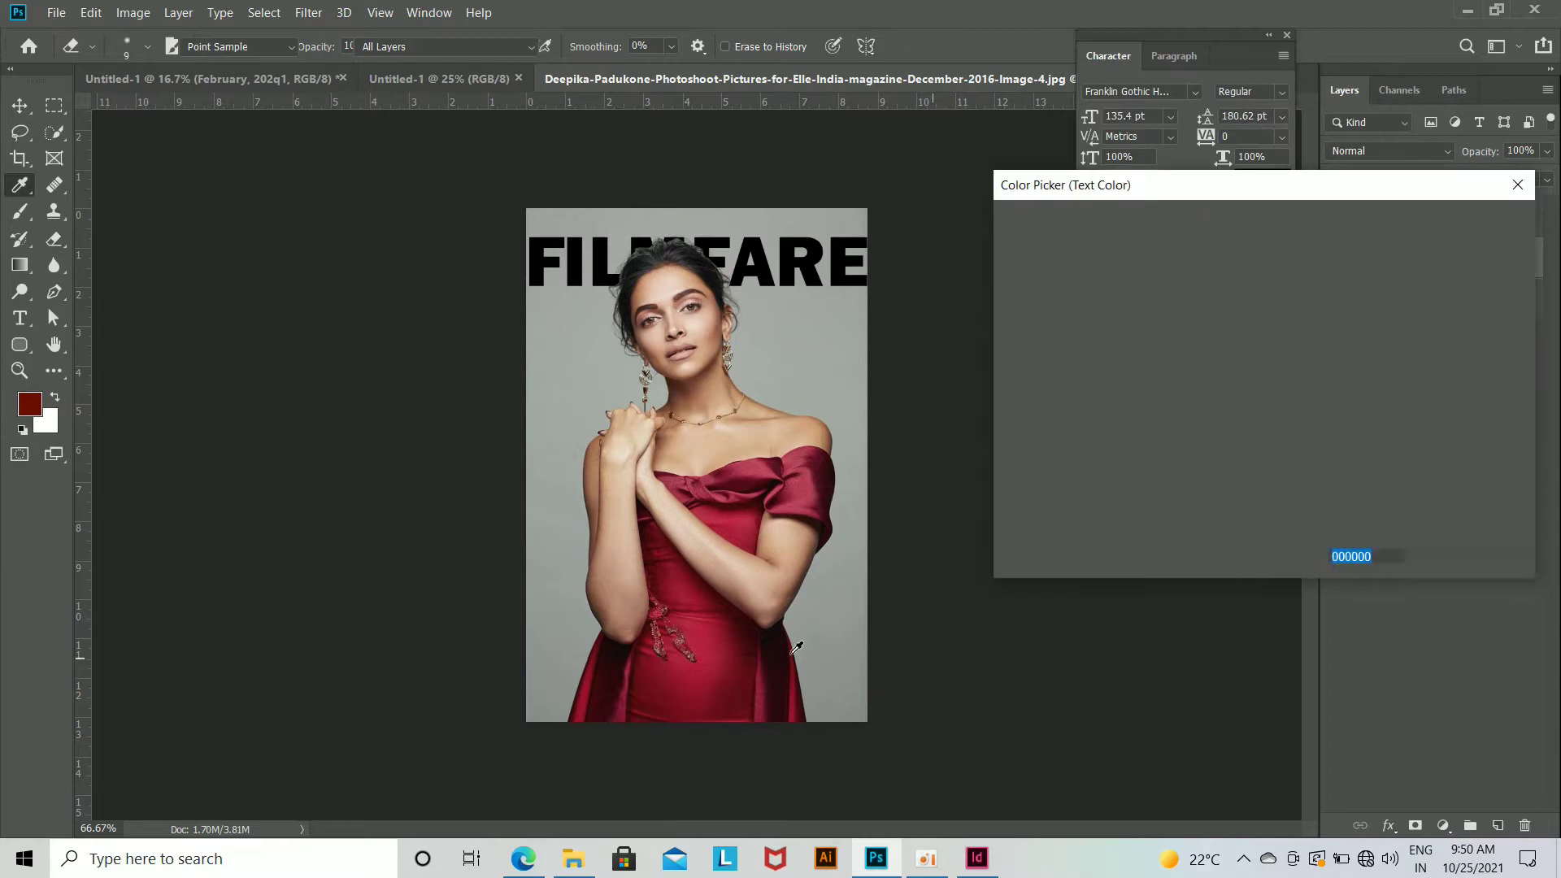
{"action": "left_click", "coordinate": [752, 644]}
{"action": "left_click", "coordinate": [1266, 277]}
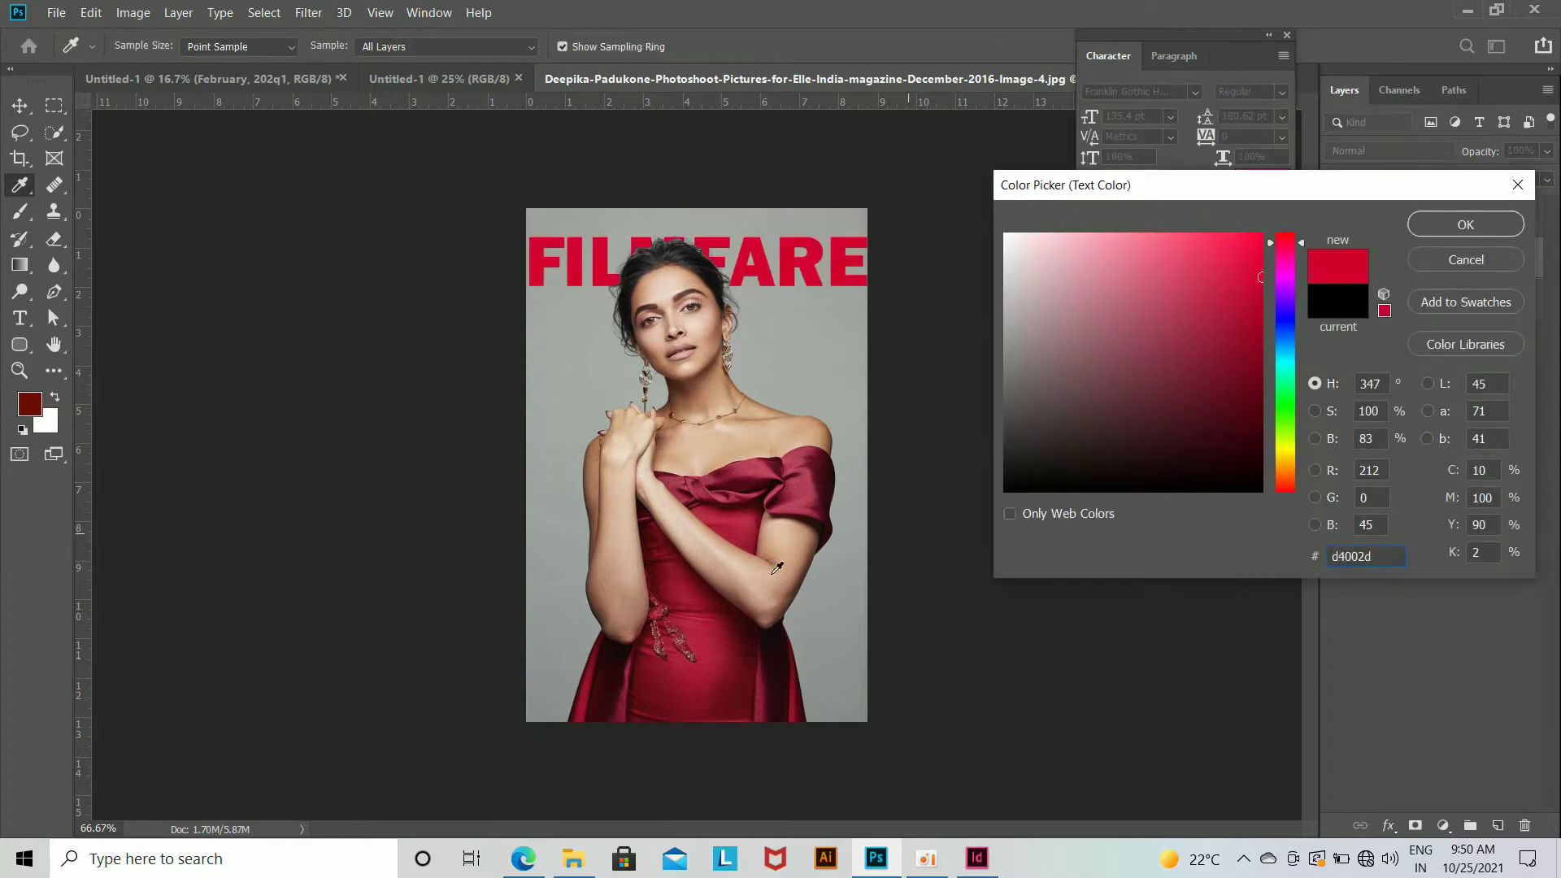
{"action": "left_click_drag", "start_coordinate": [777, 676], "coordinate": [773, 636]}
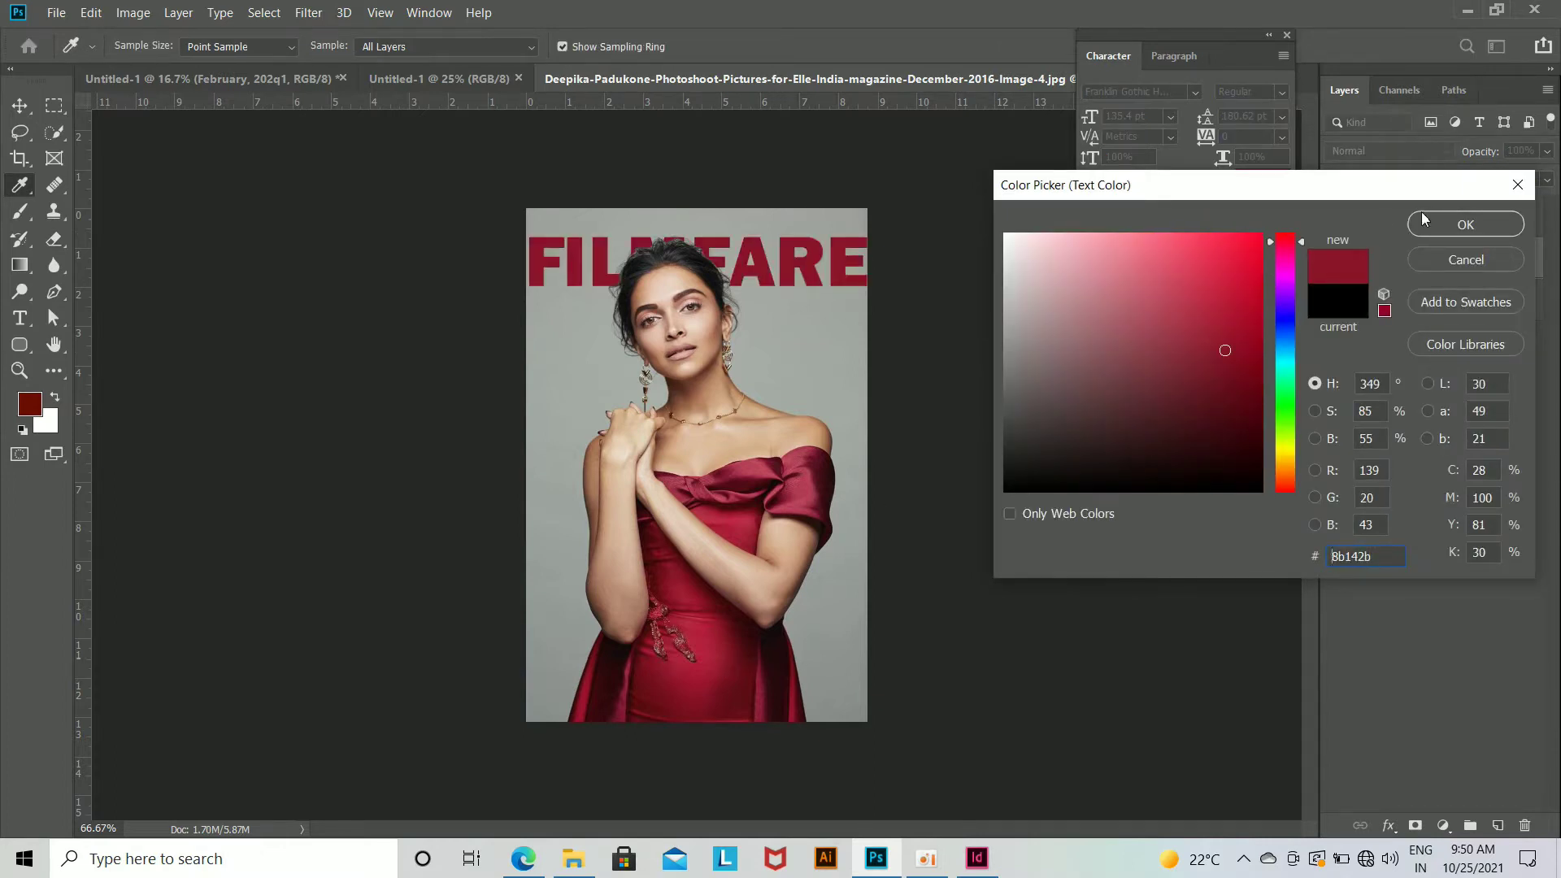
{"action": "left_click", "coordinate": [709, 641]}
{"action": "left_click", "coordinate": [1434, 226]}
{"action": "left_click_drag", "start_coordinate": [814, 254], "coordinate": [815, 246], "text": "ctrl"}
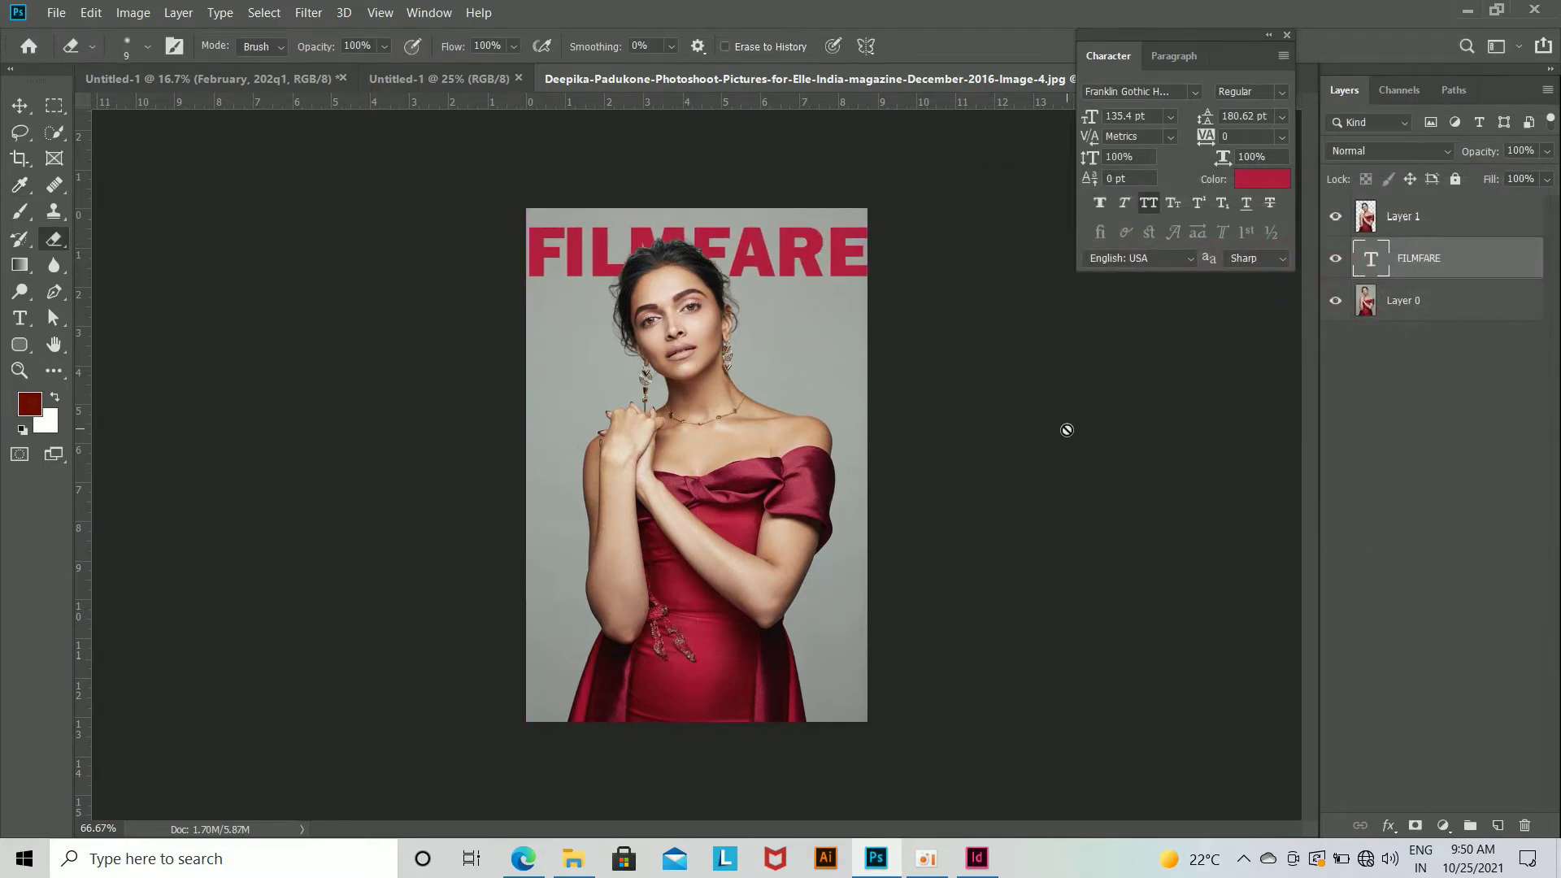
Step: Preview other fonts on the title, and try the Italic style and the Bahnschrift font
{"action": "left_click", "coordinate": [1194, 92]}
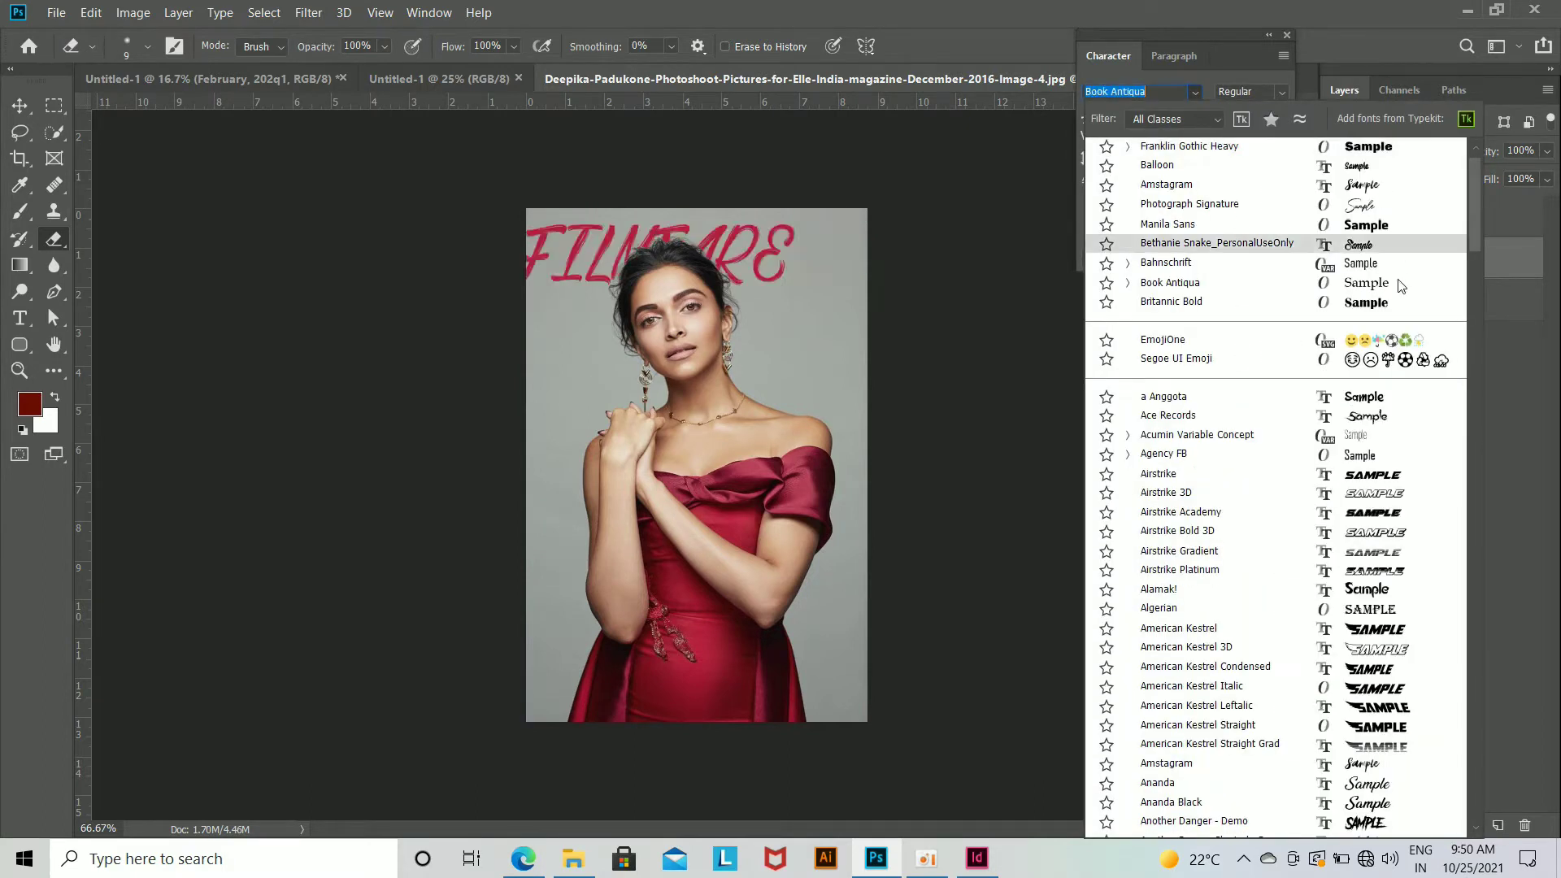
{"action": "scroll", "coordinate": [1394, 342], "scroll_direction": "down", "scroll_amount": 10}
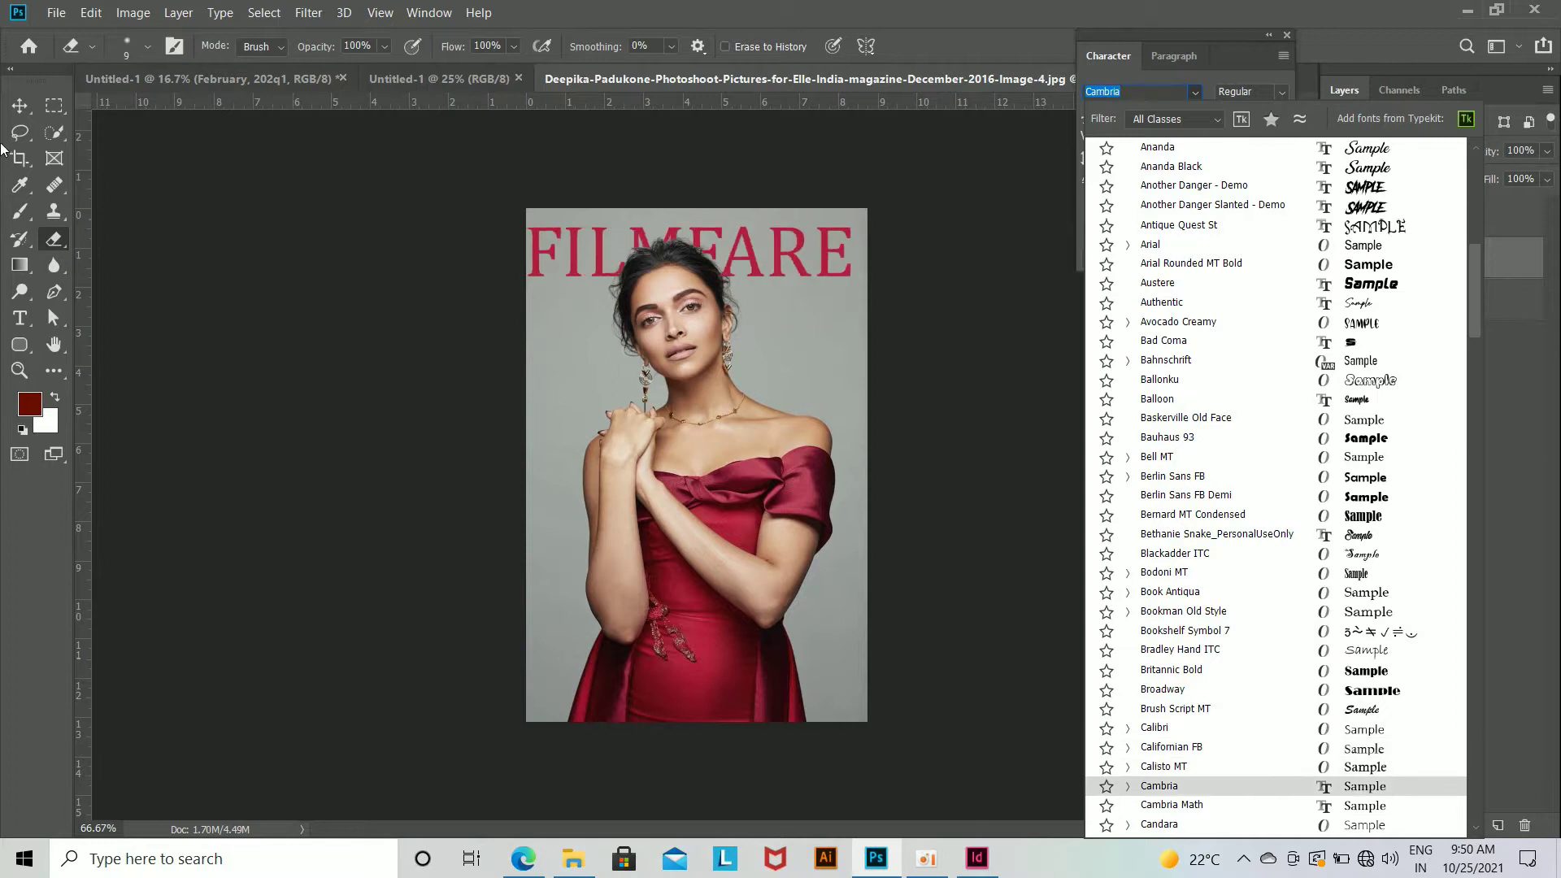
{"action": "left_click", "coordinate": [19, 106]}
{"action": "left_click", "coordinate": [344, 324]}
{"action": "left_click", "coordinate": [1282, 92]}
{"action": "left_click", "coordinate": [1239, 127]}
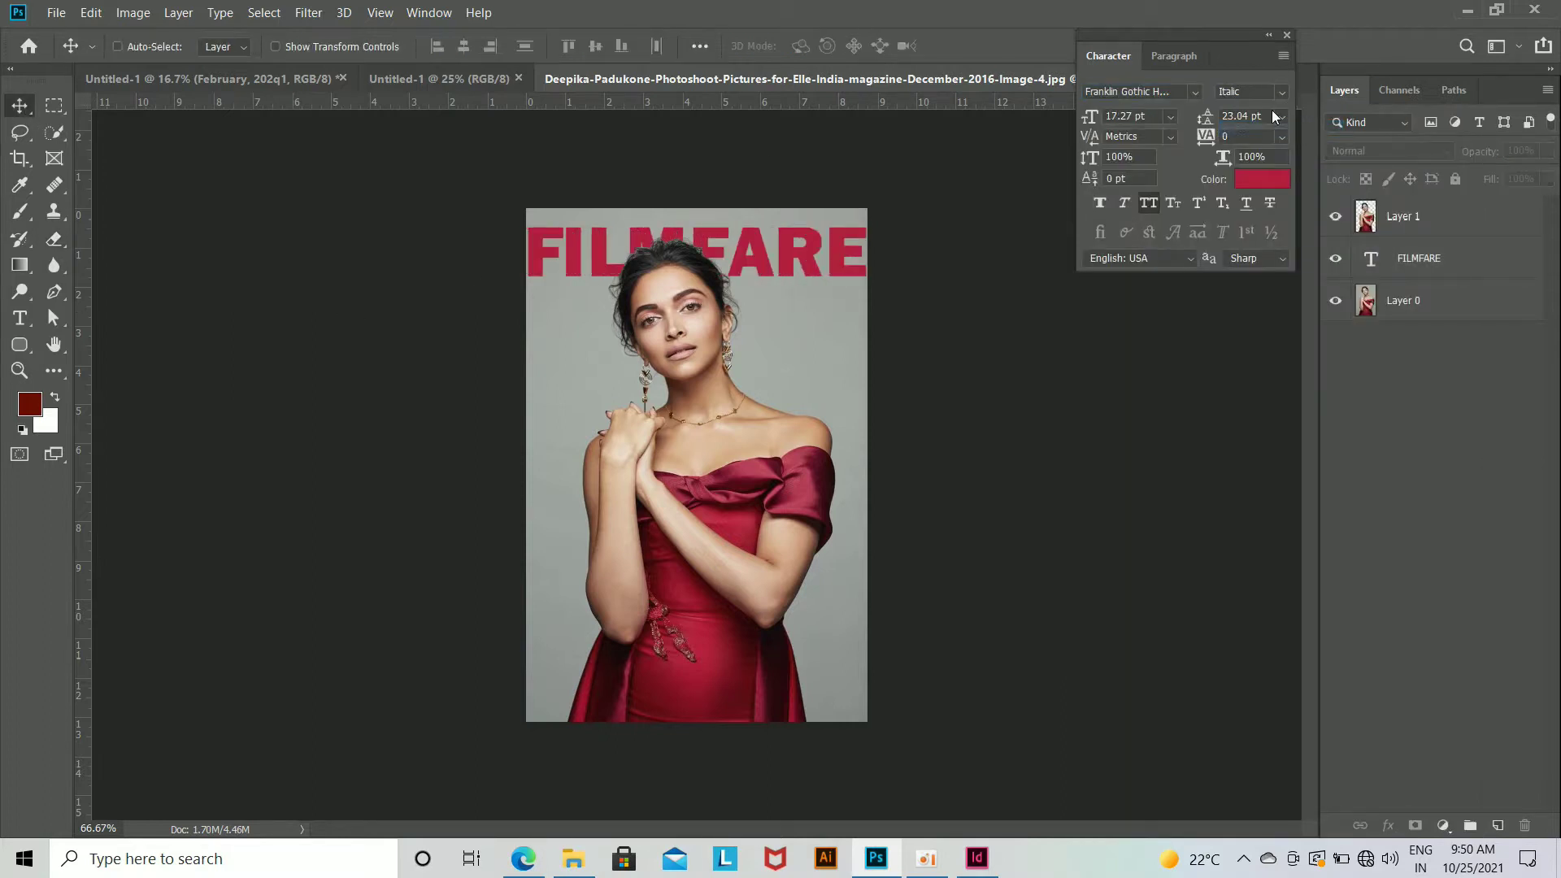
{"action": "left_click", "coordinate": [1195, 91]}
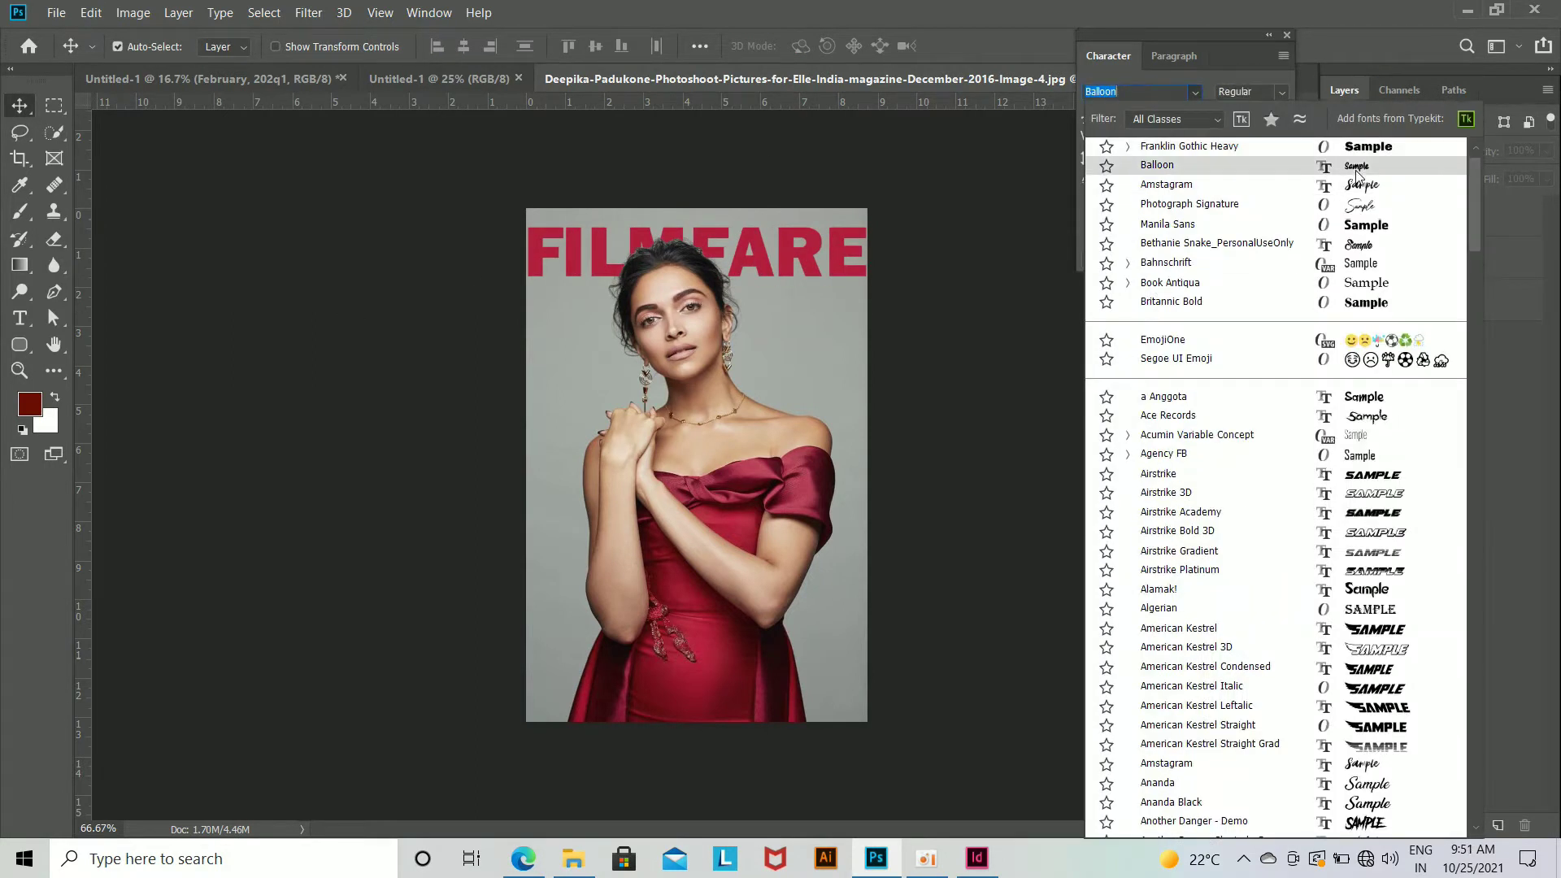
{"action": "left_click", "coordinate": [1341, 263]}
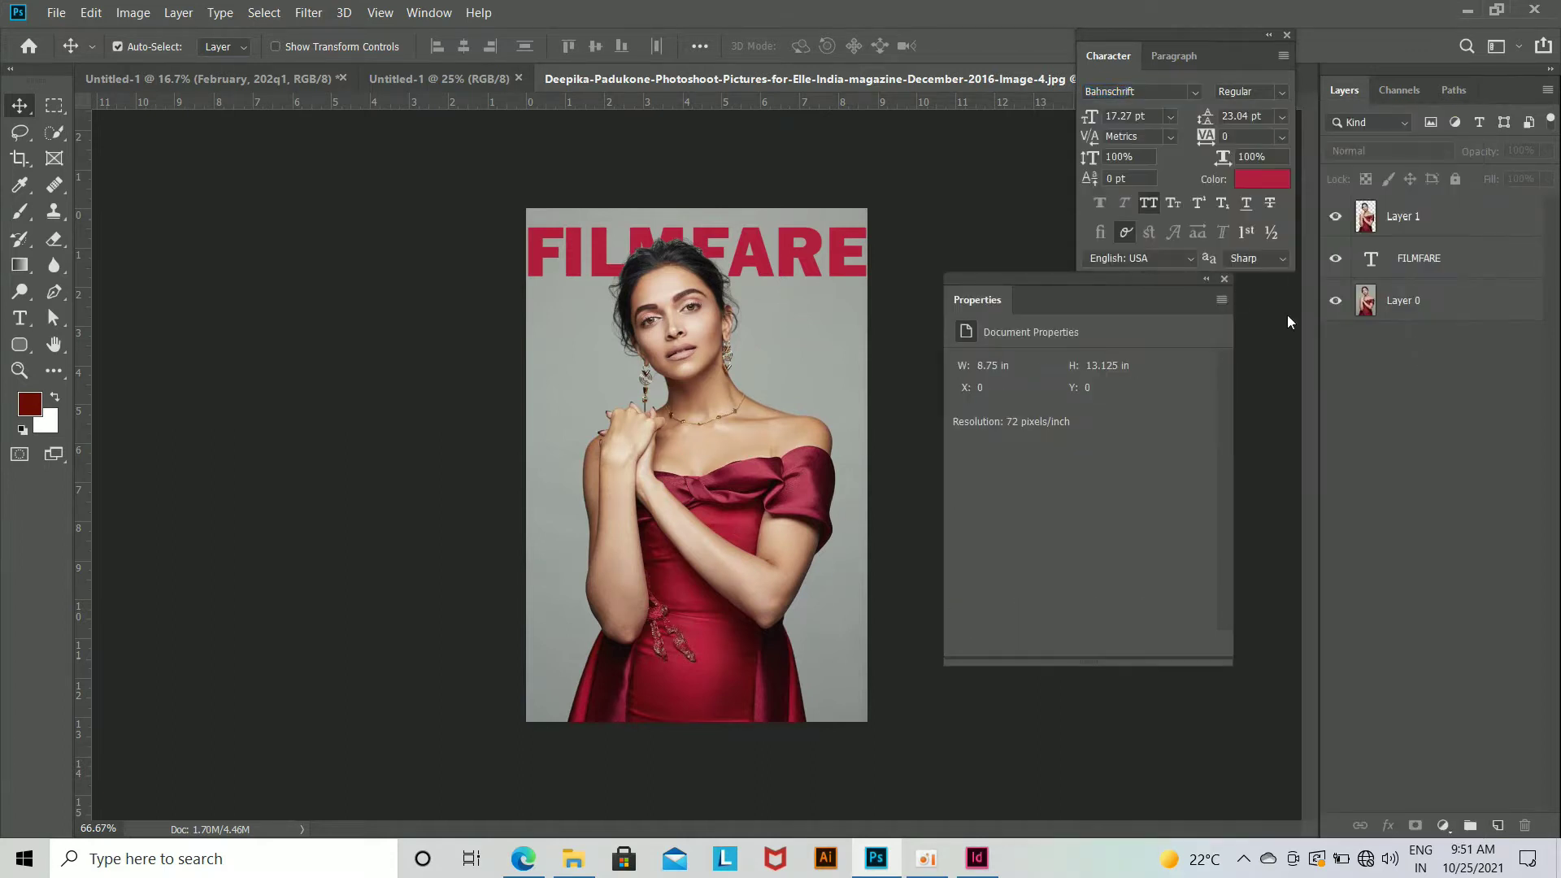
Step: Set the FILMFARE title's font to Manila Sans Bold and shift the title slightly to the right
{"action": "left_click", "coordinate": [1195, 92]}
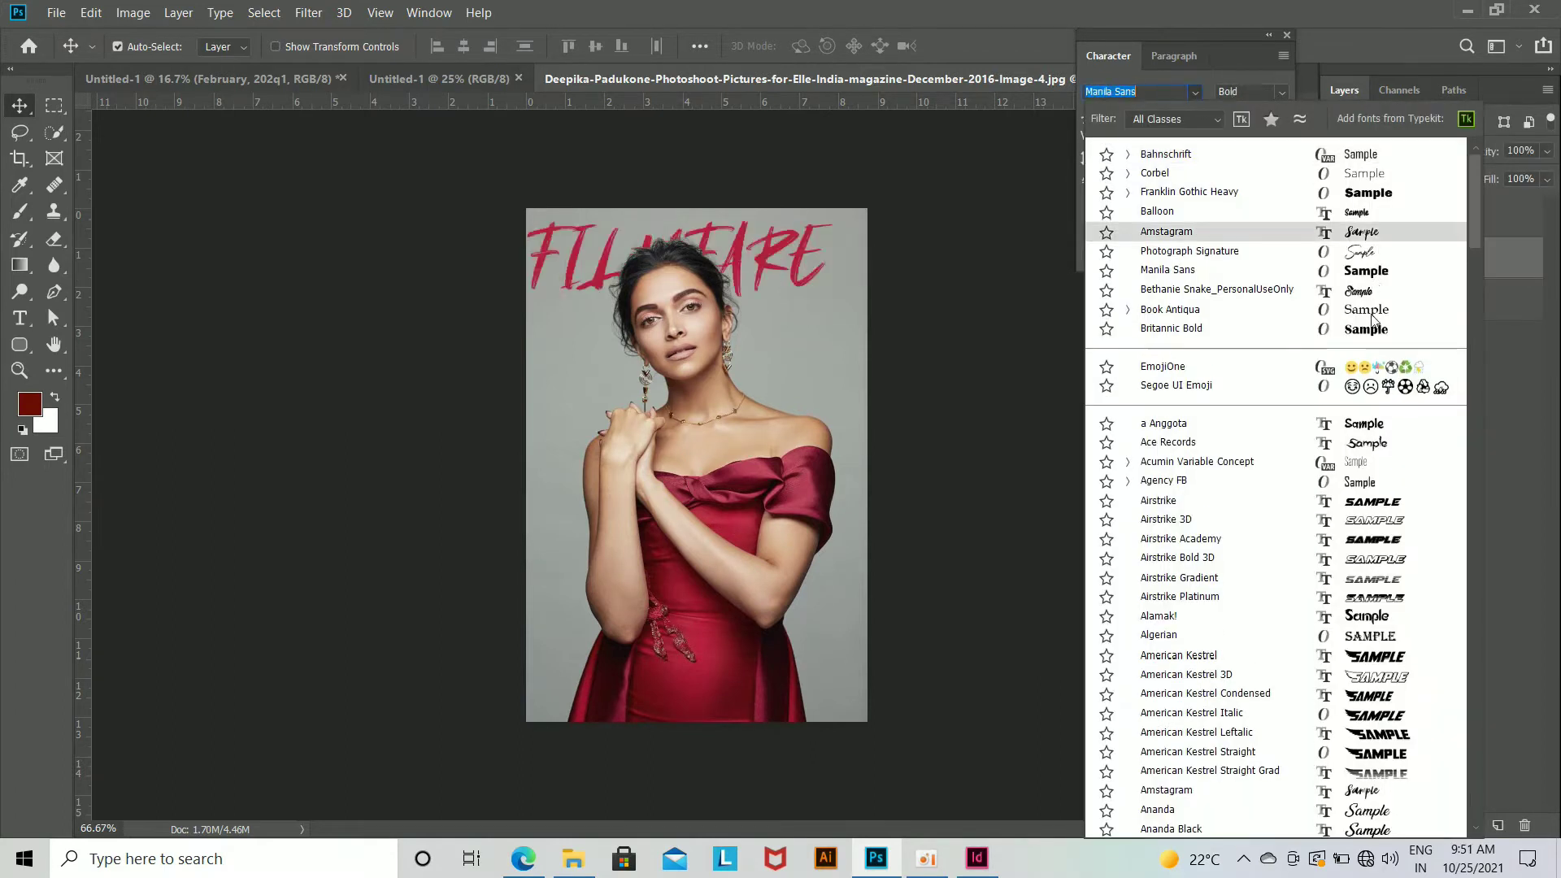
{"action": "left_click", "coordinate": [1366, 270]}
{"action": "left_click_drag", "start_coordinate": [809, 256], "coordinate": [821, 256]}
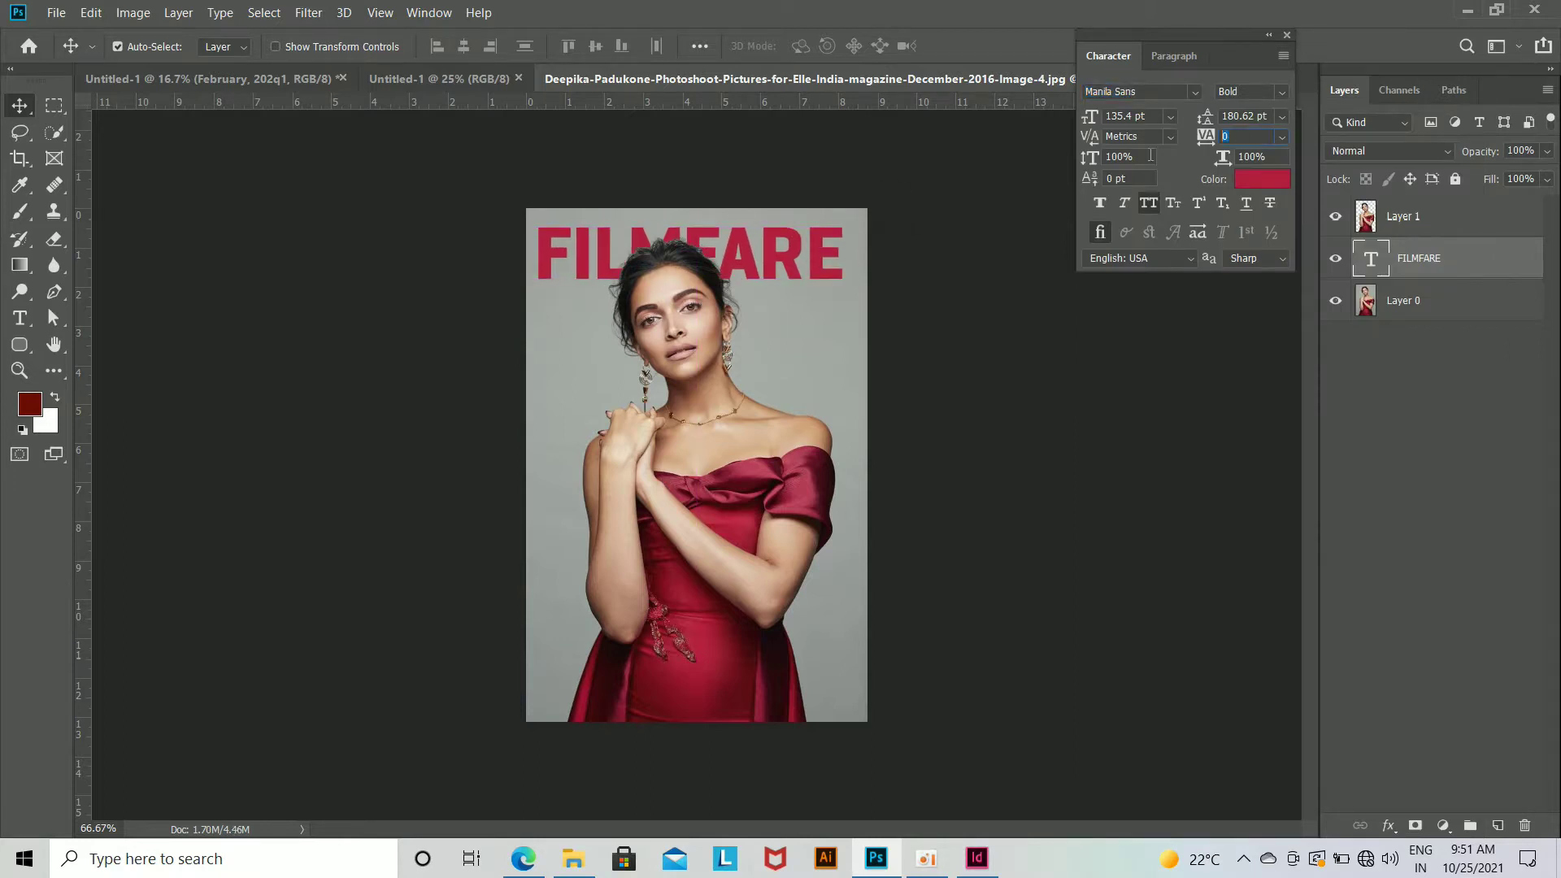
Step: Set the FILMFARE title's letter tracking to 50
{"action": "key", "text": "Return"}
{"action": "key", "text": "ctrl+shift+Left"}
{"action": "key", "text": "ctrl+shift+Left"}
{"action": "key", "text": "ctrl+shift+Left"}
{"action": "key", "text": "ctrl+shift+Right"}
{"action": "key", "text": "ctrl+shift+Right"}
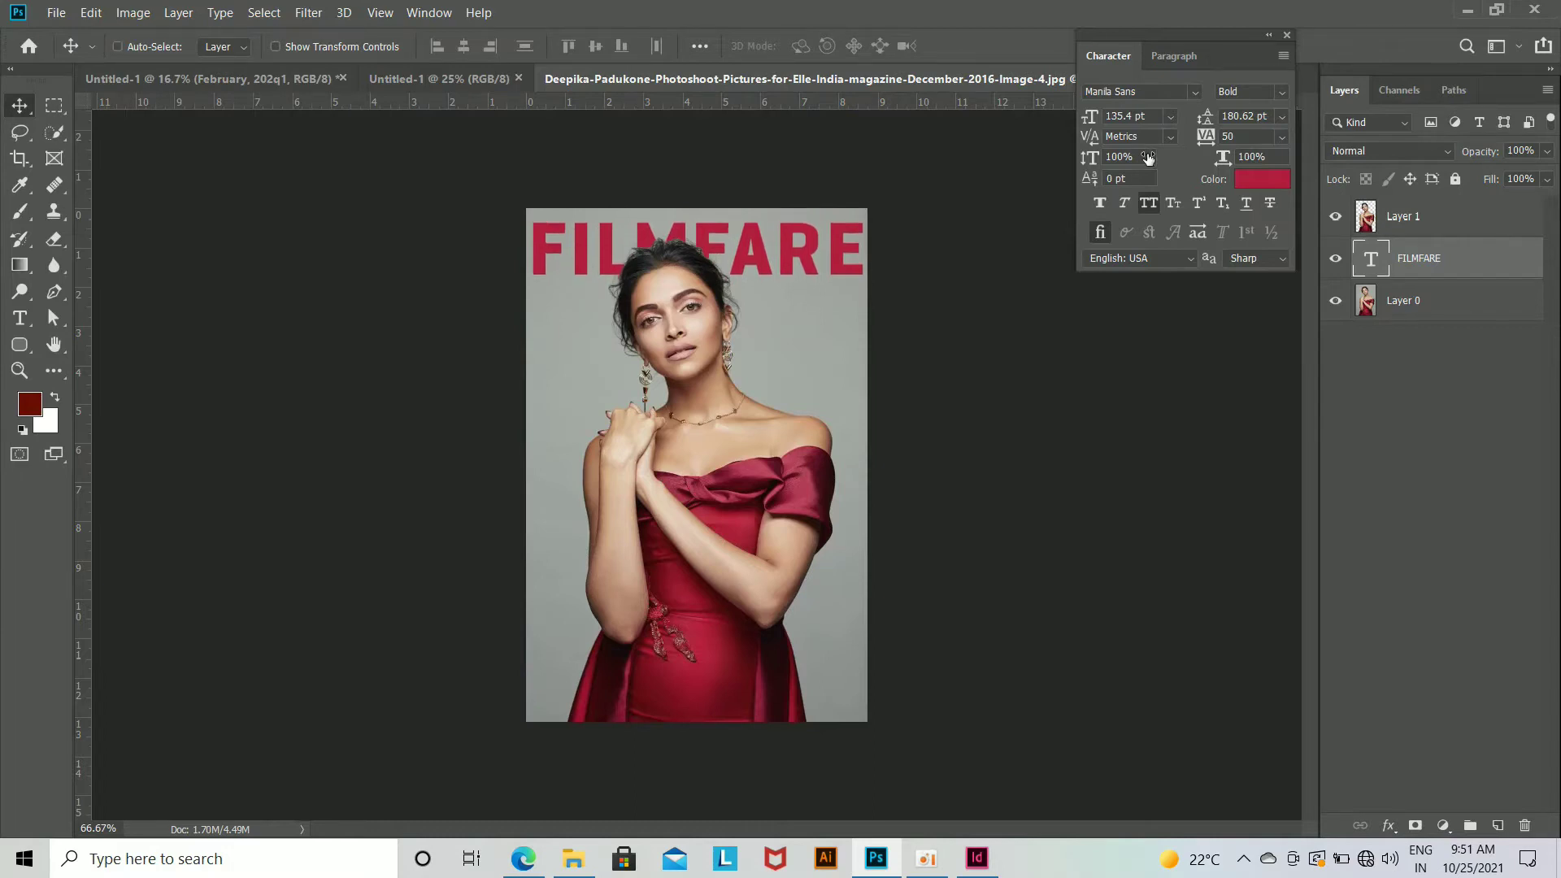
Step: Add a new layer directly above the original photo layer and set the foreground colour to a very light grey
{"action": "left_click", "coordinate": [1451, 307]}
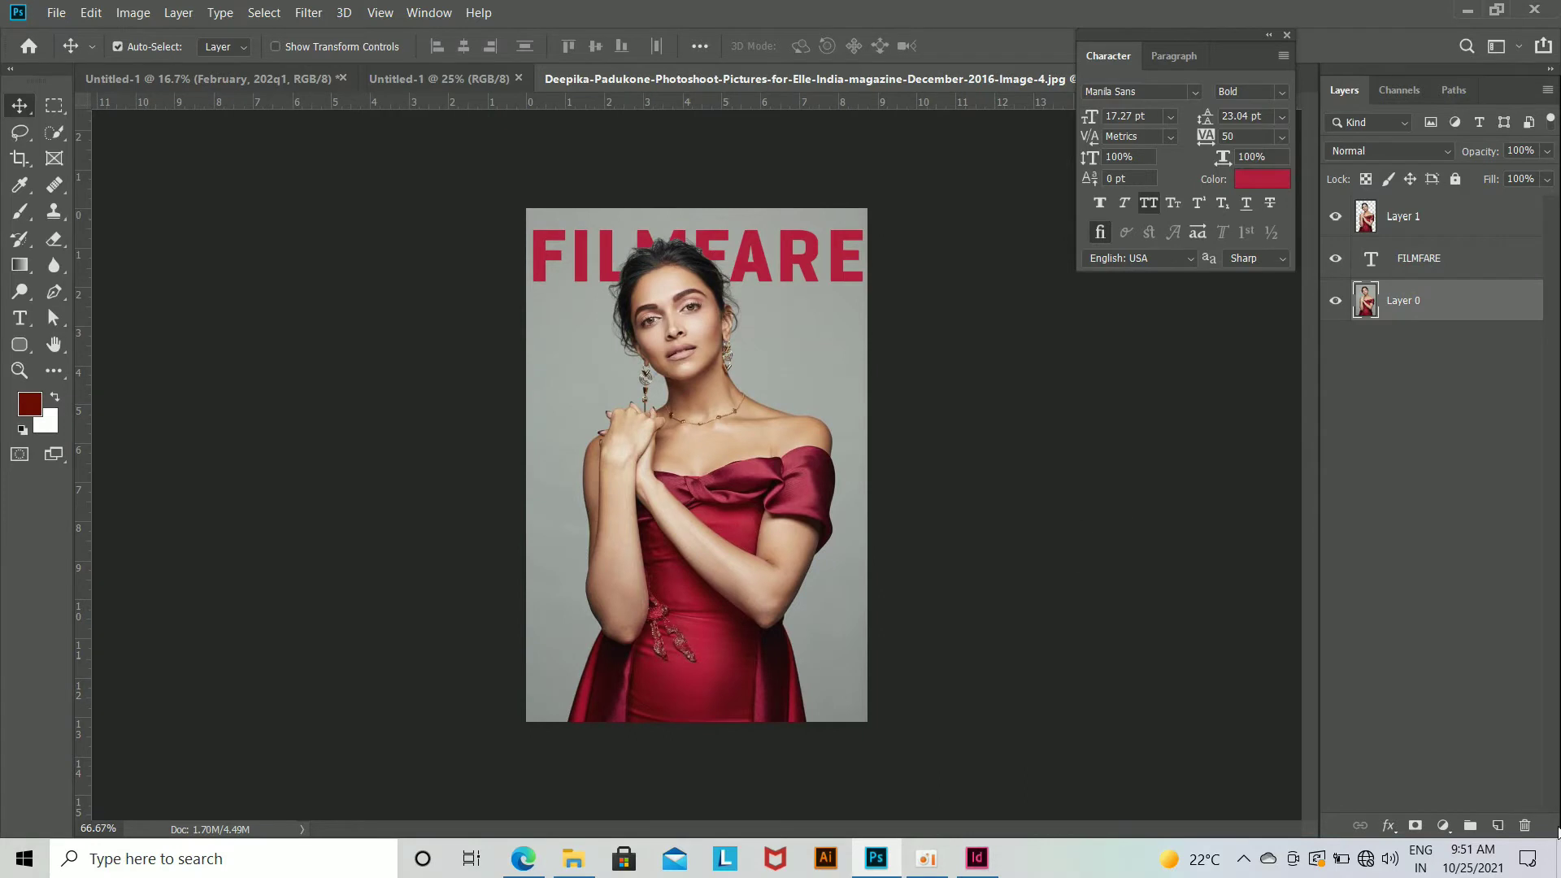
{"action": "left_click", "coordinate": [1498, 825]}
{"action": "left_click", "coordinate": [30, 404]}
{"action": "left_click", "coordinate": [578, 382]}
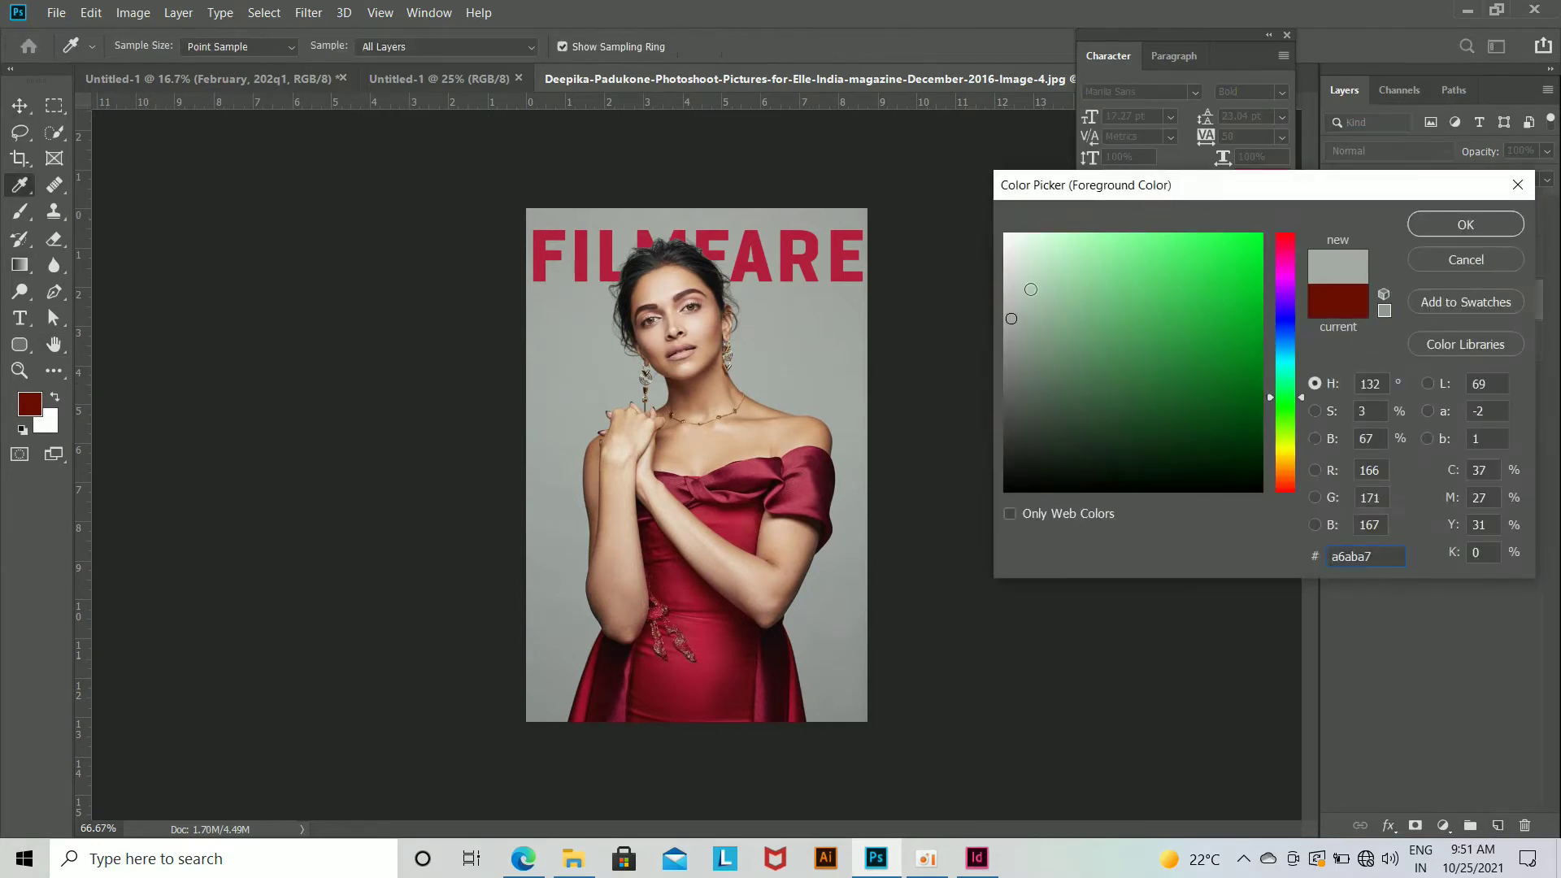
{"action": "key", "text": "Return"}
Step: Paint a soft light glow behind the woman on the new layer with a 900 px brush
{"action": "key", "text": "b"}
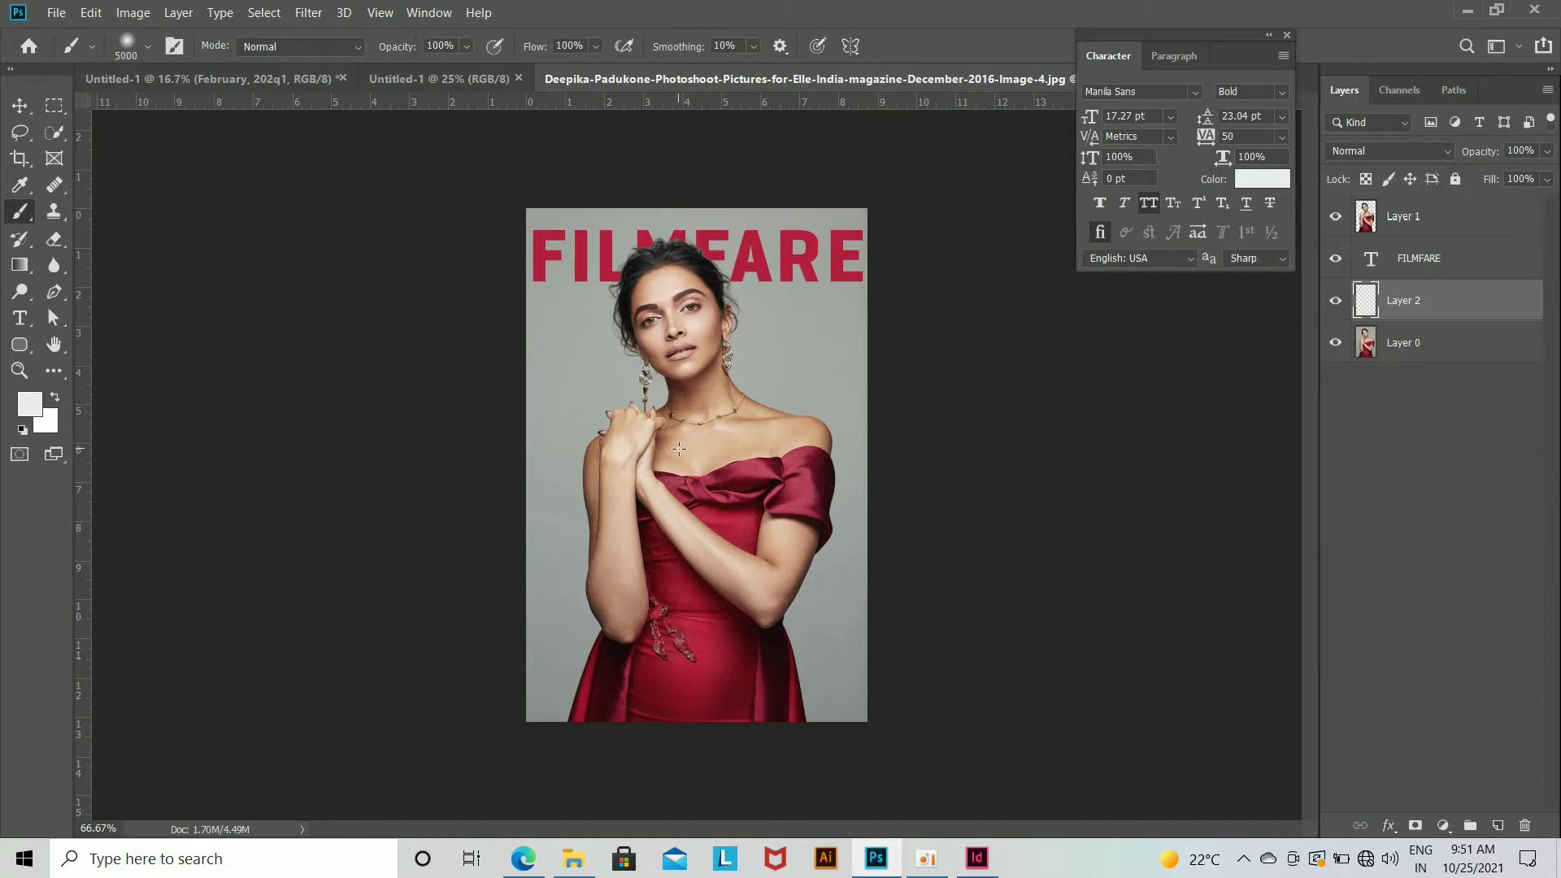
{"action": "key", "text": "bracketleft"}
{"action": "key", "text": "bracketleft"}
{"action": "key", "text": "bracketleft"}
{"action": "key", "text": "bracketleft"}
{"action": "key", "text": "bracketleft"}
{"action": "key", "text": "bracketleft"}
{"action": "key", "text": "bracketleft"}
{"action": "key", "text": "bracketleft"}
{"action": "key", "text": "bracketleft"}
{"action": "key", "text": "bracketleft"}
{"action": "key", "text": "bracketleft"}
{"action": "key", "text": "bracketleft"}
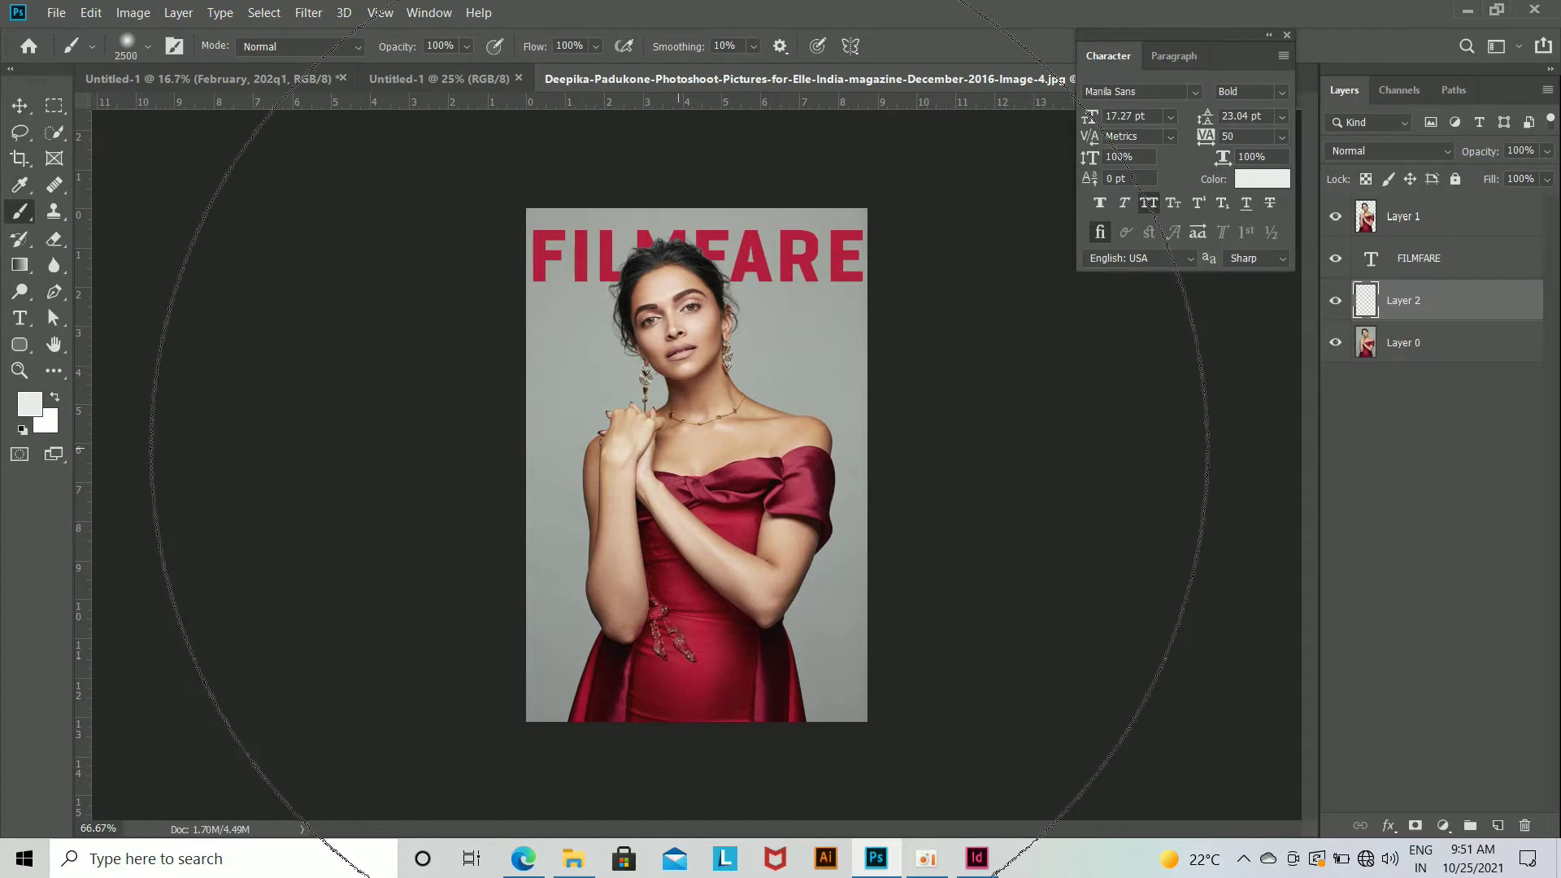
{"action": "key", "text": "bracketleft"}
{"action": "key", "text": "bracketleft"}
{"action": "key", "text": "bracketleft"}
{"action": "key", "text": "bracketleft"}
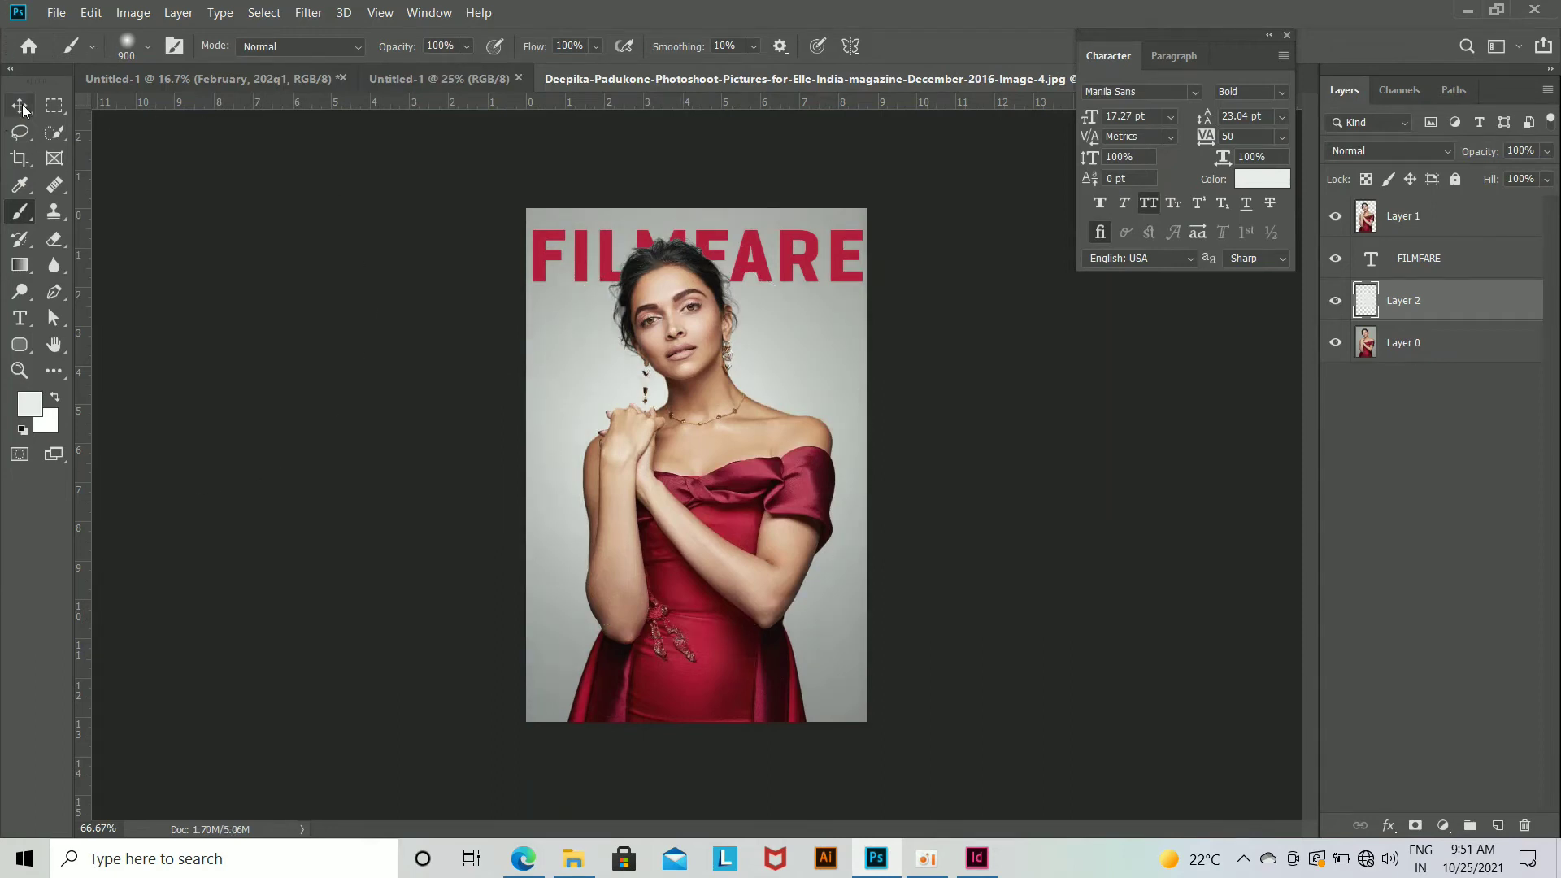
Step: Enlarge the brush to 1300 px and dab a broader light glow at the centre of the backdrop
{"action": "key", "text": "bracketright"}
{"action": "key", "text": "bracketright"}
{"action": "key", "text": "bracketright"}
{"action": "key", "text": "bracketright"}
{"action": "left_click", "coordinate": [686, 500]}
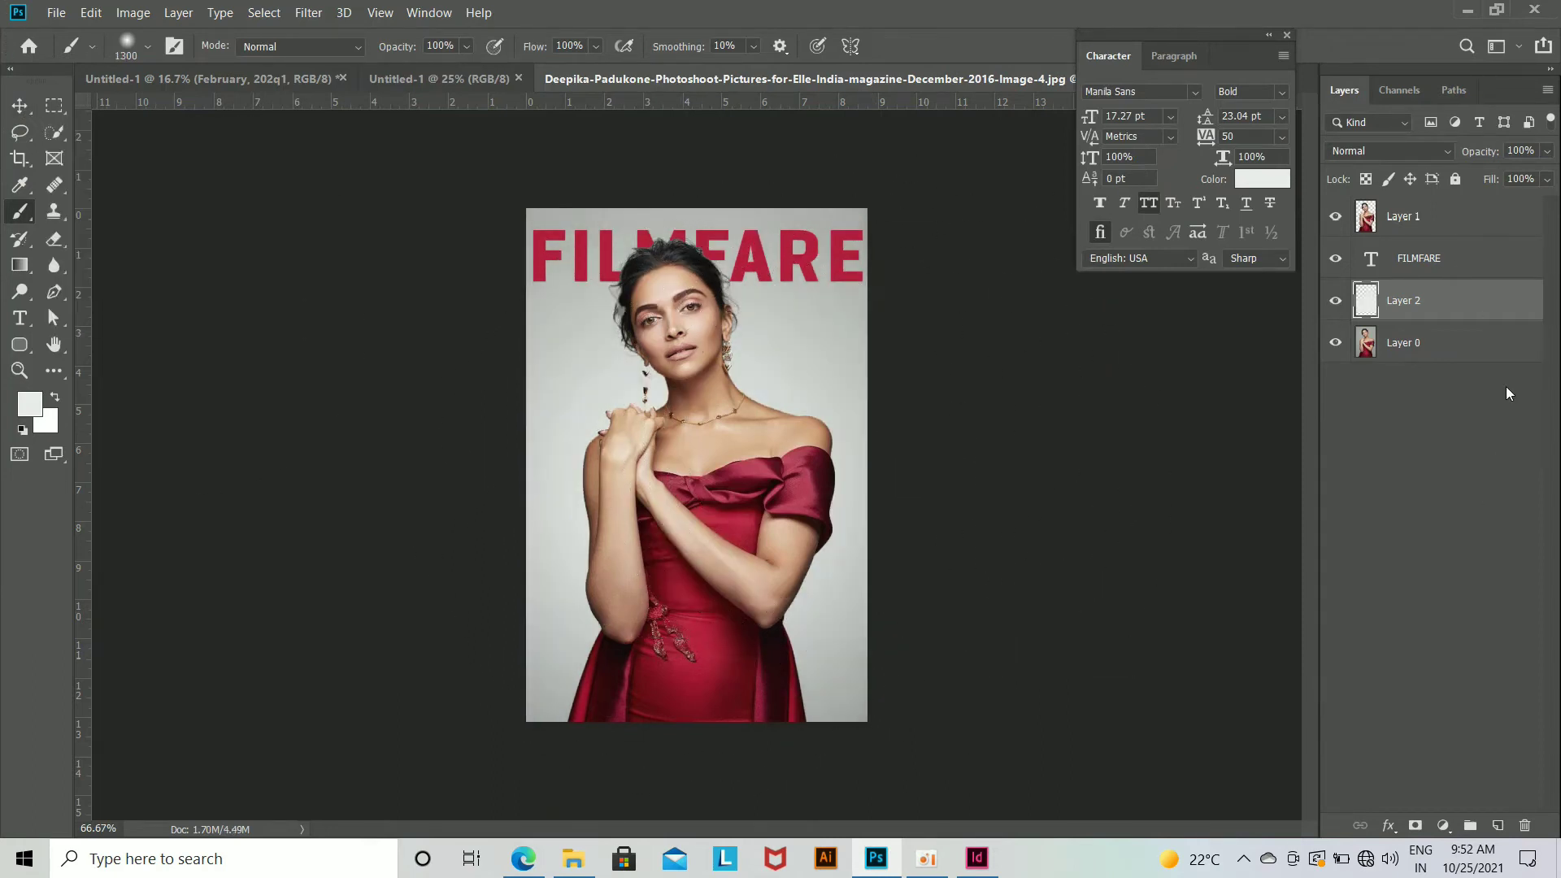
{"action": "key", "text": "v"}
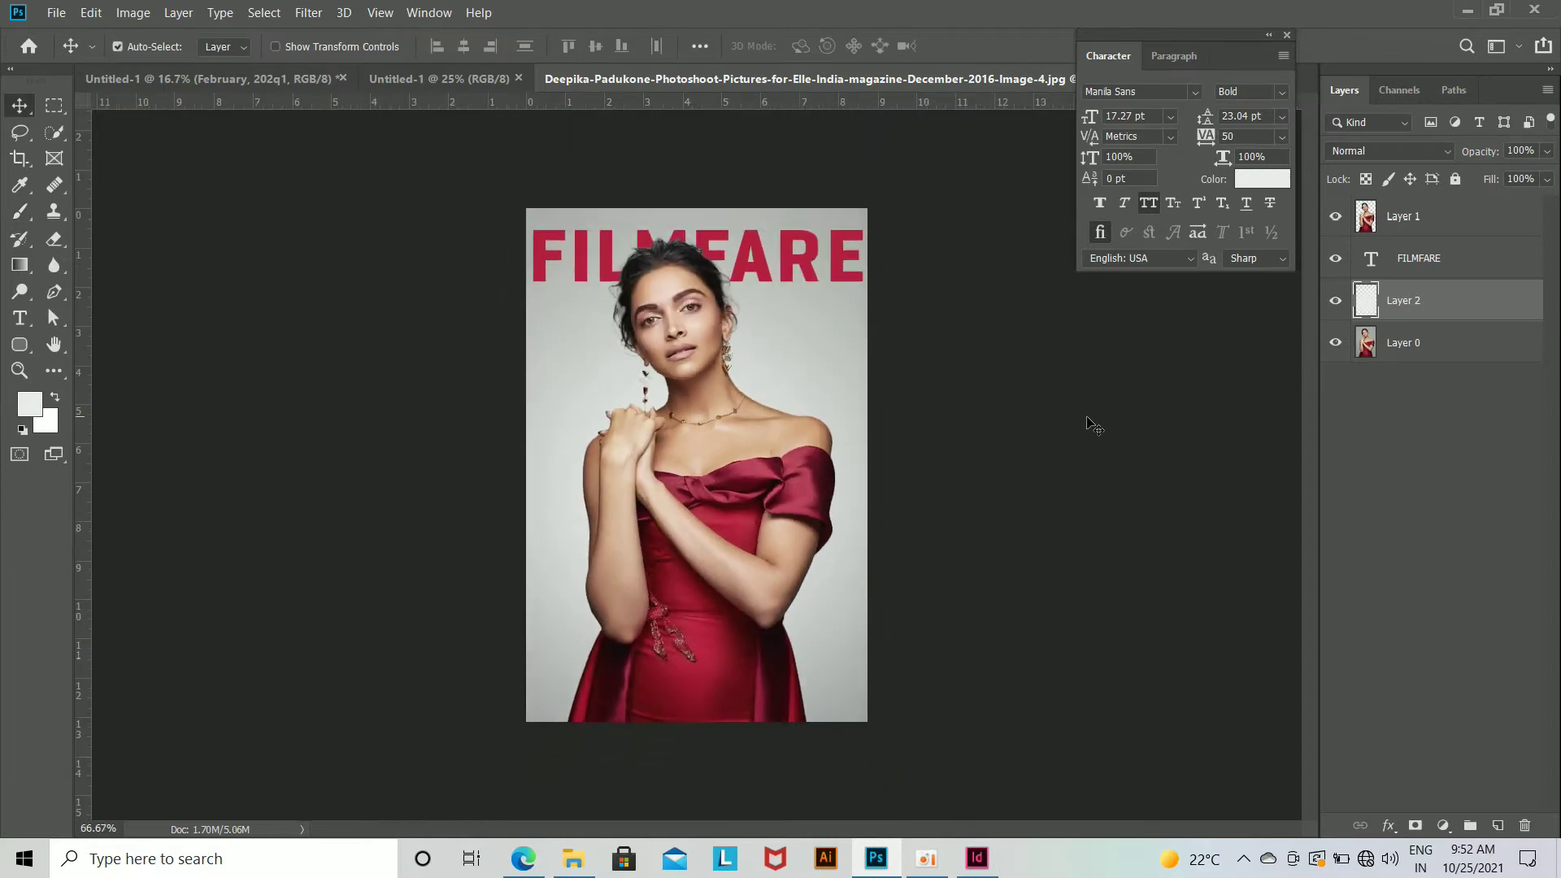
Step: Try recolouring the FILMFARE title with a red sampled from the dress sleeve, cancelling the colour change
{"action": "left_click", "coordinate": [796, 270]}
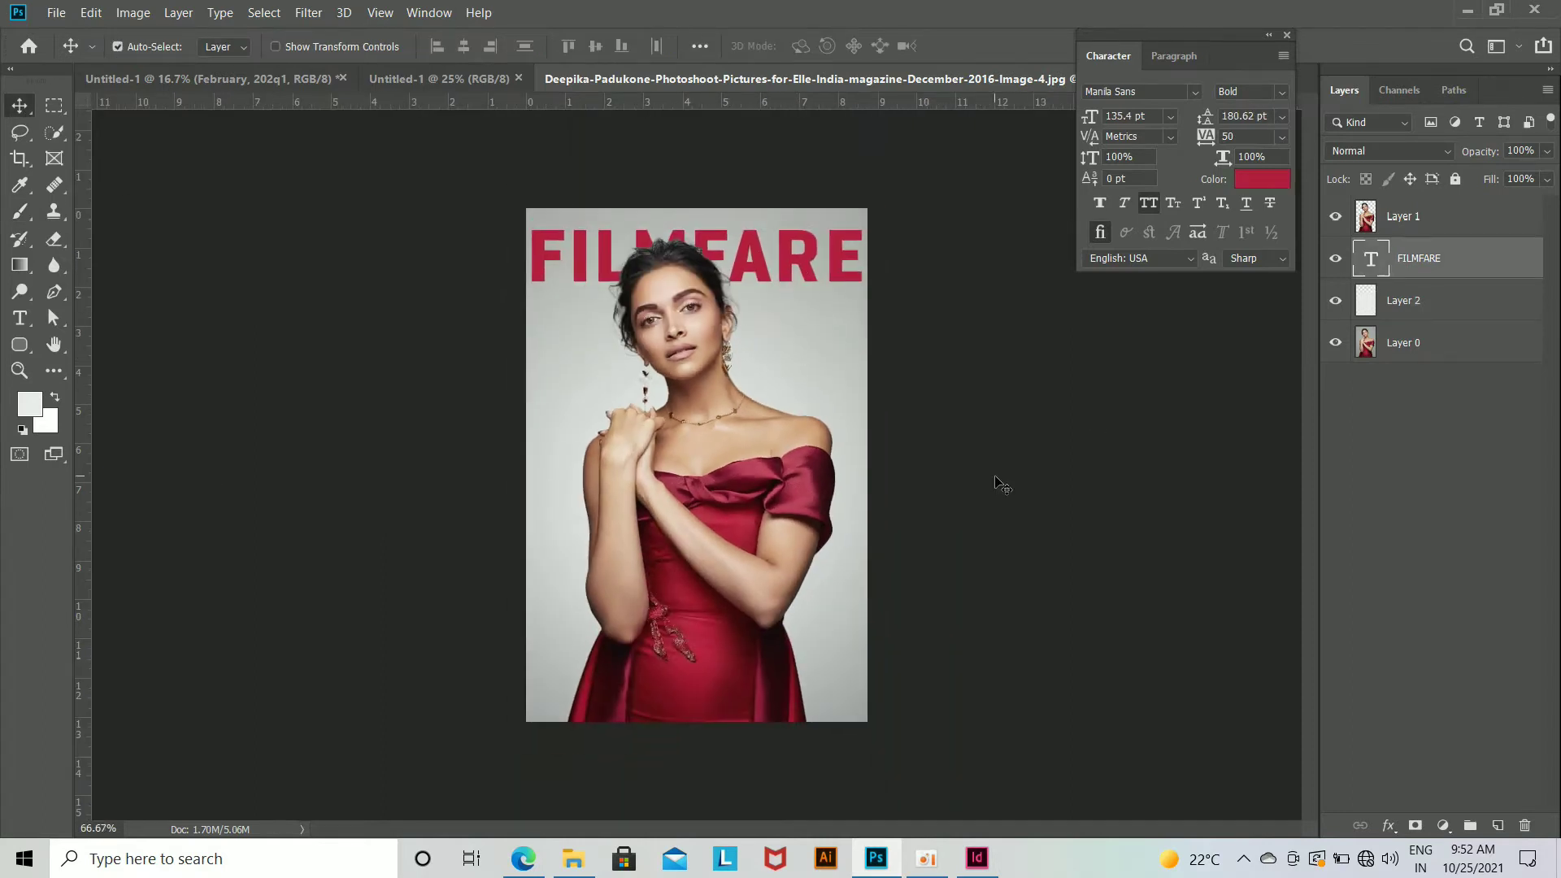
{"action": "left_click", "coordinate": [1261, 178]}
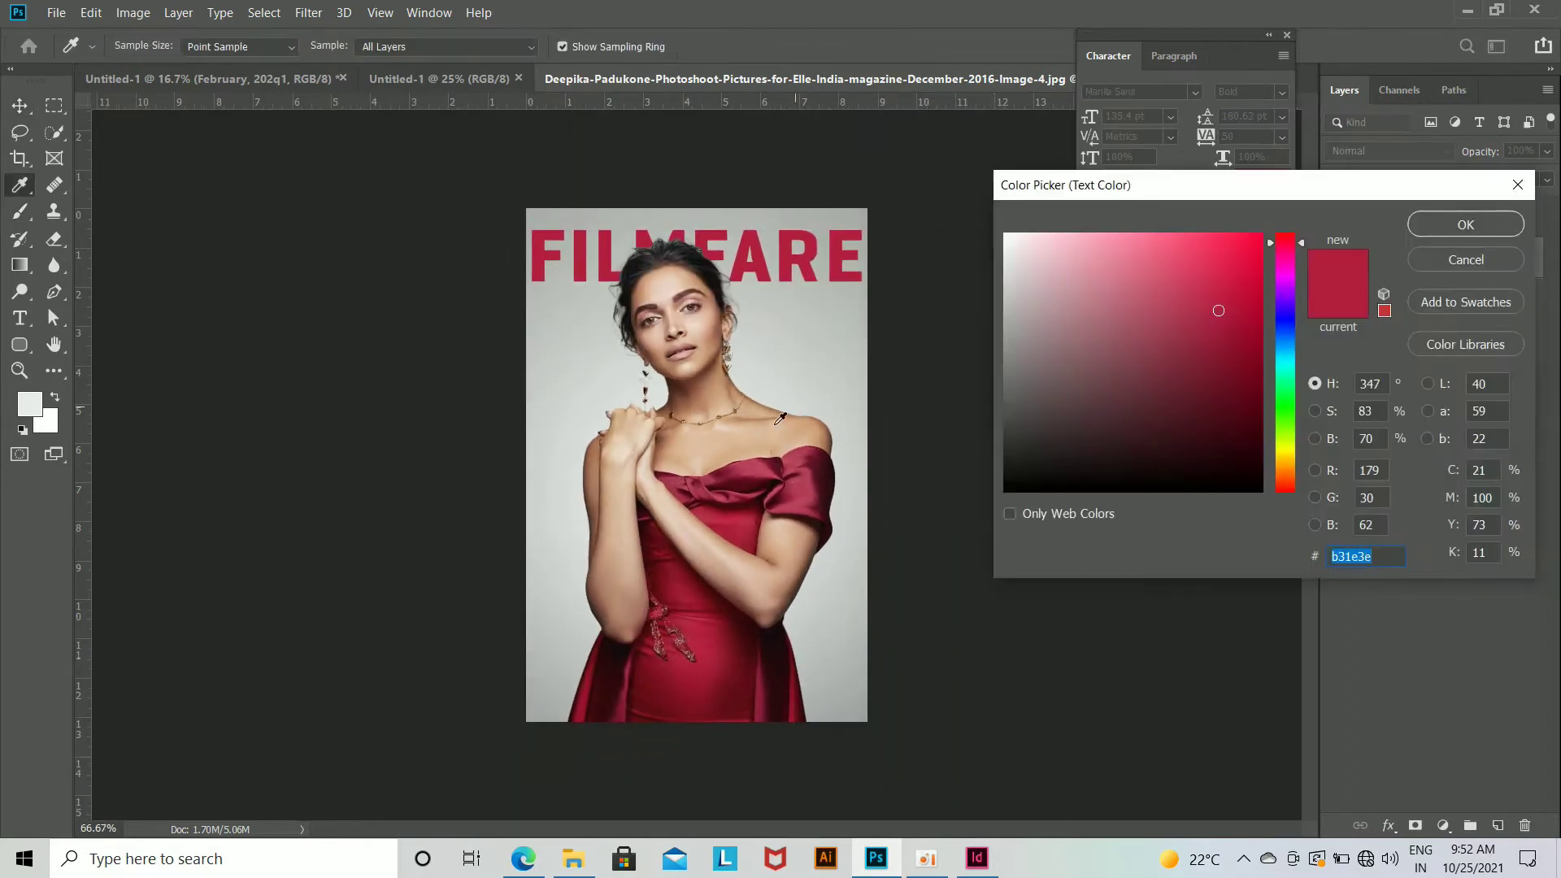
{"action": "left_click", "coordinate": [815, 475]}
{"action": "left_click", "coordinate": [1459, 256]}
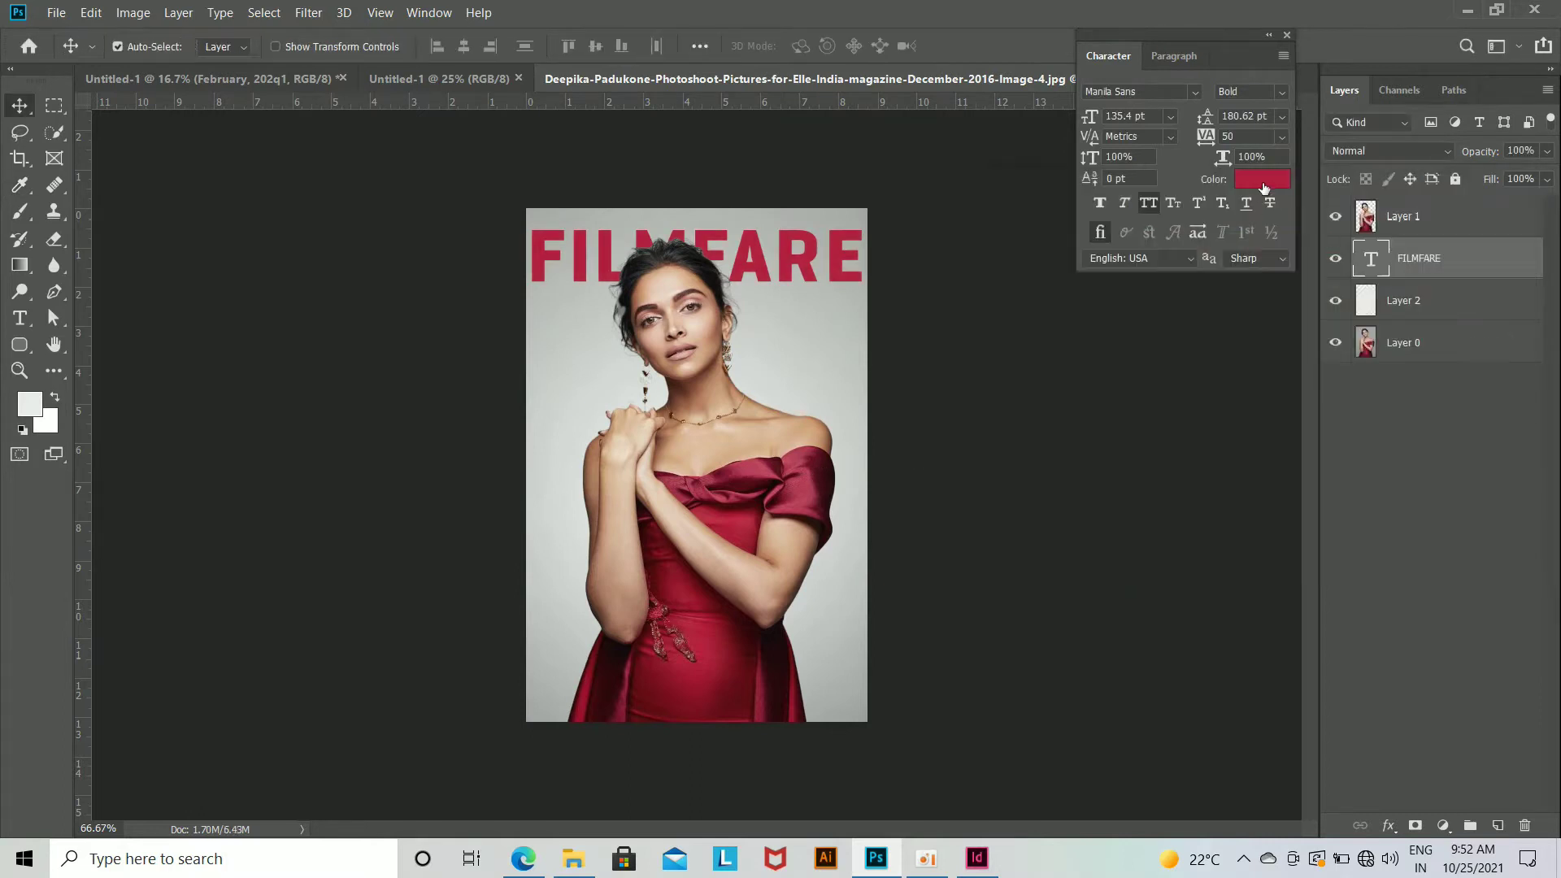
Step: Recolour the FILMFARE title with the deep red ac0025
{"action": "left_click", "coordinate": [1261, 185]}
{"action": "mouse_move", "coordinate": [1202, 300]}
{"action": "left_mouse_down"}
{"action": "mouse_move", "coordinate": [1246, 269]}
{"action": "mouse_move", "coordinate": [1272, 322]}
{"action": "left_mouse_up"}
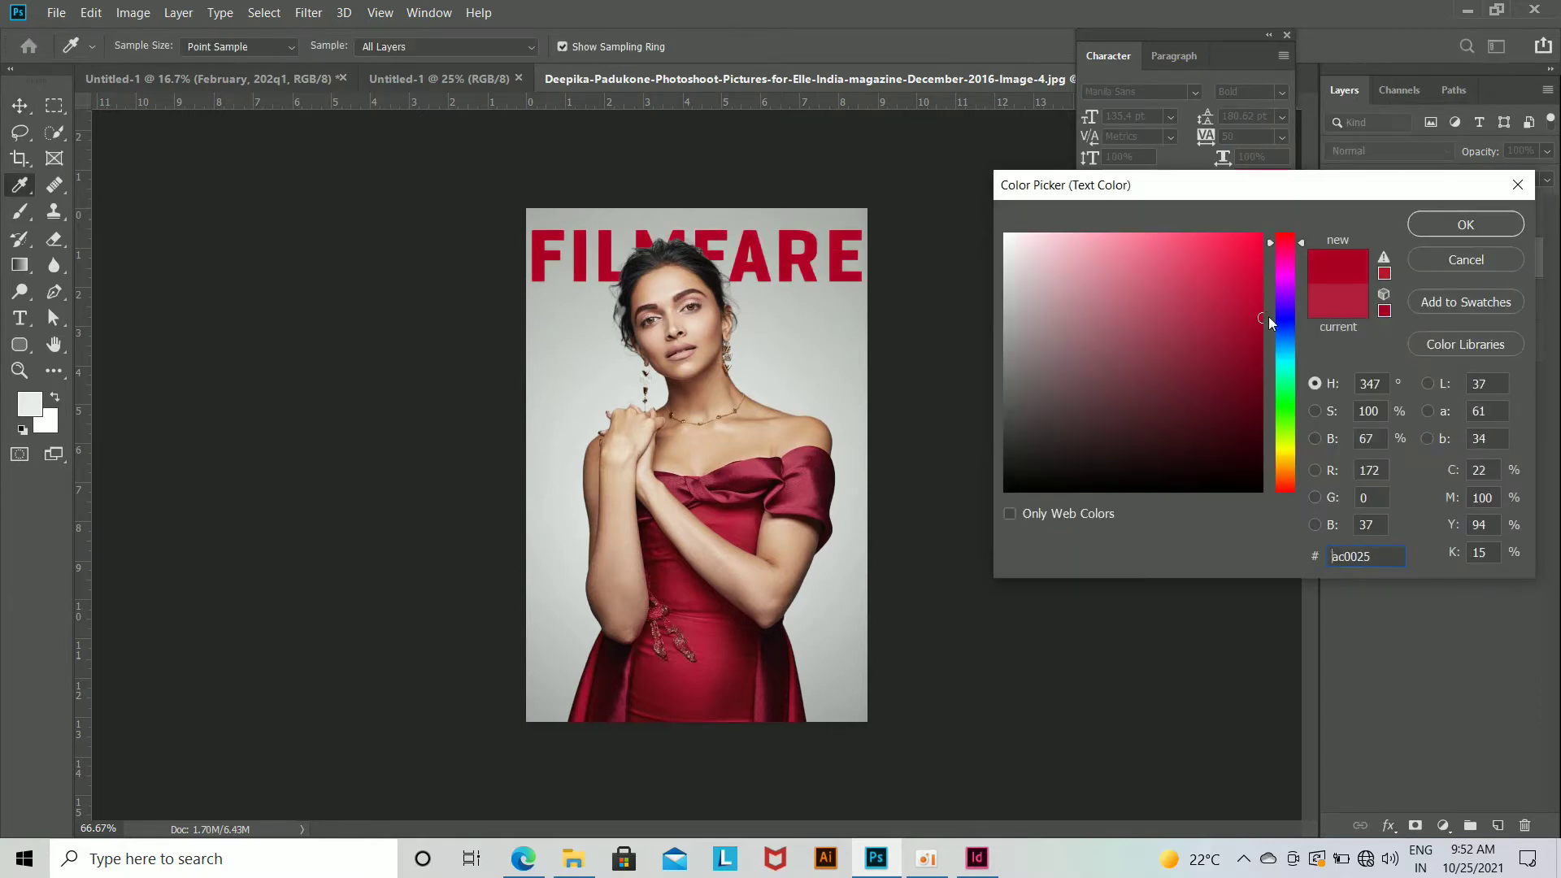
{"action": "left_click", "coordinate": [1465, 225]}
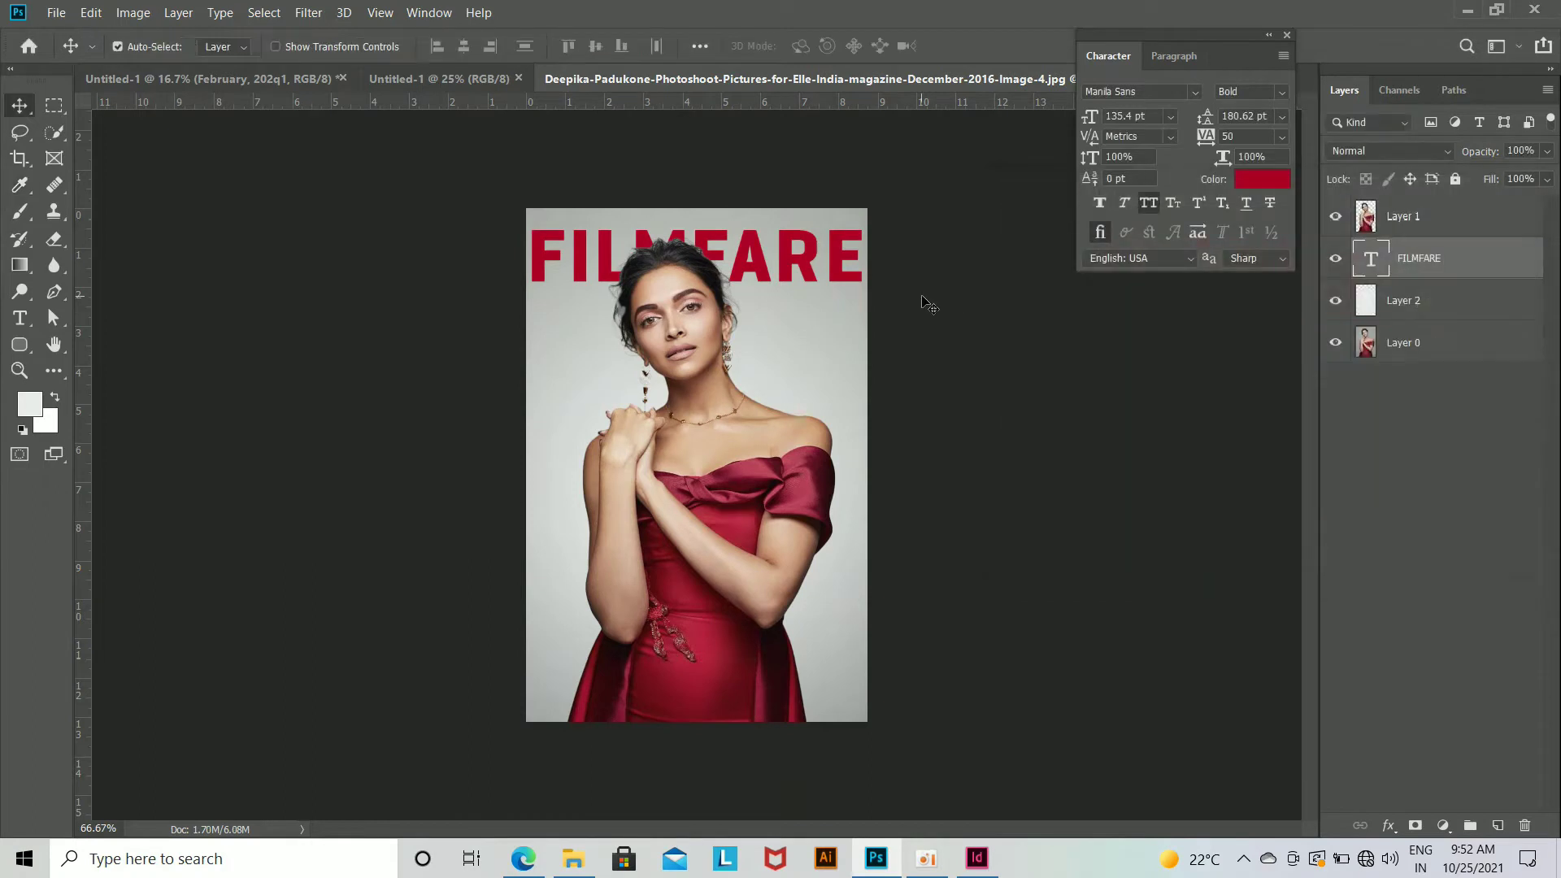
Step: Save the cover as a JPEG copy in Downloads under a new file name, declining to replace the original photo
{"action": "key", "text": "ctrl+shift+s"}
{"action": "left_click", "coordinate": [244, 404]}
{"action": "left_click", "coordinate": [211, 562]}
{"action": "key", "text": "Return"}
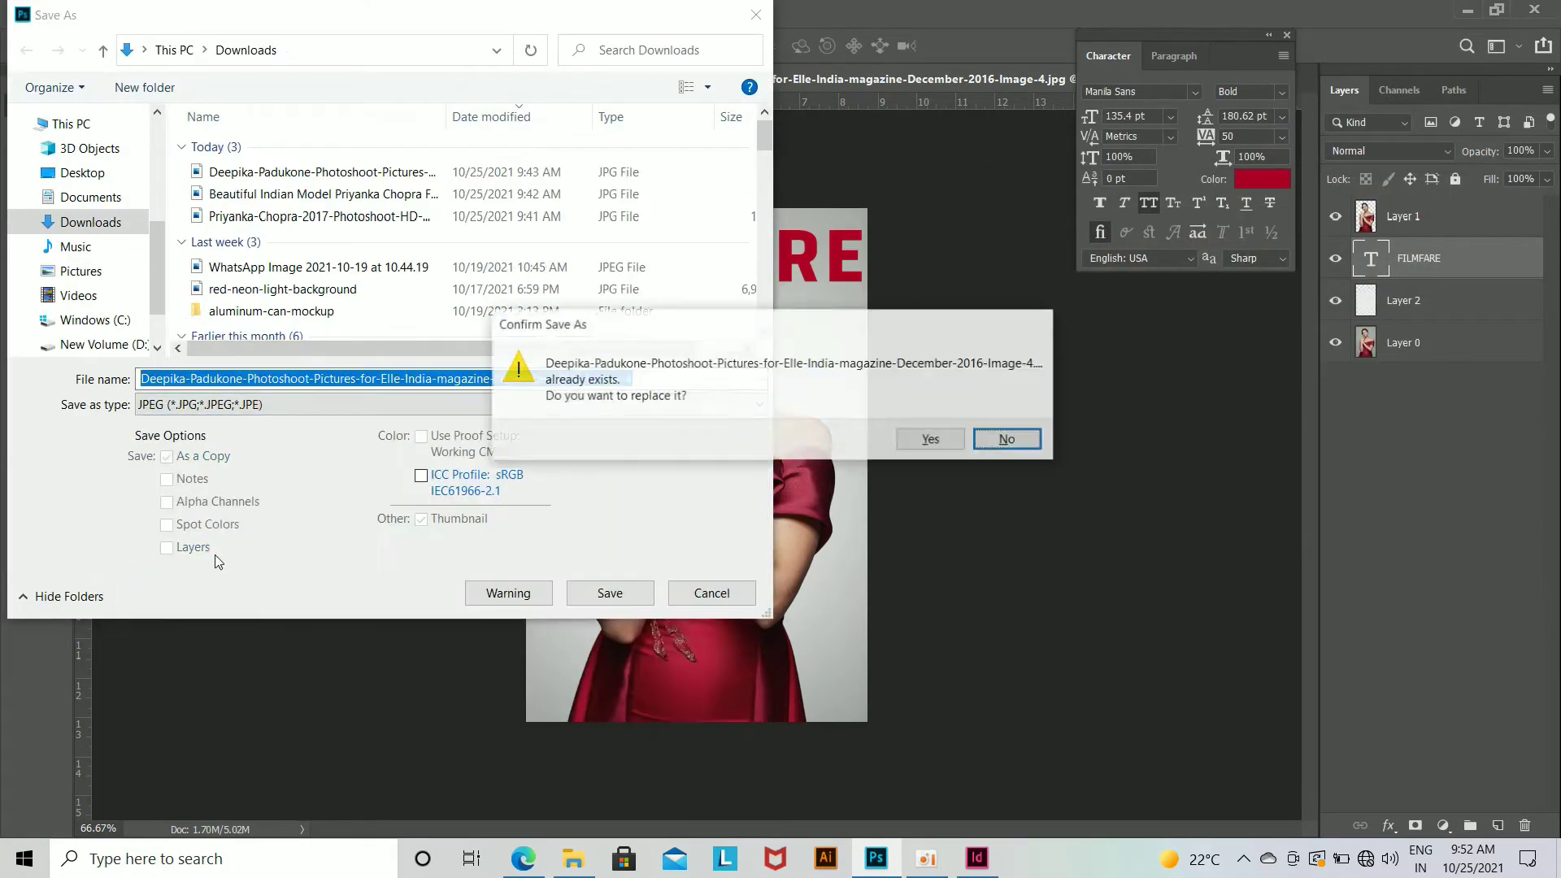
{"action": "left_click", "coordinate": [1016, 436]}
{"action": "left_click", "coordinate": [580, 379]}
{"action": "type", "text": "xxxxxx"}
{"action": "left_click", "coordinate": [610, 593]}
{"action": "left_click", "coordinate": [893, 193]}
Step: Switch to Edge and download the InDesign template for D Magazine's full-page display size, returning to the specifications page
{"action": "left_click", "coordinate": [524, 860]}
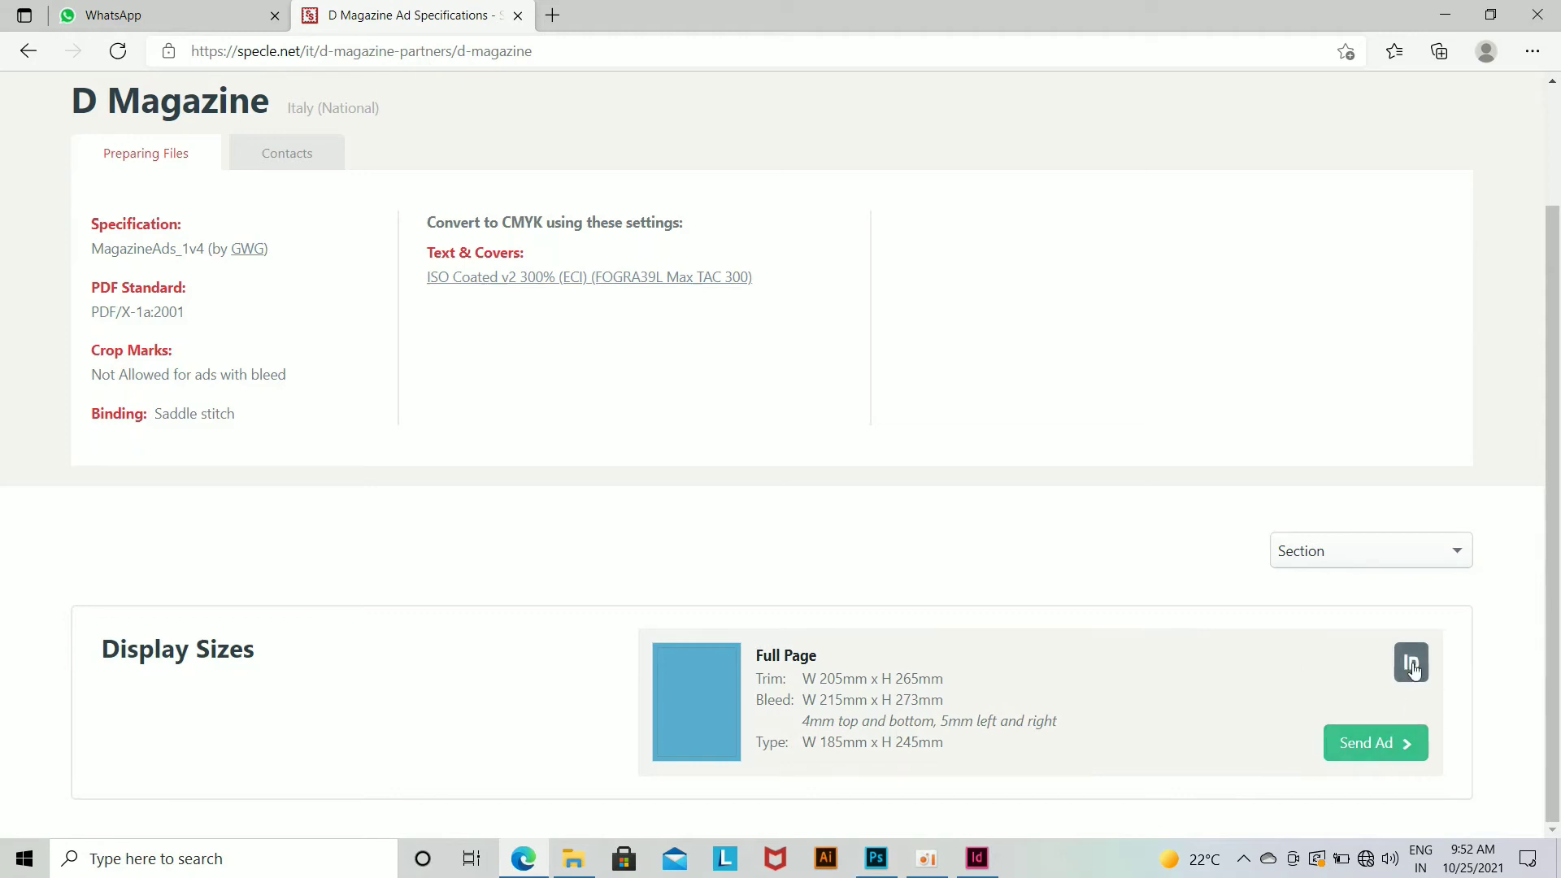
{"action": "left_click", "coordinate": [1406, 743]}
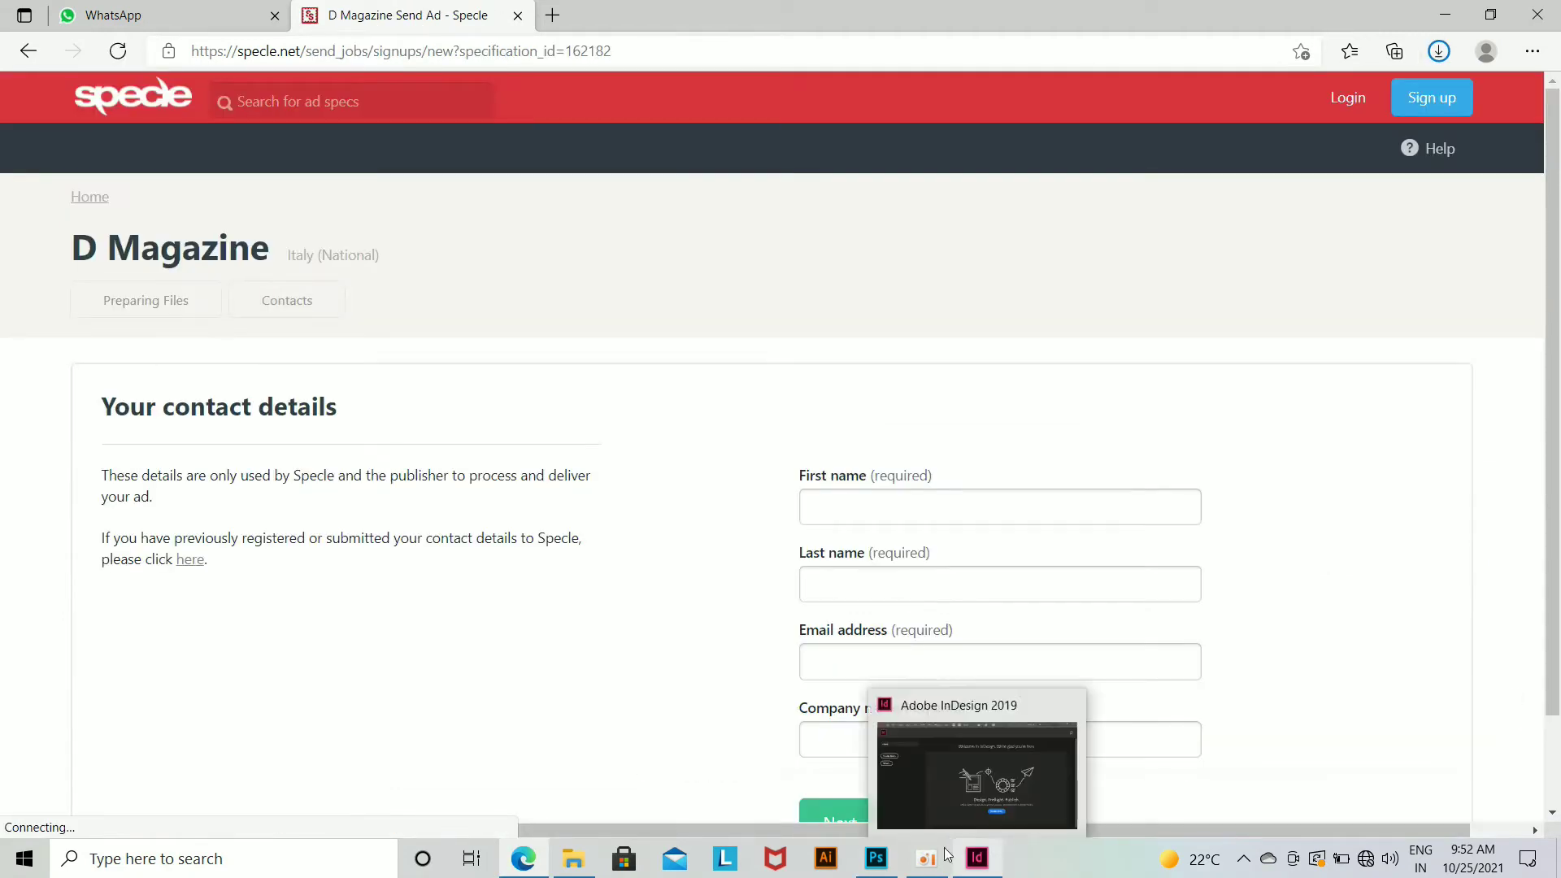
{"action": "left_click", "coordinate": [29, 50]}
{"action": "triple_click", "coordinate": [978, 683]}
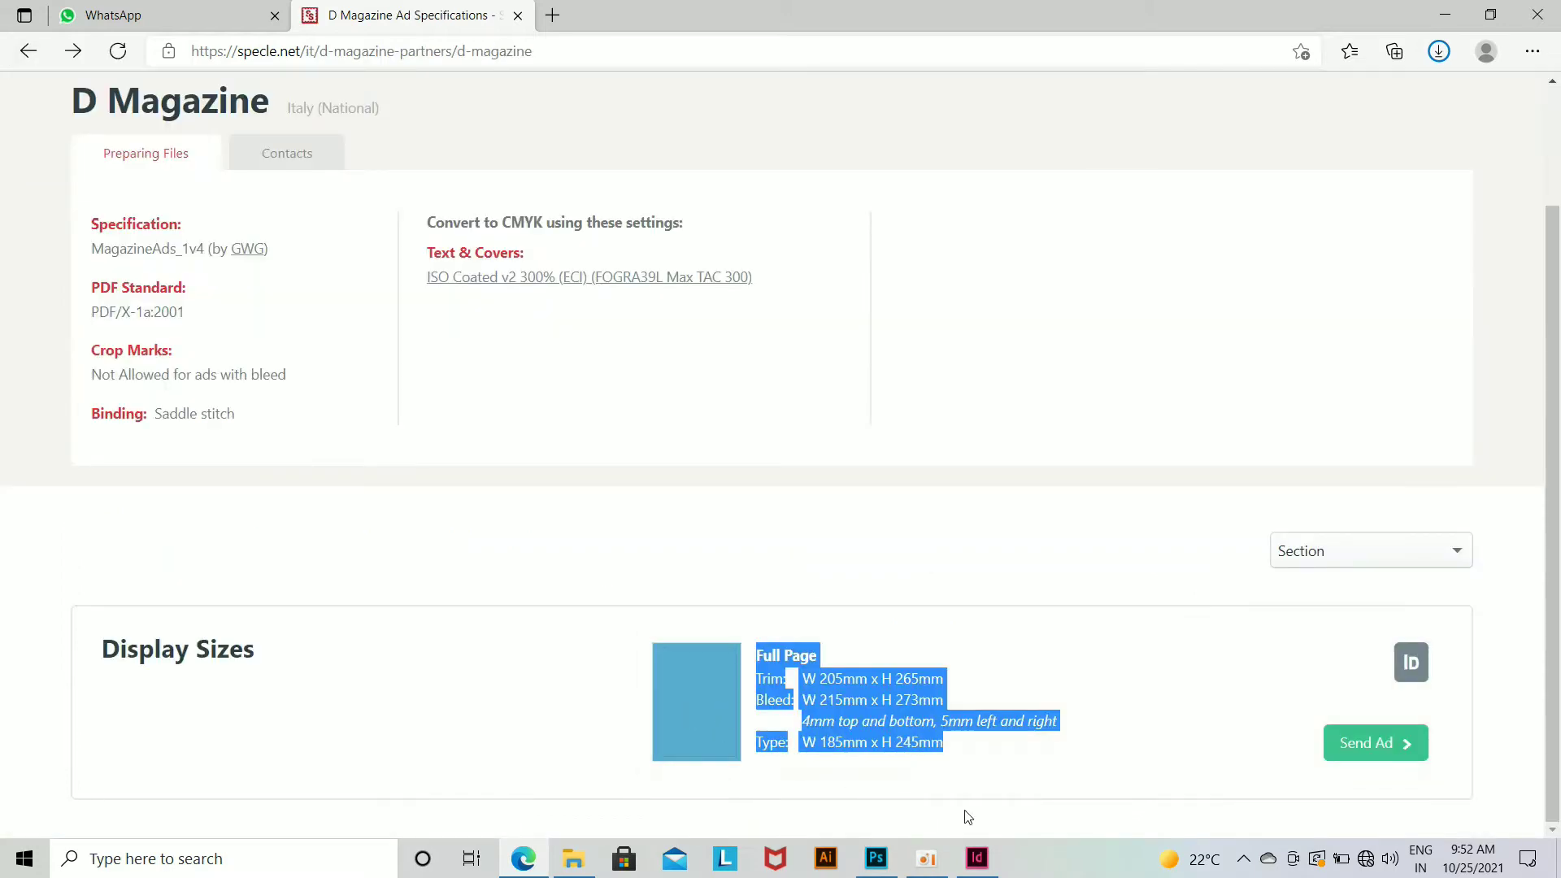
Step: Open the downloaded d-magazine-display-sizes-full-page IDML file in InDesign, dismissing the new document setup
{"action": "key", "text": "alt+Tab"}
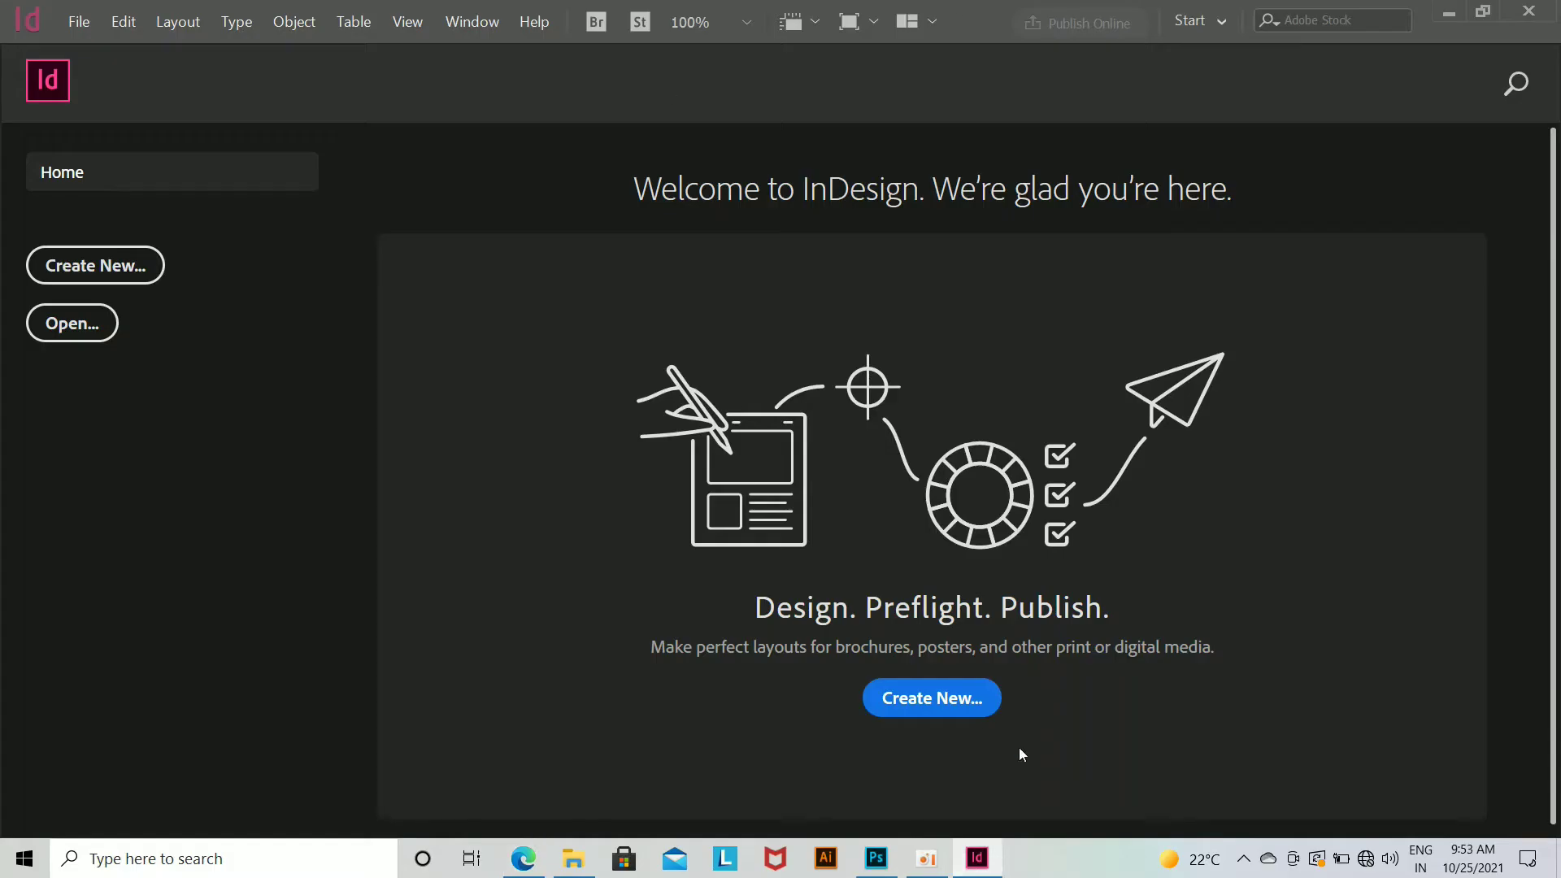
{"action": "key", "text": "ctrl+n"}
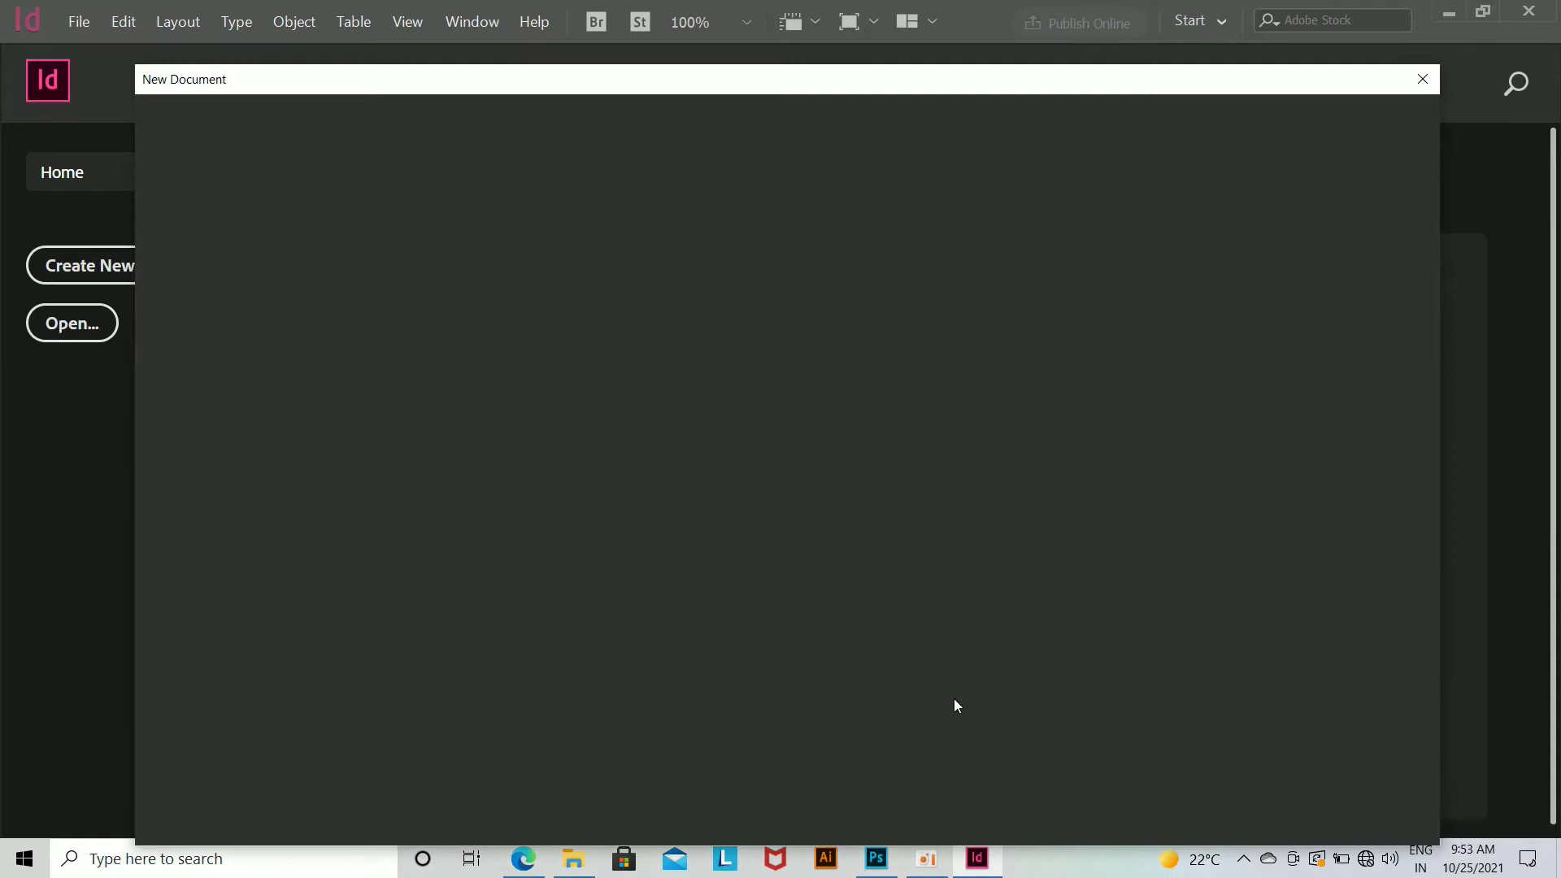
{"action": "left_click", "coordinate": [573, 858]}
{"action": "double_click", "coordinate": [836, 184]}
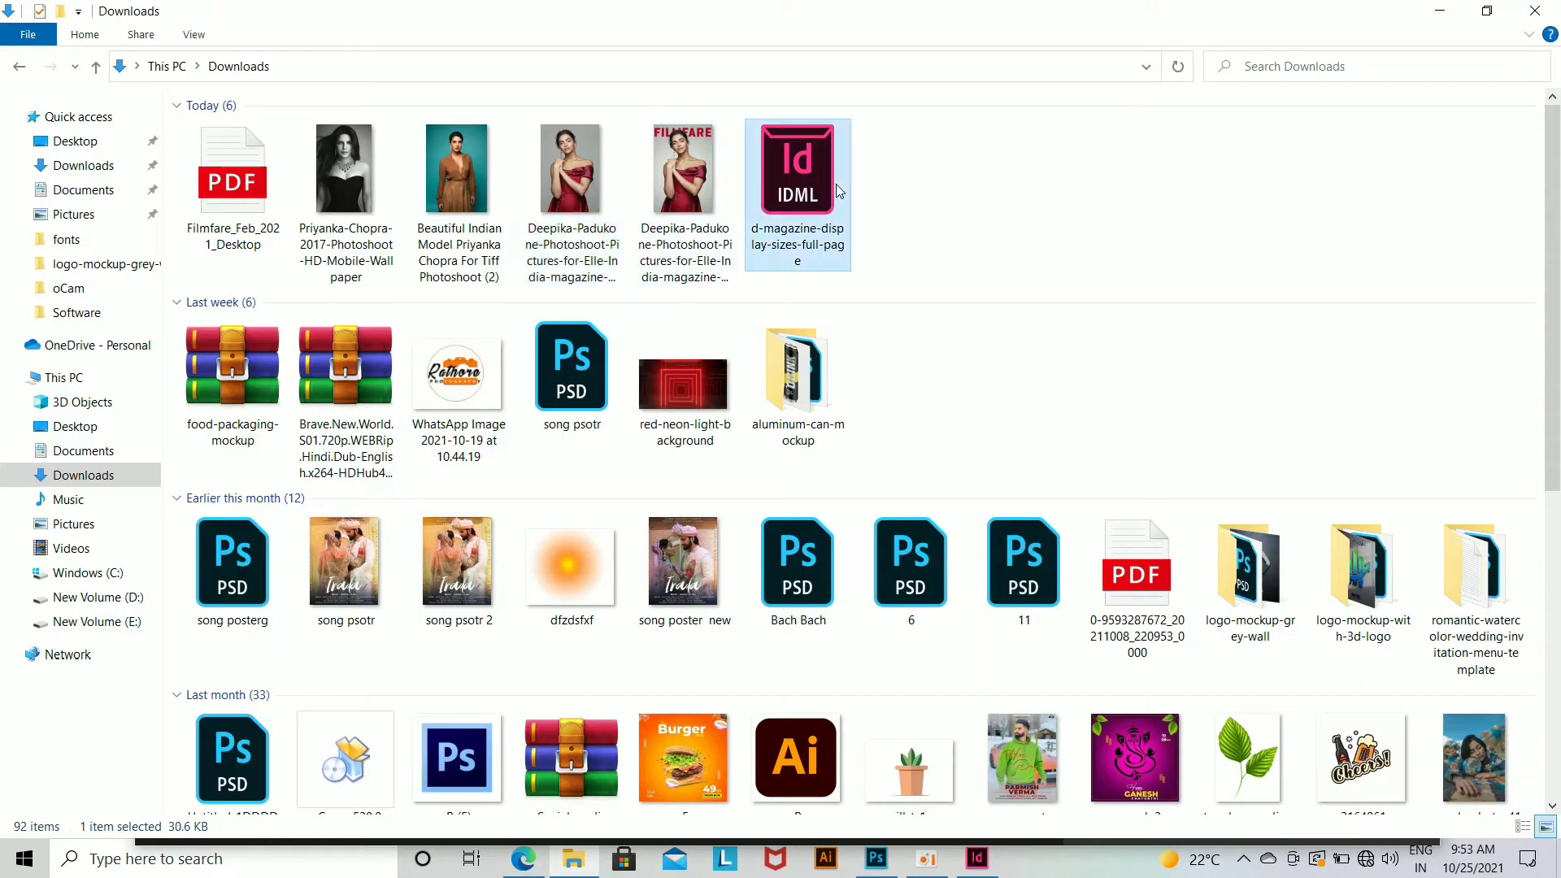
{"action": "left_click", "coordinate": [976, 857]}
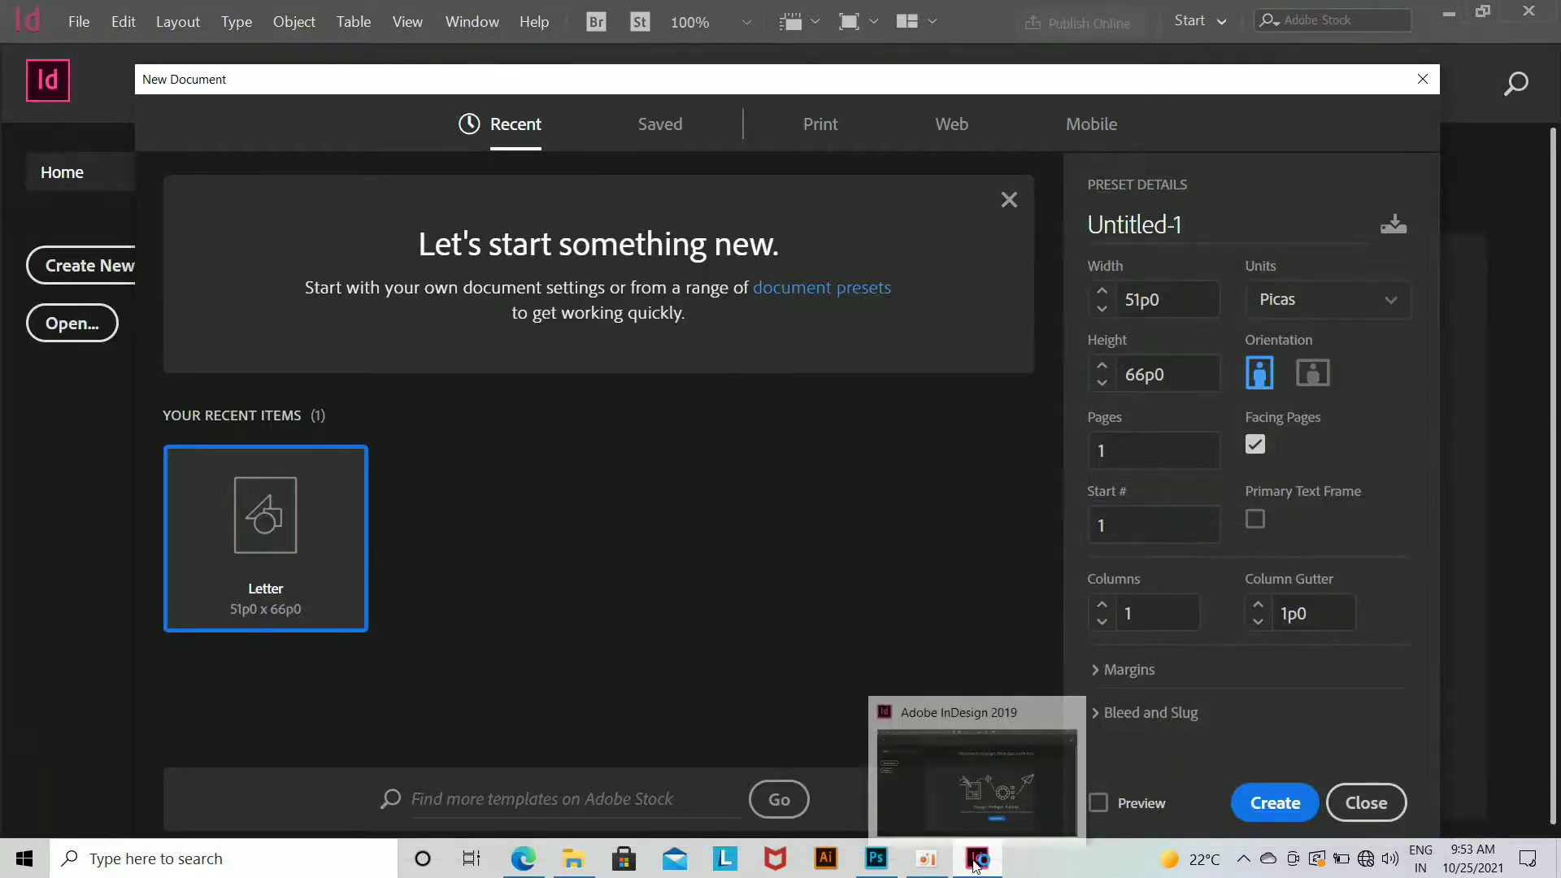
{"action": "left_click", "coordinate": [1364, 801]}
{"action": "left_click", "coordinate": [573, 859]}
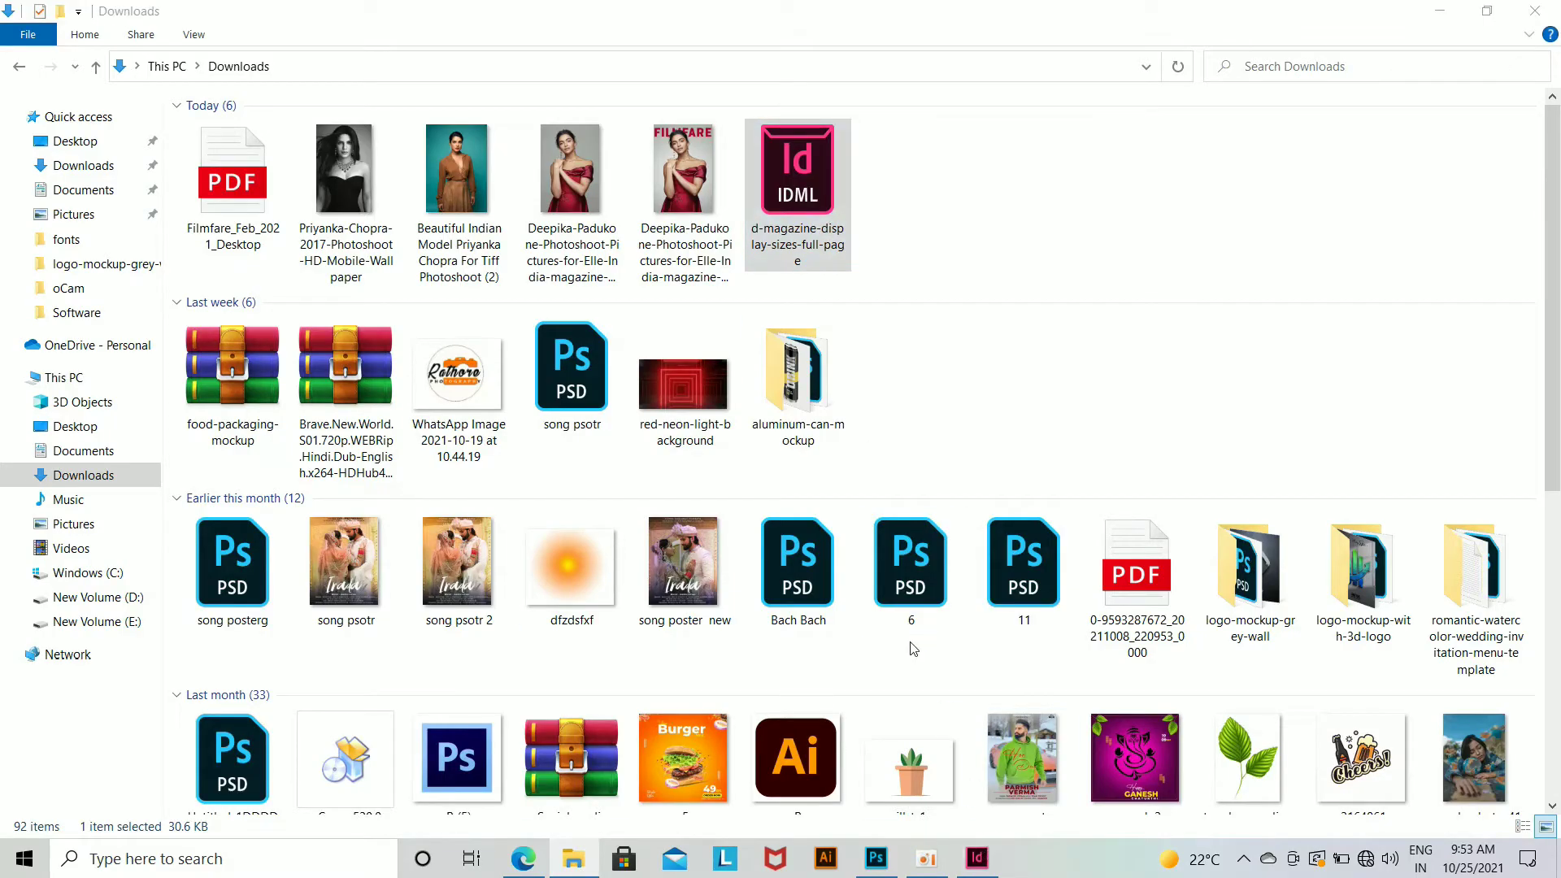
{"action": "key", "text": "Return"}
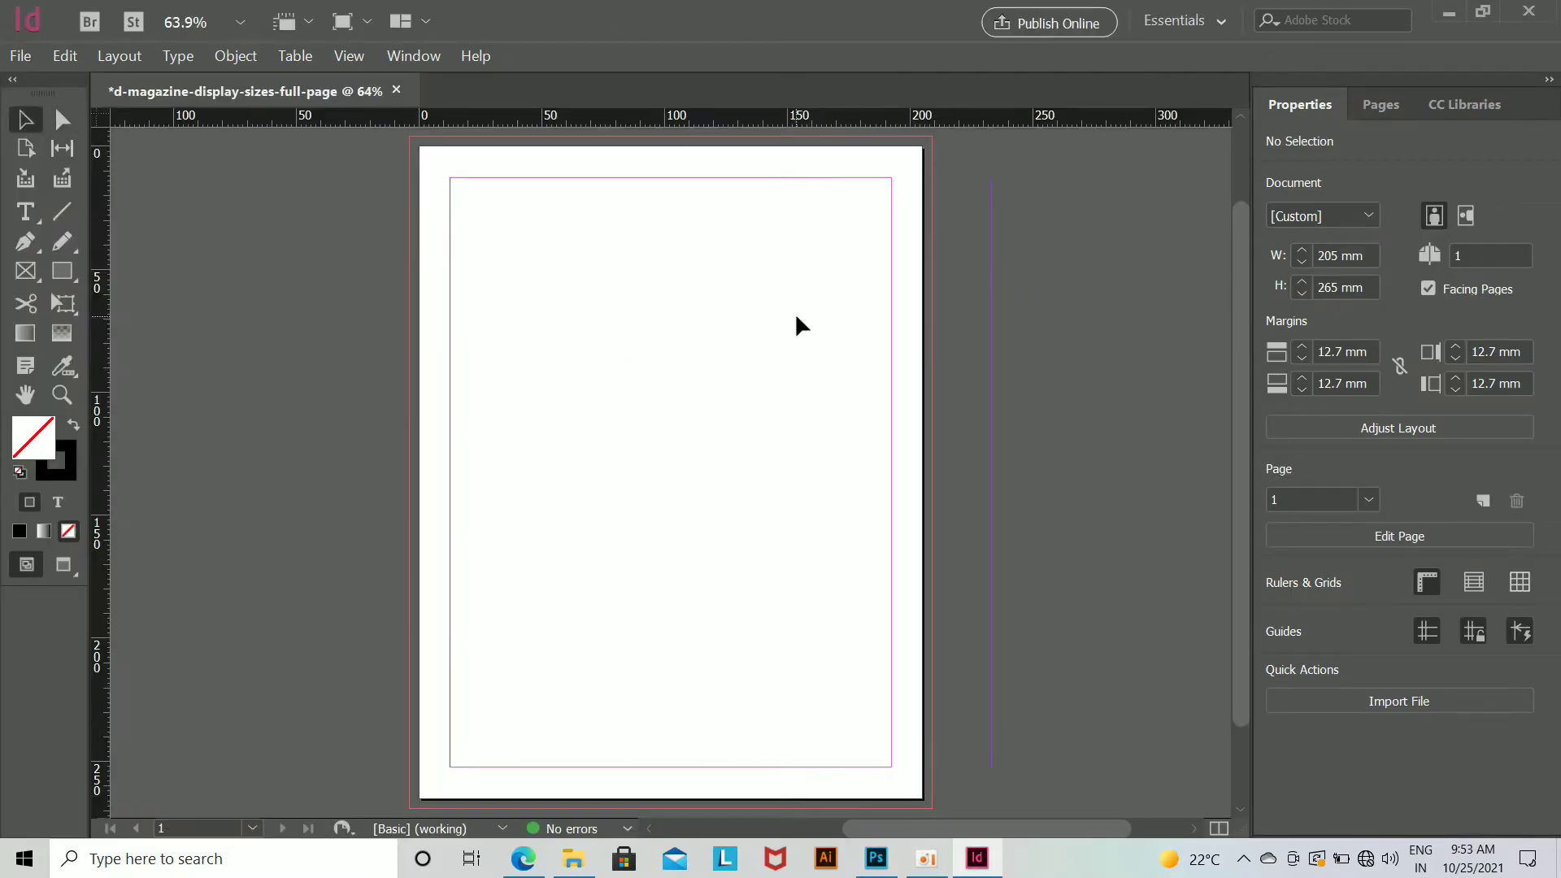
Step: Draw a rectangle about 201 by 265 mm over the page from its upper-left corner and give it a black fill without a stroke
{"action": "left_click_drag", "start_coordinate": [62, 271], "coordinate": [134, 303]}
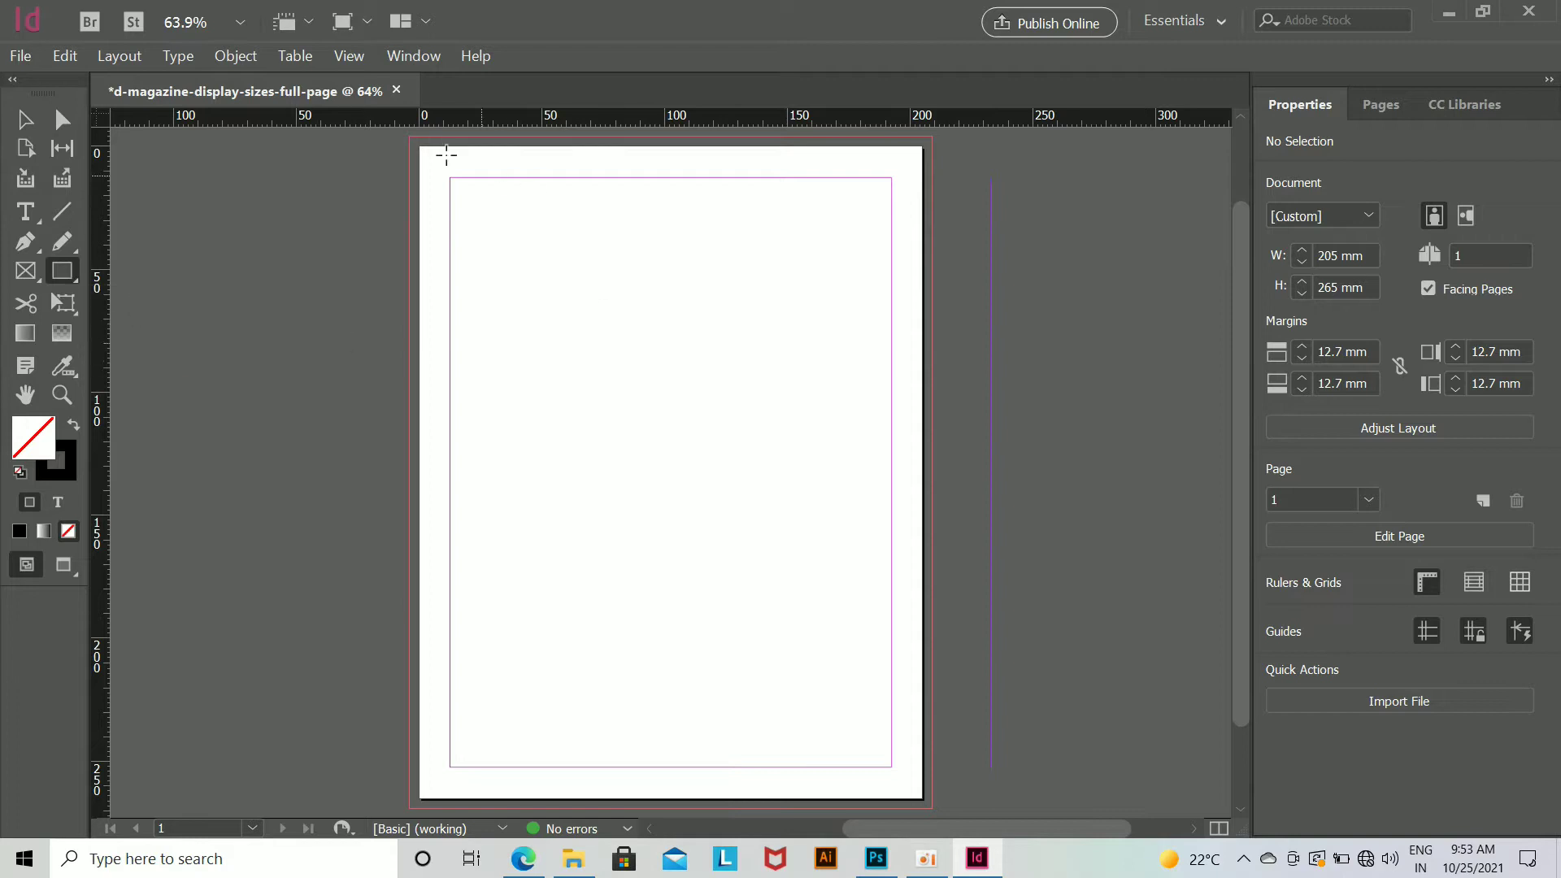
{"action": "mouse_move", "coordinate": [421, 146]}
{"action": "left_mouse_down"}
{"action": "mouse_move", "coordinate": [916, 772]}
{"action": "mouse_move", "coordinate": [924, 801]}
{"action": "mouse_move", "coordinate": [912, 798]}
{"action": "left_mouse_up"}
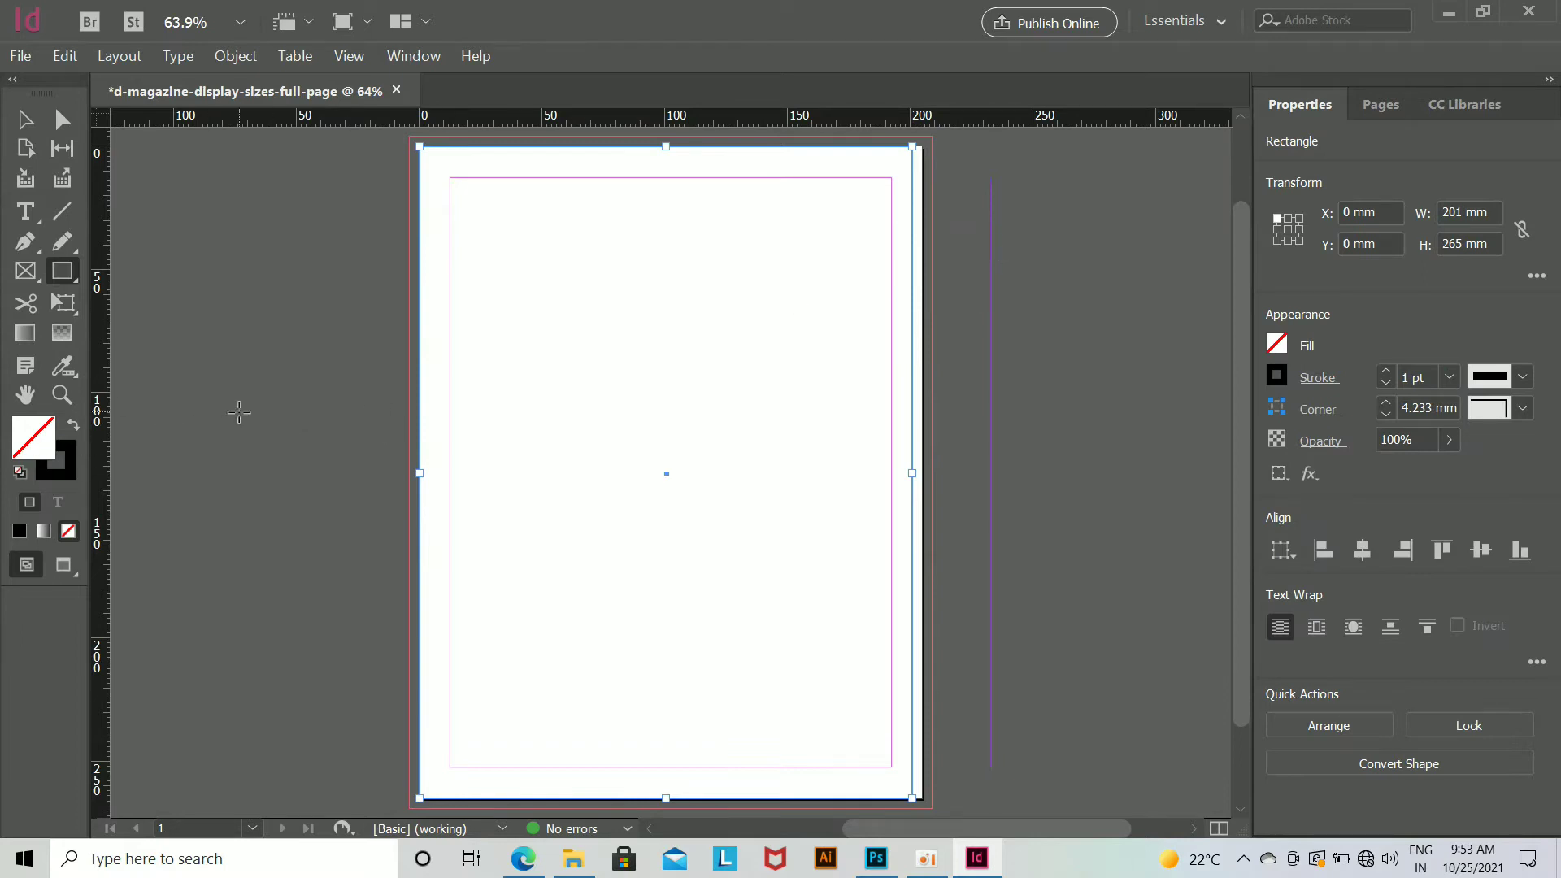
{"action": "left_click", "coordinate": [73, 425]}
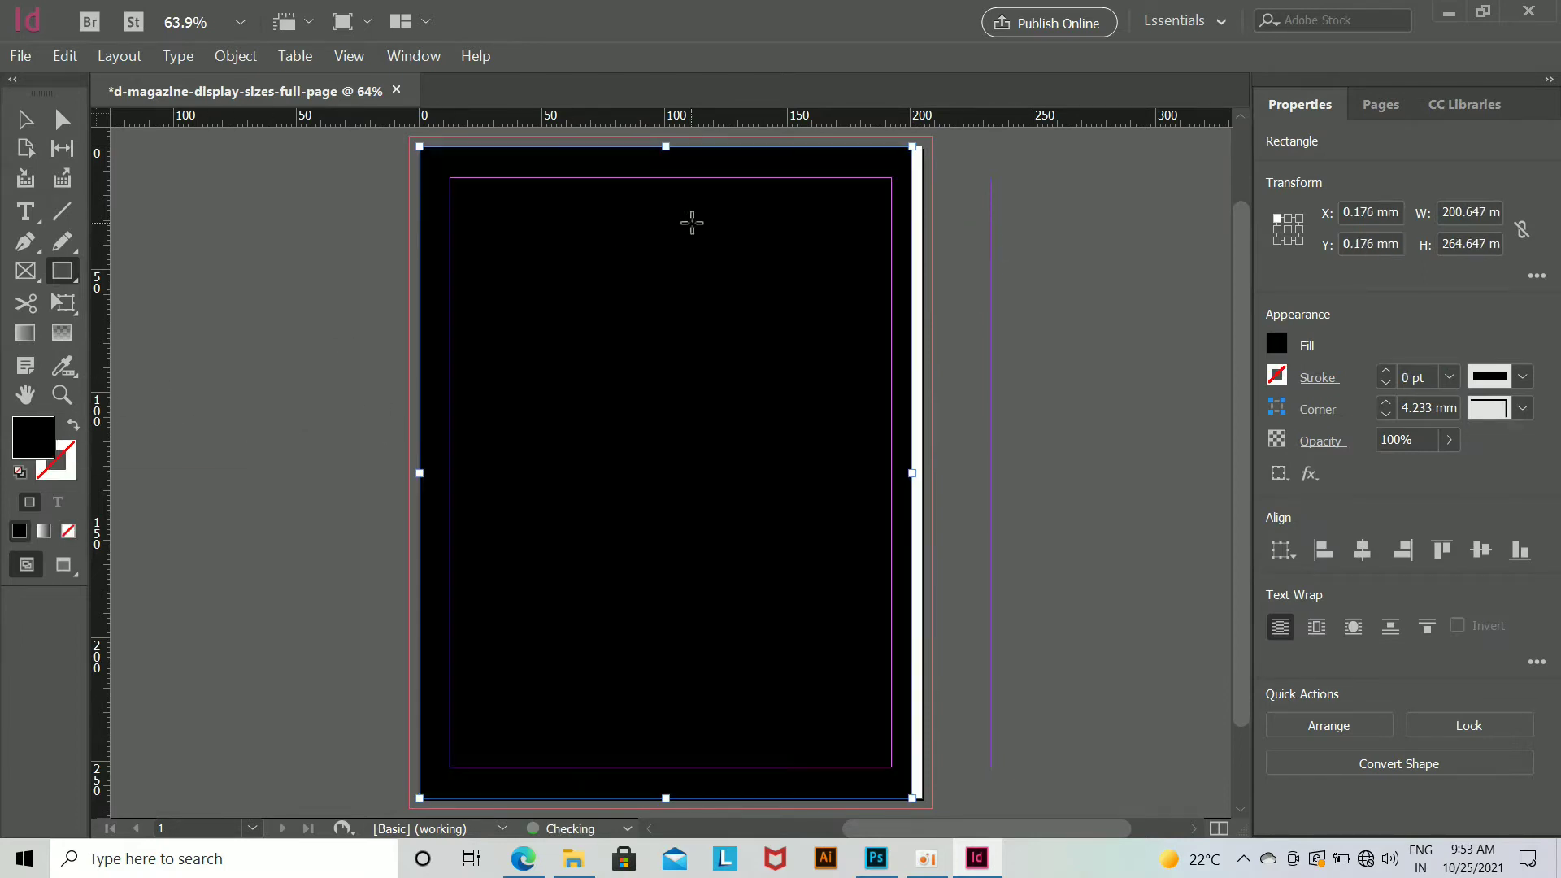
Step: Stretch the black rectangle's side edges to the page edges so it starts at X 0 mm and is 205 mm wide
{"action": "key", "text": "ctrl+1"}
{"action": "key", "text": "ctrl+t"}
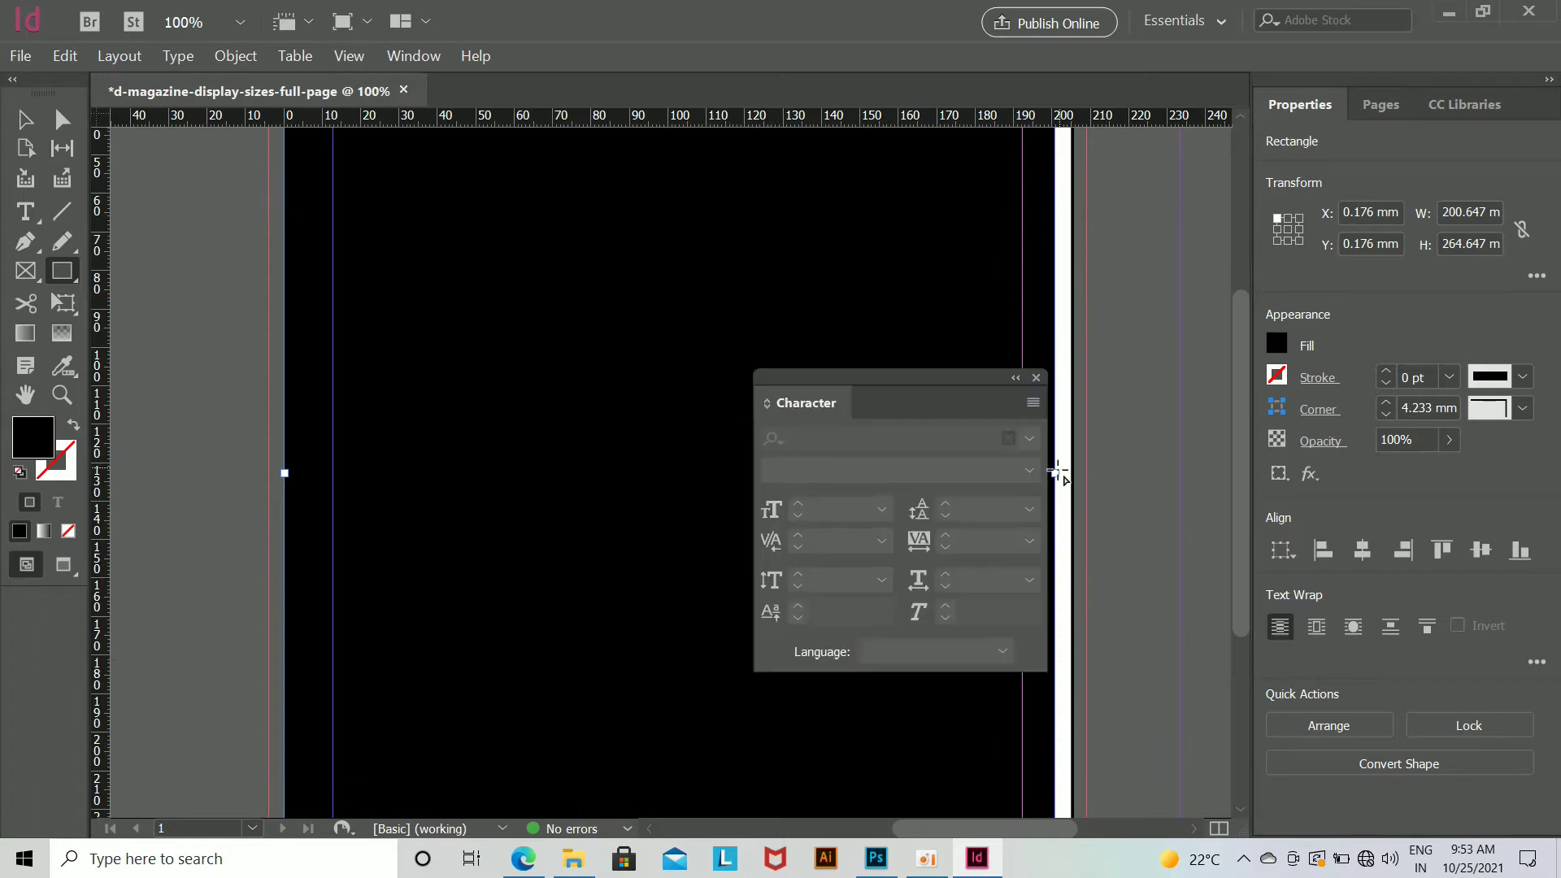
{"action": "left_click", "coordinate": [1036, 377]}
{"action": "key", "text": "v"}
{"action": "left_click_drag", "start_coordinate": [1054, 472], "coordinate": [845, 539]}
{"action": "key", "text": "ctrl+z"}
{"action": "key", "text": "ctrl+equal"}
{"action": "key", "text": "ctrl+equal"}
{"action": "left_click_drag", "start_coordinate": [923, 472], "coordinate": [1040, 472]}
{"action": "left_click_drag", "start_coordinate": [261, 518], "coordinate": [850, 547]}
{"action": "mouse_move", "coordinate": [446, 491]}
{"action": "left_mouse_down"}
{"action": "mouse_move", "coordinate": [476, 498]}
{"action": "mouse_move", "coordinate": [446, 491]}
{"action": "left_mouse_up"}
{"action": "key", "text": "ctrl+z"}
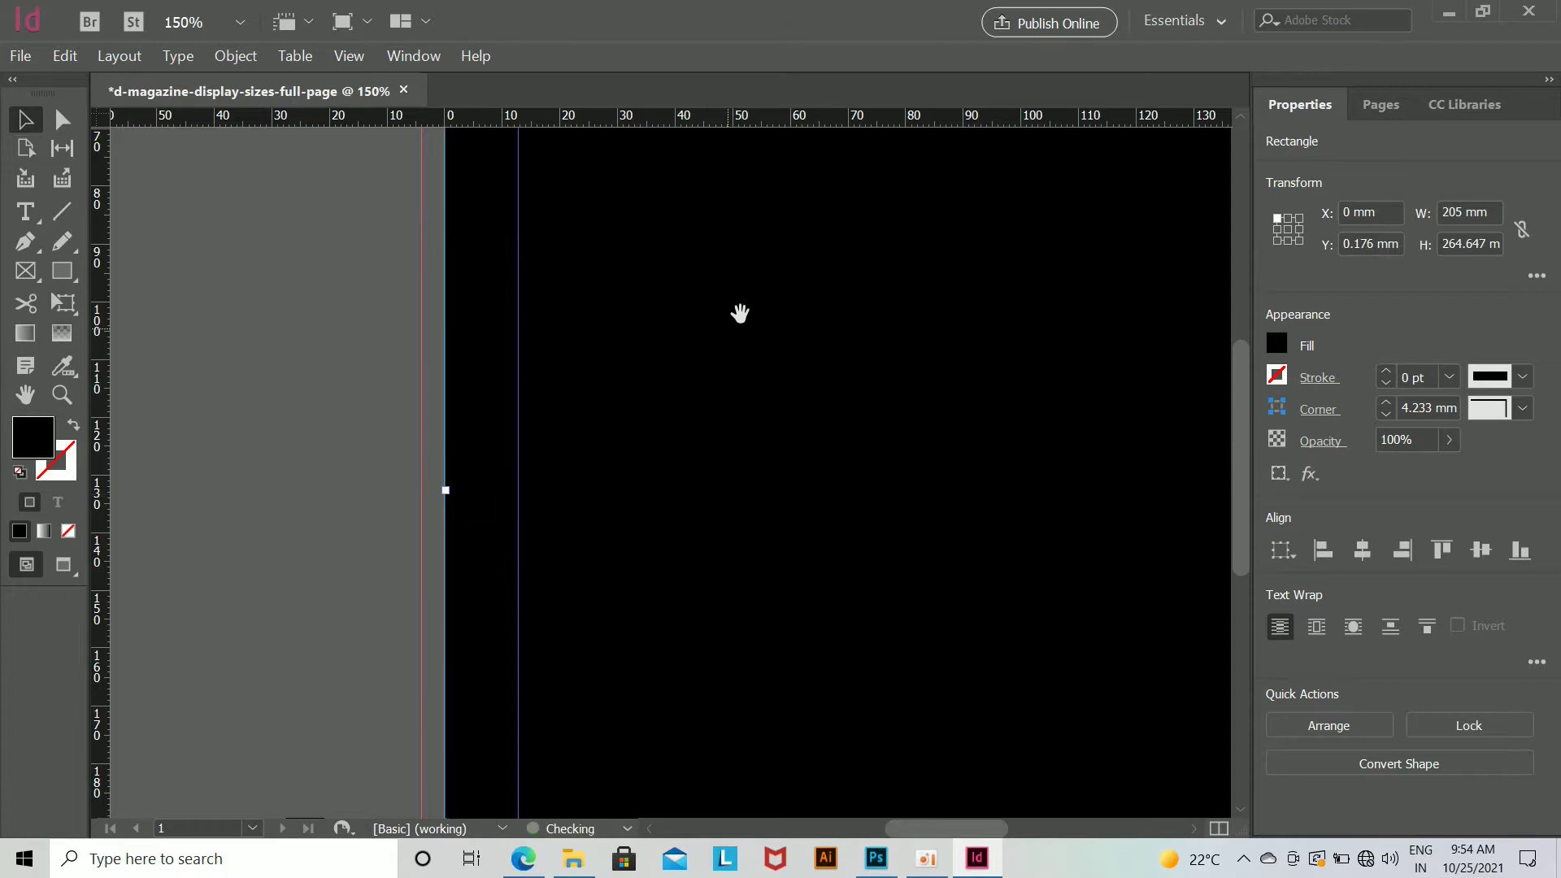
Step: Extend the rectangle's upper and lower edges to the page edges, at Y 0 mm with a height of 265 mm
{"action": "left_click_drag", "start_coordinate": [770, 203], "coordinate": [658, 773]}
{"action": "left_click_drag", "start_coordinate": [713, 538], "coordinate": [625, 574]}
{"action": "mouse_move", "coordinate": [836, 341]}
{"action": "left_mouse_down"}
{"action": "mouse_move", "coordinate": [834, 401]}
{"action": "mouse_move", "coordinate": [834, 341]}
{"action": "left_mouse_up"}
{"action": "left_click_drag", "start_coordinate": [846, 715], "coordinate": [743, 232]}
{"action": "left_click_drag", "start_coordinate": [783, 731], "coordinate": [726, 145]}
{"action": "left_click_drag", "start_coordinate": [756, 485], "coordinate": [721, 290]}
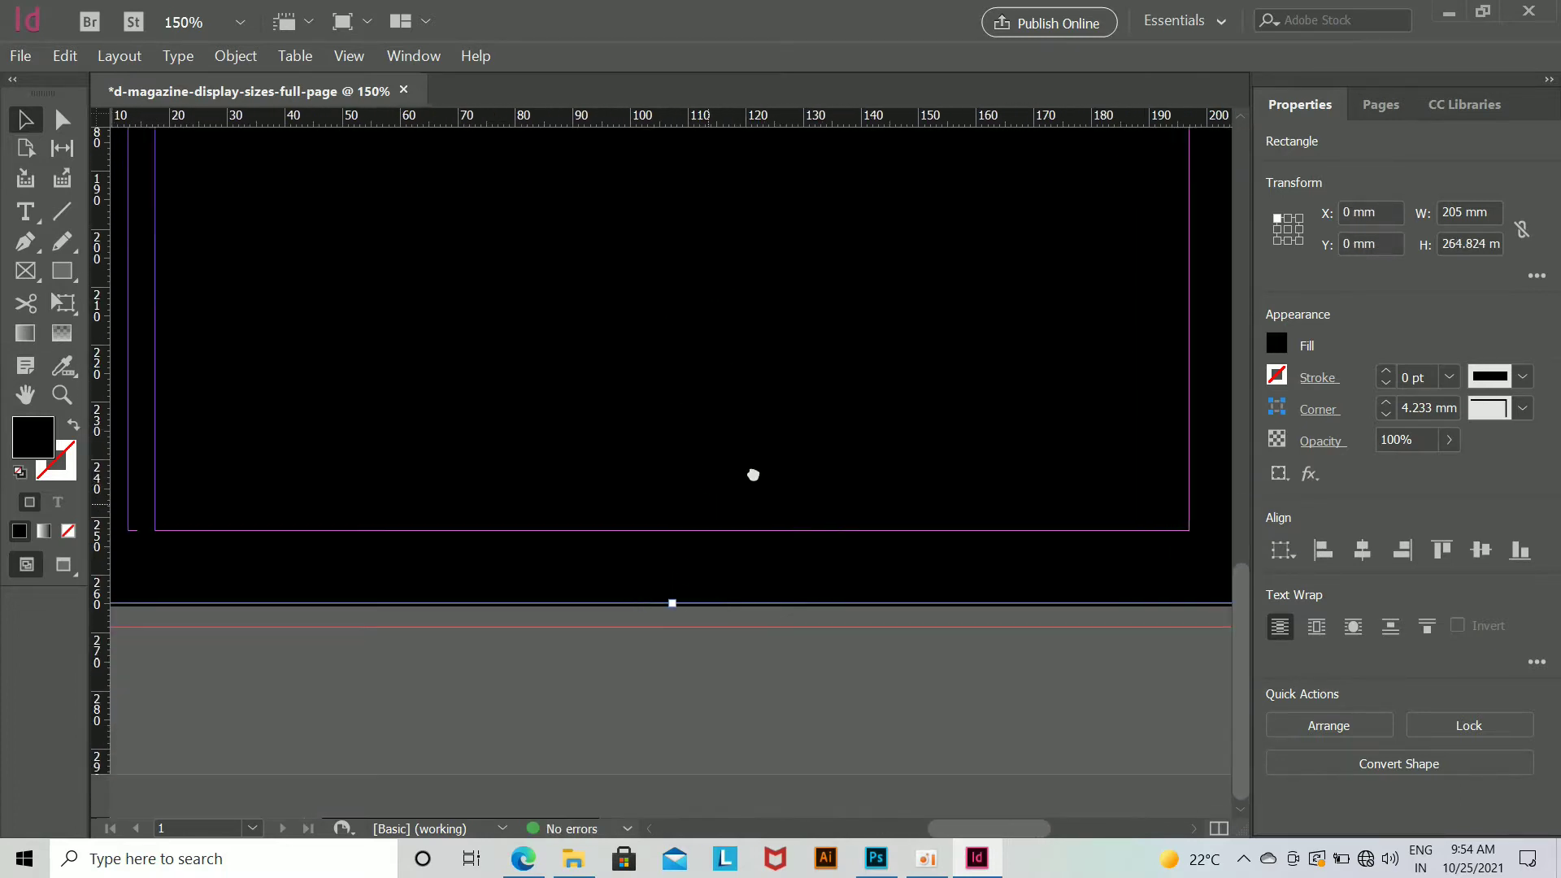
{"action": "left_click_drag", "start_coordinate": [710, 501], "coordinate": [827, 501]}
{"action": "mouse_move", "coordinate": [761, 603]}
{"action": "left_mouse_down"}
{"action": "mouse_move", "coordinate": [766, 578]}
{"action": "mouse_move", "coordinate": [753, 608]}
{"action": "left_mouse_up"}
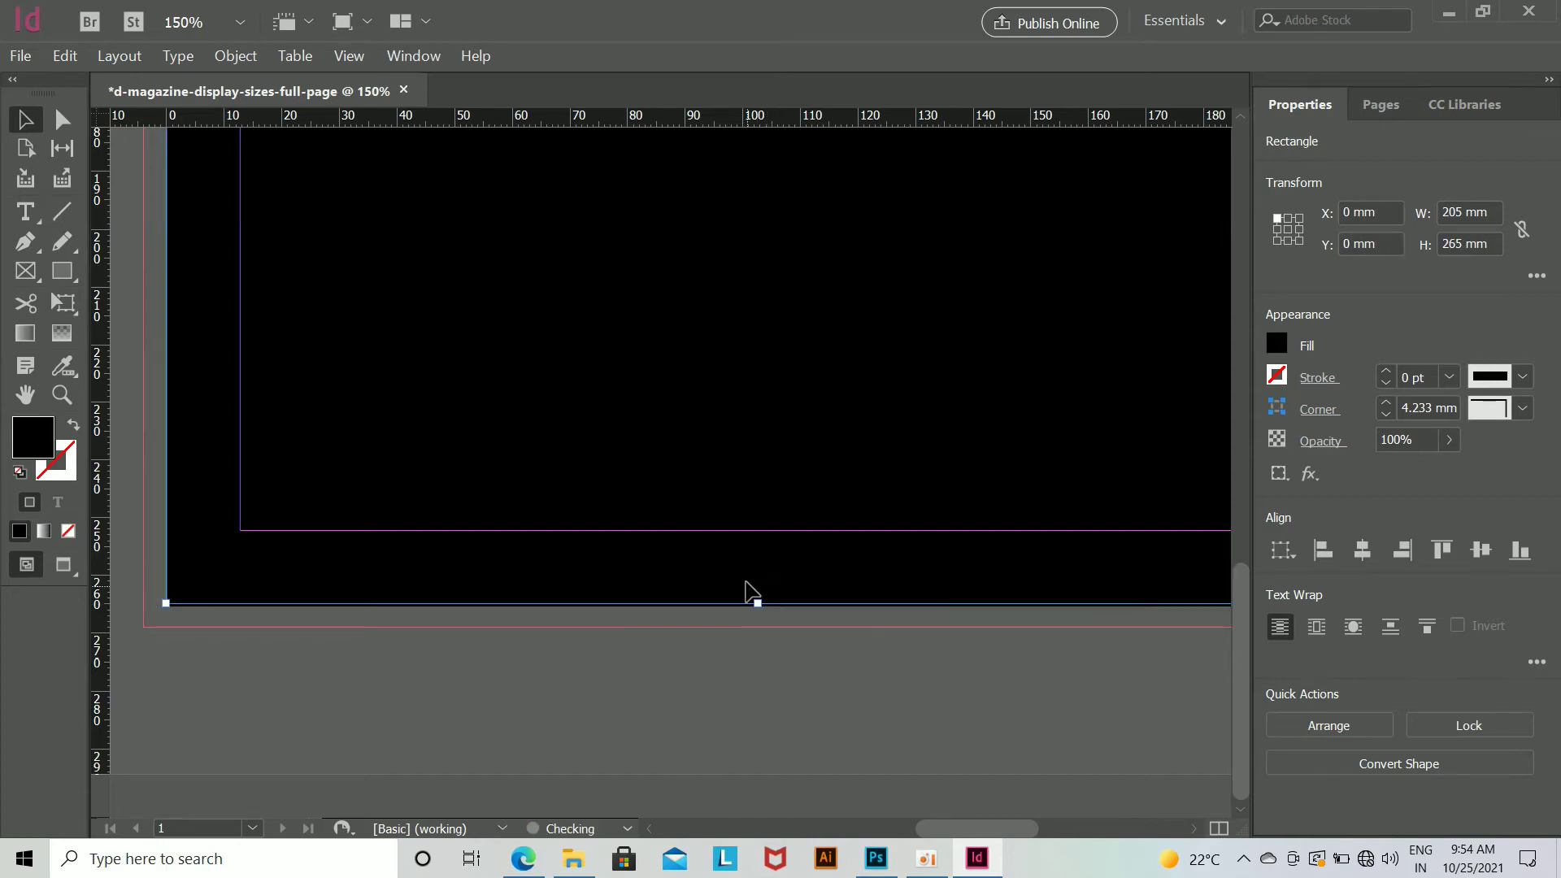
{"action": "key", "text": "ctrl+1"}
{"action": "key", "text": "ctrl+minus"}
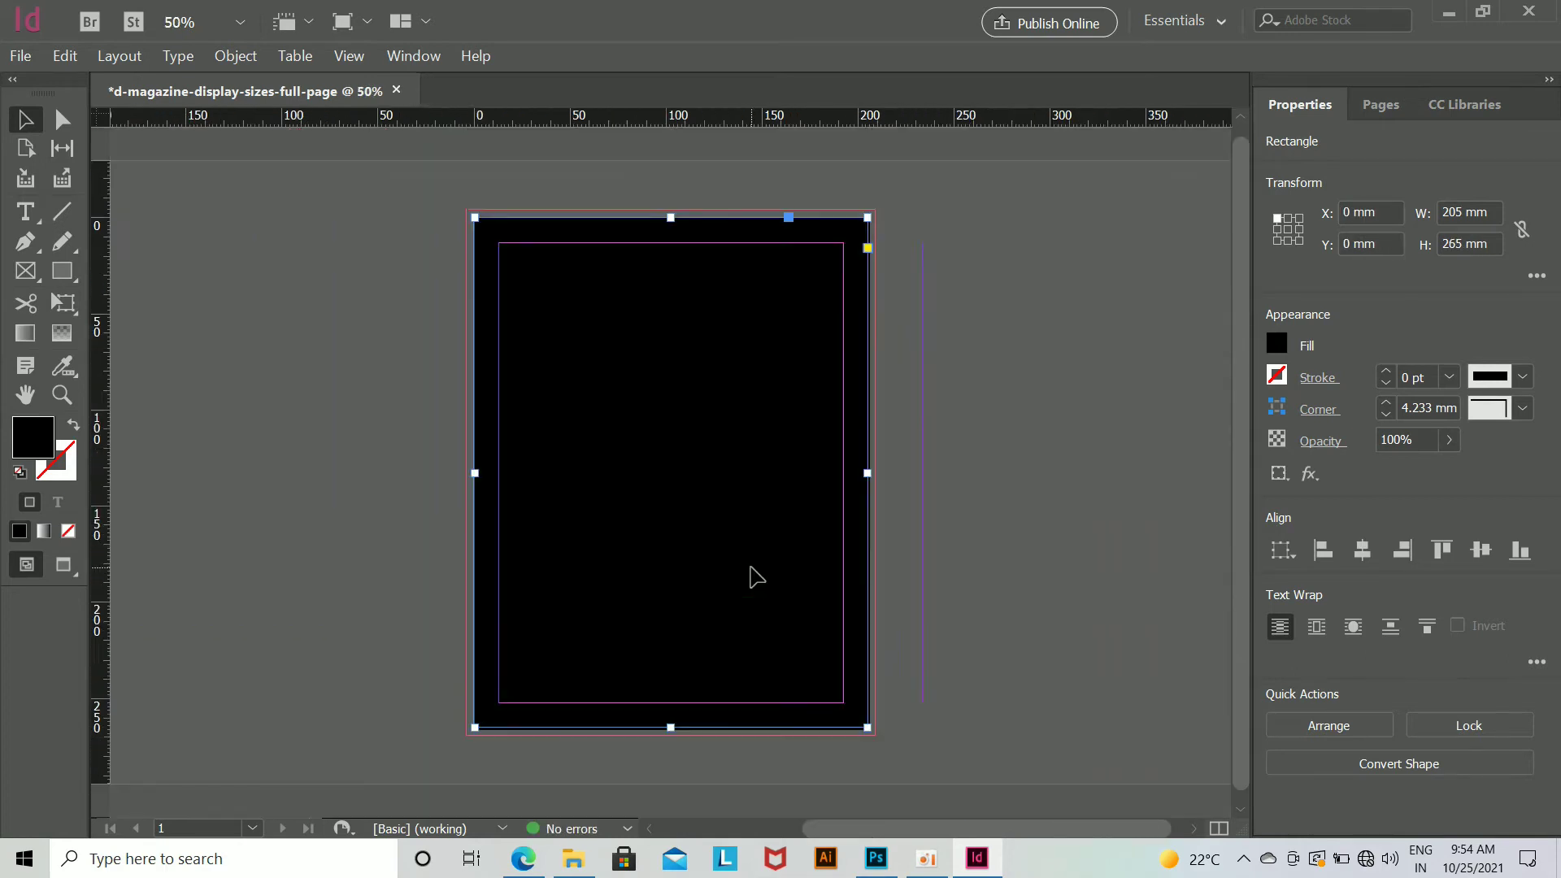
Step: Place the saved FILMFARE cover JPEG from Downloads inside the black rectangle and dismiss the Content-Aware Fit tip
{"action": "left_click", "coordinate": [20, 55]}
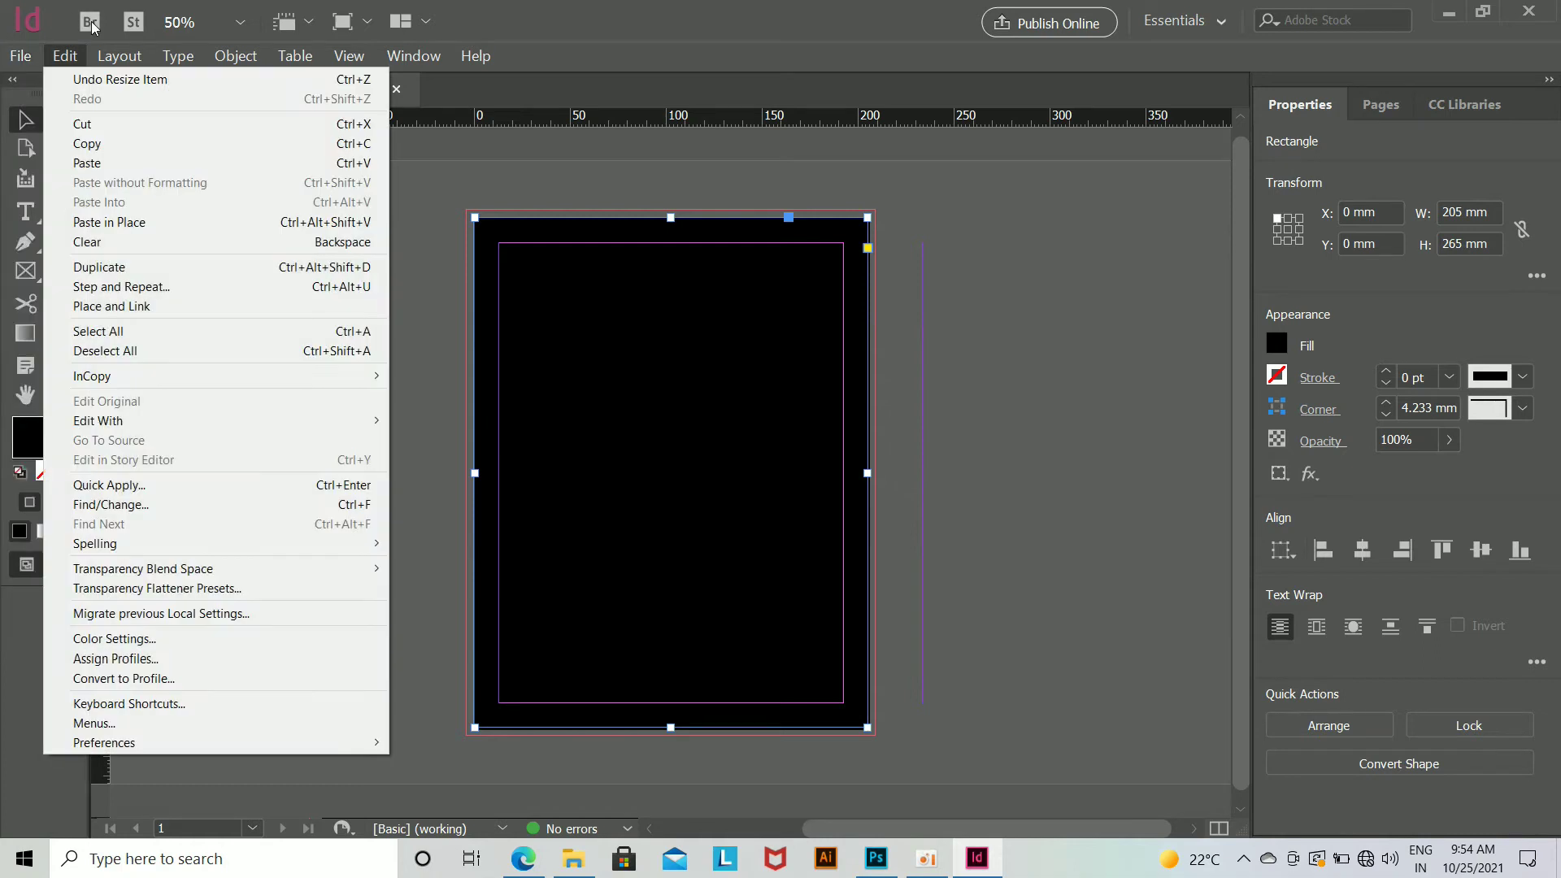
{"action": "mouse_move", "coordinate": [22, 53]}
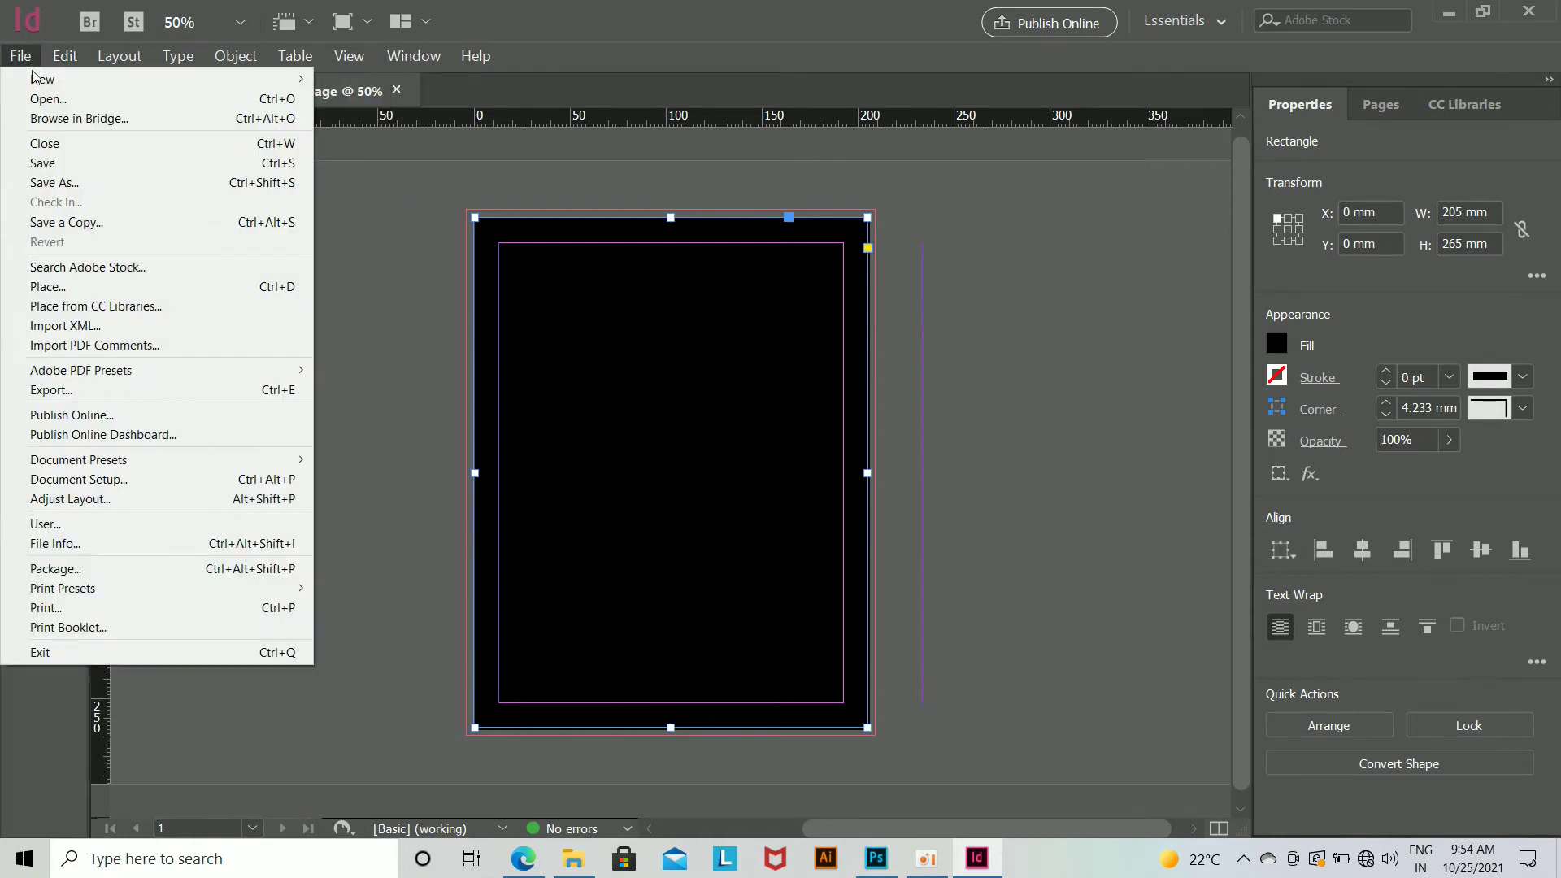
{"action": "left_click", "coordinate": [104, 287]}
{"action": "left_click", "coordinate": [591, 366]}
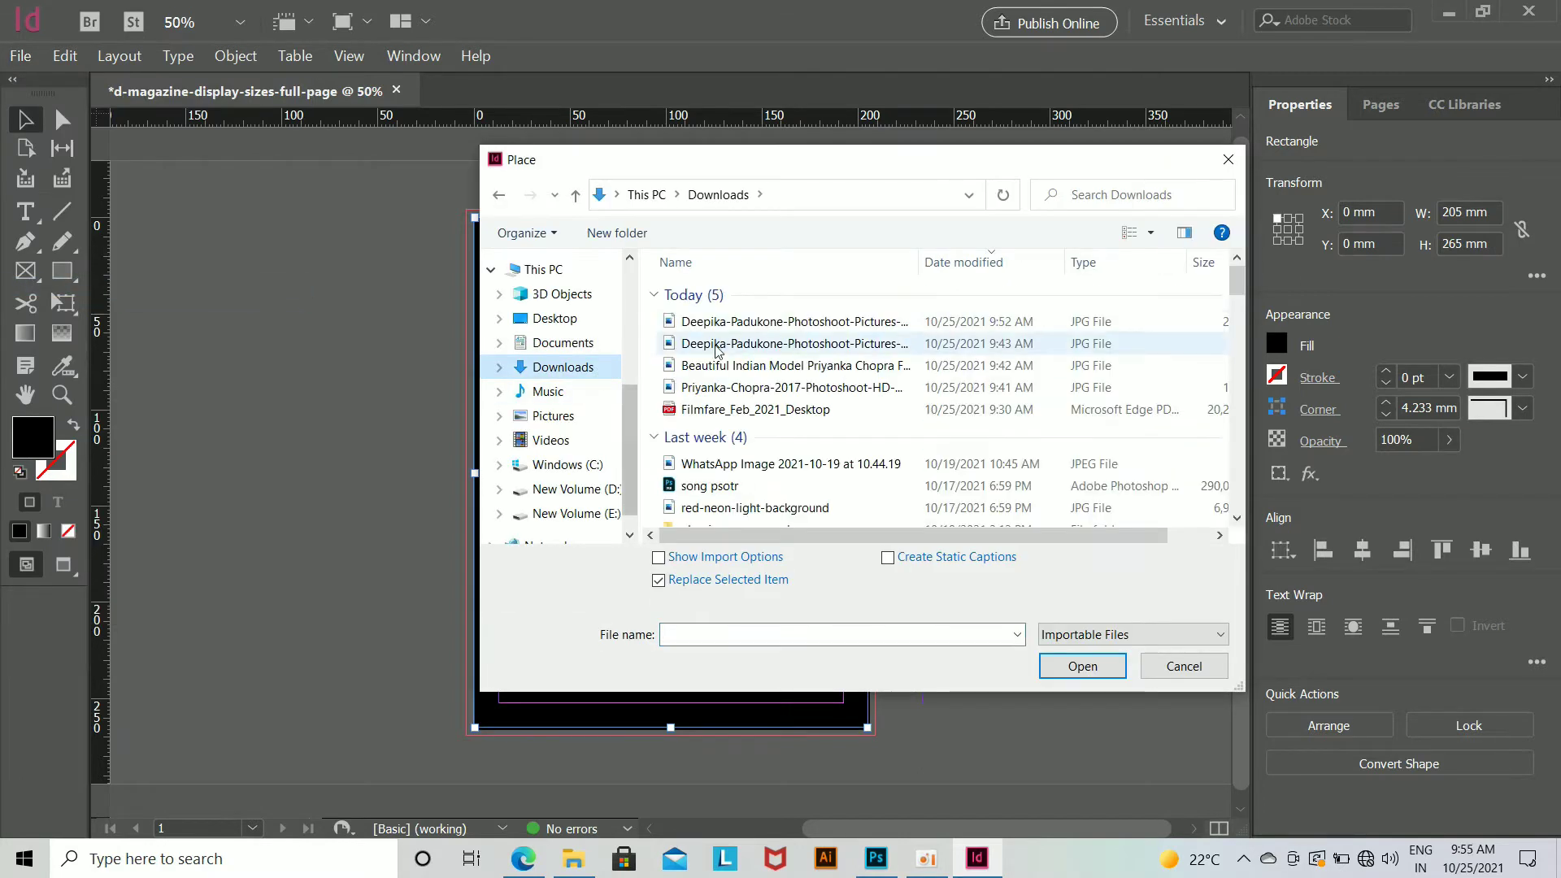
{"action": "left_click", "coordinate": [715, 322]}
{"action": "left_click", "coordinate": [1082, 665]}
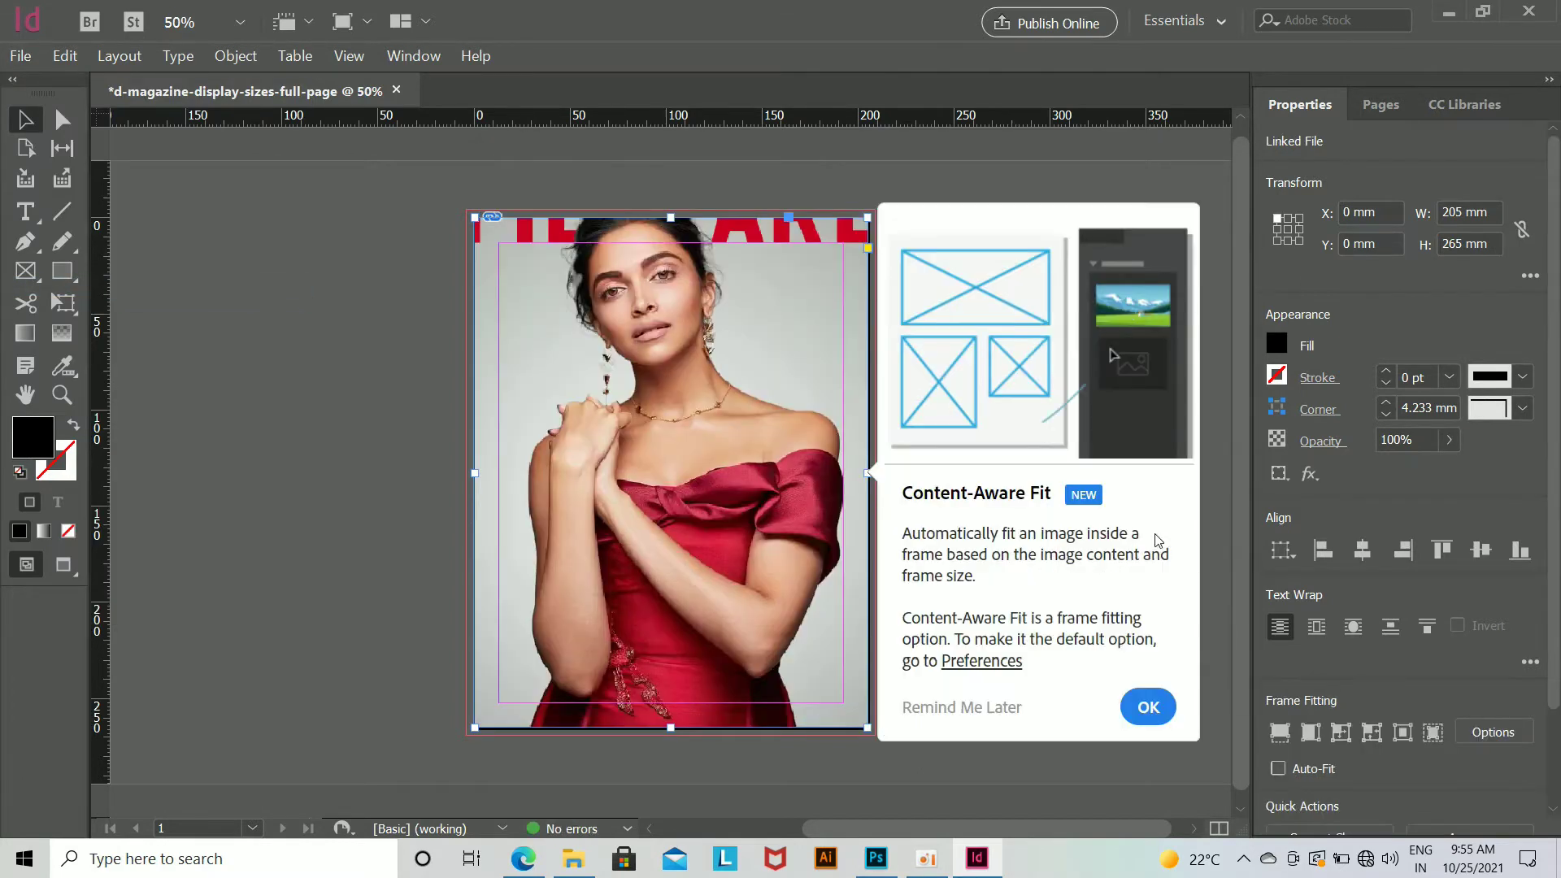
{"action": "left_click", "coordinate": [1154, 709]}
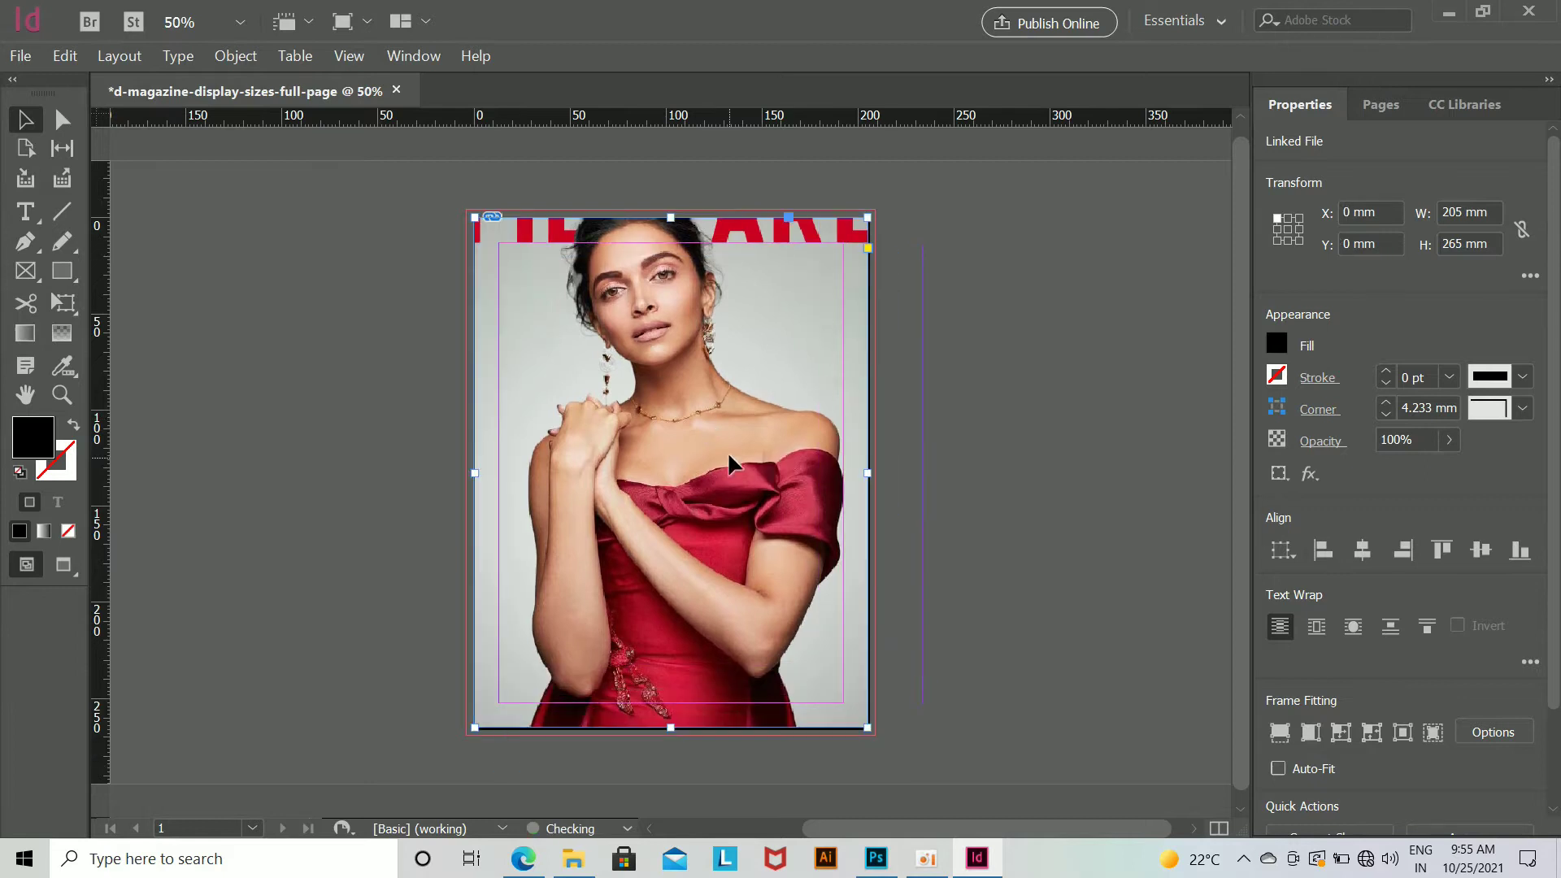
Step: Reposition the cover image within its frame to show the whole title, and narrow it to 208.75 mm wide from X+ 0 mm
{"action": "key", "text": "ctrl+z"}
{"action": "left_click_drag", "start_coordinate": [728, 456], "coordinate": [742, 488]}
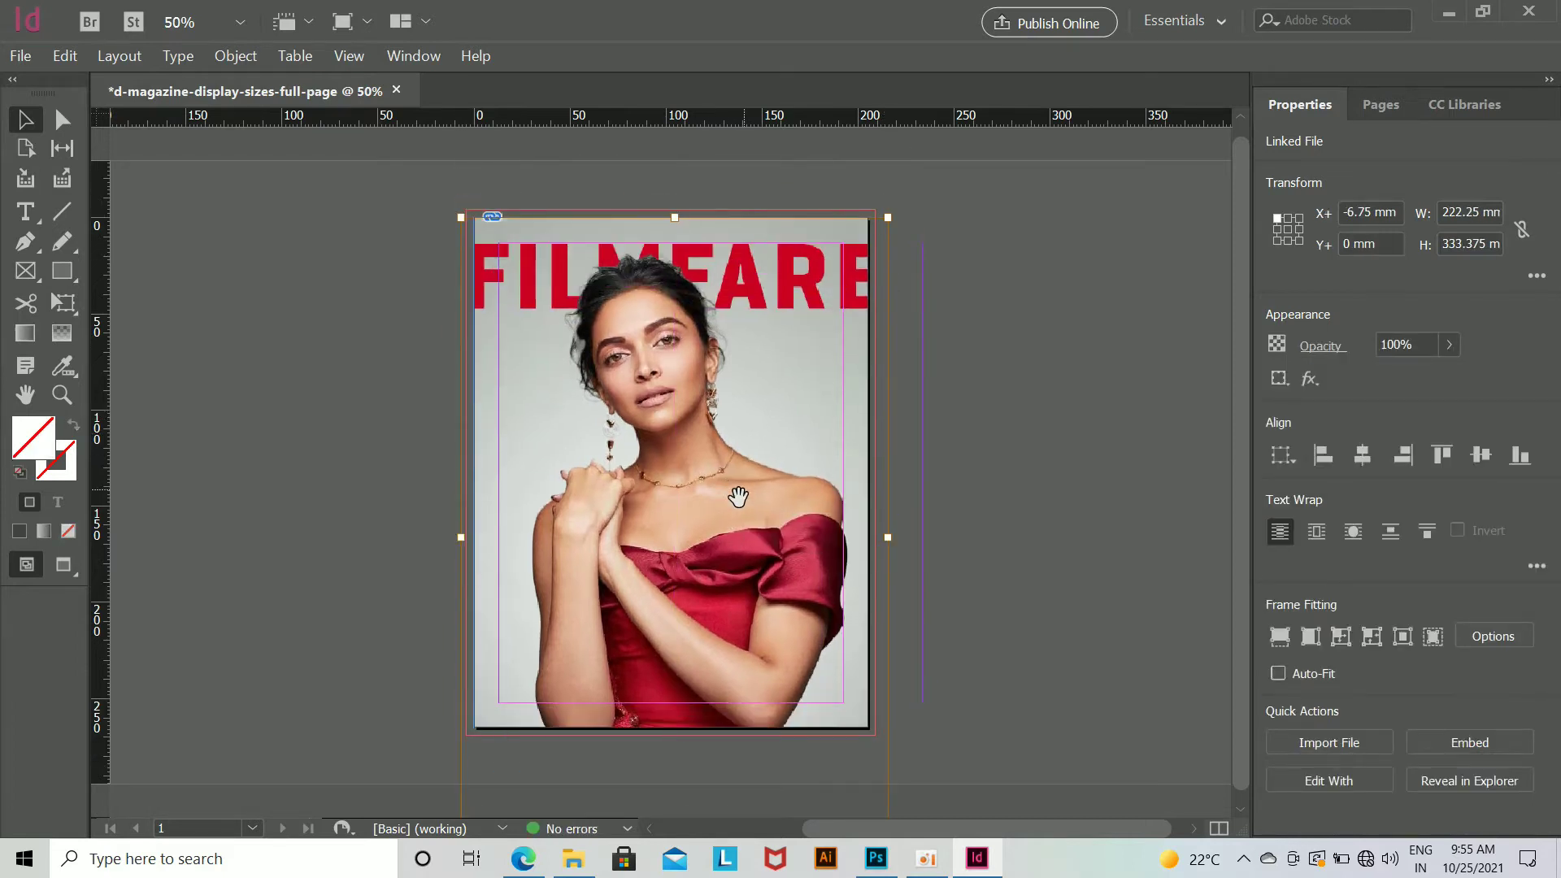
{"action": "left_click_drag", "start_coordinate": [460, 535], "coordinate": [493, 538]}
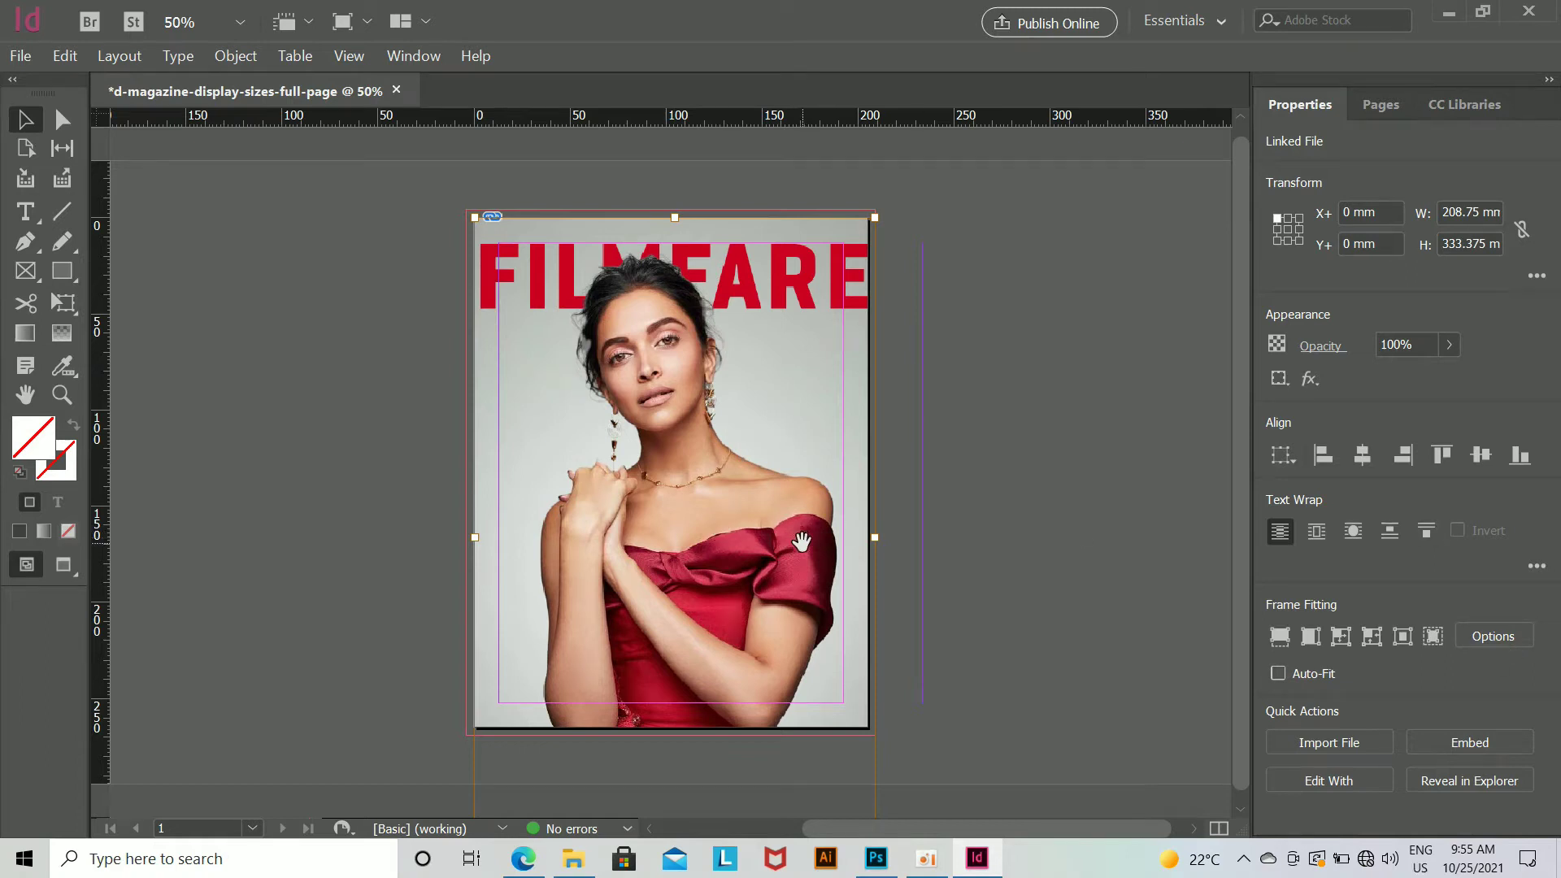
{"action": "key", "text": "Escape"}
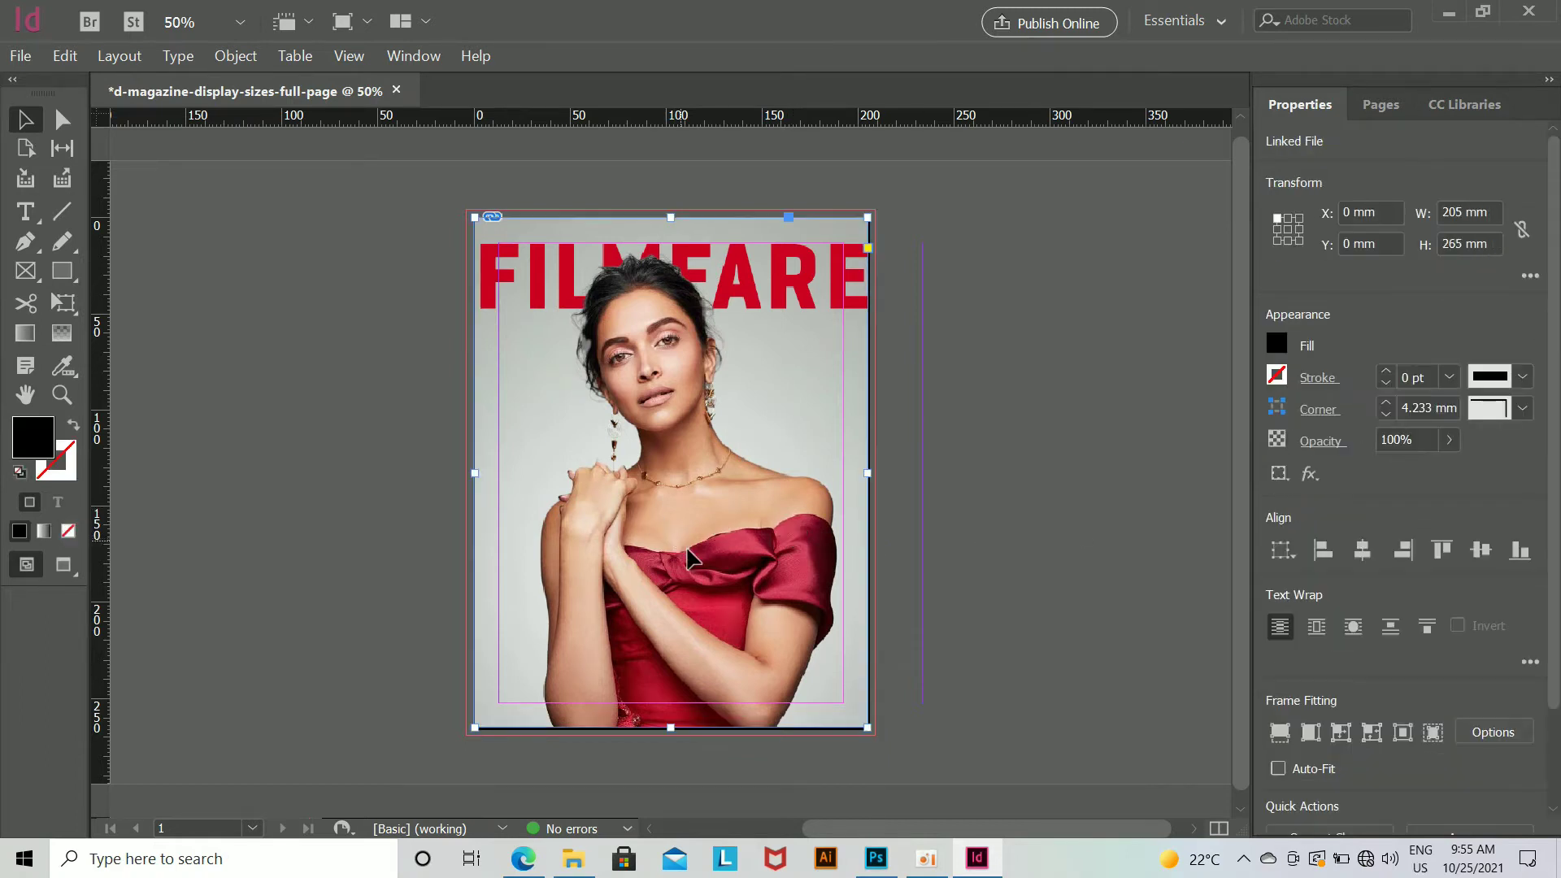
Step: Nudge the picture frame to X -0.75 mm and Y 0.75 mm, and deselect it
{"action": "key", "text": "Down"}
{"action": "key", "text": "Down"}
{"action": "key", "text": "Left"}
{"action": "key", "text": "Left"}
{"action": "key", "text": "Left"}
{"action": "key", "text": "Right"}
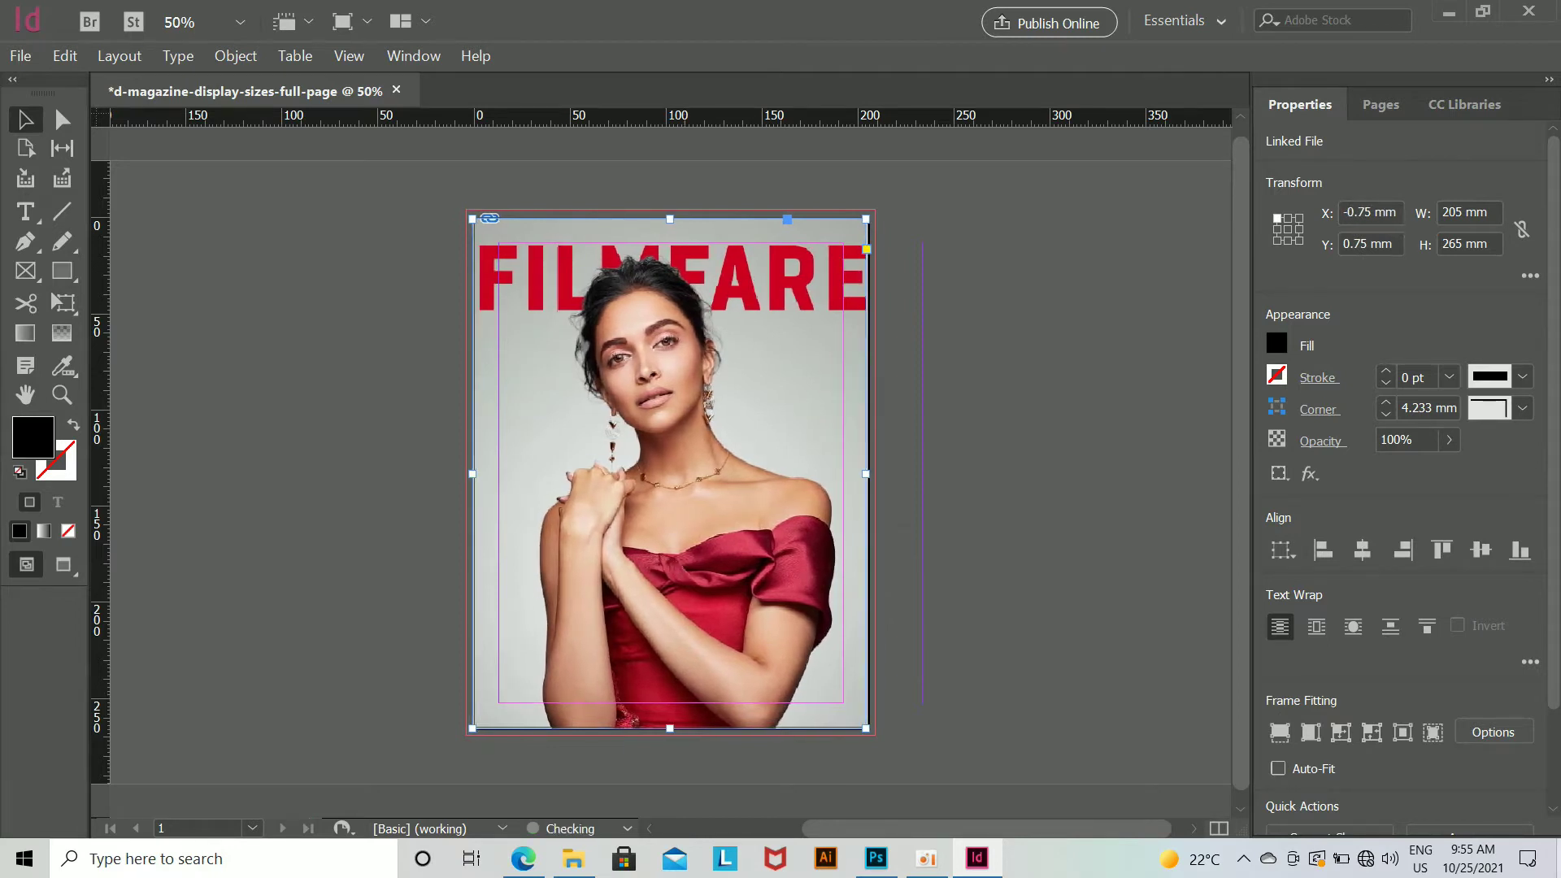
{"action": "left_click", "coordinate": [1066, 499]}
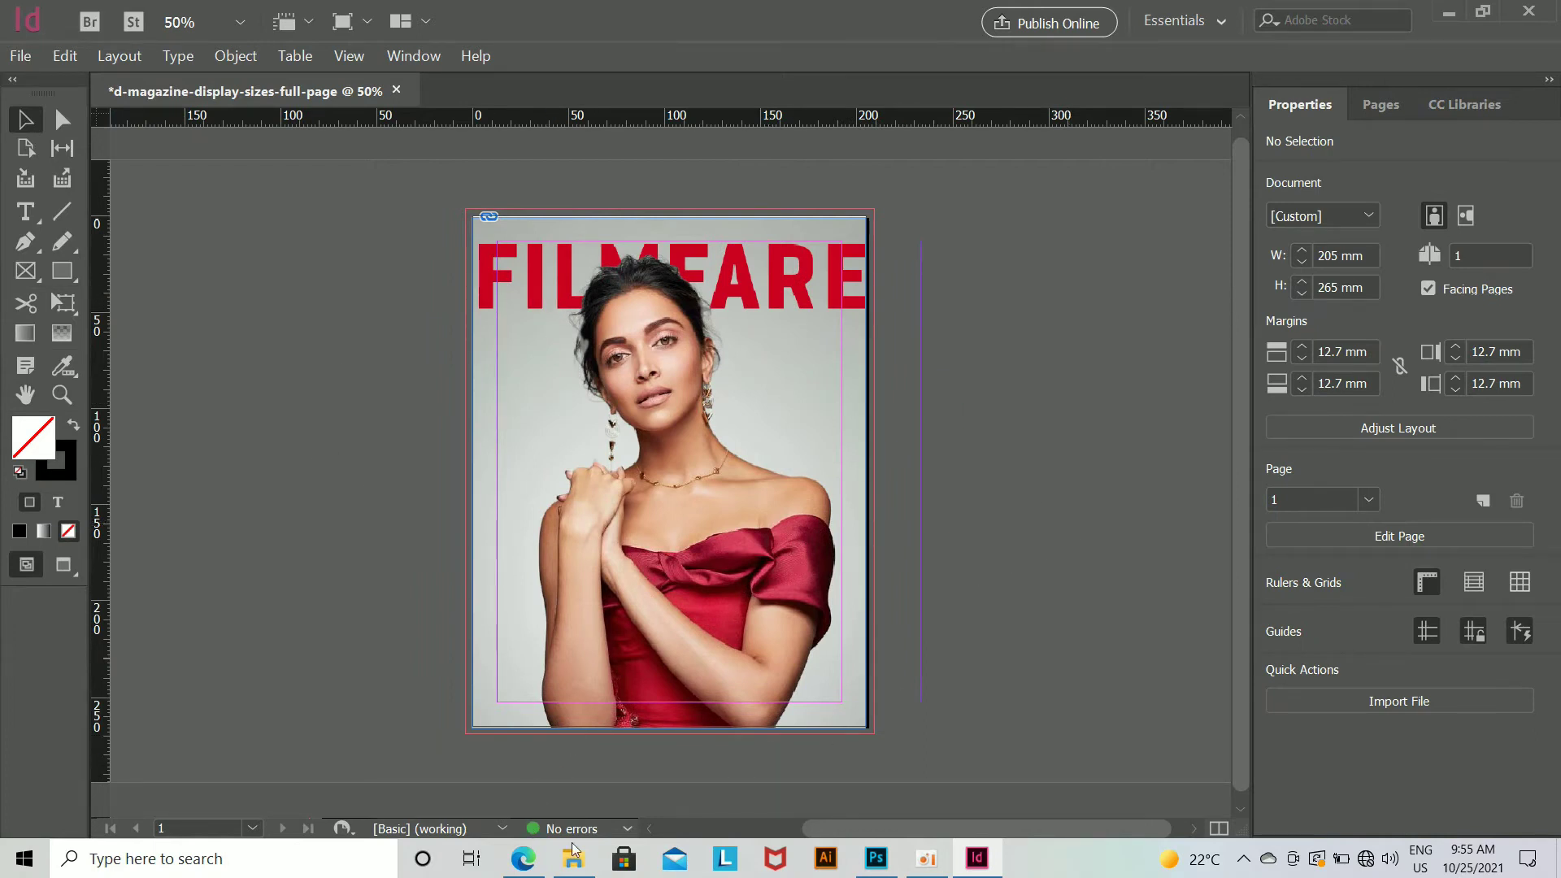
Step: Switch to Photoshop and copy the "SALMAN GETS A WHOPPING 230 CRS" text from the February cover-lines document
{"action": "left_click", "coordinate": [875, 858]}
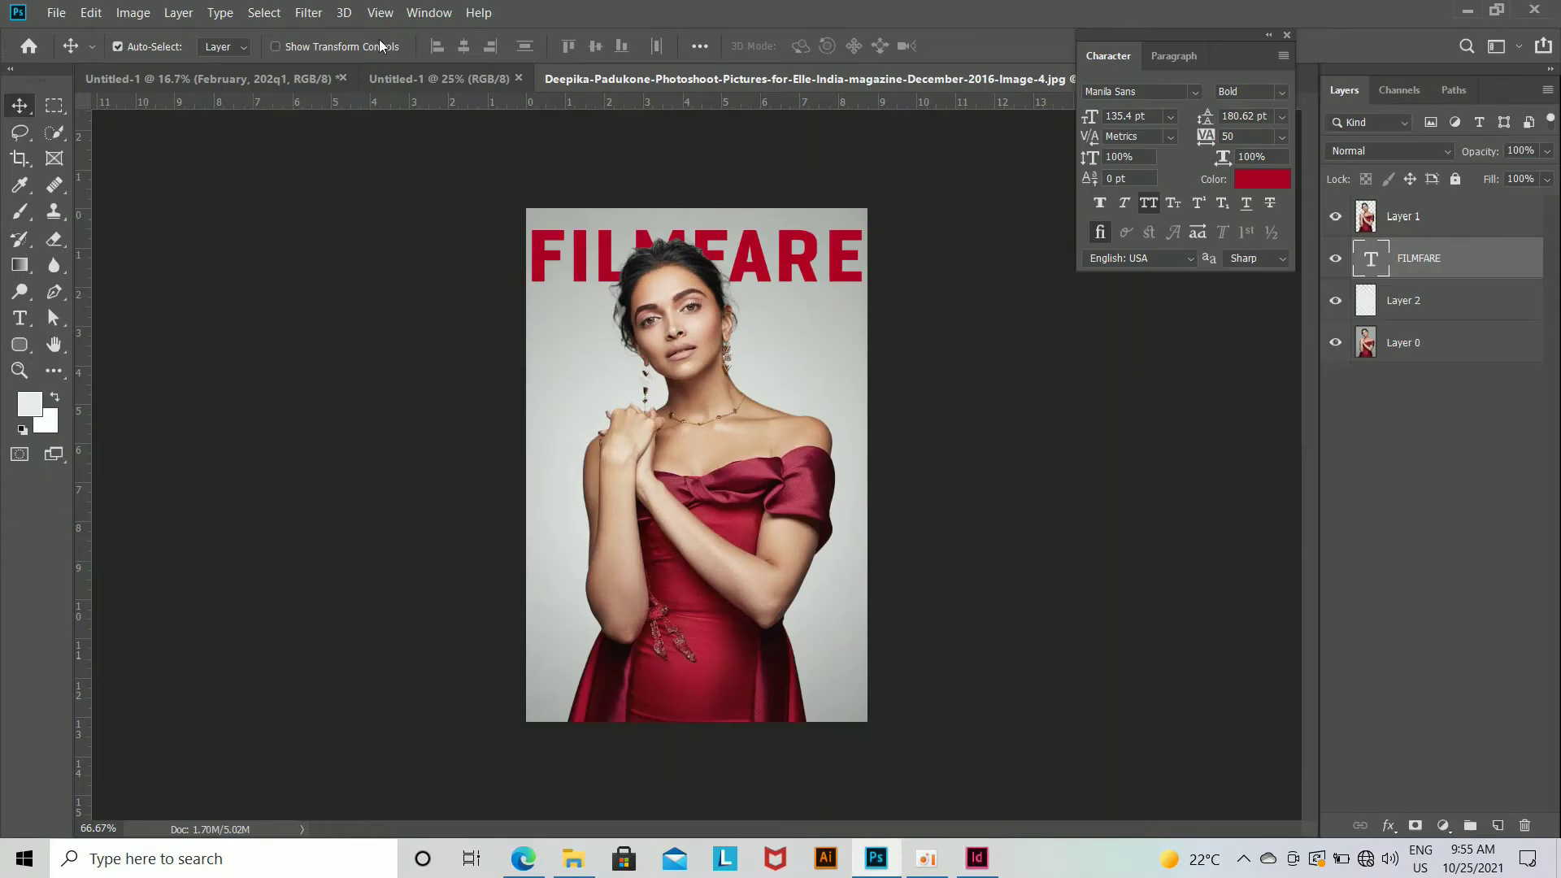
{"action": "left_click", "coordinate": [311, 79]}
{"action": "double_click", "coordinate": [609, 445]}
{"action": "key", "text": "ctrl+c"}
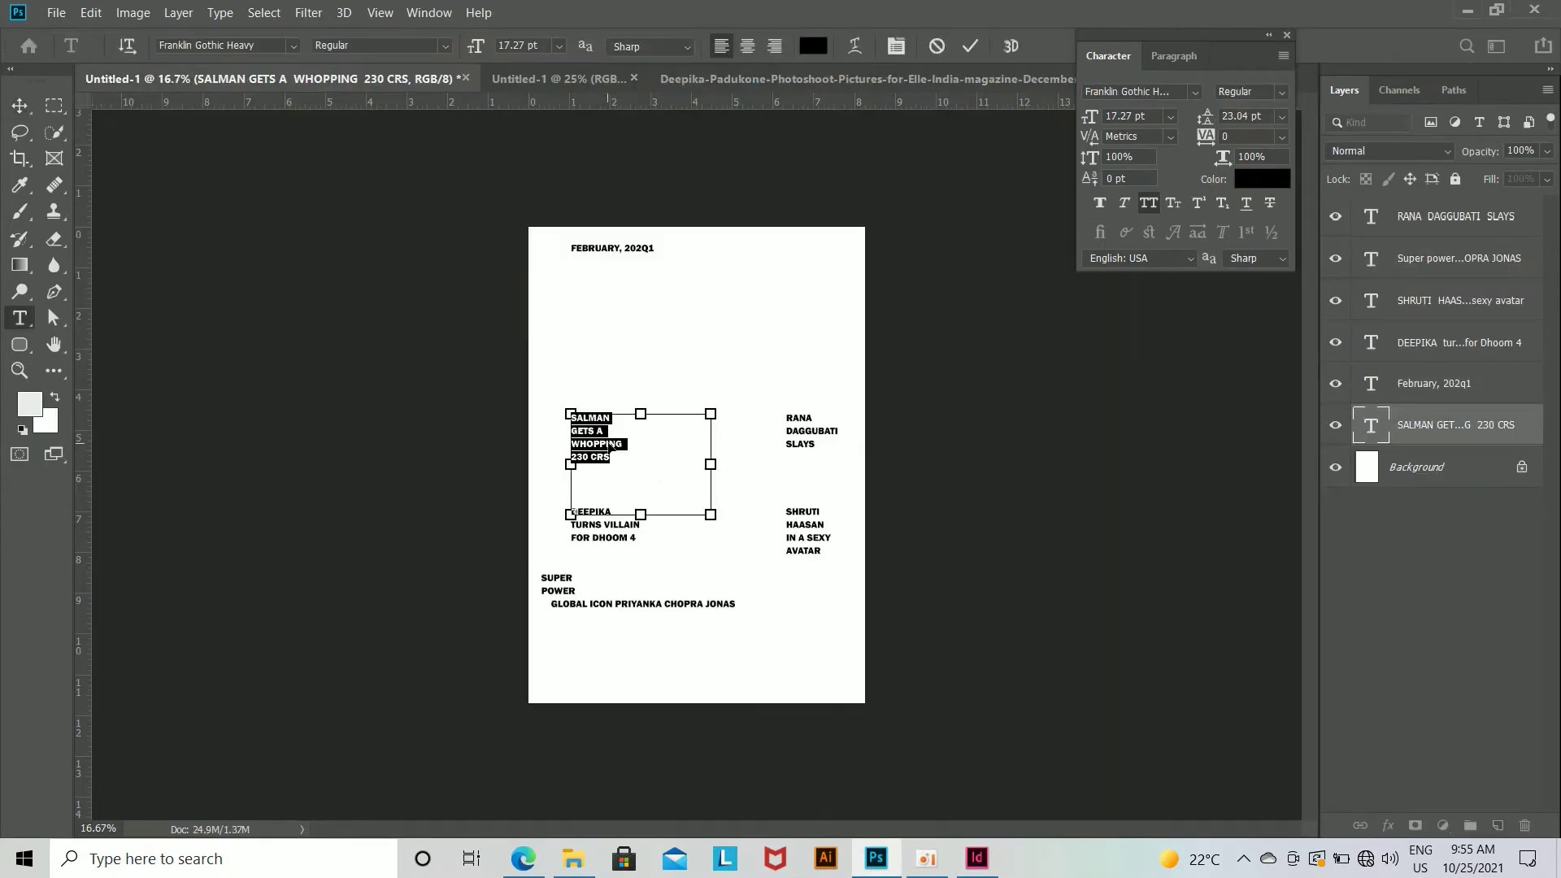
Step: Return to InDesign and paste the copied cover line into a new text frame beside the woman's face
{"action": "left_click", "coordinate": [976, 857]}
{"action": "left_click", "coordinate": [26, 212]}
{"action": "key", "text": "ctrl+equal"}
{"action": "left_click_drag", "start_coordinate": [374, 305], "coordinate": [532, 418]}
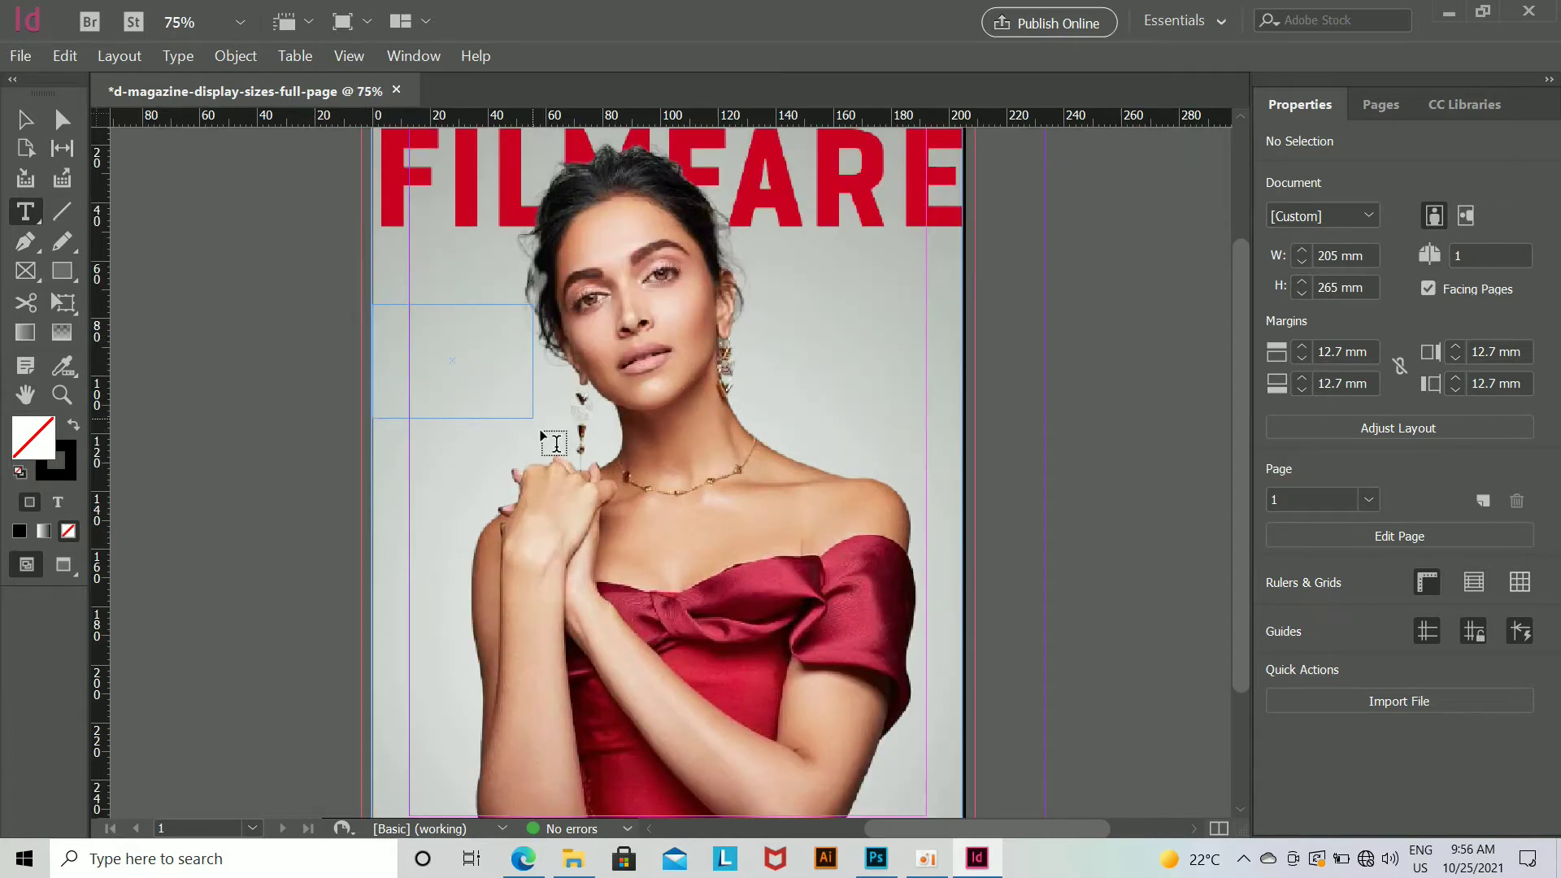
{"action": "key", "text": "ctrl+v"}
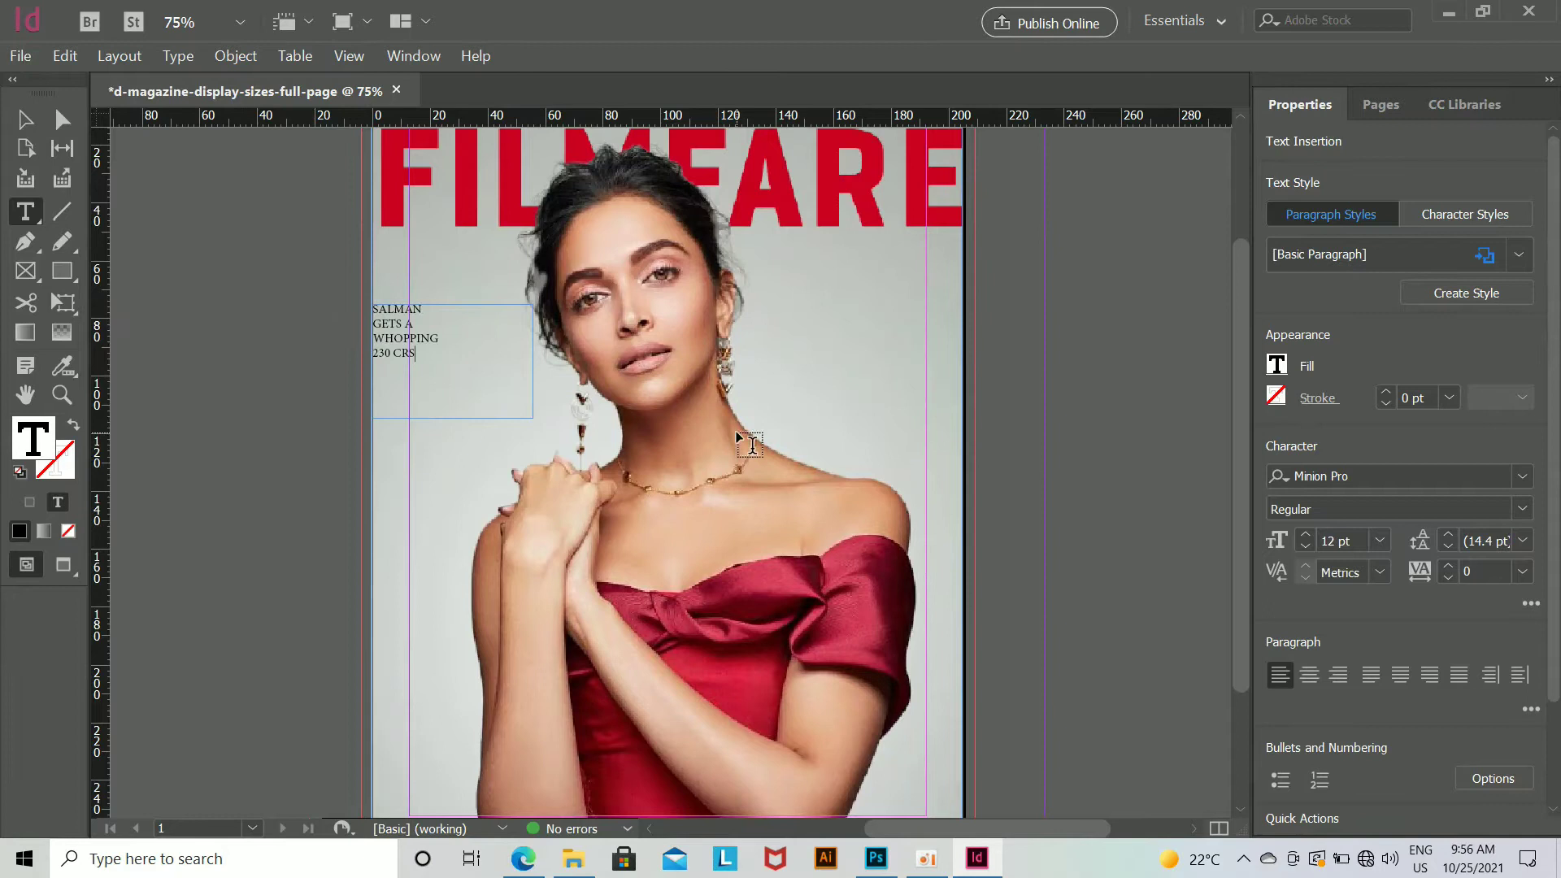
Step: Resize the cover line's text frame to 57 by 35 mm and position it at X 6.5 mm, Y 75 mm
{"action": "left_click", "coordinate": [25, 118]}
{"action": "mouse_move", "coordinate": [452, 418]}
{"action": "left_mouse_down"}
{"action": "mouse_move", "coordinate": [445, 391]}
{"action": "mouse_move", "coordinate": [463, 404]}
{"action": "left_mouse_up"}
{"action": "left_click_drag", "start_coordinate": [529, 356], "coordinate": [503, 369]}
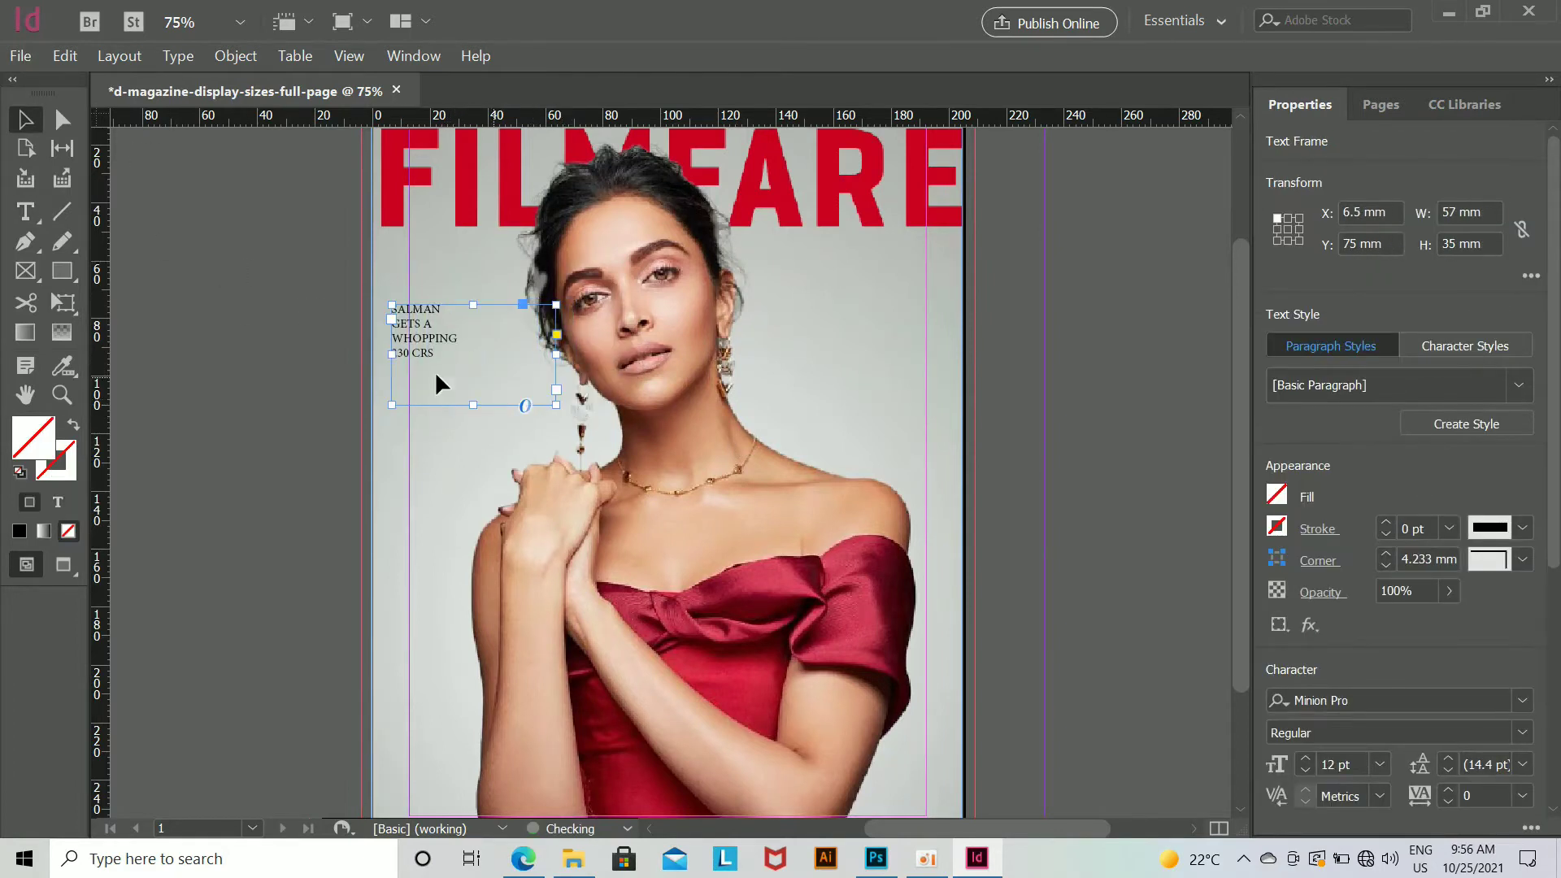
Step: Enlarge the word SALMAN in the cover line beside the face to 35 pt
{"action": "left_click", "coordinate": [216, 334]}
{"action": "key", "text": "t"}
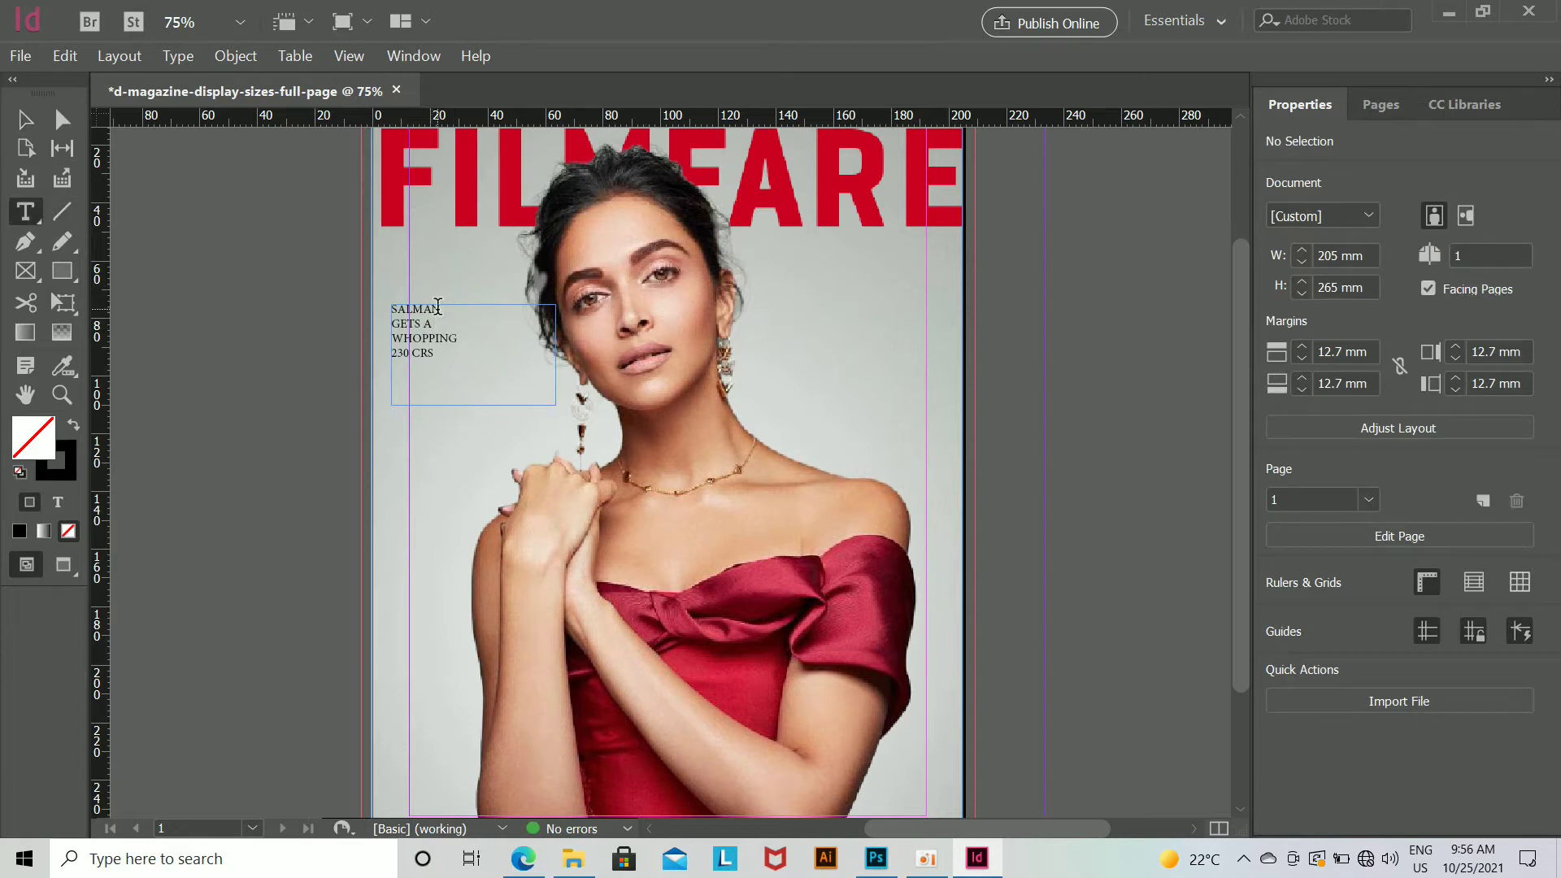
{"action": "left_click", "coordinate": [441, 310]}
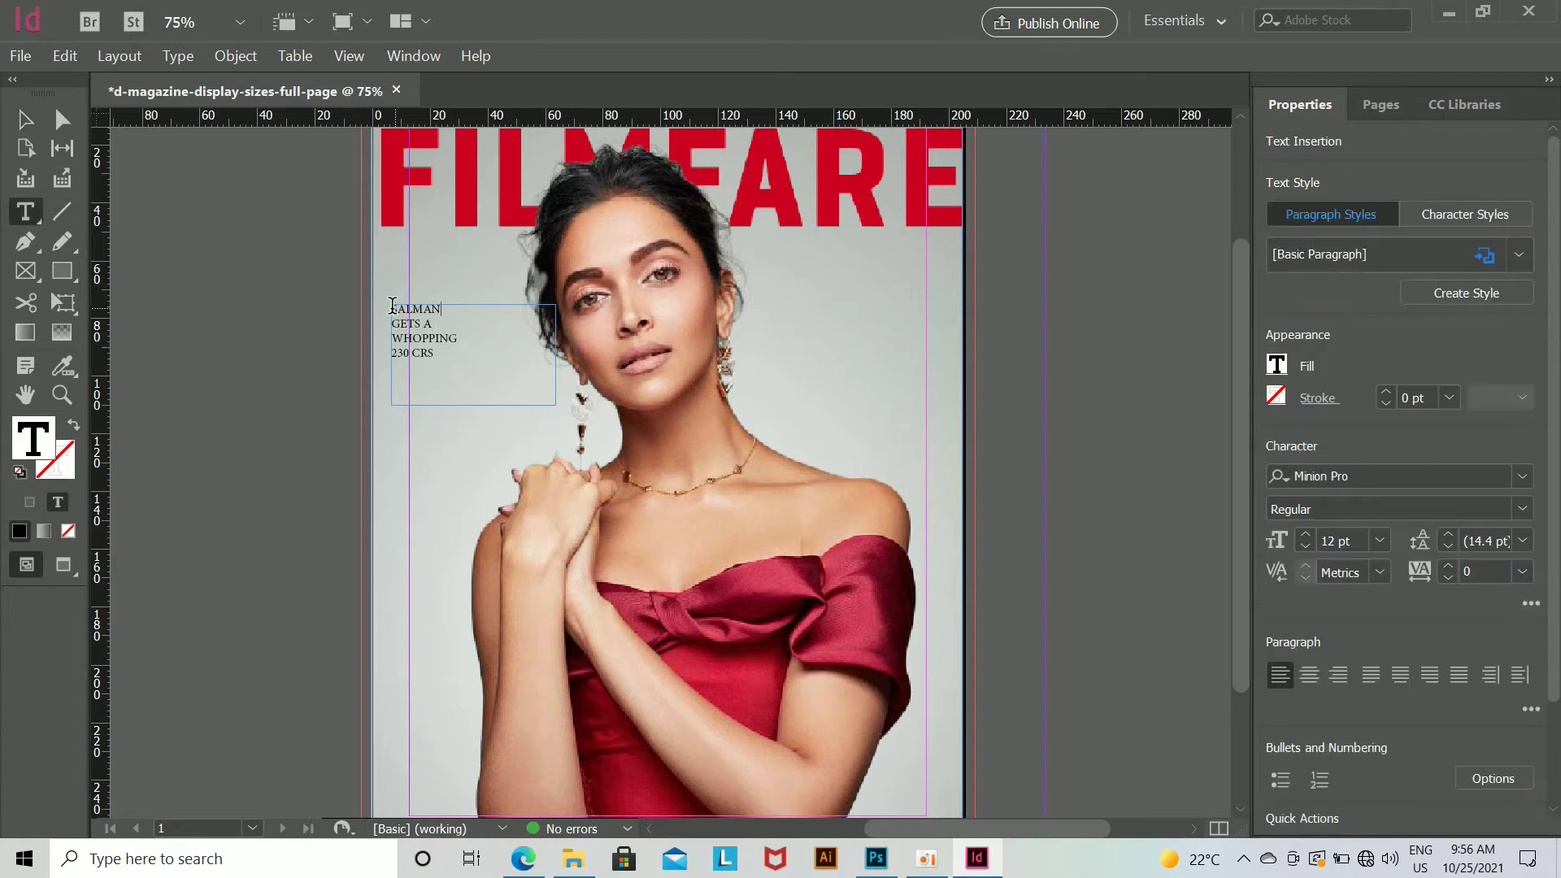
{"action": "left_click", "coordinate": [1341, 538]}
{"action": "left_click", "coordinate": [1306, 534]}
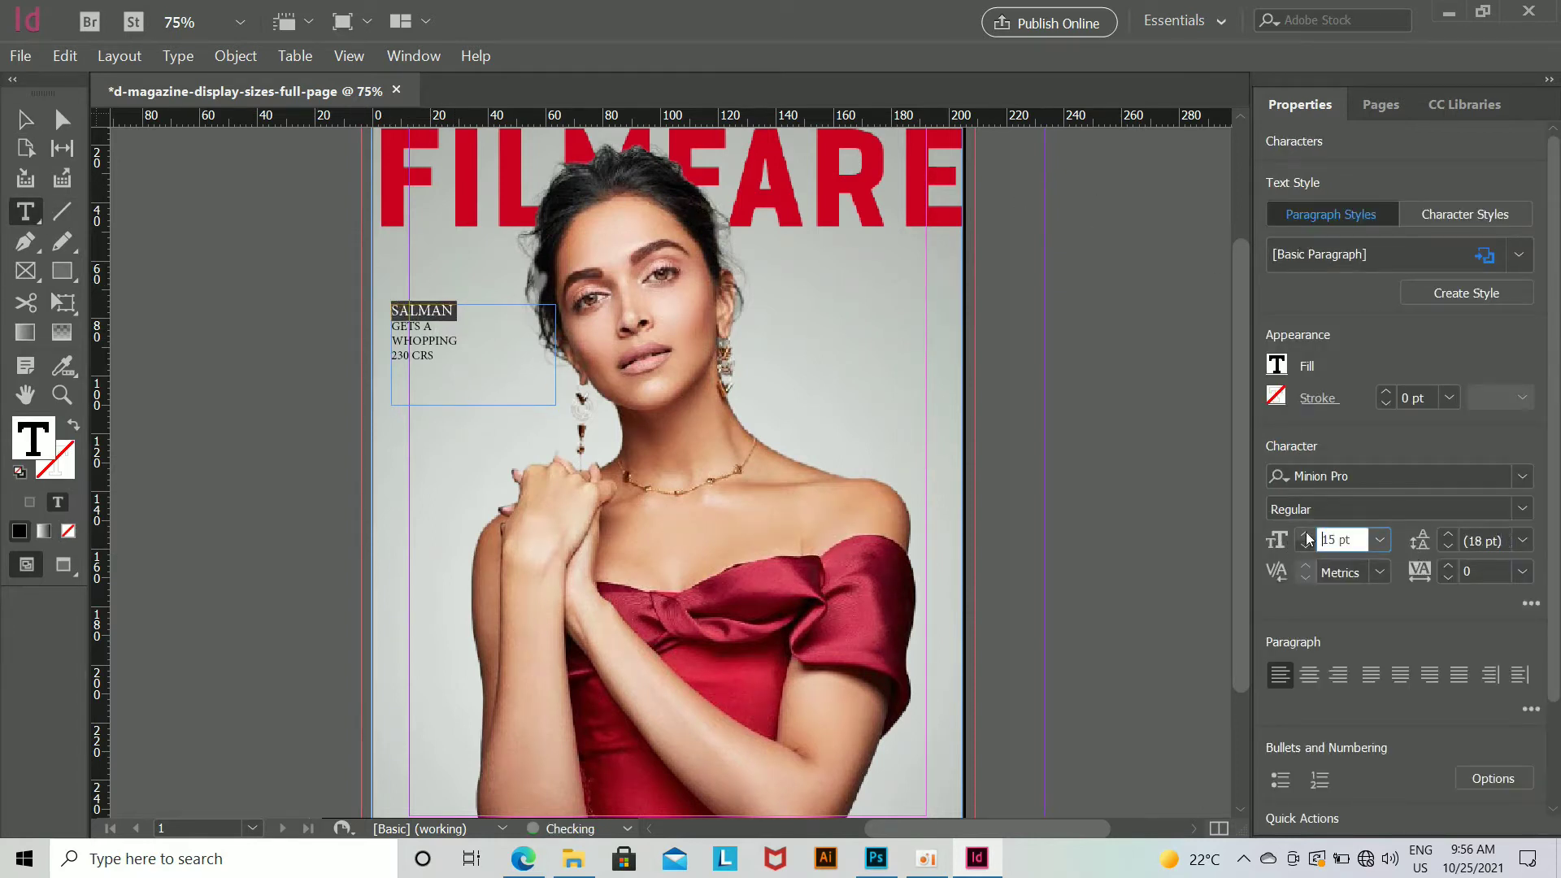
{"action": "left_click", "coordinate": [1306, 534]}
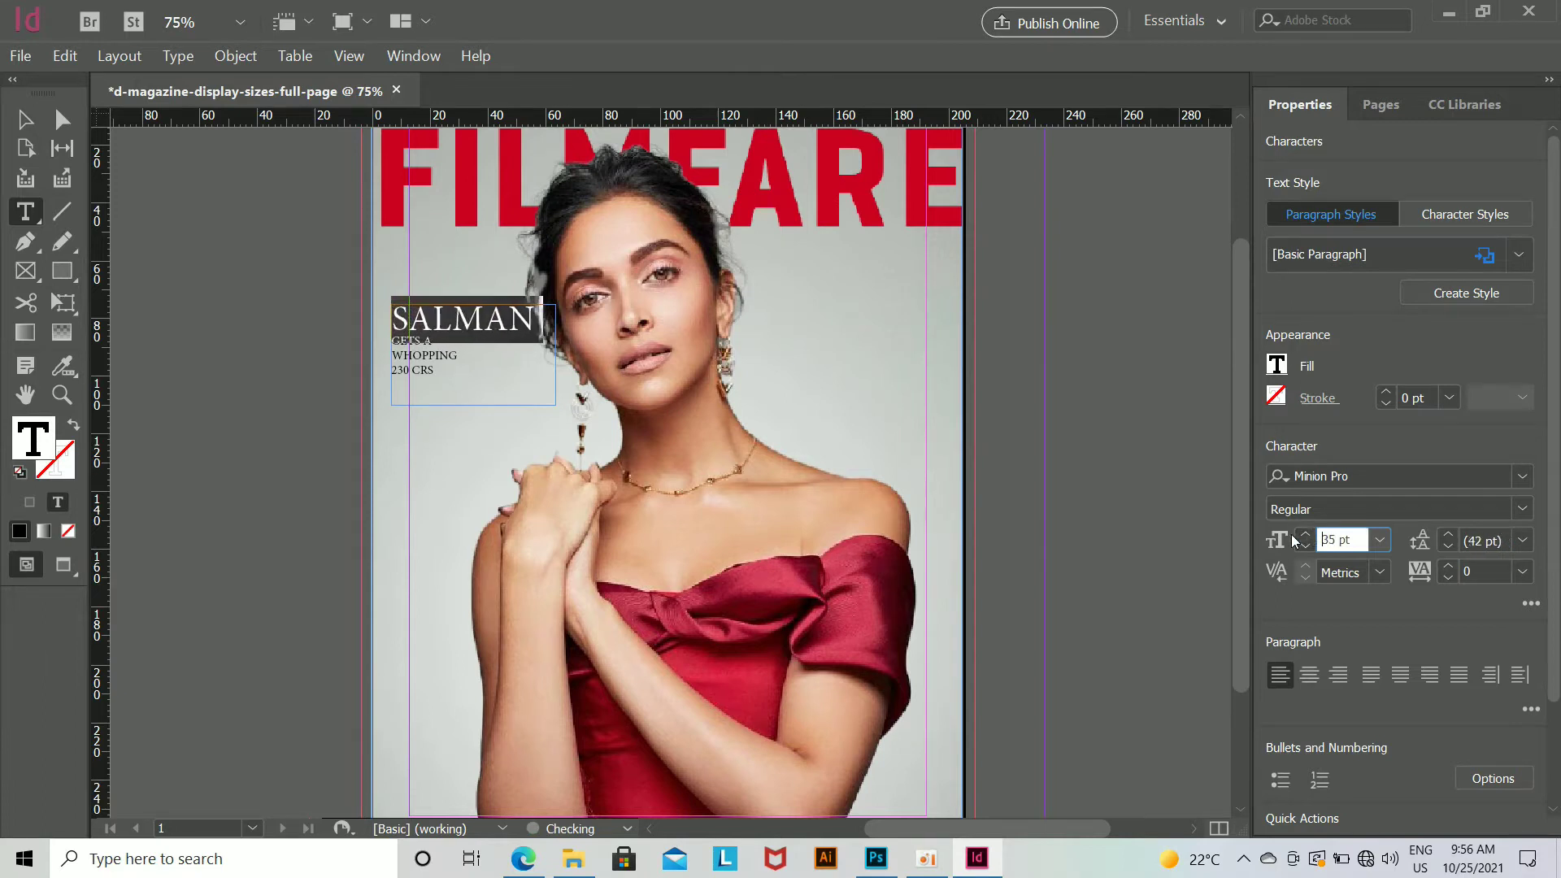
Step: Move the SALMAN text frame slightly down and toward the page edge, to X 4 mm, Y 80 mm, and deselect it
{"action": "left_click", "coordinate": [26, 120]}
{"action": "left_click", "coordinate": [323, 351]}
{"action": "left_click_drag", "start_coordinate": [491, 372], "coordinate": [485, 386]}
{"action": "left_click", "coordinate": [1068, 444]}
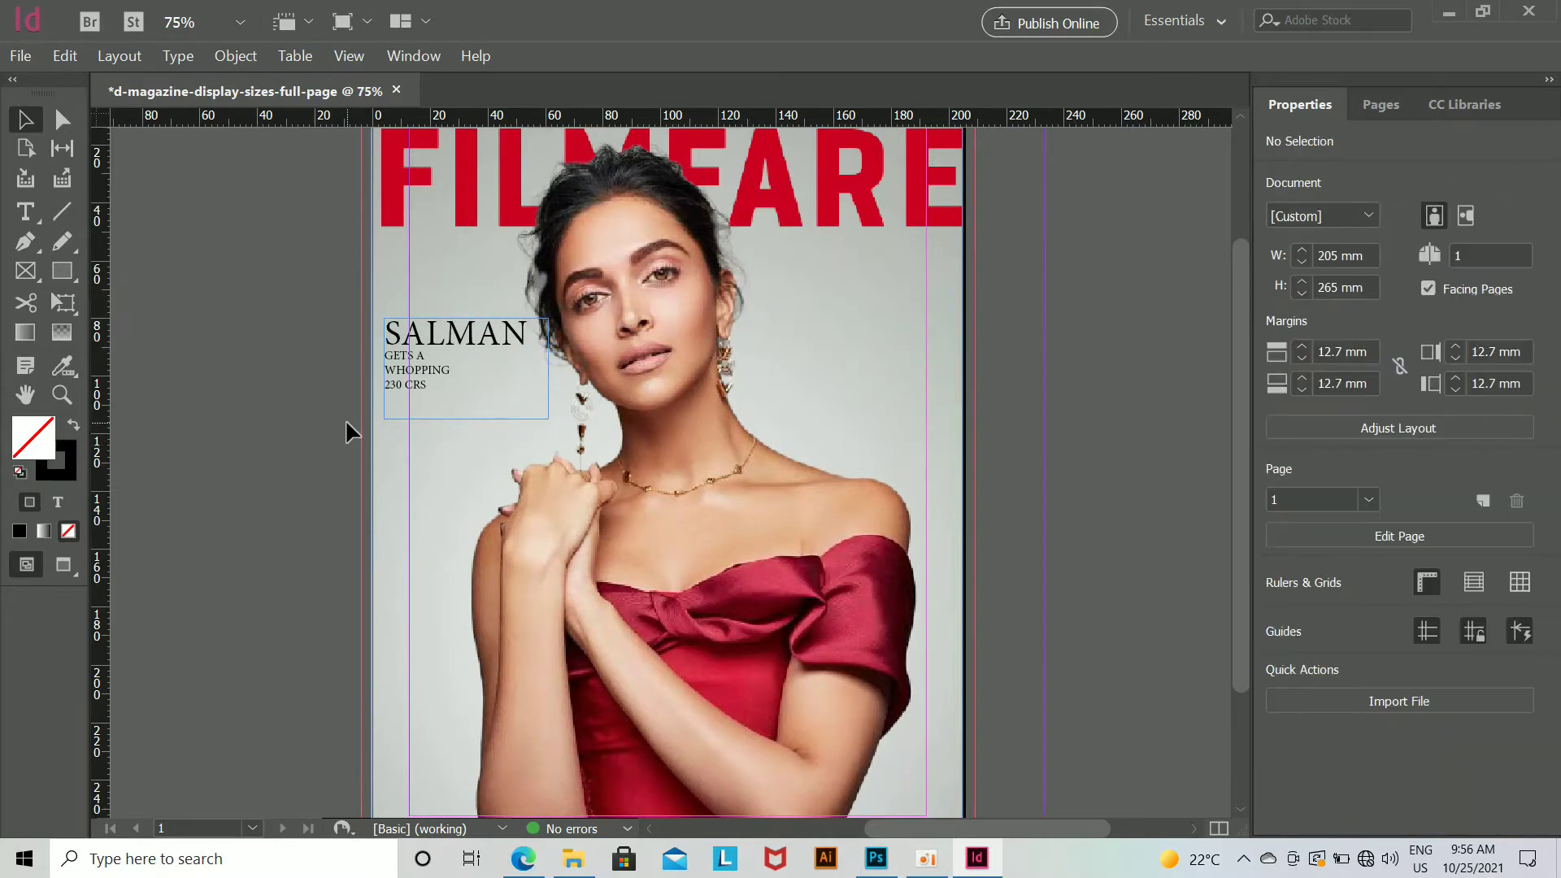
Step: Set the lines "GETS A WHOPPING 230 CRS" below SALMAN to 13 pt
{"action": "key", "text": "ctrl+equal"}
{"action": "key", "text": "ctrl+equal"}
{"action": "left_click_drag", "start_coordinate": [344, 417], "coordinate": [690, 486]}
{"action": "left_click", "coordinate": [26, 218]}
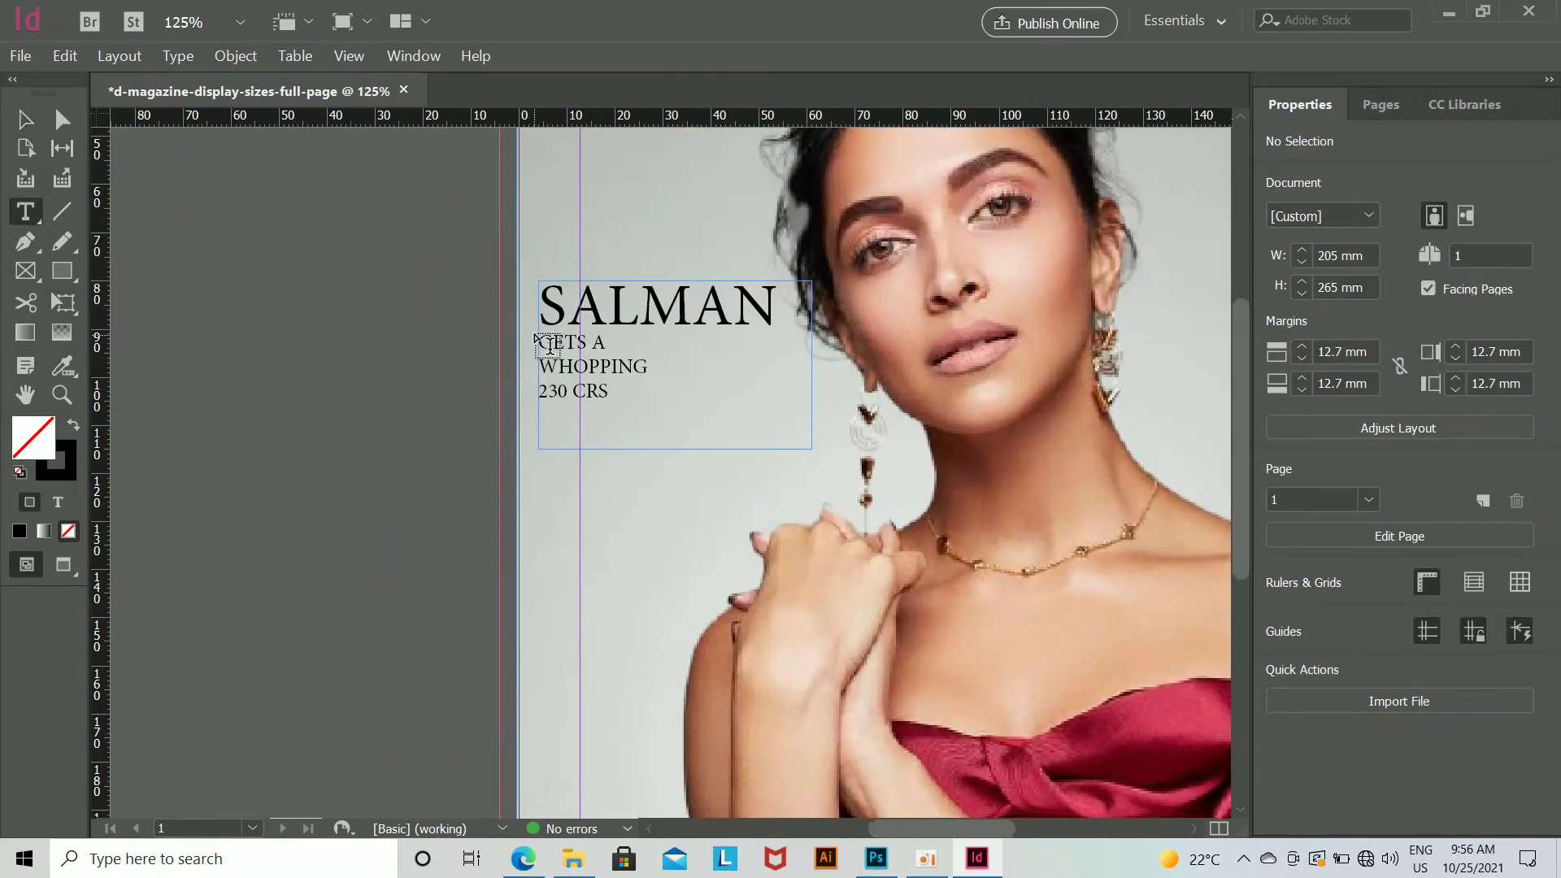
{"action": "left_click_drag", "start_coordinate": [542, 338], "coordinate": [631, 421]}
{"action": "left_click", "coordinate": [1305, 535]}
{"action": "left_click", "coordinate": [1305, 535]}
{"action": "left_click", "coordinate": [1305, 546]}
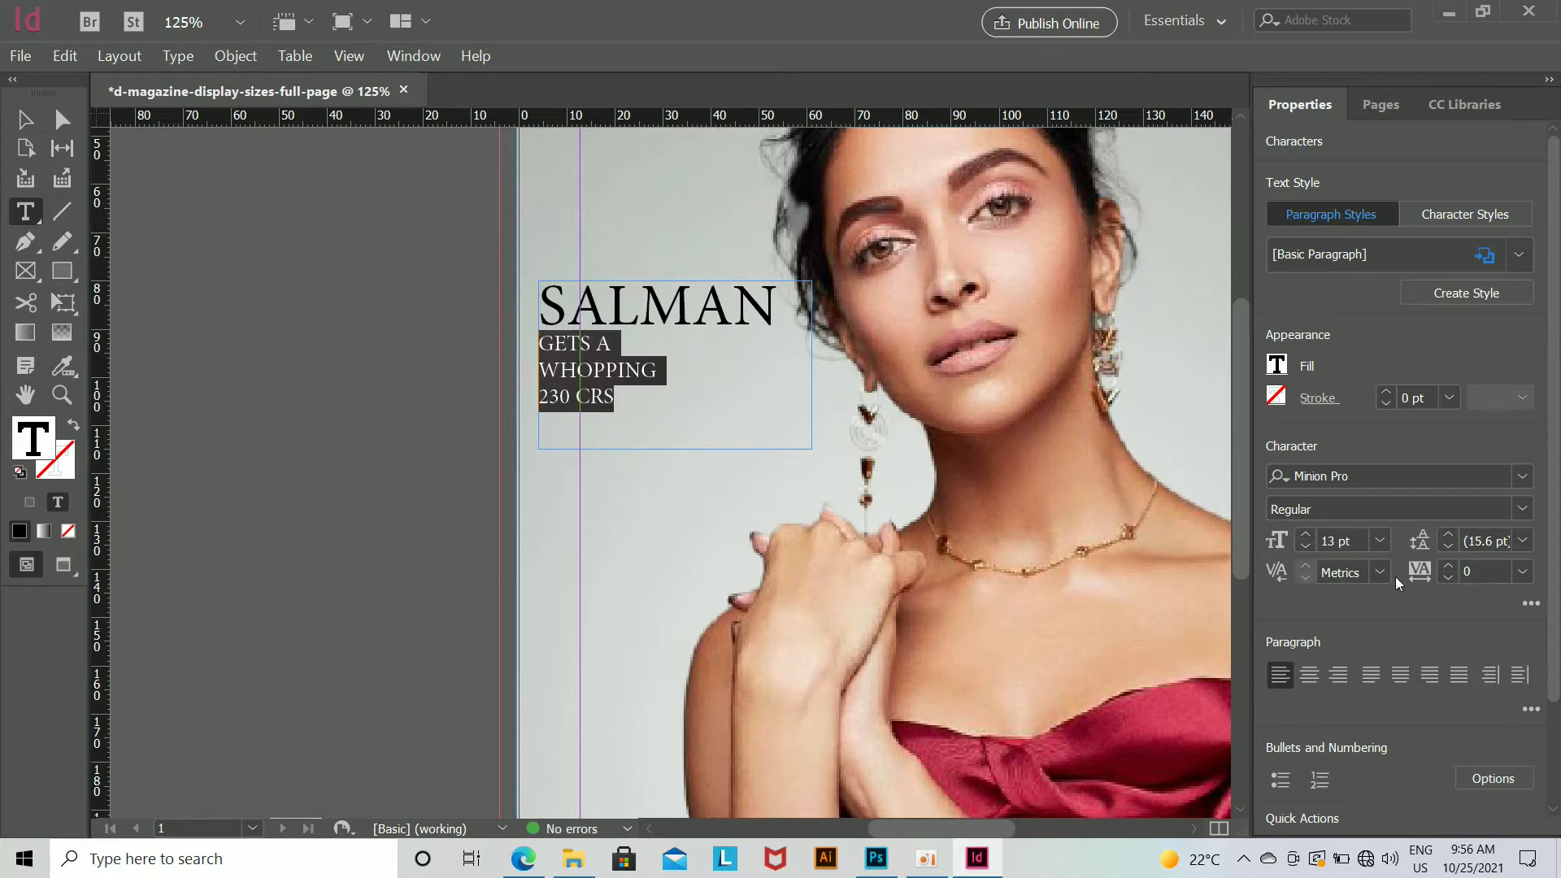
Step: Try centre and right alignment on the lines below SALMAN, restore left alignment, and undo the text deletion
{"action": "left_click", "coordinate": [1310, 675]}
{"action": "left_click", "coordinate": [1337, 675]}
{"action": "left_click", "coordinate": [1308, 674]}
{"action": "left_click", "coordinate": [1279, 675]}
{"action": "key", "text": "BackSpace"}
{"action": "key", "text": "ctrl+z"}
{"action": "key", "text": "Escape"}
{"action": "left_click", "coordinate": [359, 476]}
Step: Duplicate the SALMAN text frame to the other side of the face, at X 141 mm, Y 80 mm
{"action": "key", "text": "ctrl+minus"}
{"action": "key", "text": "ctrl+minus"}
{"action": "key", "text": "ctrl+minus"}
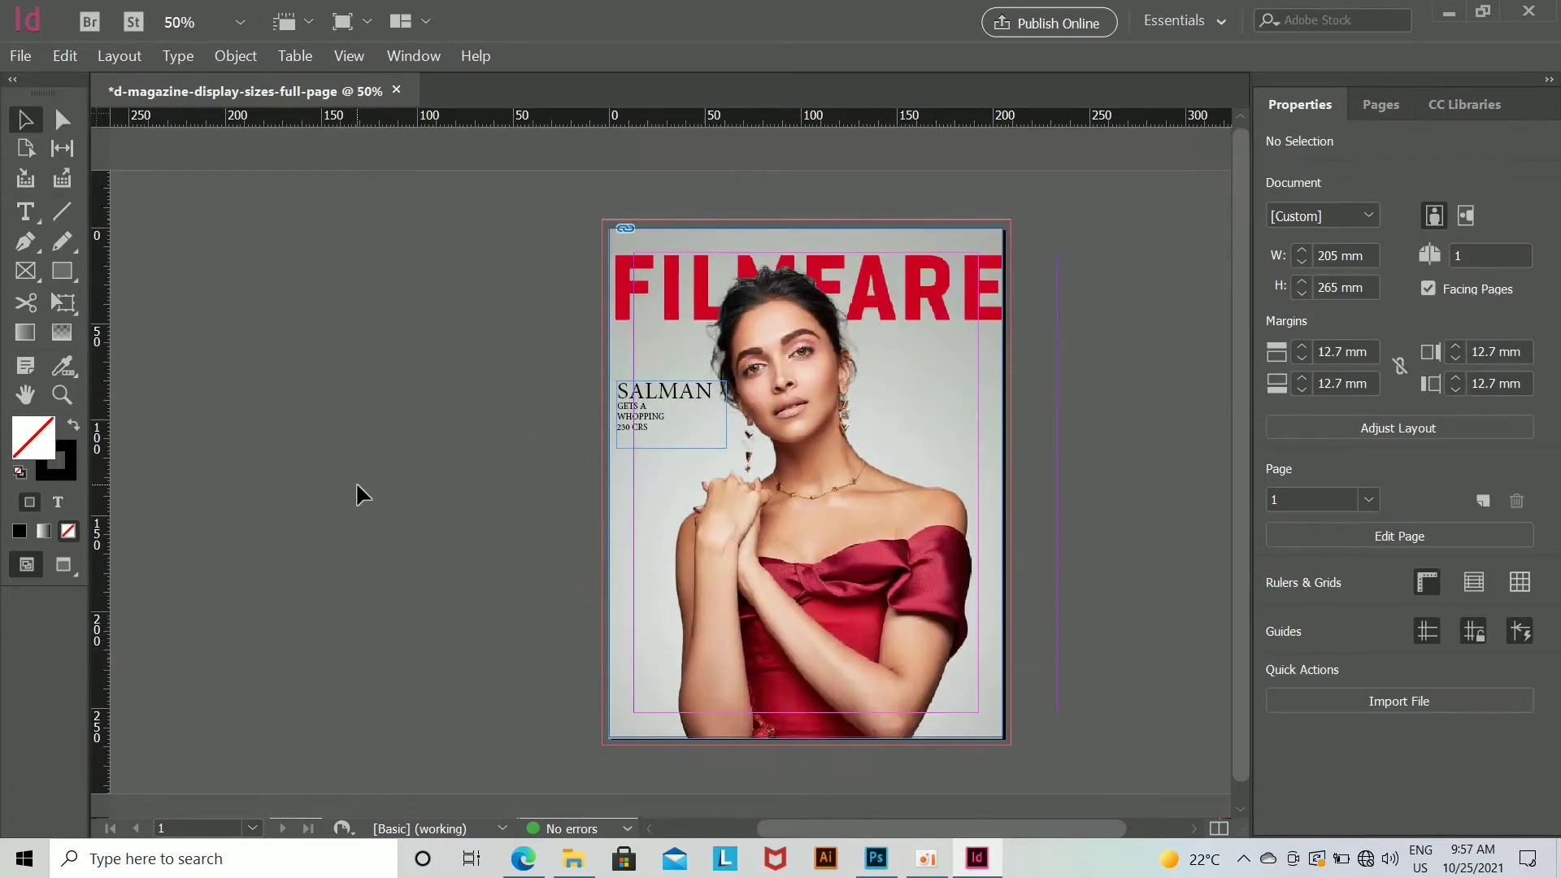
{"action": "left_click", "coordinate": [676, 420]}
{"action": "left_click_drag", "start_coordinate": [650, 412], "coordinate": [914, 411]}
Step: Switch to Photoshop and copy the "RANA DAGGUBATI SLAYS" text from the cover-lines document
{"action": "left_click", "coordinate": [876, 858]}
{"action": "left_click", "coordinate": [806, 433]}
{"action": "double_click", "coordinate": [804, 425]}
{"action": "key", "text": "ctrl+c"}
Step: Return to InDesign and replace the duplicated frame's text with the copied "RANA DAGGUBATI SLAYS"
{"action": "left_click", "coordinate": [976, 857]}
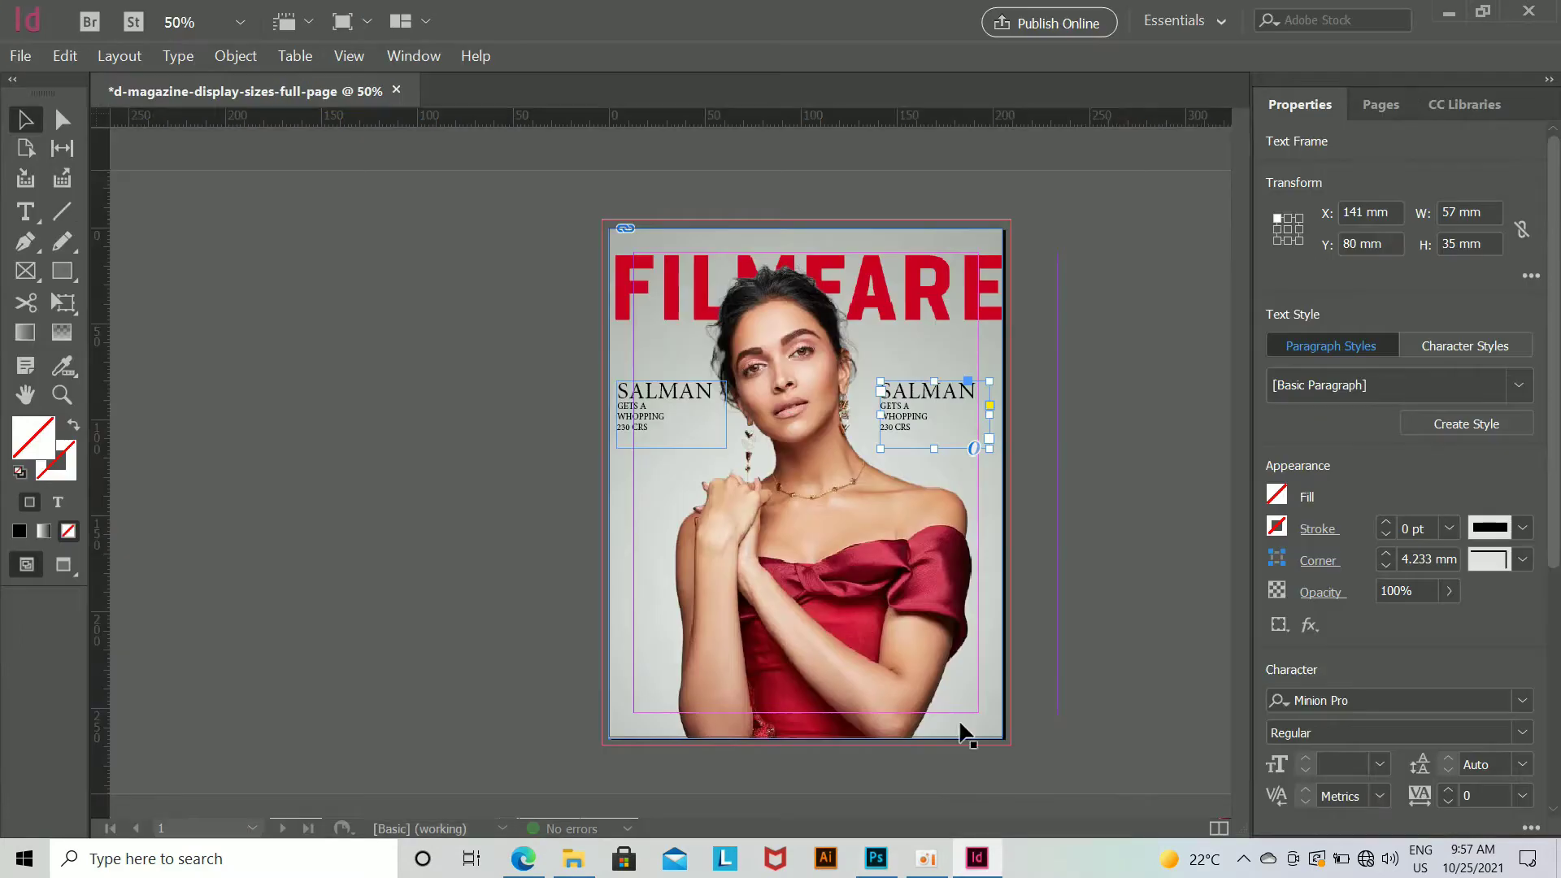
{"action": "double_click", "coordinate": [879, 396]}
{"action": "key", "text": "ctrl+a"}
{"action": "key", "text": "ctrl+v"}
Step: Resize the RANA DAGGUBATI text frame to 76.167 by 47 mm and position it at X 128.333 mm, Y 78.167 mm
{"action": "key", "text": "ctrl+1"}
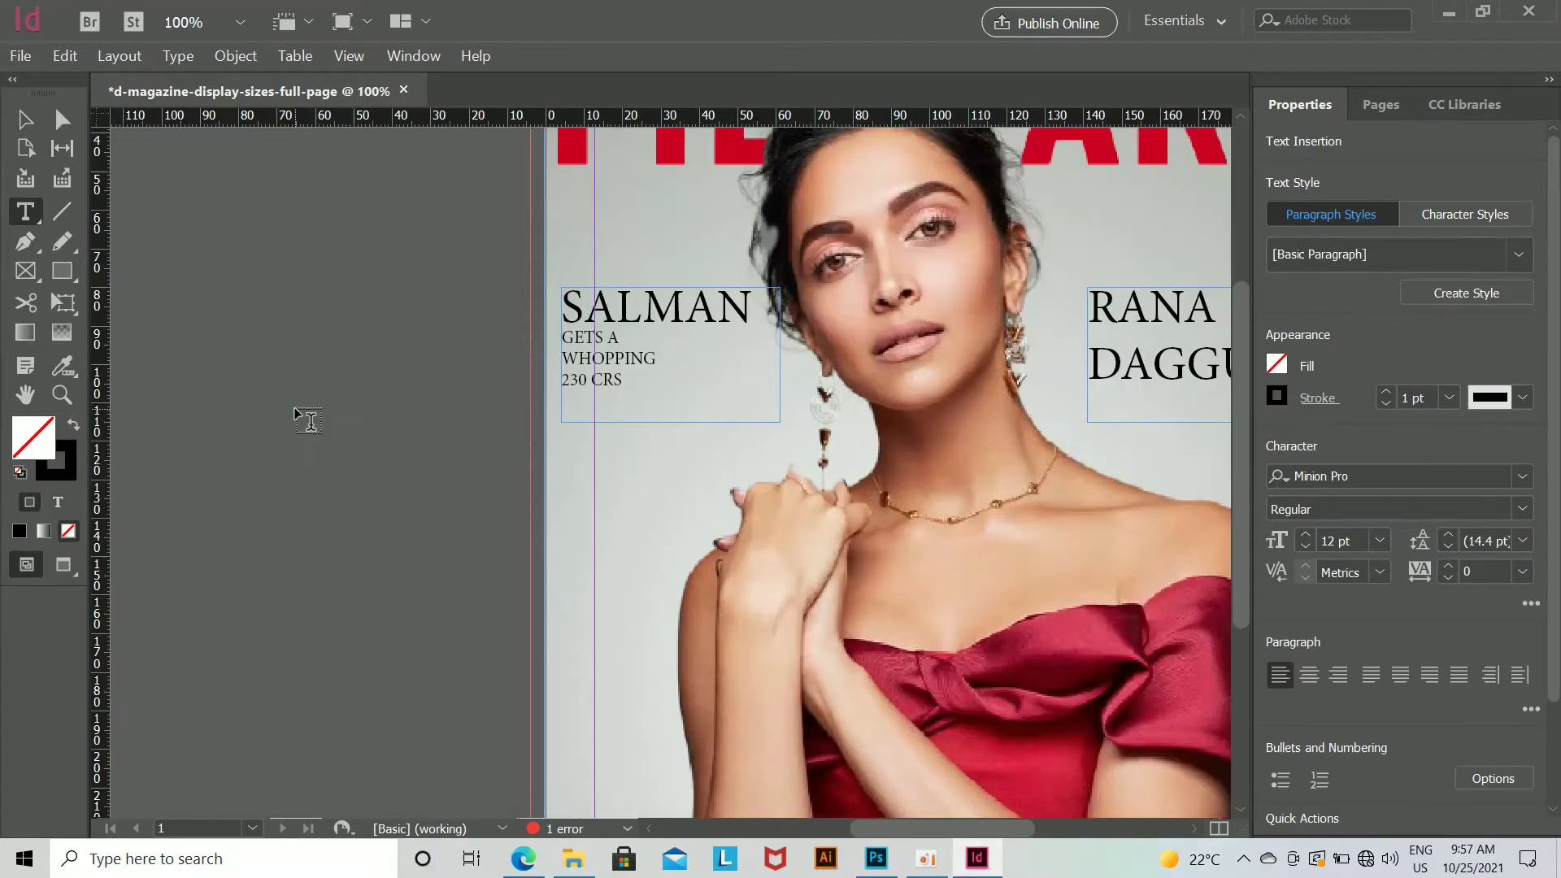
{"action": "left_click", "coordinate": [32, 113]}
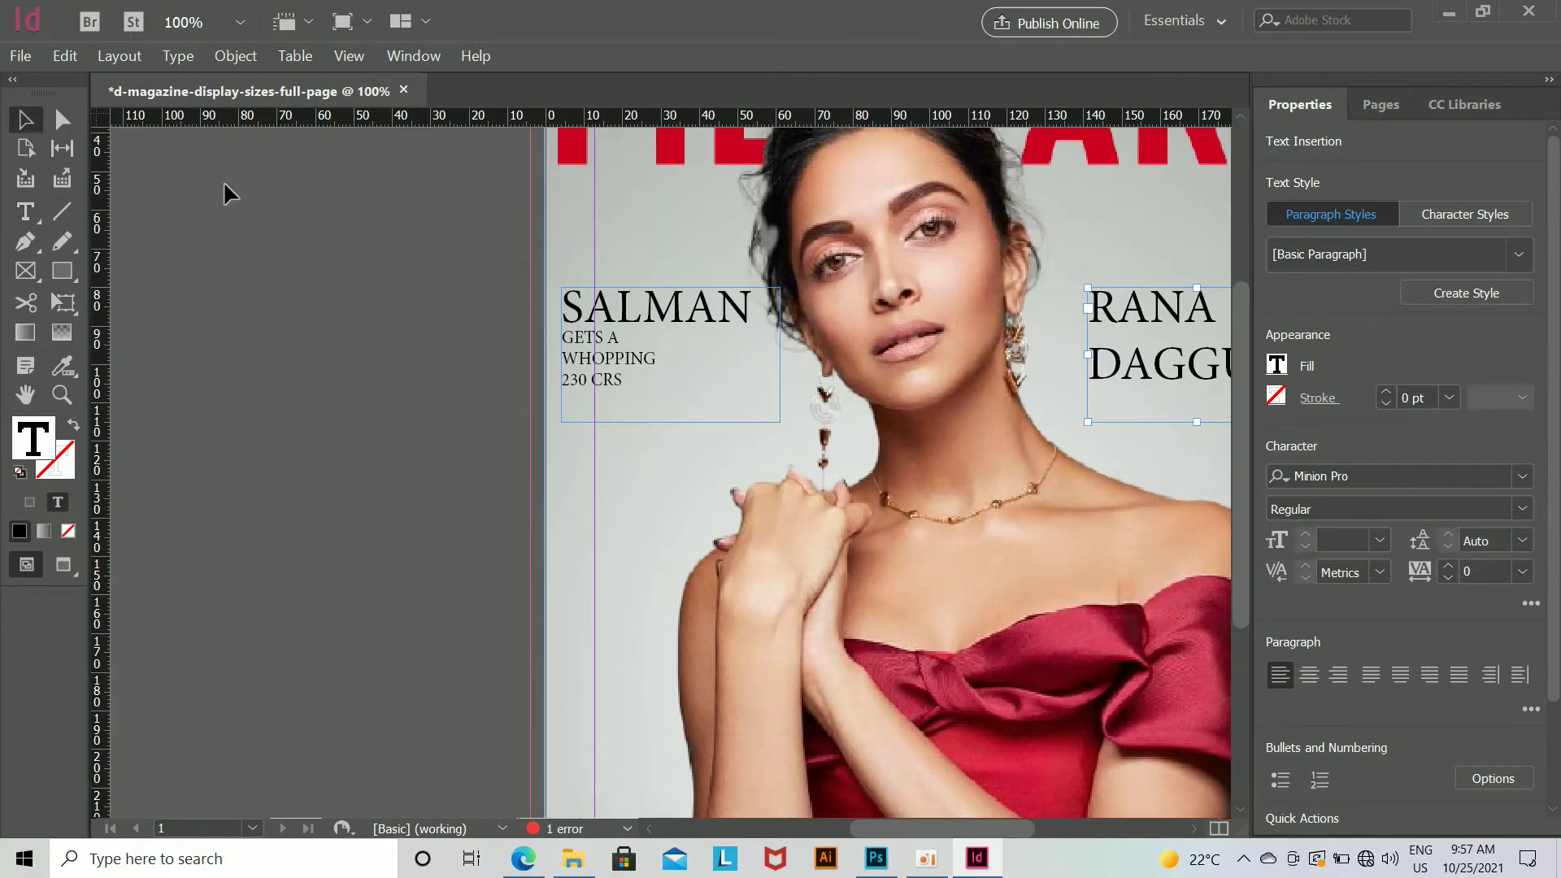
{"action": "left_click_drag", "start_coordinate": [1119, 497], "coordinate": [650, 482]}
{"action": "left_click_drag", "start_coordinate": [839, 344], "coordinate": [921, 342]}
{"action": "left_click_drag", "start_coordinate": [845, 382], "coordinate": [718, 446]}
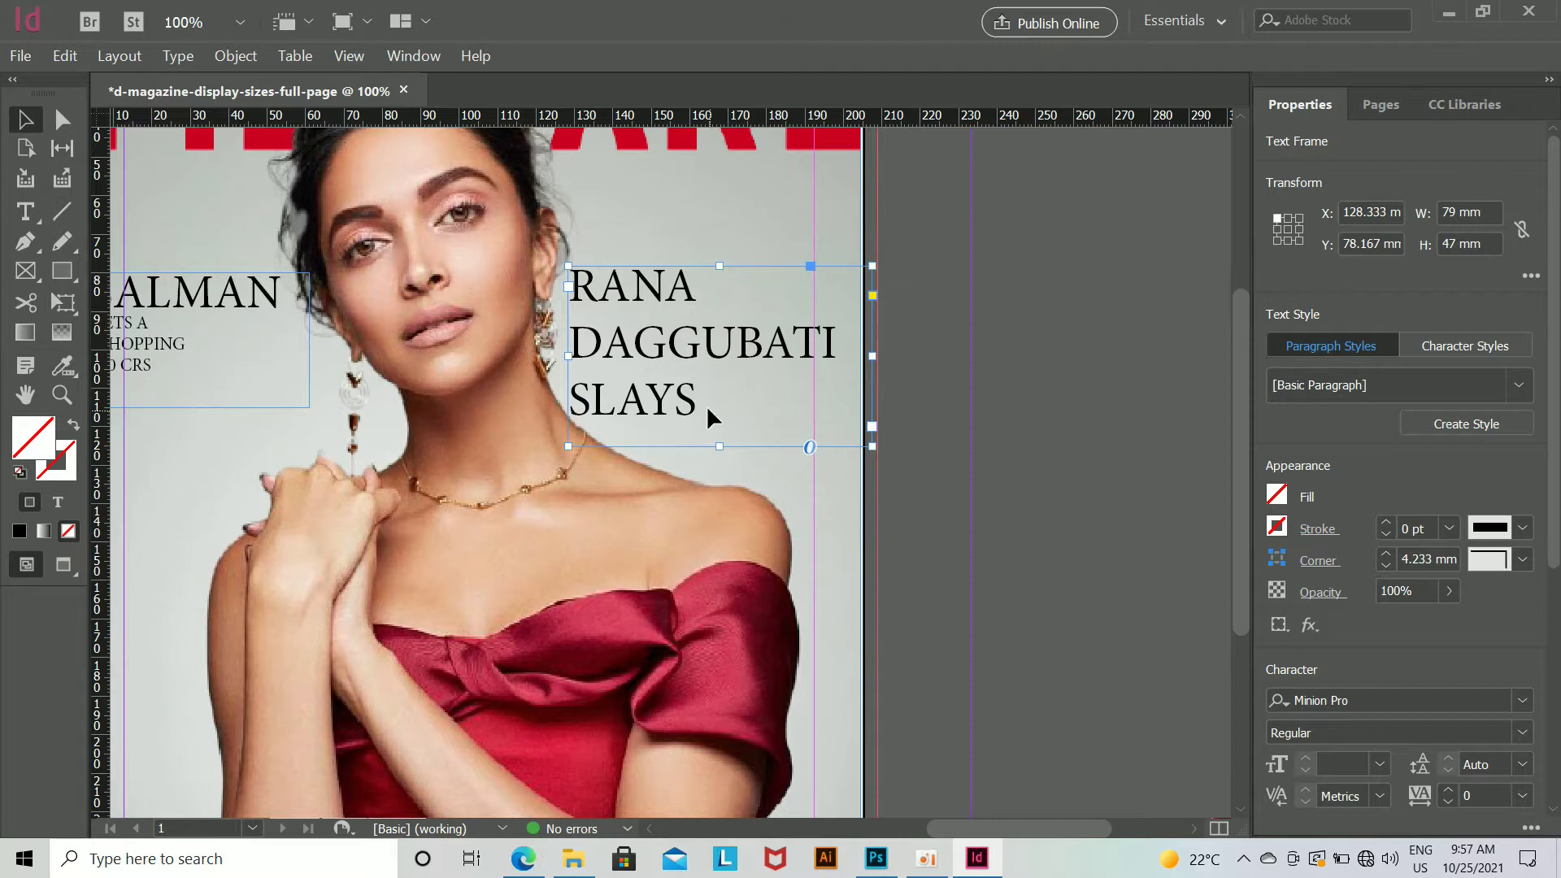
{"action": "left_click_drag", "start_coordinate": [866, 354], "coordinate": [856, 353]}
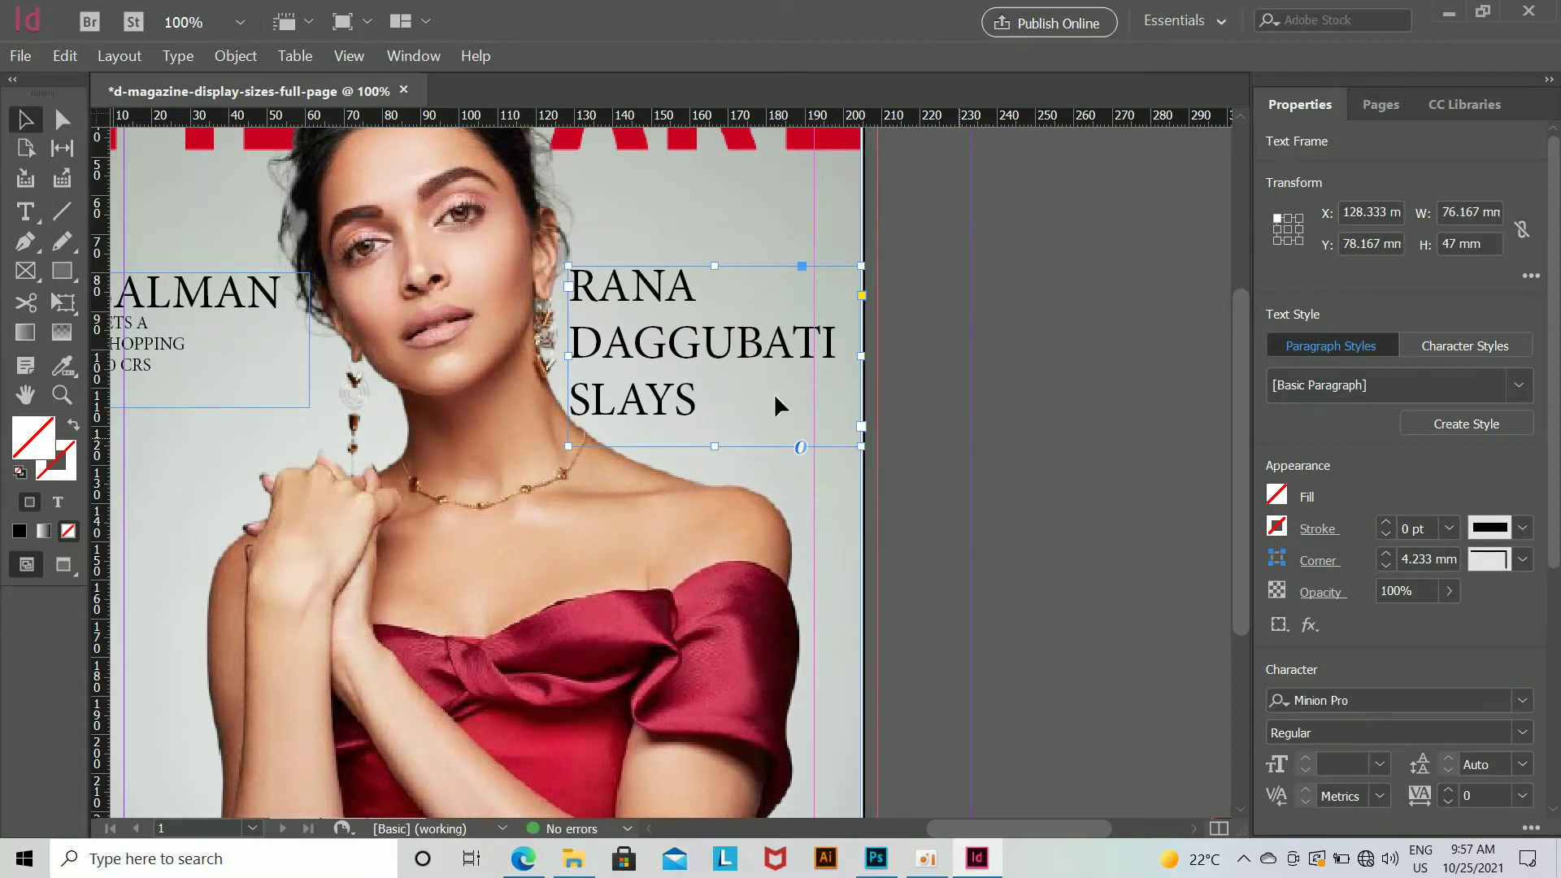
Step: Set the leading of the whole "RANA DAGGUBATI SLAYS" text to 29 pt
{"action": "left_click", "coordinate": [25, 211]}
{"action": "key", "text": "ctrl+a"}
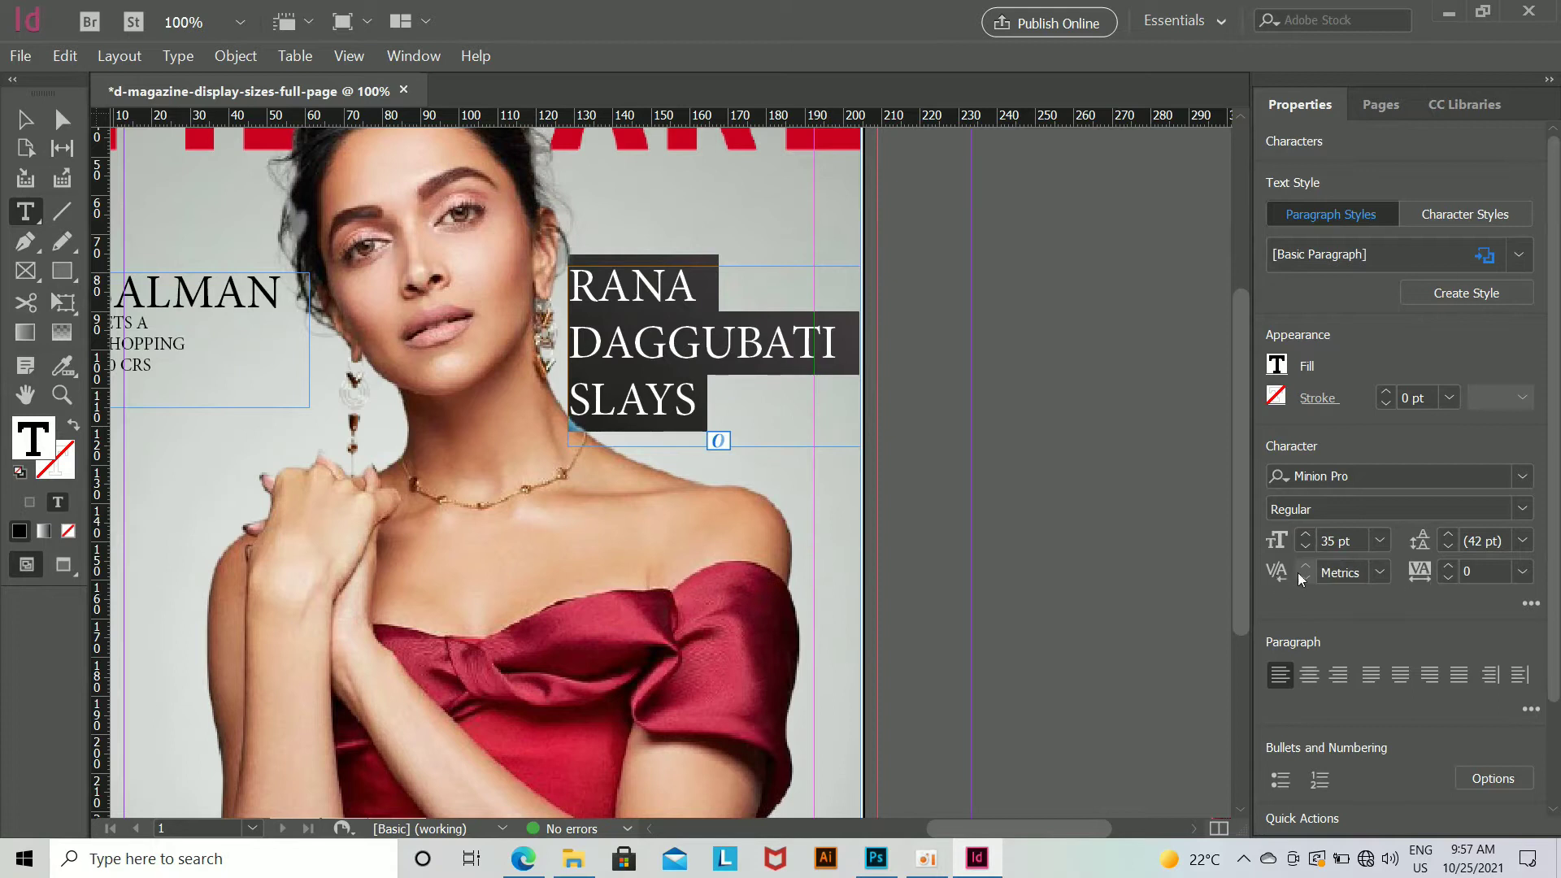
{"action": "left_click_drag", "start_coordinate": [1448, 546], "coordinate": [1445, 549]}
{"action": "left_click", "coordinate": [1446, 534]}
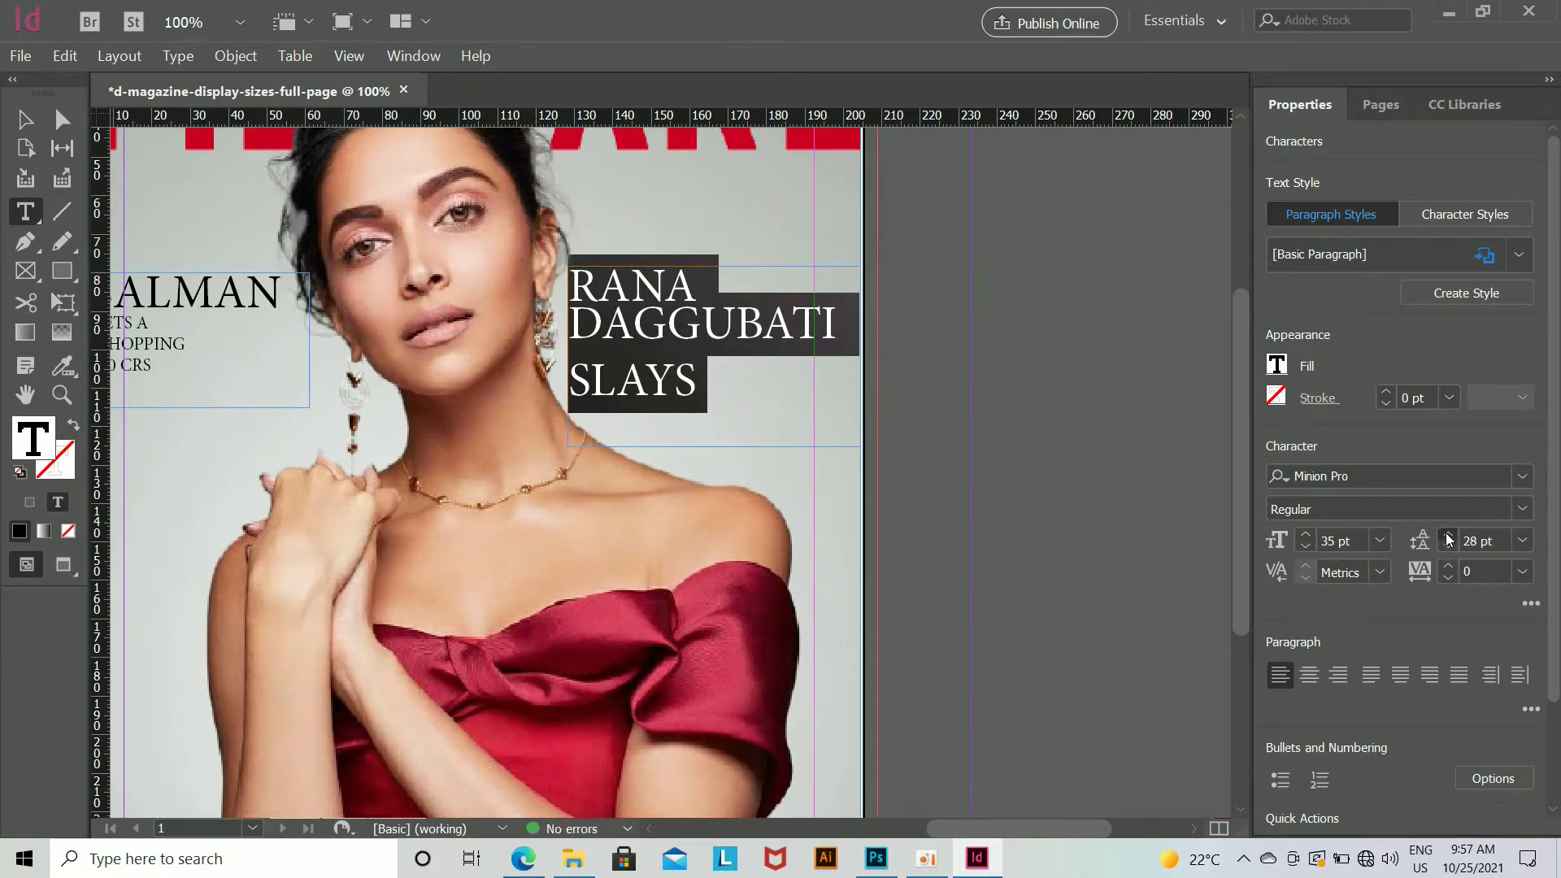
{"action": "left_click", "coordinate": [1168, 539]}
Step: Change the font of "RANA DAGGUBATI" to Microsoft PhagsPa Bold
{"action": "left_click_drag", "start_coordinate": [563, 281], "coordinate": [1000, 383]}
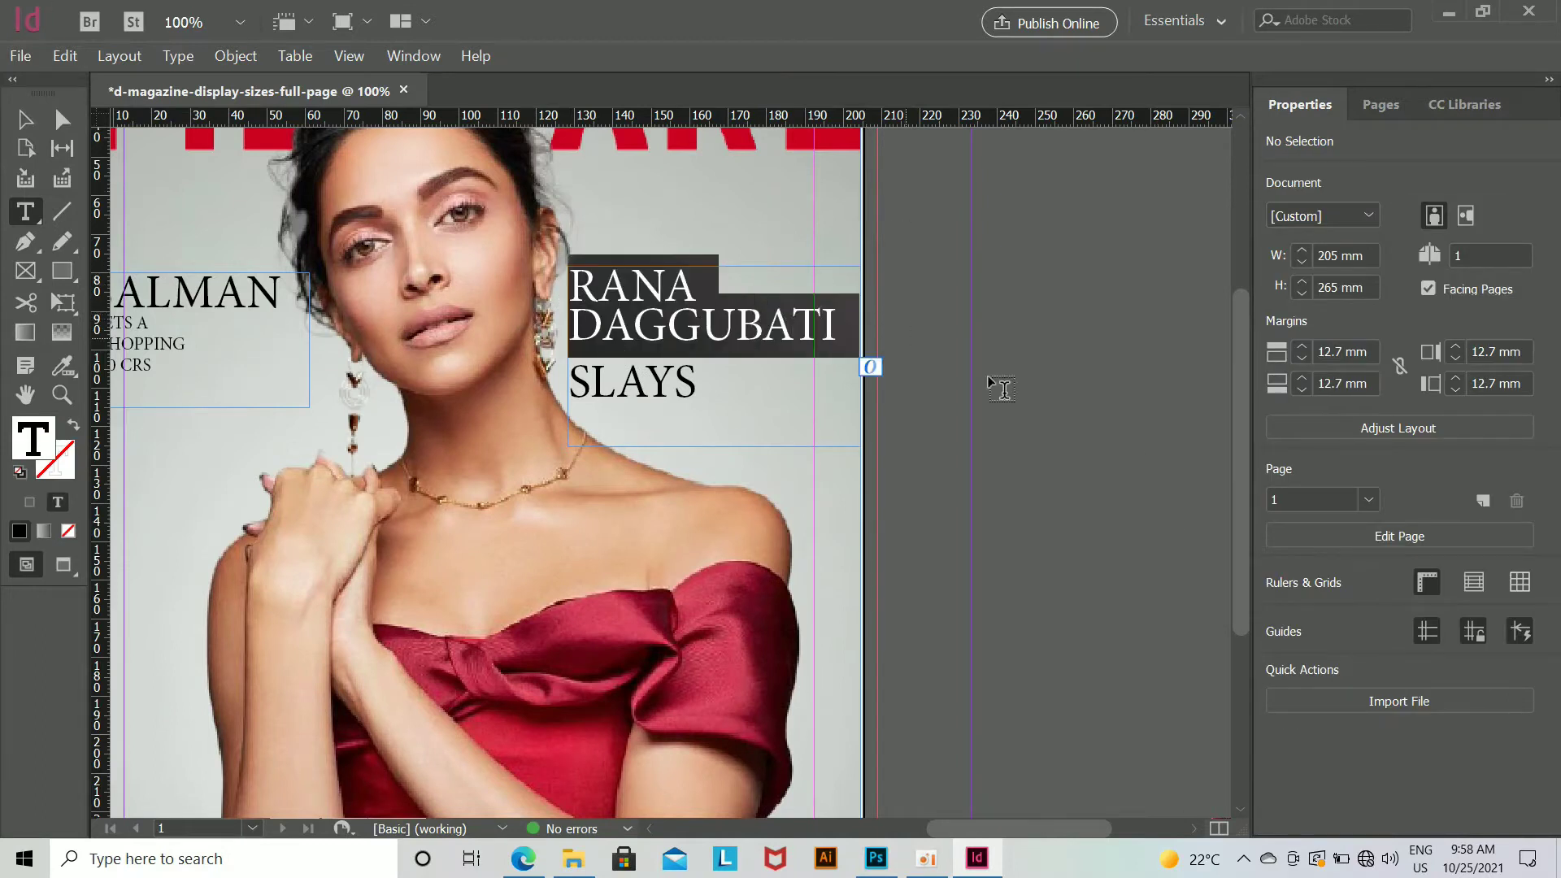
{"action": "left_click", "coordinate": [1520, 477]}
{"action": "left_click", "coordinate": [1519, 479]}
{"action": "left_click", "coordinate": [1525, 514]}
{"action": "left_click", "coordinate": [1521, 510]}
{"action": "left_click", "coordinate": [1520, 477]}
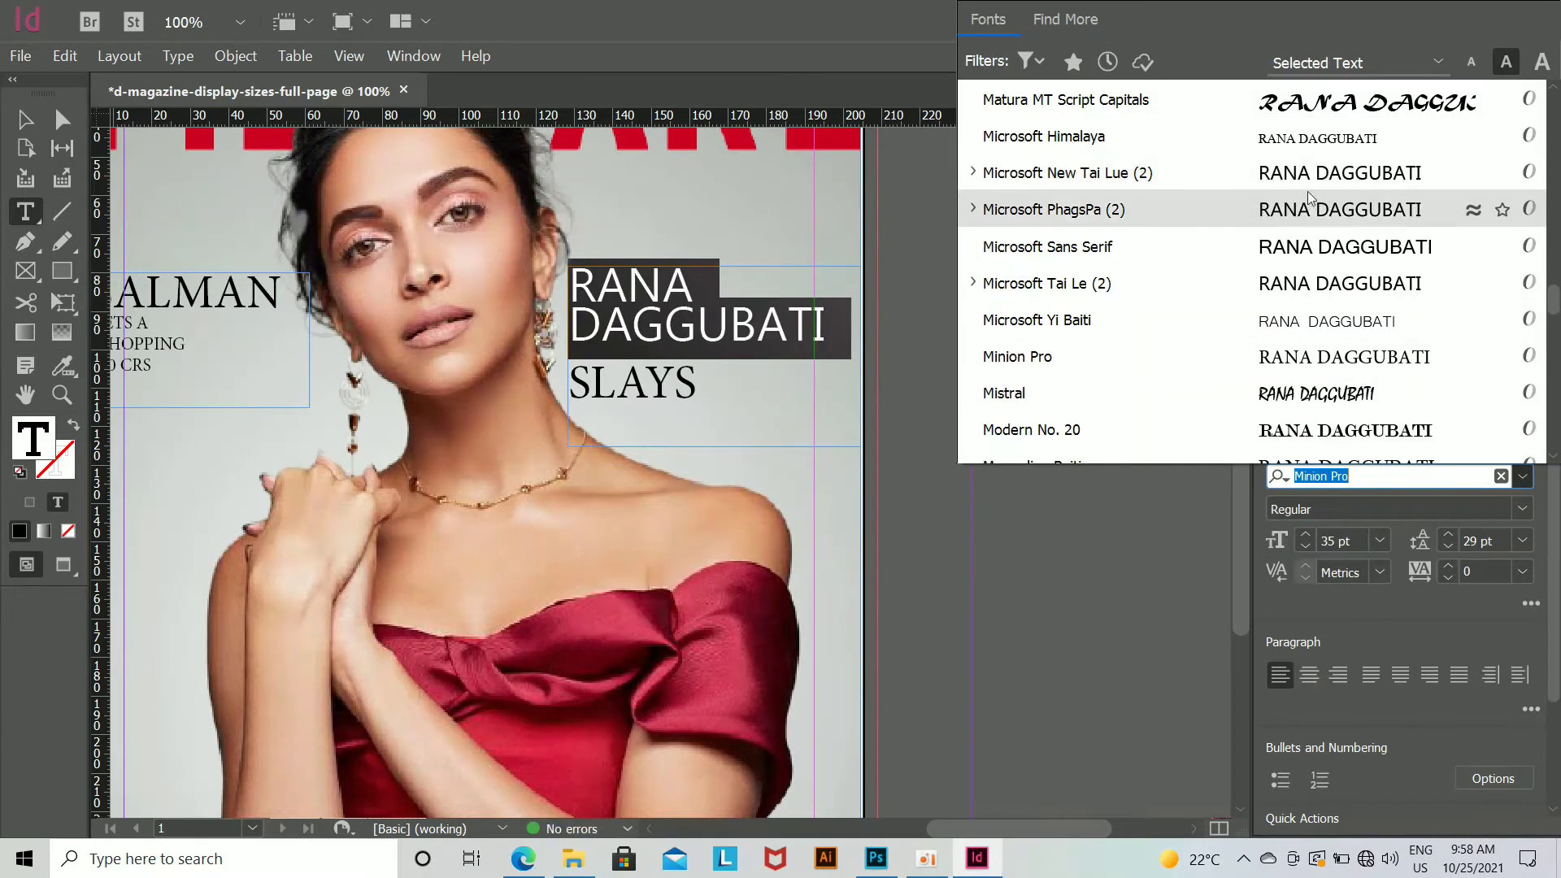
{"action": "left_click", "coordinate": [1430, 210]}
{"action": "left_click", "coordinate": [1508, 509]}
{"action": "left_click", "coordinate": [1408, 561]}
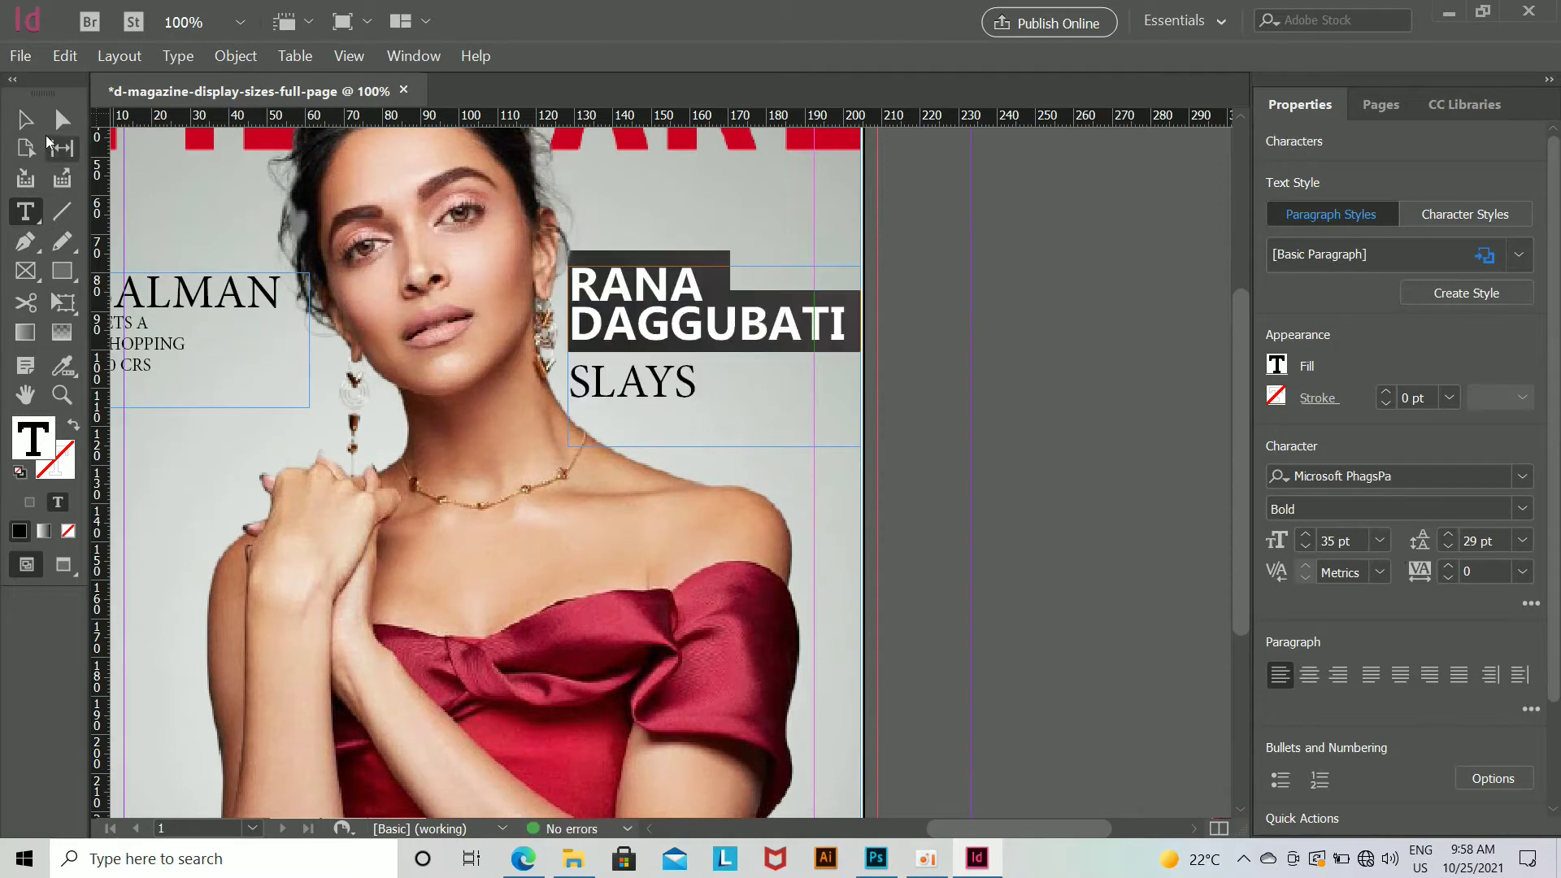
{"action": "key", "text": "Escape"}
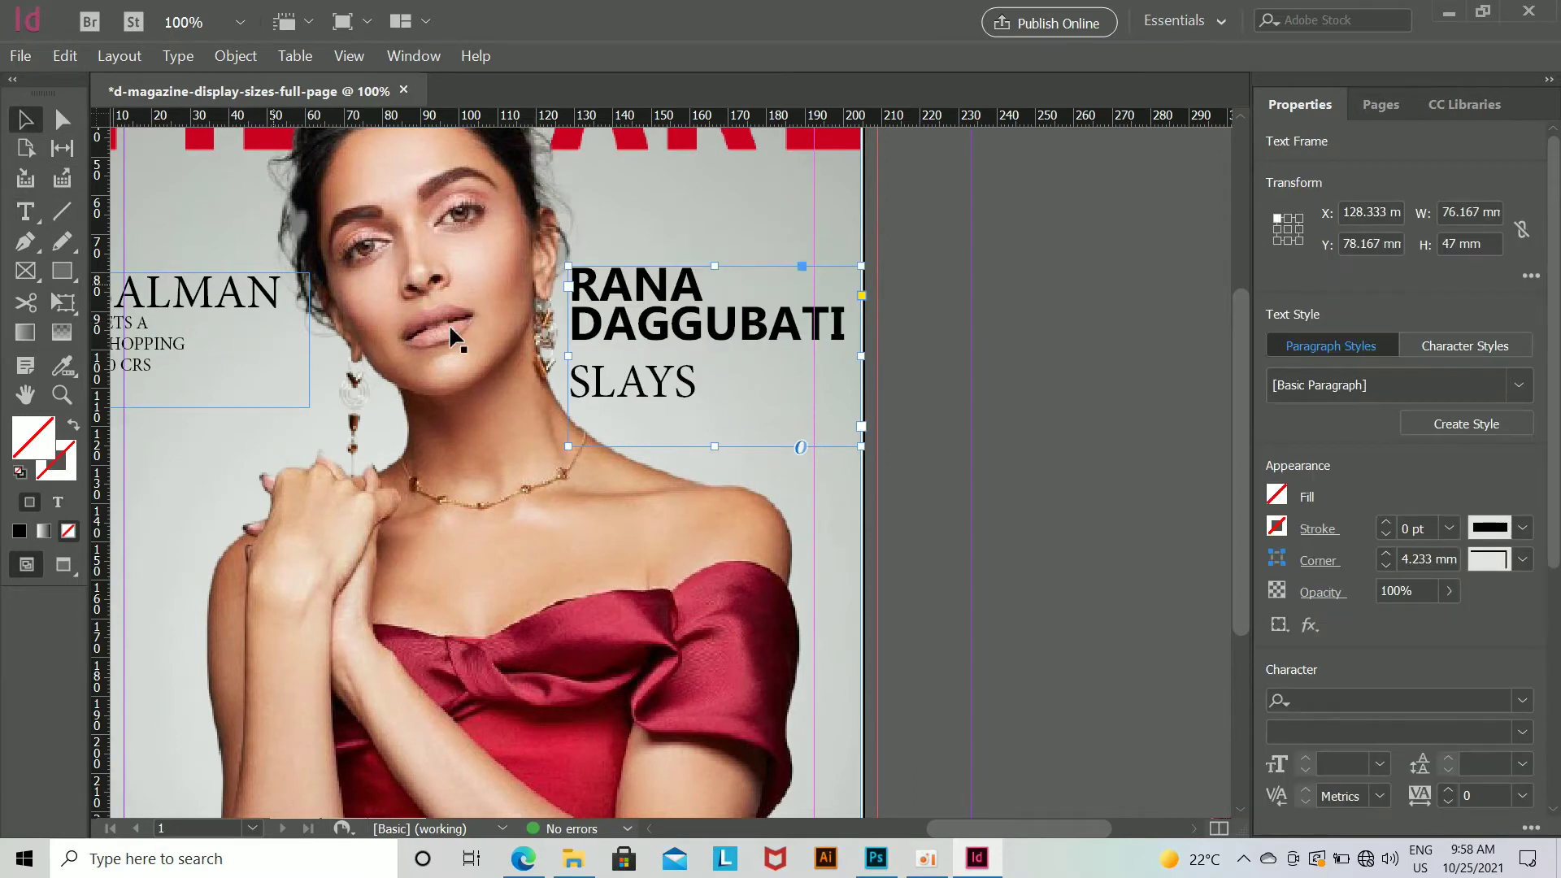
{"action": "key", "text": "t"}
{"action": "left_click_drag", "start_coordinate": [569, 325], "coordinate": [786, 395]}
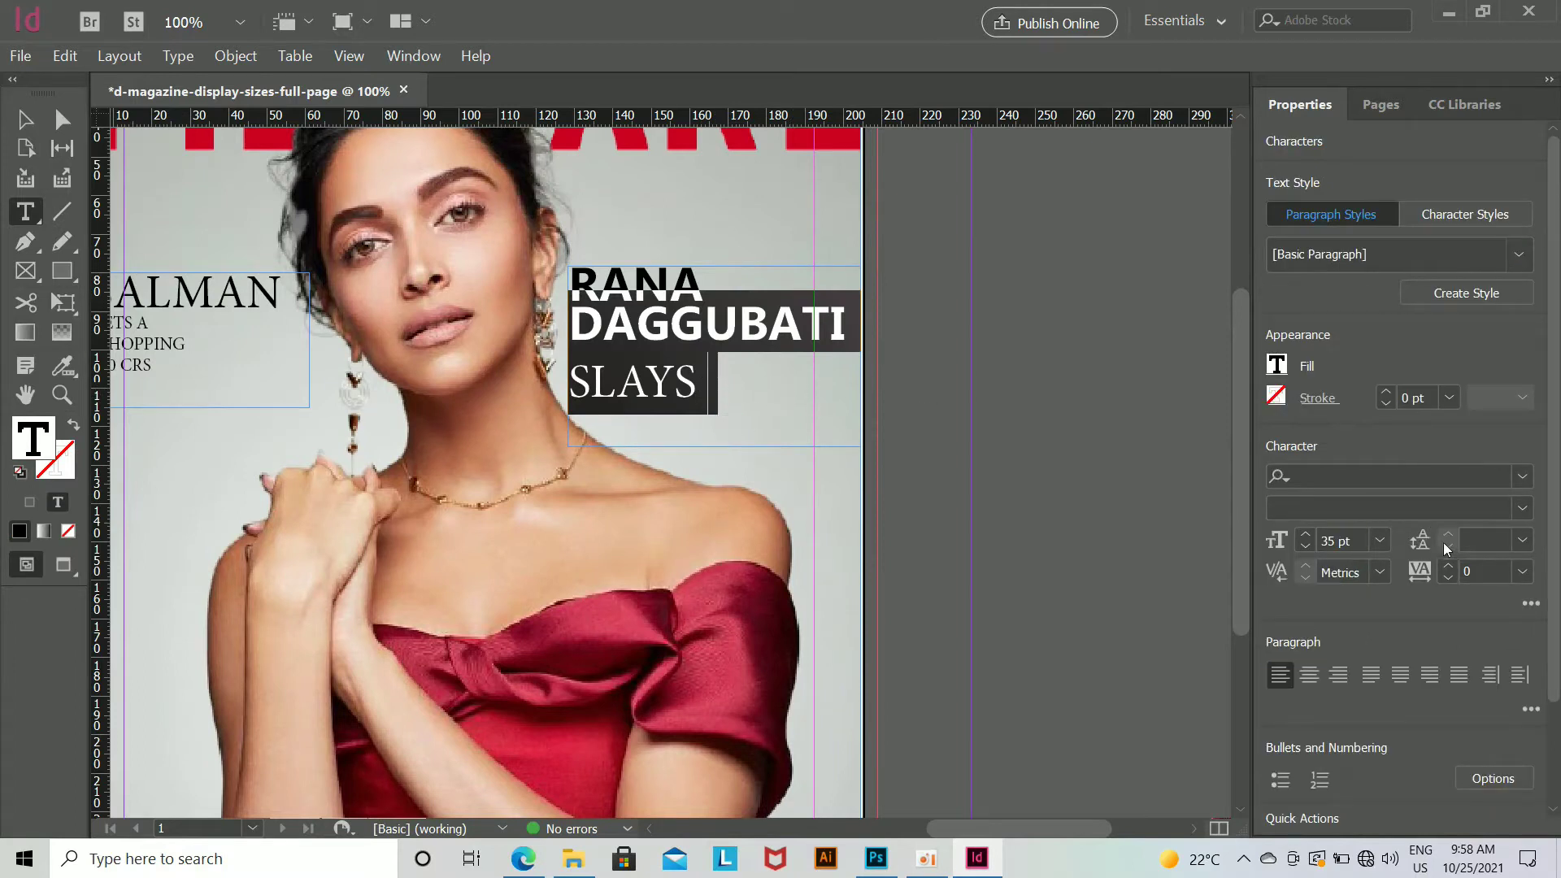
{"action": "key", "text": "Escape"}
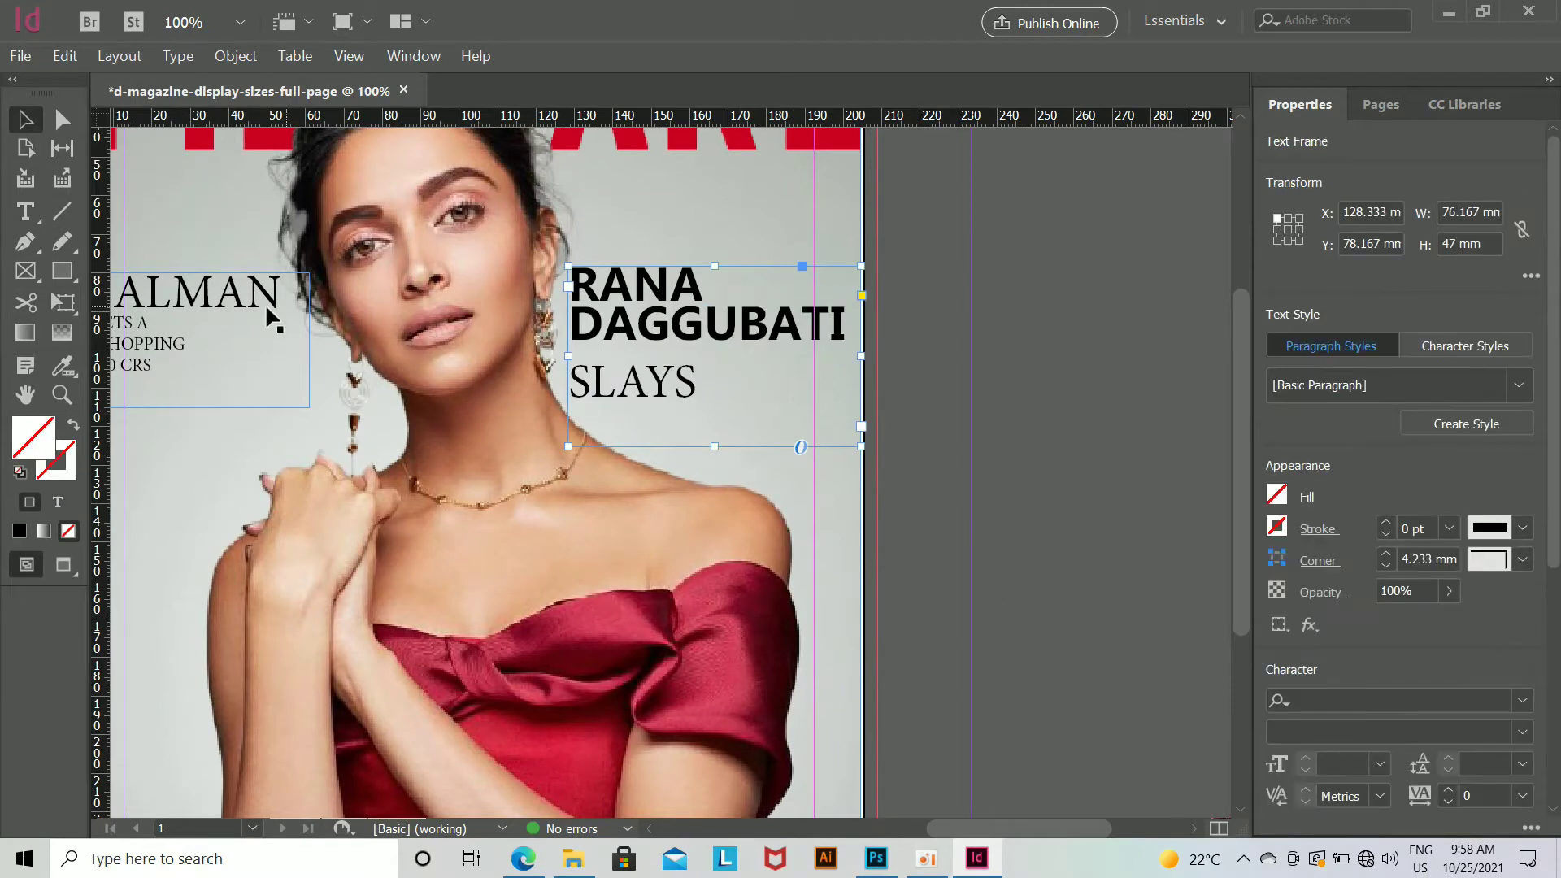
{"action": "key", "text": "t"}
{"action": "left_click", "coordinate": [581, 351]}
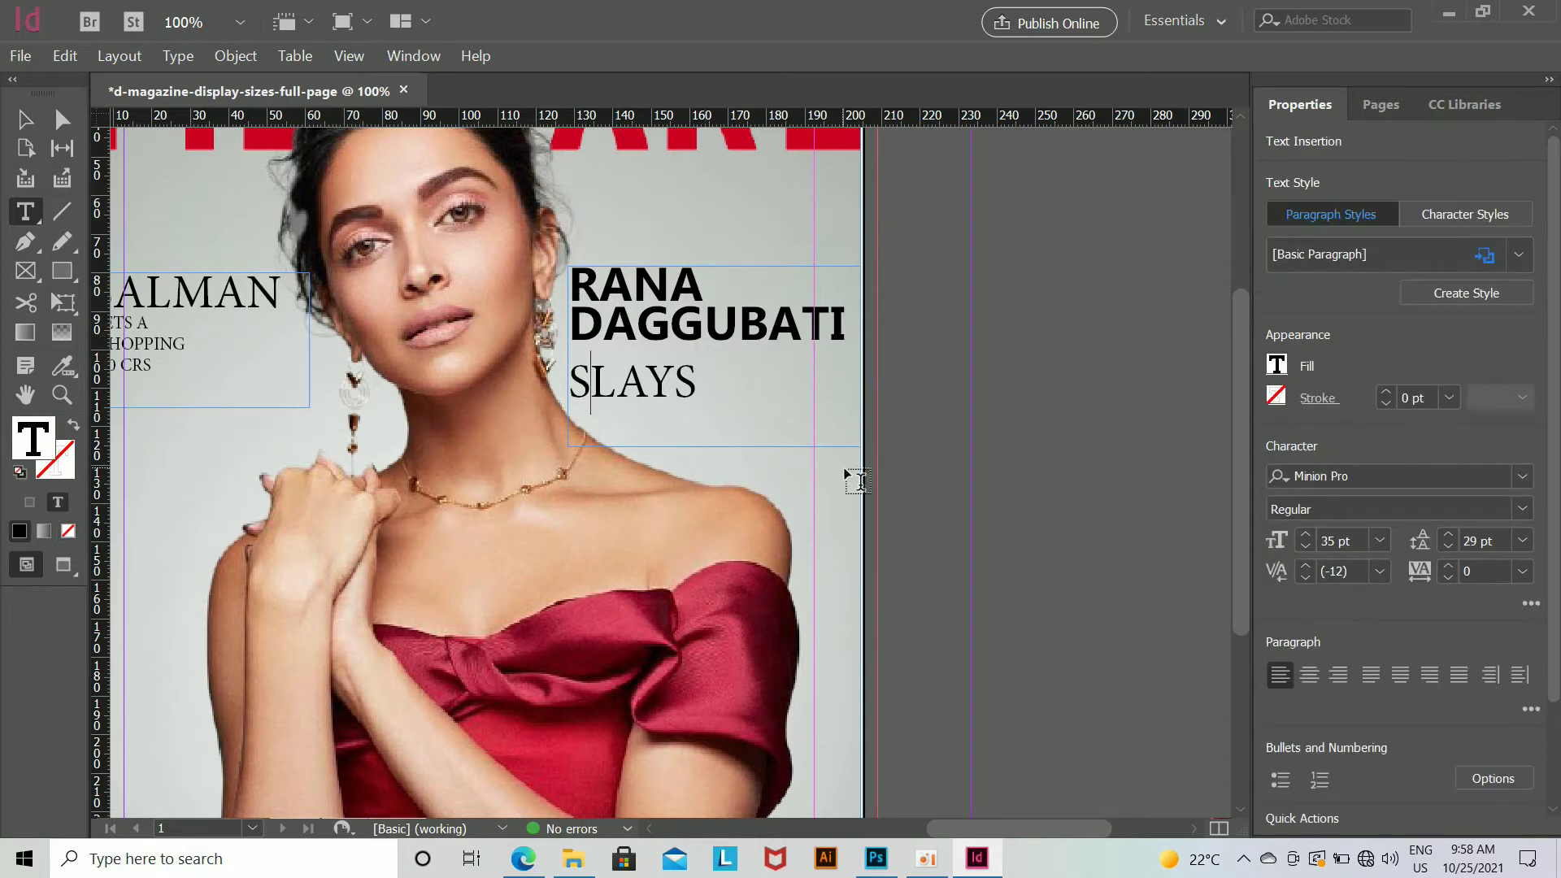
{"action": "key", "text": "ctrl+minus"}
{"action": "key", "text": "ctrl+minus"}
{"action": "key", "text": "ctrl+minus"}
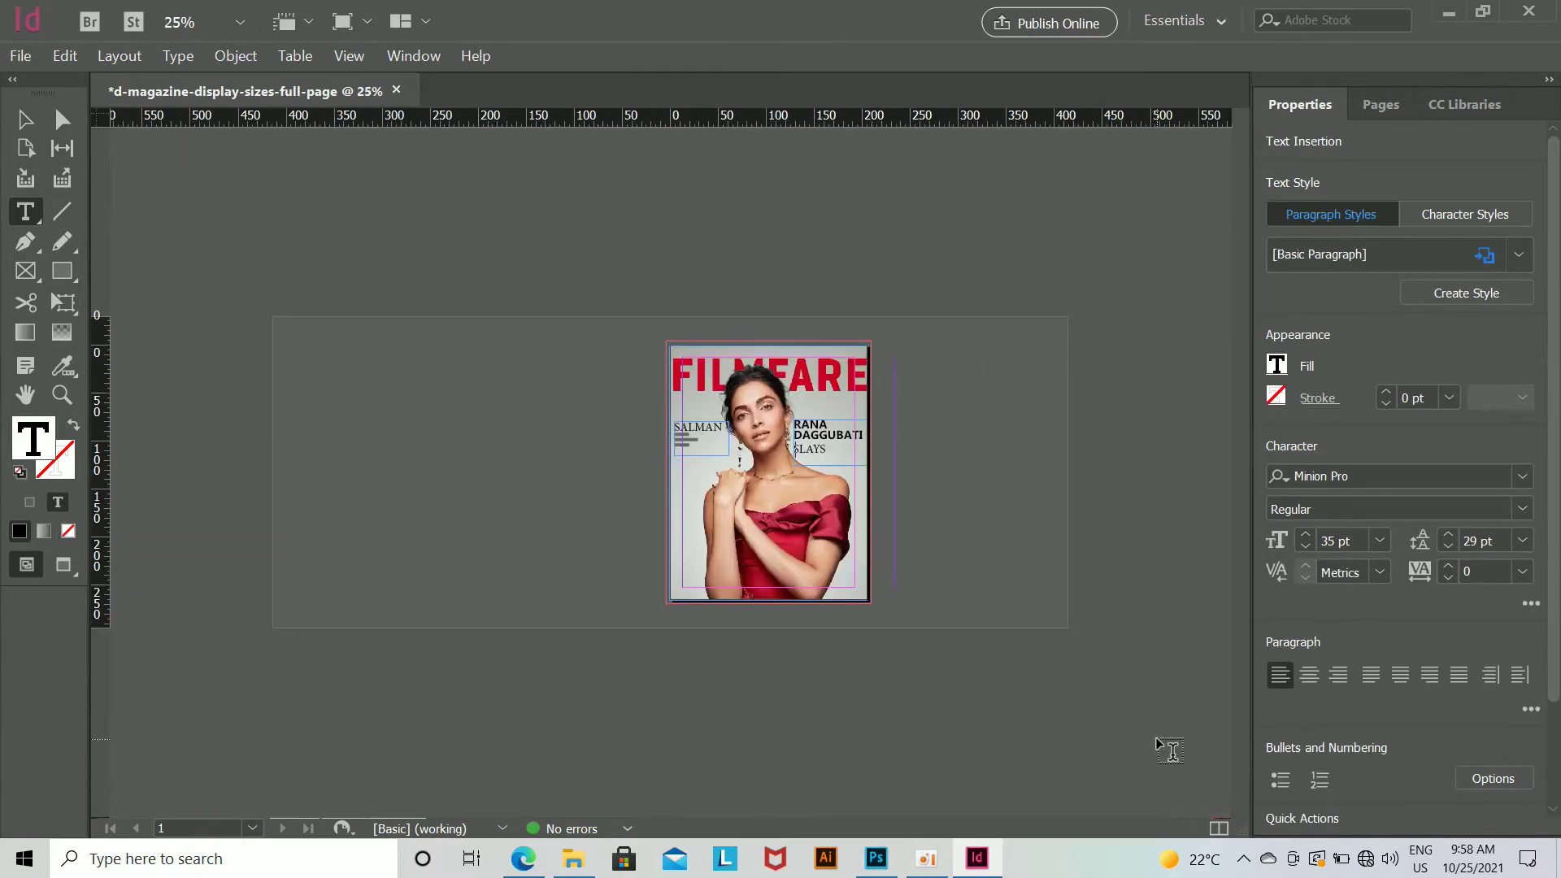
{"action": "left_click", "coordinate": [24, 119]}
{"action": "key", "text": "ctrl+equal"}
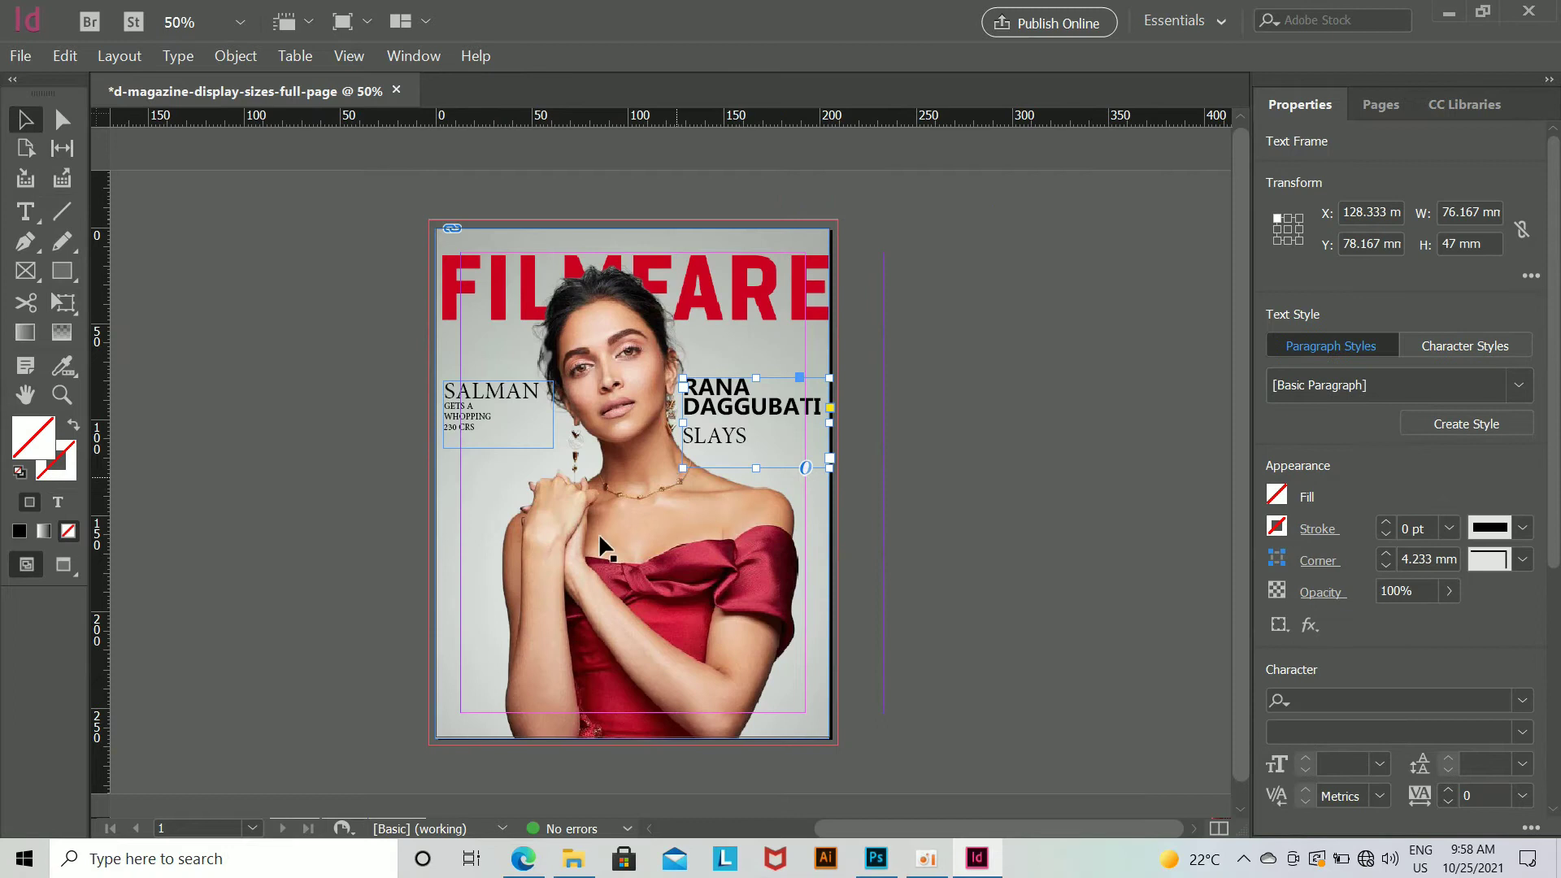
Step: Try centre and right alignment on the word SLAYS, and undo the alignment changes
{"action": "left_click", "coordinate": [1007, 442]}
{"action": "key", "text": "ctrl+equal"}
{"action": "key", "text": "ctrl+equal"}
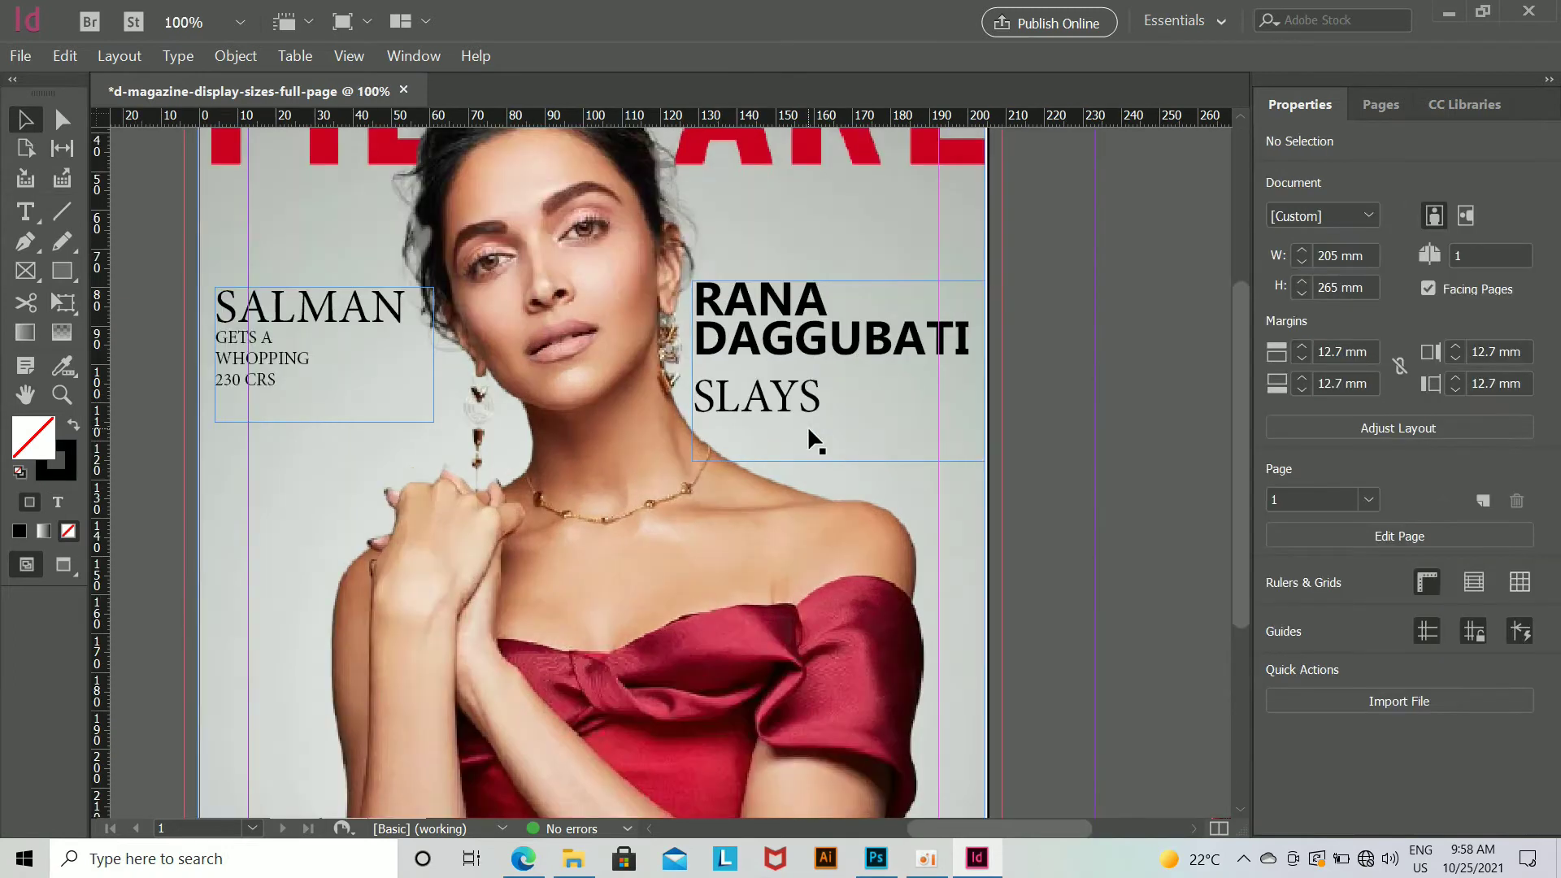
{"action": "key", "text": "t"}
{"action": "double_click", "coordinate": [716, 398]}
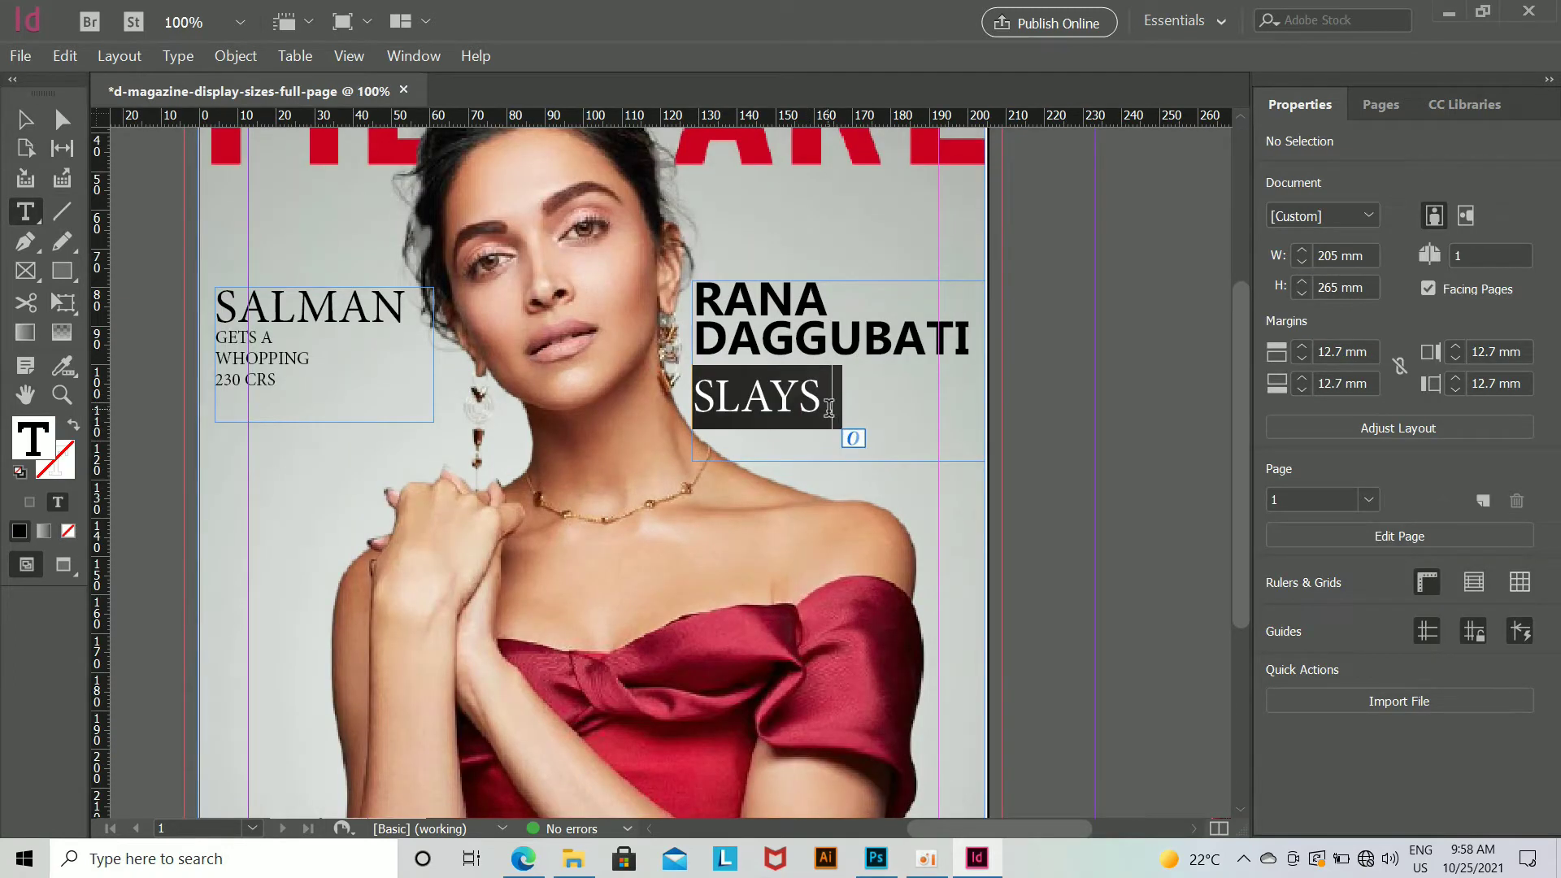
{"action": "left_click", "coordinate": [1310, 674]}
{"action": "left_click", "coordinate": [1338, 675]}
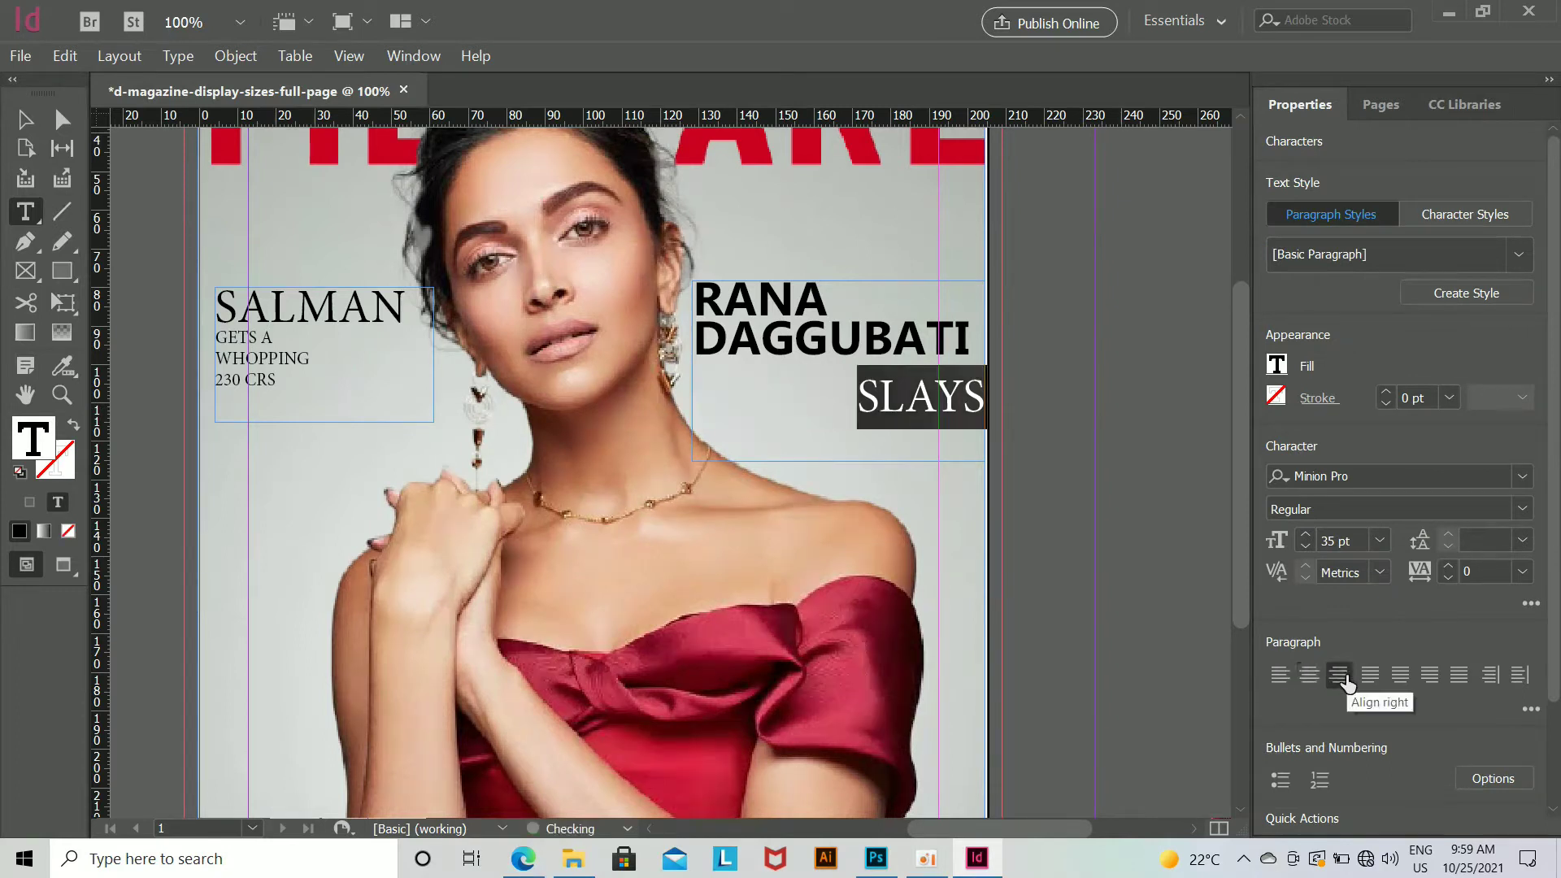
{"action": "key", "text": "Escape"}
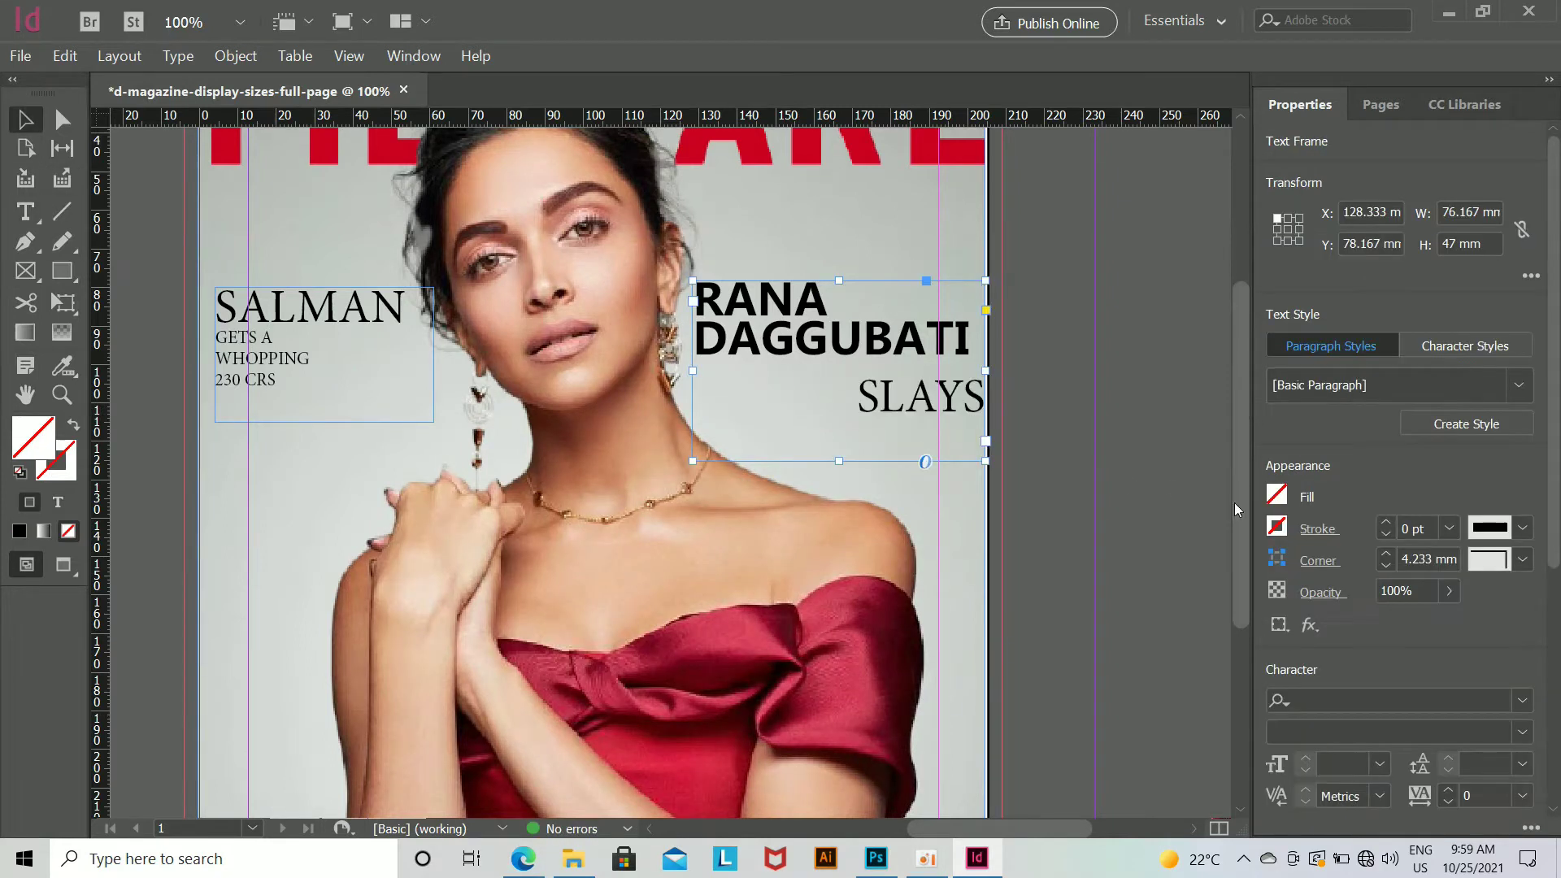
{"action": "left_click", "coordinate": [1138, 476]}
{"action": "key", "text": "ctrl+z"}
{"action": "key", "text": "ctrl+z"}
Step: Switch to Photoshop and copy the "DEEPIKA turns villain for Dhoom 4" text from the cover-lines document
{"action": "left_click_drag", "start_coordinate": [641, 630], "coordinate": [765, 483]}
{"action": "left_click", "coordinate": [875, 858]}
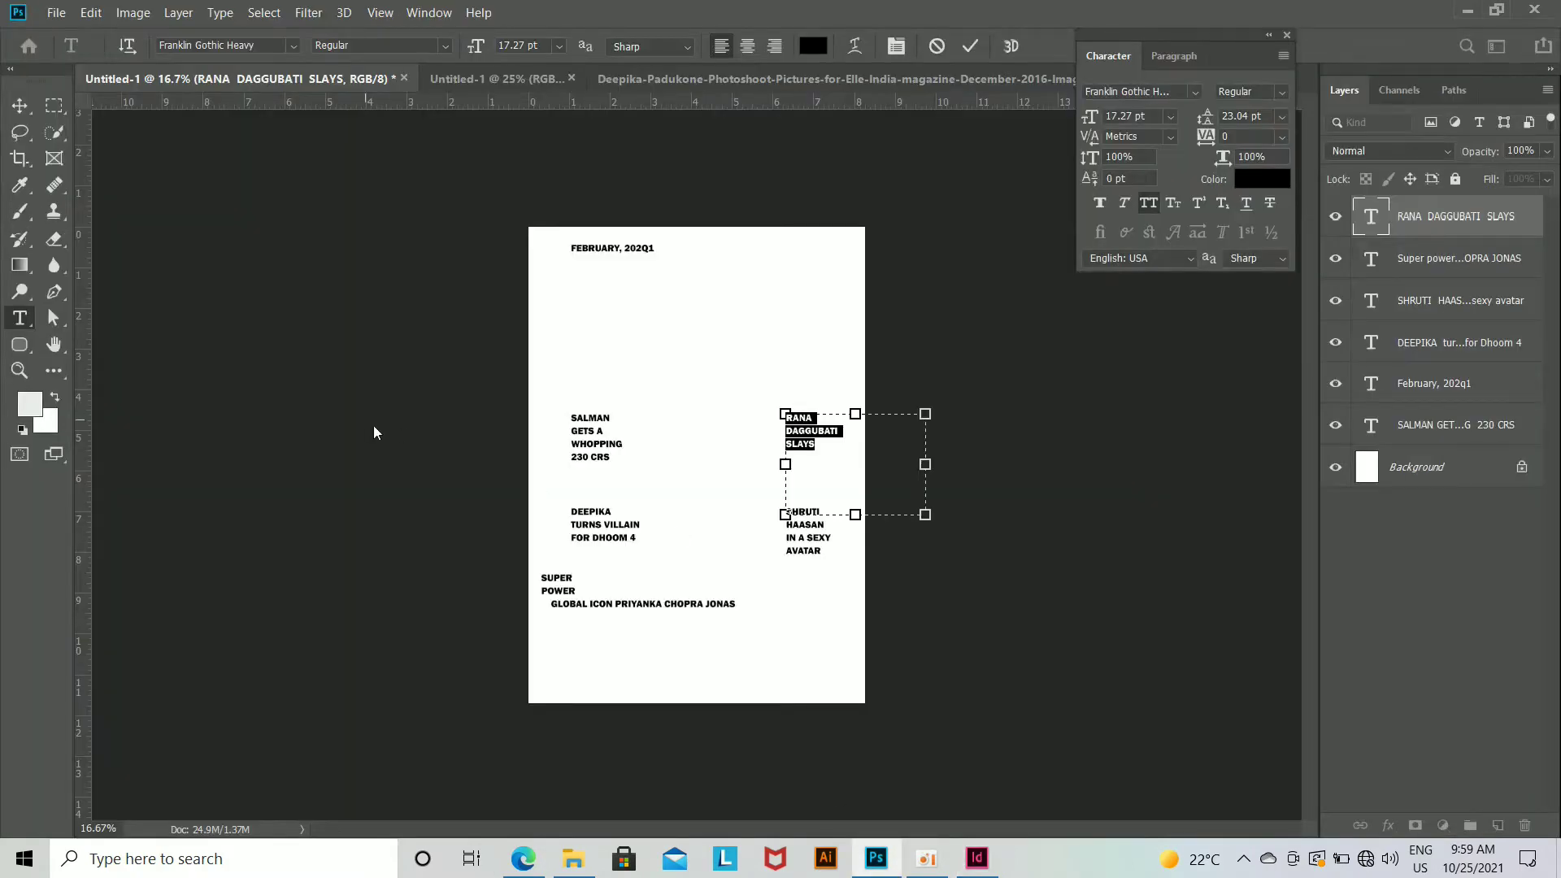
{"action": "left_click", "coordinate": [625, 526]}
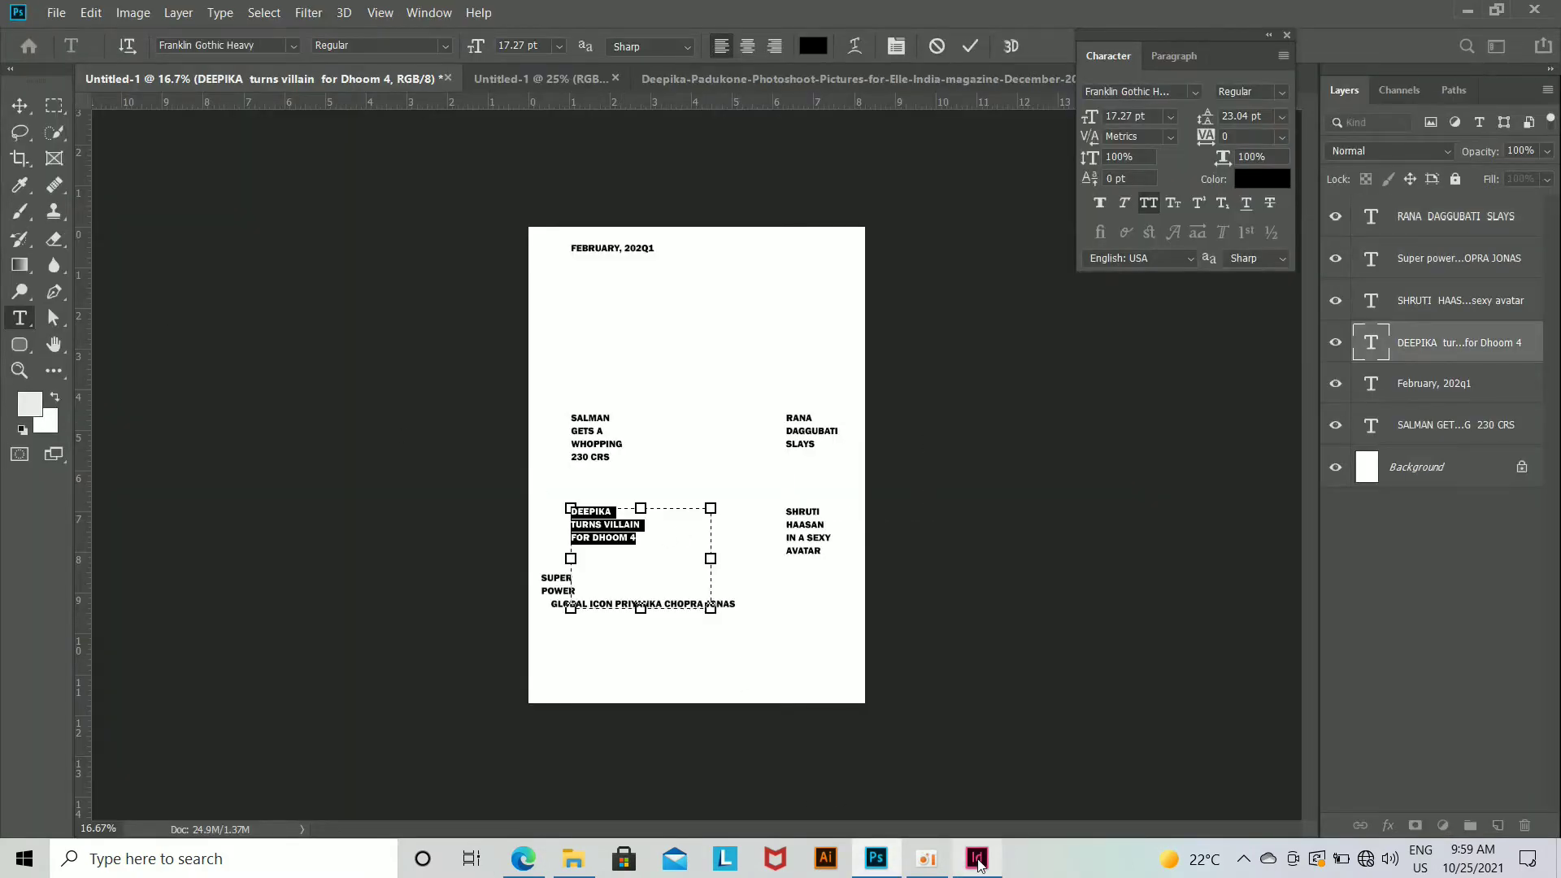
Step: Return to InDesign and duplicate the SALMAN text frame straight below the original, at X 4 mm, Y 142.5 mm
{"action": "left_click", "coordinate": [976, 857]}
{"action": "left_click", "coordinate": [406, 215]}
{"action": "left_click_drag", "start_coordinate": [406, 283], "coordinate": [408, 447]}
Step: Replace the text in the lower SALMAN duplicate with the copied "DEEPIKA turns villain for Dhoom 4"
{"action": "left_click", "coordinate": [26, 212]}
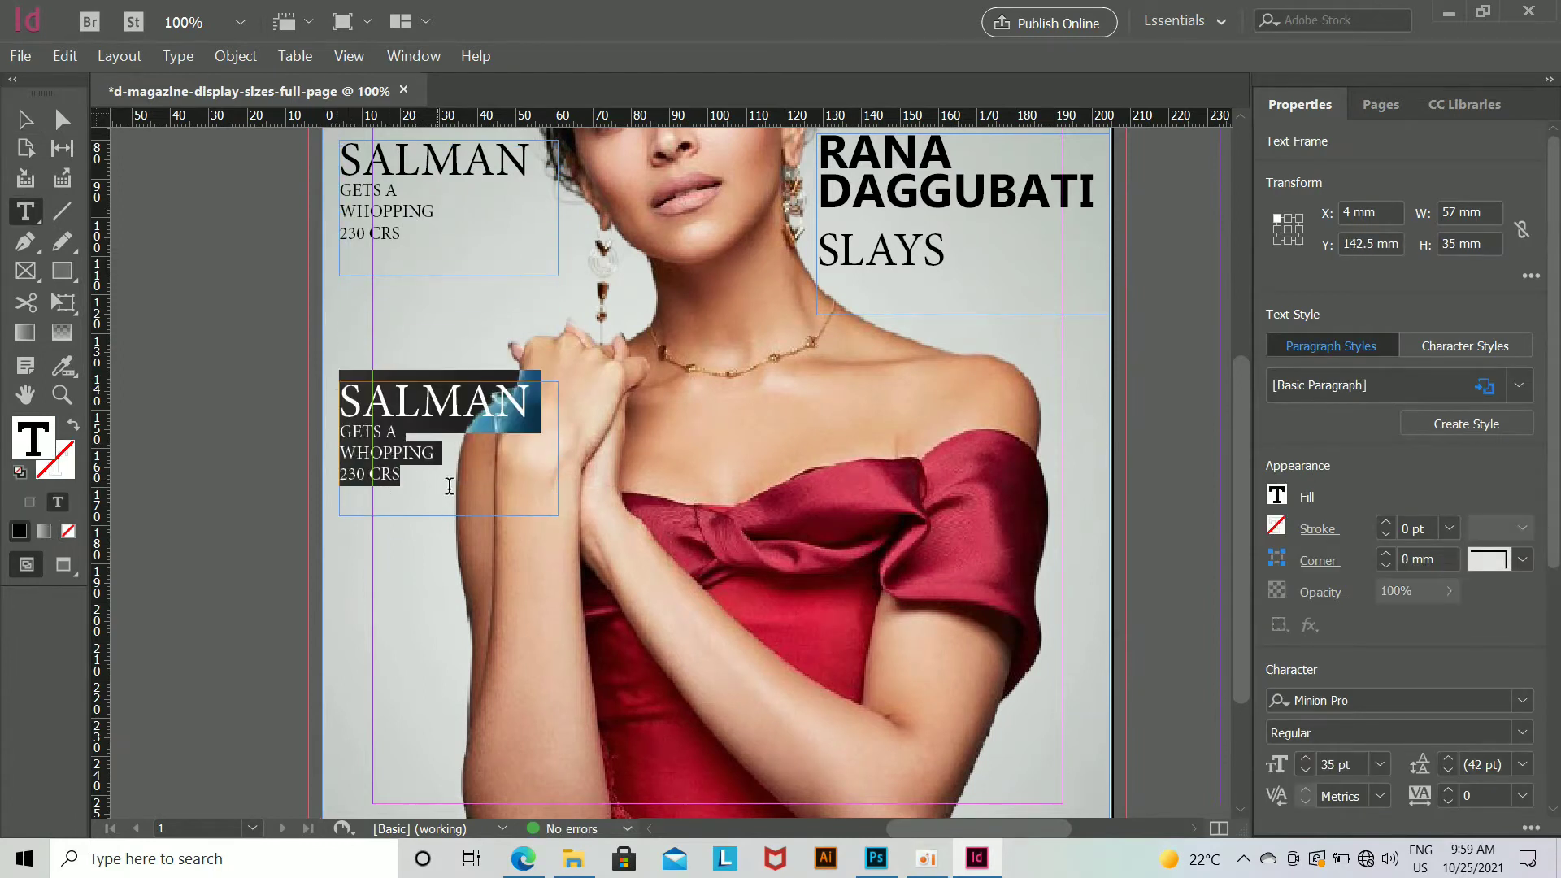
{"action": "left_click_drag", "start_coordinate": [341, 398], "coordinate": [449, 469]}
{"action": "key", "text": "ctrl+v"}
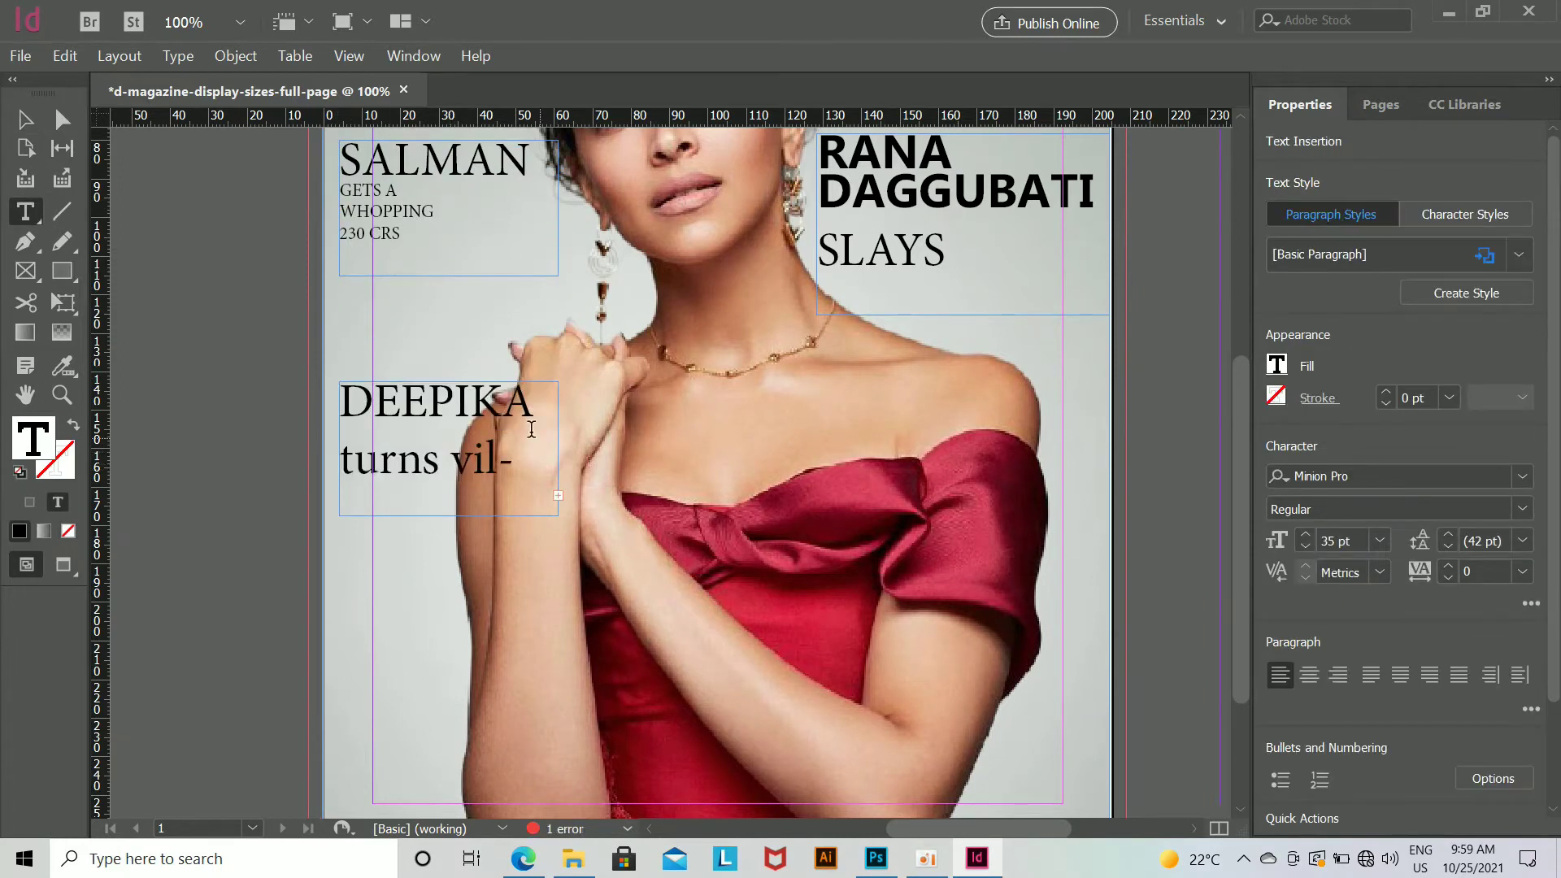
Step: Enlarge the DEEPIKA text frame to 82.667 by 39 mm so the whole cover line fits
{"action": "key", "text": "Escape"}
{"action": "left_click_drag", "start_coordinate": [558, 451], "coordinate": [656, 451]}
{"action": "mouse_move", "coordinate": [481, 512]}
{"action": "left_mouse_down"}
{"action": "mouse_move", "coordinate": [477, 559]}
{"action": "mouse_move", "coordinate": [497, 531]}
{"action": "left_mouse_up"}
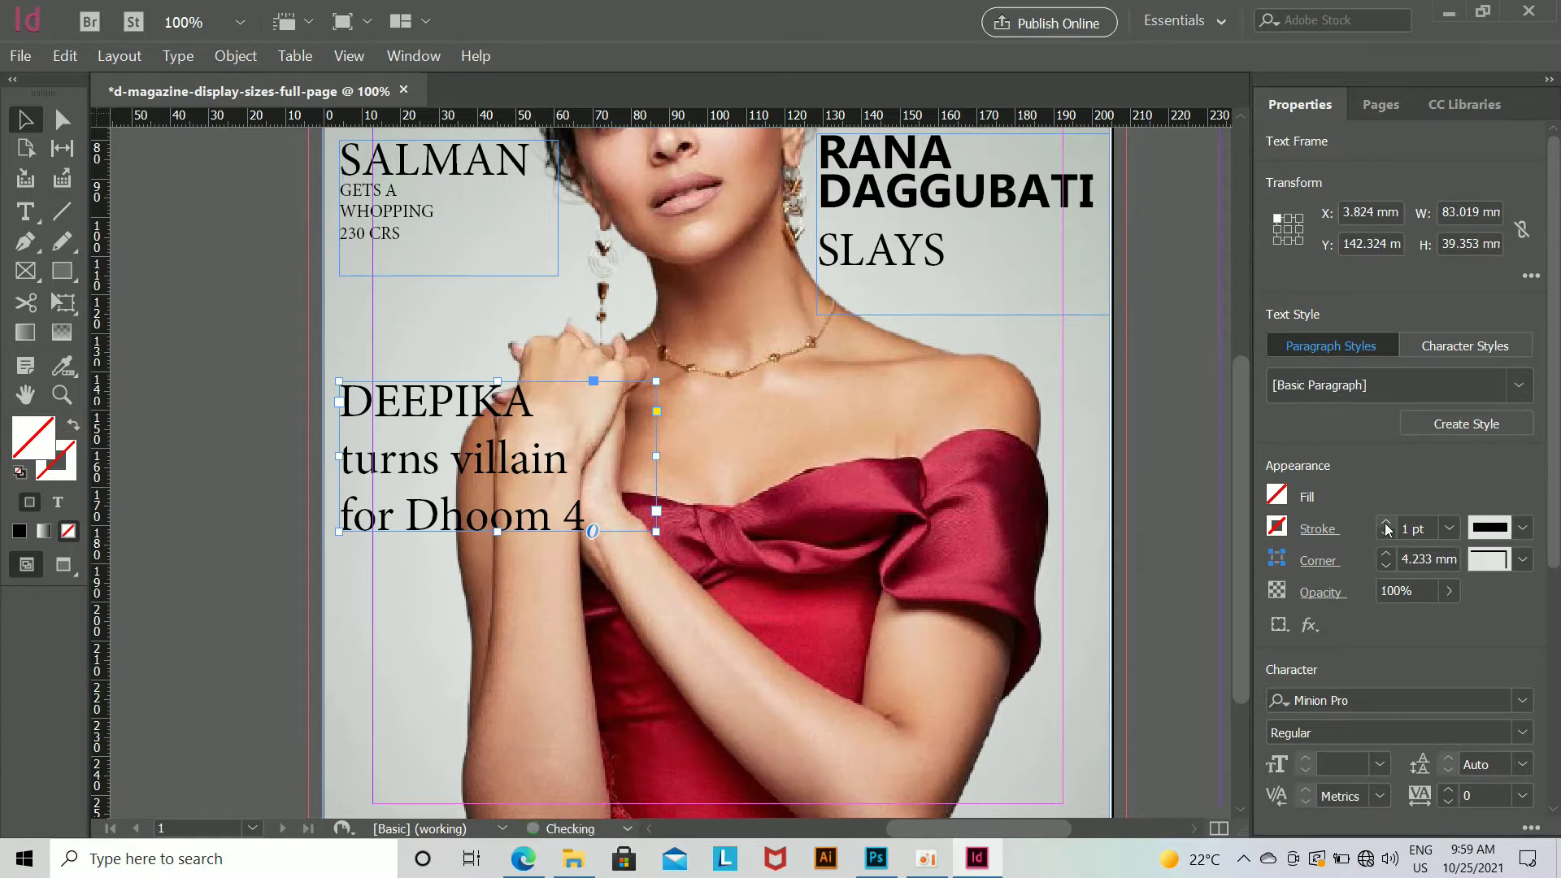
Step: Set the leading of the whole "DEEPIKA turns villain for Dhoom 4" cover line to 34 pt
{"action": "key", "text": "t"}
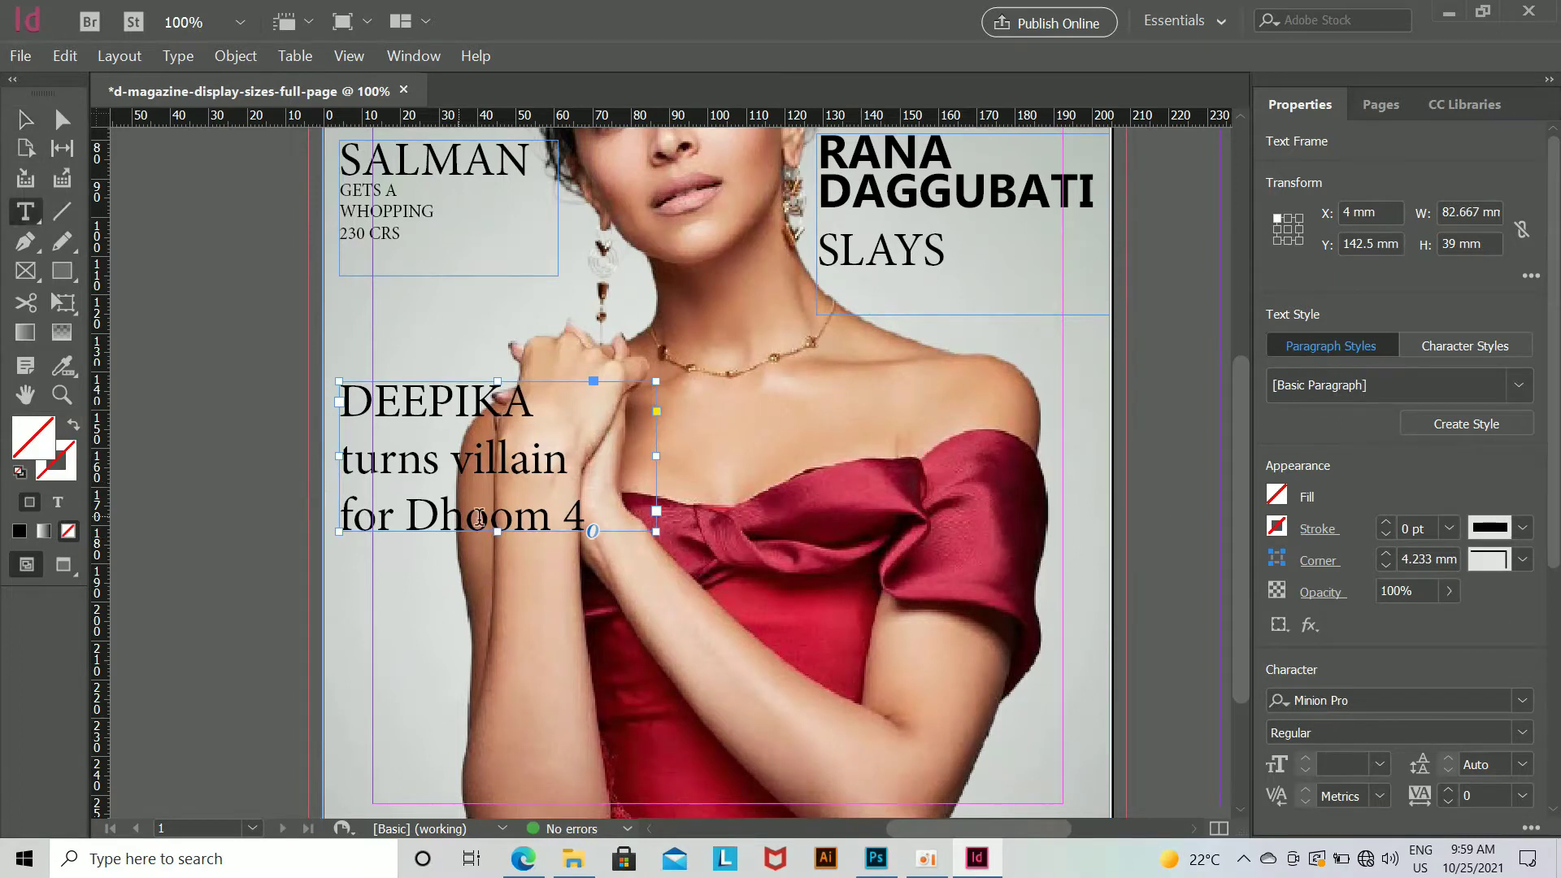
{"action": "left_click_drag", "start_coordinate": [347, 412], "coordinate": [587, 524]}
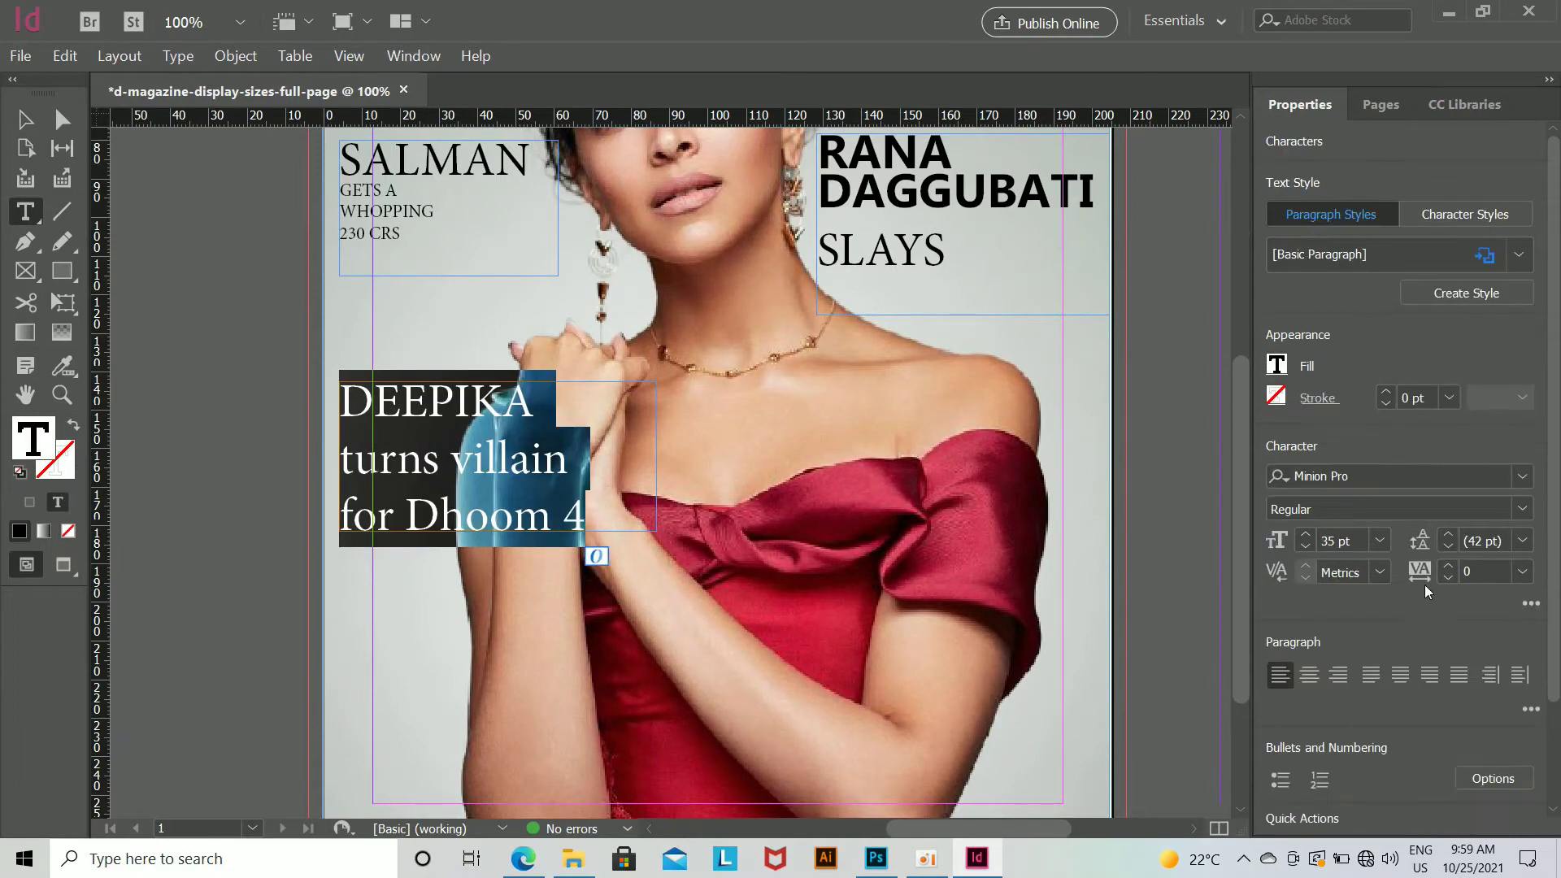
{"action": "left_click", "coordinate": [1448, 548]}
{"action": "left_click", "coordinate": [1447, 548]}
{"action": "left_click", "coordinate": [1448, 548]}
{"action": "left_click", "coordinate": [1447, 548]}
{"action": "left_click", "coordinate": [1447, 536]}
{"action": "left_click", "coordinate": [1447, 536]}
{"action": "left_click", "coordinate": [1447, 536]}
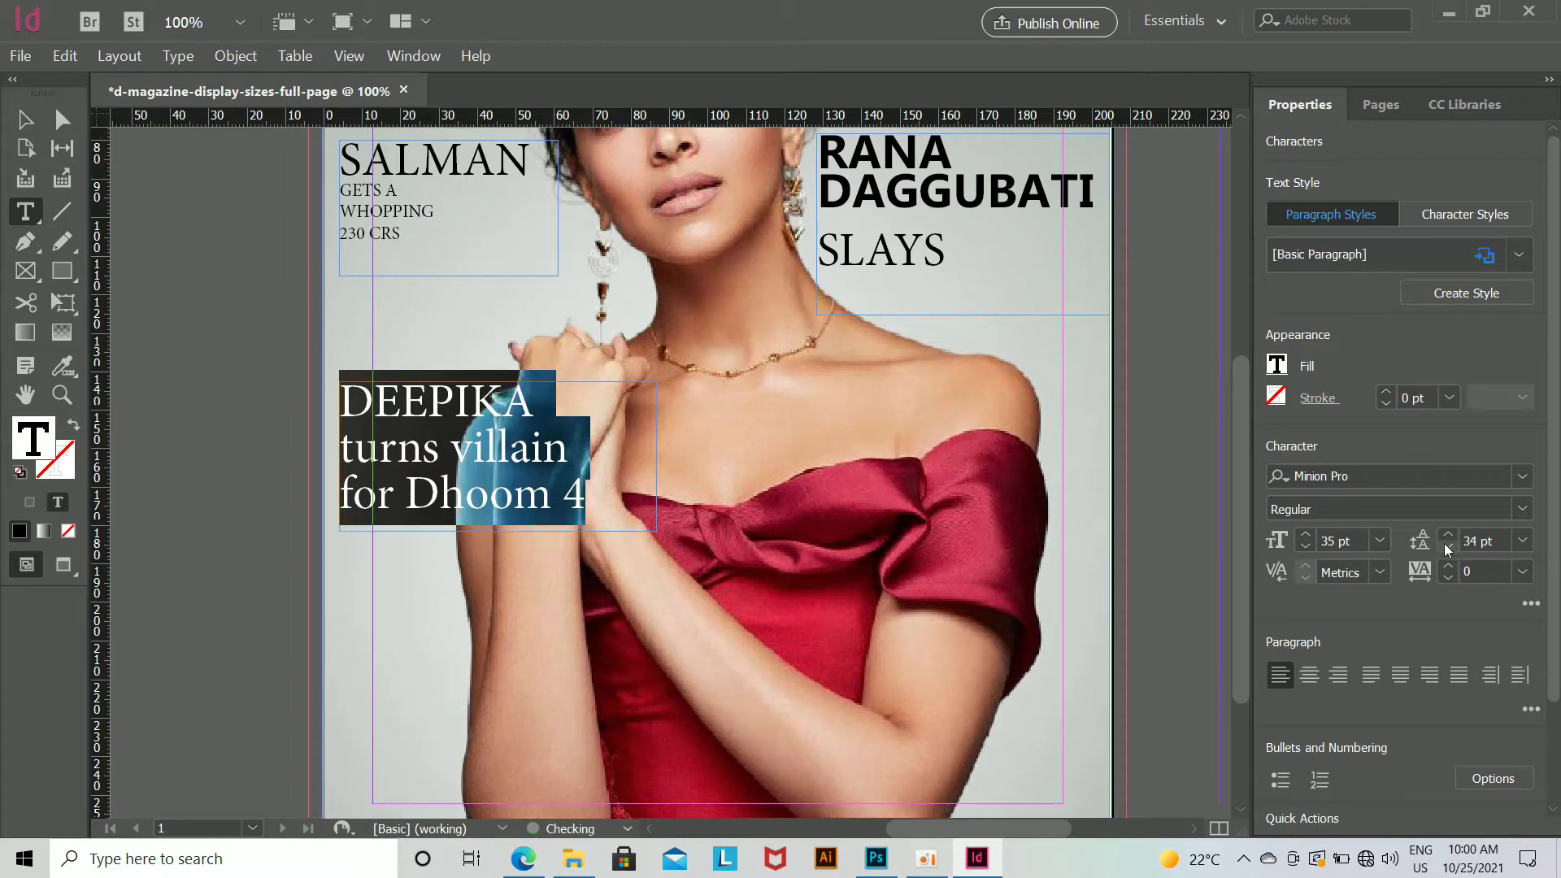
{"action": "key", "text": "Escape"}
Step: Set the word DEEPIKA in Microsoft PhagsPa Bold with a tracking of -10
{"action": "left_click", "coordinate": [26, 209]}
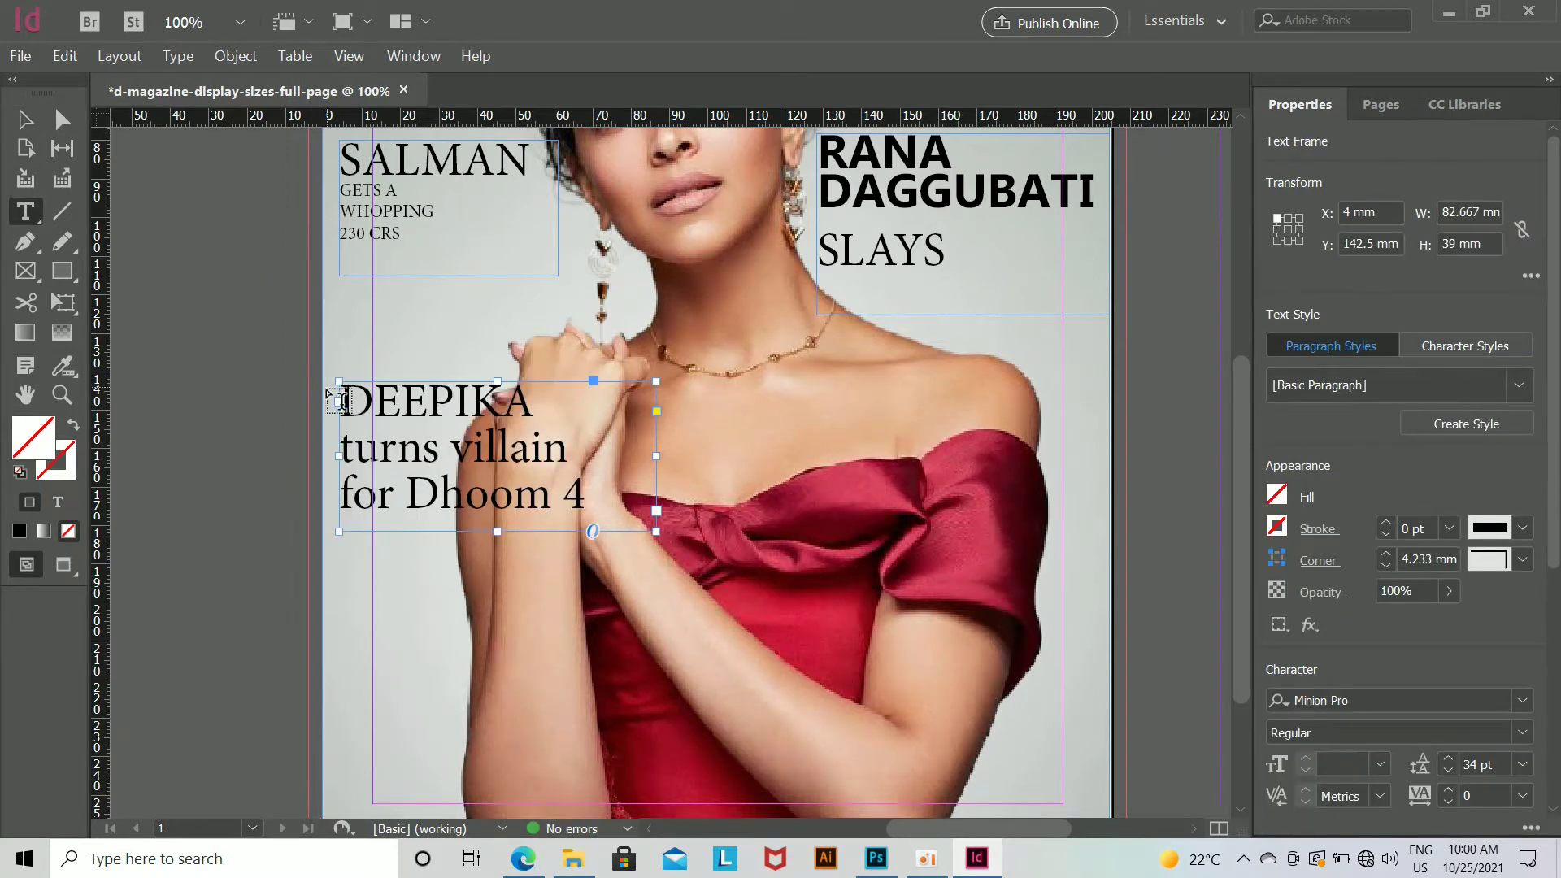
{"action": "left_click_drag", "start_coordinate": [347, 396], "coordinate": [561, 398]}
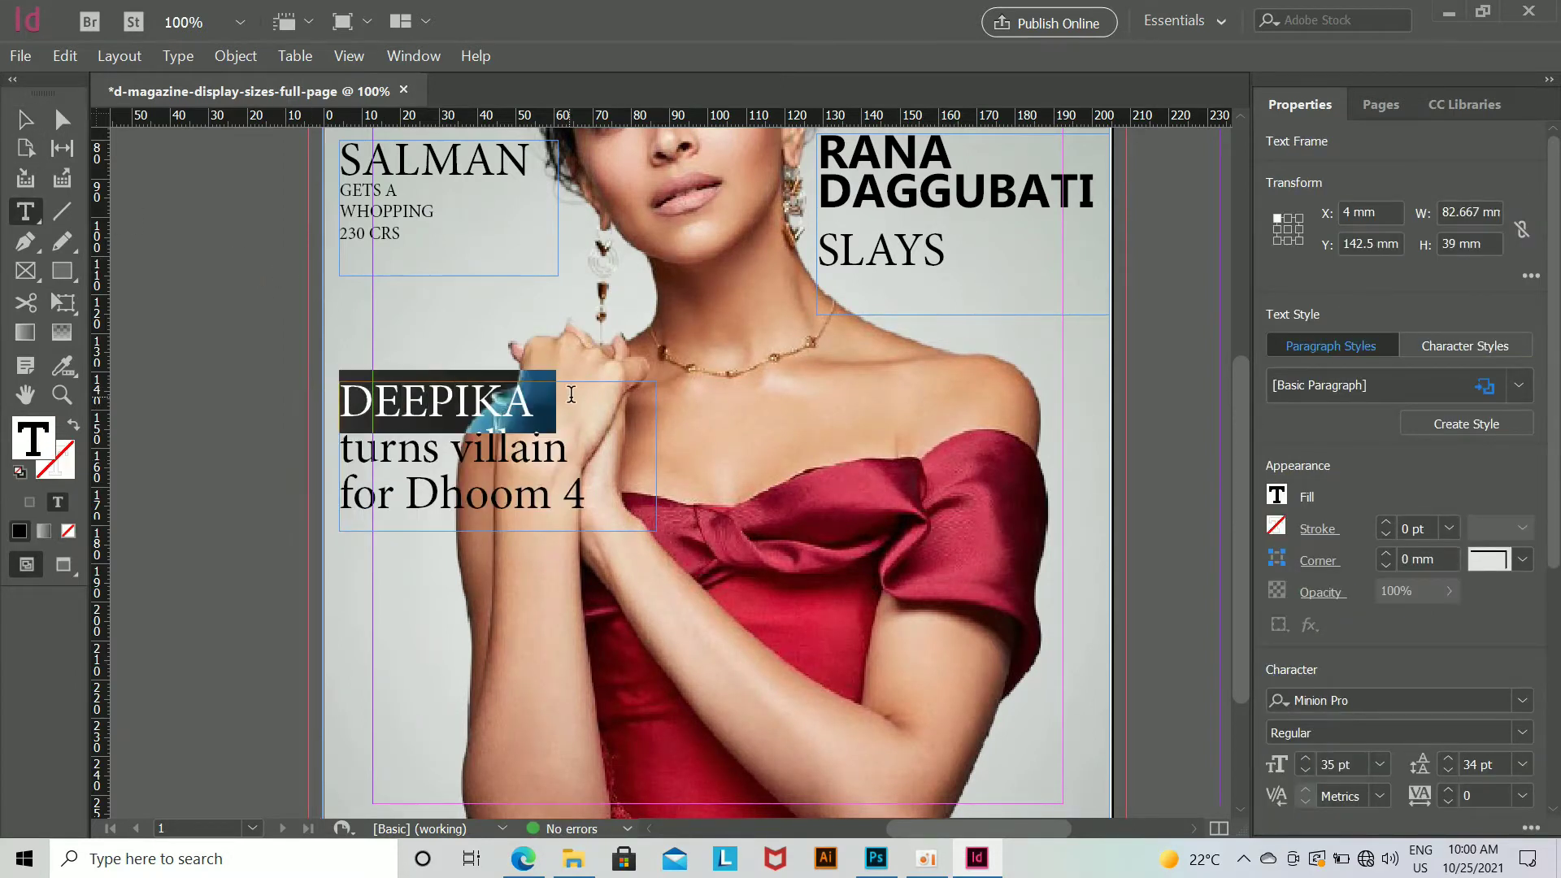
{"action": "left_click", "coordinate": [1516, 477]}
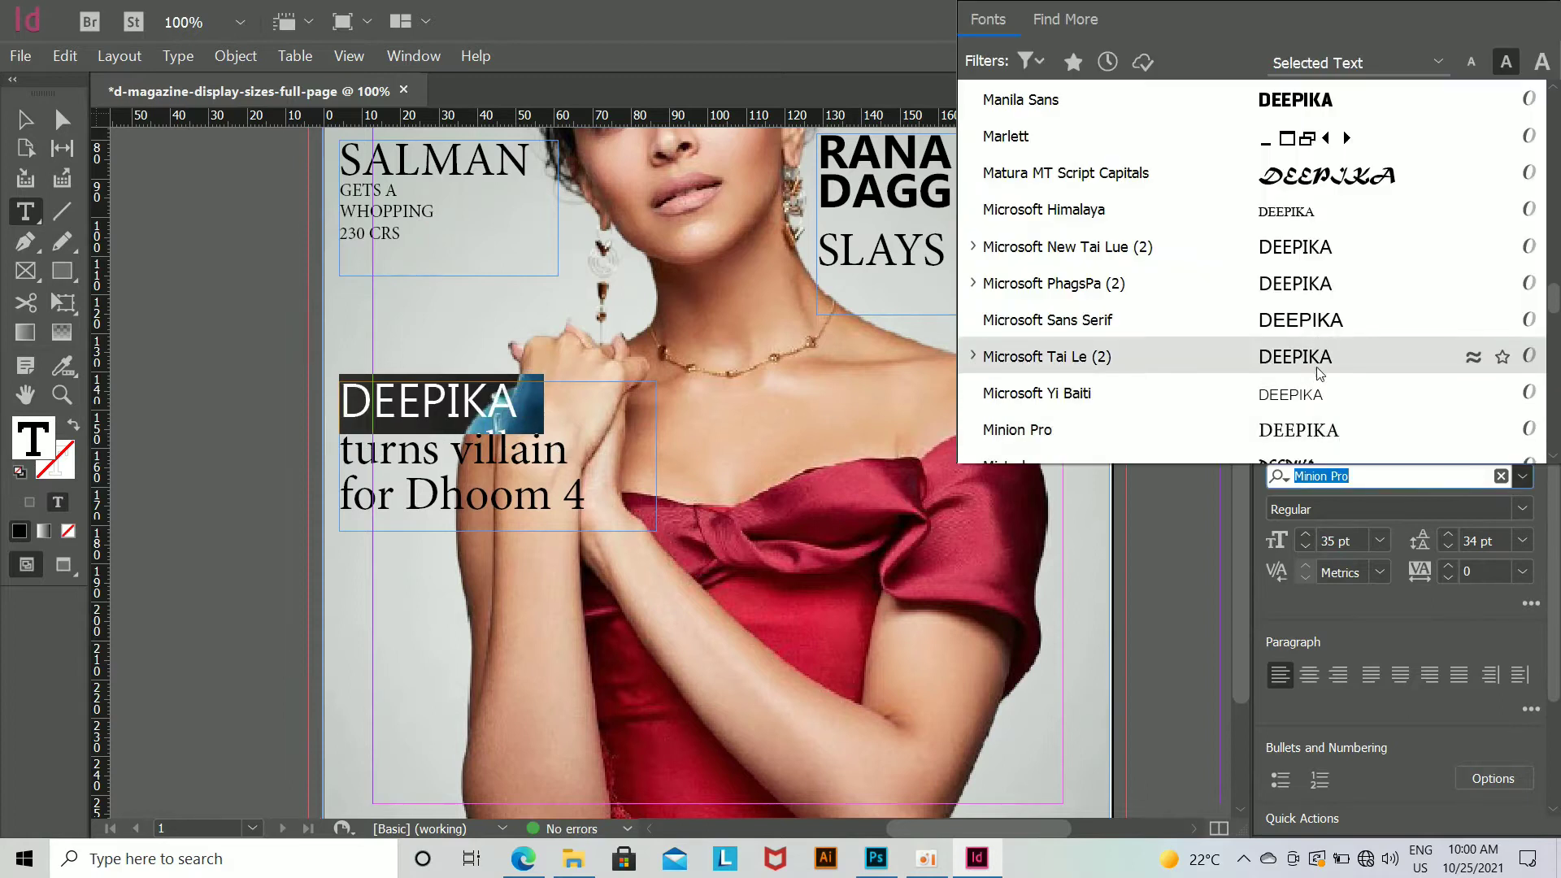
{"action": "left_click", "coordinate": [1324, 313]}
{"action": "left_click", "coordinate": [1520, 477]}
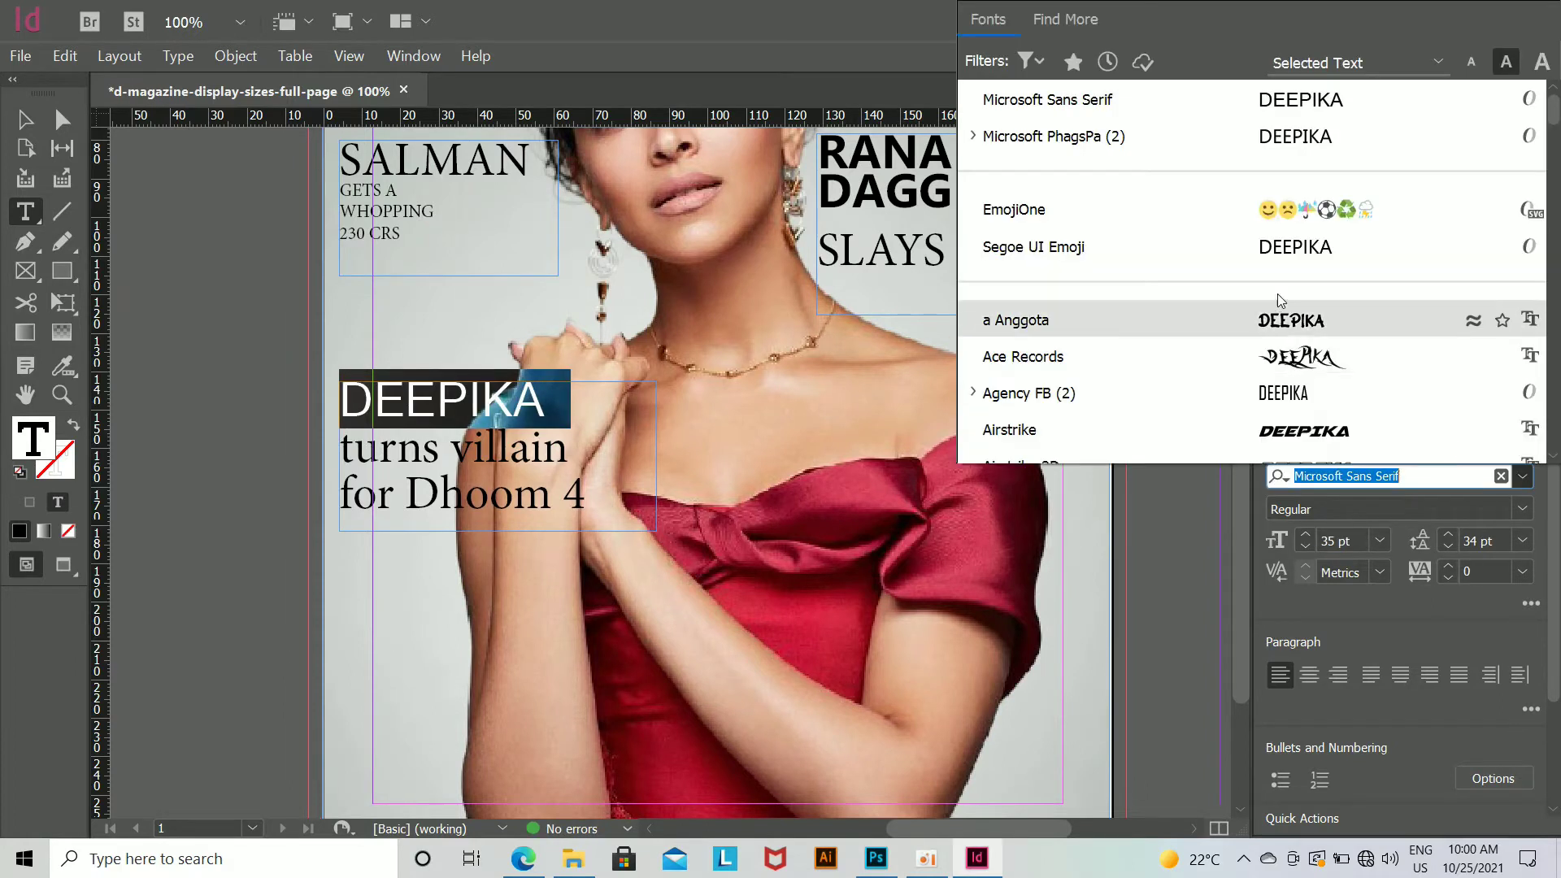
{"action": "left_click", "coordinate": [1316, 136]}
{"action": "left_click", "coordinate": [1521, 509]}
{"action": "left_click", "coordinate": [1452, 571]}
{"action": "left_click", "coordinate": [1513, 508]}
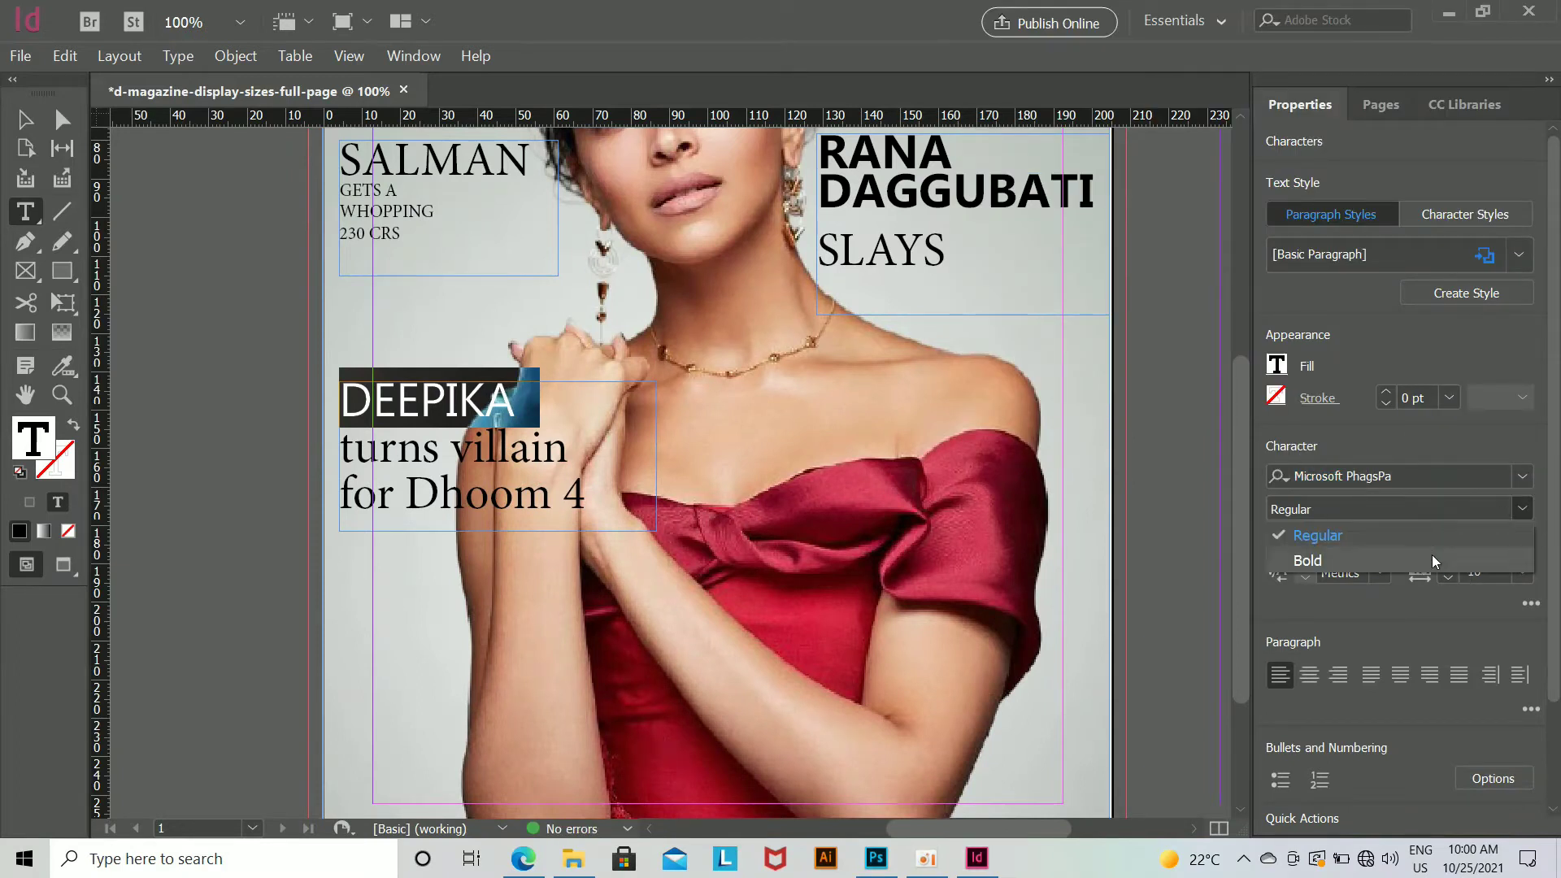
{"action": "left_click", "coordinate": [1433, 556]}
{"action": "left_click", "coordinate": [24, 116]}
Step: Left-align "turns villain for Dhoom 4" and set its leading to 30 pt
{"action": "left_click", "coordinate": [25, 212]}
{"action": "left_click_drag", "start_coordinate": [338, 444], "coordinate": [620, 496]}
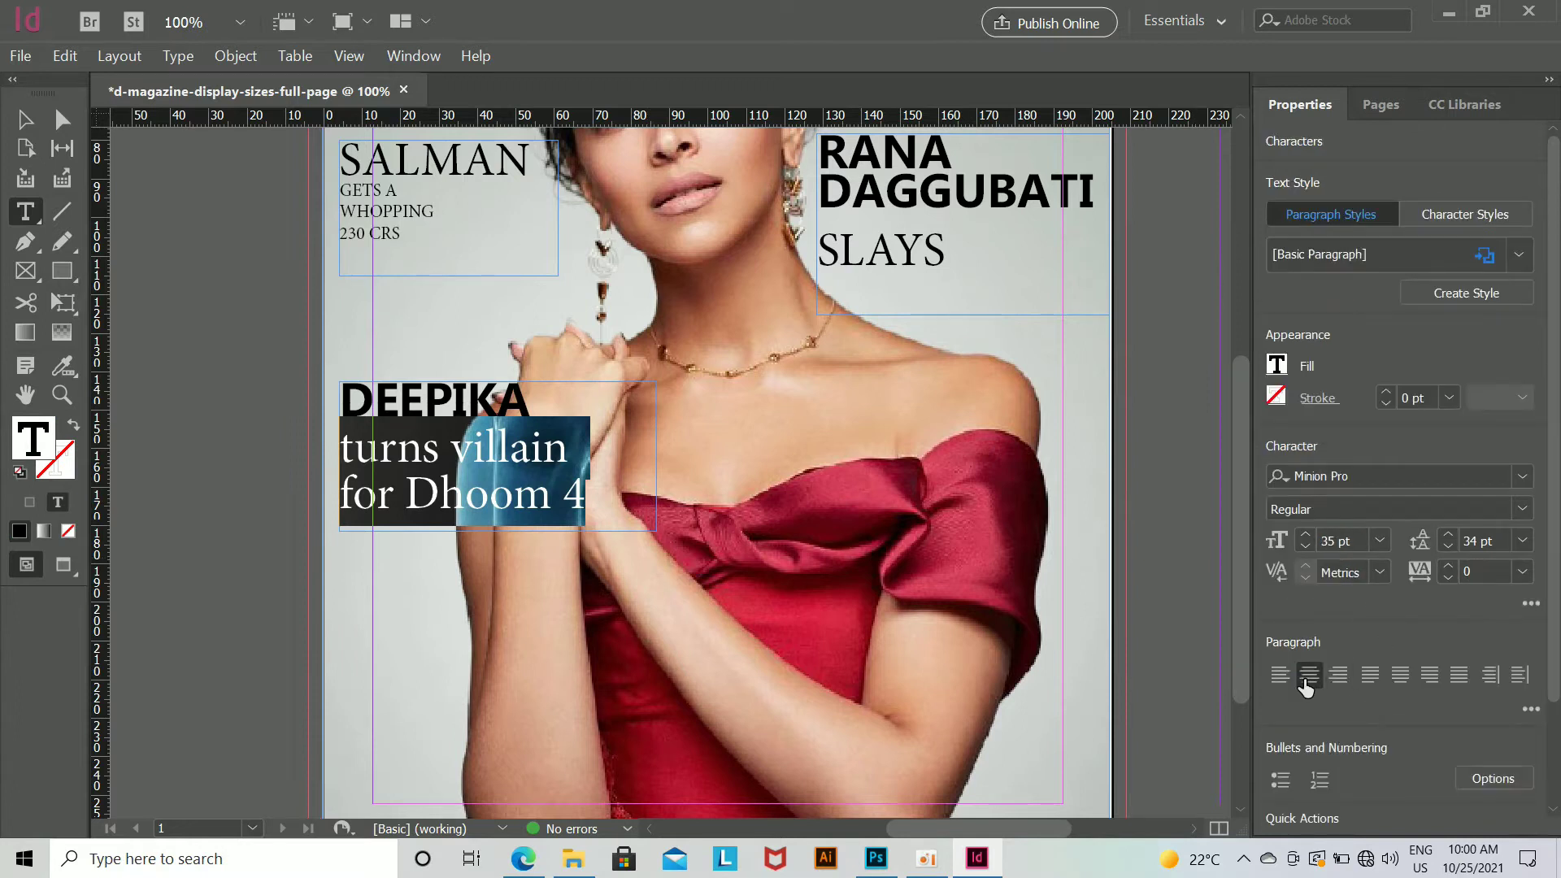
{"action": "left_click", "coordinate": [1308, 679]}
{"action": "left_click", "coordinate": [1339, 679]}
{"action": "left_click", "coordinate": [1278, 678]}
{"action": "left_click", "coordinate": [1446, 550]}
{"action": "left_click", "coordinate": [1446, 550]}
{"action": "left_click", "coordinate": [1446, 549]}
{"action": "left_click", "coordinate": [1445, 550]}
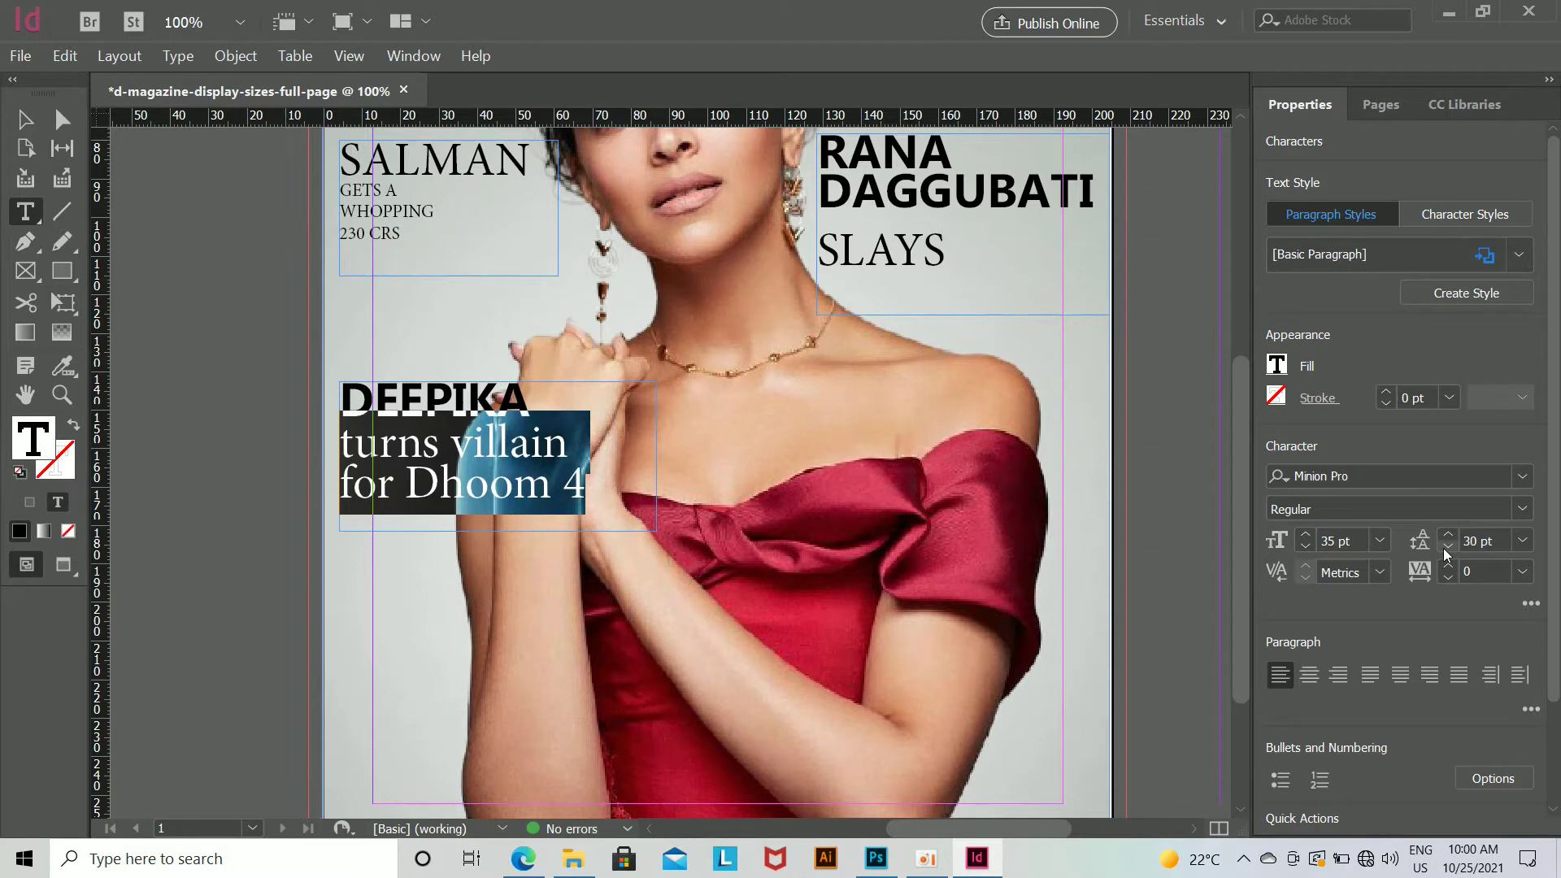
{"action": "left_click", "coordinate": [1277, 542]}
{"action": "scroll", "coordinate": [1412, 616], "scroll_direction": "down", "scroll_amount": 3}
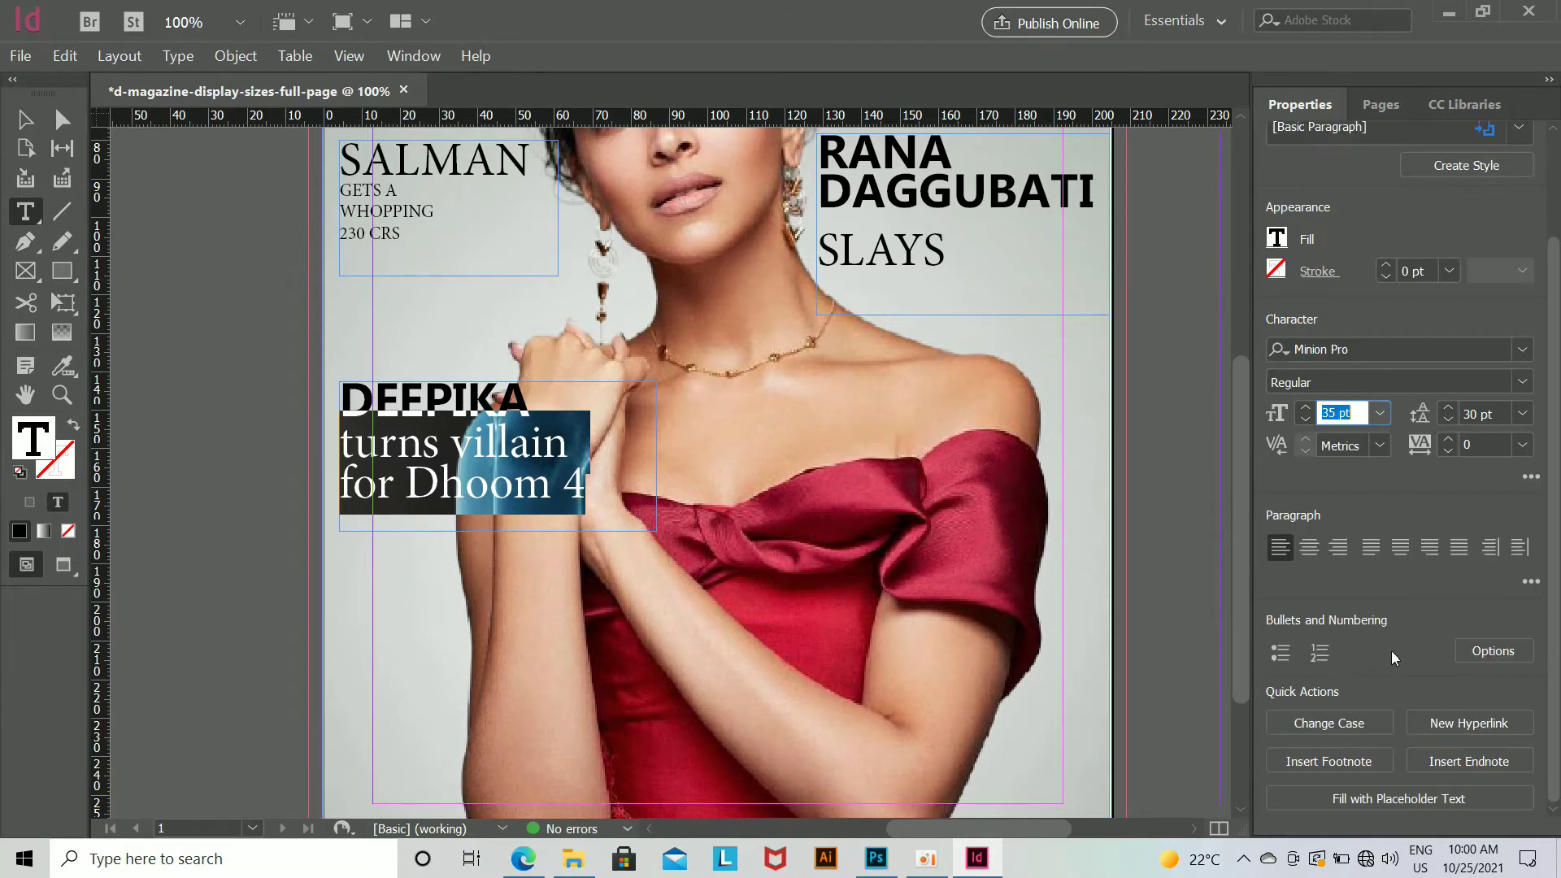
{"action": "scroll", "coordinate": [1401, 268], "scroll_direction": "up", "scroll_amount": 3}
{"action": "left_click", "coordinate": [25, 147]}
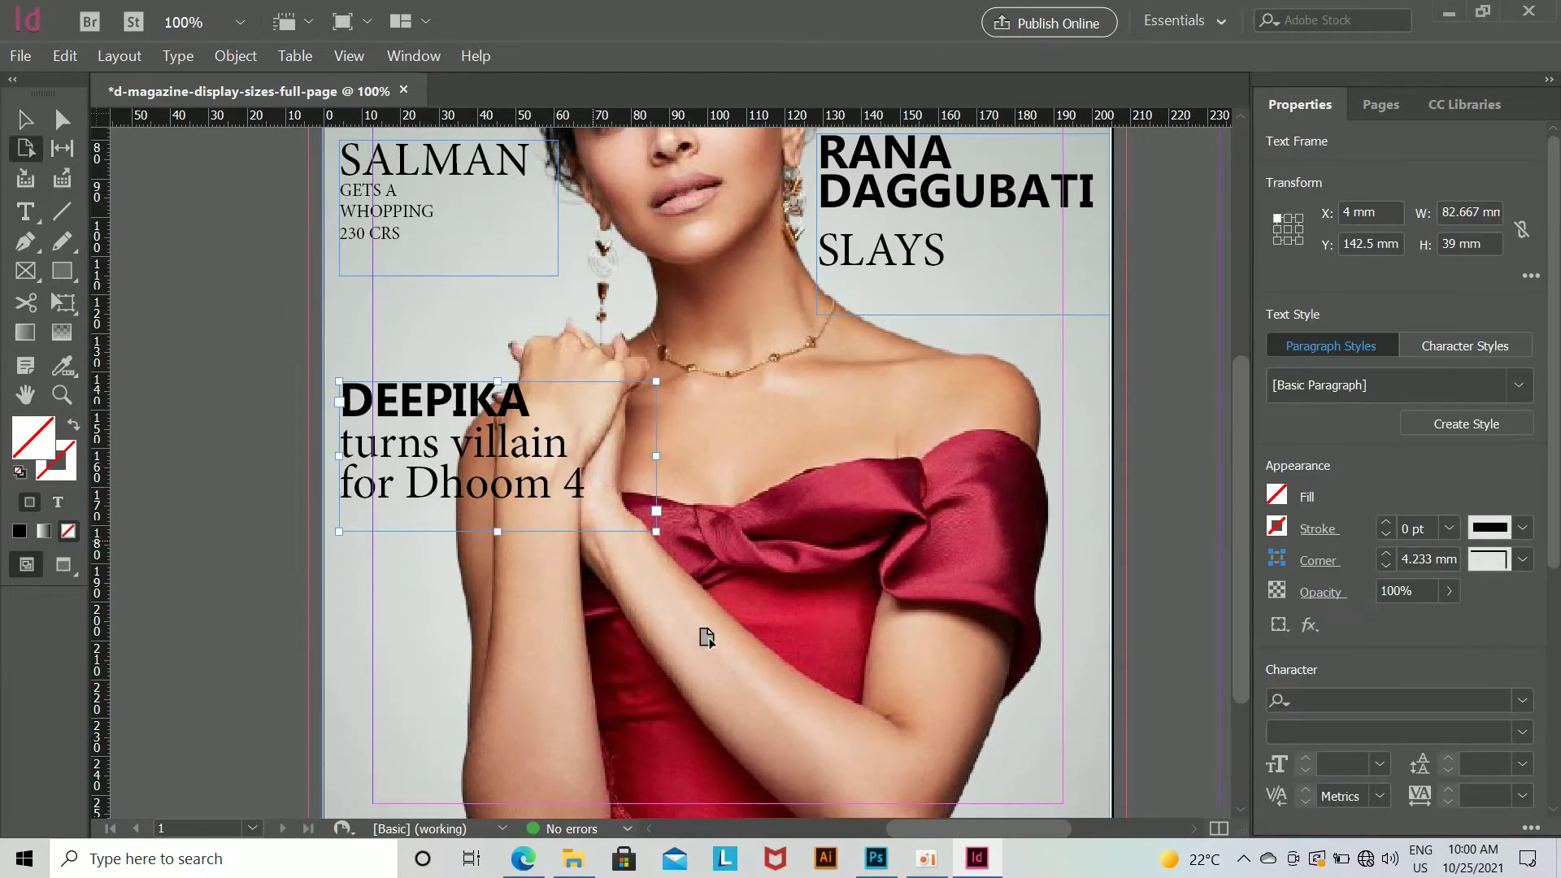
Step: Shrink the DEEPIKA text frame to 72 by 33.667 mm and shorten the SALMAN and RANA DAGGUBATI frames closer to their text
{"action": "key", "text": "v"}
{"action": "left_click_drag", "start_coordinate": [653, 458], "coordinate": [616, 458]}
{"action": "left_click_drag", "start_coordinate": [477, 531], "coordinate": [477, 510]}
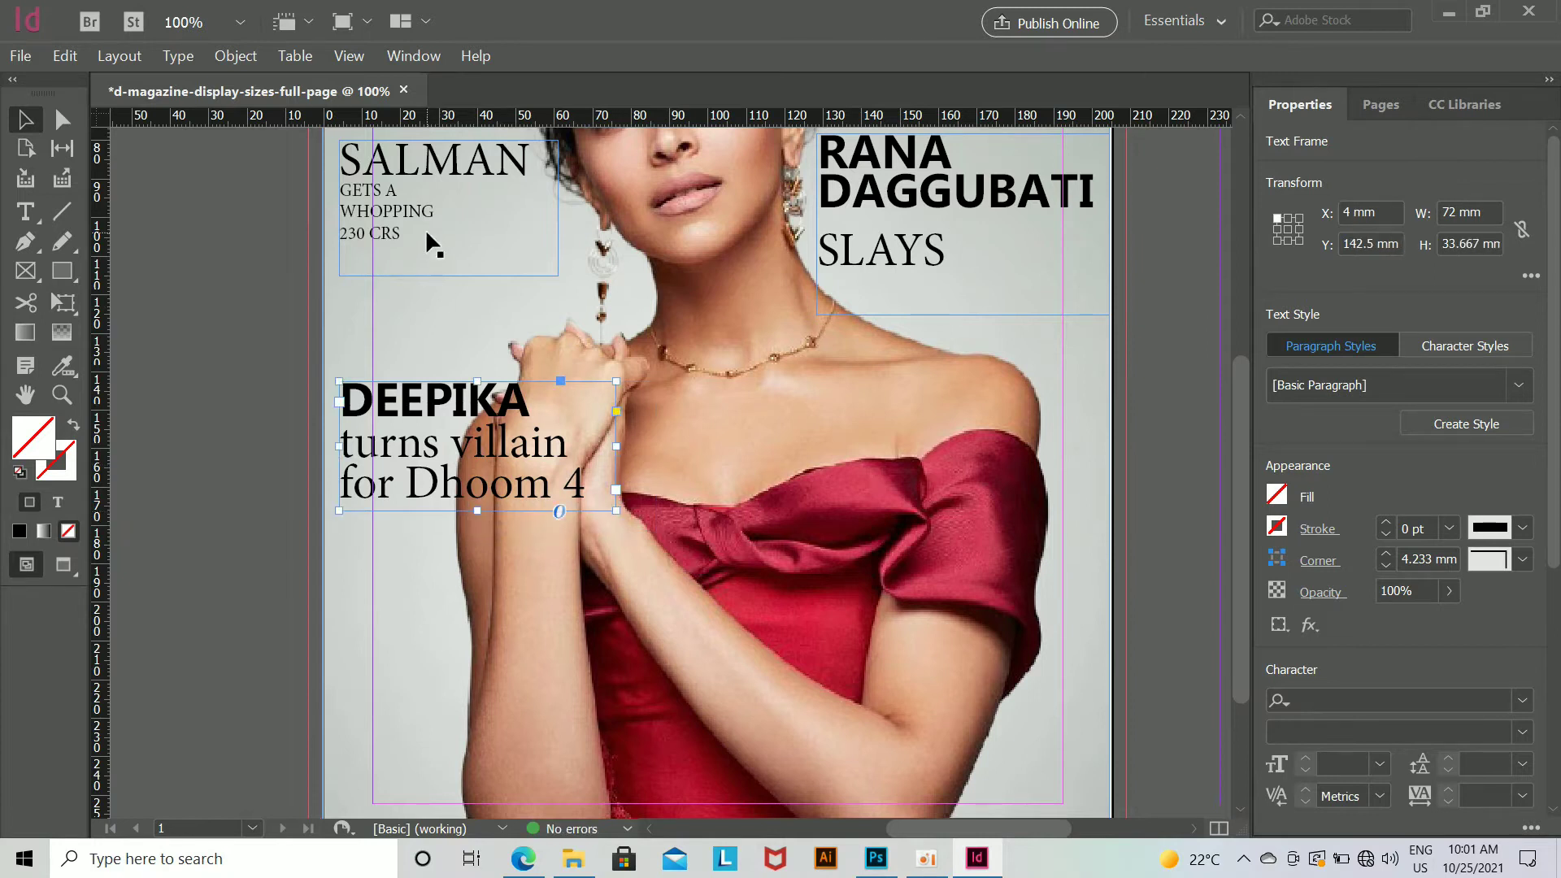
{"action": "left_click", "coordinate": [428, 242]}
{"action": "left_click_drag", "start_coordinate": [448, 276], "coordinate": [448, 246]}
{"action": "left_click", "coordinate": [963, 315]}
{"action": "left_click_drag", "start_coordinate": [963, 316], "coordinate": [963, 275]}
{"action": "key", "text": "ctrl+minus"}
{"action": "key", "text": "ctrl+minus"}
{"action": "key", "text": "ctrl+minus"}
{"action": "left_click", "coordinate": [1144, 561]}
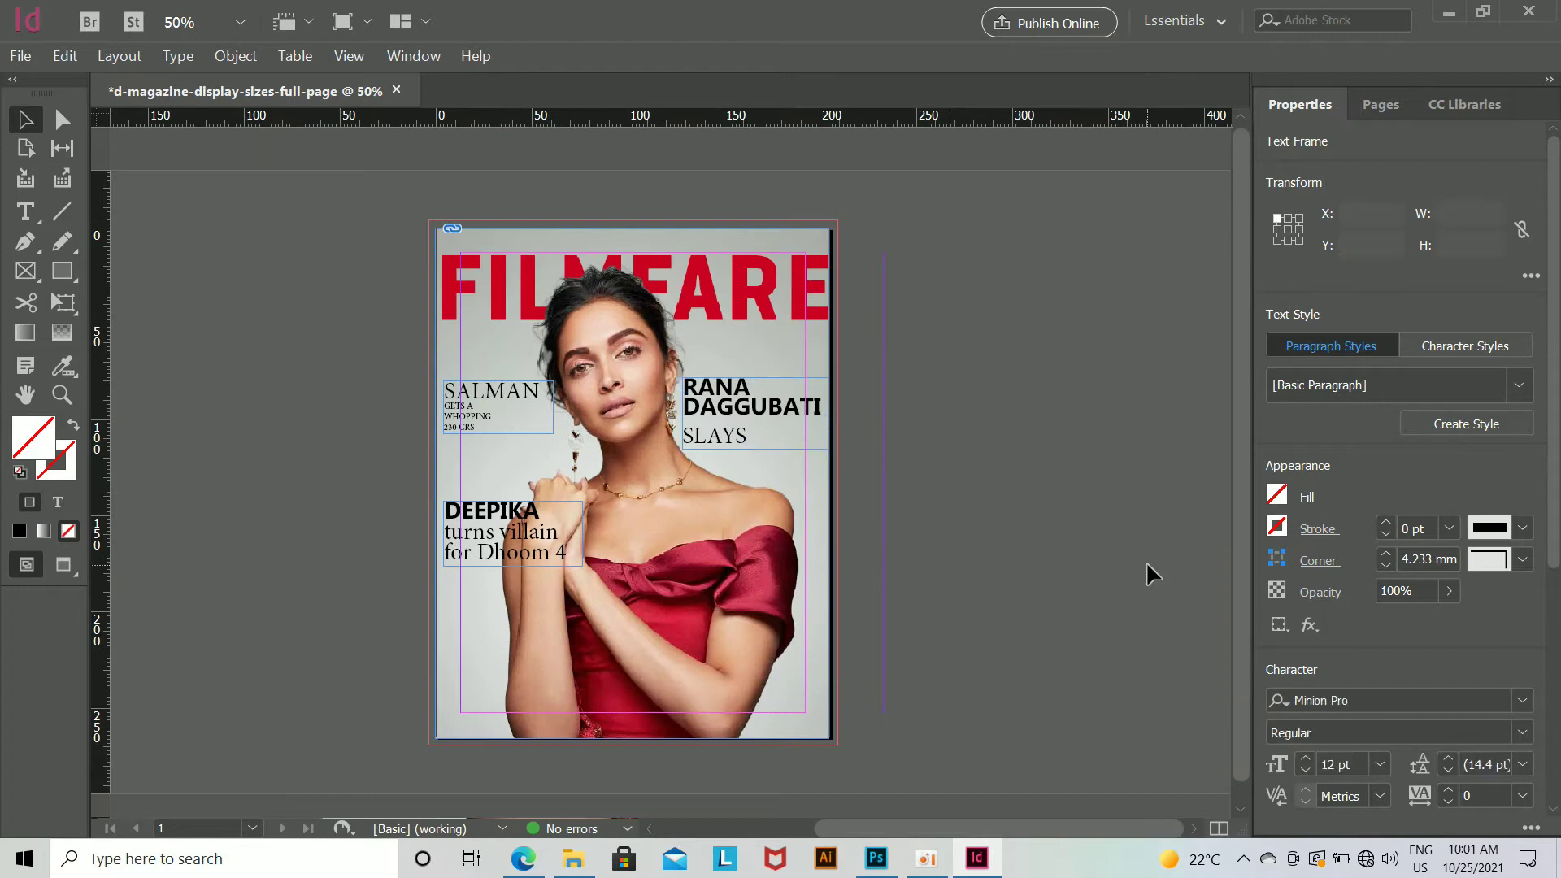
Step: Try to tighten the tracking of the word SLAYS under RANA DAGGUBATI
{"action": "key", "text": "ctrl+1"}
{"action": "left_click", "coordinate": [25, 211]}
{"action": "left_click_drag", "start_coordinate": [696, 395], "coordinate": [841, 407]}
{"action": "left_click", "coordinate": [1448, 578]}
{"action": "left_click_drag", "start_coordinate": [690, 331], "coordinate": [853, 407]}
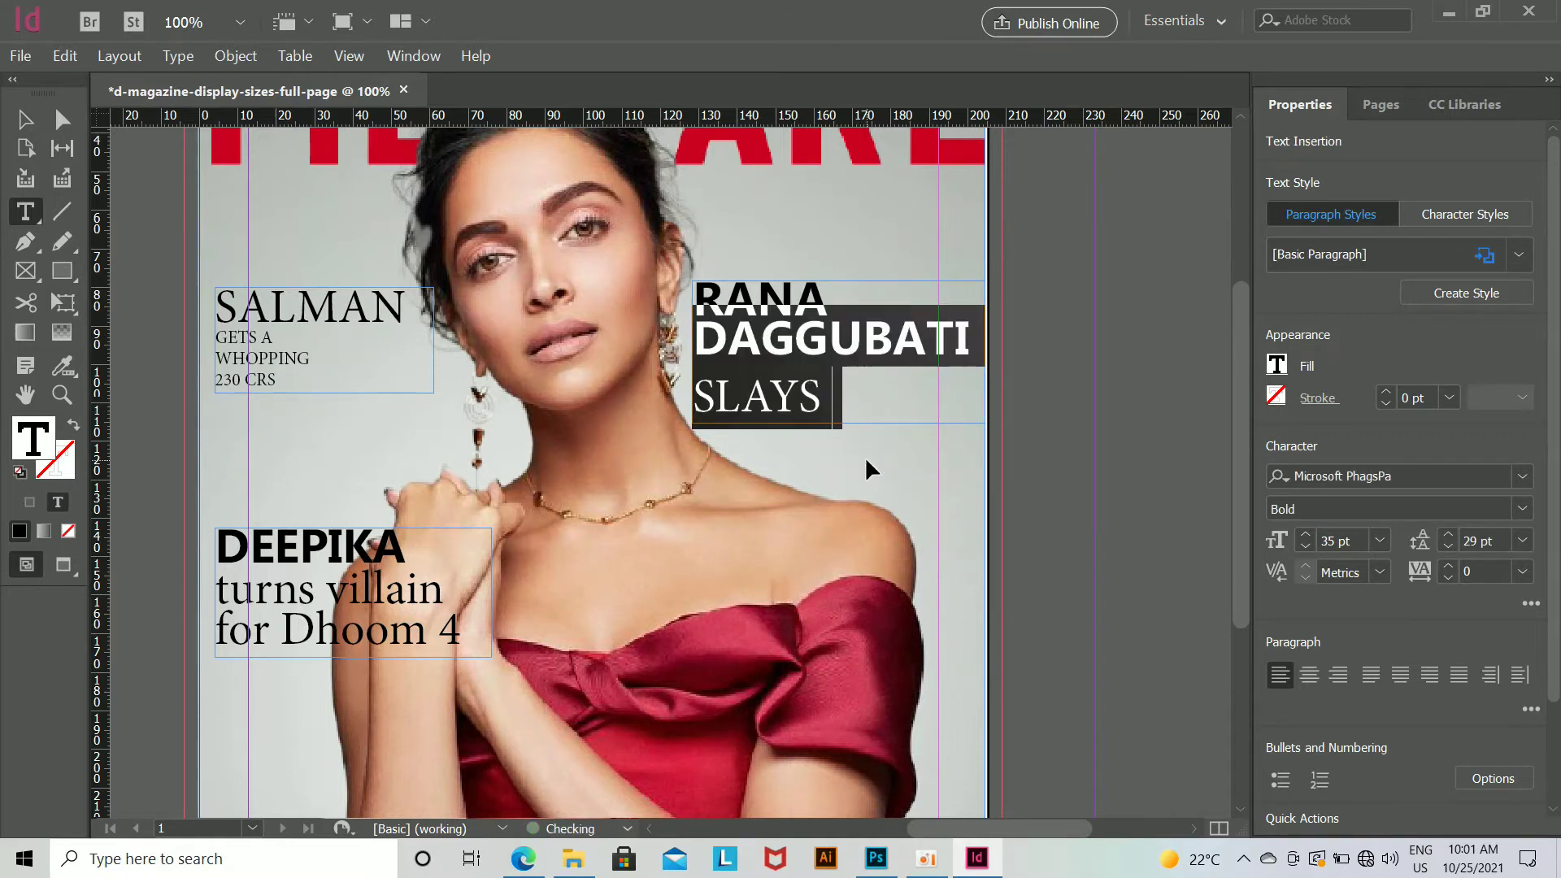
{"action": "key", "text": "Escape"}
{"action": "left_click", "coordinate": [1097, 515]}
Step: Switch to Photoshop and copy the "SHRUTI HAASAN in a sexy avatar" text from the cover-lines document
{"action": "key", "text": "ctrl+minus"}
{"action": "key", "text": "ctrl+minus"}
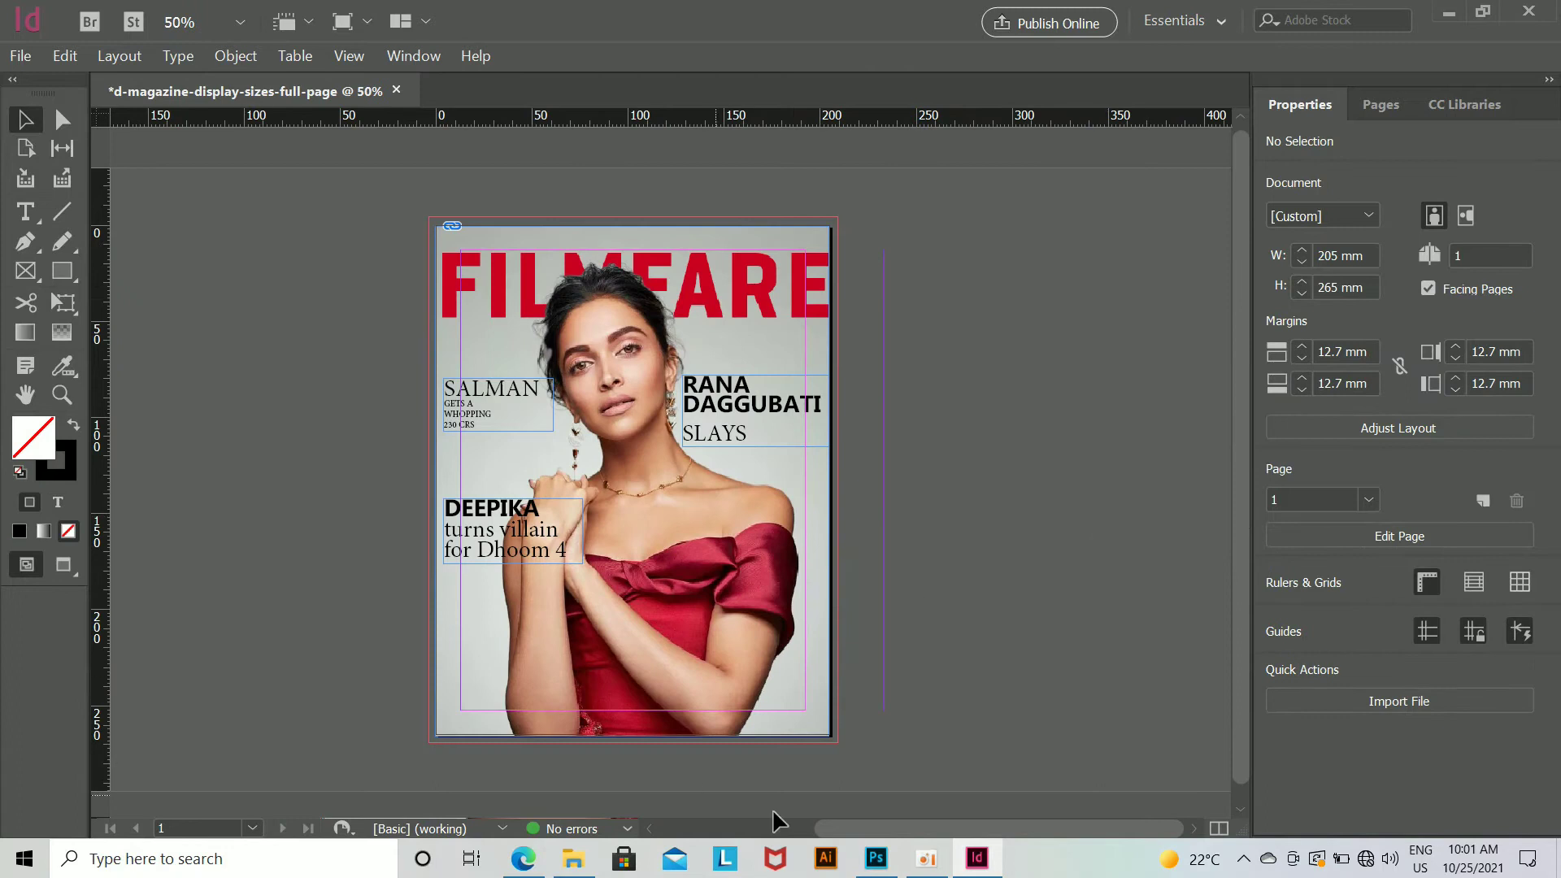
{"action": "left_click", "coordinate": [876, 858]}
{"action": "left_click", "coordinate": [796, 534]}
{"action": "double_click", "coordinate": [797, 534]}
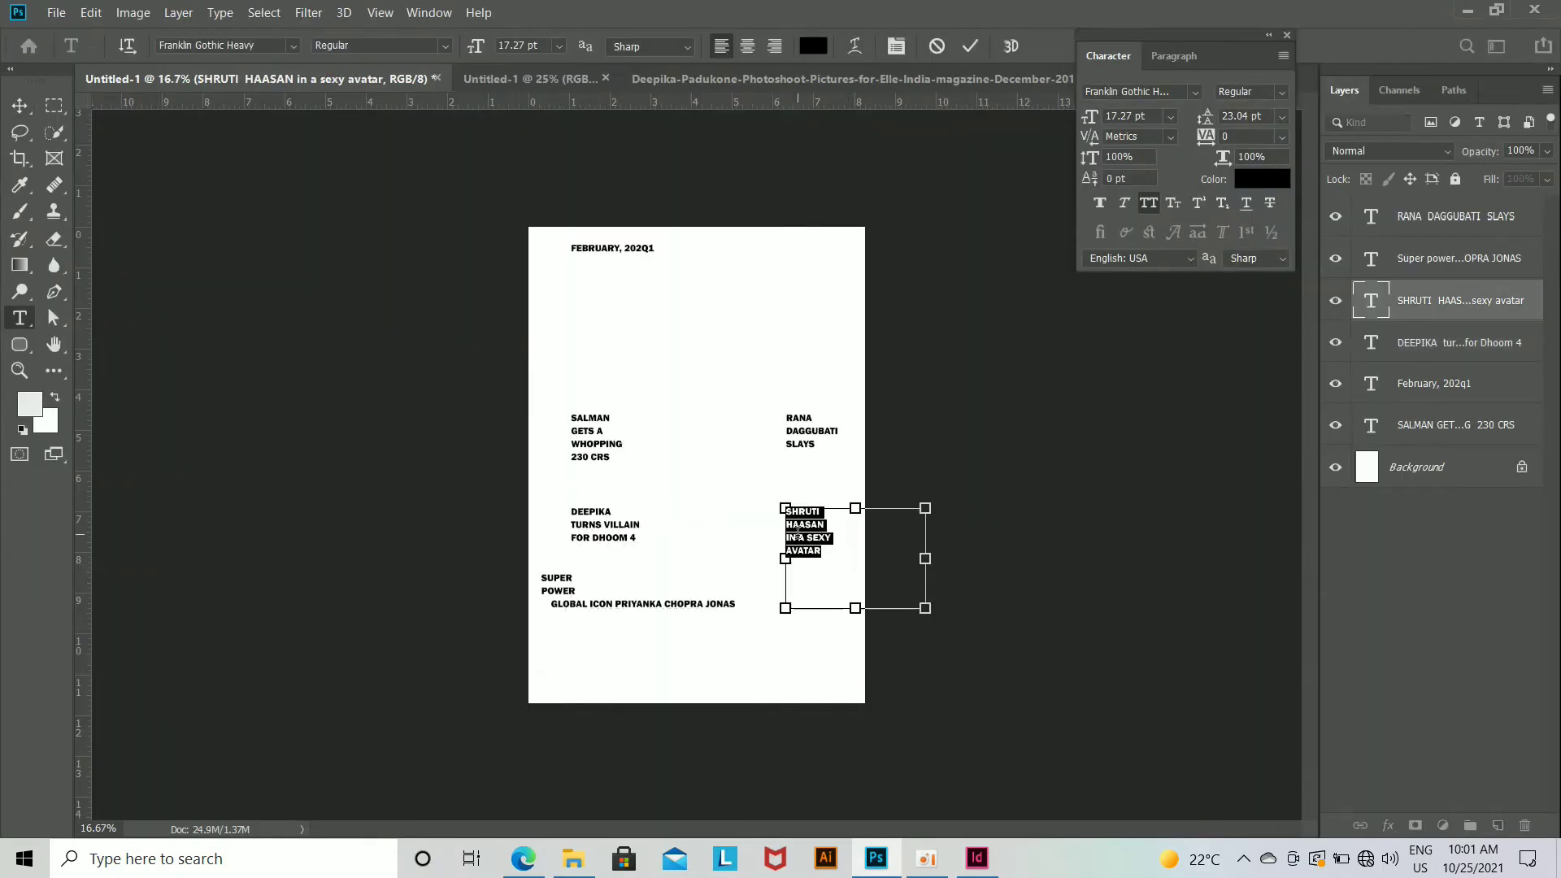
Step: Return to InDesign and duplicate the DEEPIKA text frame straight across the page, at X 120.3 mm, Y 142.5 mm
{"action": "left_click", "coordinate": [986, 858]}
{"action": "left_click_drag", "start_coordinate": [539, 537], "coordinate": [762, 537]}
{"action": "double_click", "coordinate": [750, 538]}
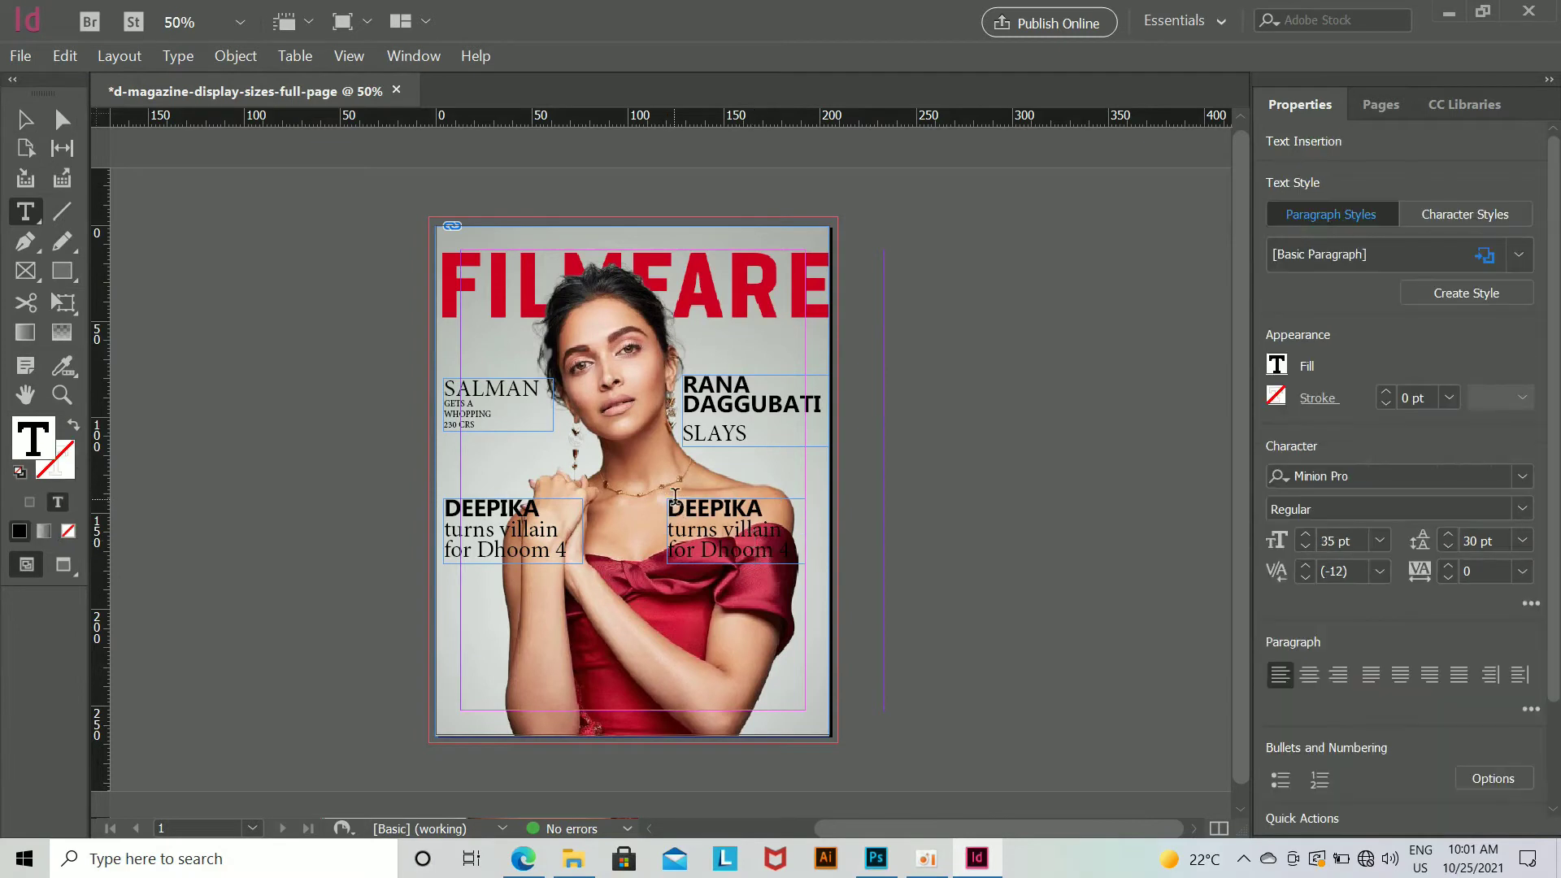
Step: Replace the duplicate's text with the copied "SHRUTI HAASAN in a sexy avatar" and enlarge its frame to 80.7 by 60.5 mm
{"action": "left_click_drag", "start_coordinate": [668, 502], "coordinate": [794, 556]}
{"action": "key", "text": "ctrl+v"}
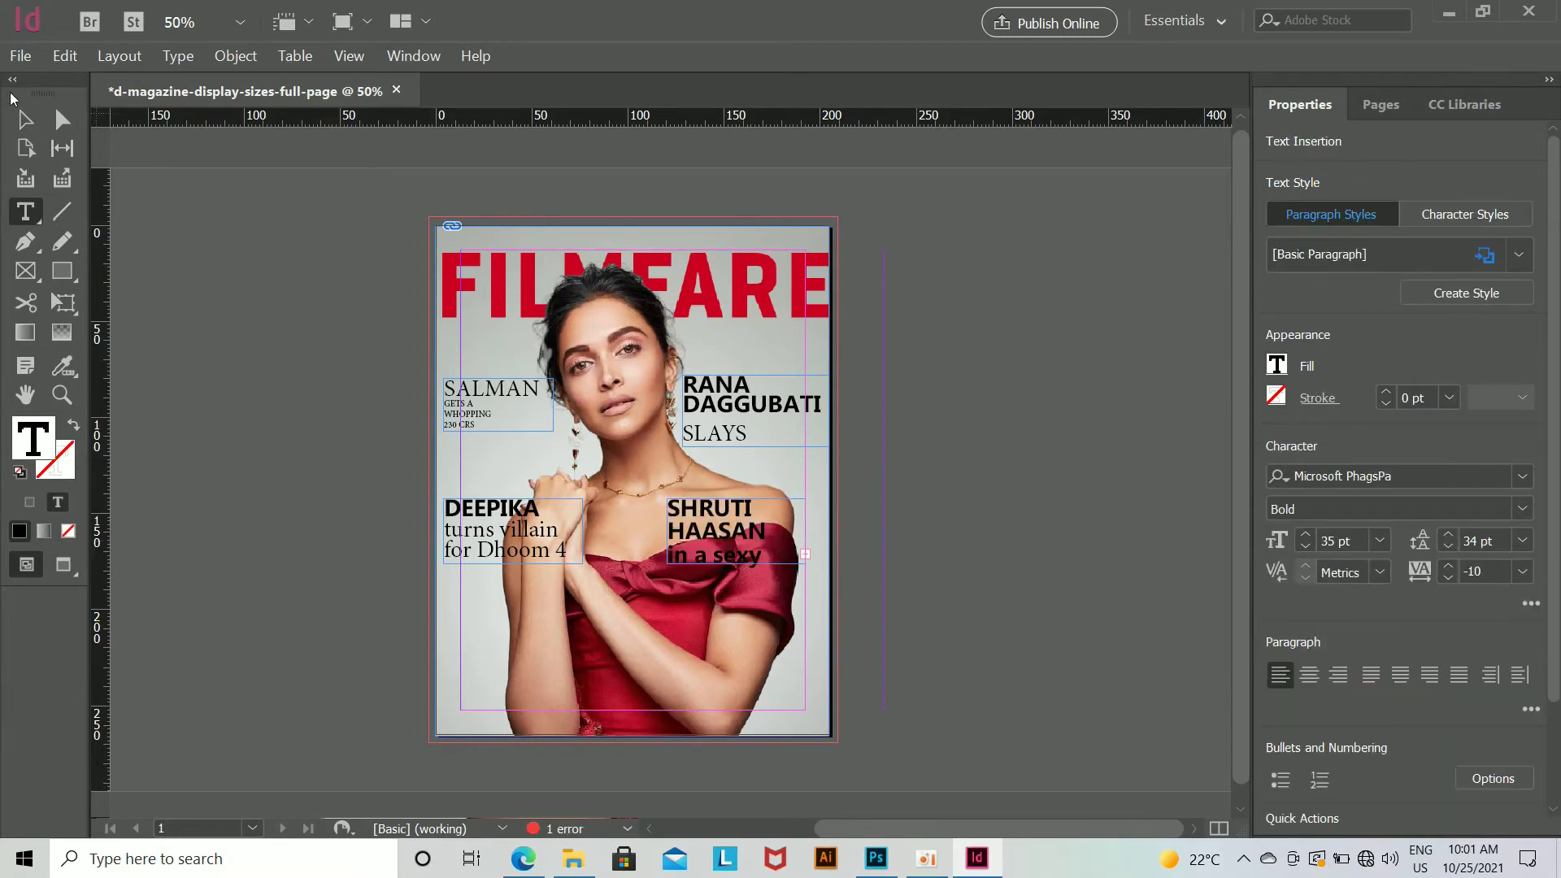
{"action": "left_click", "coordinate": [24, 120]}
{"action": "mouse_move", "coordinate": [804, 531]}
{"action": "left_mouse_down"}
{"action": "mouse_move", "coordinate": [842, 532]}
{"action": "mouse_move", "coordinate": [822, 530]}
{"action": "left_mouse_up"}
{"action": "left_click_drag", "start_coordinate": [746, 565], "coordinate": [746, 616]}
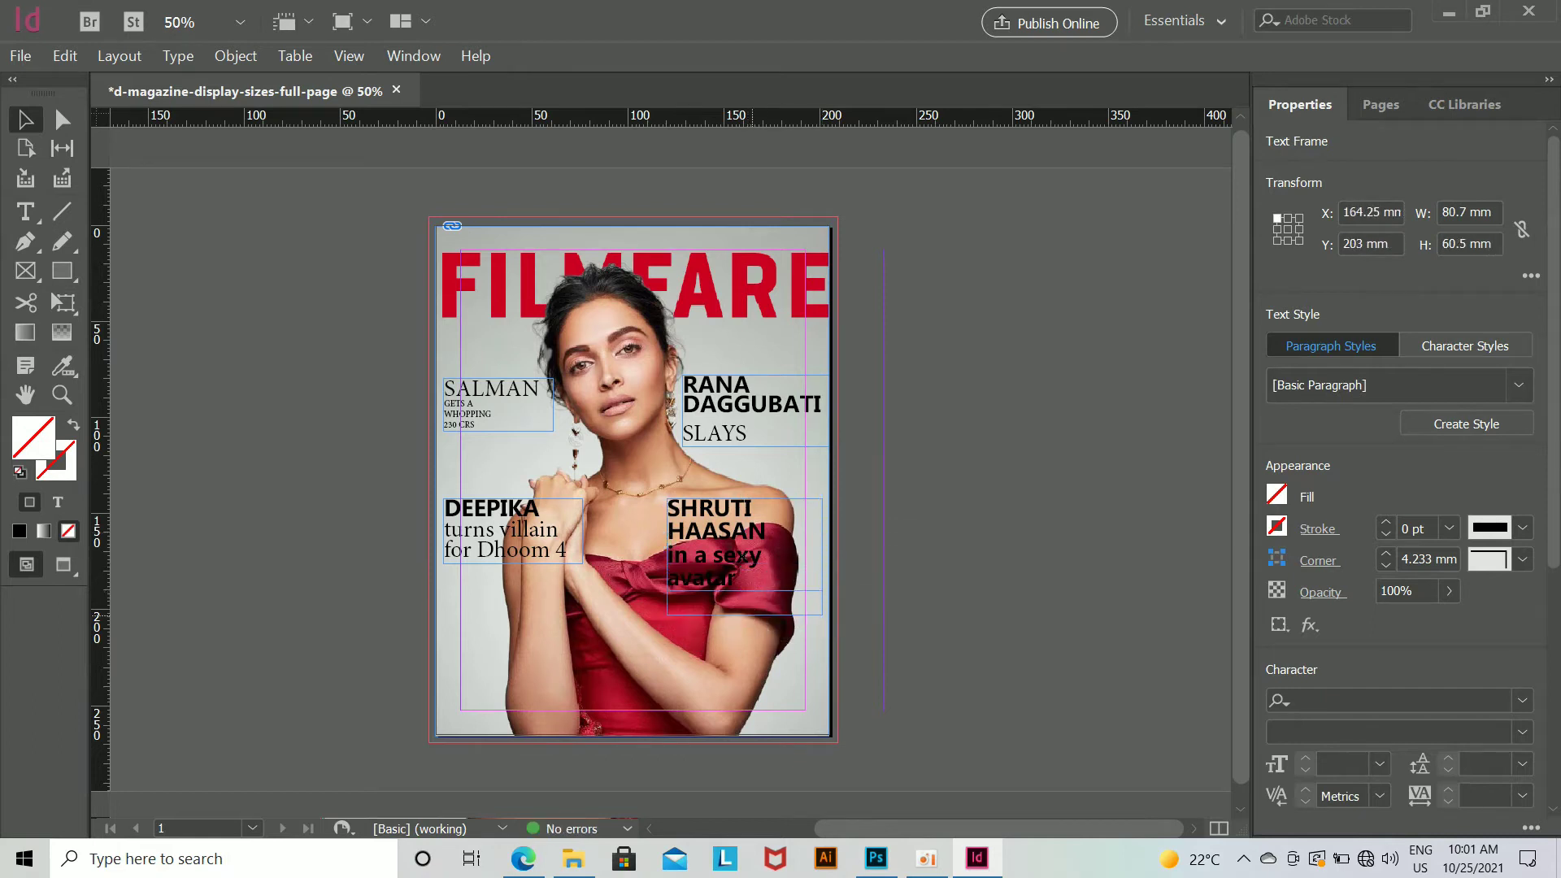
{"action": "left_click", "coordinate": [876, 860]}
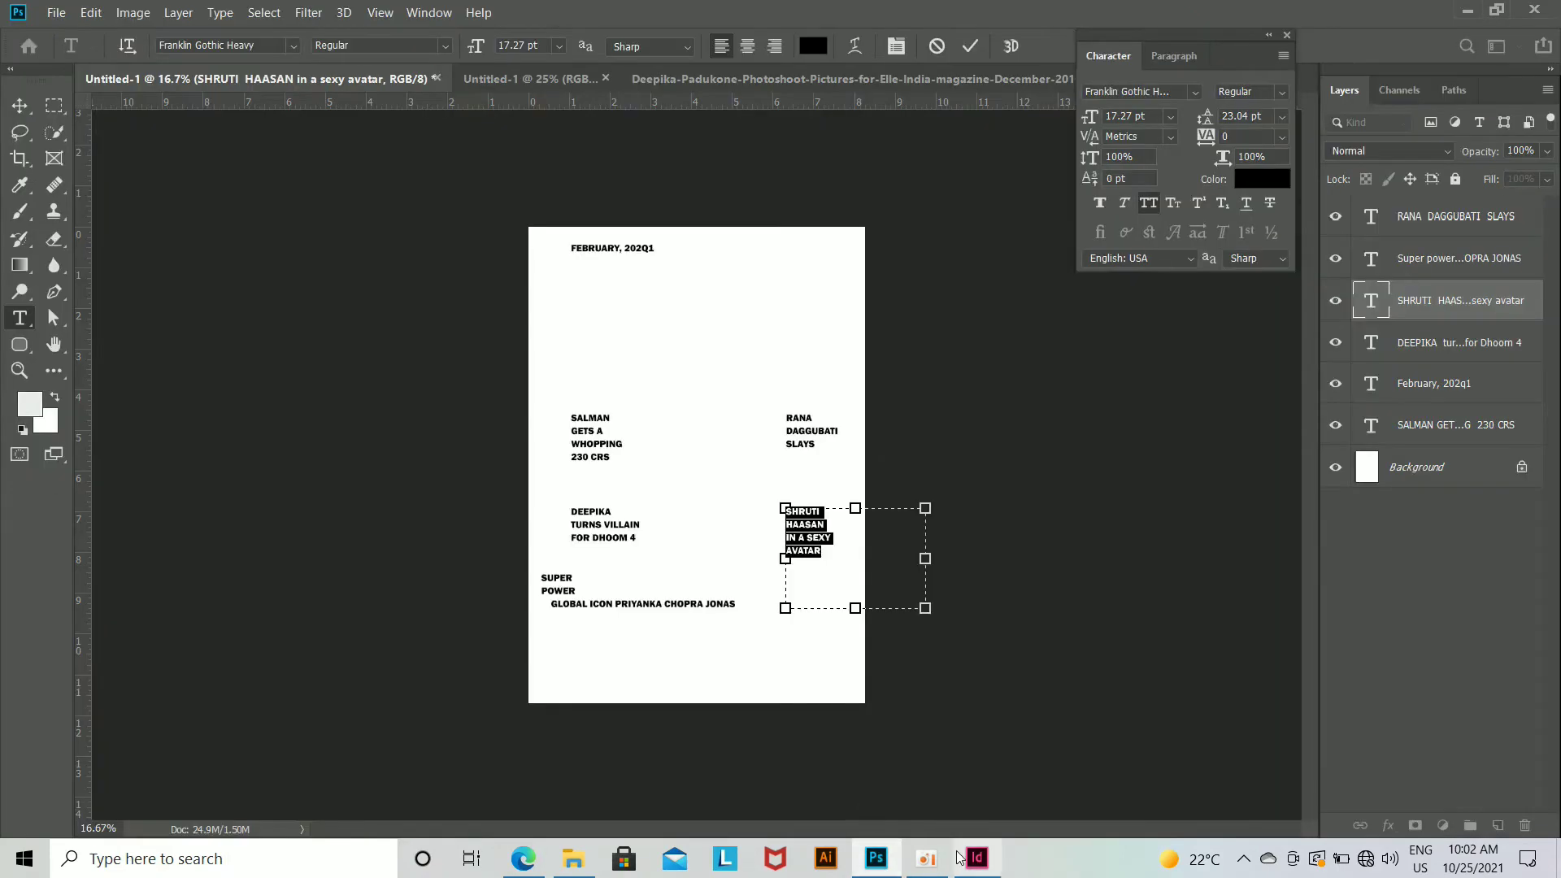
{"action": "left_click", "coordinate": [976, 859]}
Step: Try centre and right alignment on the SHRUTI HAASAN cover line and return it to left alignment
{"action": "key", "text": "ctrl+equal"}
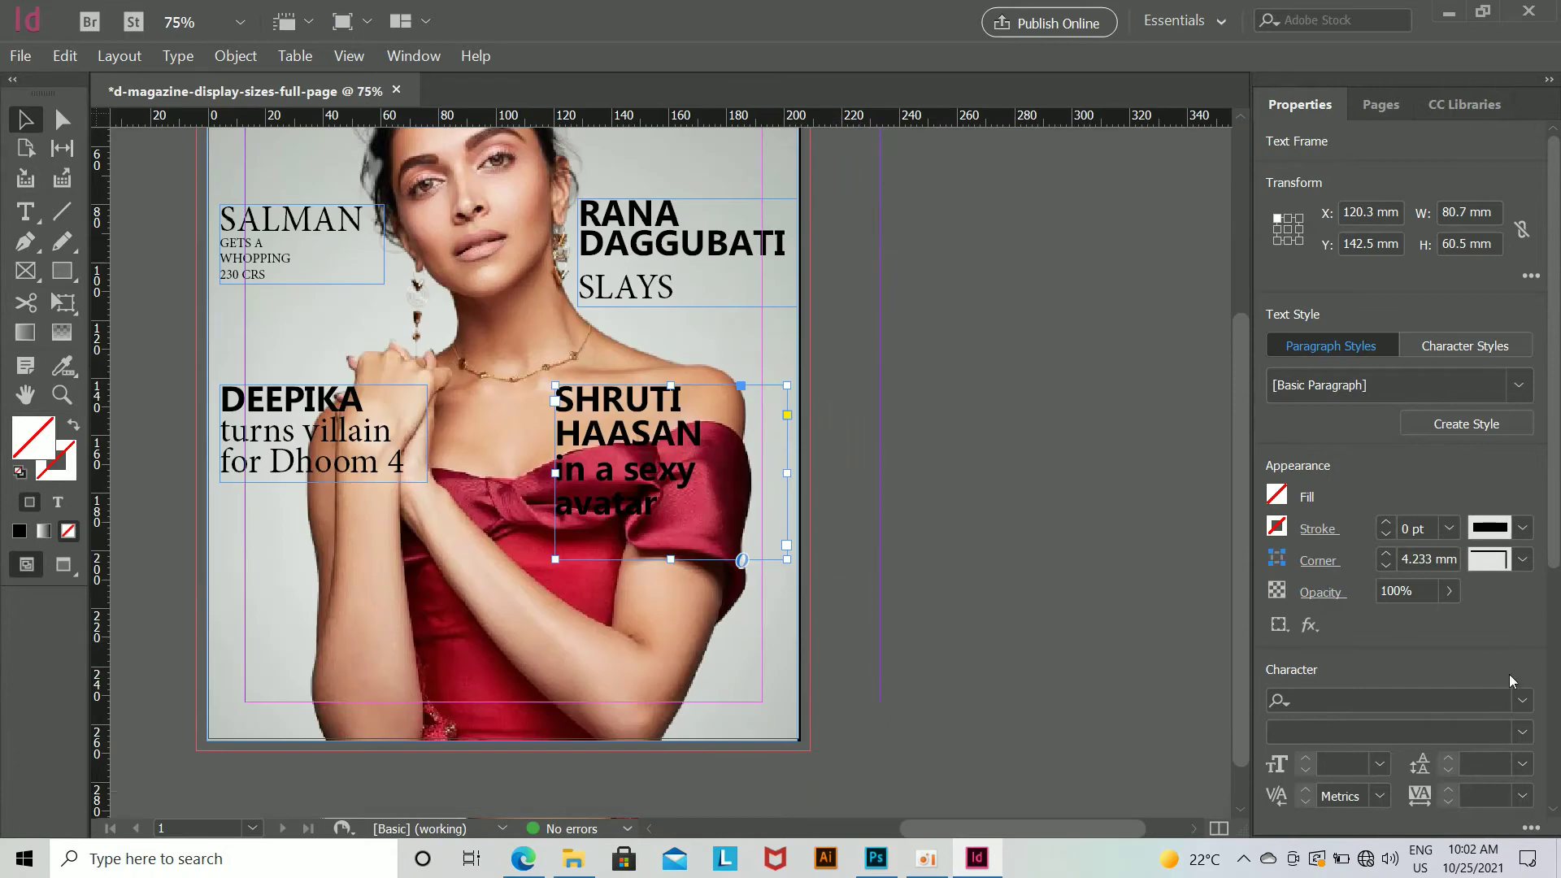
{"action": "scroll", "coordinate": [1510, 681], "scroll_direction": "down", "scroll_amount": 5}
{"action": "left_click", "coordinate": [25, 212]}
{"action": "left_click_drag", "start_coordinate": [560, 399], "coordinate": [730, 532]}
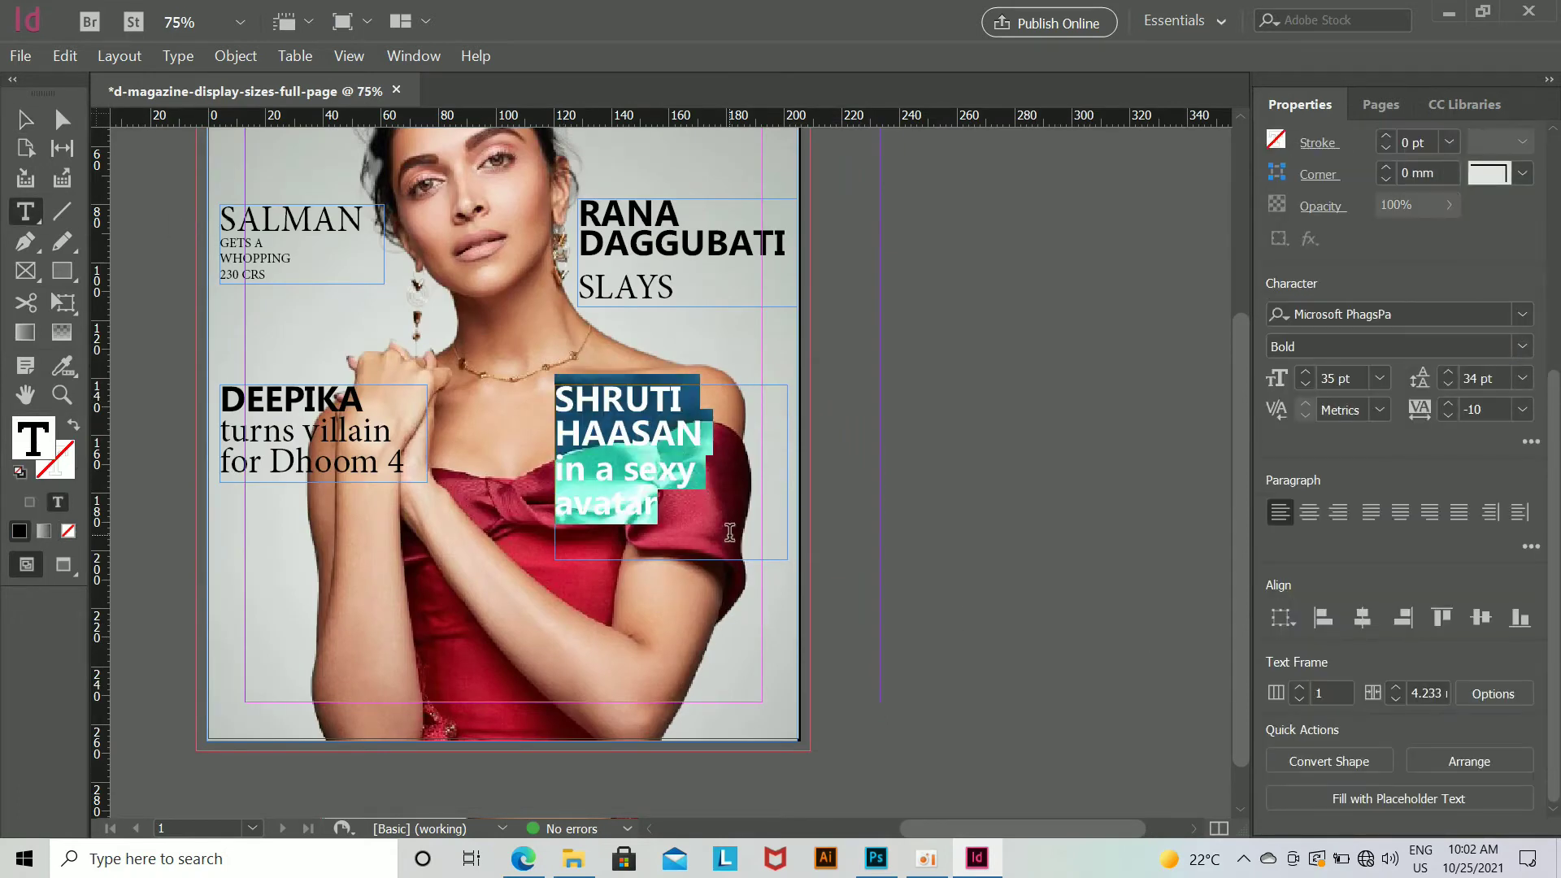
{"action": "left_click", "coordinate": [1309, 548]}
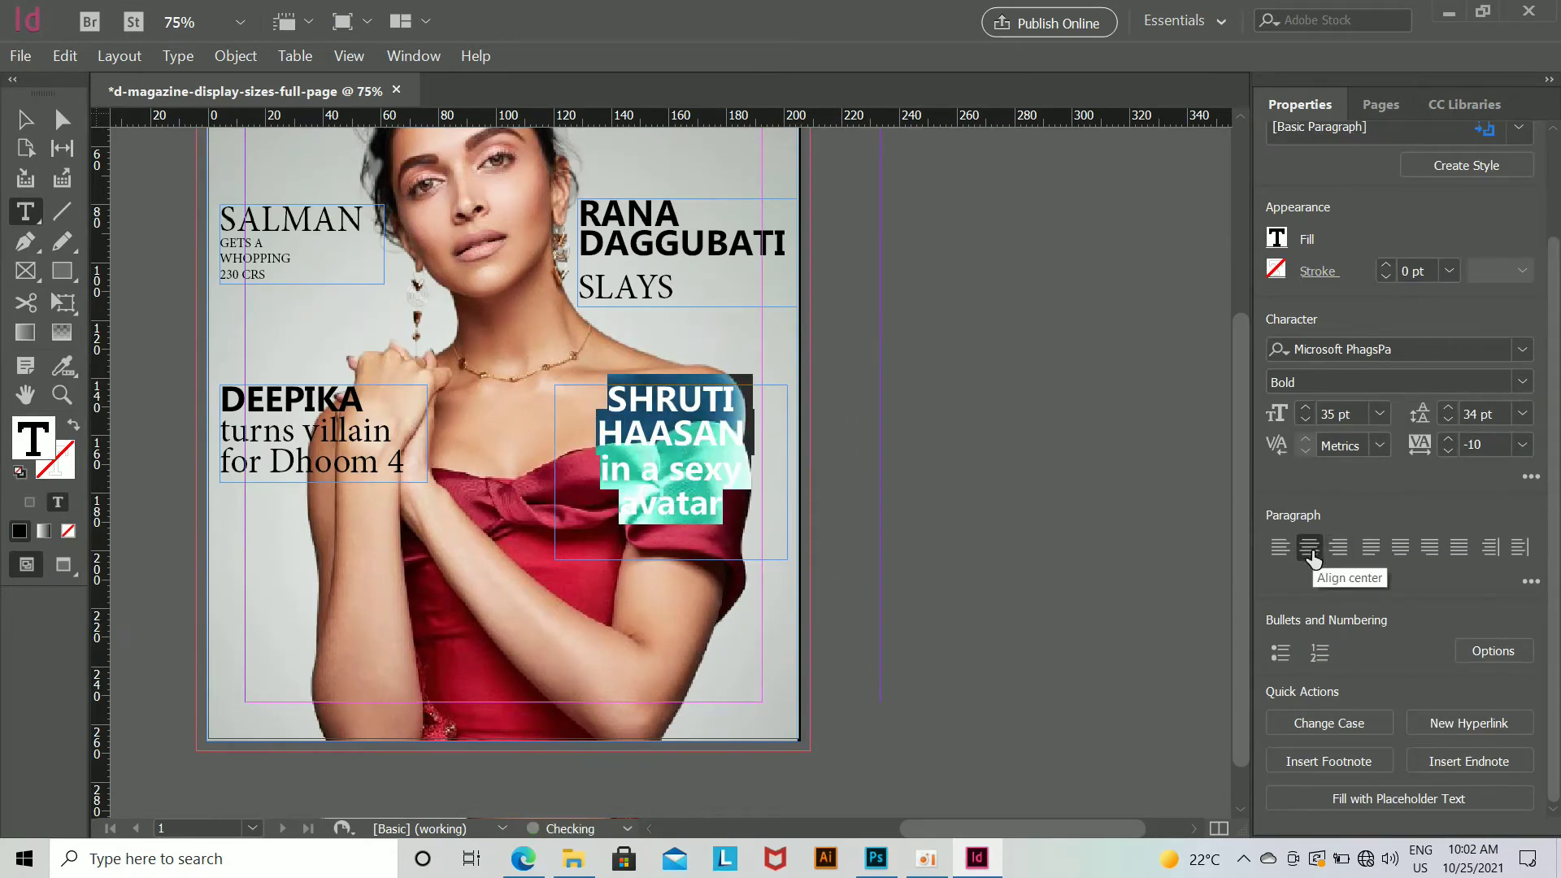
{"action": "left_click", "coordinate": [1338, 548]}
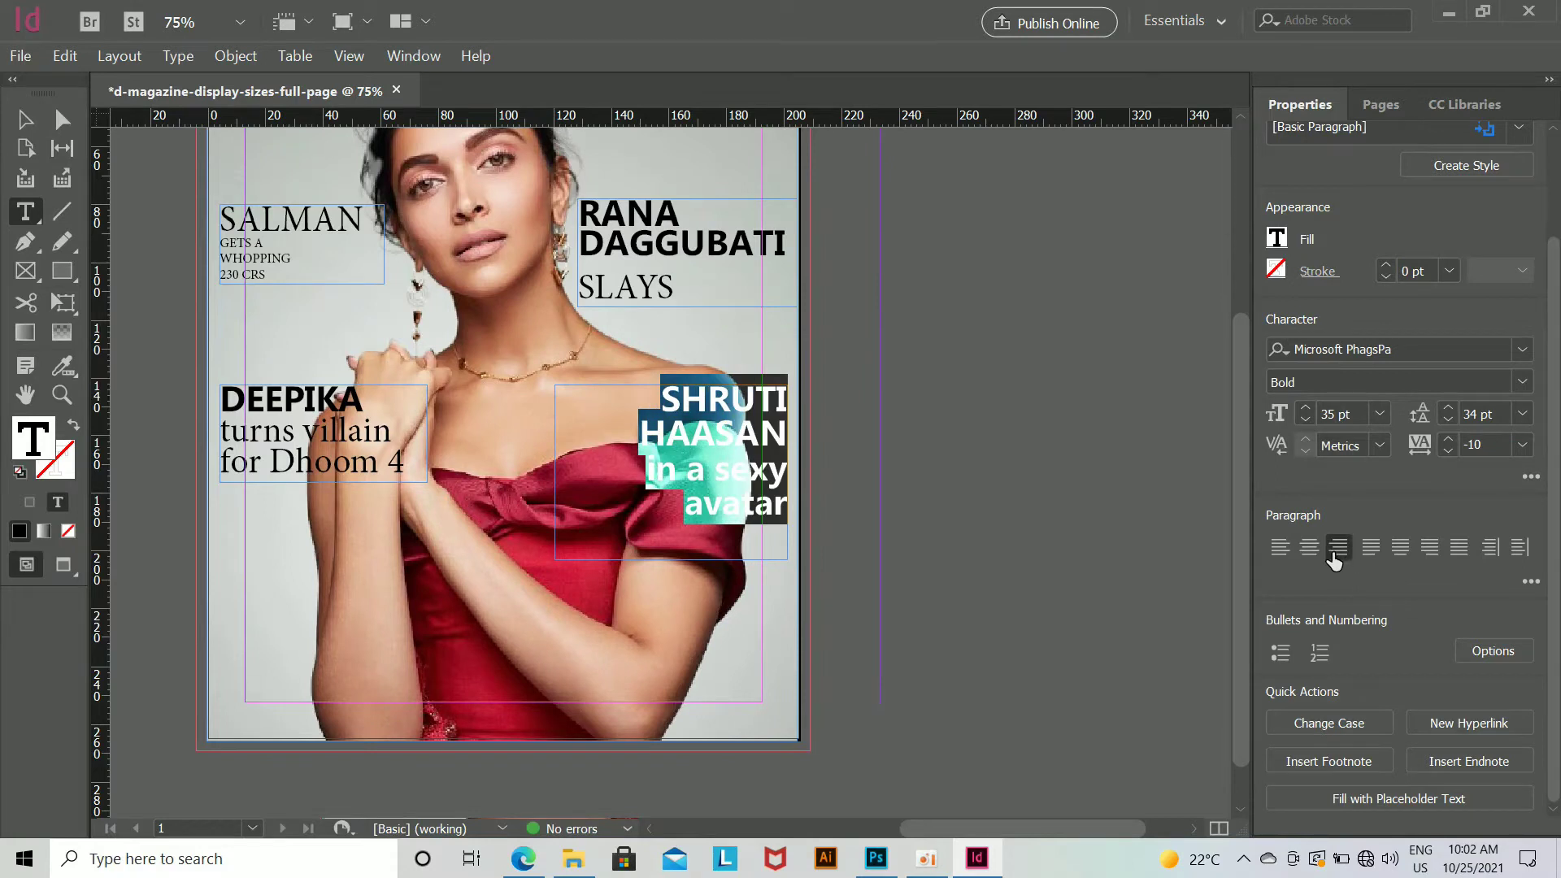
{"action": "left_click", "coordinate": [1280, 548]}
{"action": "left_click", "coordinate": [819, 430]}
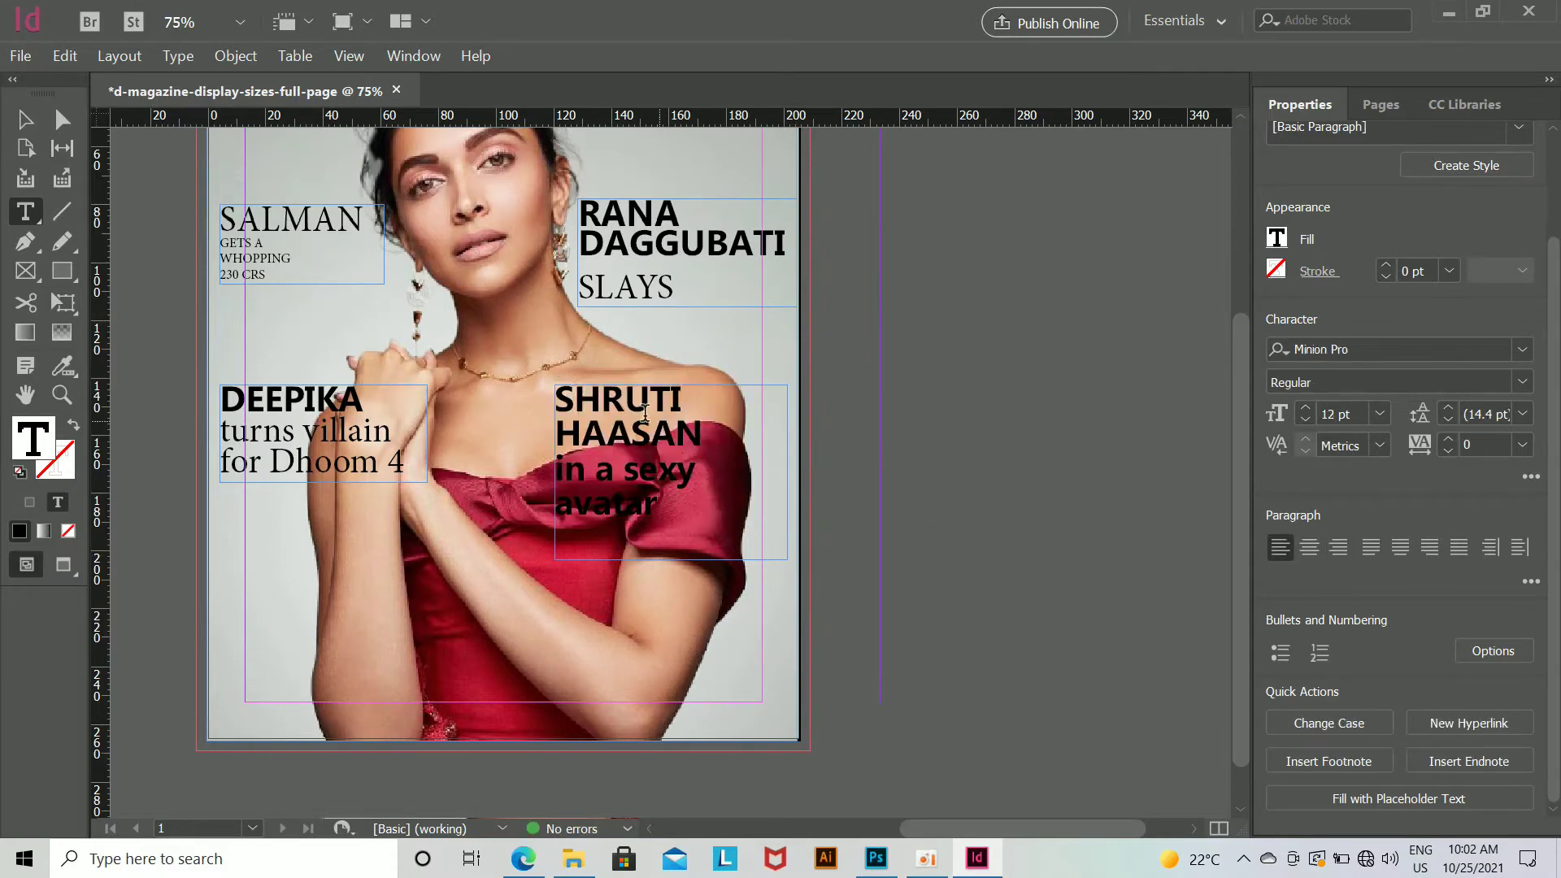
Step: Change the "in a sexy avatar" lines to the Regular style of Microsoft PhagsPa
{"action": "left_click_drag", "start_coordinate": [561, 459], "coordinate": [658, 508]}
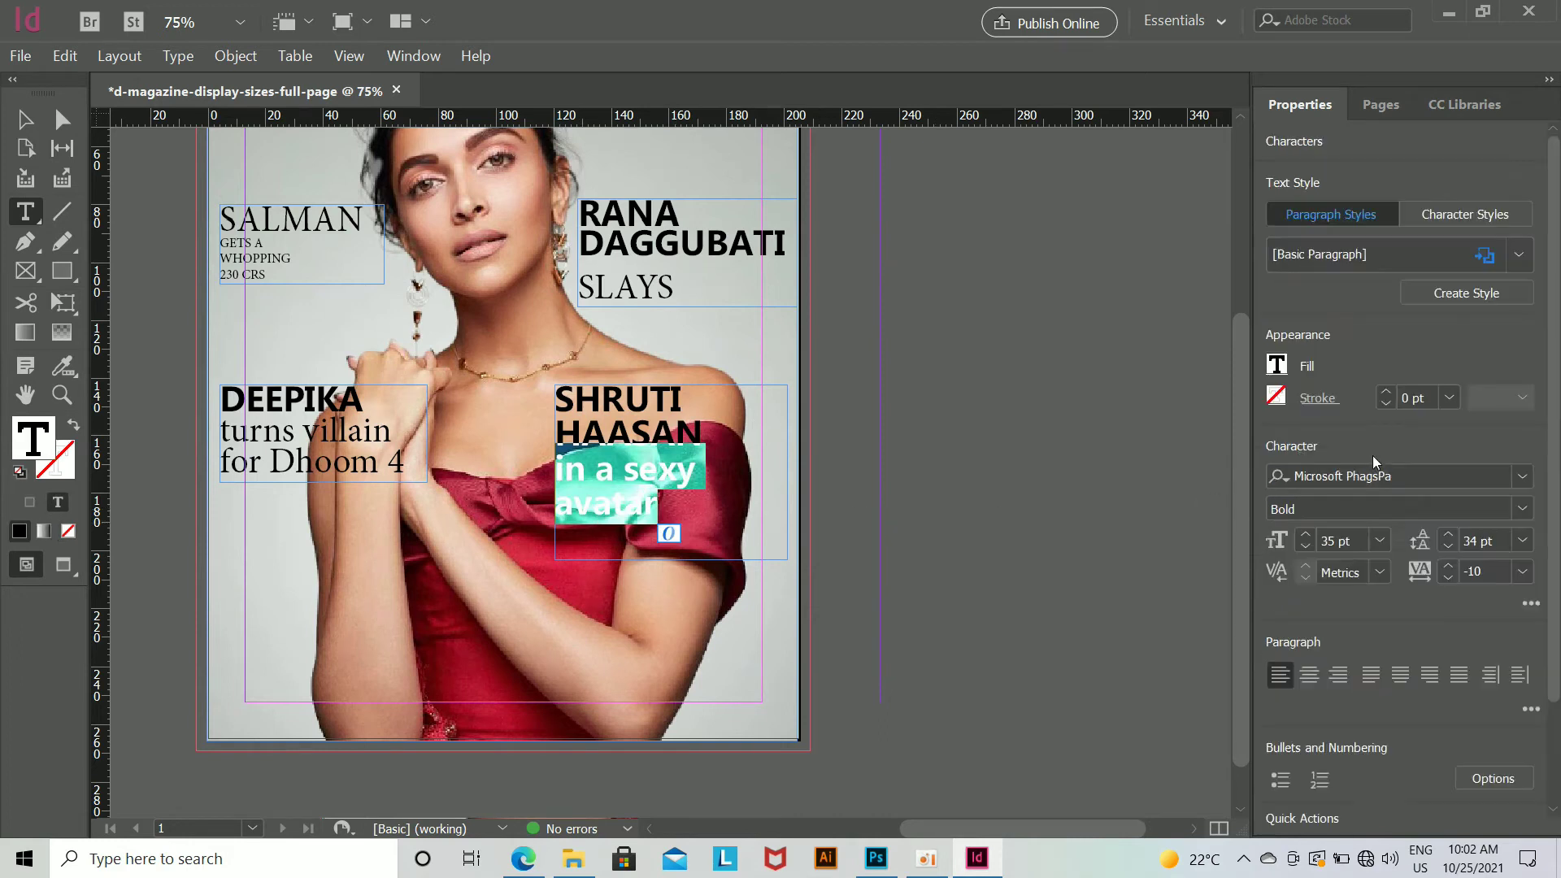
{"action": "left_click", "coordinate": [1522, 482]}
{"action": "left_click", "coordinate": [1522, 508]}
{"action": "left_click", "coordinate": [1522, 508]}
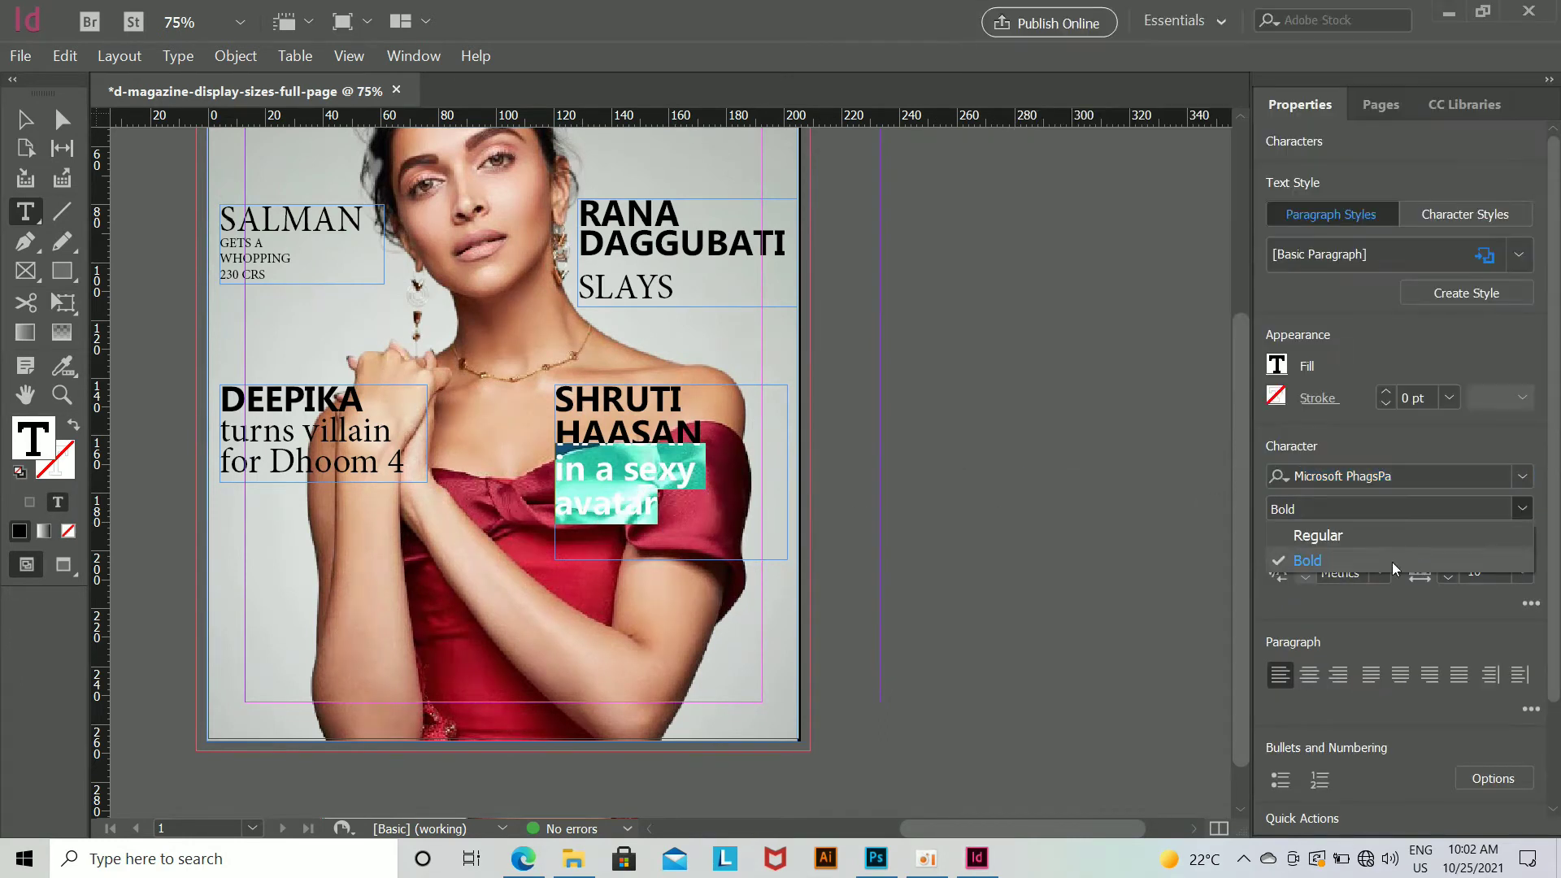
{"action": "left_click", "coordinate": [1391, 563]}
{"action": "key", "text": "Escape"}
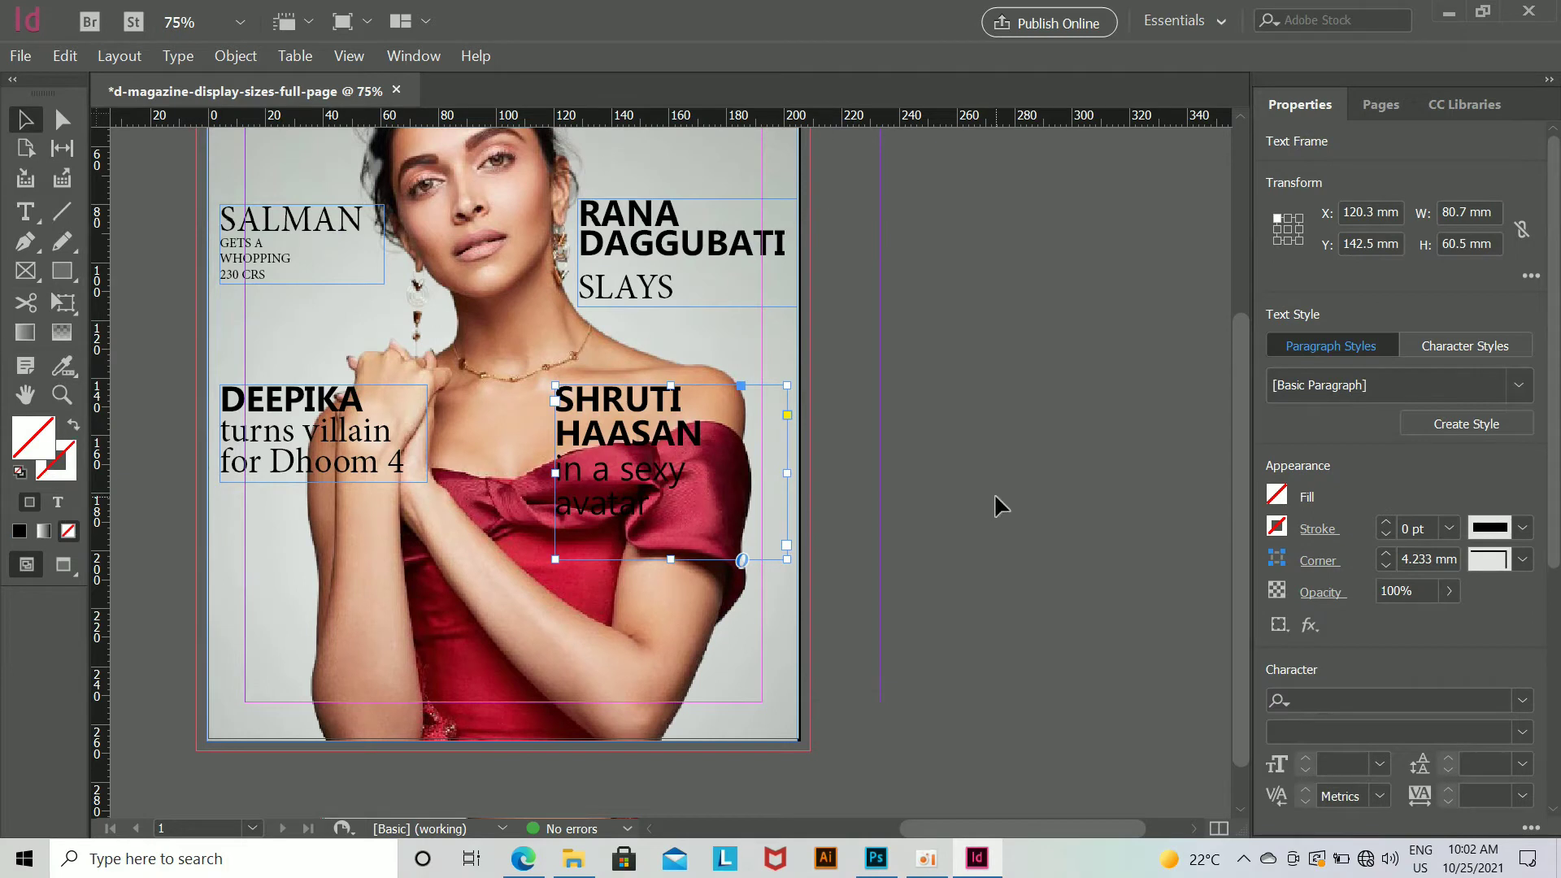
{"action": "left_click", "coordinate": [25, 213]}
{"action": "left_click_drag", "start_coordinate": [557, 395], "coordinate": [709, 433]}
{"action": "left_click_drag", "start_coordinate": [26, 100], "coordinate": [28, 106]}
{"action": "left_click", "coordinate": [36, 129]}
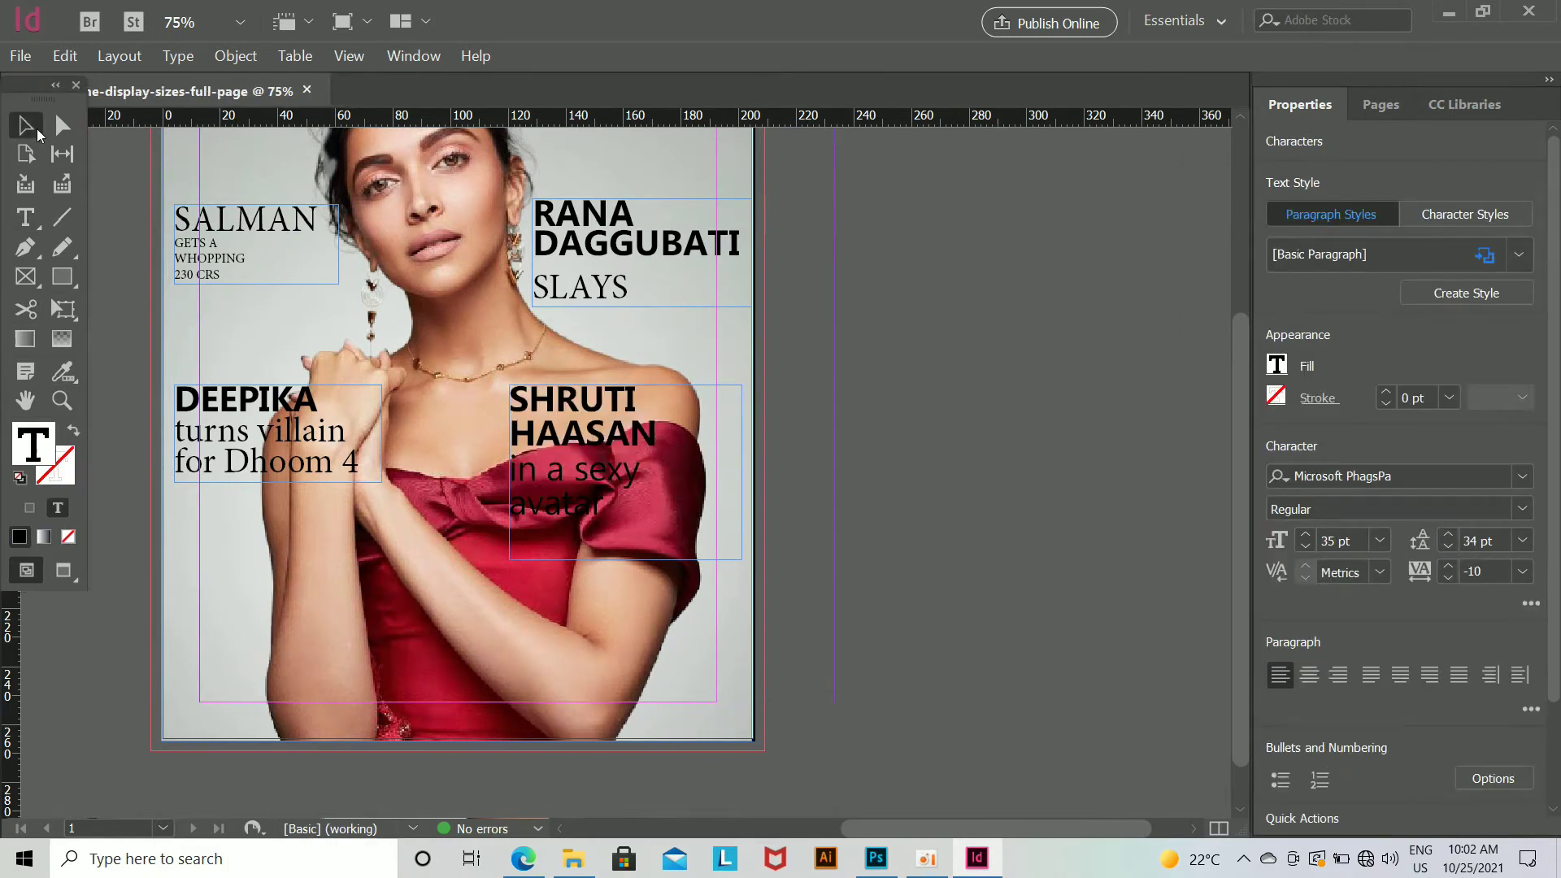
{"action": "left_click", "coordinate": [935, 451]}
Step: Shrink the SHRUTI HAASAN frame to 53.05 by 48.5 mm and place it near the page's outer edge at X 151.2 mm, Y 142.5 mm
{"action": "left_click", "coordinate": [651, 447]}
{"action": "left_click_drag", "start_coordinate": [675, 488], "coordinate": [755, 494]}
{"action": "left_click_drag", "start_coordinate": [713, 558], "coordinate": [713, 525]}
{"action": "left_click_drag", "start_coordinate": [833, 472], "coordinate": [775, 476]}
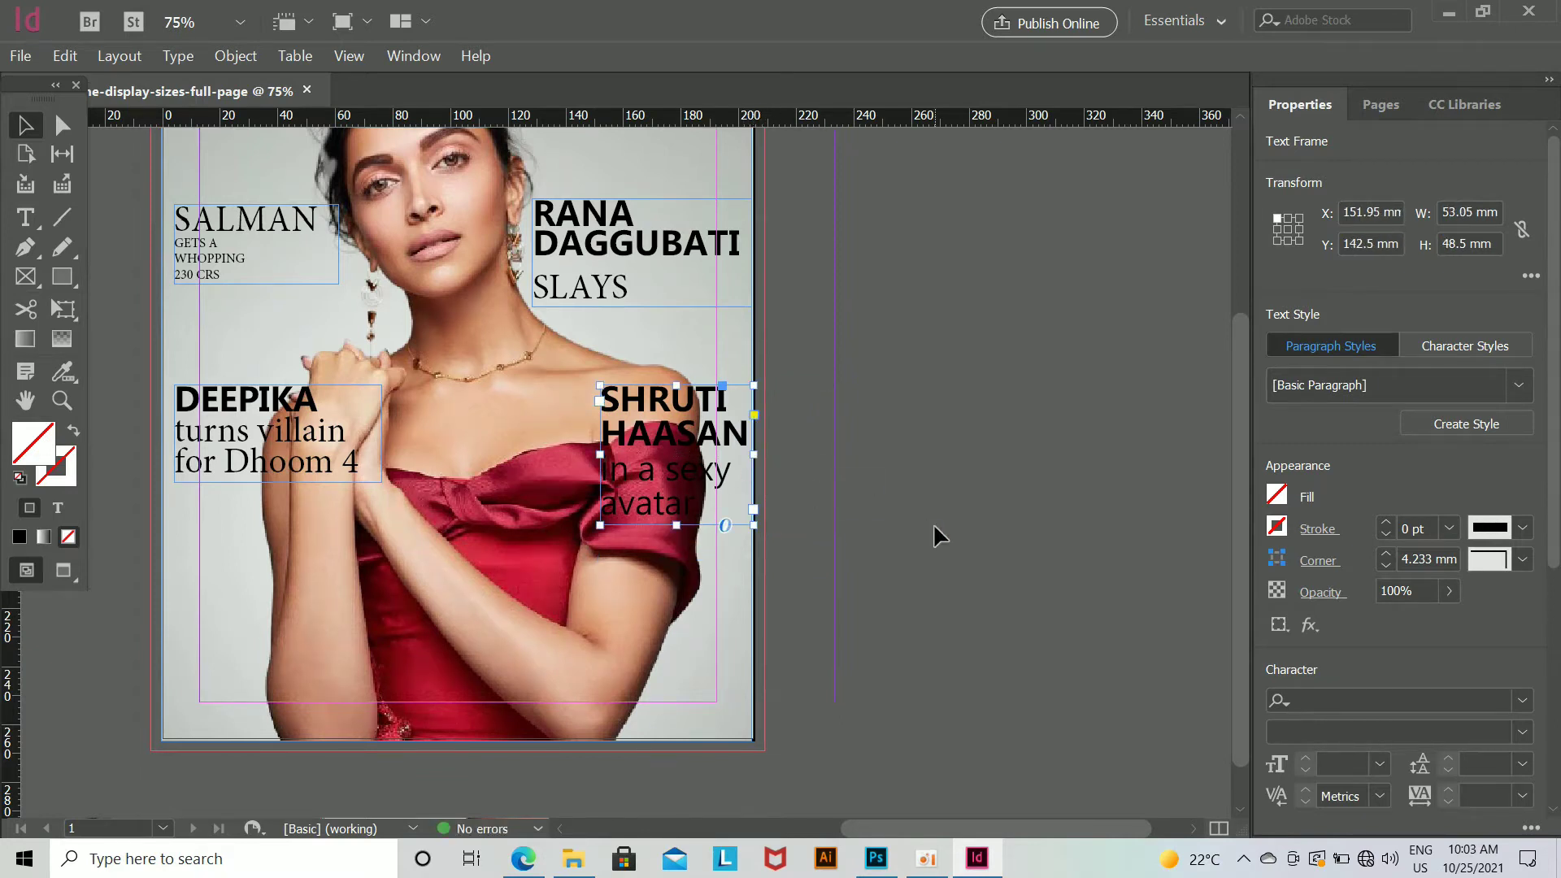
{"action": "key", "text": "Left"}
{"action": "key", "text": "Left"}
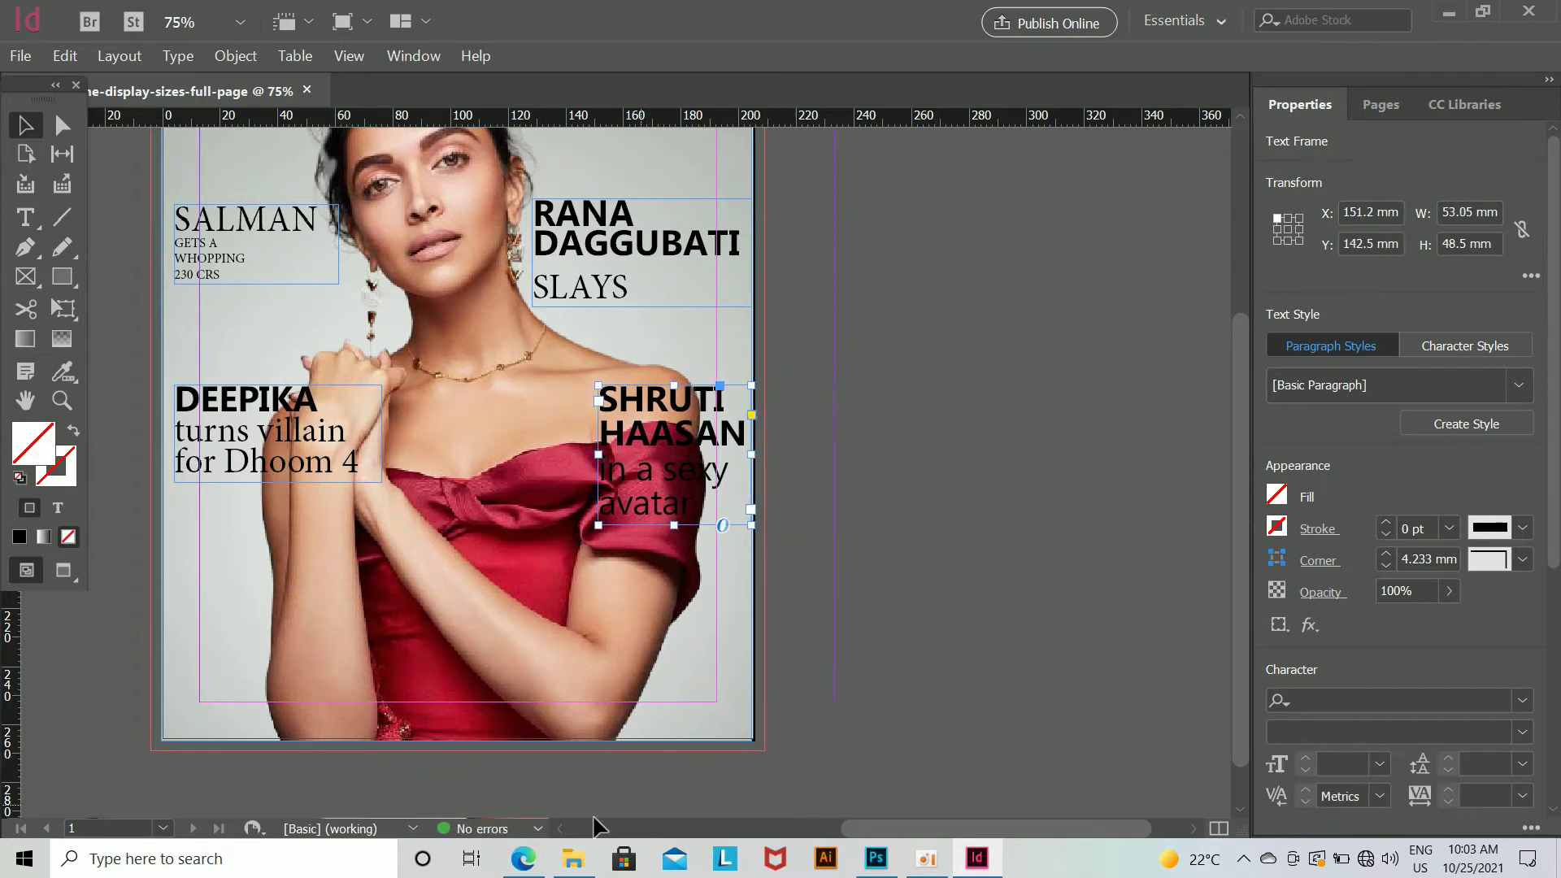
Step: Copy the "Super power GLOBAL ICON PRIYANKA CHOPRA JONAS" text from the Photoshop cover-lines document and return to InDesign
{"action": "left_click", "coordinate": [876, 858]}
{"action": "left_click", "coordinate": [20, 105]}
{"action": "double_click", "coordinate": [566, 578]}
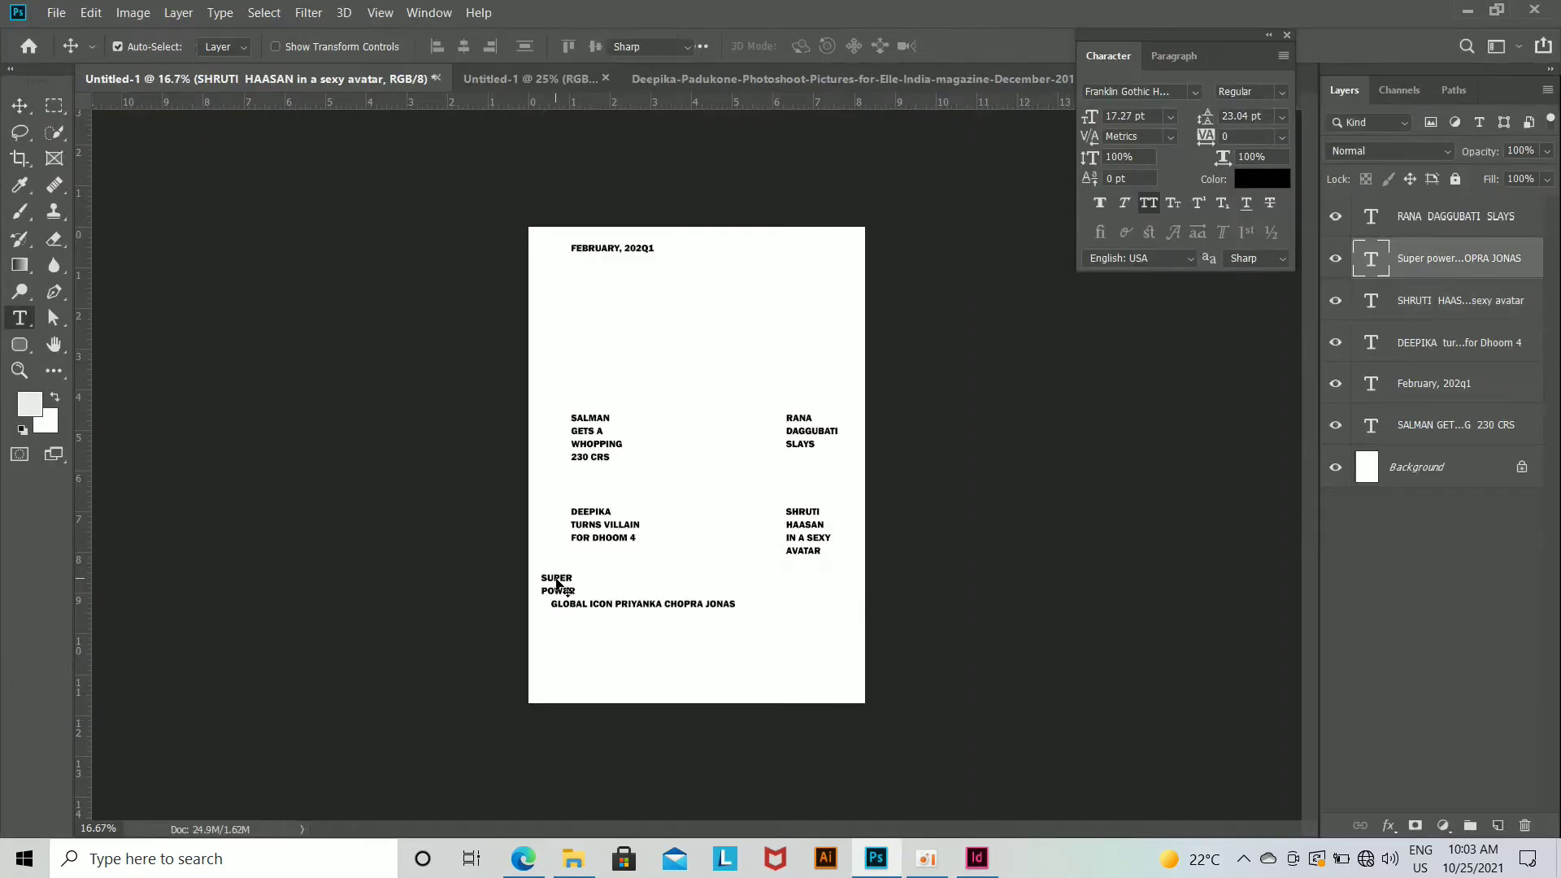
{"action": "left_click", "coordinate": [976, 857]}
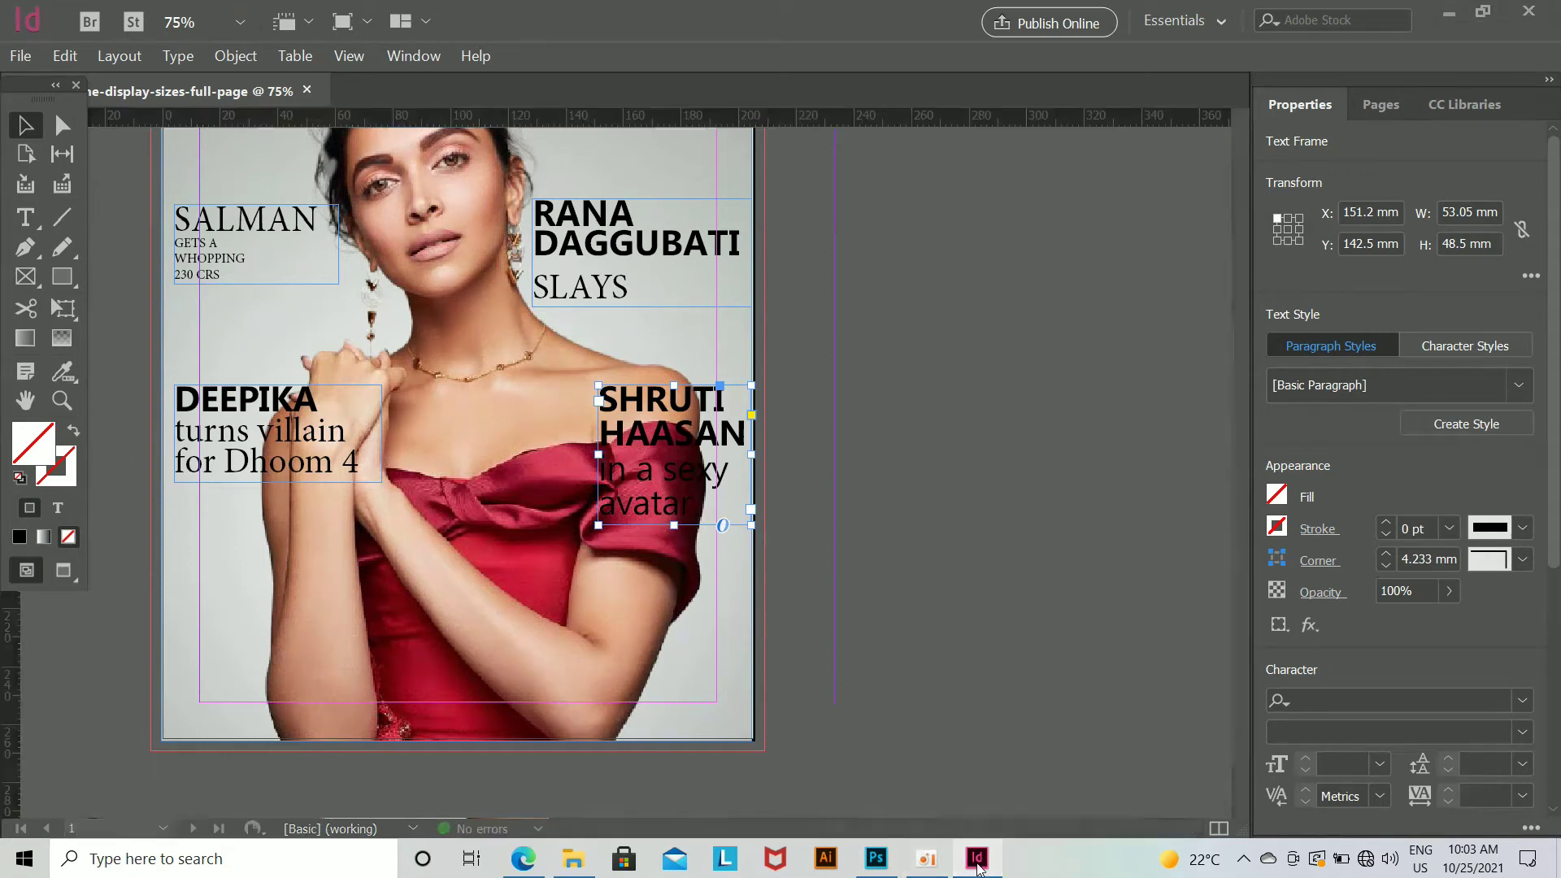
{"action": "left_click", "coordinate": [876, 857]}
{"action": "left_click", "coordinate": [977, 857]}
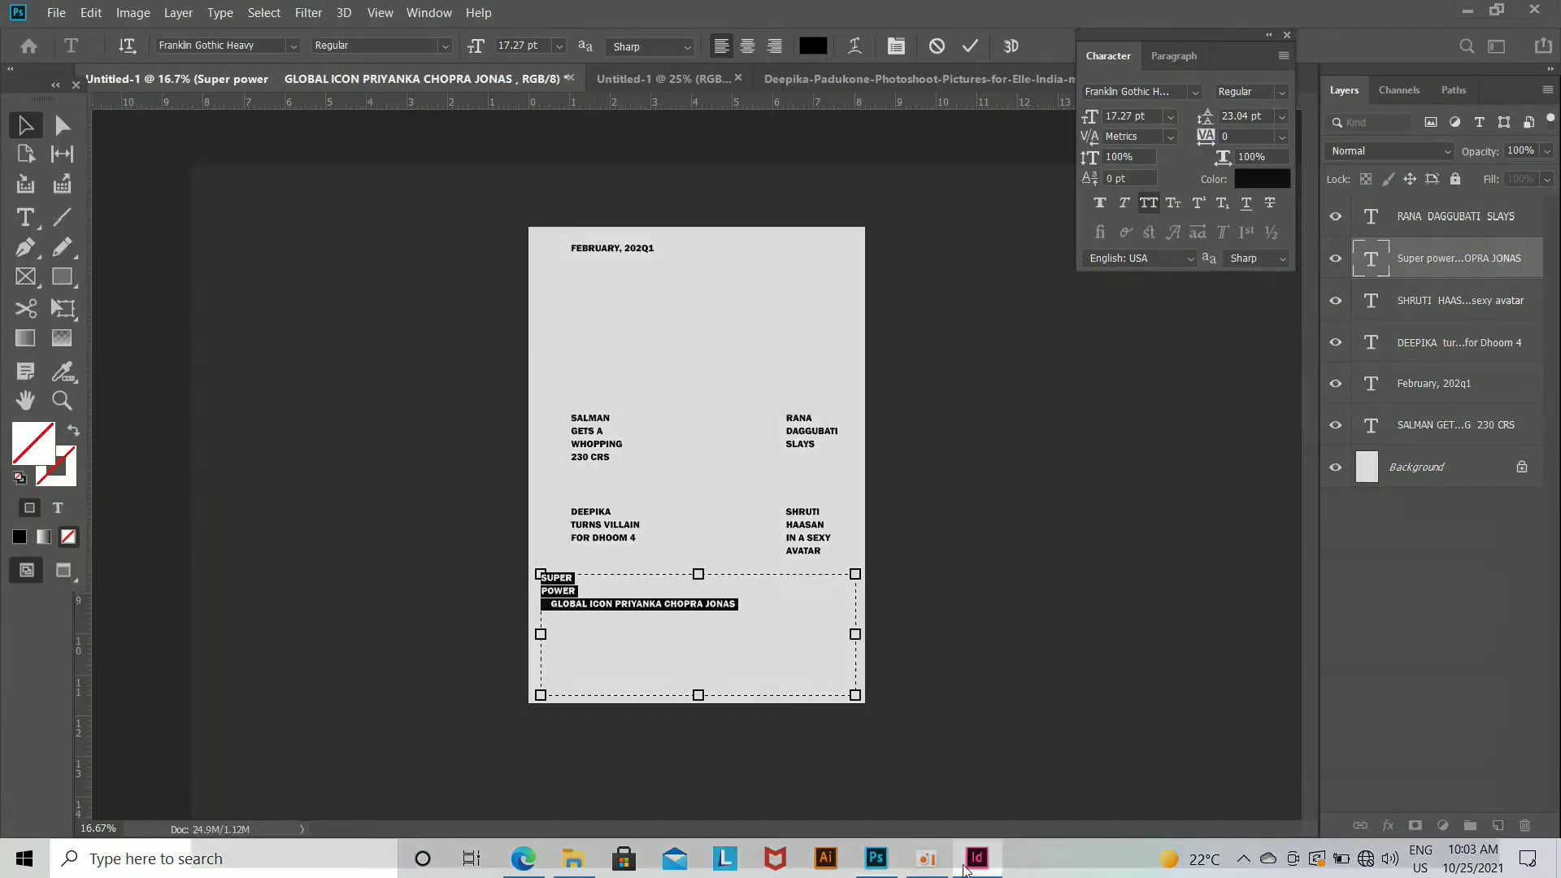
Step: Draw a text frame about 132 by 22.5 mm across the lower part of the portrait and enter "super" in it
{"action": "left_click_drag", "start_coordinate": [527, 622], "coordinate": [760, 633]}
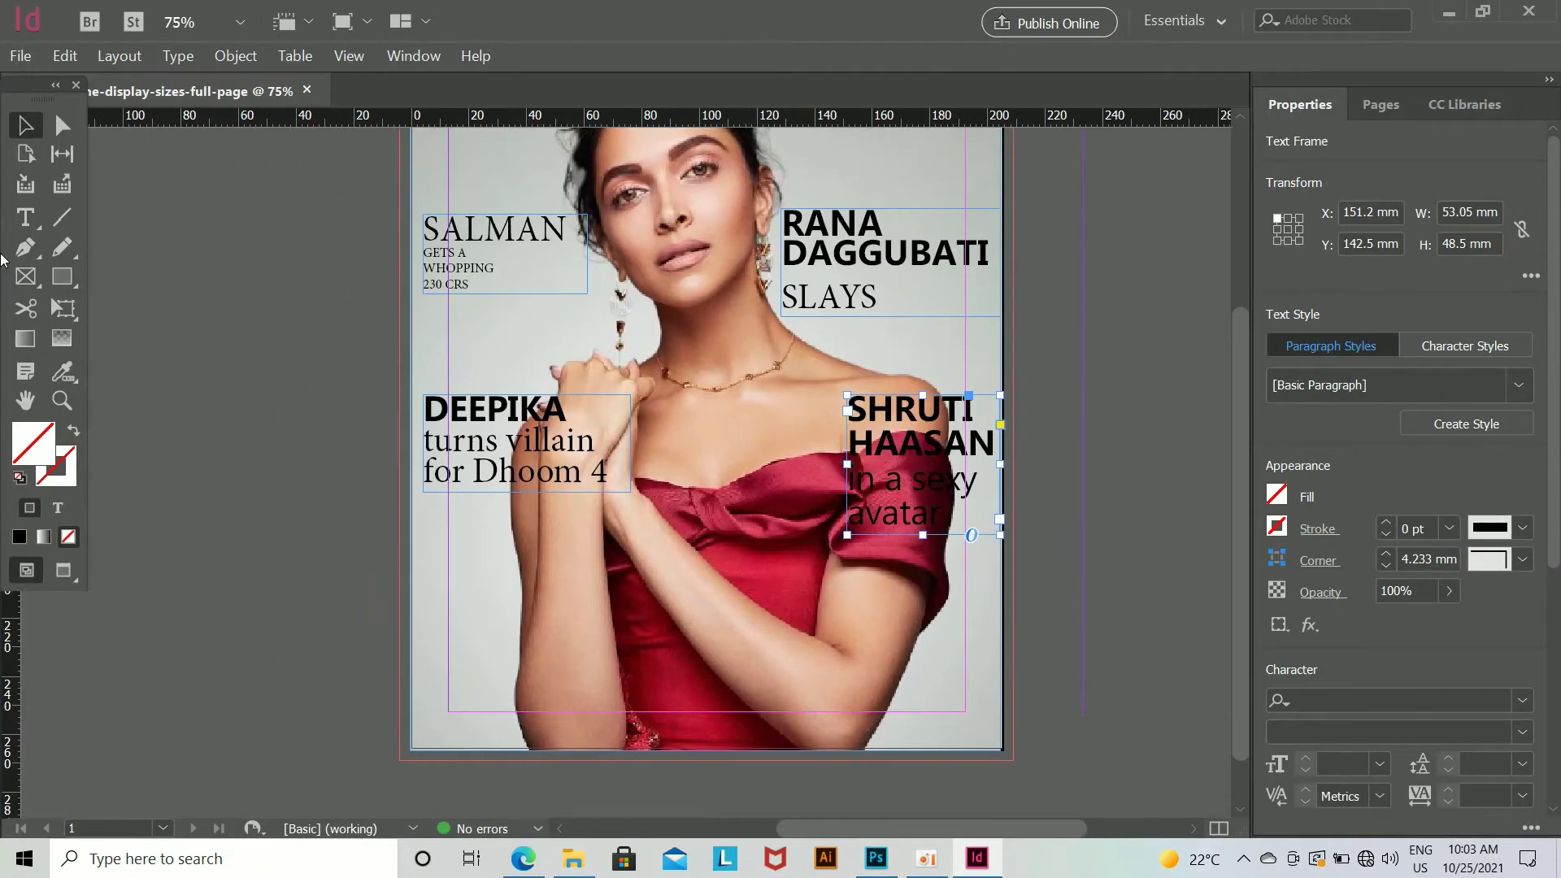
{"action": "left_click", "coordinate": [25, 217]}
{"action": "left_click_drag", "start_coordinate": [505, 578], "coordinate": [885, 642]}
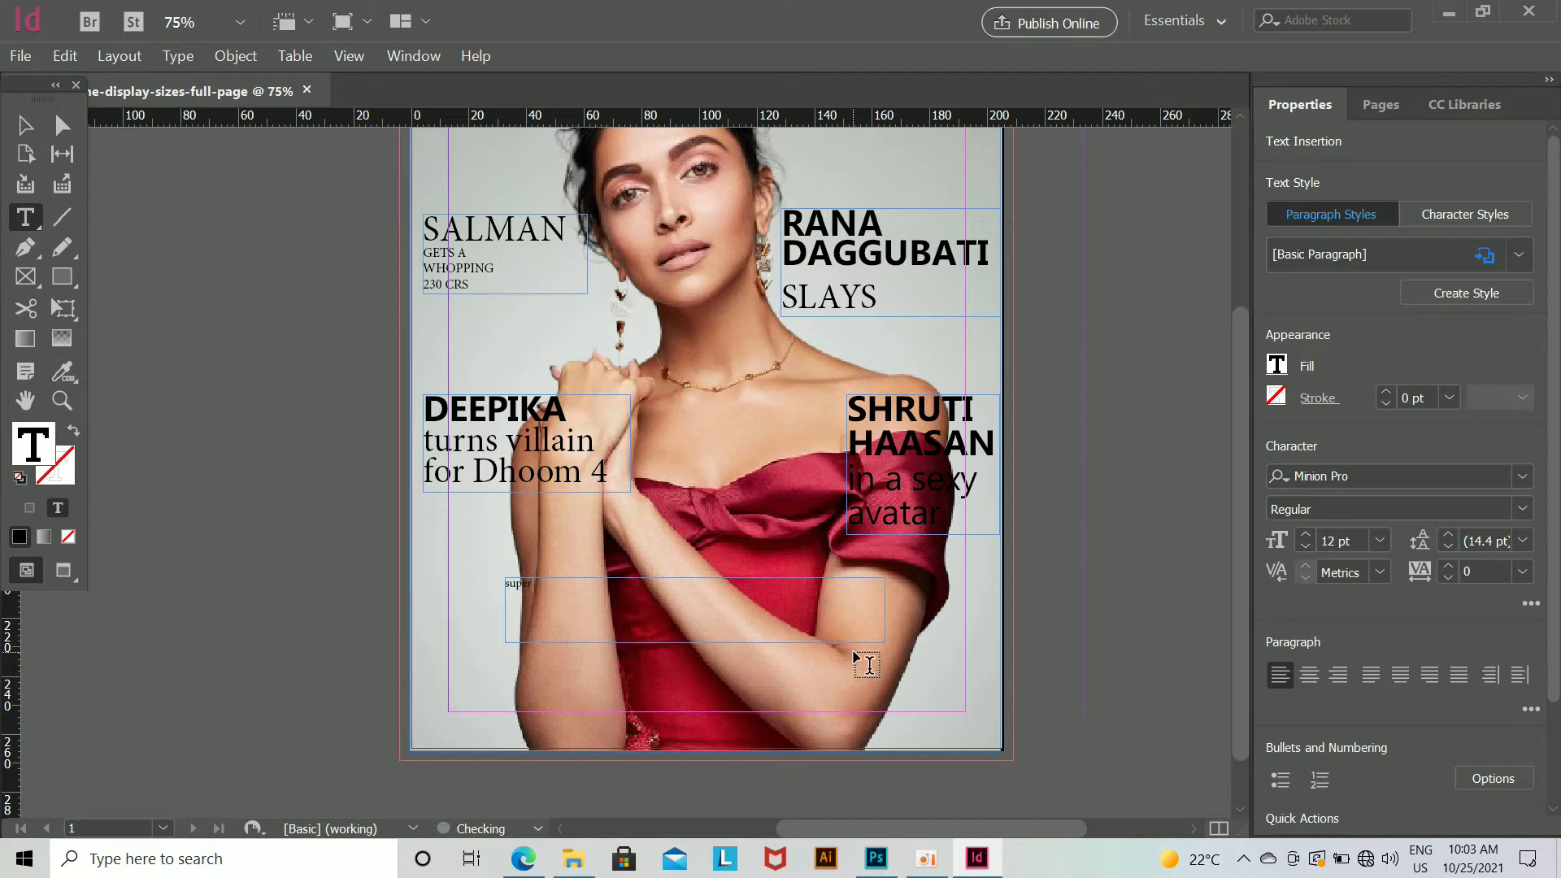
{"action": "left_click", "coordinate": [876, 859]}
{"action": "left_click", "coordinate": [977, 859]}
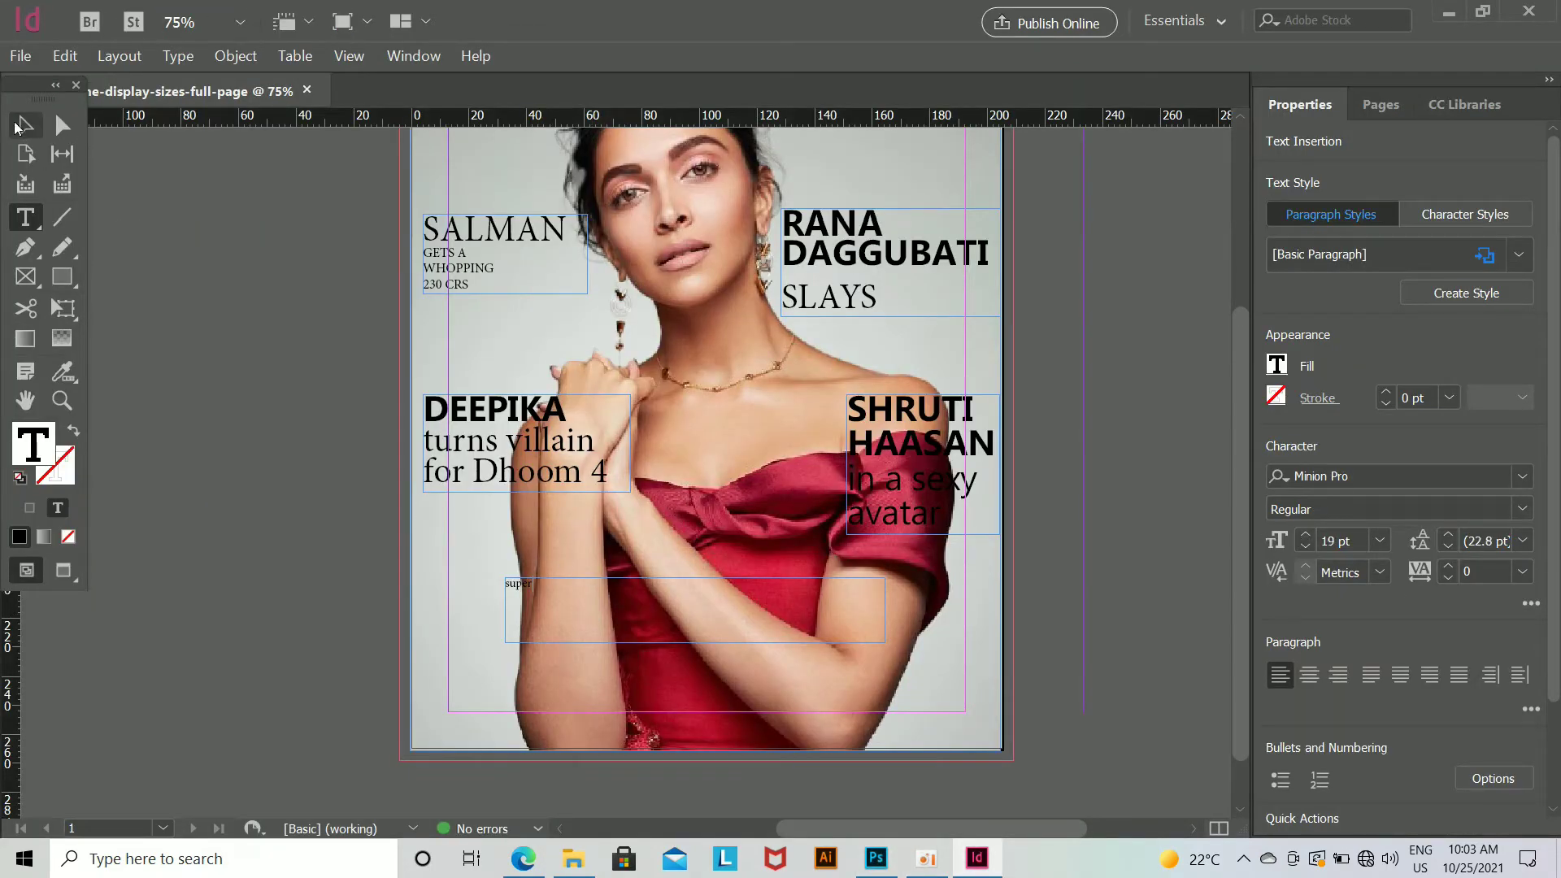
Step: Replace the lowercase word in the new frame with "SUPER" in capitals
{"action": "key", "text": "Escape"}
{"action": "key", "text": "t"}
{"action": "key", "text": "ctrl+="}
{"action": "key", "text": "ctrl+="}
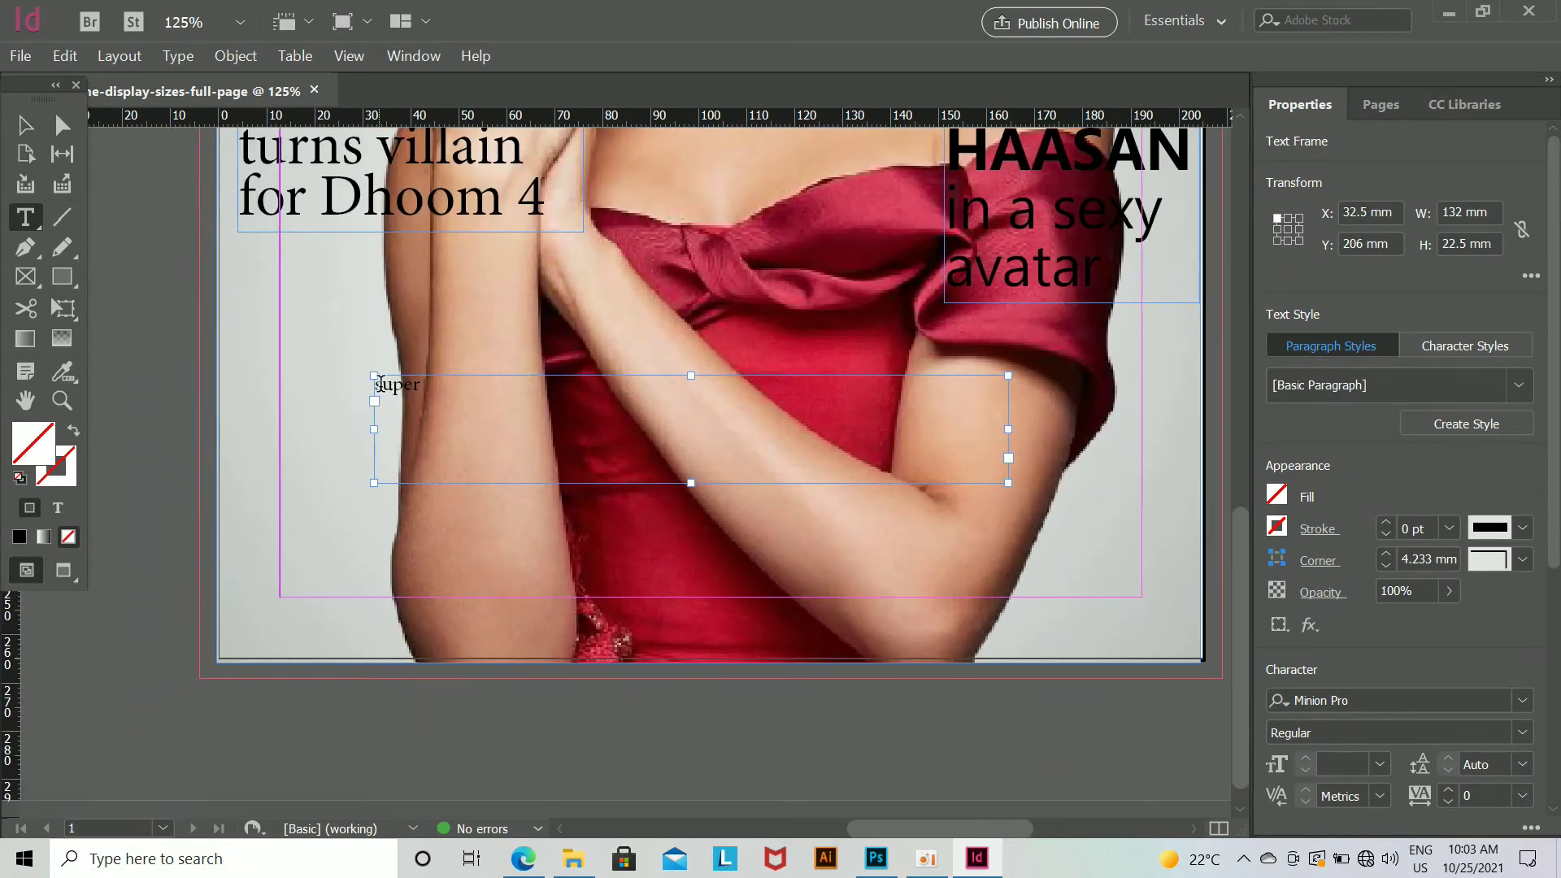
{"action": "double_click", "coordinate": [390, 385]}
{"action": "type", "text": "SUPER"}
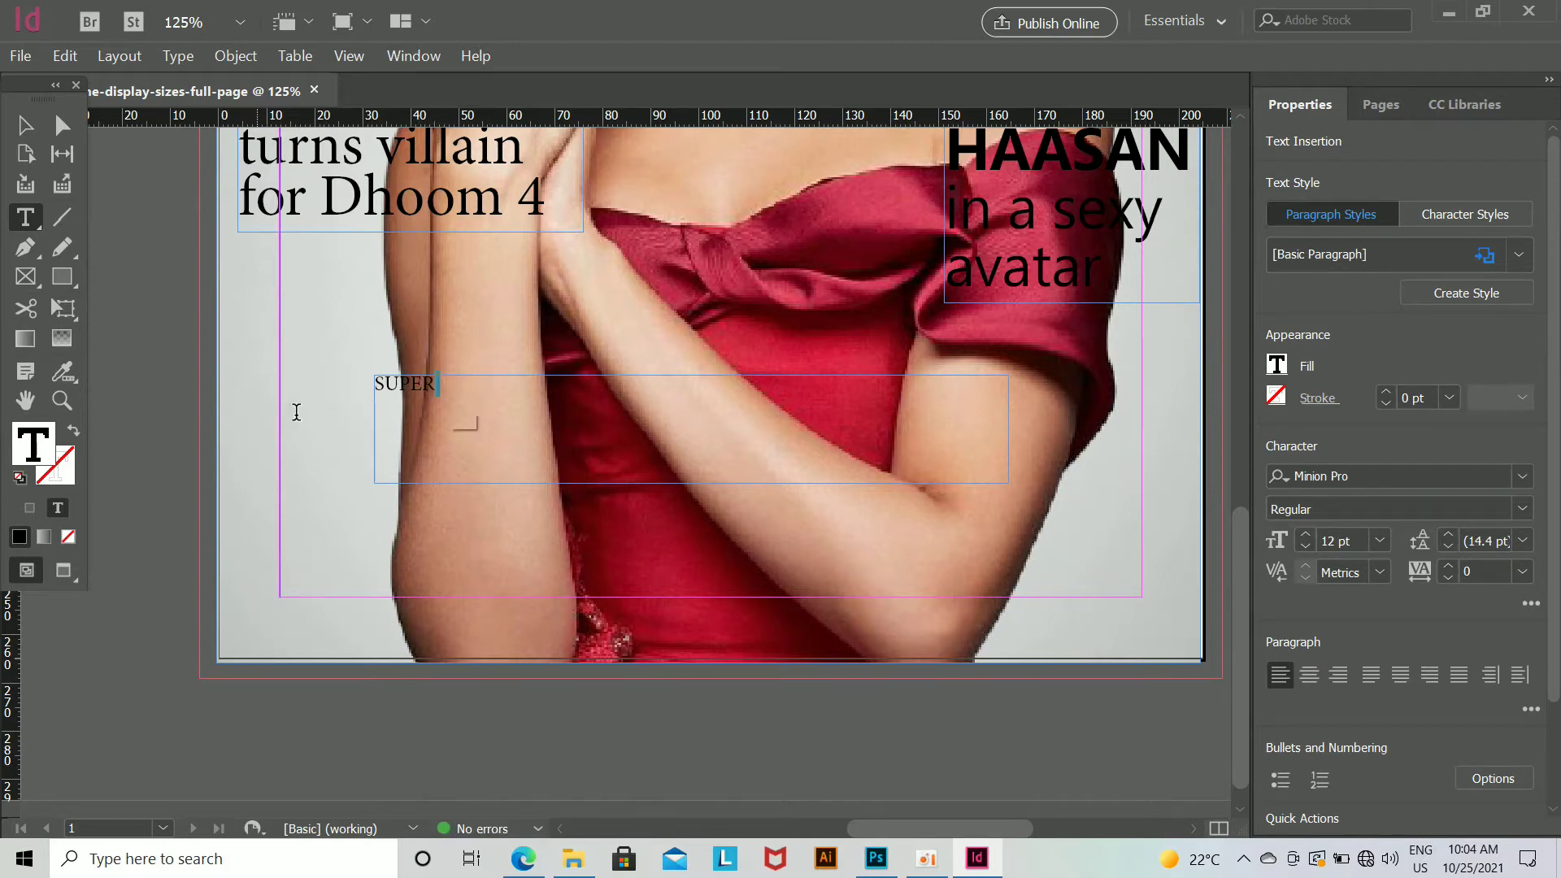
Step: Enlarge the word SUPER to 53 pt
{"action": "left_click_drag", "start_coordinate": [443, 387], "coordinate": [363, 388]}
{"action": "left_click", "coordinate": [1306, 535]}
{"action": "left_click", "coordinate": [1306, 536]}
{"action": "left_click", "coordinate": [1306, 536]}
{"action": "left_click", "coordinate": [1306, 536]}
{"action": "left_click", "coordinate": [1306, 535]}
{"action": "left_click", "coordinate": [1306, 536]}
{"action": "left_click", "coordinate": [1307, 536]}
{"action": "left_click", "coordinate": [1306, 536]}
{"action": "left_click", "coordinate": [1306, 535]}
{"action": "left_click", "coordinate": [1306, 536]}
{"action": "left_click", "coordinate": [1306, 535]}
{"action": "left_click", "coordinate": [1306, 535]}
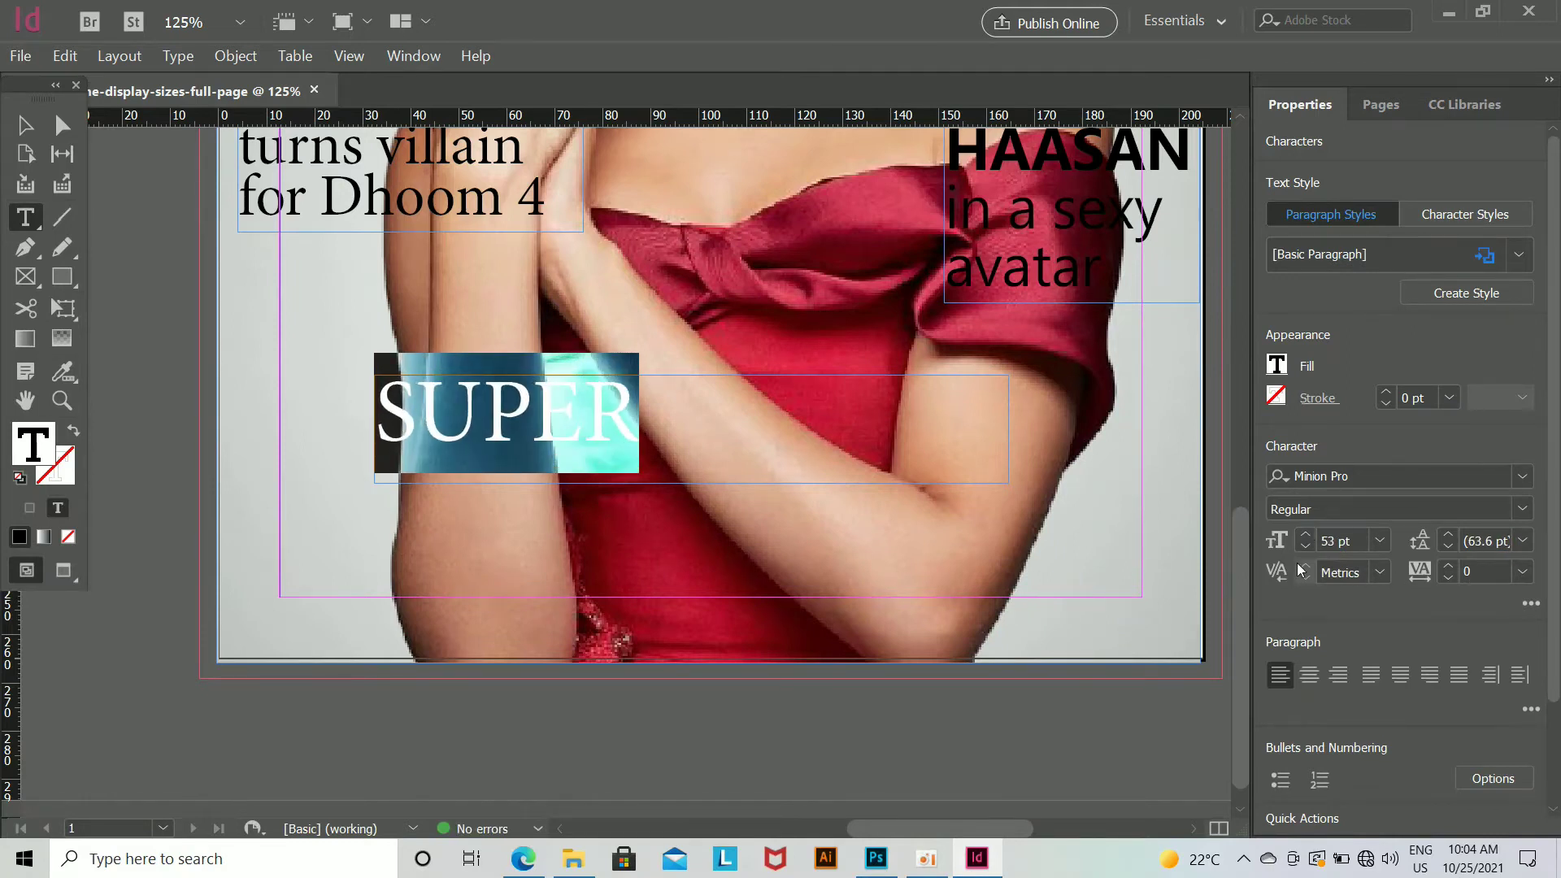
Step: Widen the tracking of SUPER through 25, 100 and 200 up to 1000
{"action": "left_click", "coordinate": [1447, 566]}
{"action": "left_click", "coordinate": [1522, 571]}
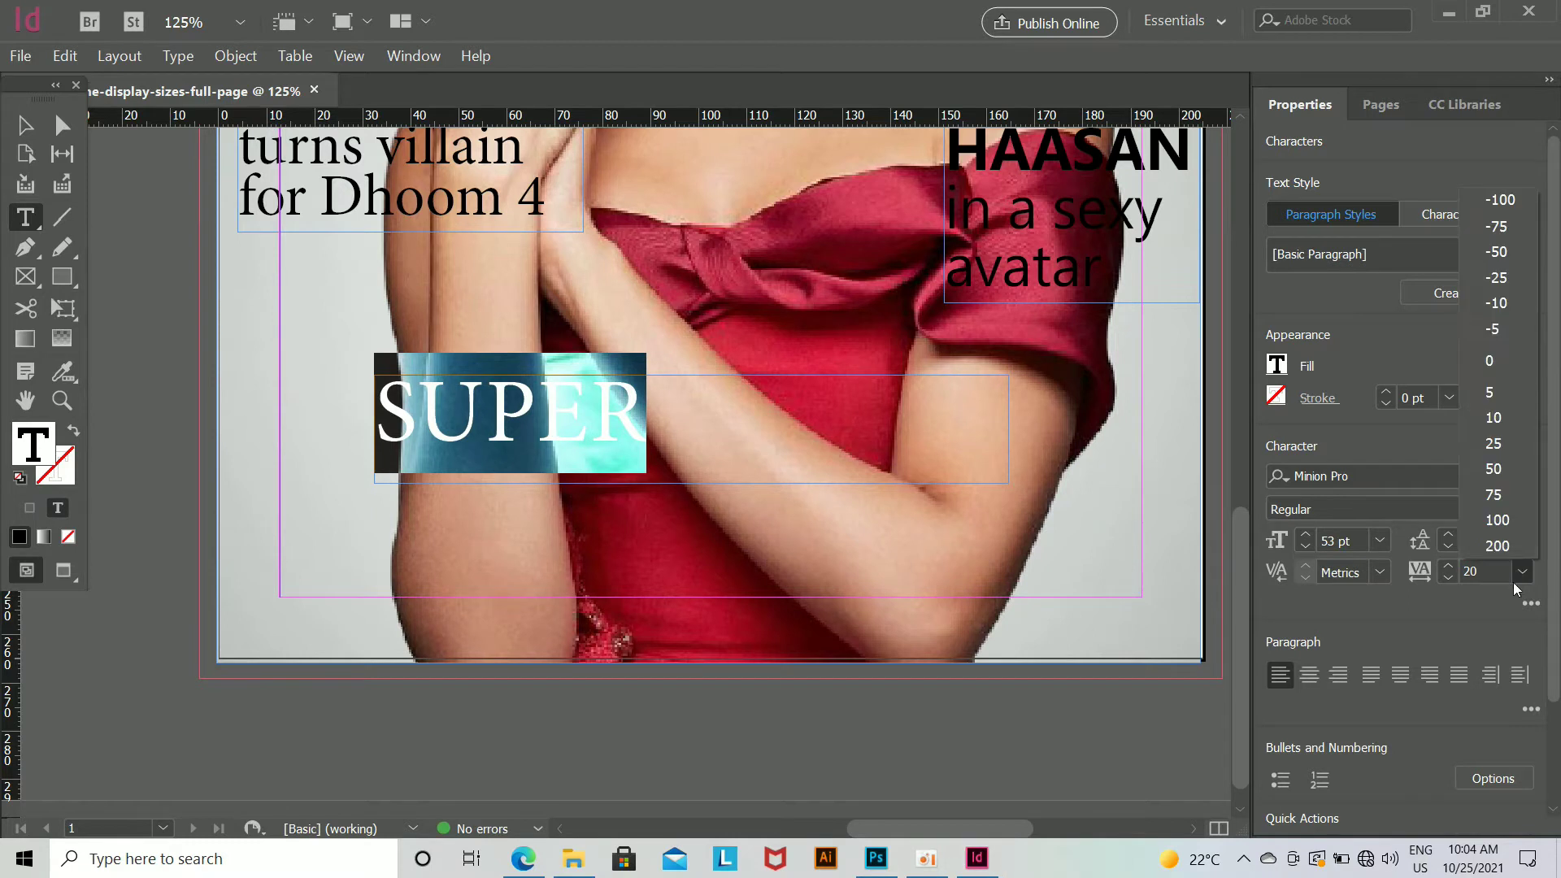
{"action": "left_click", "coordinate": [1502, 446]}
{"action": "left_click", "coordinate": [1522, 572]}
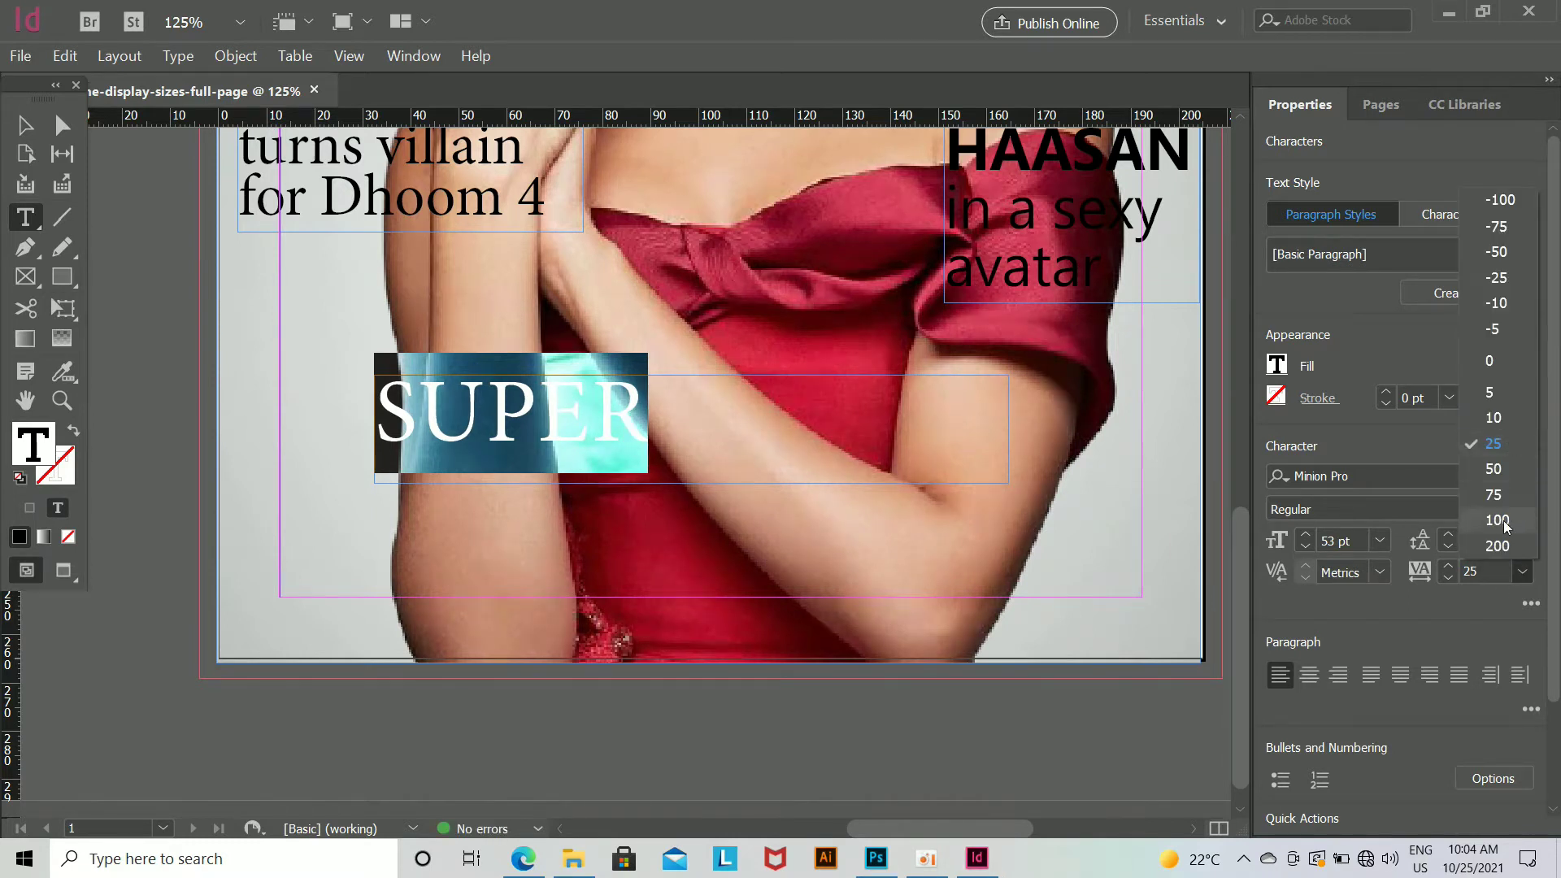
{"action": "left_click", "coordinate": [1497, 520]}
{"action": "left_click", "coordinate": [1522, 572]}
{"action": "left_click", "coordinate": [1497, 545]}
{"action": "left_click", "coordinate": [1447, 566]}
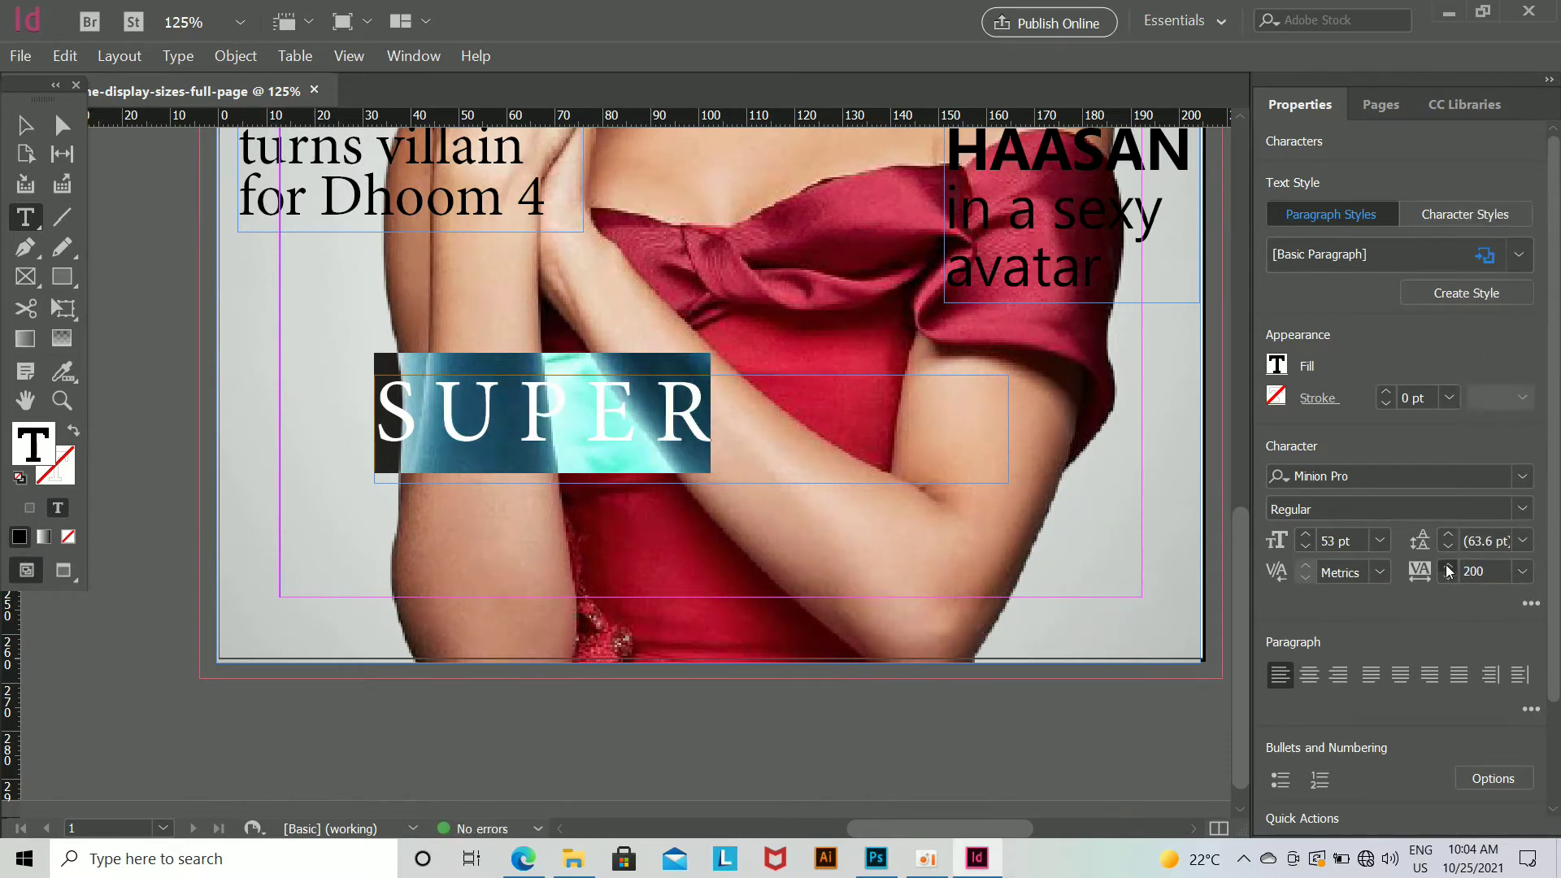
{"action": "left_click", "coordinate": [1447, 566]}
{"action": "left_click", "coordinate": [1448, 566]}
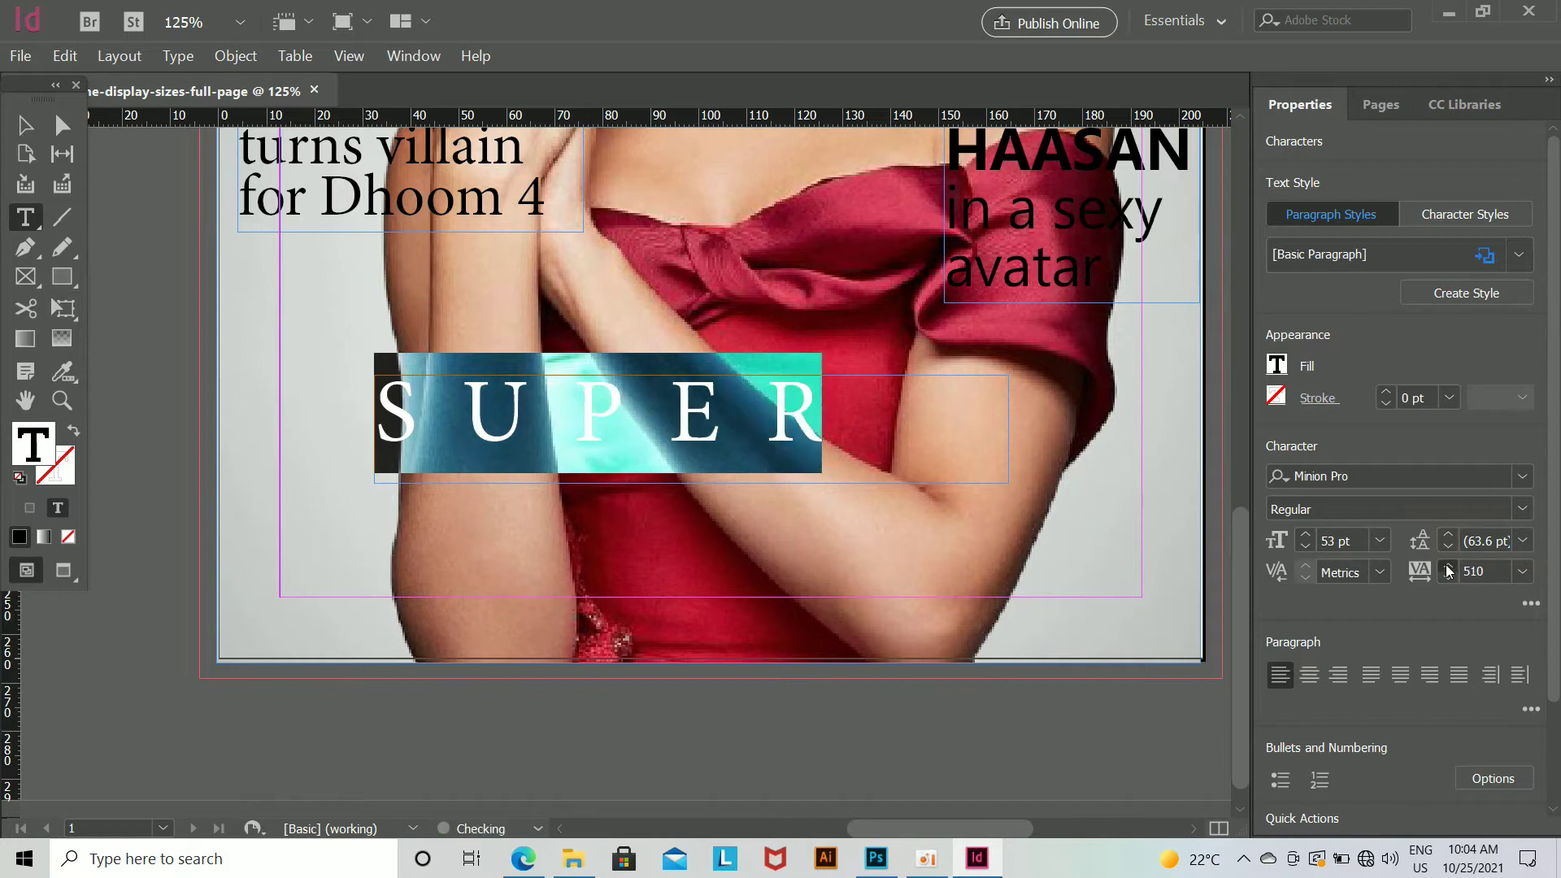
{"action": "left_click", "coordinate": [1448, 566]}
{"action": "left_click", "coordinate": [1448, 567]}
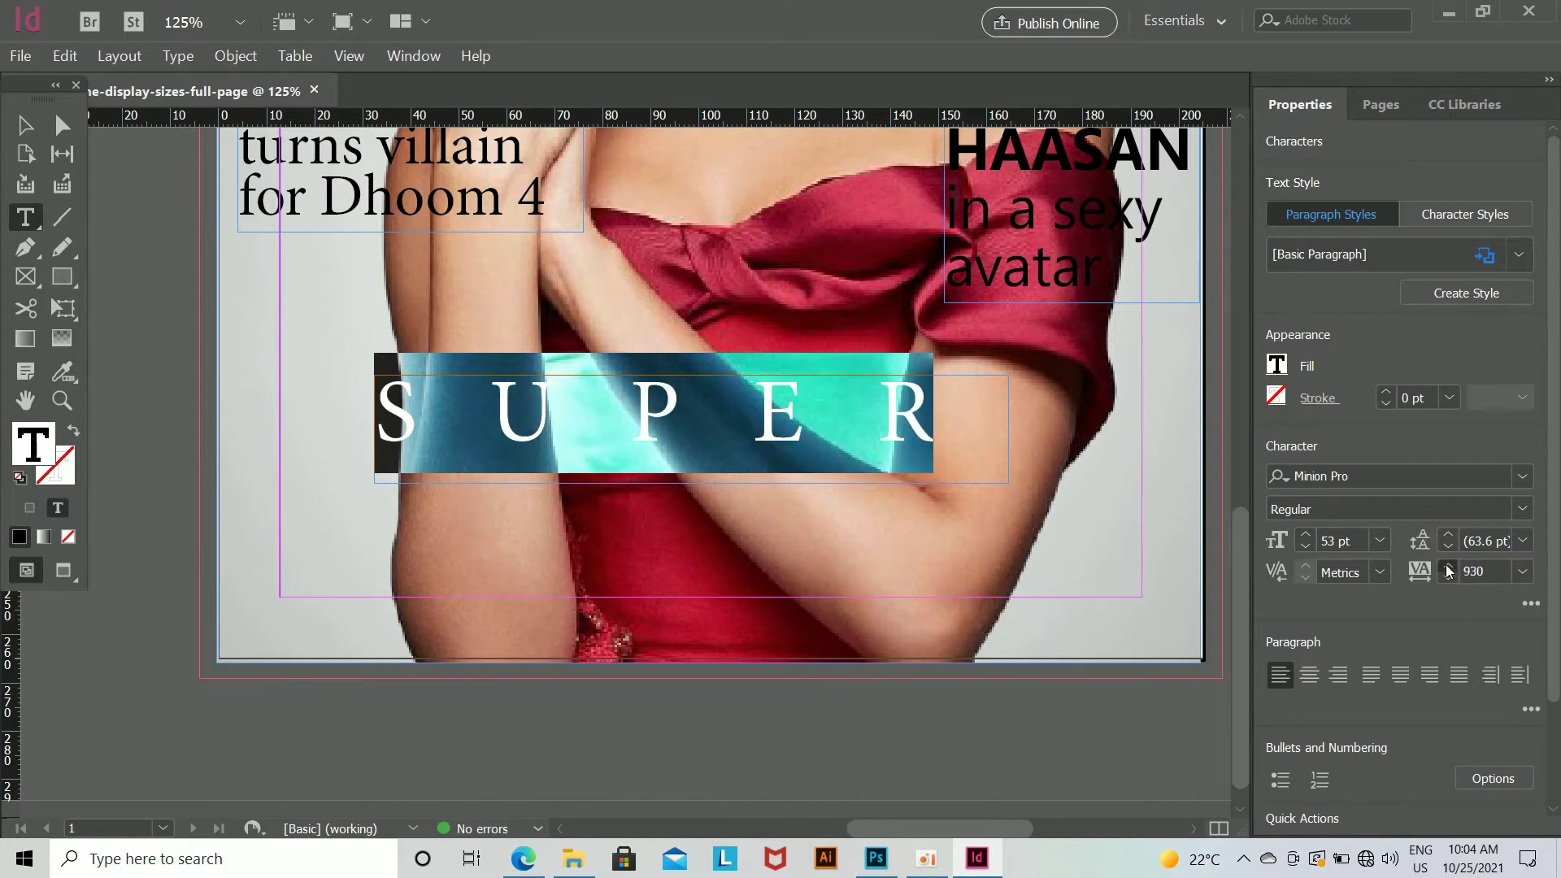
{"action": "left_click", "coordinate": [1448, 566]}
{"action": "left_click", "coordinate": [1447, 566]}
{"action": "left_click", "coordinate": [1447, 566]}
Step: Reduce the font size of SUPER to 47 pt
{"action": "left_click", "coordinate": [1305, 548]}
{"action": "left_click", "coordinate": [1304, 548]}
{"action": "left_click", "coordinate": [1304, 548]}
{"action": "left_click", "coordinate": [1304, 548]}
{"action": "left_click", "coordinate": [1304, 548]}
{"action": "left_click", "coordinate": [1304, 548]}
{"action": "key", "text": "ctrl+minus"}
{"action": "key", "text": "ctrl+minus"}
{"action": "key", "text": "ctrl+minus"}
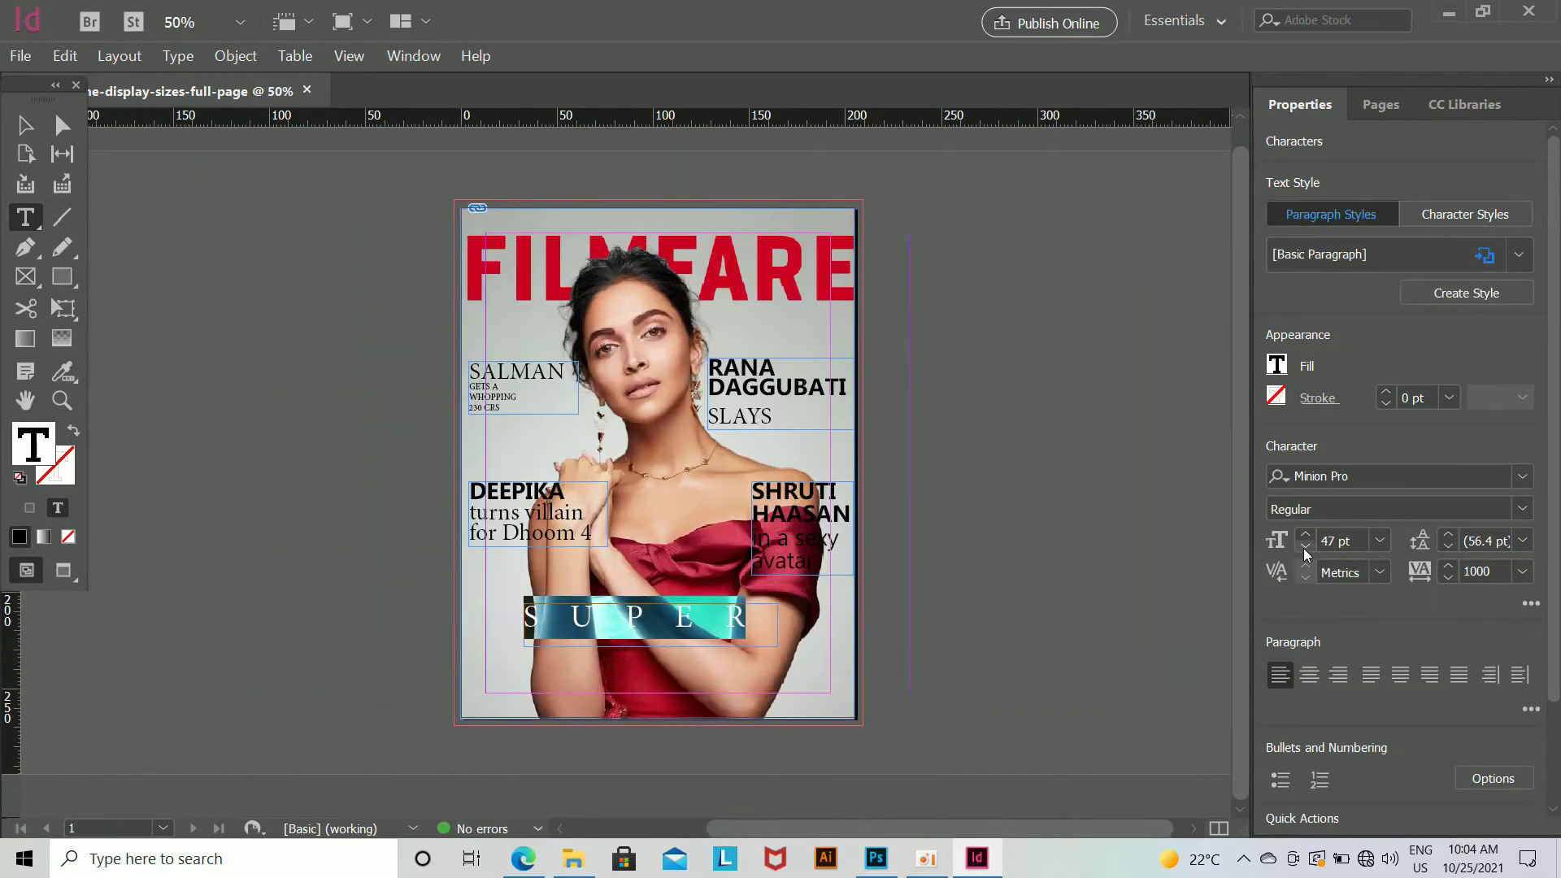
Step: Fill the SUPER lettering with dark red, RGB 135, 34, 37
{"action": "double_click", "coordinate": [28, 458]}
{"action": "left_click_drag", "start_coordinate": [756, 202], "coordinate": [1373, 214]}
{"action": "left_click", "coordinate": [1432, 469]}
{"action": "left_click_drag", "start_coordinate": [1432, 468], "coordinate": [1422, 434]}
{"action": "left_click_drag", "start_coordinate": [1486, 211], "coordinate": [1181, 275]}
{"action": "left_click", "coordinate": [1319, 340]}
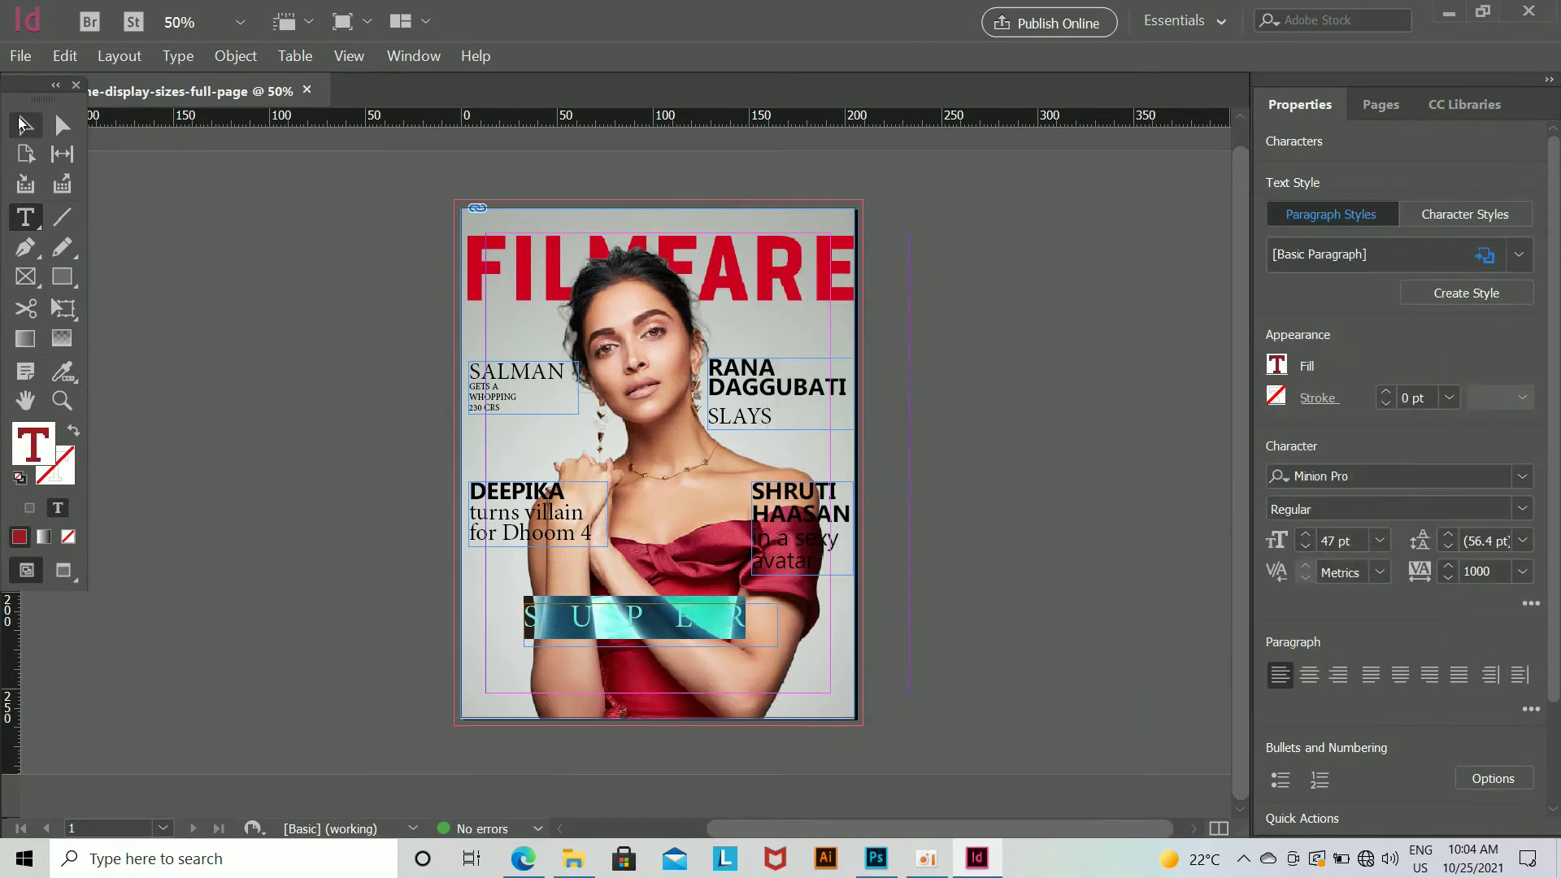
Step: Move the SUPER frame horizontally to X 45.725 mm, keeping it at the same height on the page
{"action": "left_click", "coordinate": [22, 123]}
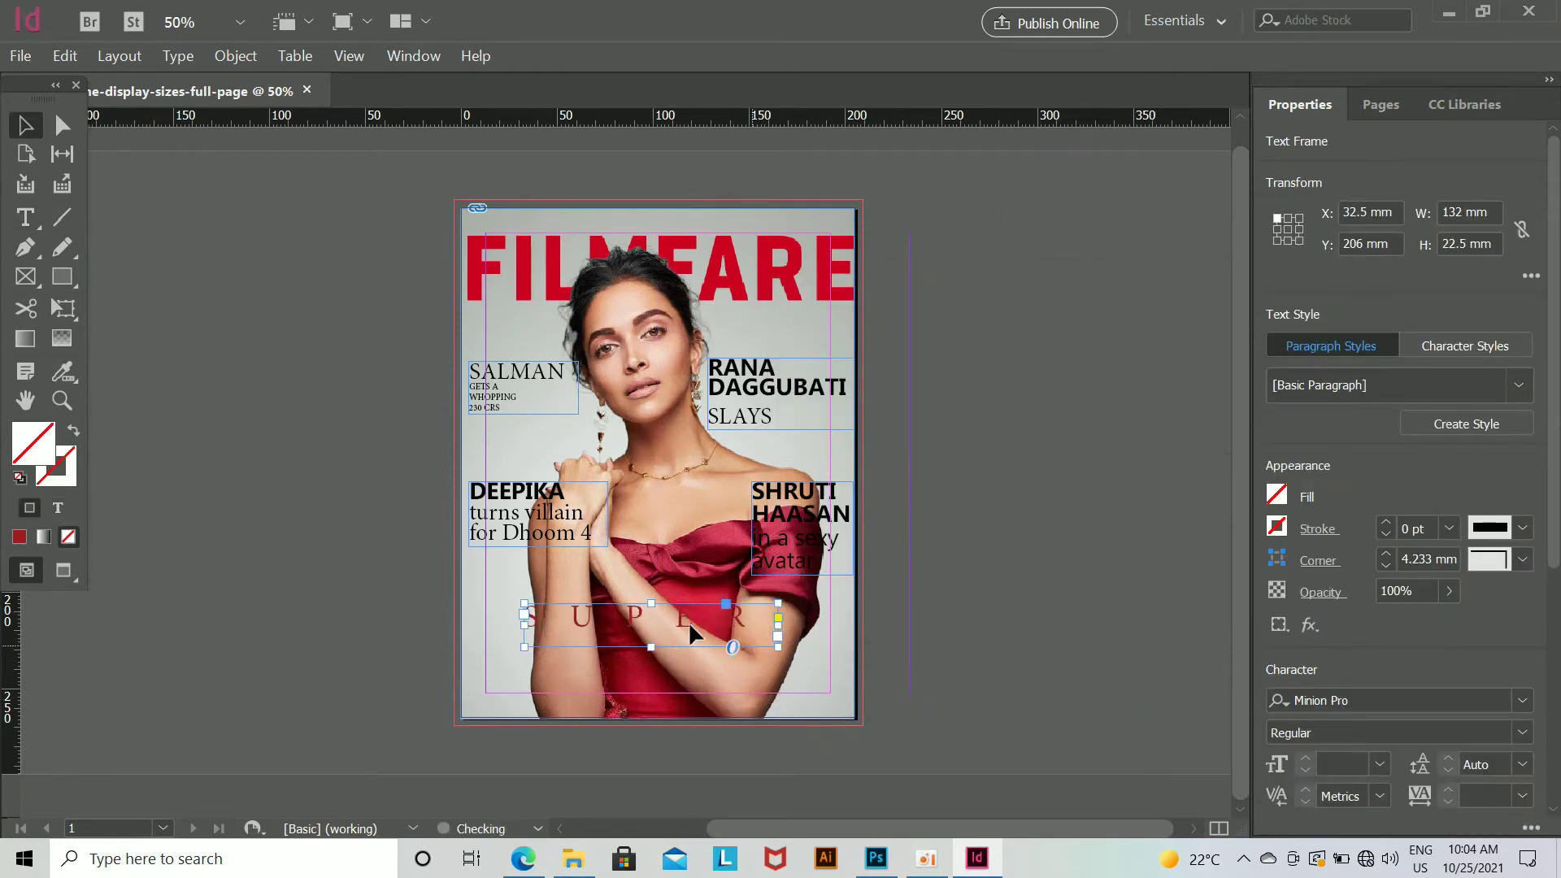
{"action": "left_click_drag", "start_coordinate": [733, 615], "coordinate": [764, 619]}
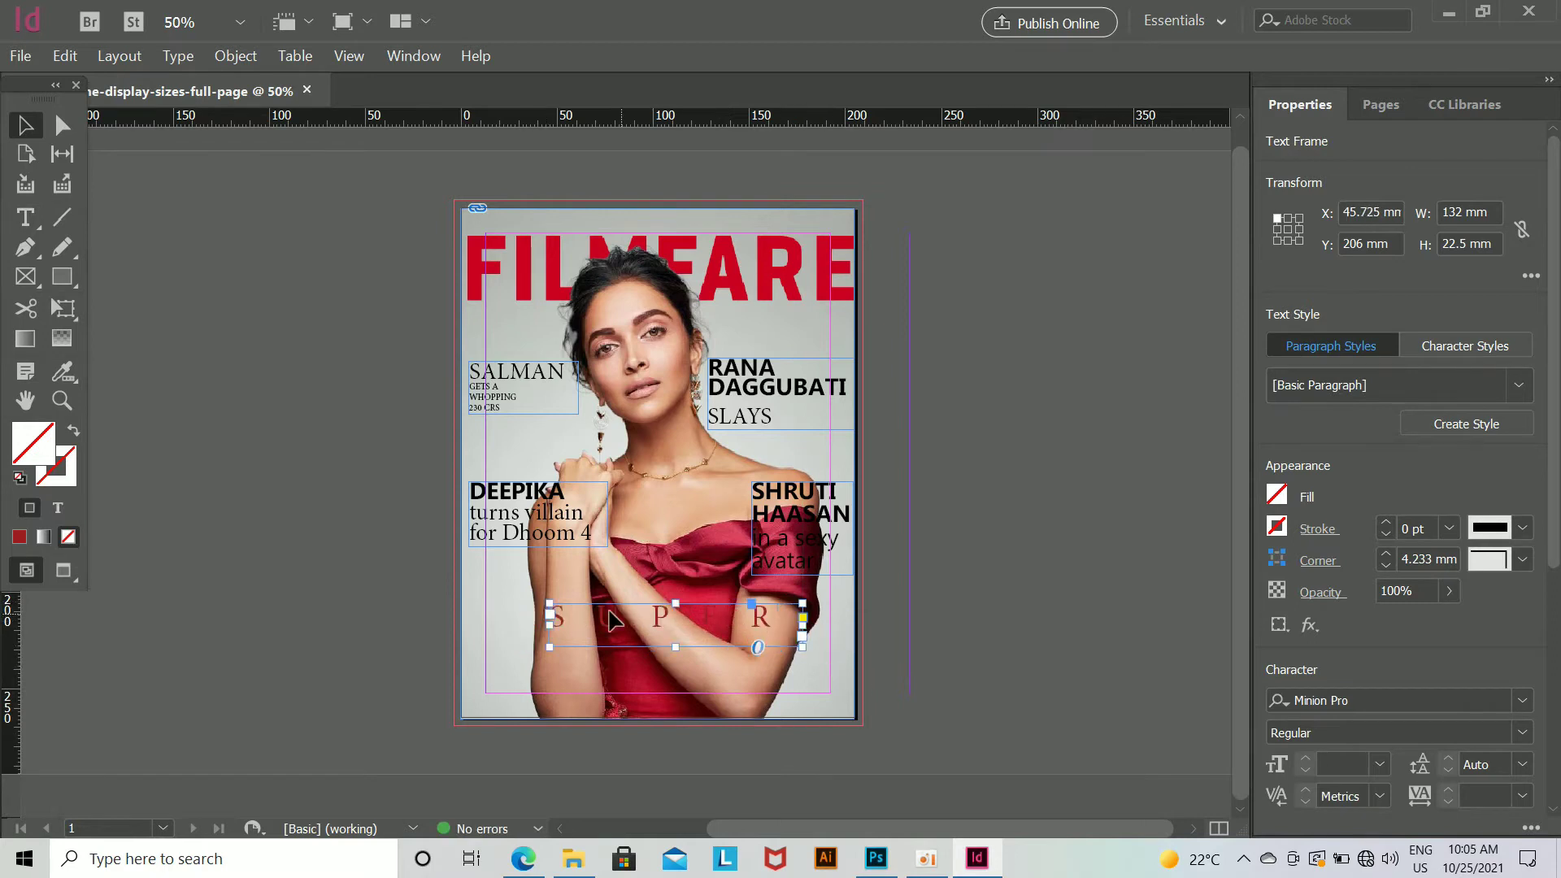
Step: Recolour the SUPER lettering white and shorten its frame to 16 mm high
{"action": "key", "text": "ctrl+equal"}
{"action": "key", "text": "ctrl+equal"}
{"action": "key", "text": "ctrl+equal"}
{"action": "key", "text": "ctrl+equal"}
{"action": "left_click", "coordinate": [24, 217]}
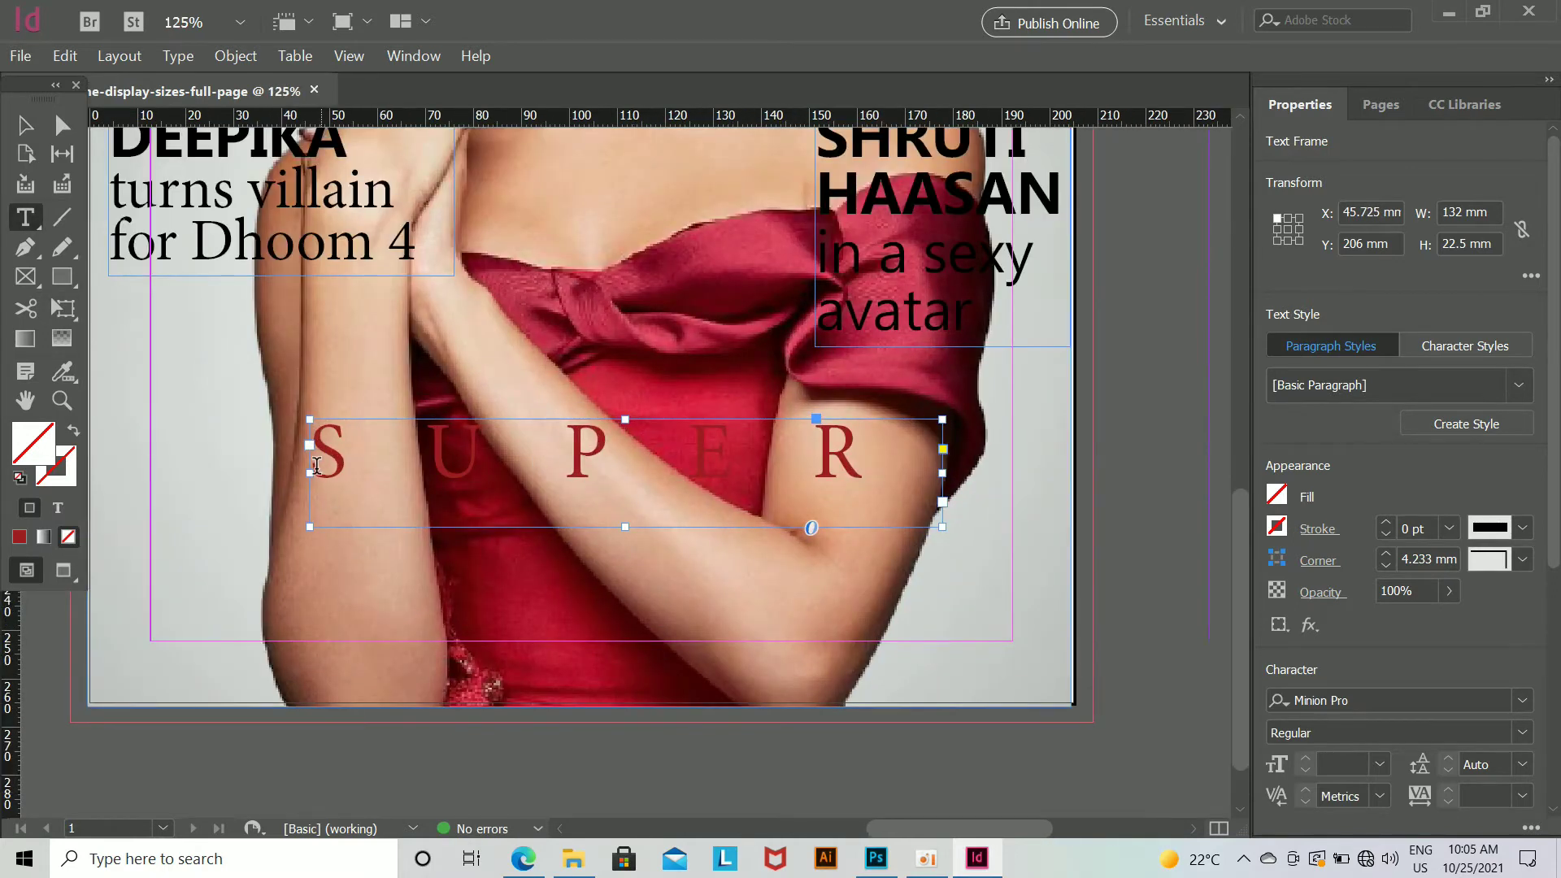
{"action": "left_click_drag", "start_coordinate": [313, 464], "coordinate": [866, 497]}
{"action": "double_click", "coordinate": [33, 442]}
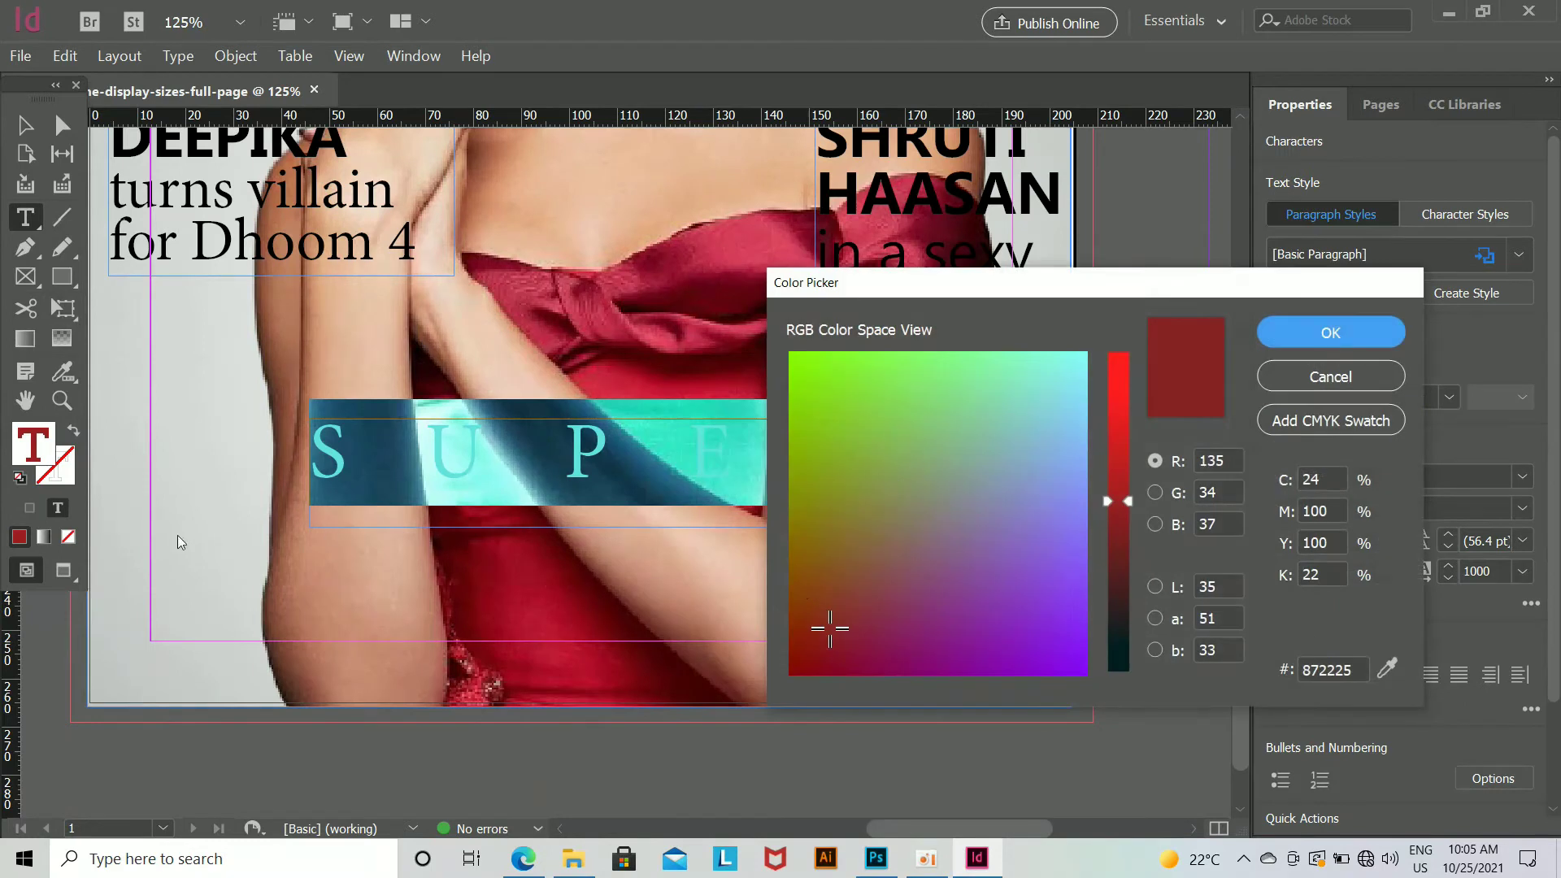
{"action": "left_click", "coordinate": [1085, 354]}
{"action": "left_click", "coordinate": [1122, 355]}
{"action": "left_click", "coordinate": [1329, 331]}
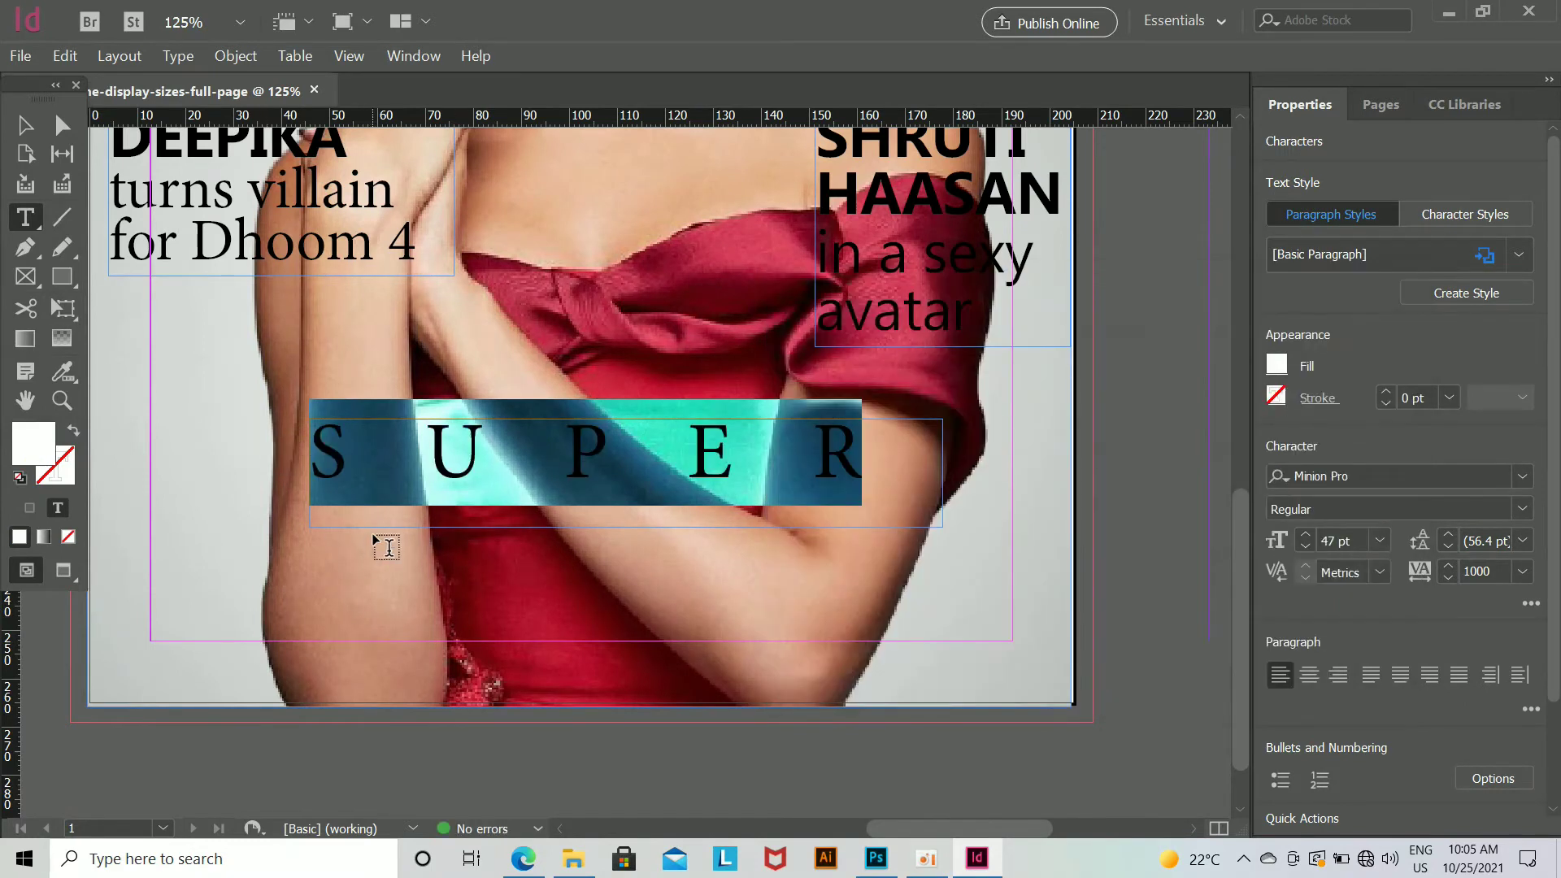
{"action": "key", "text": "Escape"}
{"action": "left_click_drag", "start_coordinate": [628, 526], "coordinate": [626, 495]}
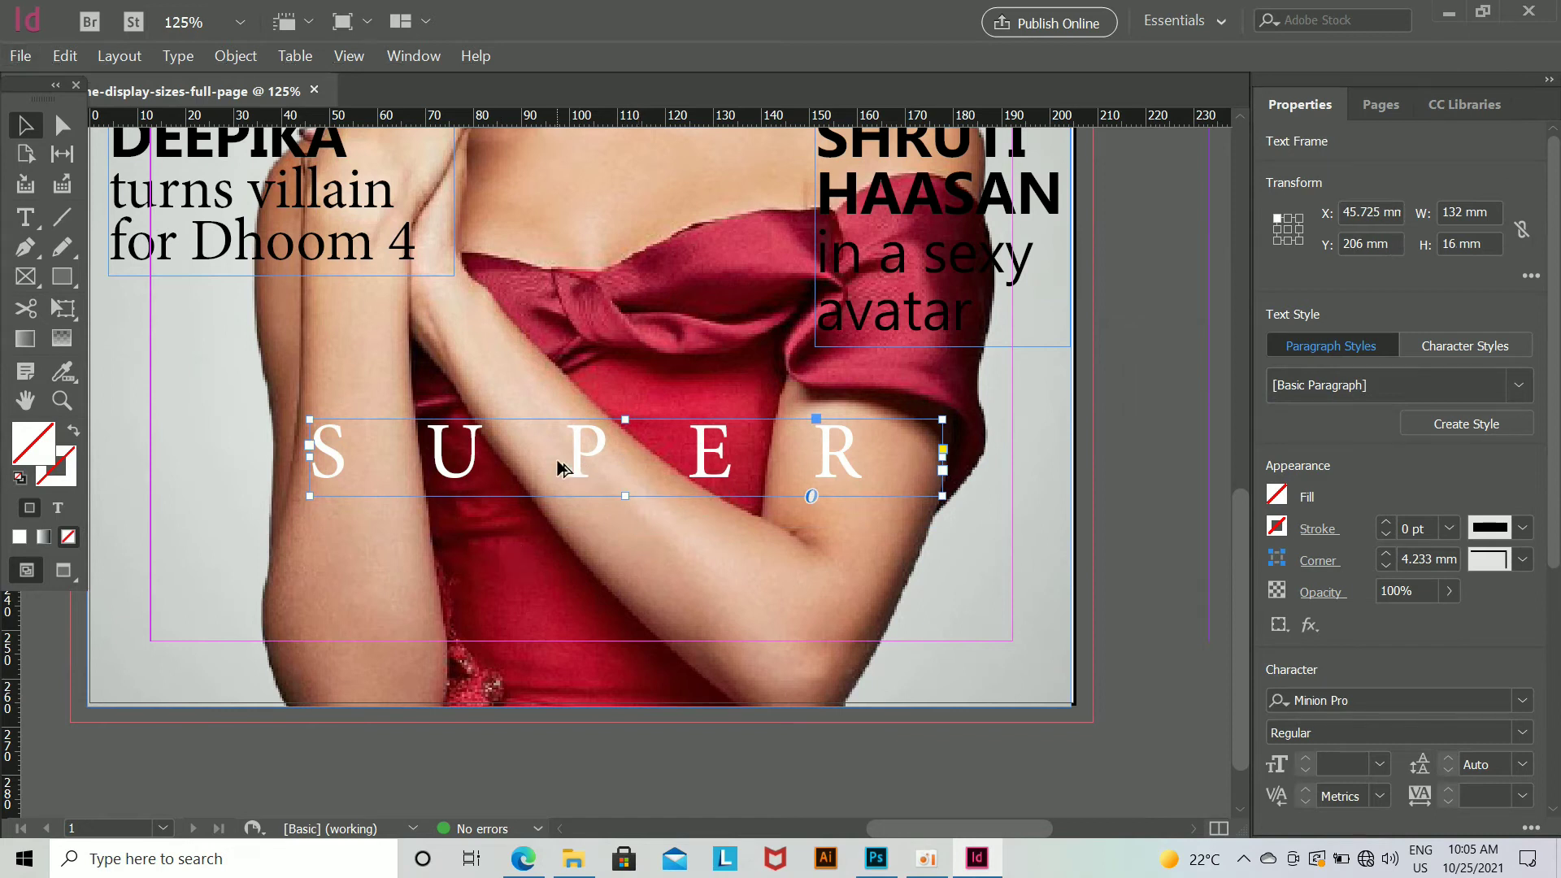
Step: Draw a second text frame about 70 by 13.3 mm just below SUPER and enter "POWER" in it
{"action": "left_click", "coordinate": [876, 859]}
{"action": "left_click", "coordinate": [976, 858]}
{"action": "left_click", "coordinate": [25, 217]}
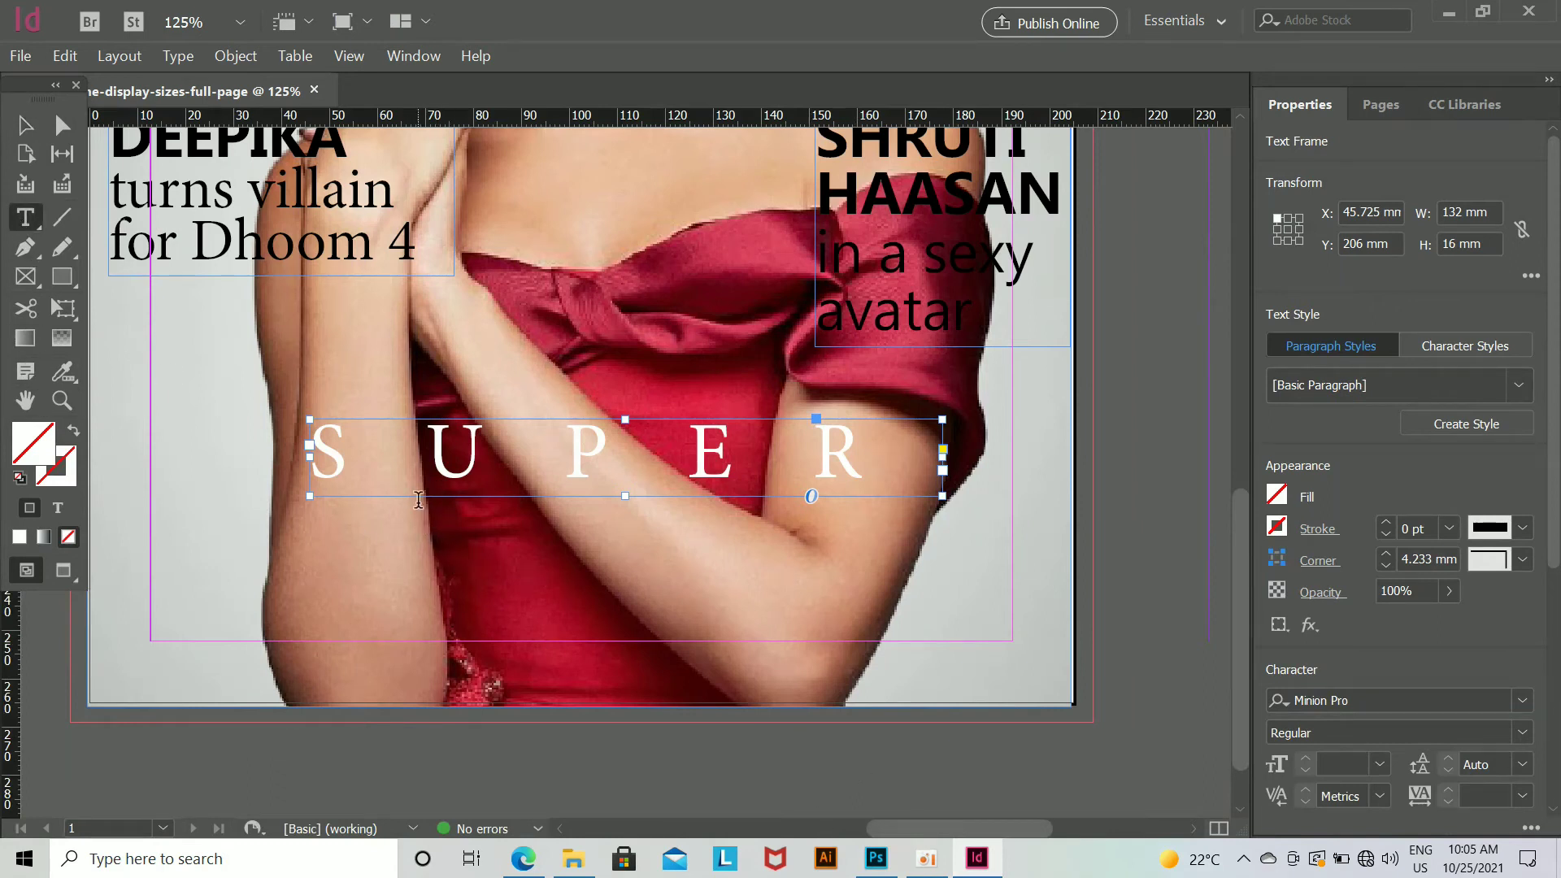
{"action": "left_click", "coordinate": [418, 499]}
{"action": "left_click", "coordinate": [25, 125]}
{"action": "left_click", "coordinate": [25, 217]}
{"action": "left_click_drag", "start_coordinate": [431, 512], "coordinate": [766, 575]}
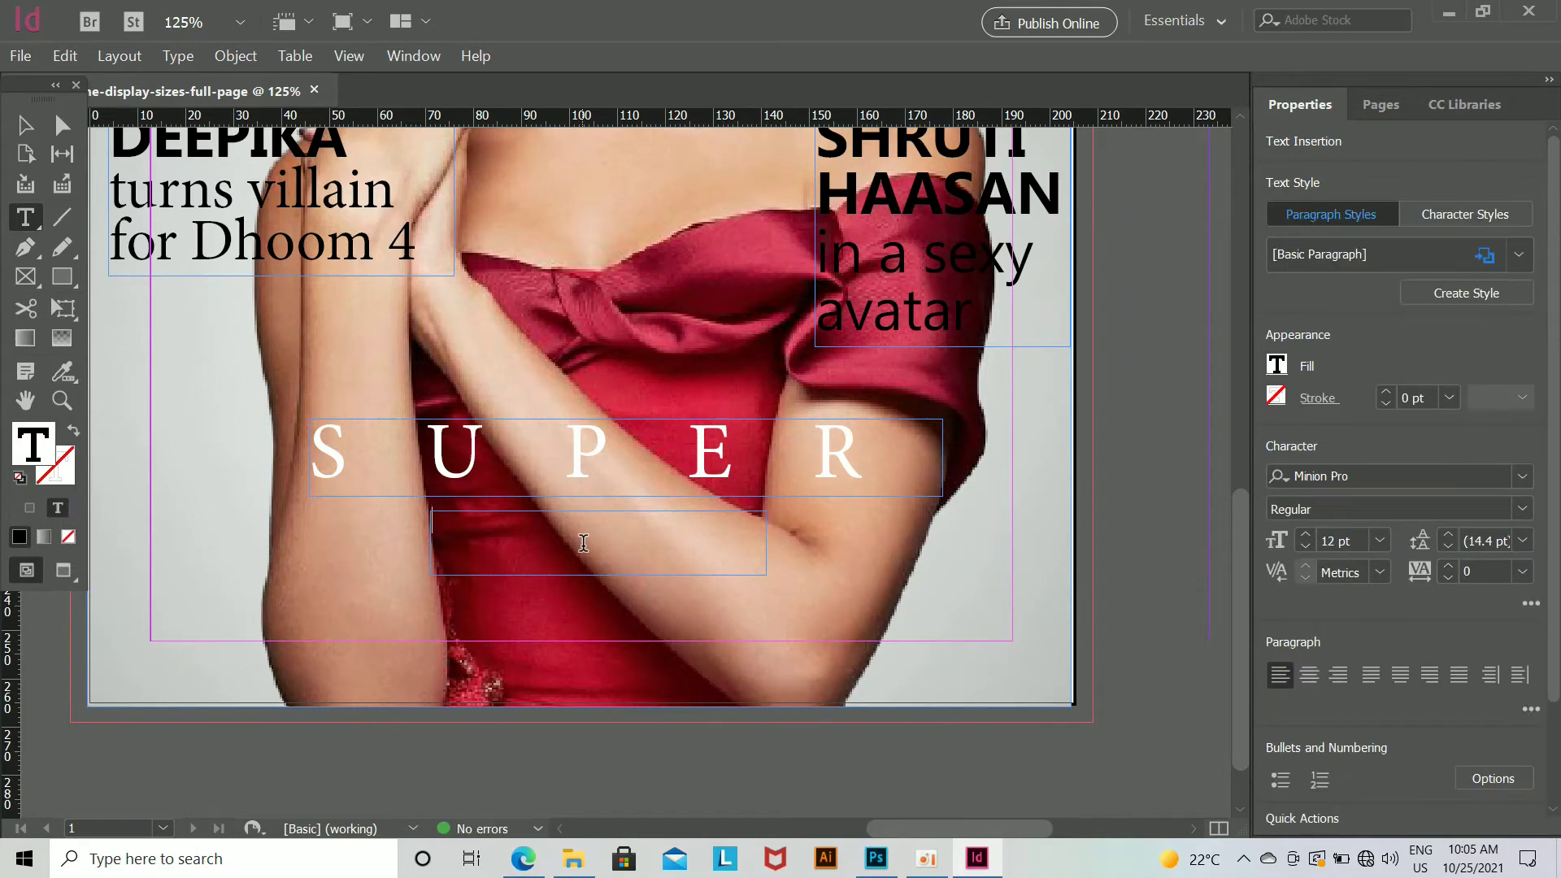
Step: Set the word POWER to 39 pt with a tracking of 280
{"action": "left_click_drag", "start_coordinate": [503, 520], "coordinate": [429, 521]}
{"action": "left_click", "coordinate": [1306, 535]}
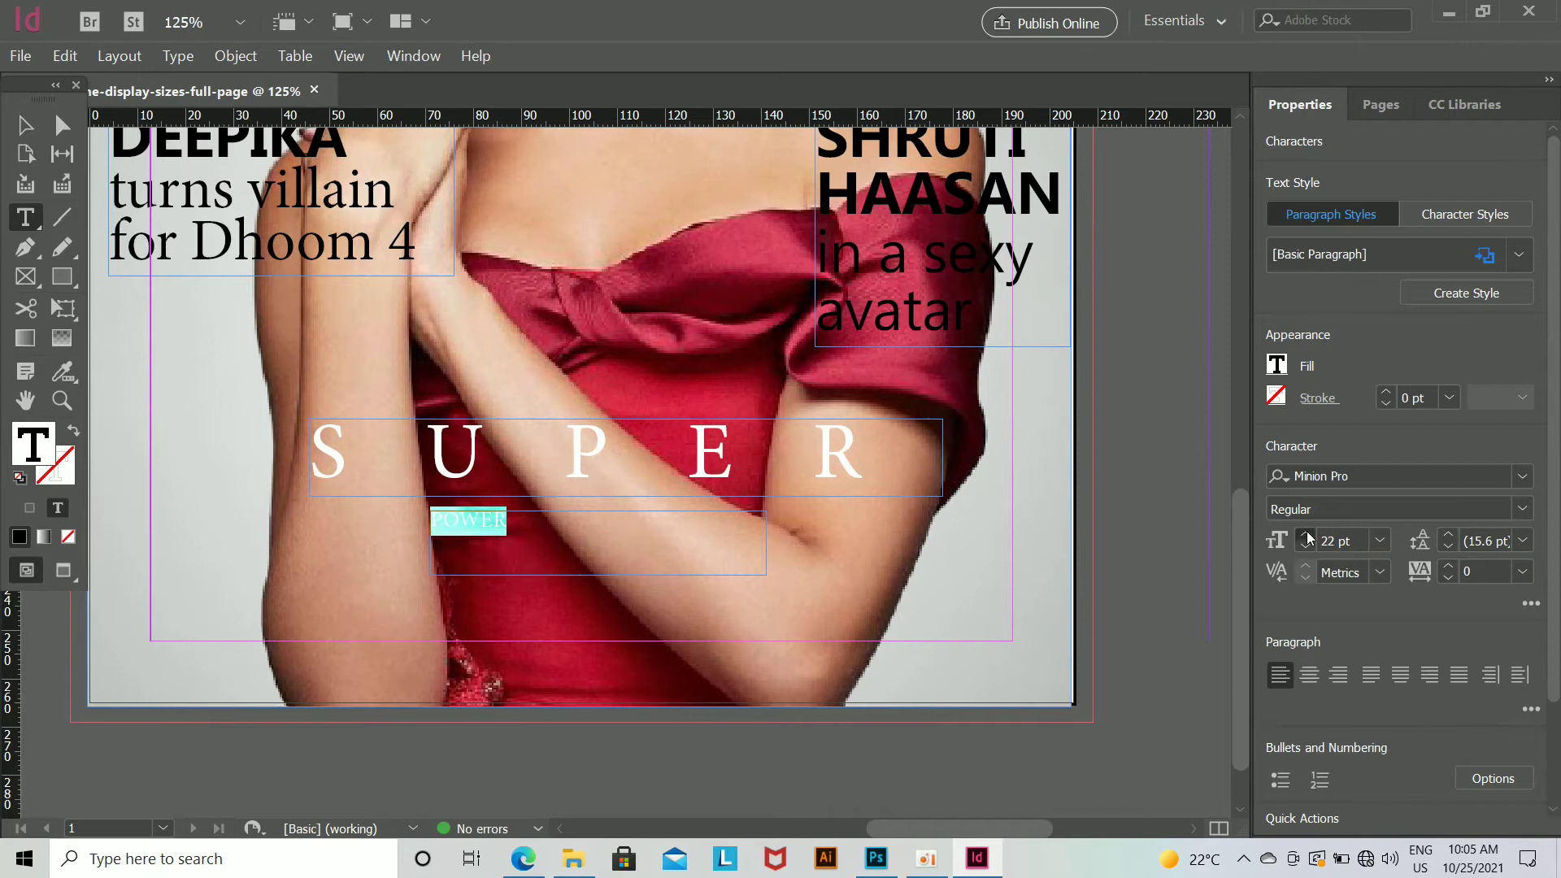
{"action": "key", "text": "Return"}
{"action": "left_click", "coordinate": [1306, 535]}
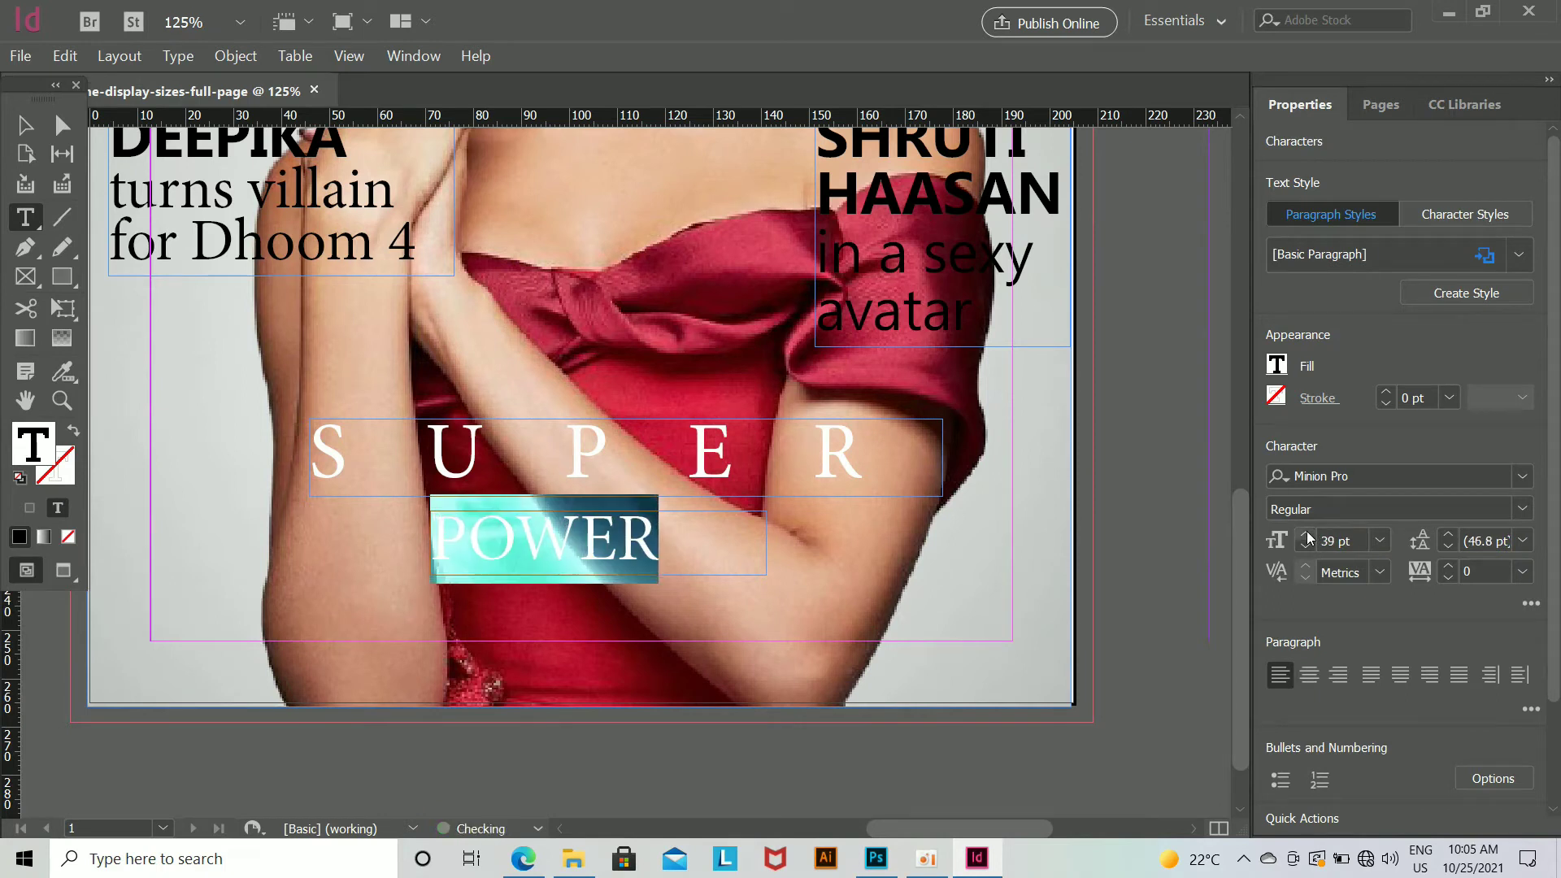
{"action": "left_click_drag", "start_coordinate": [1450, 572], "coordinate": [1449, 572]}
{"action": "key", "text": "Escape"}
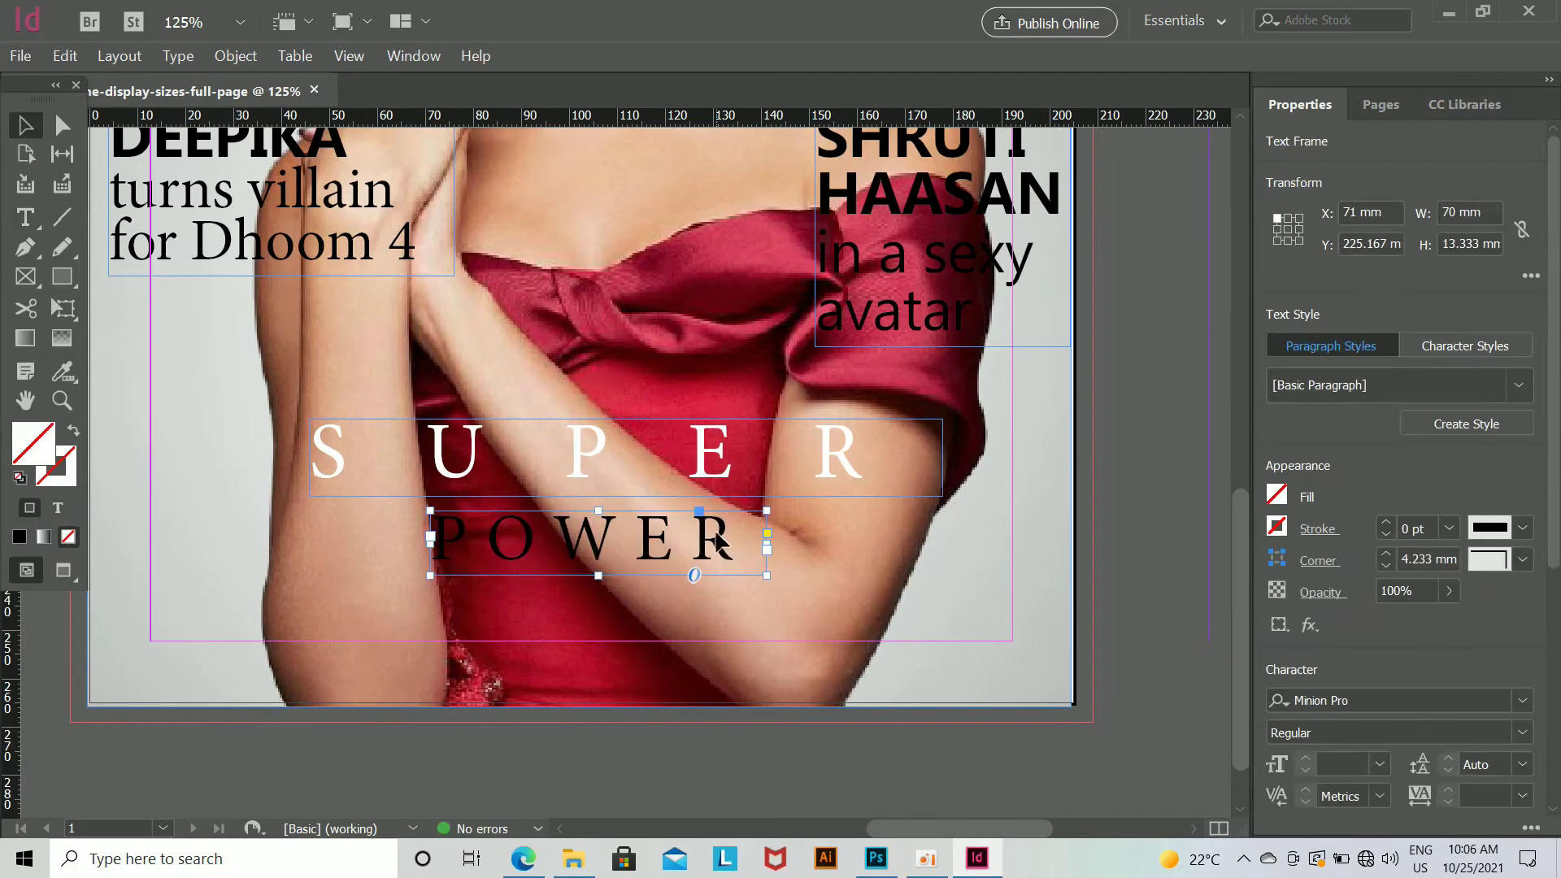
Step: Move the POWER frame closer beneath SUPER, to X 79 mm and Y 220.417 mm
{"action": "left_click_drag", "start_coordinate": [713, 547], "coordinate": [756, 546]}
{"action": "key", "text": "Up"}
{"action": "key", "text": "Up"}
{"action": "key", "text": "Up"}
{"action": "key", "text": "Up"}
{"action": "key", "text": "Up"}
{"action": "key", "text": "Up"}
{"action": "key", "text": "Up"}
{"action": "key", "text": "Up"}
{"action": "key", "text": "Up"}
{"action": "key", "text": "Up"}
{"action": "key", "text": "Up"}
{"action": "key", "text": "Up"}
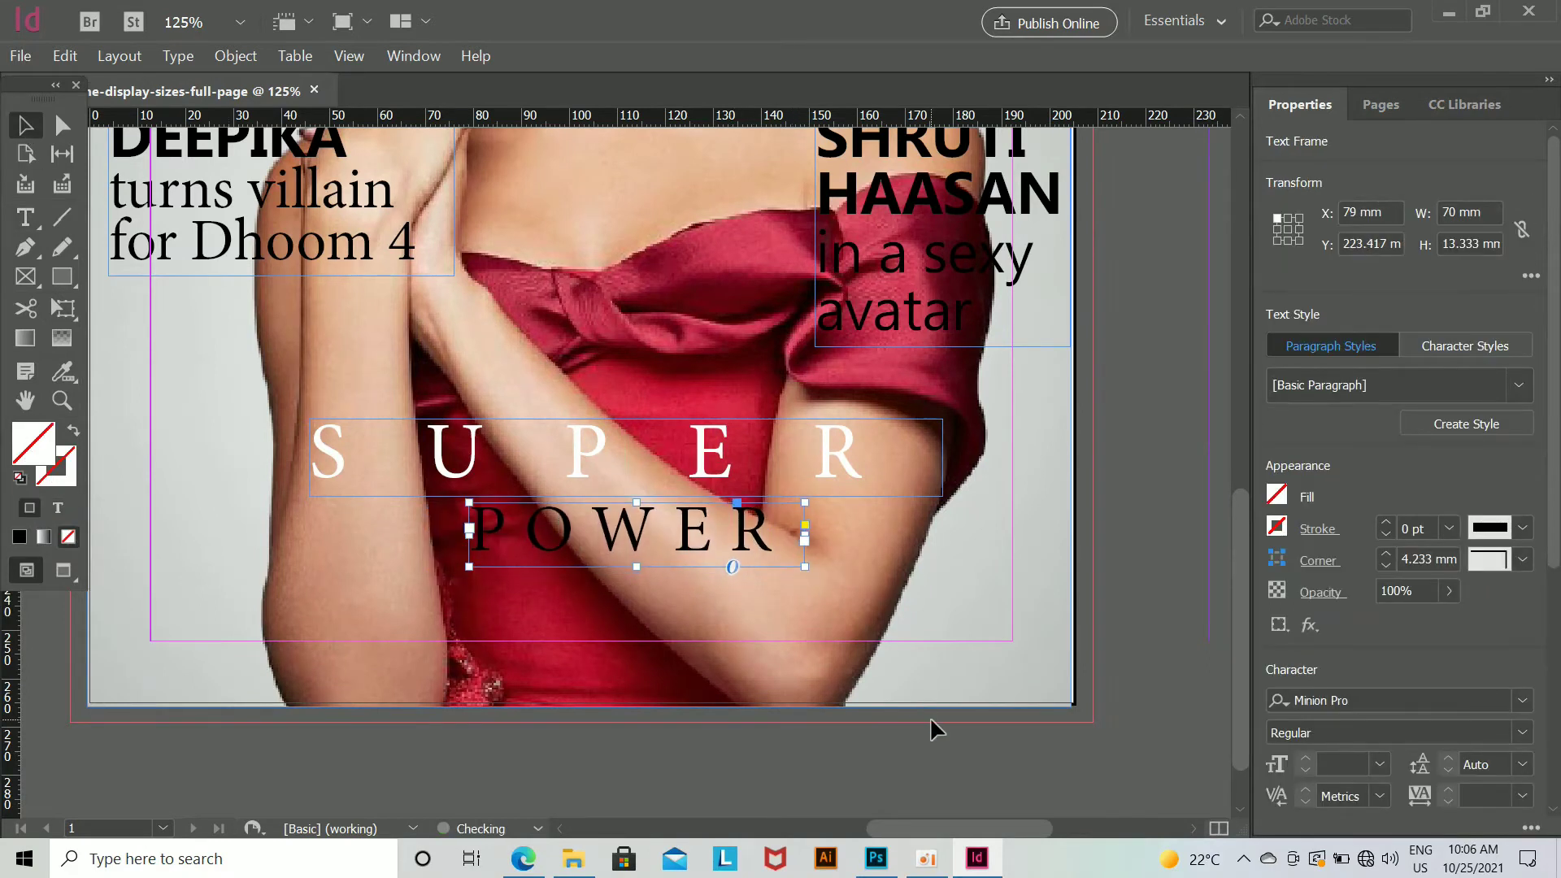
{"action": "key", "text": "Up"}
{"action": "key", "text": "Up"}
{"action": "key", "text": "Up"}
{"action": "key", "text": "Up"}
{"action": "key", "text": "Up"}
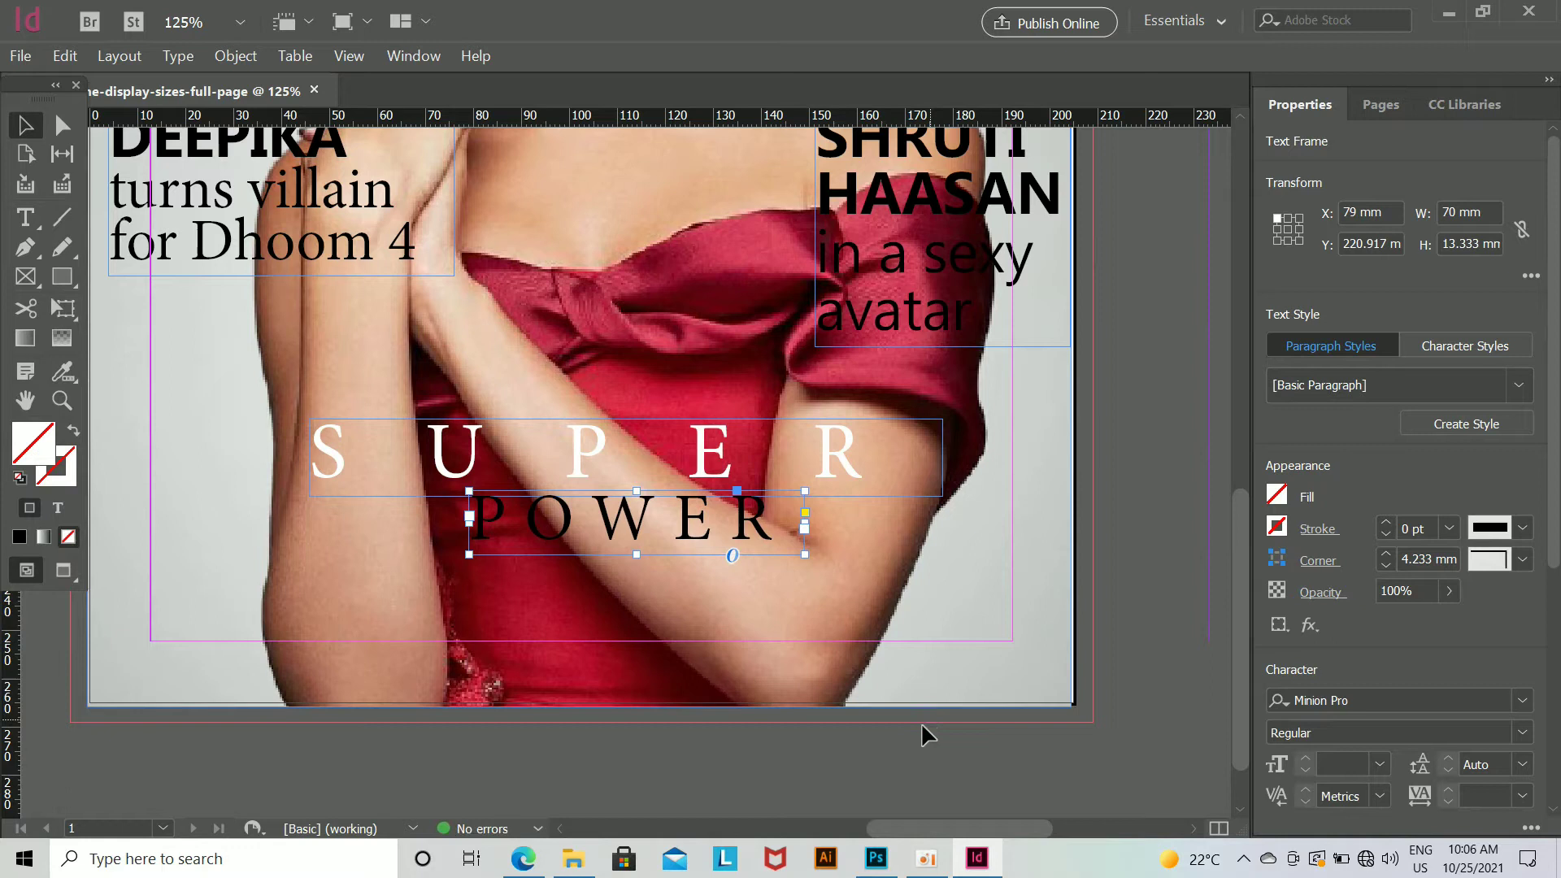
{"action": "key", "text": "Up"}
{"action": "key", "text": "Up"}
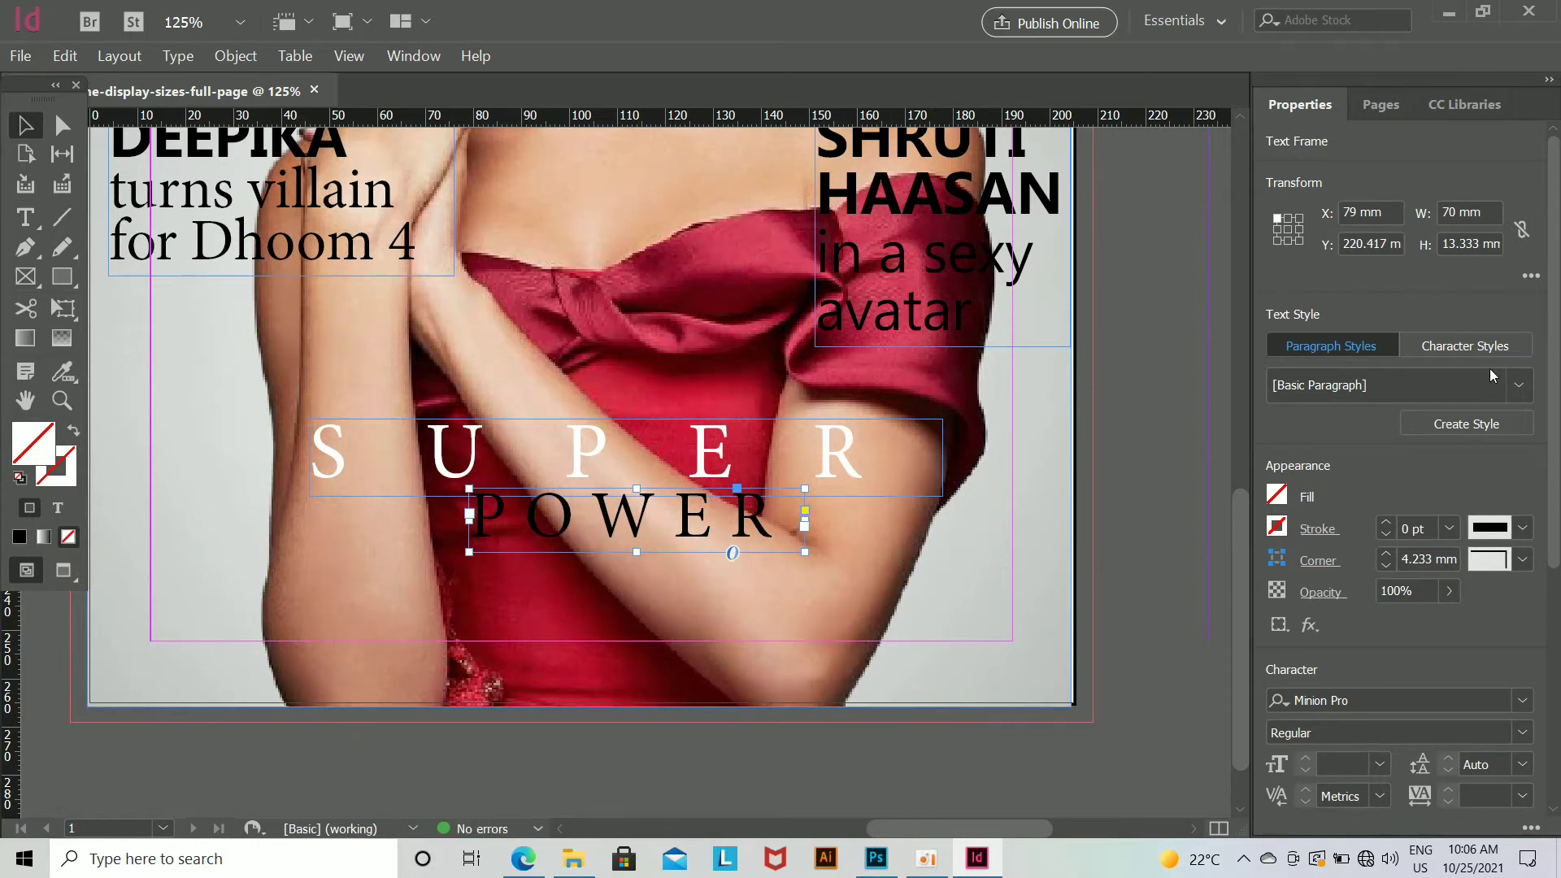
Step: Change the font of POWER to Manila Sans Bold
{"action": "key", "text": "t"}
{"action": "left_click_drag", "start_coordinate": [470, 520], "coordinate": [801, 536]}
{"action": "left_click", "coordinate": [1494, 472]}
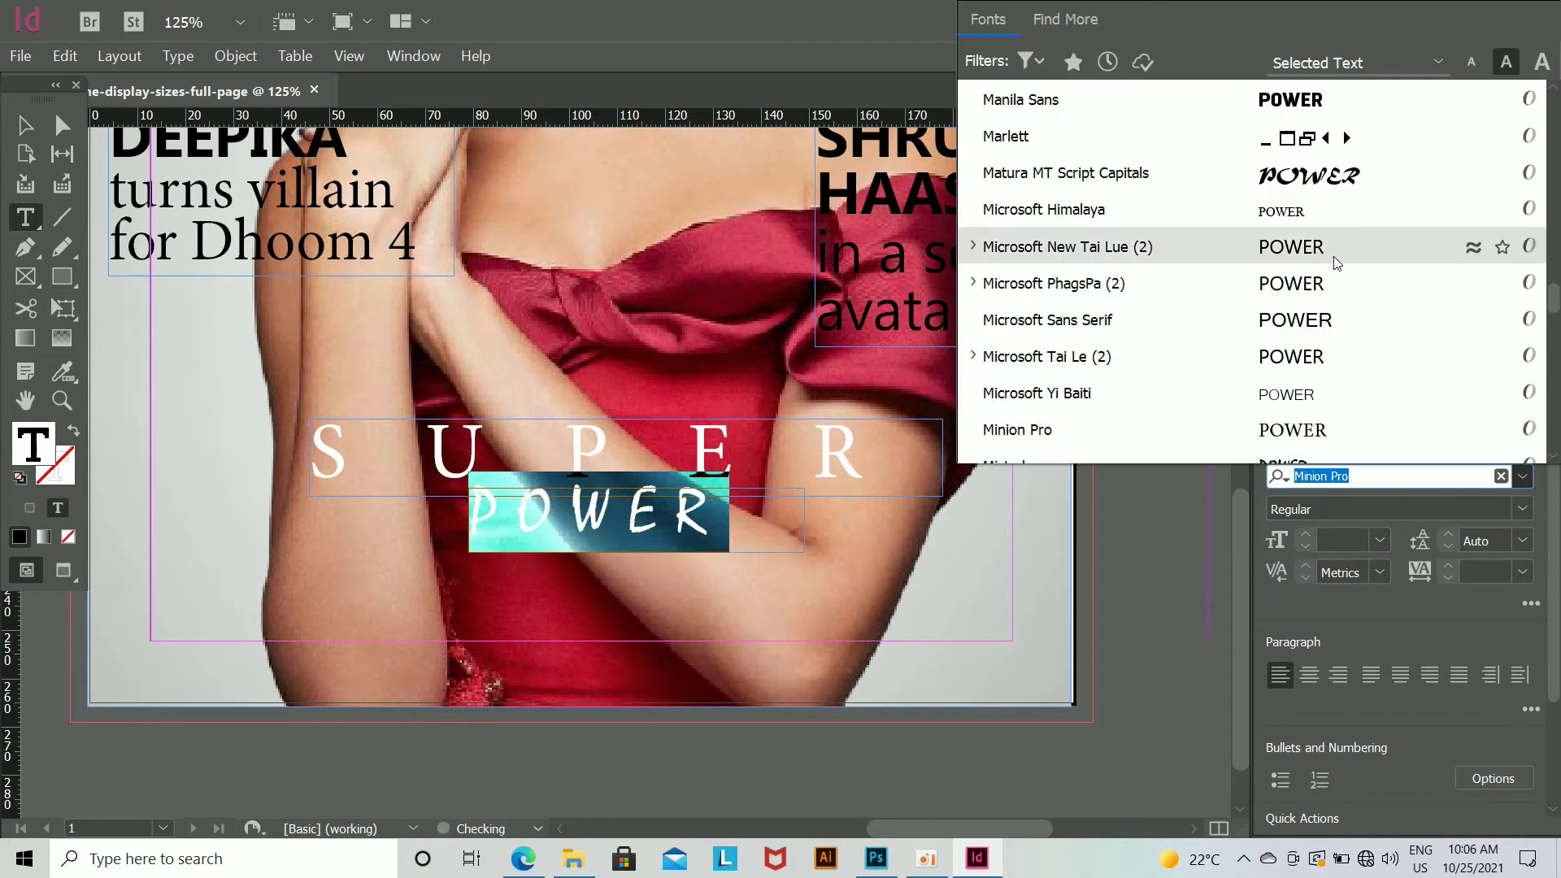
{"action": "left_click", "coordinate": [1290, 100]}
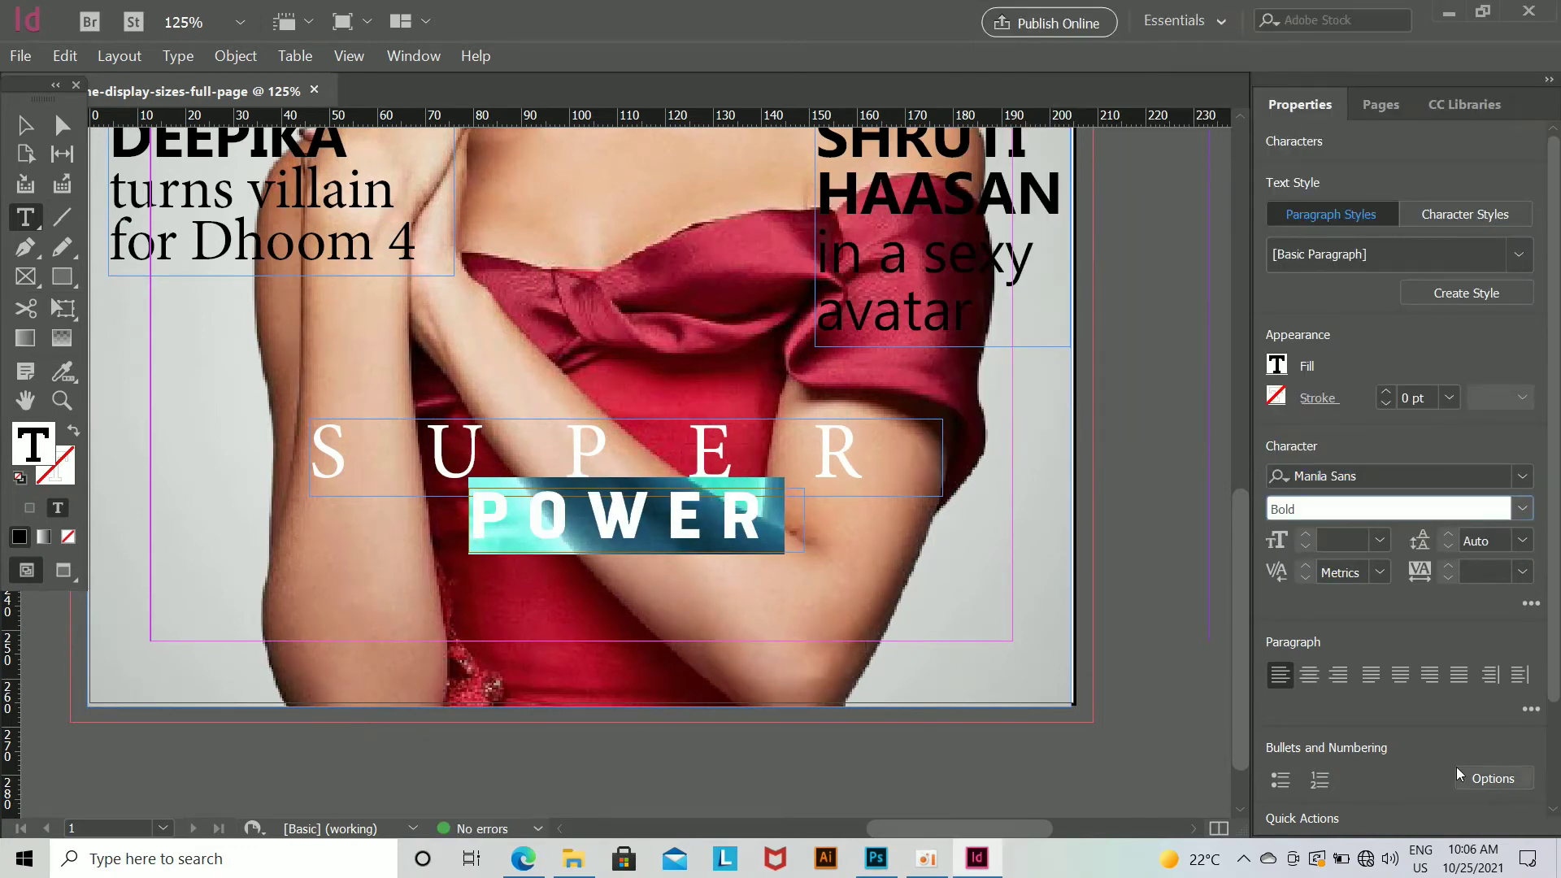
Step: Fine-tune the vertical position of the POWER frame under SUPER to Y 220.625 mm
{"action": "left_click", "coordinate": [21, 130]}
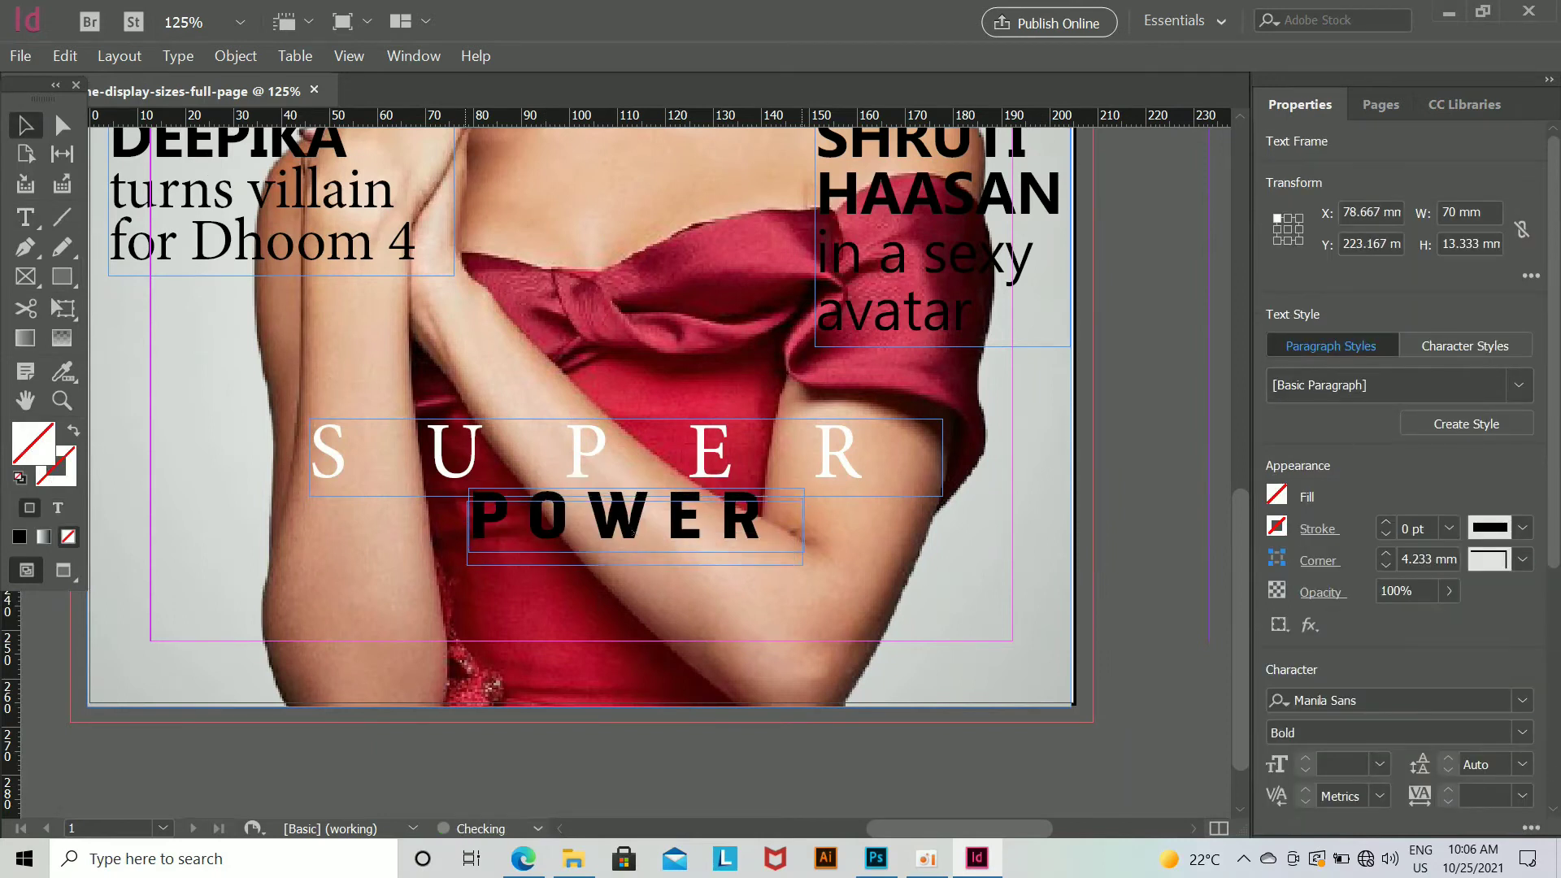
{"action": "left_click_drag", "start_coordinate": [693, 534], "coordinate": [693, 542]}
{"action": "left_click", "coordinate": [1141, 629]}
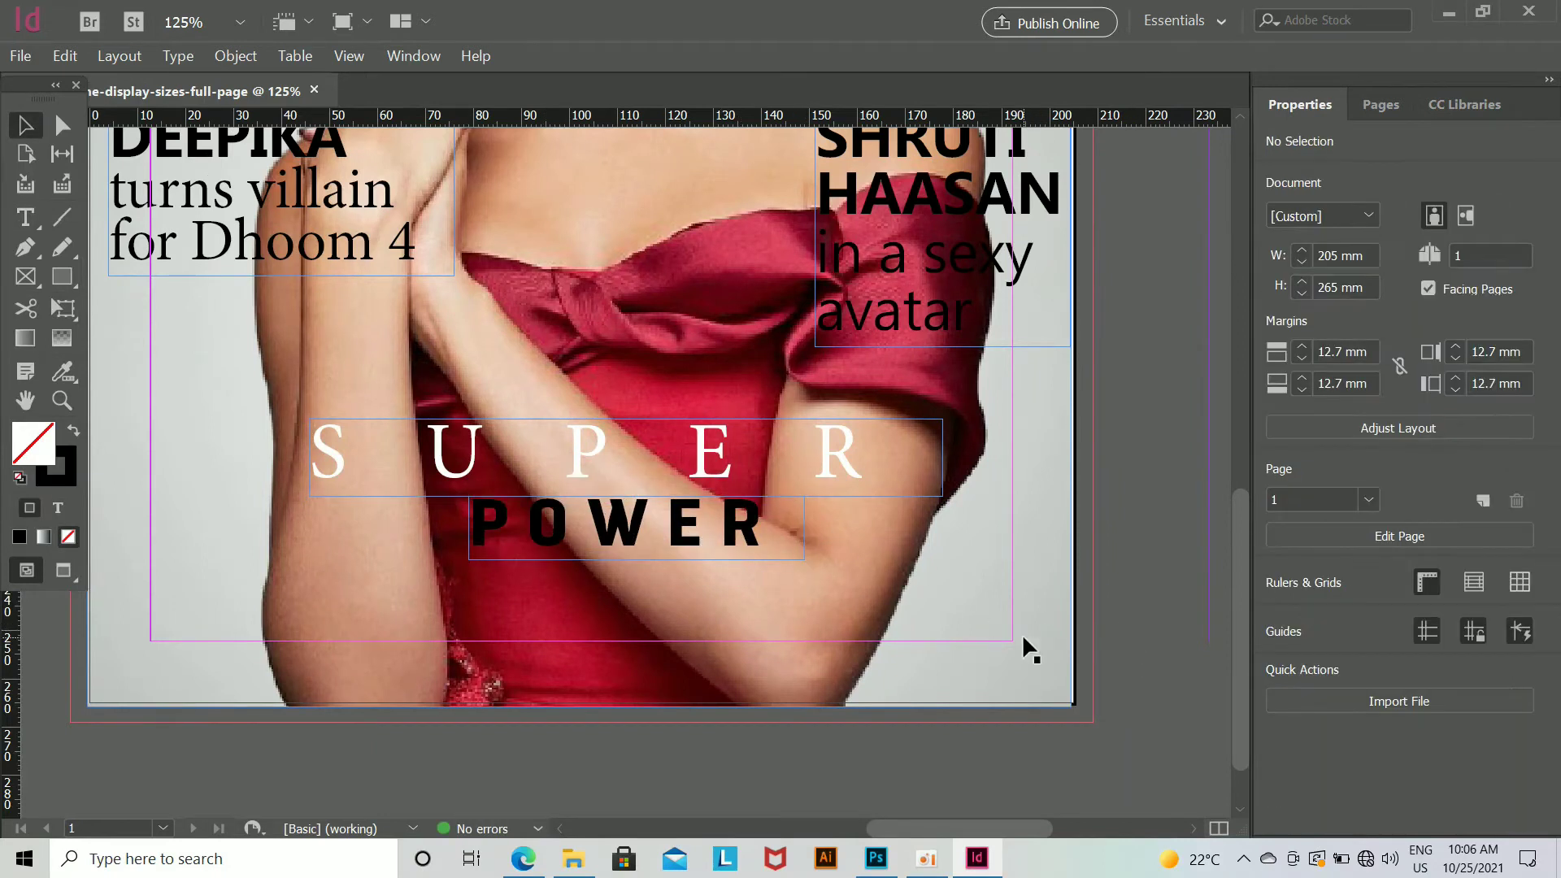
{"action": "left_click", "coordinate": [754, 538]}
{"action": "key", "text": "Up"}
{"action": "key", "text": "Up"}
{"action": "key", "text": "Up"}
{"action": "key", "text": "Up"}
Step: Widen the POWER frame to 81.667 mm
{"action": "double_click", "coordinate": [490, 530]}
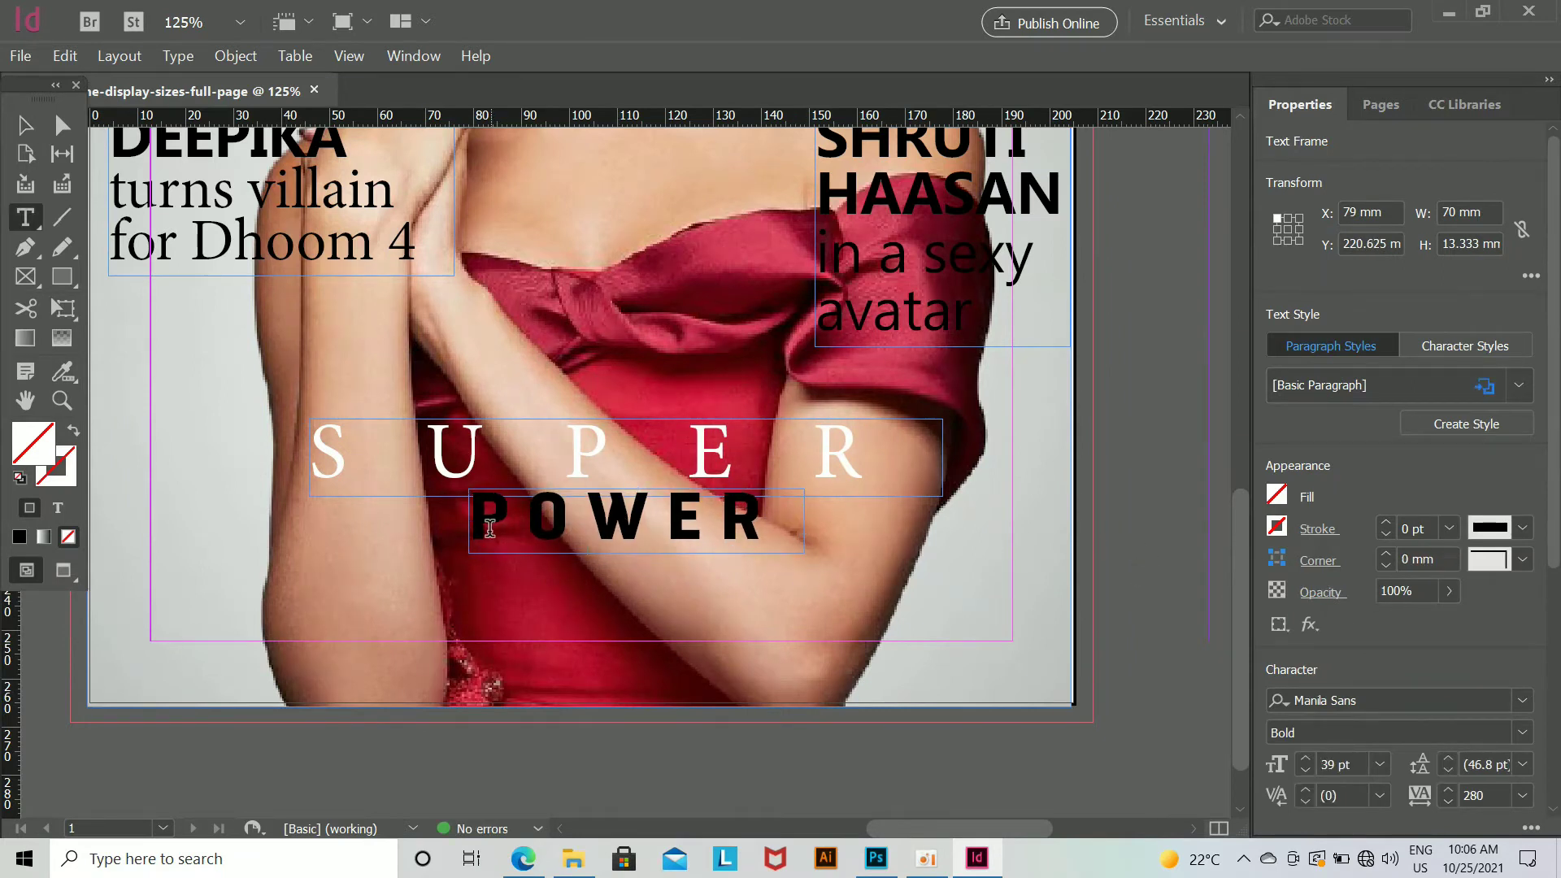
{"action": "double_click", "coordinate": [490, 529]}
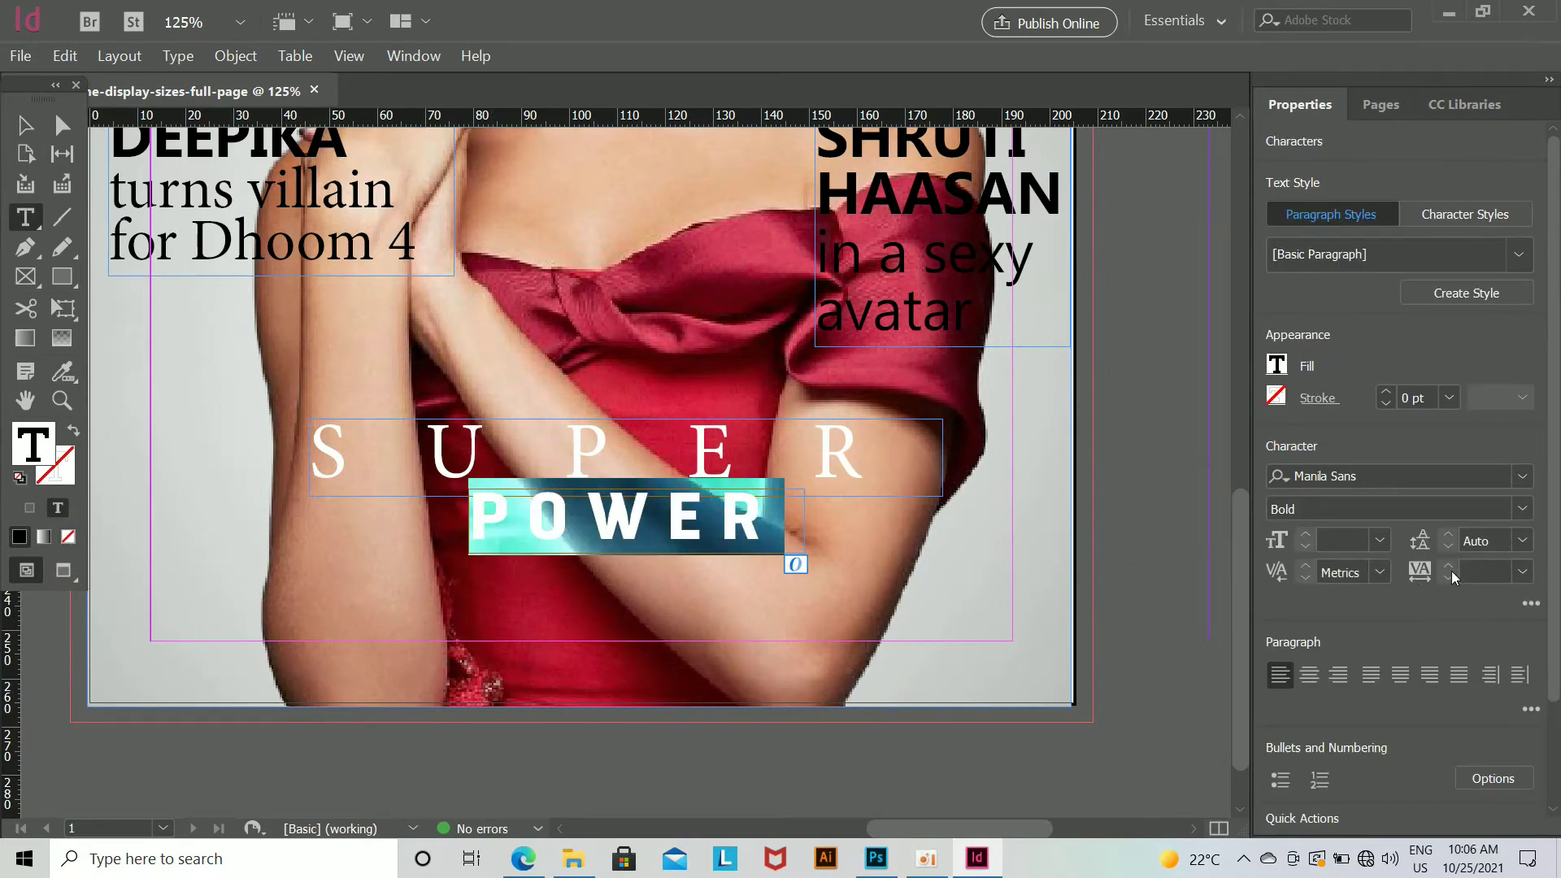
{"action": "key", "text": "Escape"}
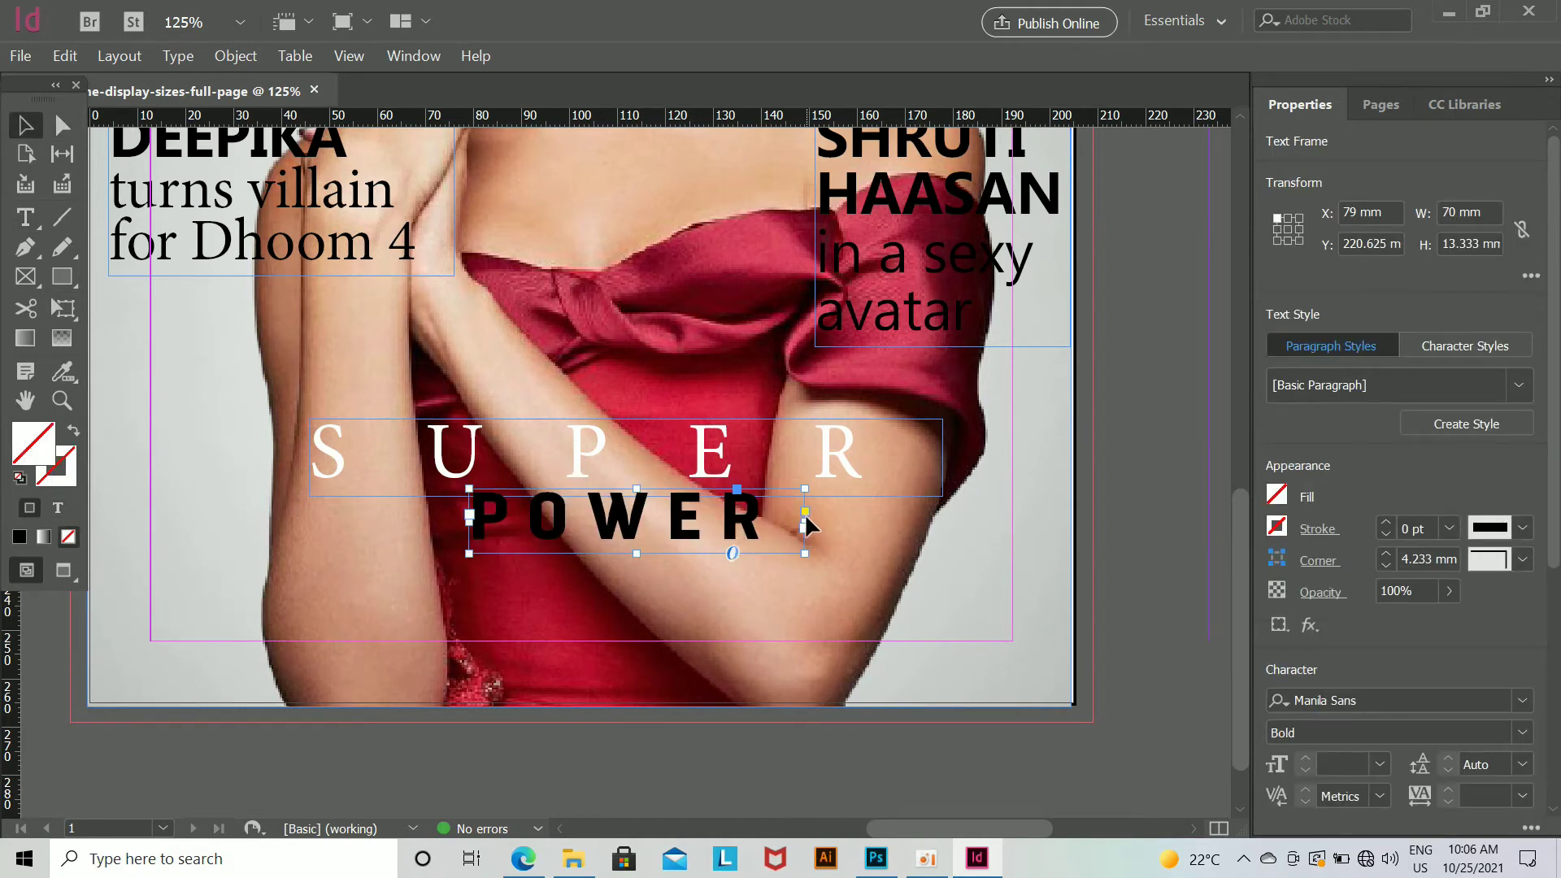
{"action": "left_click_drag", "start_coordinate": [808, 526], "coordinate": [861, 526]}
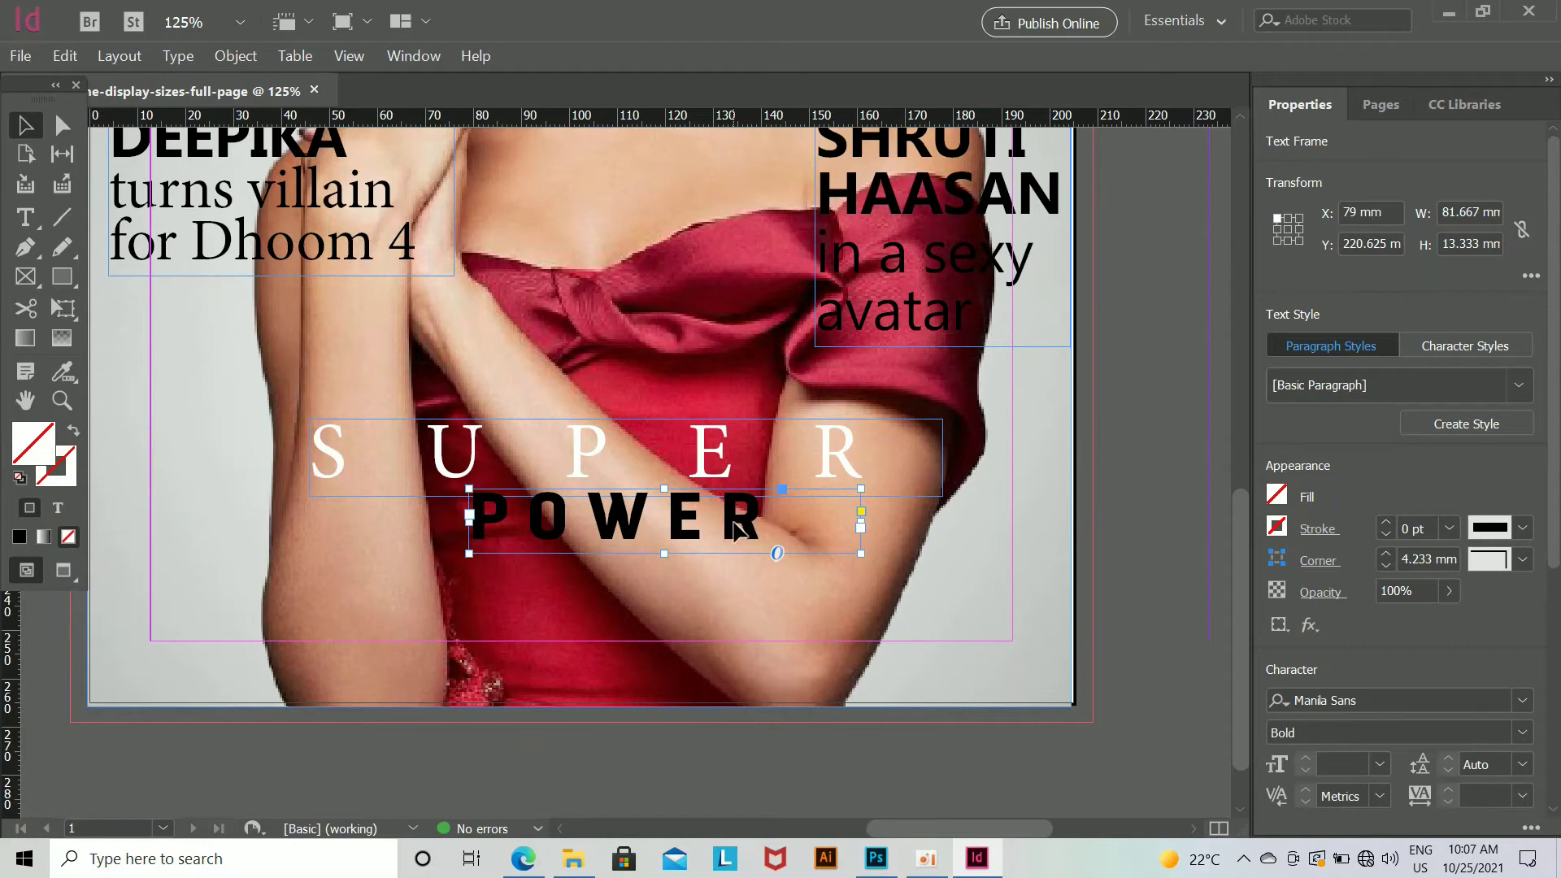
Step: Increase the letter tracking of POWER slightly
{"action": "double_click", "coordinate": [757, 520]}
{"action": "double_click", "coordinate": [757, 520]}
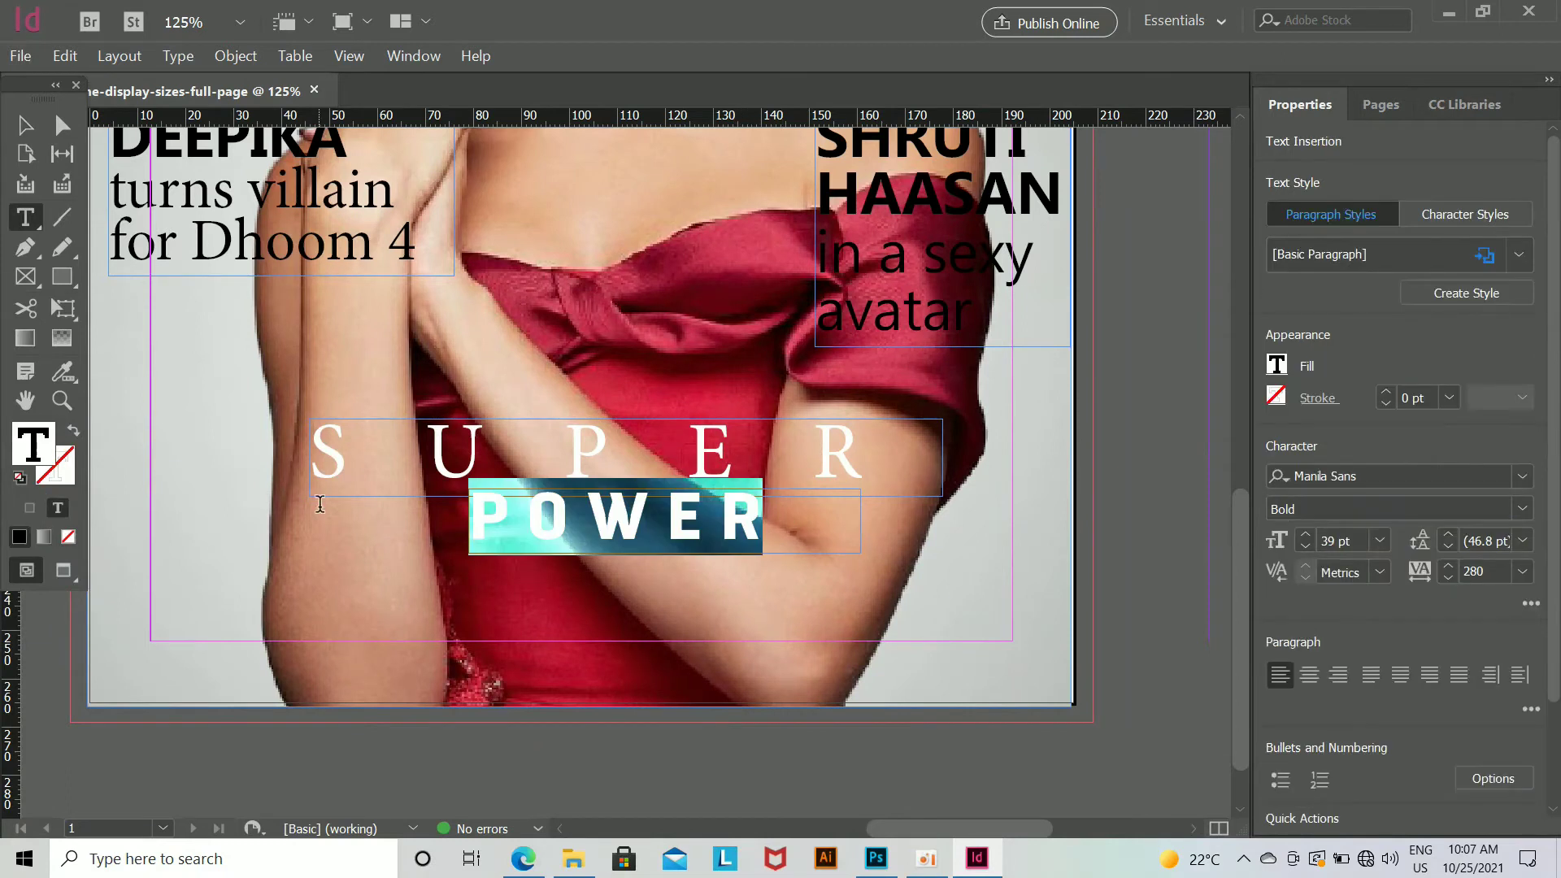
{"action": "left_click", "coordinate": [1446, 565]}
{"action": "left_click", "coordinate": [1446, 564]}
{"action": "key", "text": "Escape"}
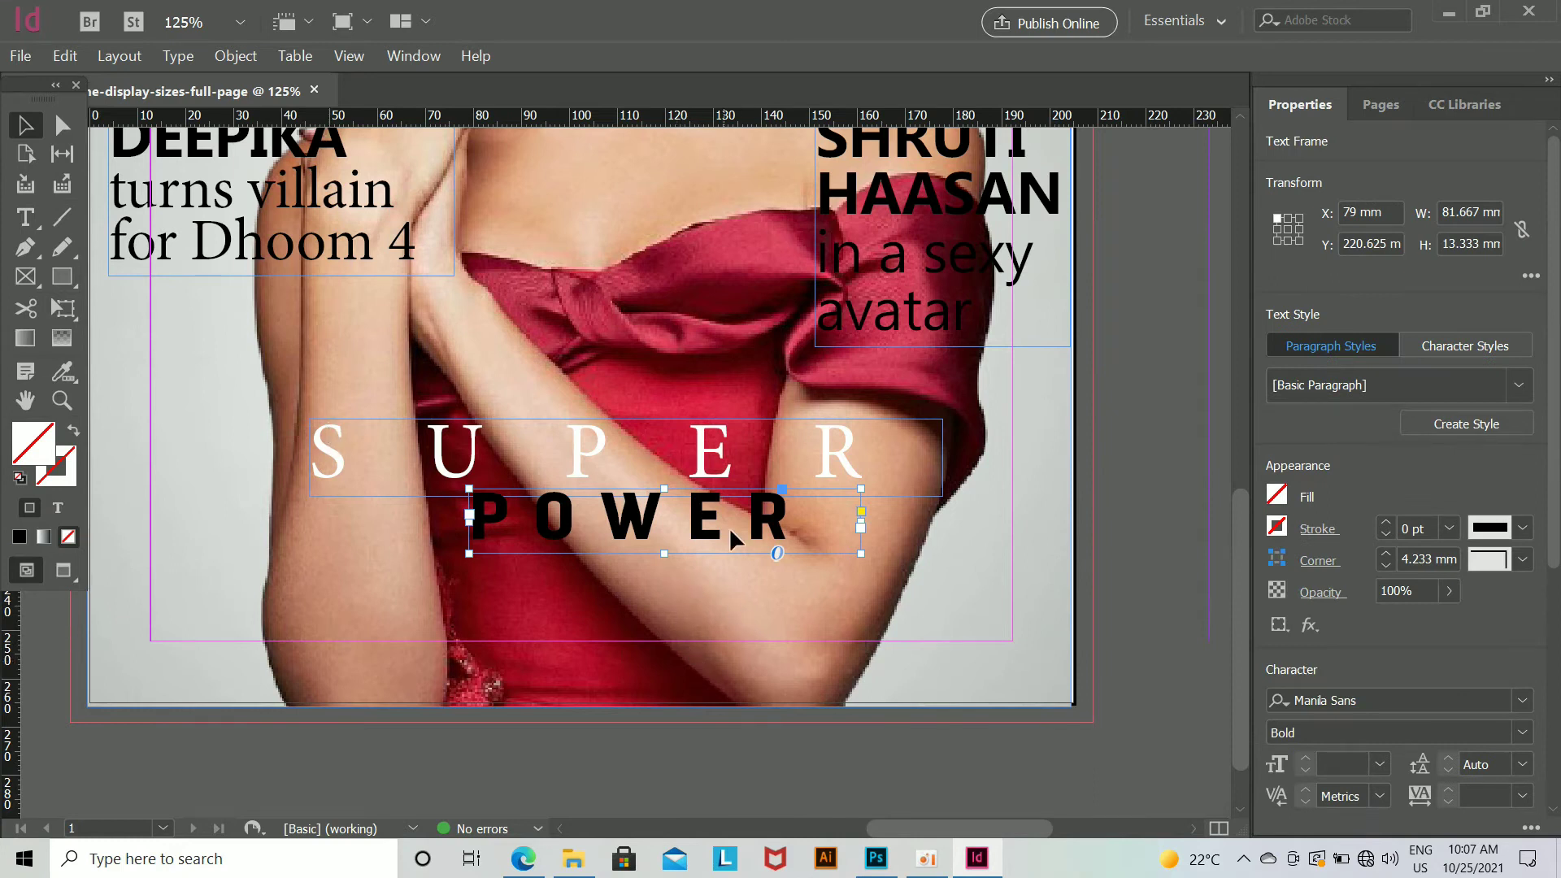
Step: Draw a text frame about 130 mm wide and 9 mm high beneath POWER
{"action": "left_click", "coordinate": [25, 218]}
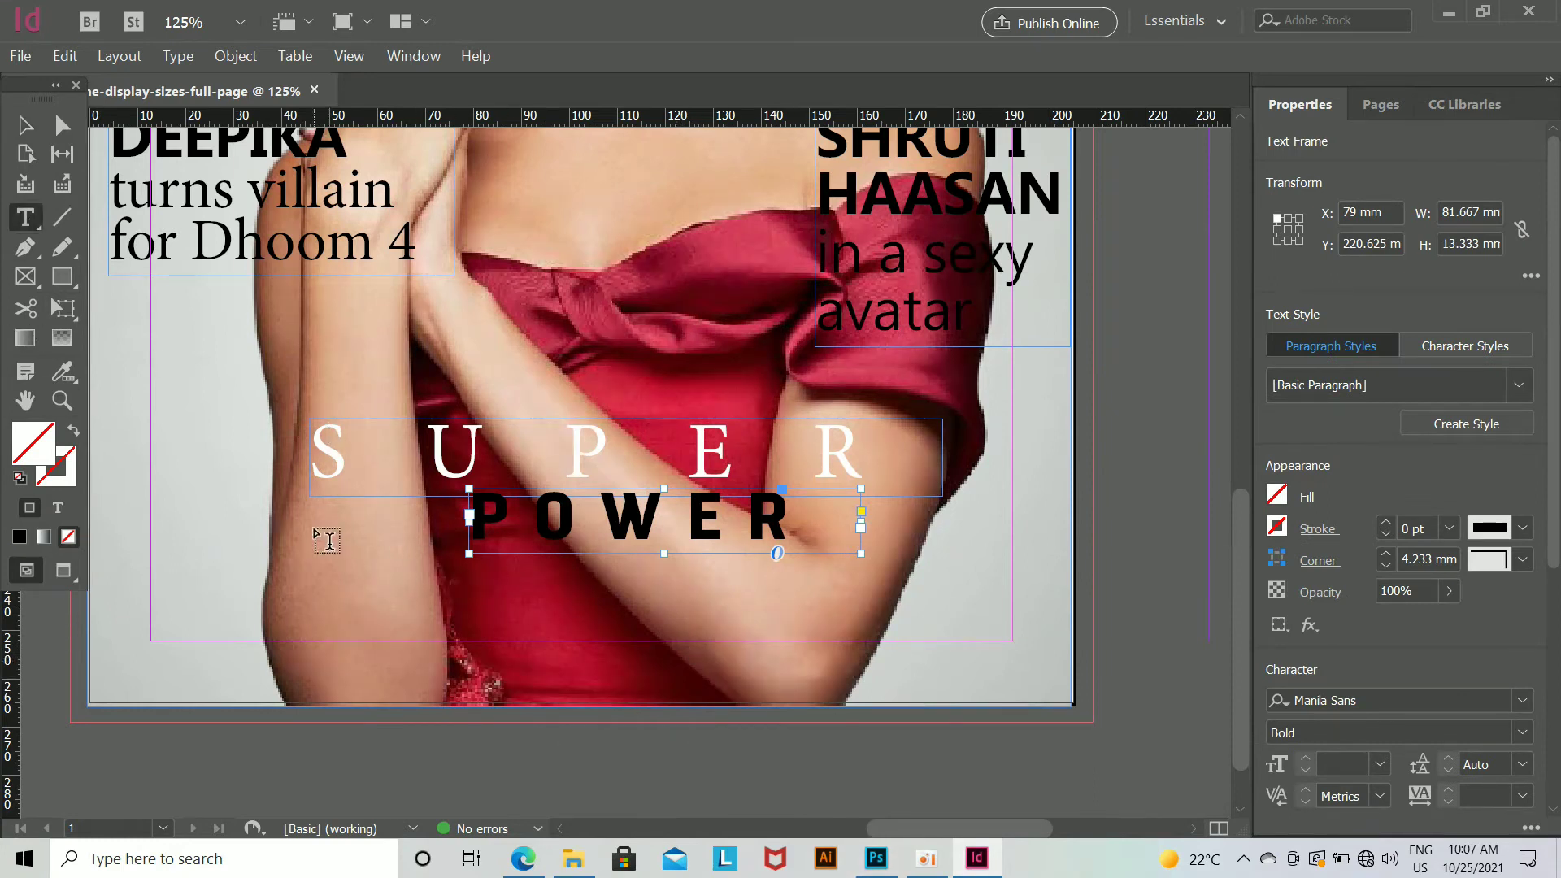
{"action": "left_click_drag", "start_coordinate": [309, 554], "coordinate": [934, 594]}
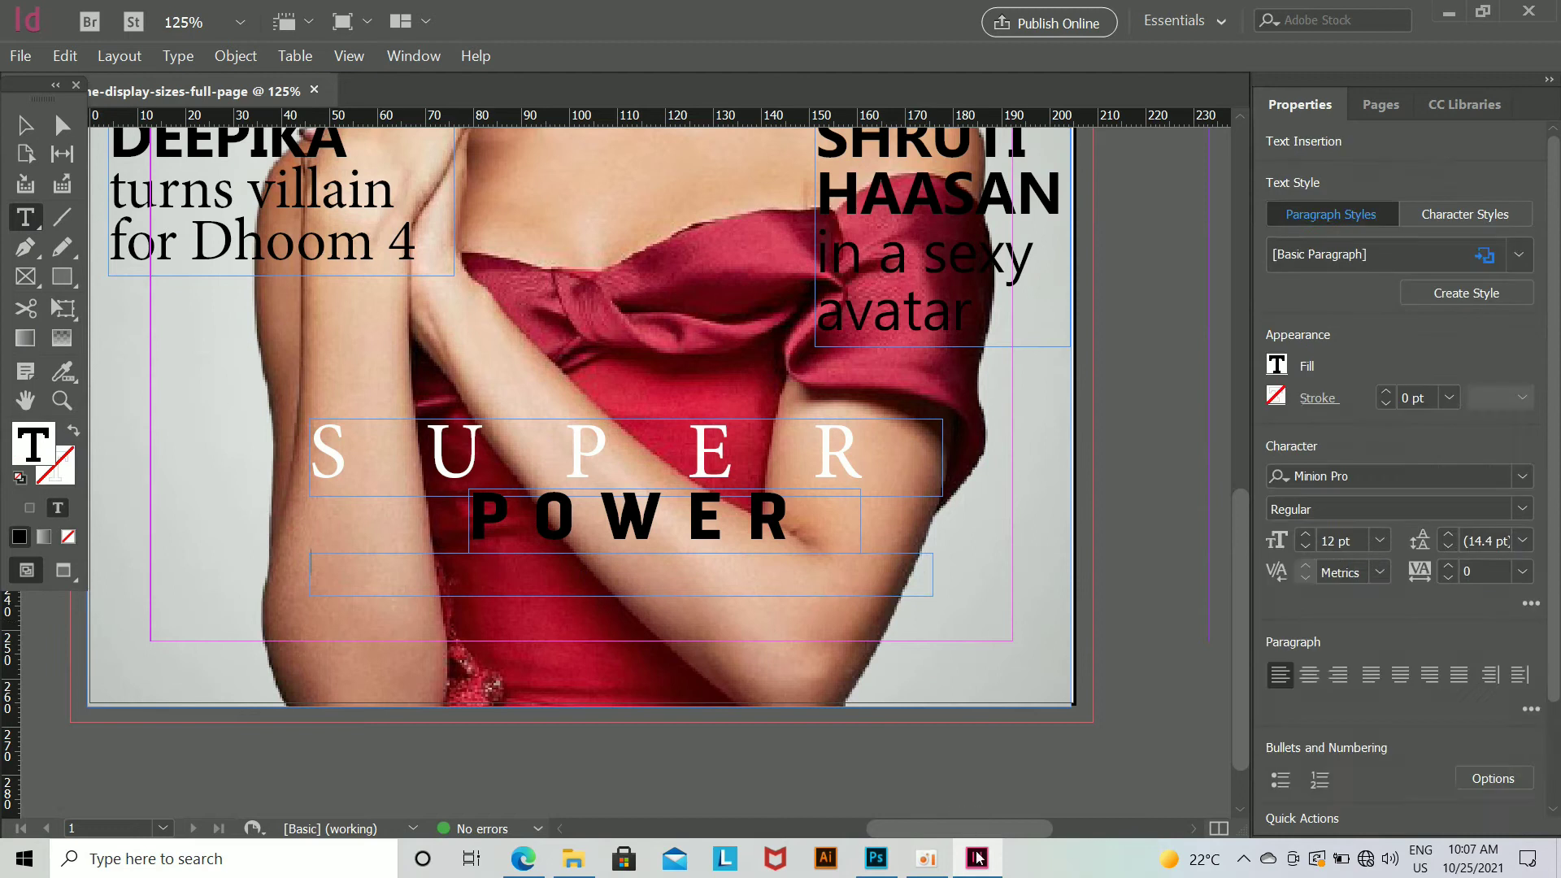
Step: Copy the line "GLOBAL ICON PRIYANKA CHOPRA JONAS" from the Photoshop document and paste it into the new InDesign frame
{"action": "left_click", "coordinate": [876, 858]}
{"action": "key", "text": "ctrl+plus"}
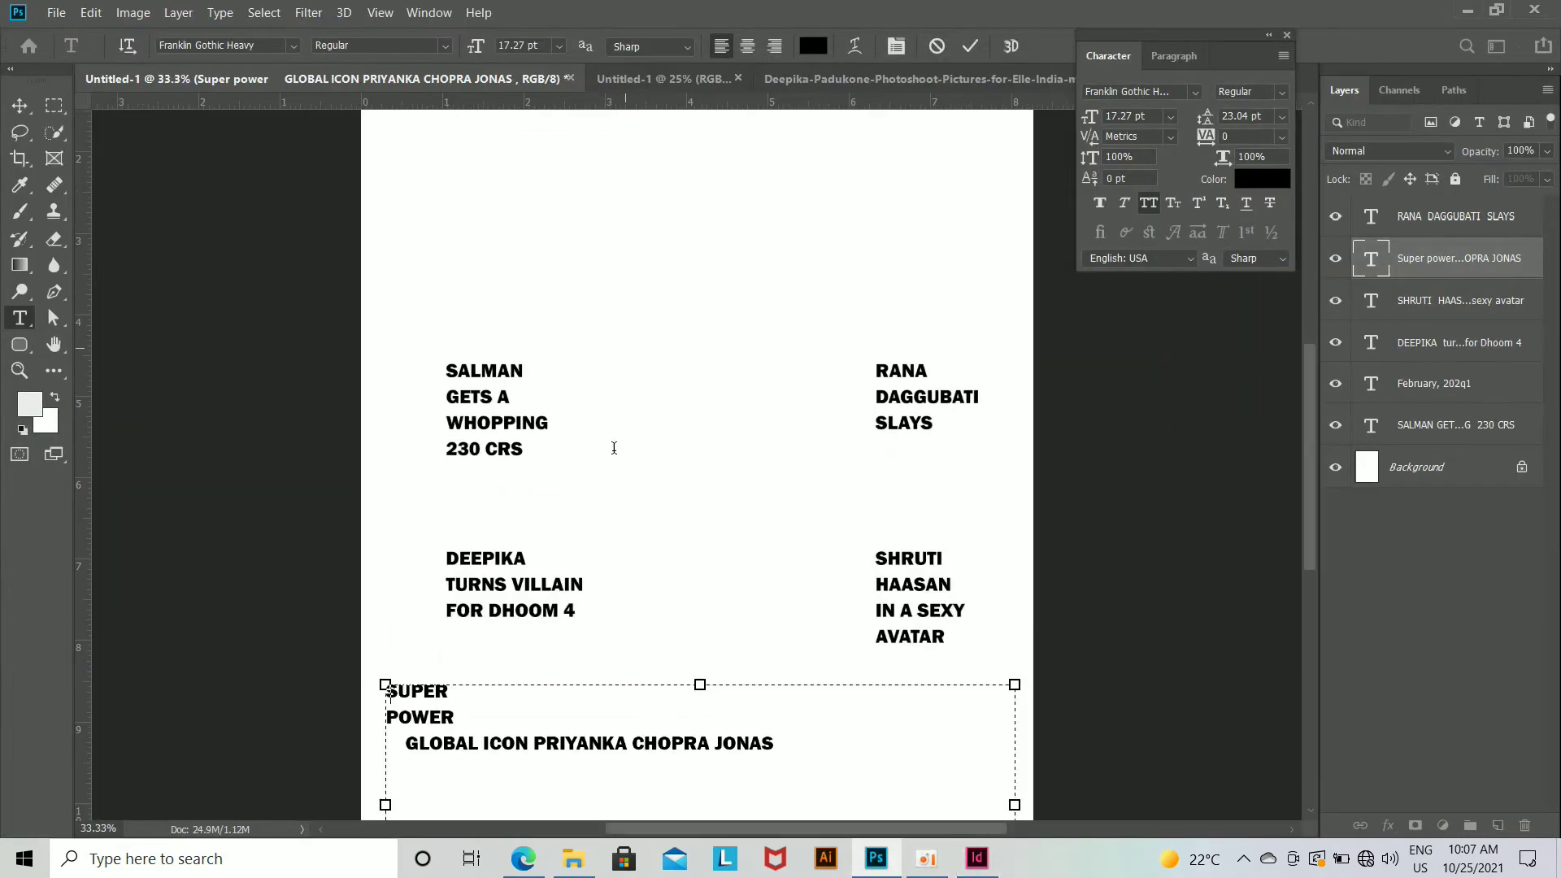
{"action": "key", "text": "Escape"}
{"action": "key", "text": "ctrl+z"}
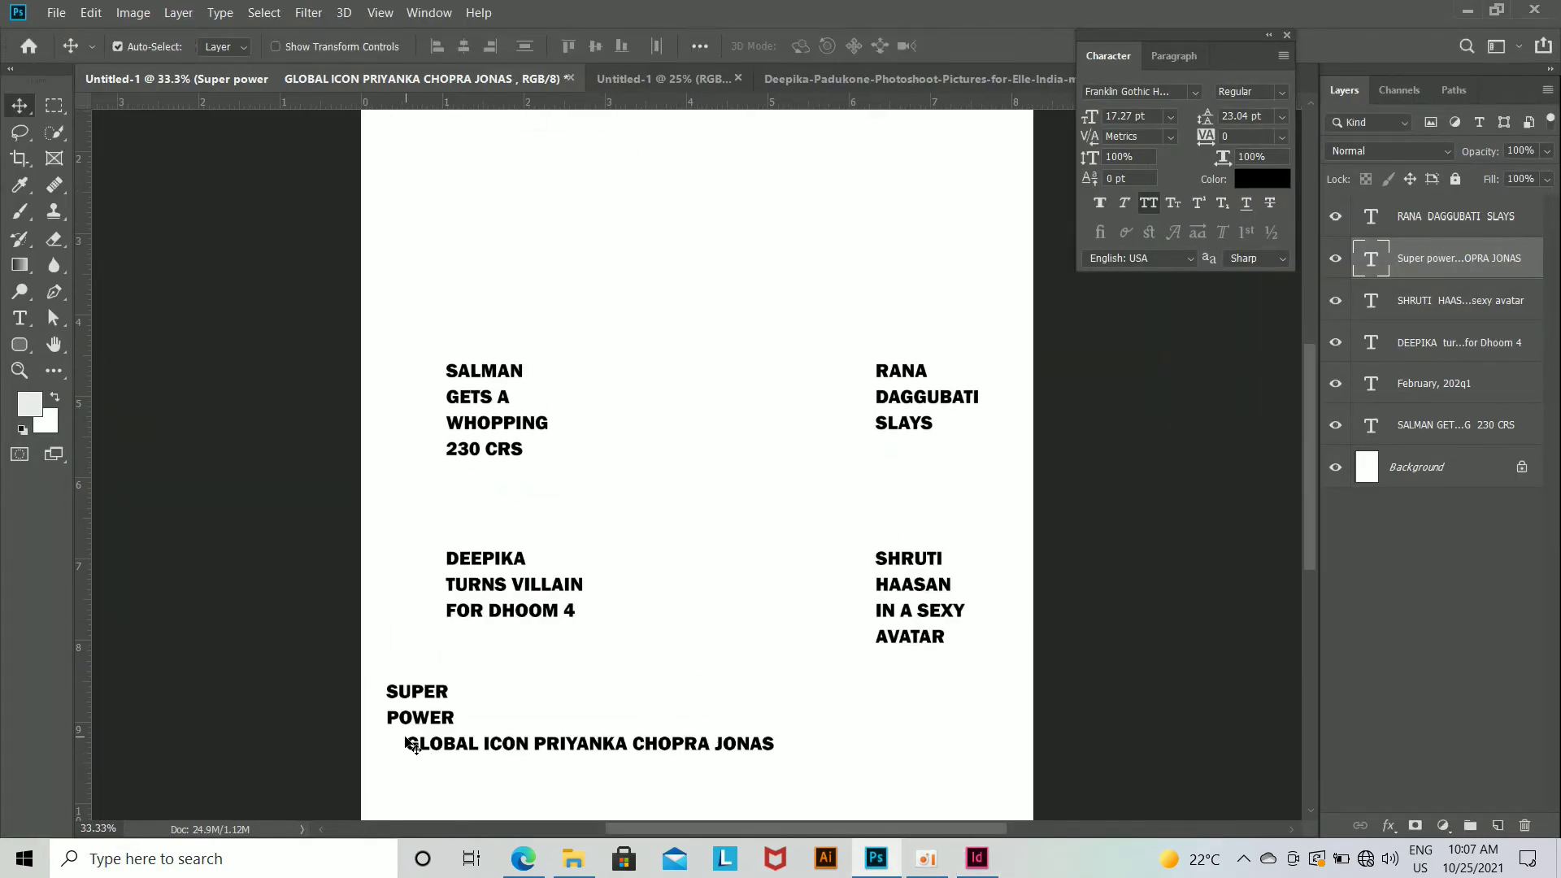
{"action": "double_click", "coordinate": [410, 743]}
{"action": "left_click", "coordinate": [413, 744]}
{"action": "left_click_drag", "start_coordinate": [406, 745], "coordinate": [829, 754]}
{"action": "key", "text": "ctrl+c"}
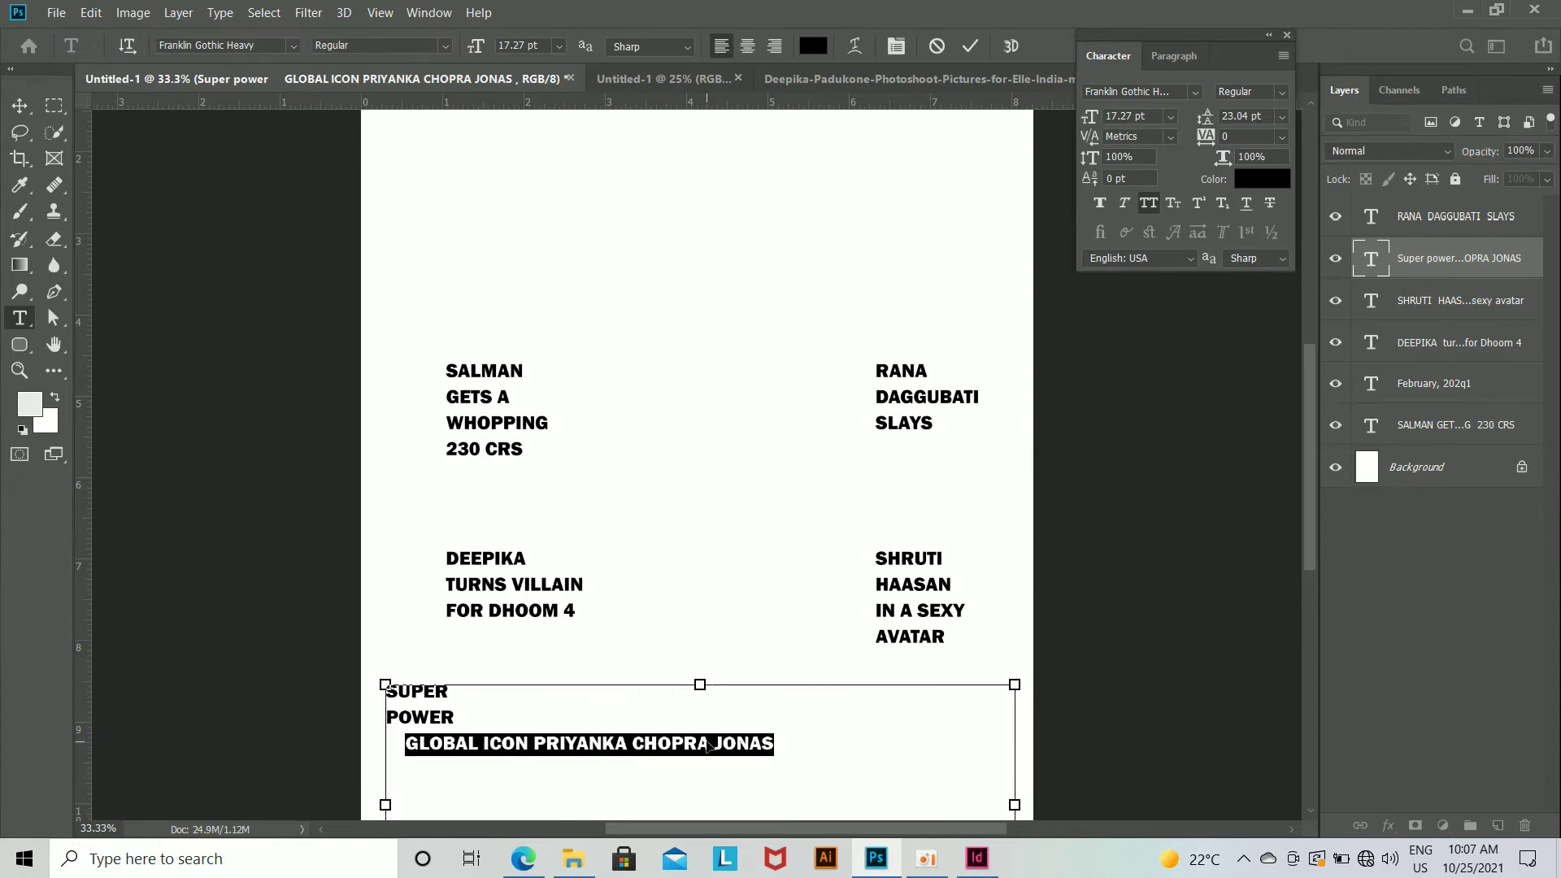
{"action": "left_click", "coordinate": [976, 859]}
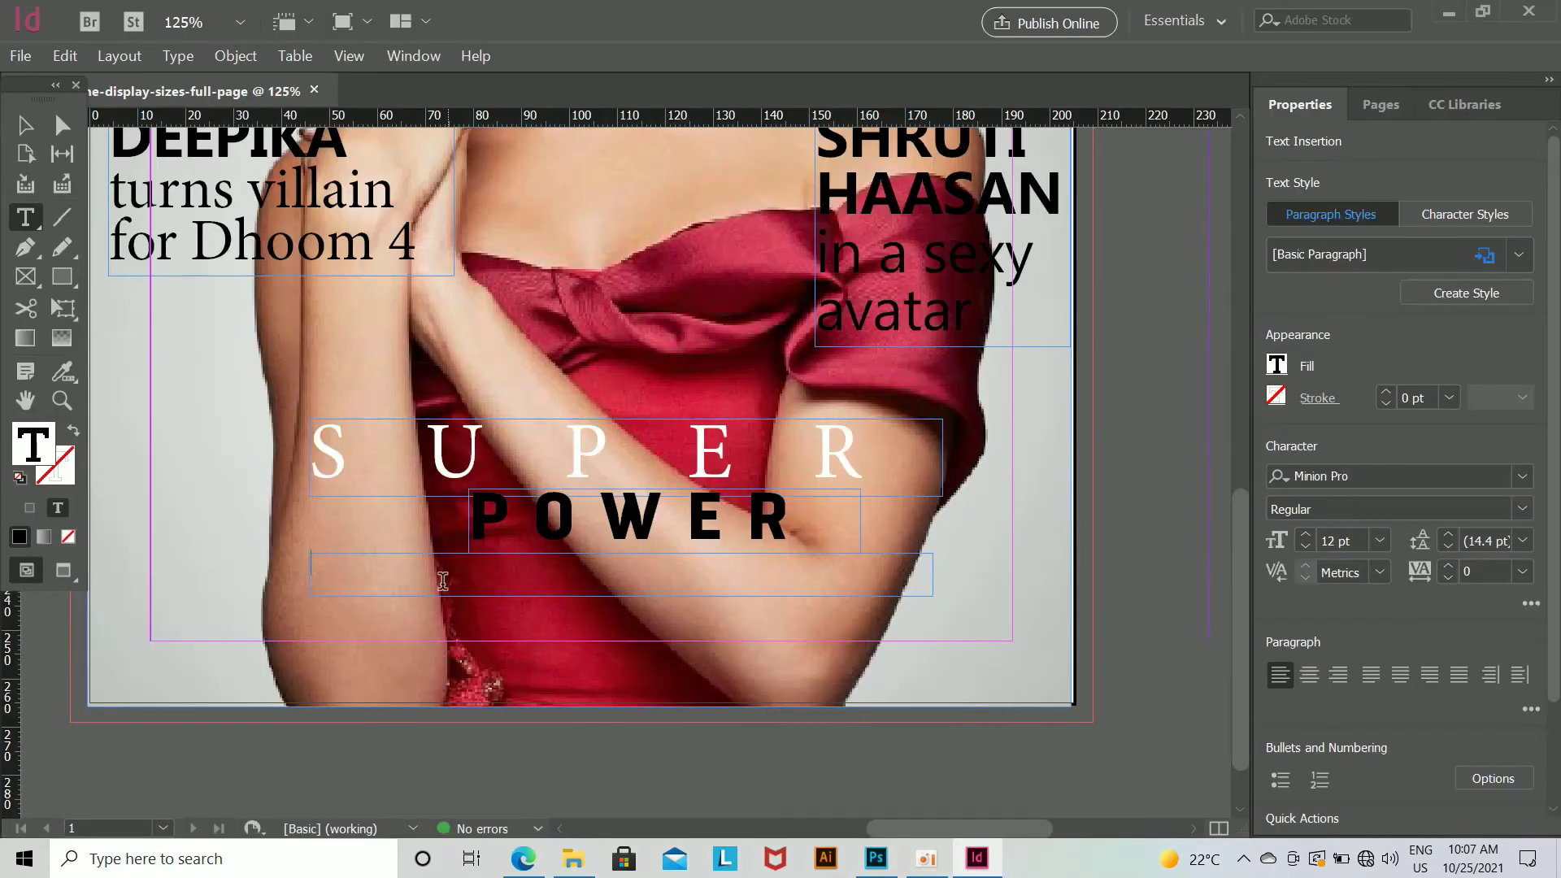
{"action": "key", "text": "ctrl+v"}
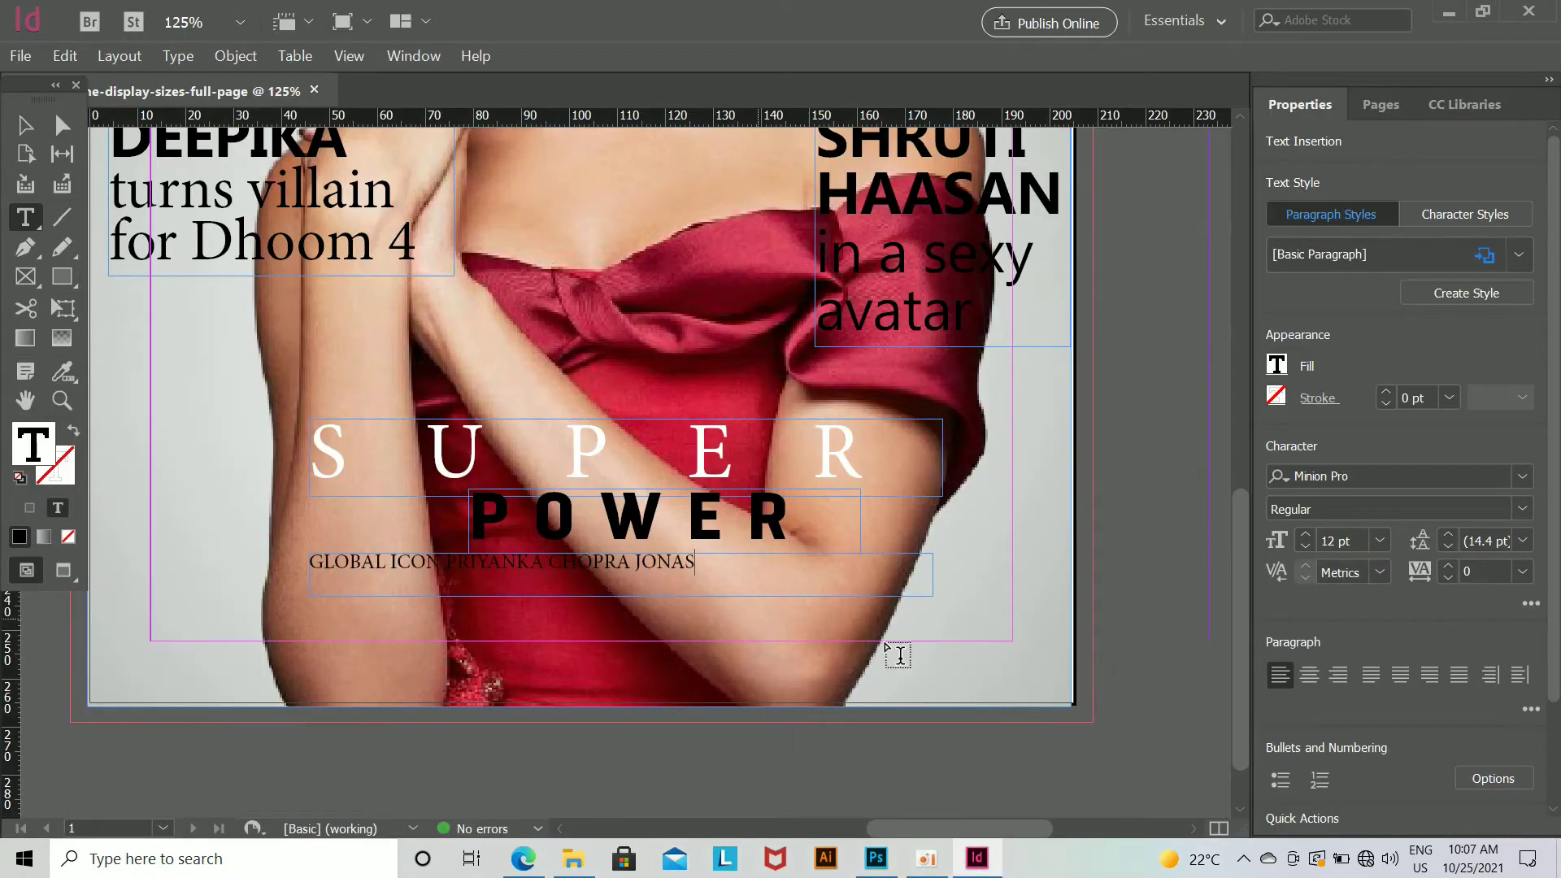
Step: Set the font size of the GLOBAL ICON PRIYANKA CHOPRA JONAS line to 19 pt
{"action": "left_click_drag", "start_coordinate": [690, 566], "coordinate": [309, 564]}
{"action": "left_click", "coordinate": [1305, 535]}
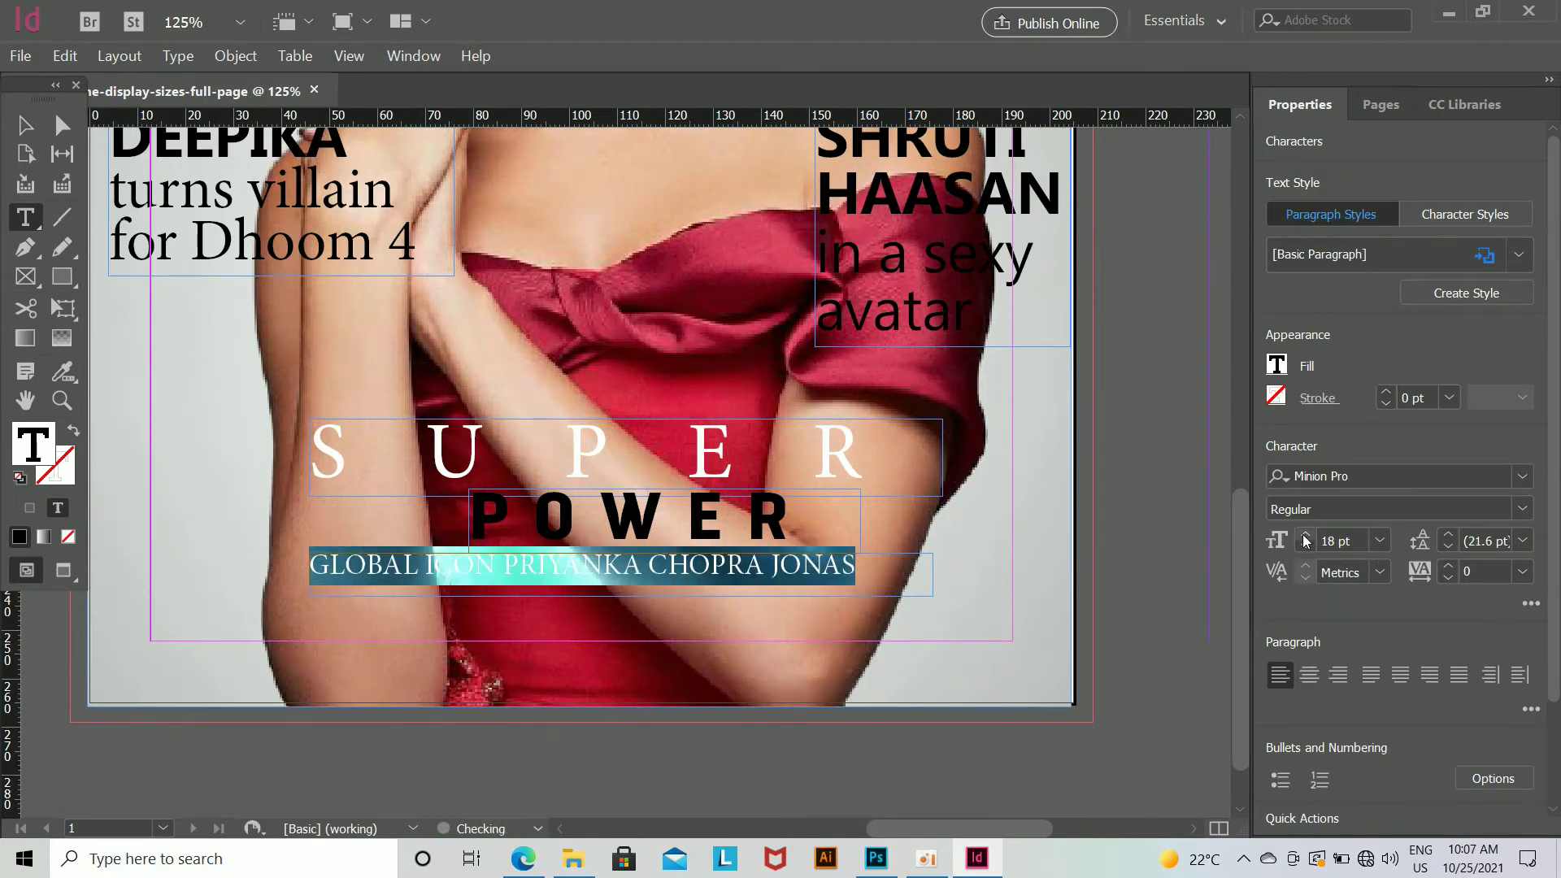
{"action": "left_click", "coordinate": [1304, 537]}
Step: Set the GLOBAL ICON PRIYANKA CHOPRA JONAS line in Microsoft PhagsPa Bold
{"action": "left_click", "coordinate": [1521, 477]}
{"action": "left_click", "coordinate": [1521, 477]}
{"action": "left_click", "coordinate": [1521, 506]}
{"action": "left_click", "coordinate": [1522, 480]}
{"action": "scroll", "coordinate": [1333, 254], "scroll_direction": "up", "scroll_amount": 20}
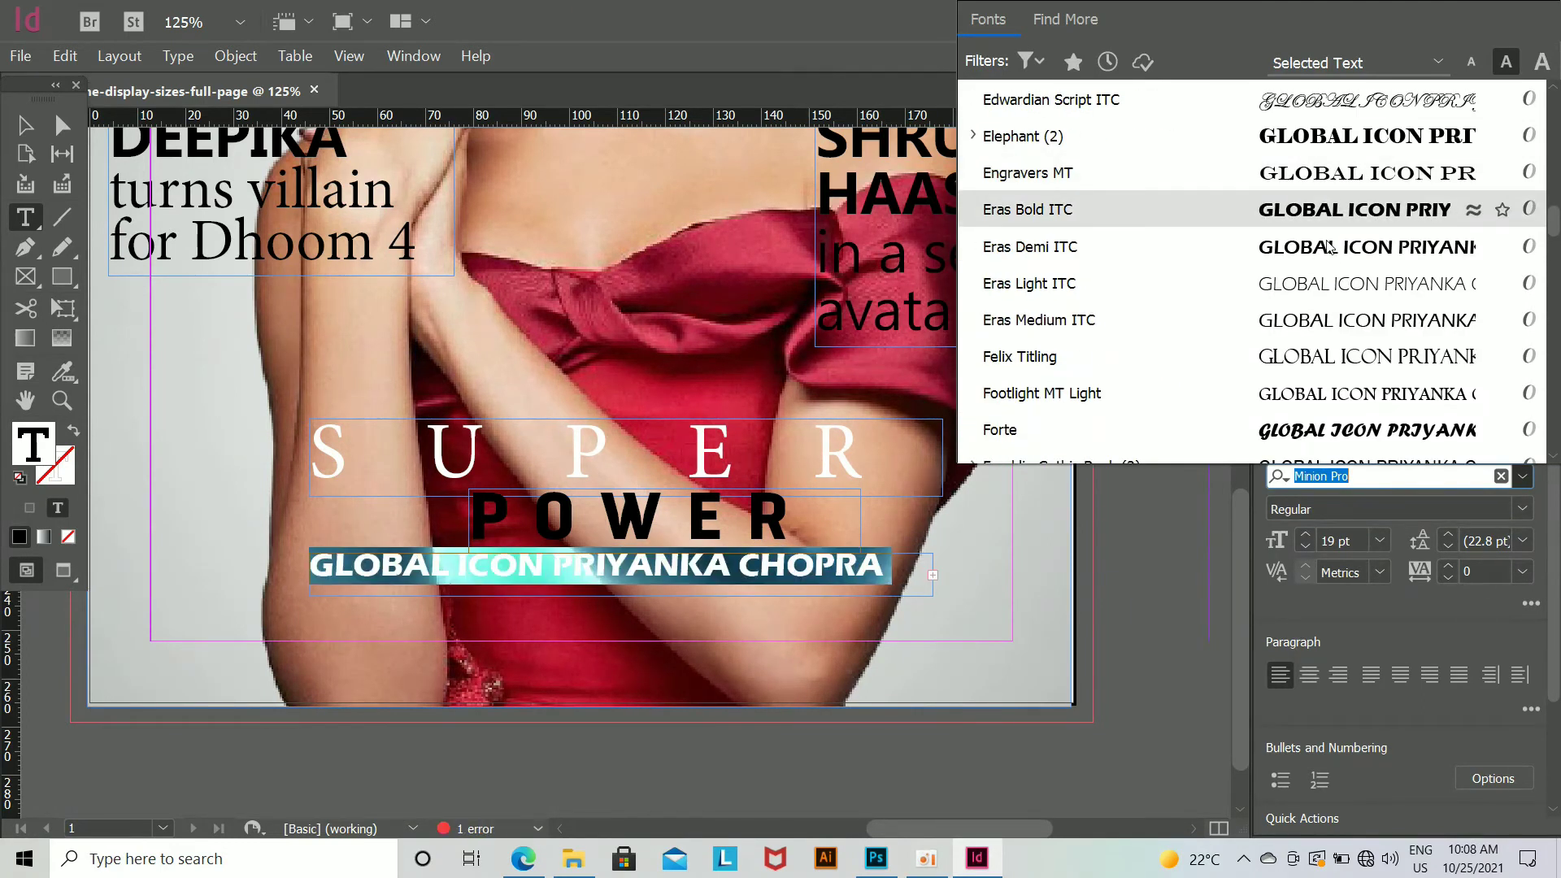
{"action": "scroll", "coordinate": [1333, 254], "scroll_direction": "up", "scroll_amount": 20}
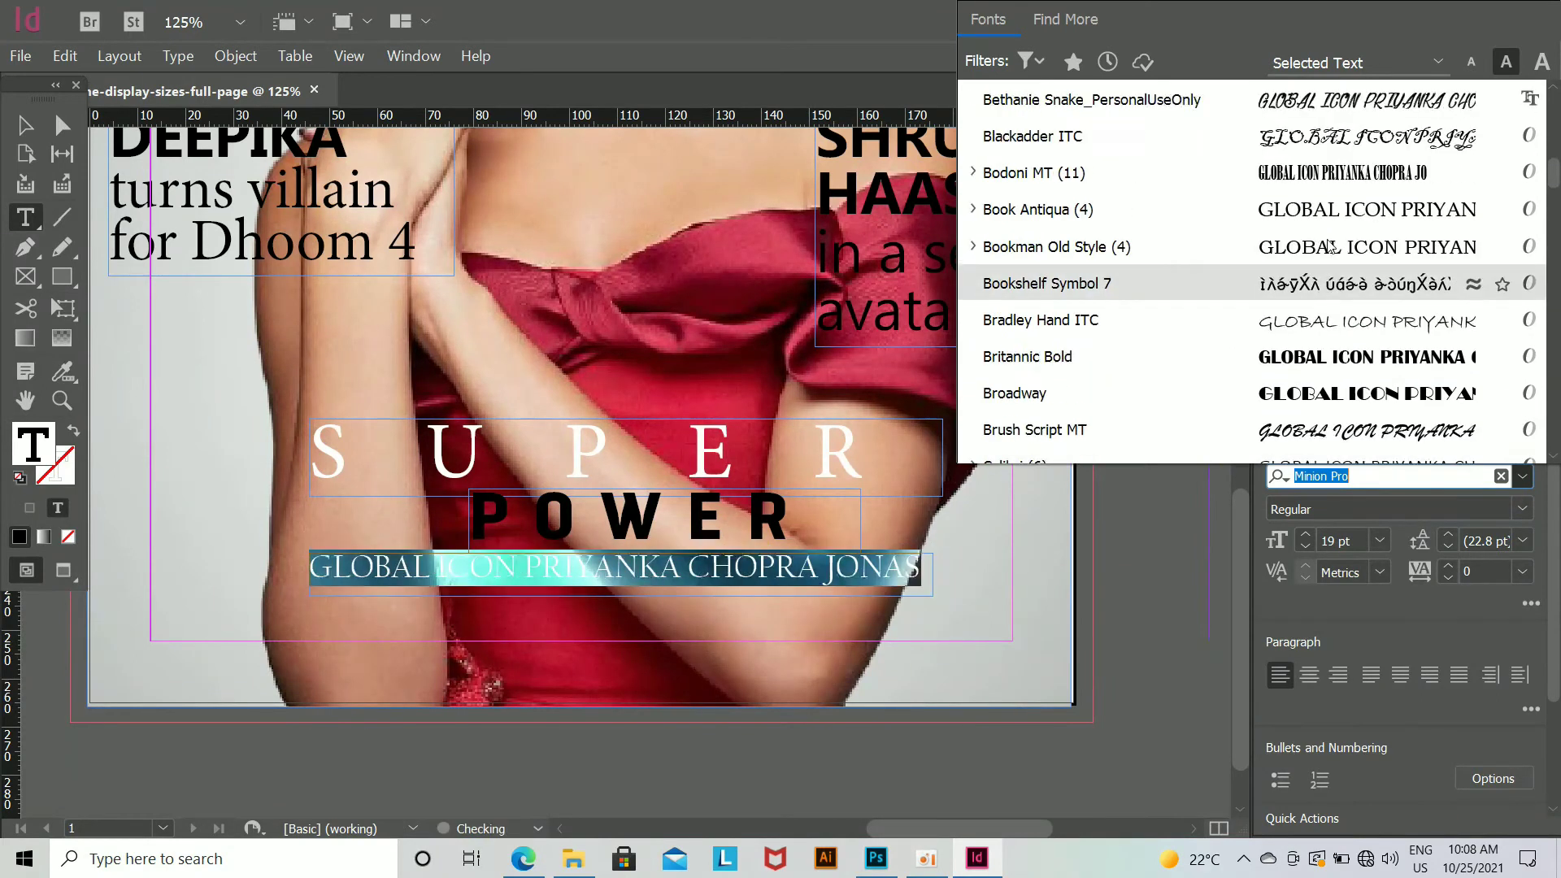
{"action": "scroll", "coordinate": [1321, 233], "scroll_direction": "up", "scroll_amount": 3}
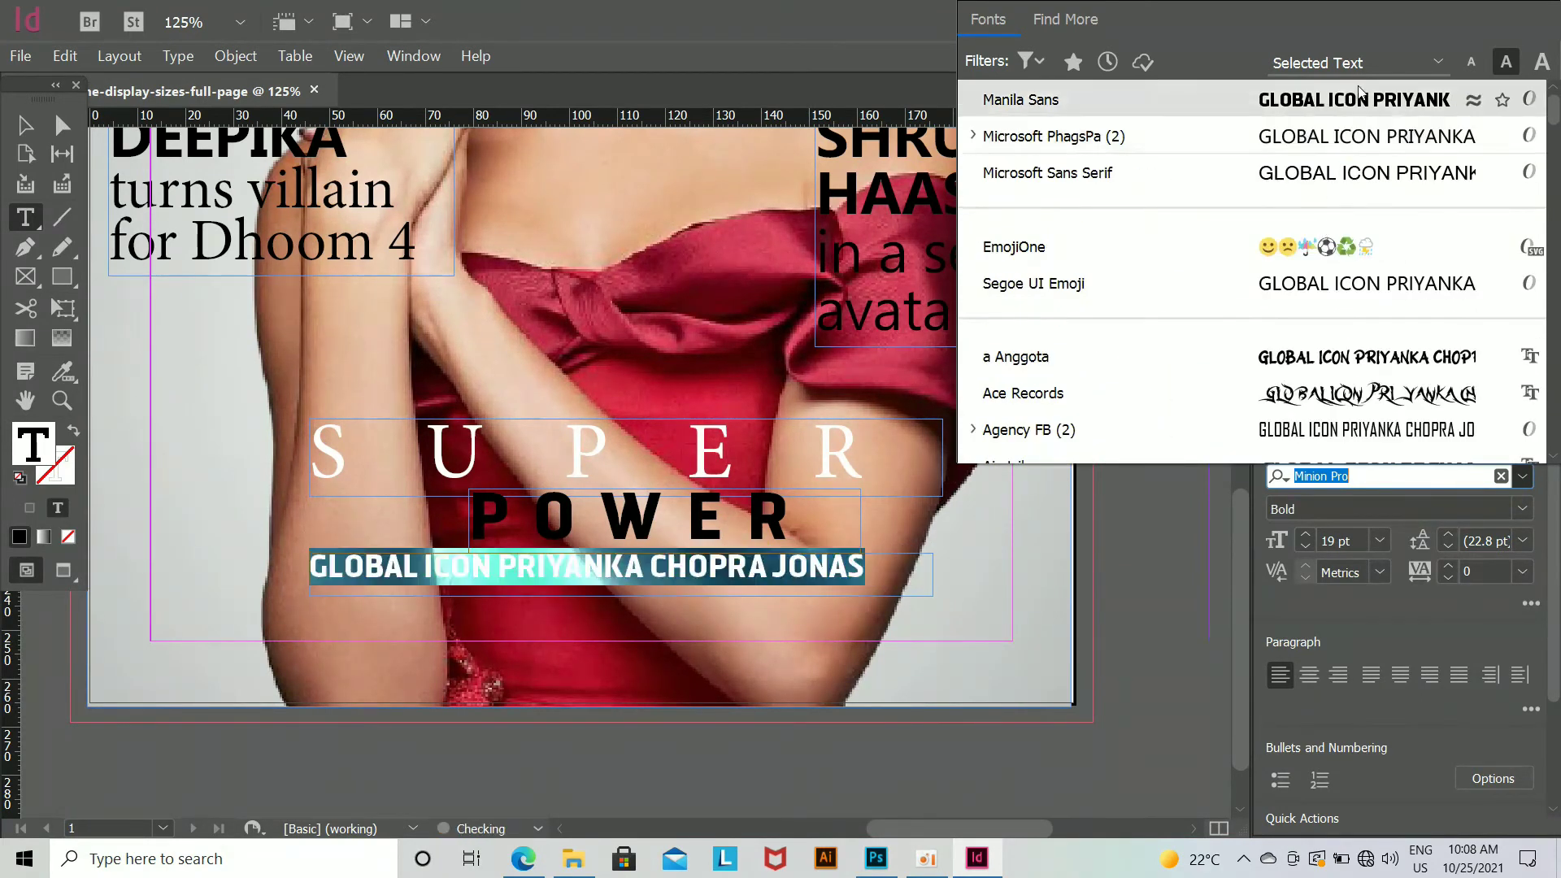
{"action": "left_click", "coordinate": [1333, 136]}
{"action": "left_click", "coordinate": [1521, 508]}
{"action": "left_click", "coordinate": [1432, 566]}
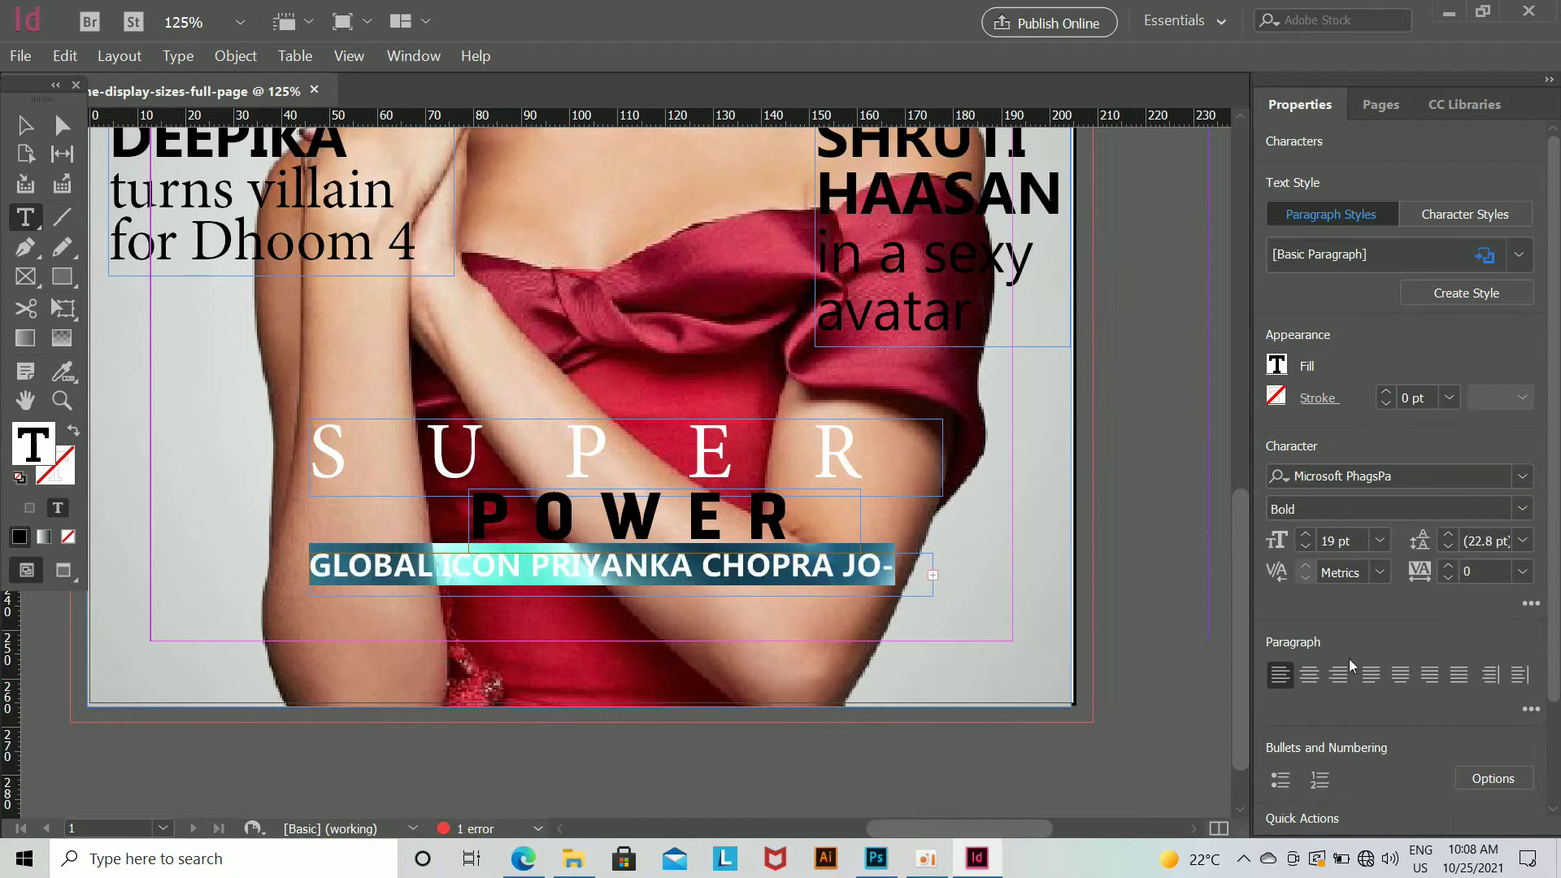
{"action": "key", "text": "Escape"}
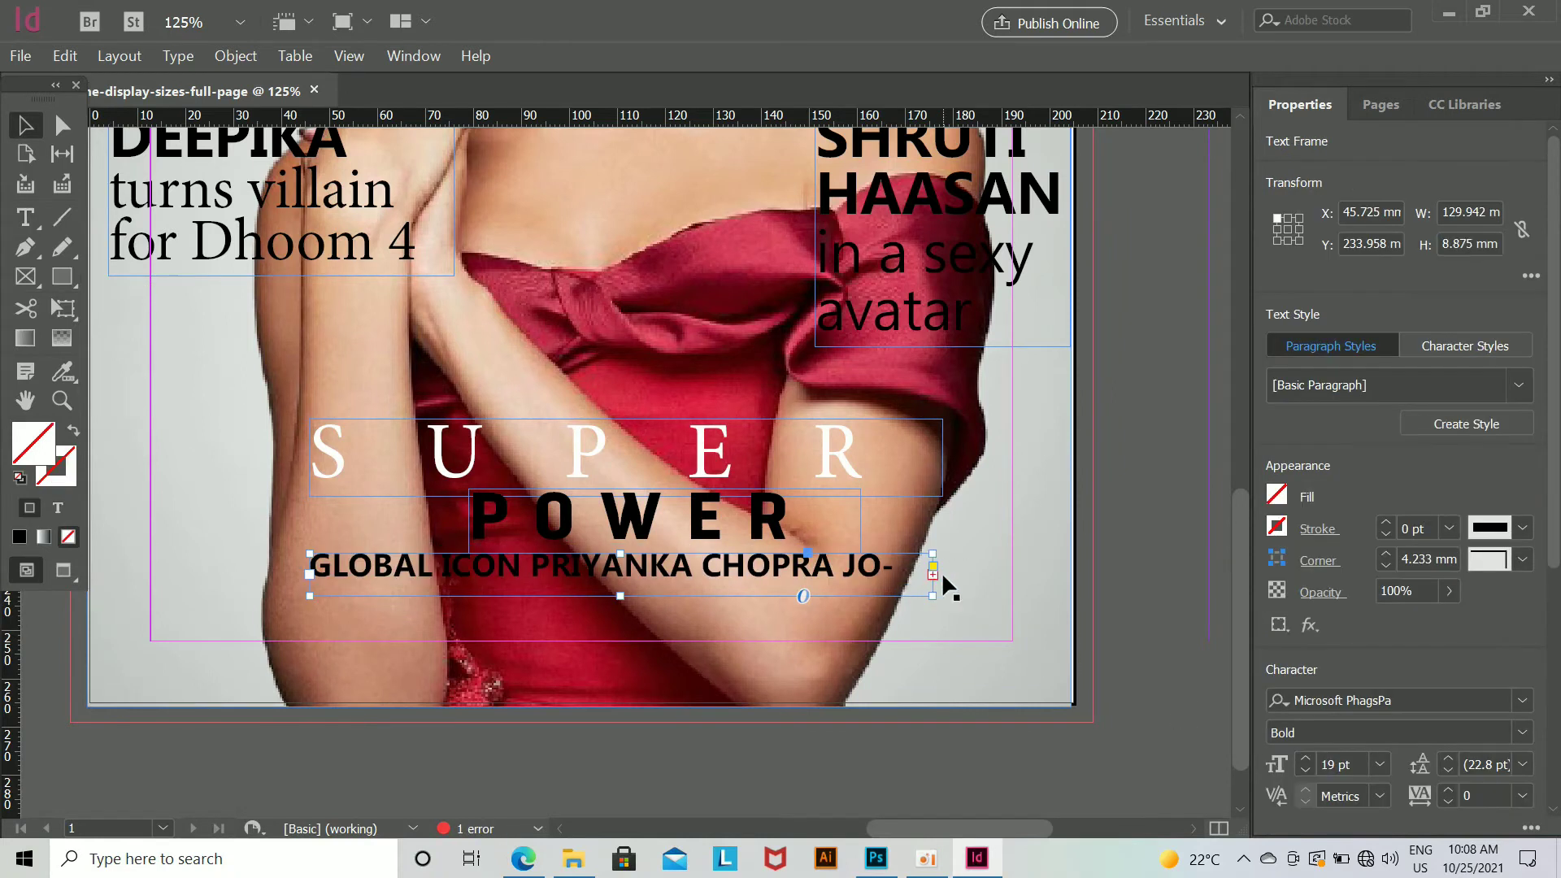
Step: Widen the GLOBAL ICON frame on both sides to 137.7 mm, with its left edge at X 39.6 mm
{"action": "key", "text": "ctrl+equal"}
{"action": "key", "text": "ctrl+equal"}
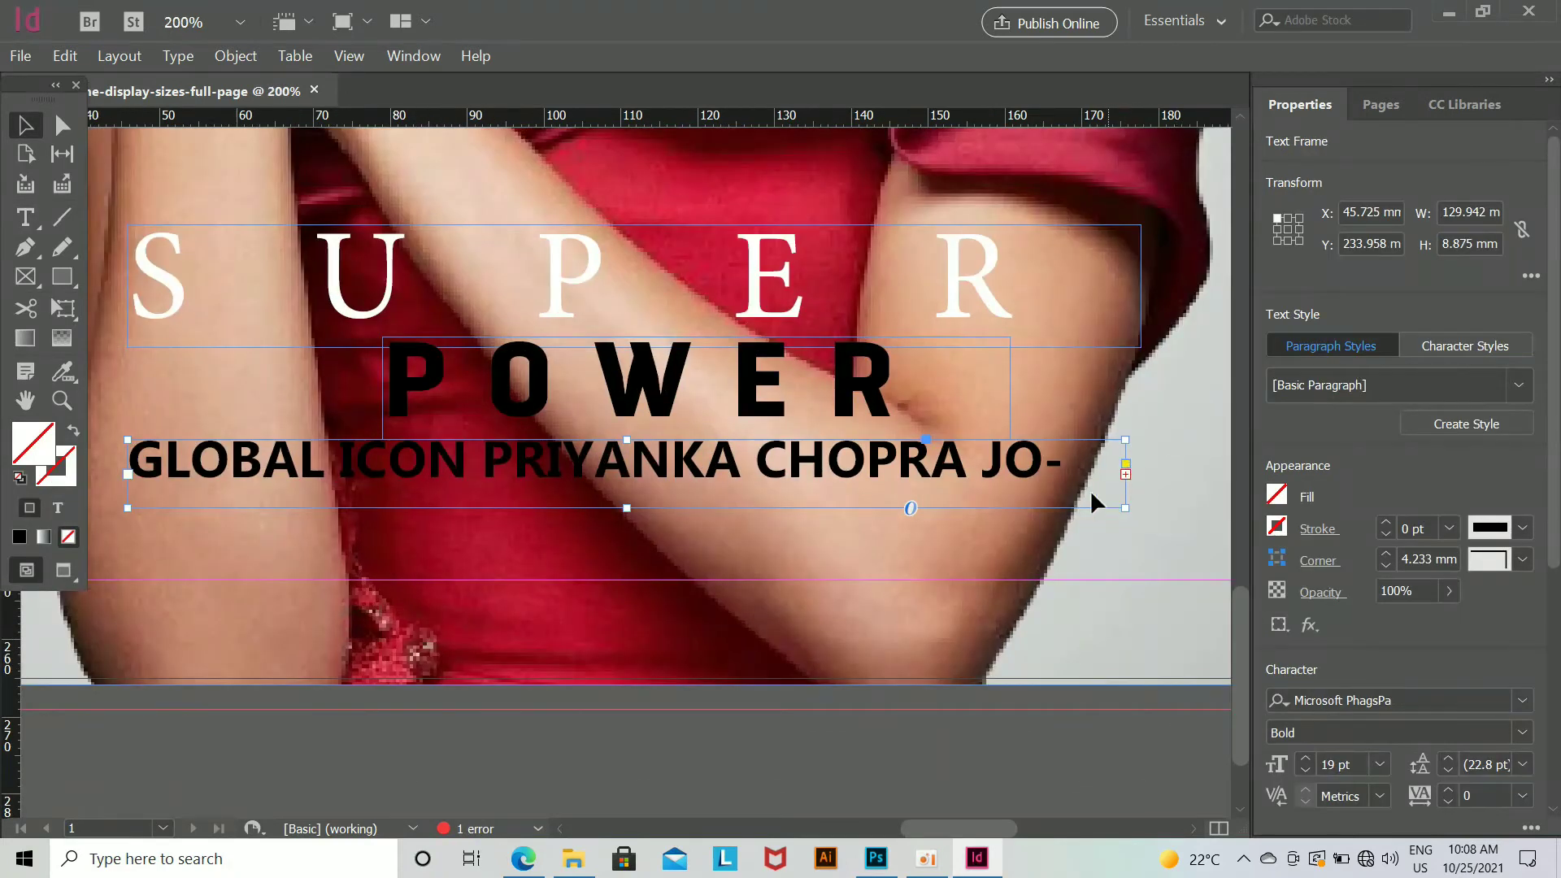
{"action": "left_click_drag", "start_coordinate": [1142, 473], "coordinate": [979, 480]}
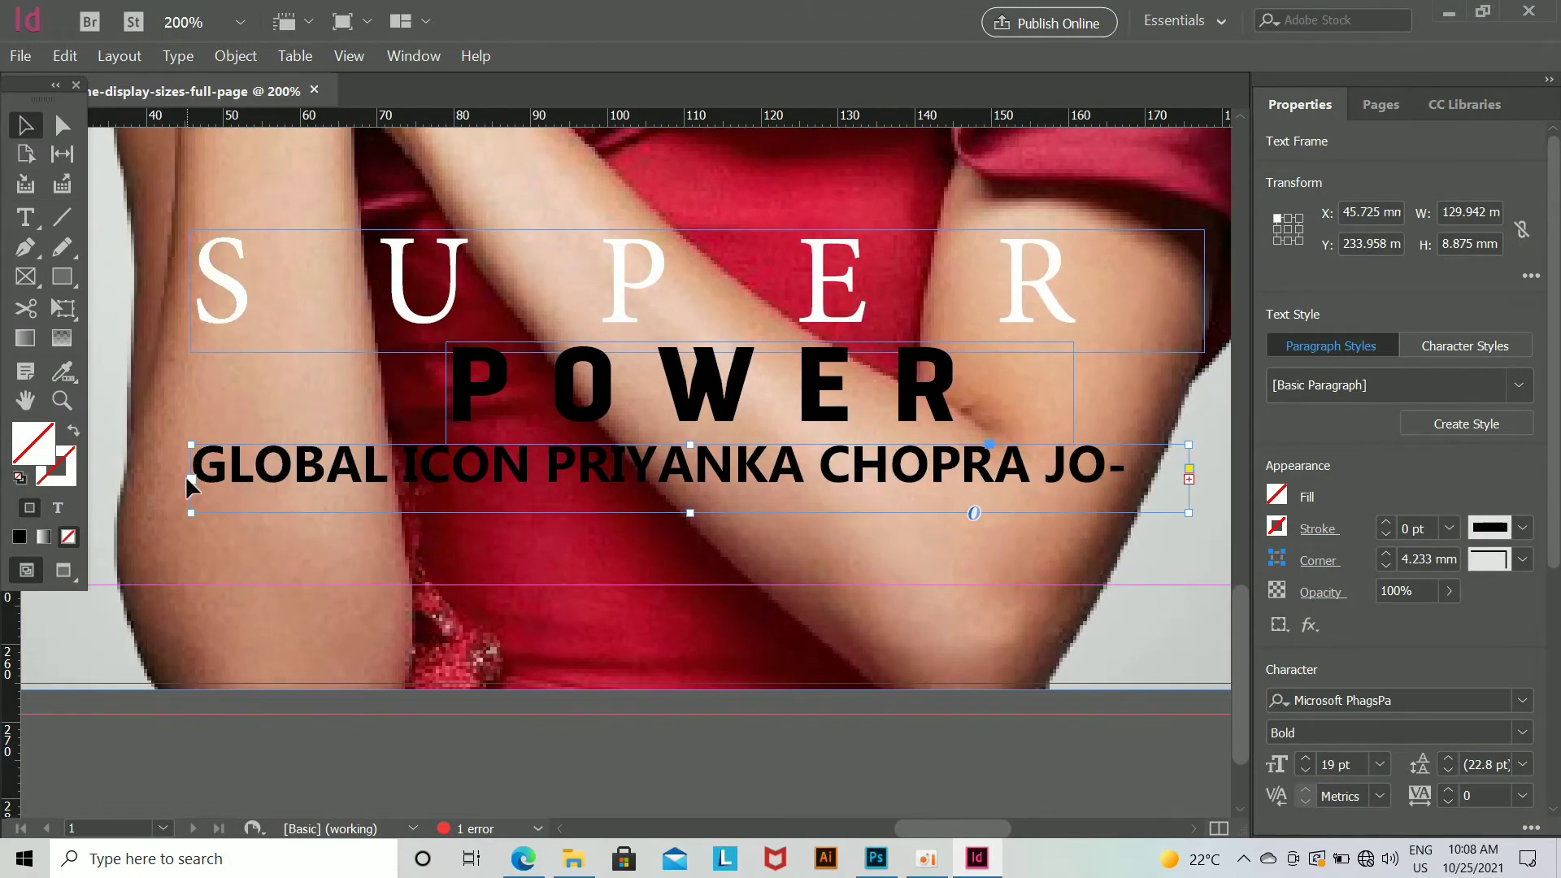
{"action": "scroll", "coordinate": [926, 542], "scroll_direction": "up", "scroll_amount": 4}
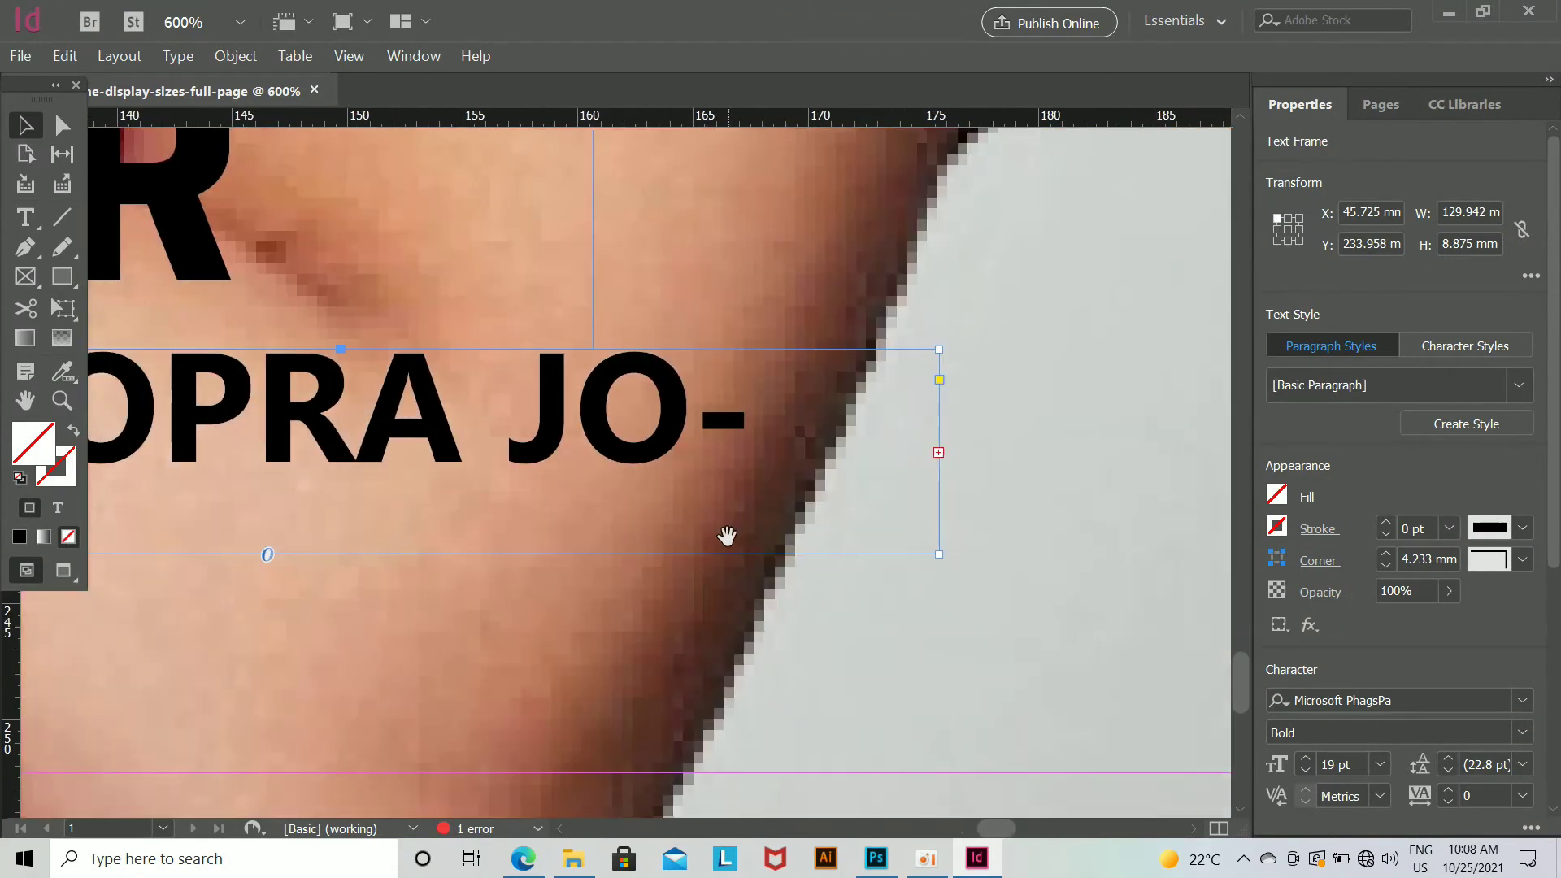
{"action": "left_click_drag", "start_coordinate": [726, 536], "coordinate": [675, 541]}
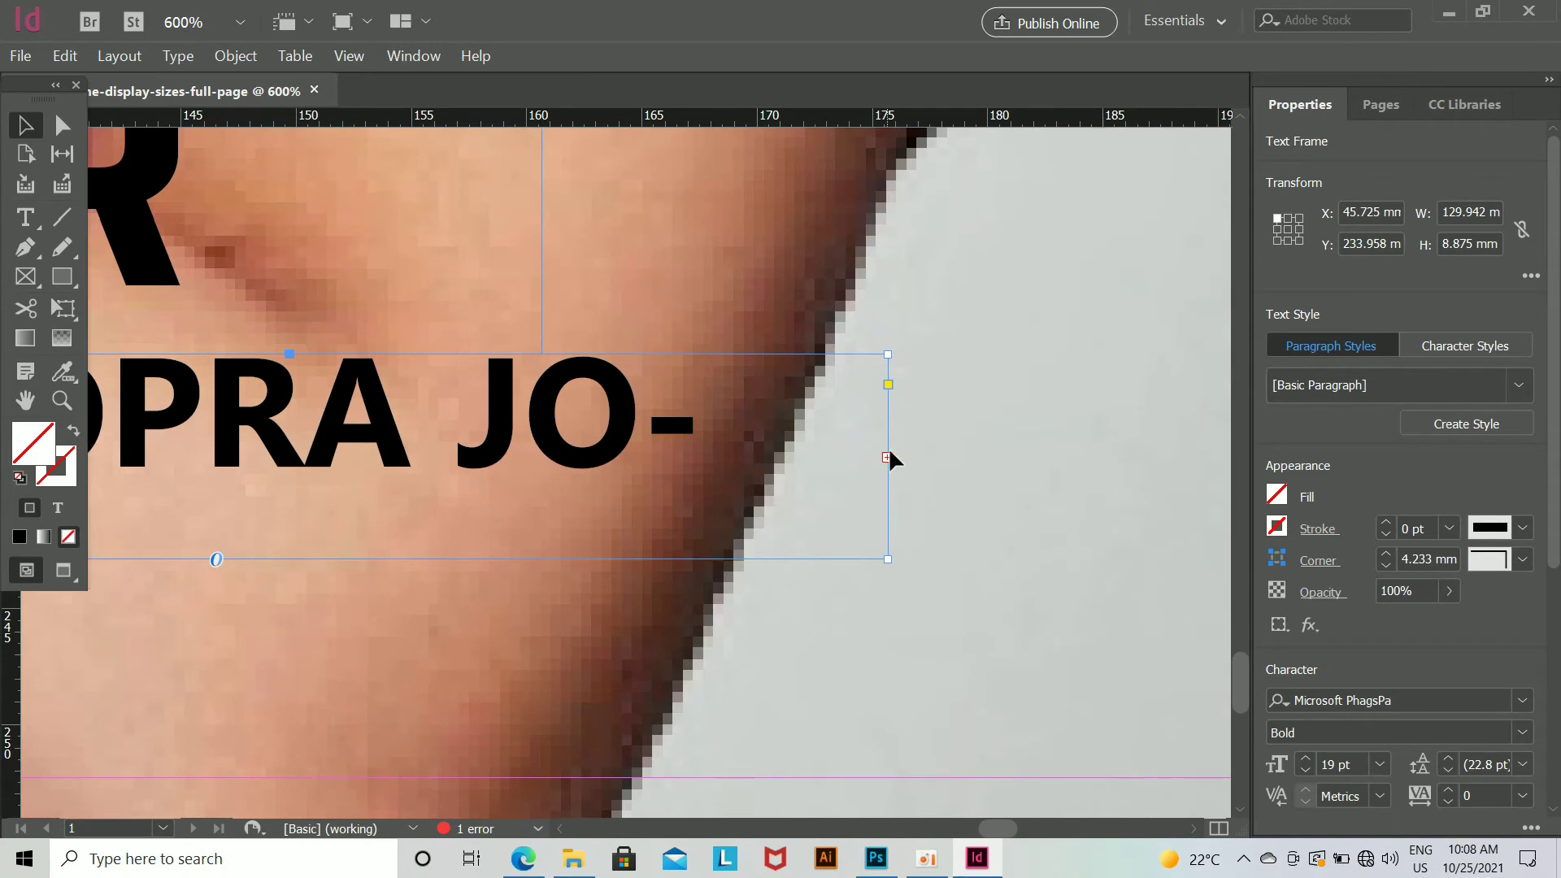
{"action": "key", "text": "ctrl+1"}
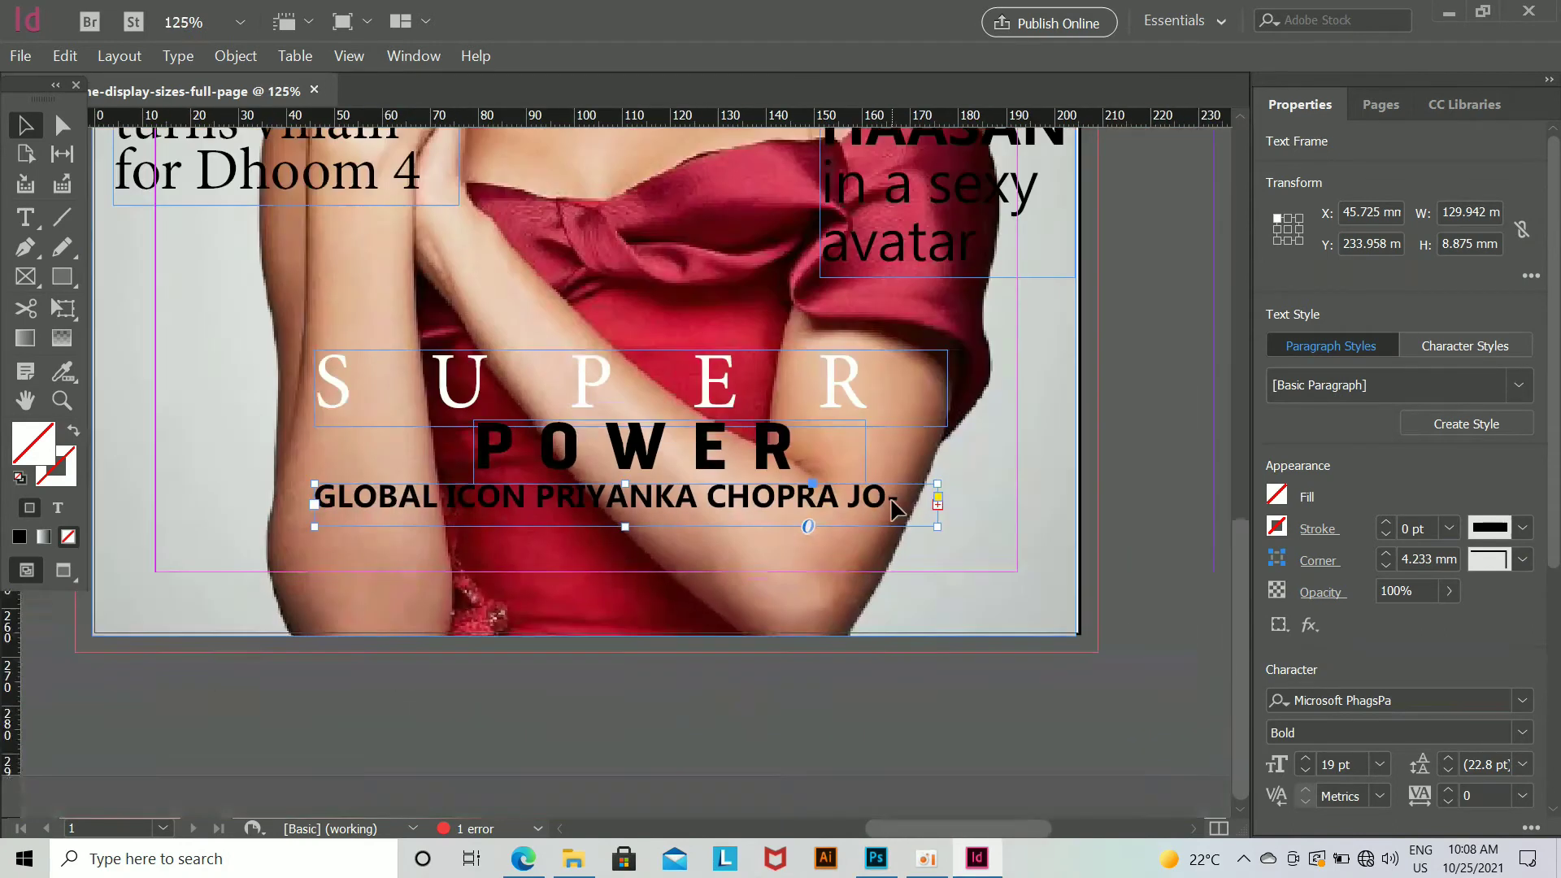
{"action": "double_click", "coordinate": [774, 553]}
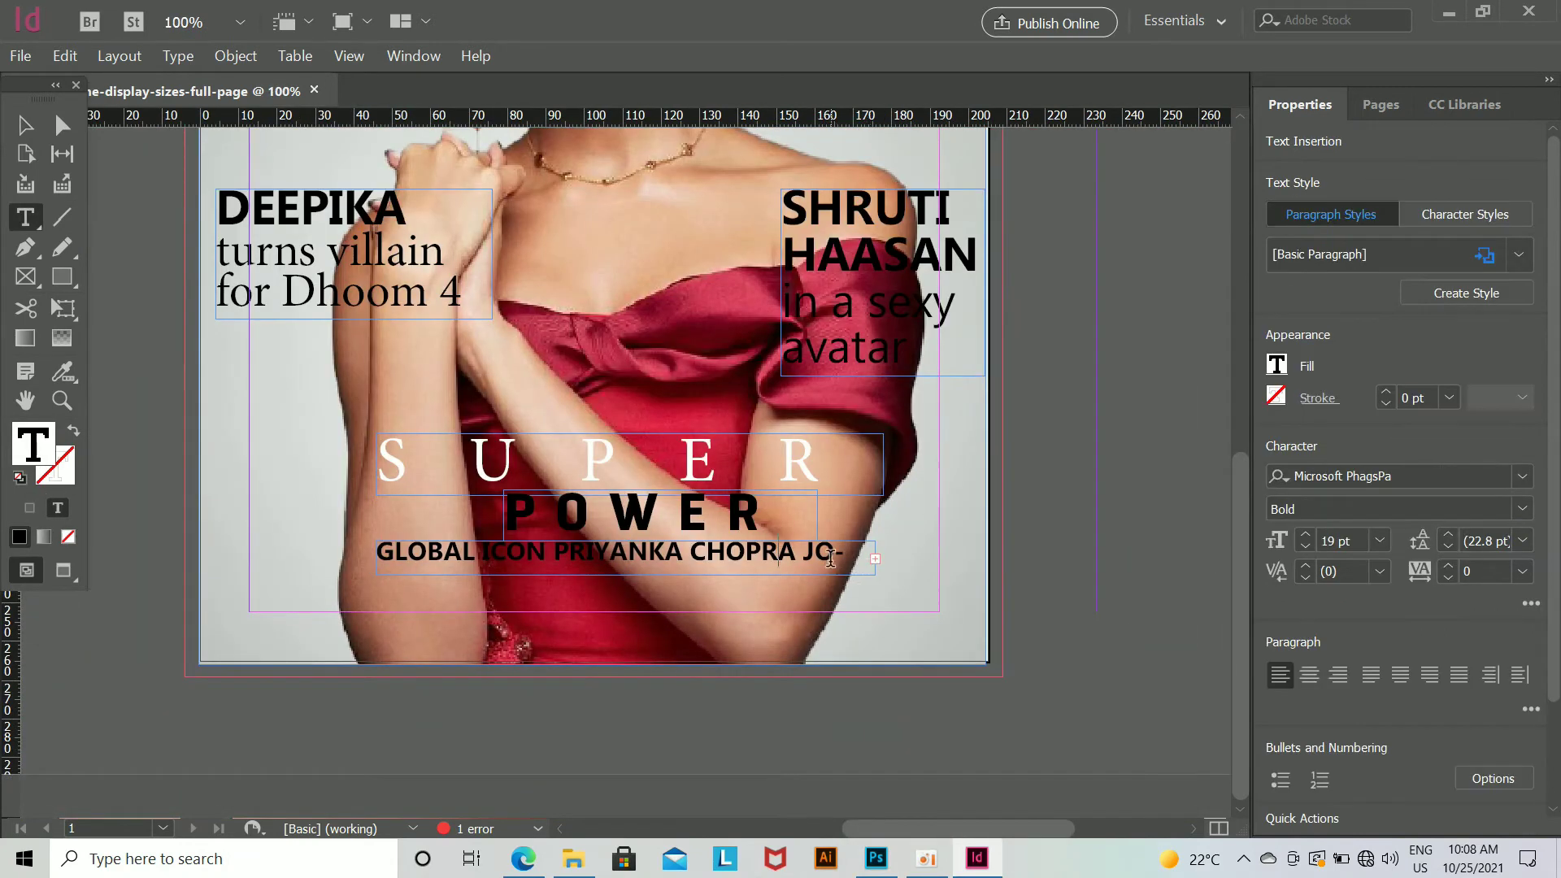
{"action": "key", "text": "Escape"}
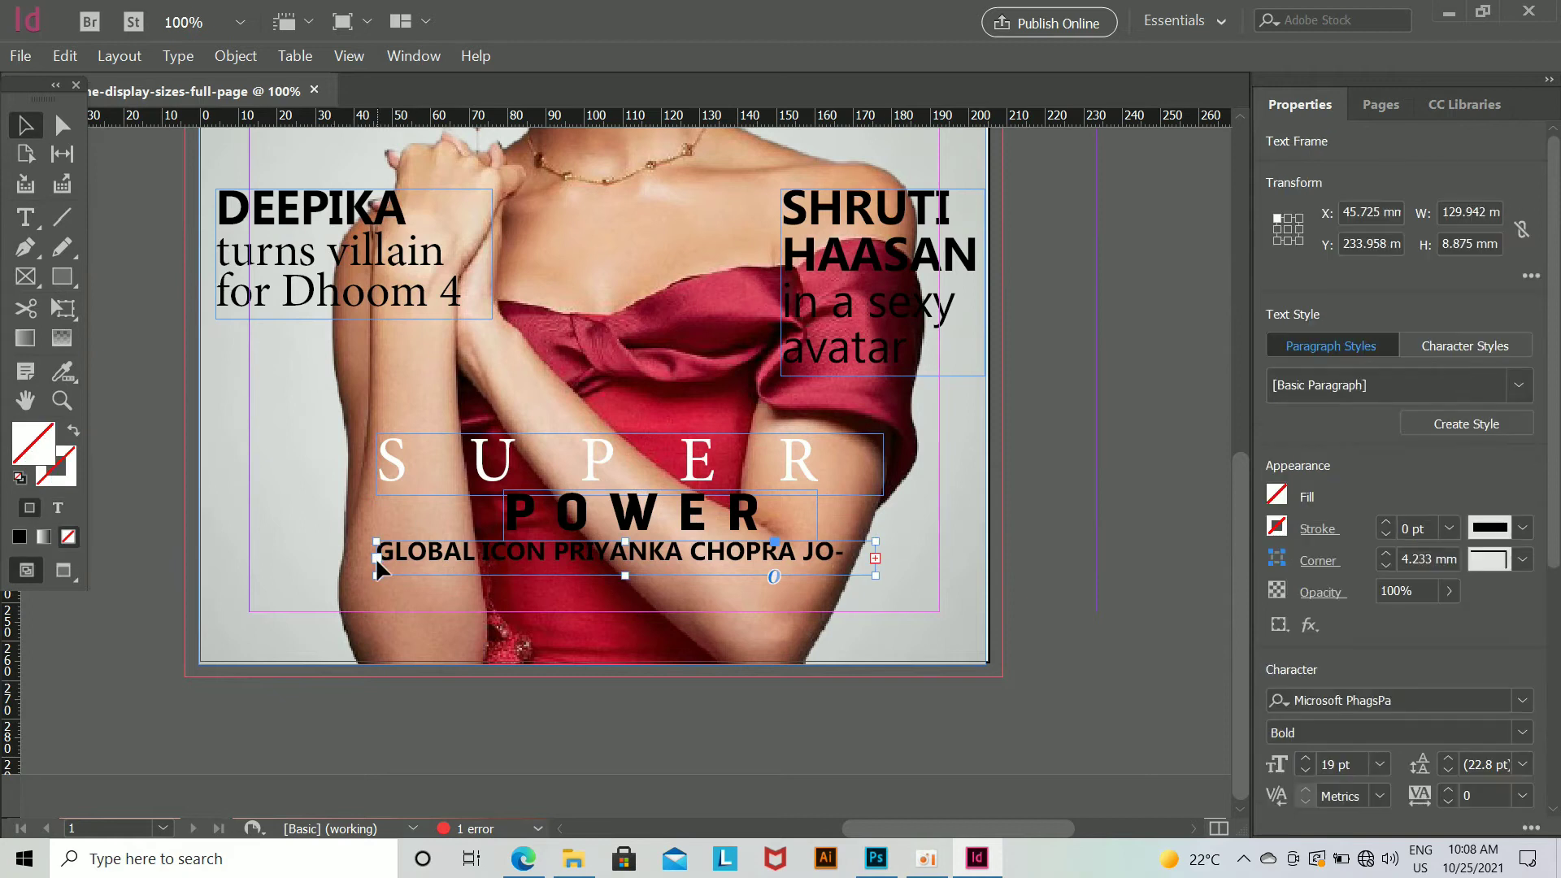
{"action": "scroll", "coordinate": [373, 555], "scroll_direction": "up", "scroll_amount": 3}
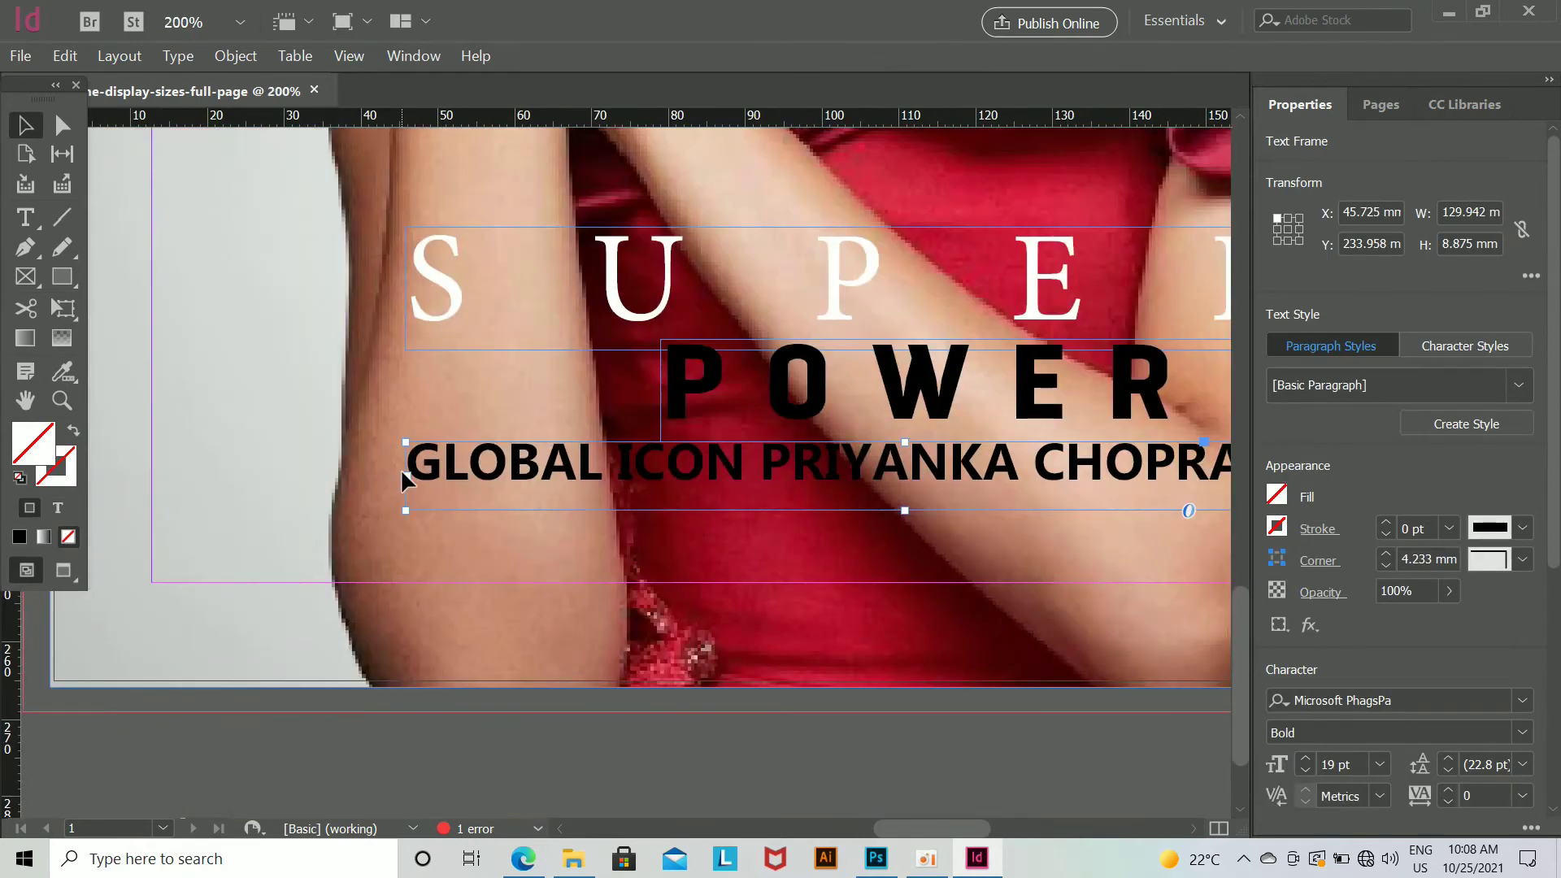
{"action": "scroll", "coordinate": [401, 482], "scroll_direction": "up", "scroll_amount": 2}
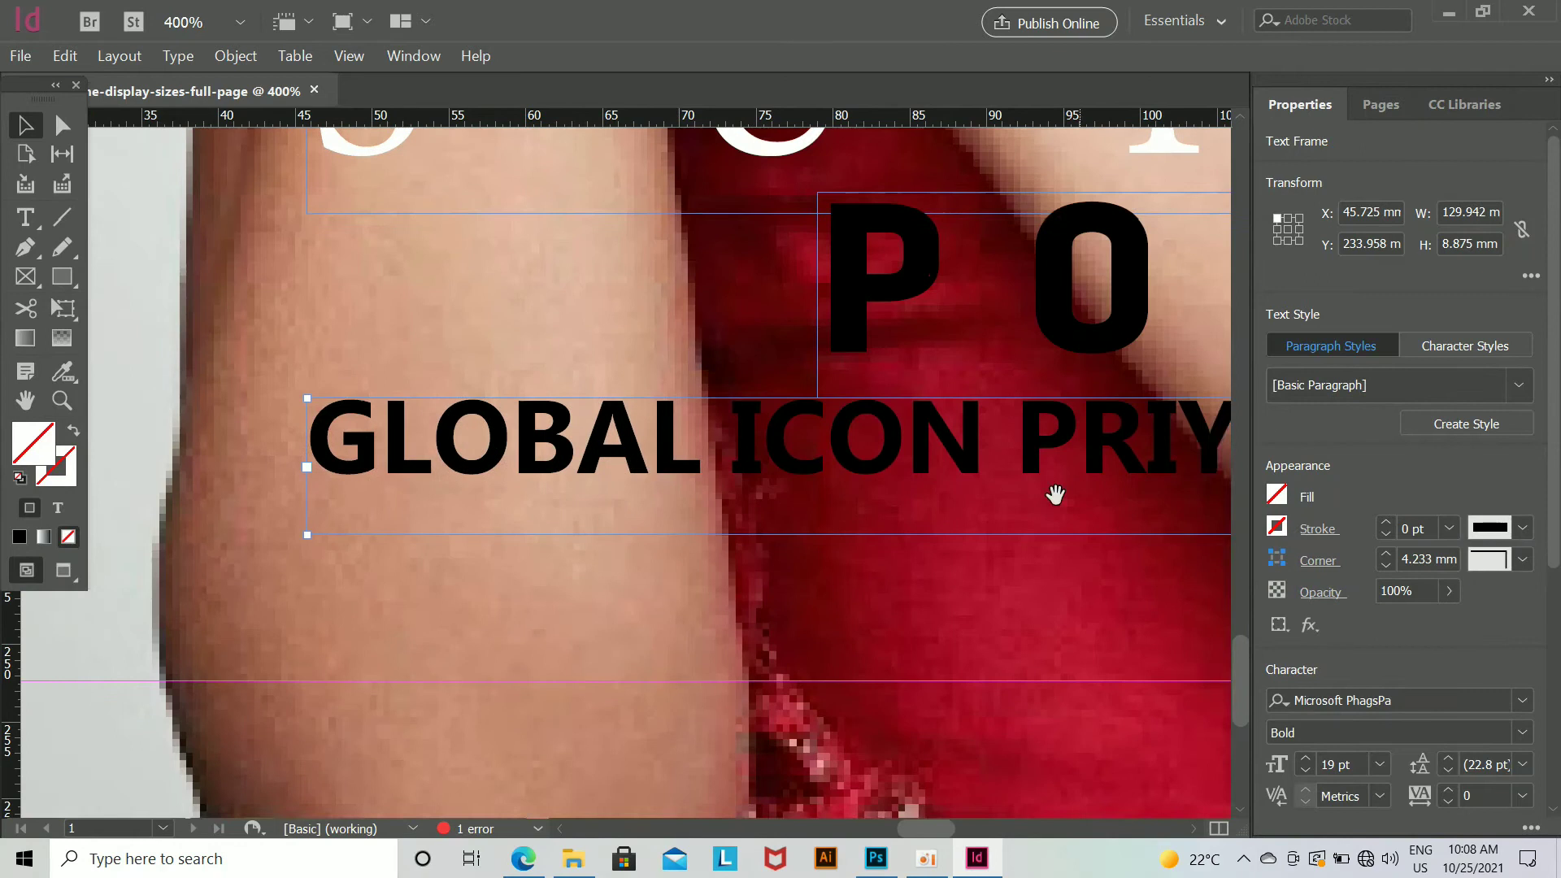
{"action": "left_click_drag", "start_coordinate": [614, 497], "coordinate": [520, 497]}
{"action": "scroll", "coordinate": [608, 525], "scroll_direction": "right", "scroll_amount": 10}
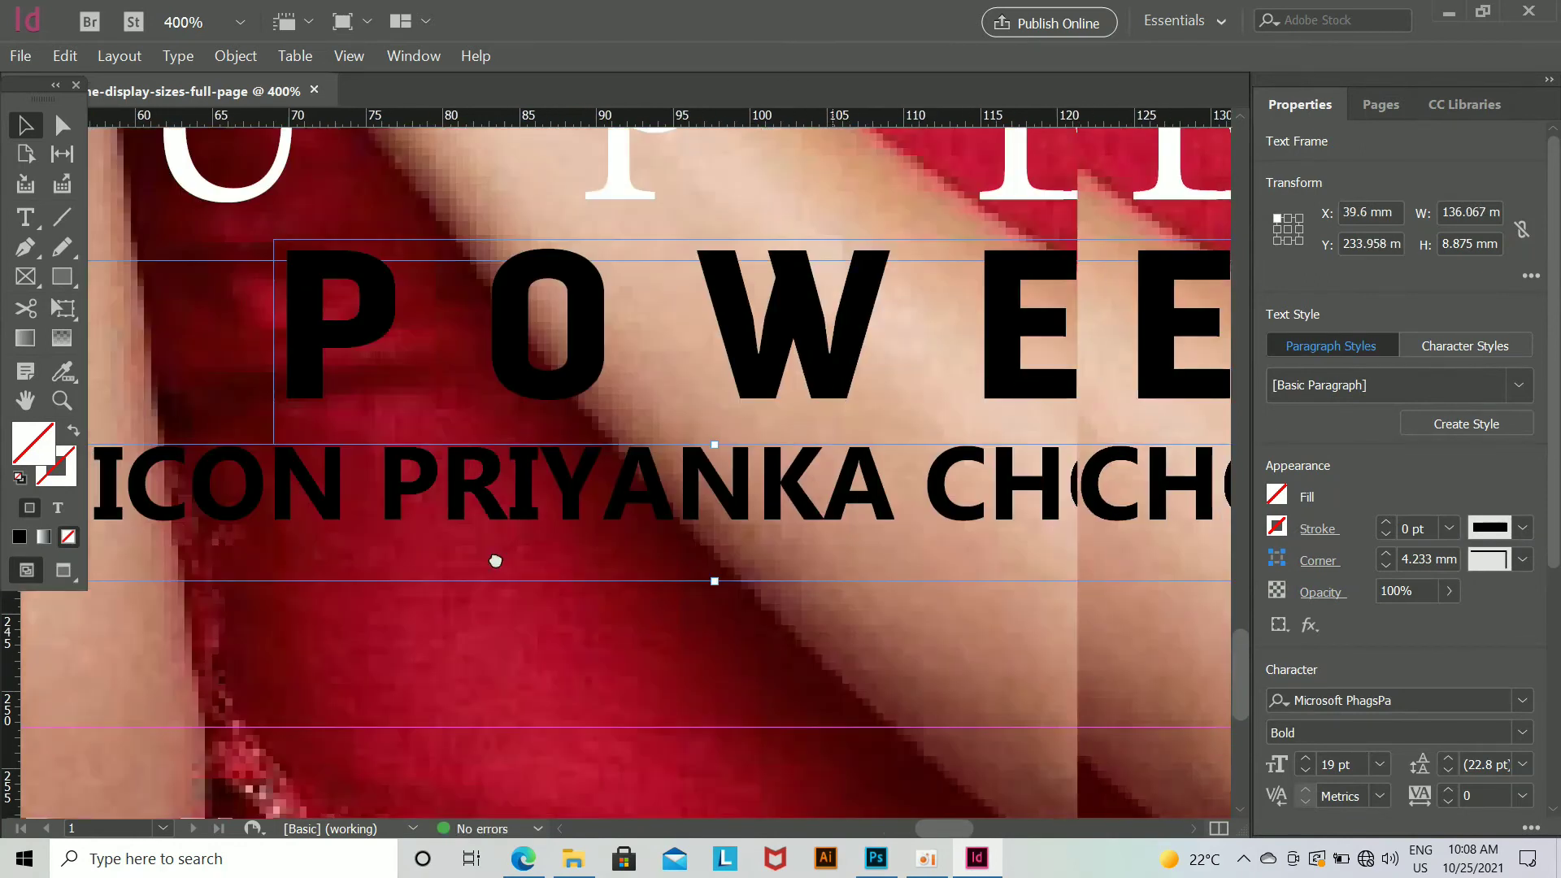
{"action": "left_click_drag", "start_coordinate": [729, 552], "coordinate": [755, 556]}
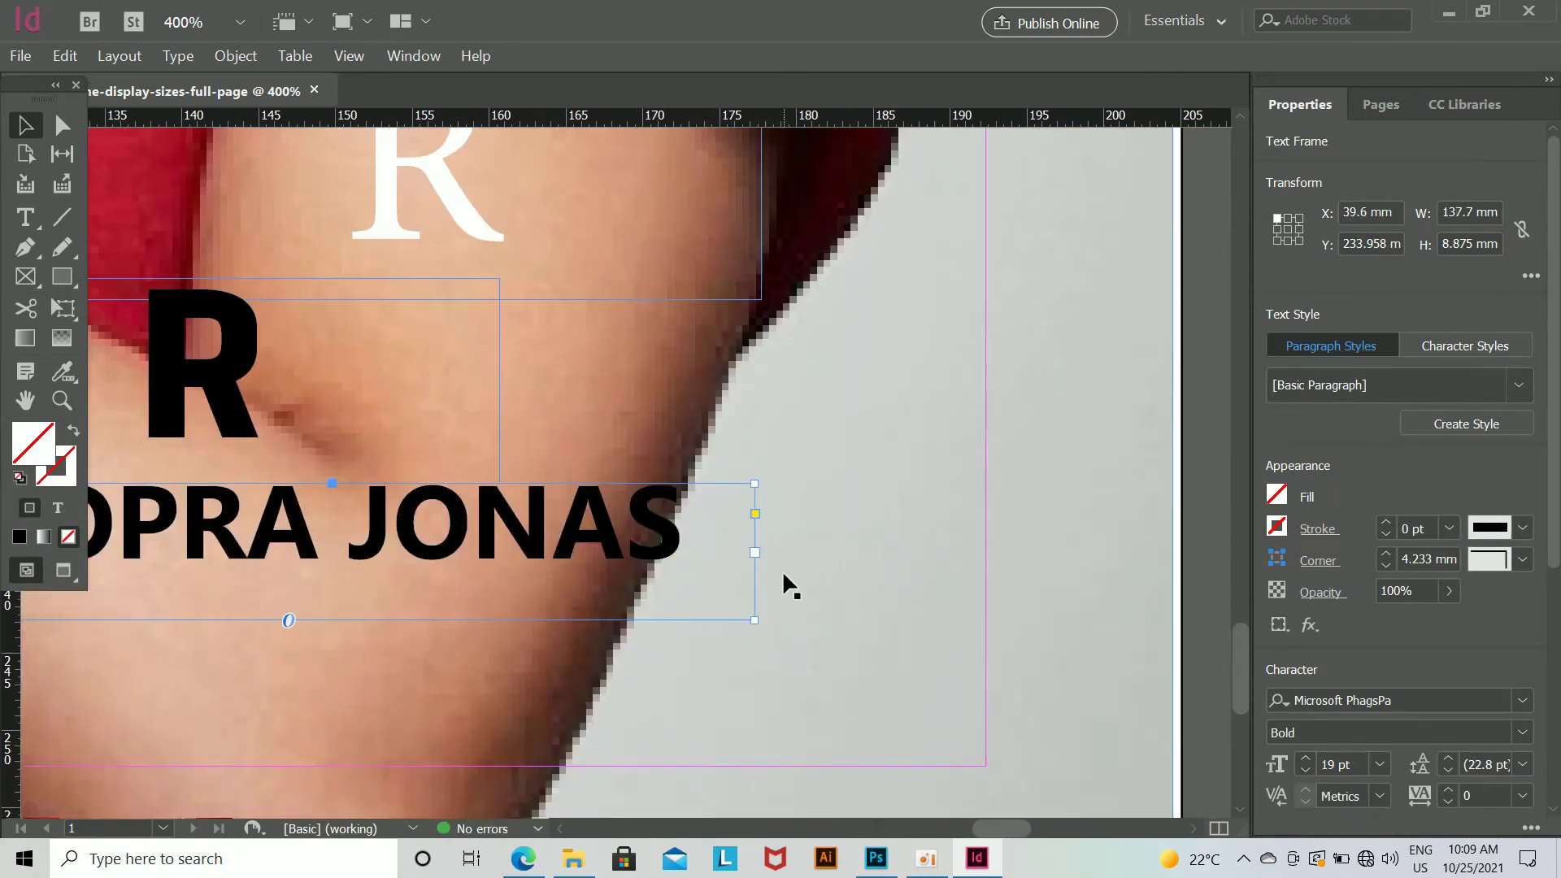
Step: Move the GLOBAL ICON frame horizontally to X 42.3 mm beneath POWER
{"action": "scroll", "coordinate": [528, 573], "scroll_direction": "left", "scroll_amount": 10}
{"action": "left_click_drag", "start_coordinate": [477, 575], "coordinate": [897, 623]}
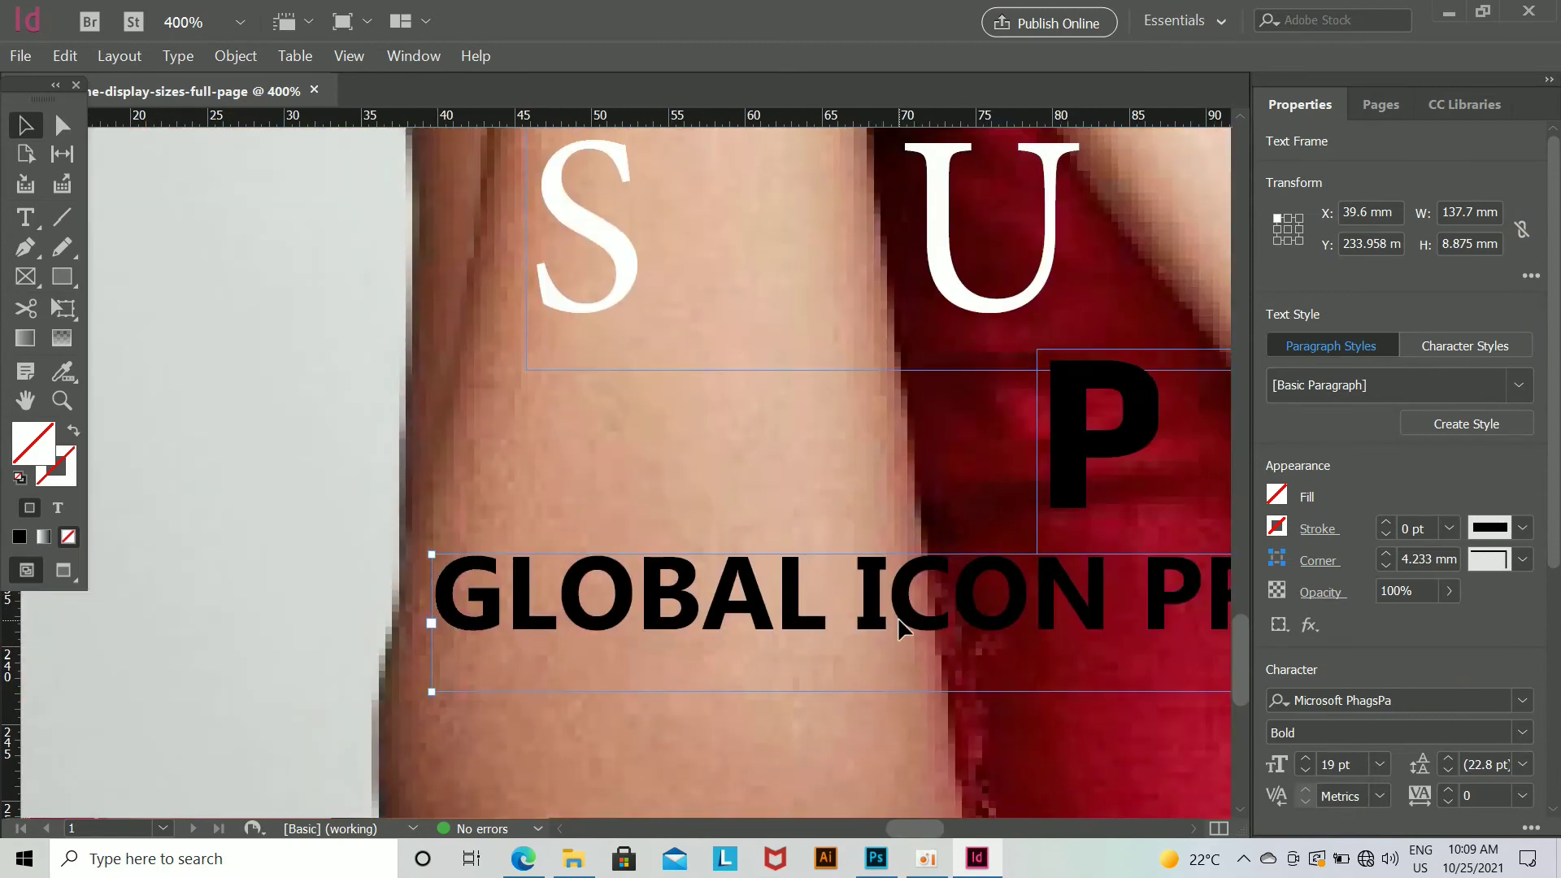
{"action": "key", "text": "ctrl+minus"}
{"action": "key", "text": "ctrl+minus"}
{"action": "key", "text": "ctrl+minus"}
{"action": "key", "text": "ctrl+minus"}
{"action": "left_click_drag", "start_coordinate": [599, 499], "coordinate": [638, 511]}
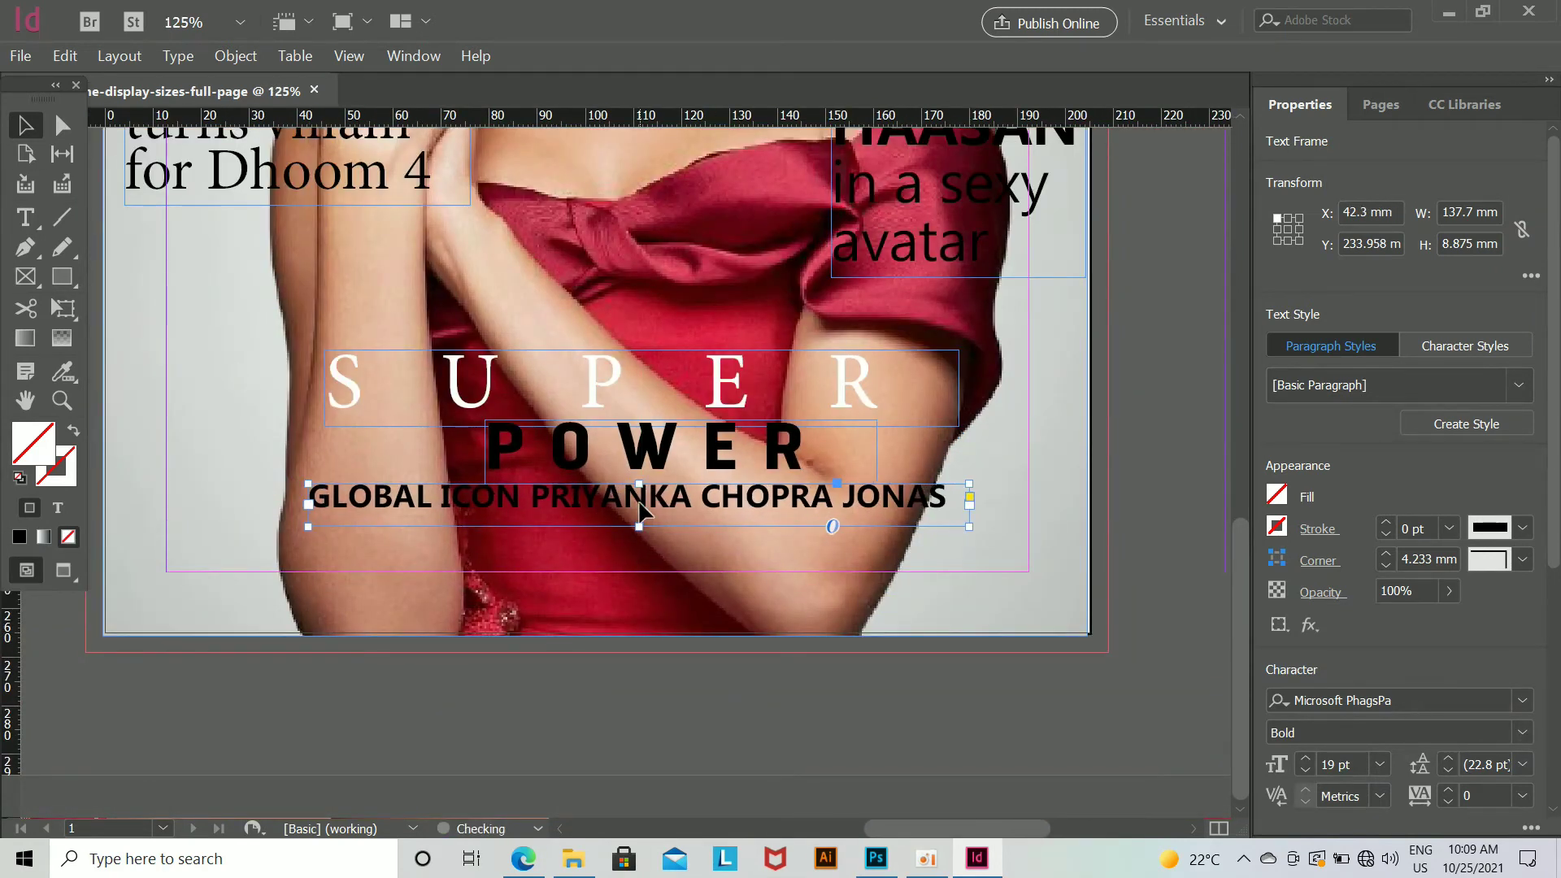
Step: Deselect the frame and switch the screen mode to Preview to view the whole cover without guides
{"action": "key", "text": "ctrl+minus"}
{"action": "key", "text": "ctrl+minus"}
{"action": "left_click", "coordinate": [1090, 618]}
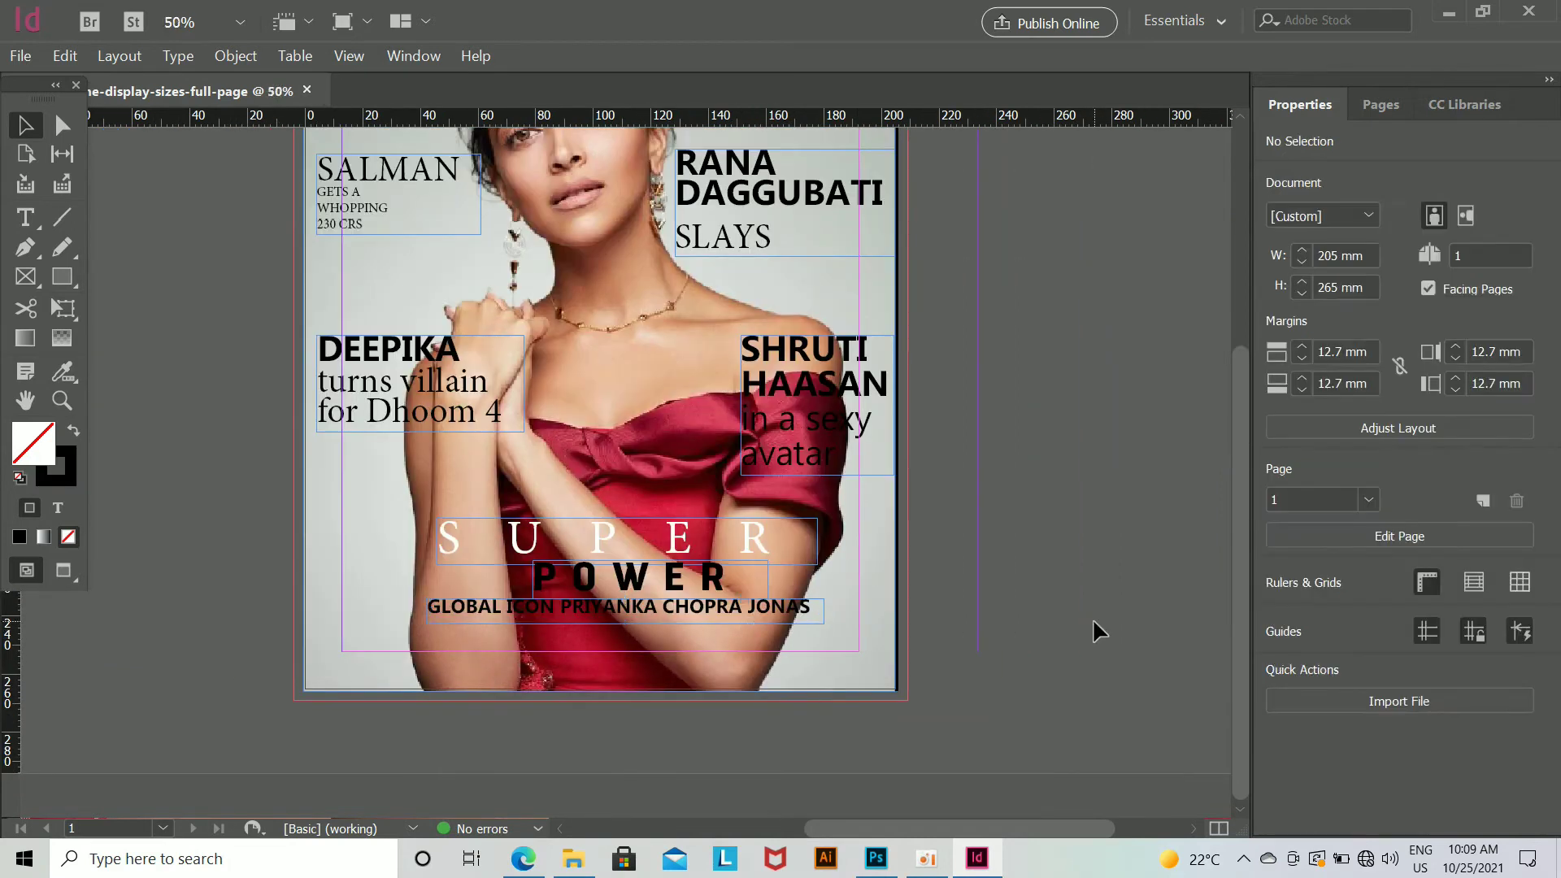
{"action": "key", "text": "ctrl+minus"}
{"action": "key", "text": "ctrl+equal"}
{"action": "left_click", "coordinate": [431, 21]}
{"action": "left_click", "coordinate": [367, 21]}
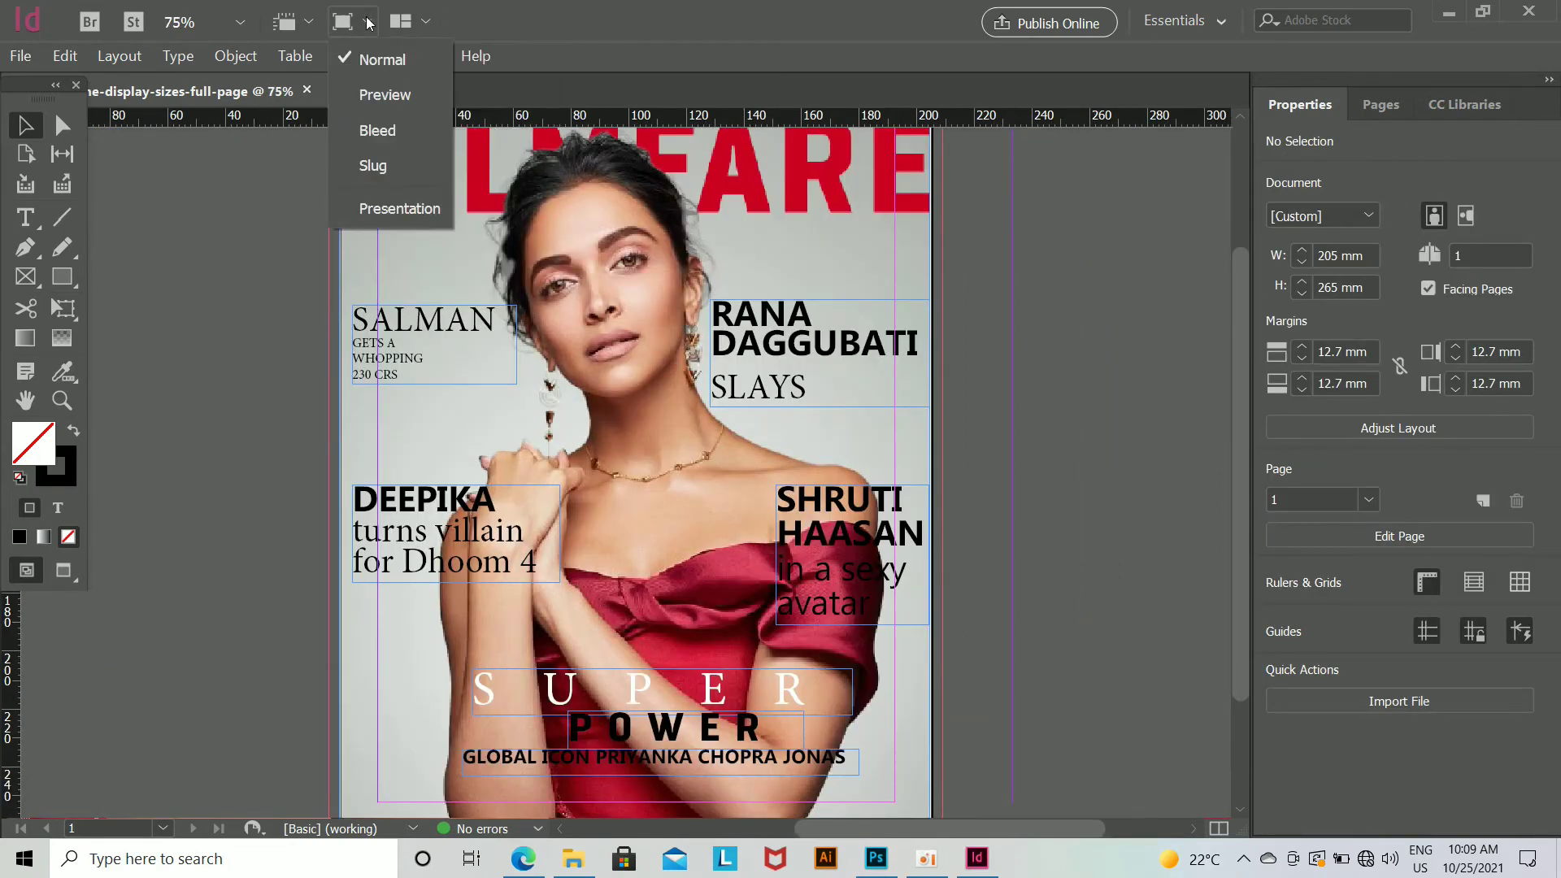
{"action": "left_click", "coordinate": [404, 94]}
{"action": "key", "text": "ctrl+minus"}
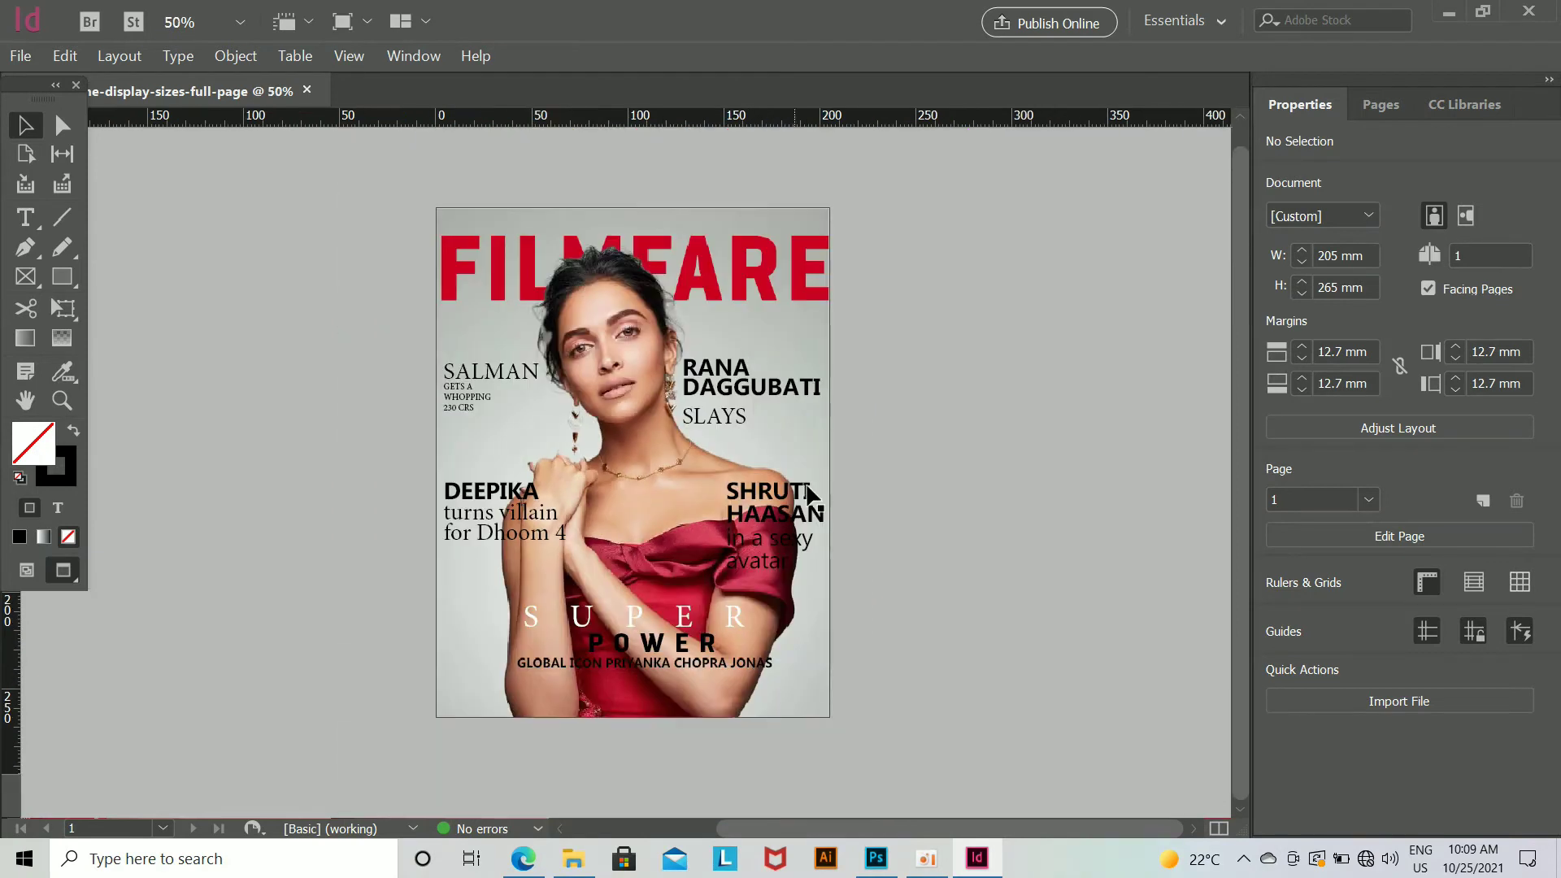
Step: Shift the POWER frame horizontally to X 68.75 mm between SUPER and the GLOBAL ICON line, then deselect it
{"action": "key", "text": "ctrl+equal"}
{"action": "key", "text": "ctrl+equal"}
{"action": "left_click_drag", "start_coordinate": [862, 690], "coordinate": [1051, 378]}
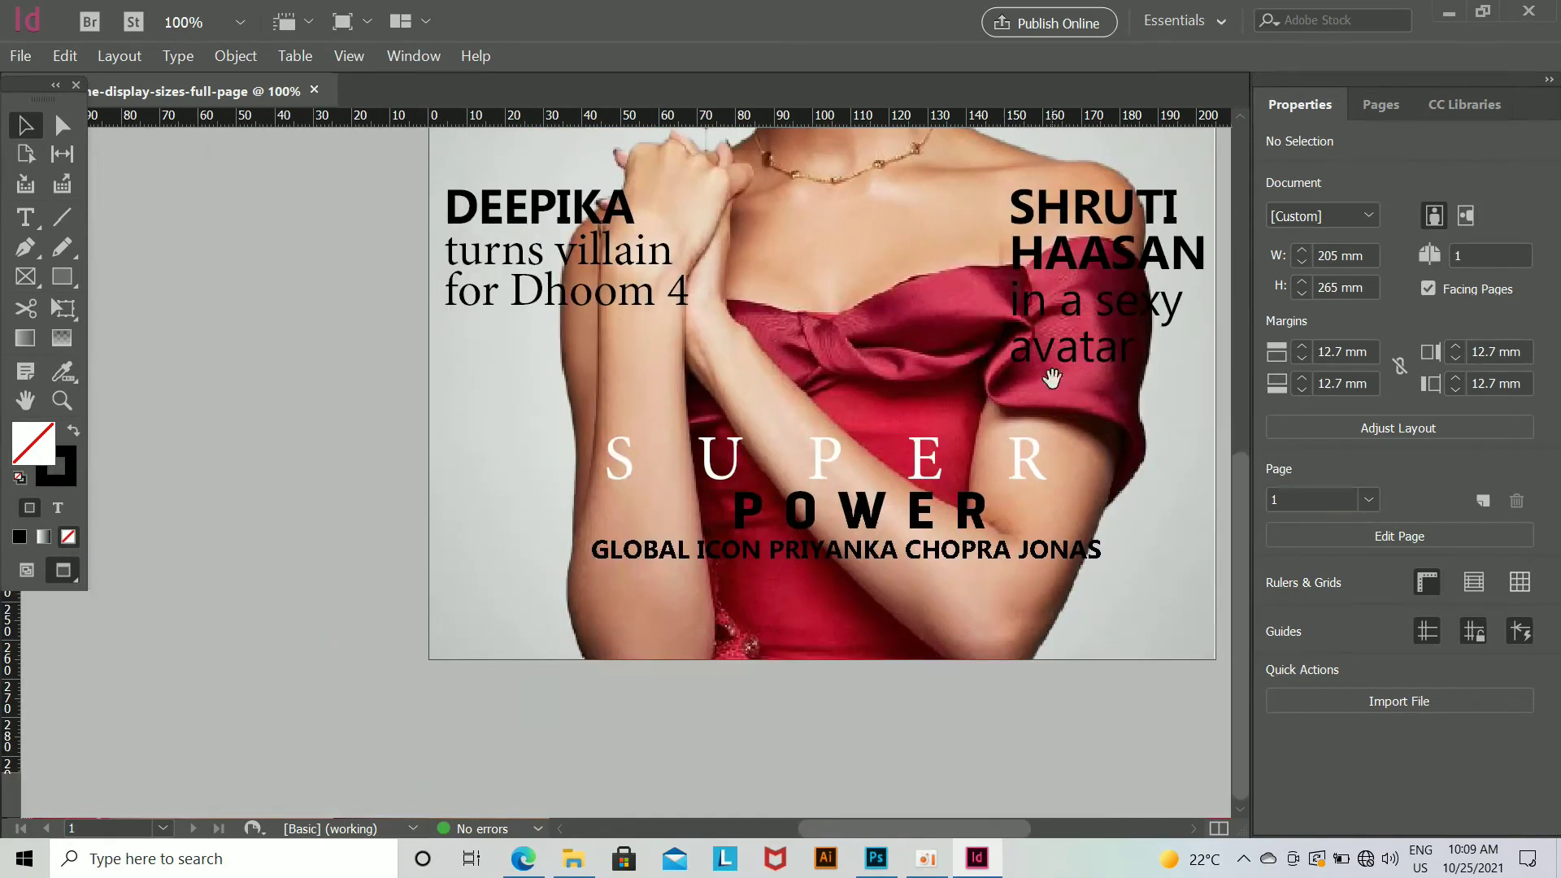
{"action": "left_click", "coordinate": [972, 512]}
{"action": "key", "text": "shift+Right"}
{"action": "key", "text": "shift+Right"}
{"action": "key", "text": "shift+Right"}
{"action": "key", "text": "shift+Right"}
{"action": "key", "text": "shift+Right"}
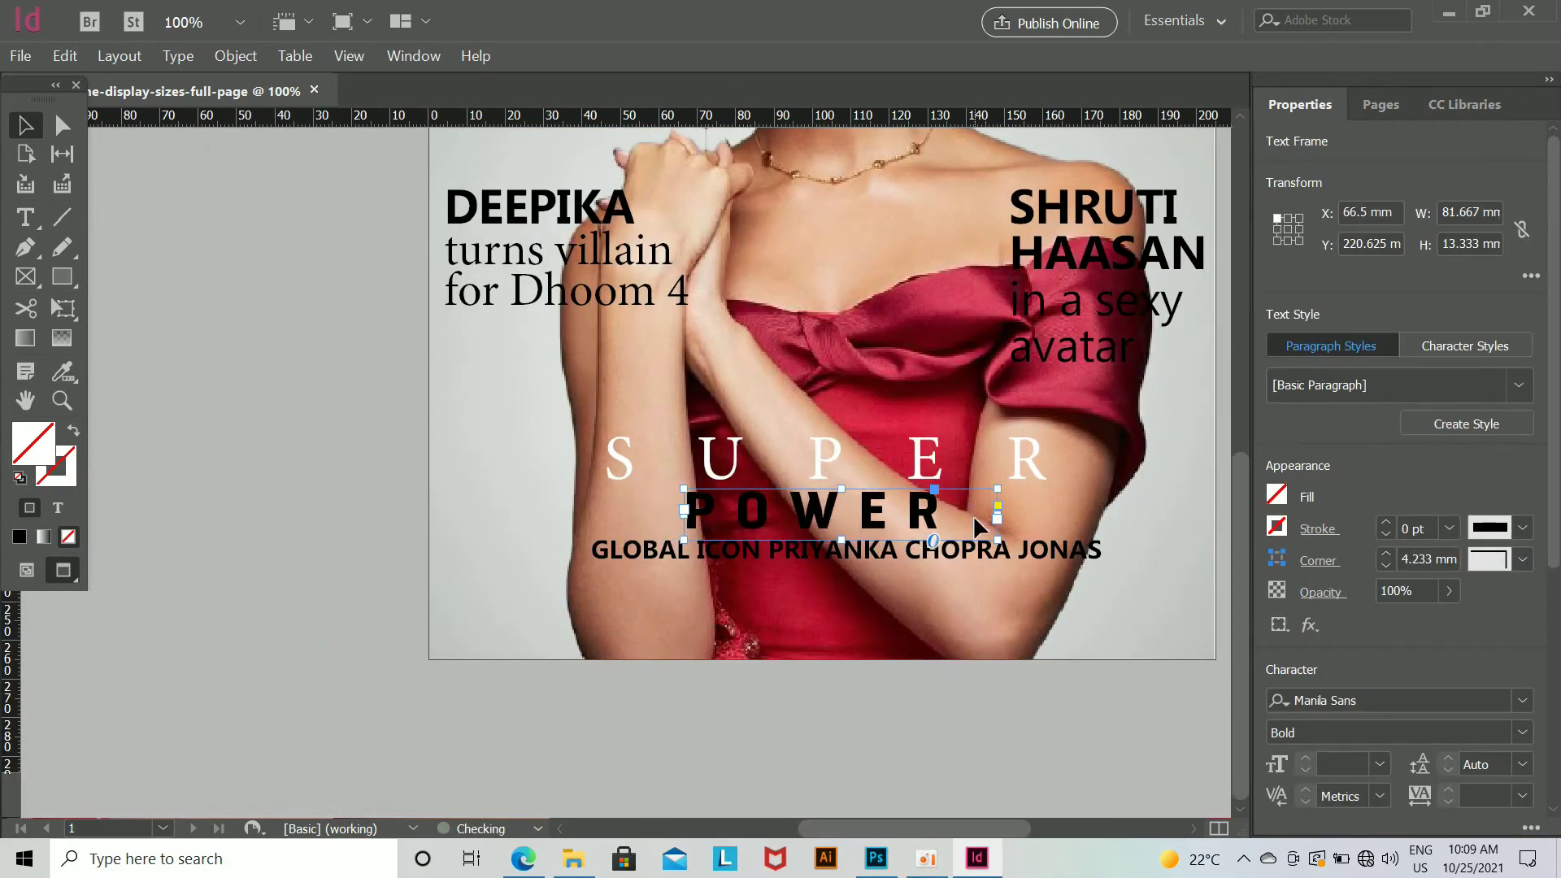
{"action": "key", "text": "shift+Left"}
{"action": "key", "text": "Right"}
{"action": "key", "text": "Right"}
{"action": "key", "text": "Right"}
{"action": "key", "text": "Right"}
{"action": "key", "text": "Right"}
{"action": "key", "text": "Right"}
{"action": "key", "text": "Right"}
{"action": "key", "text": "Right"}
{"action": "key", "text": "Right"}
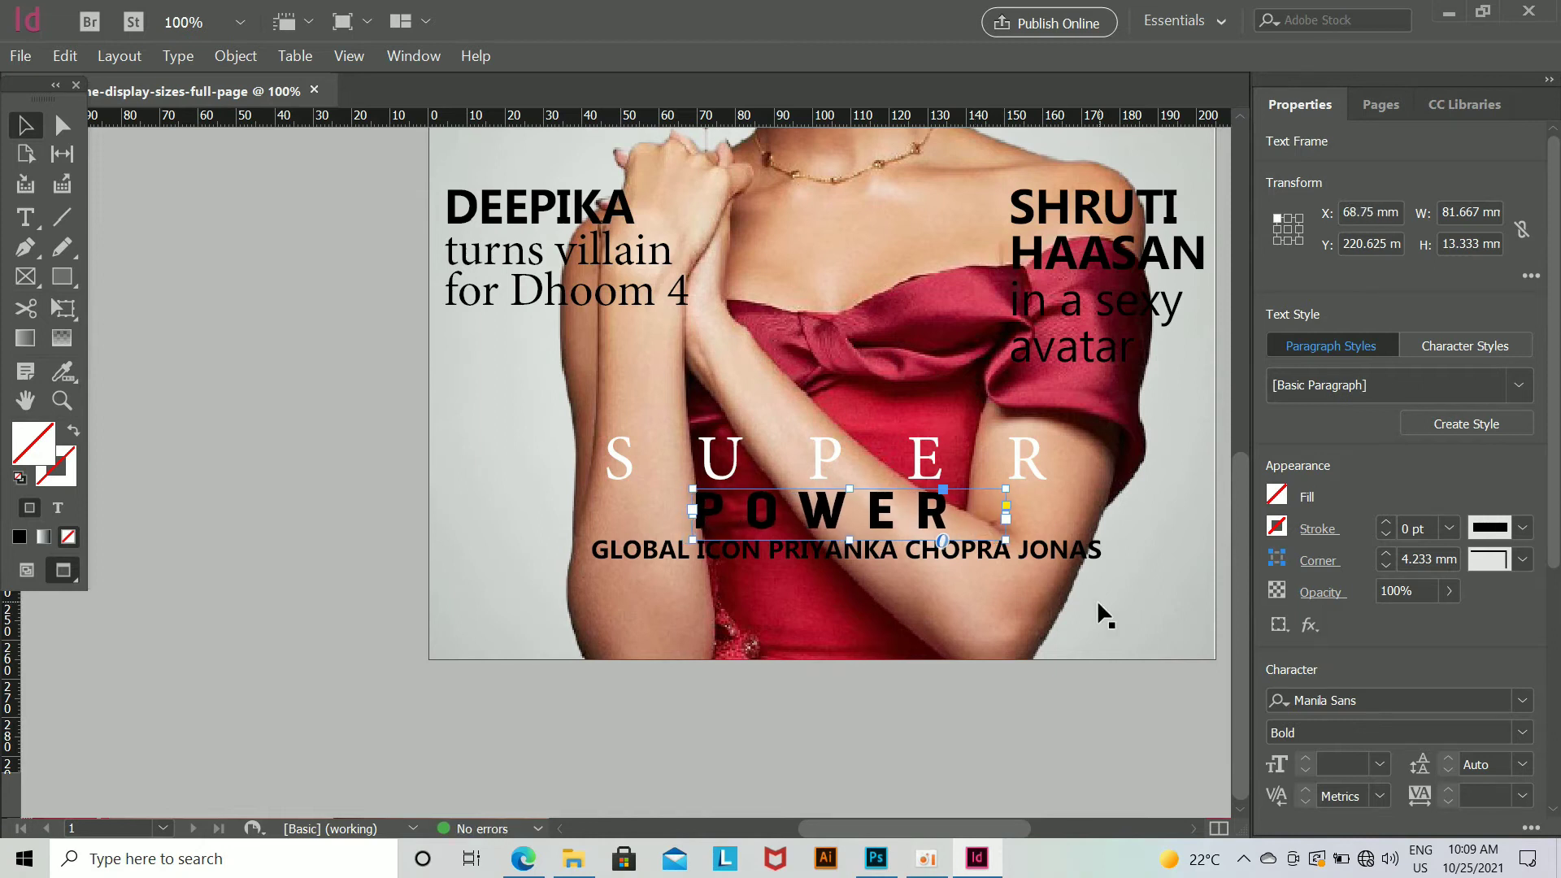
{"action": "left_click", "coordinate": [1099, 605]}
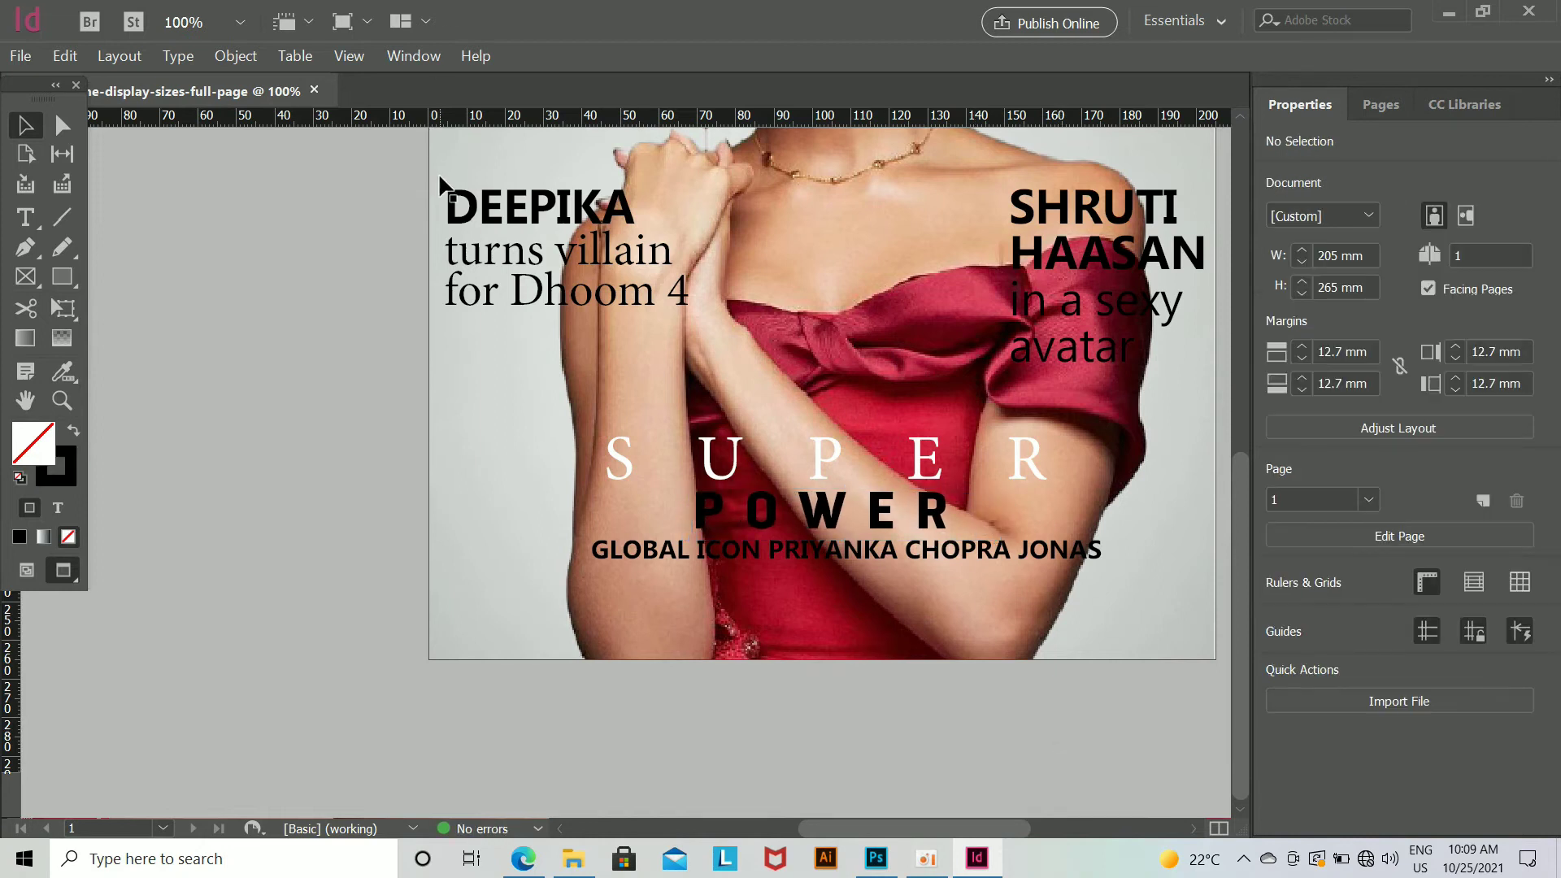
Step: Try to recolour the POWER headline text dark red
{"action": "left_click", "coordinate": [25, 217]}
{"action": "left_click_drag", "start_coordinate": [696, 510], "coordinate": [1111, 478]}
{"action": "double_click", "coordinate": [32, 441]}
{"action": "key", "text": "Return"}
{"action": "key", "text": "Escape"}
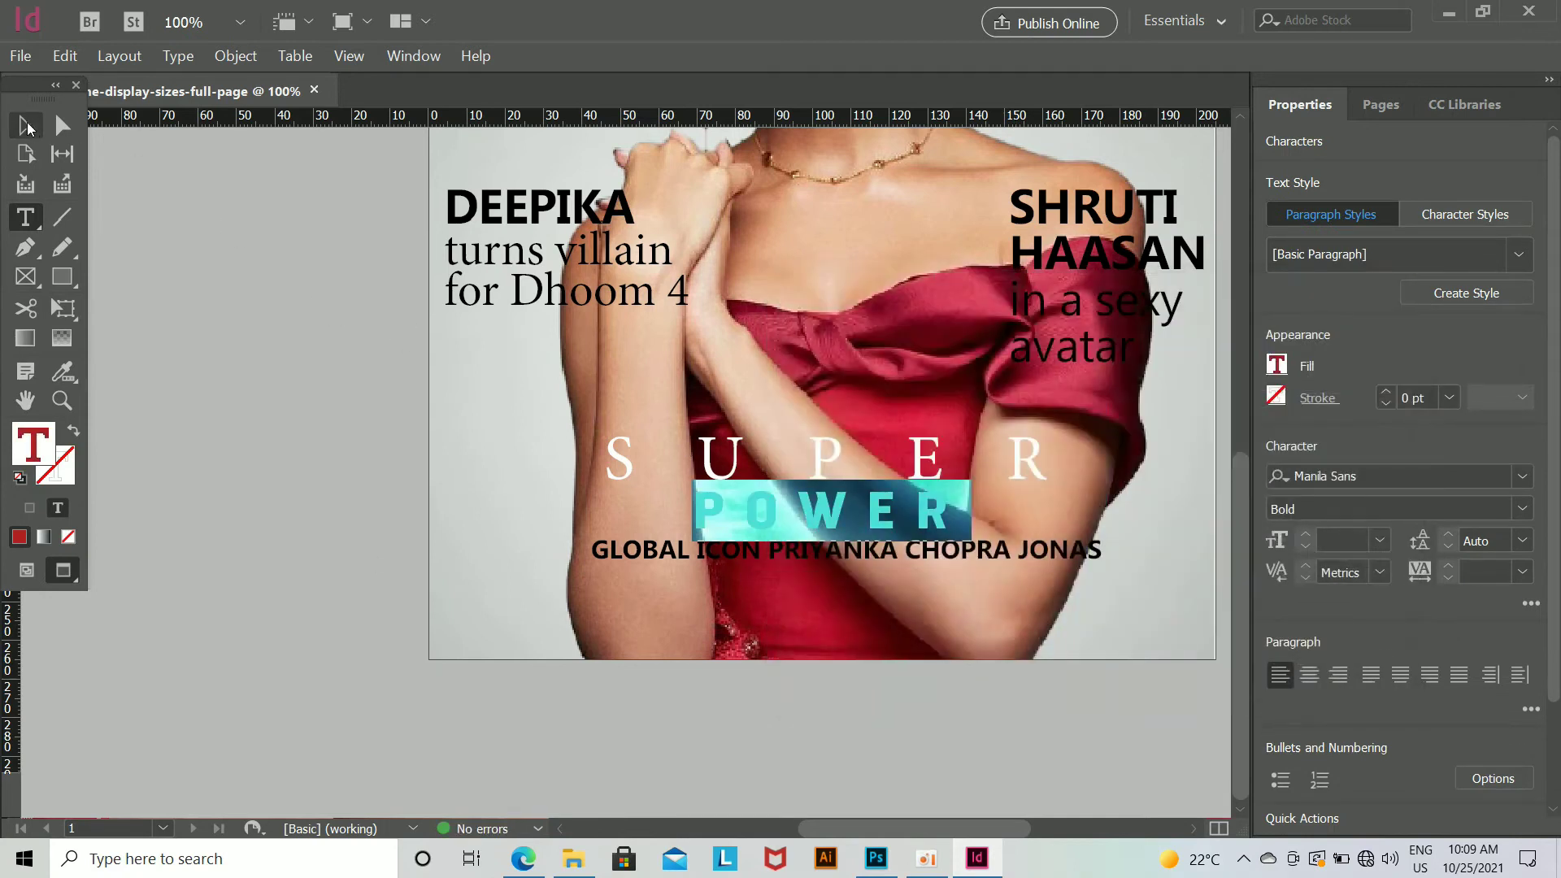
{"action": "left_click", "coordinate": [956, 700]}
{"action": "key", "text": "d"}
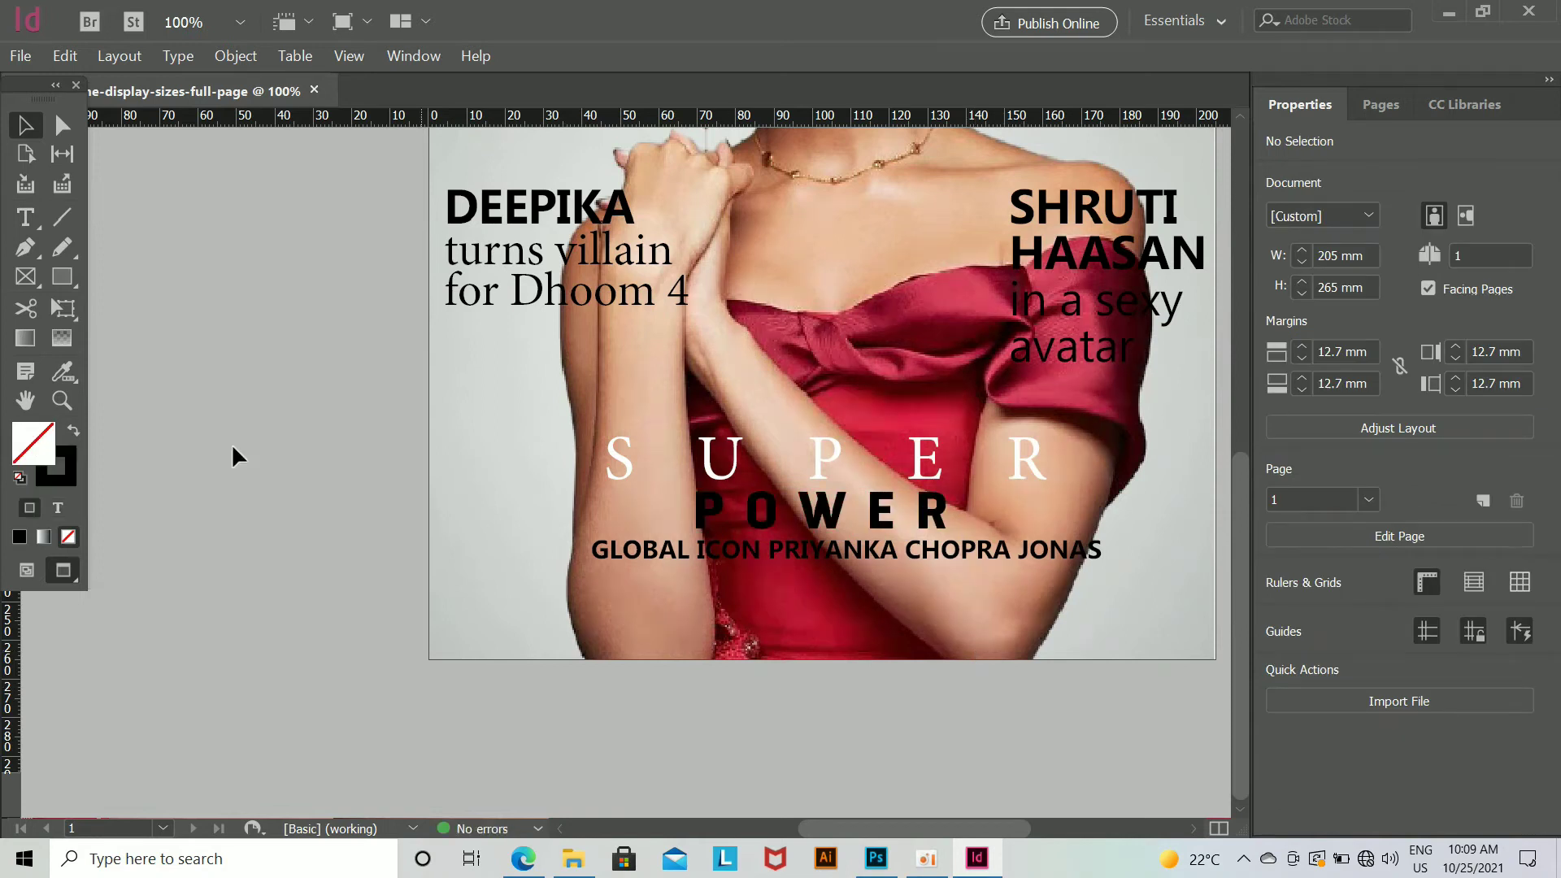
Step: Set the fill colour of the GLOBAL ICON line's text to white and deselect its frame
{"action": "left_click", "coordinate": [665, 555]}
{"action": "left_click", "coordinate": [24, 219]}
{"action": "left_click_drag", "start_coordinate": [590, 553], "coordinate": [1137, 559]}
{"action": "double_click", "coordinate": [41, 443]}
{"action": "left_click", "coordinate": [1083, 352]}
{"action": "left_click_drag", "start_coordinate": [1114, 660], "coordinate": [1114, 352]}
{"action": "left_click", "coordinate": [1331, 331]}
{"action": "left_click", "coordinate": [25, 127]}
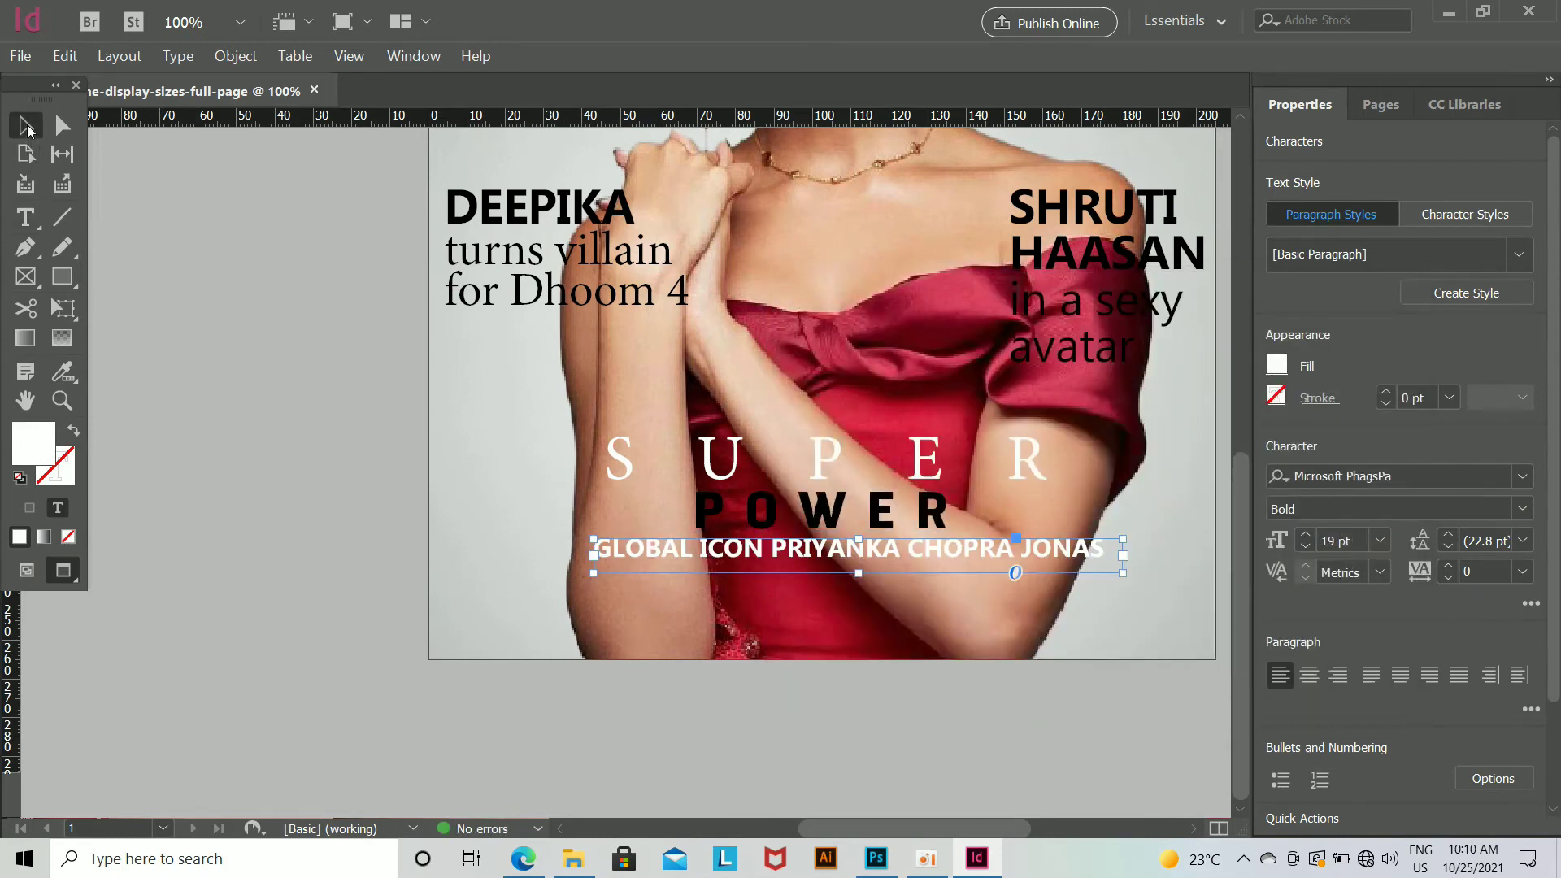
{"action": "left_click", "coordinate": [841, 640]}
Step: Set the fill of the POWER headline text to red, hex f00000, and leave text editing
{"action": "left_click", "coordinate": [838, 509]}
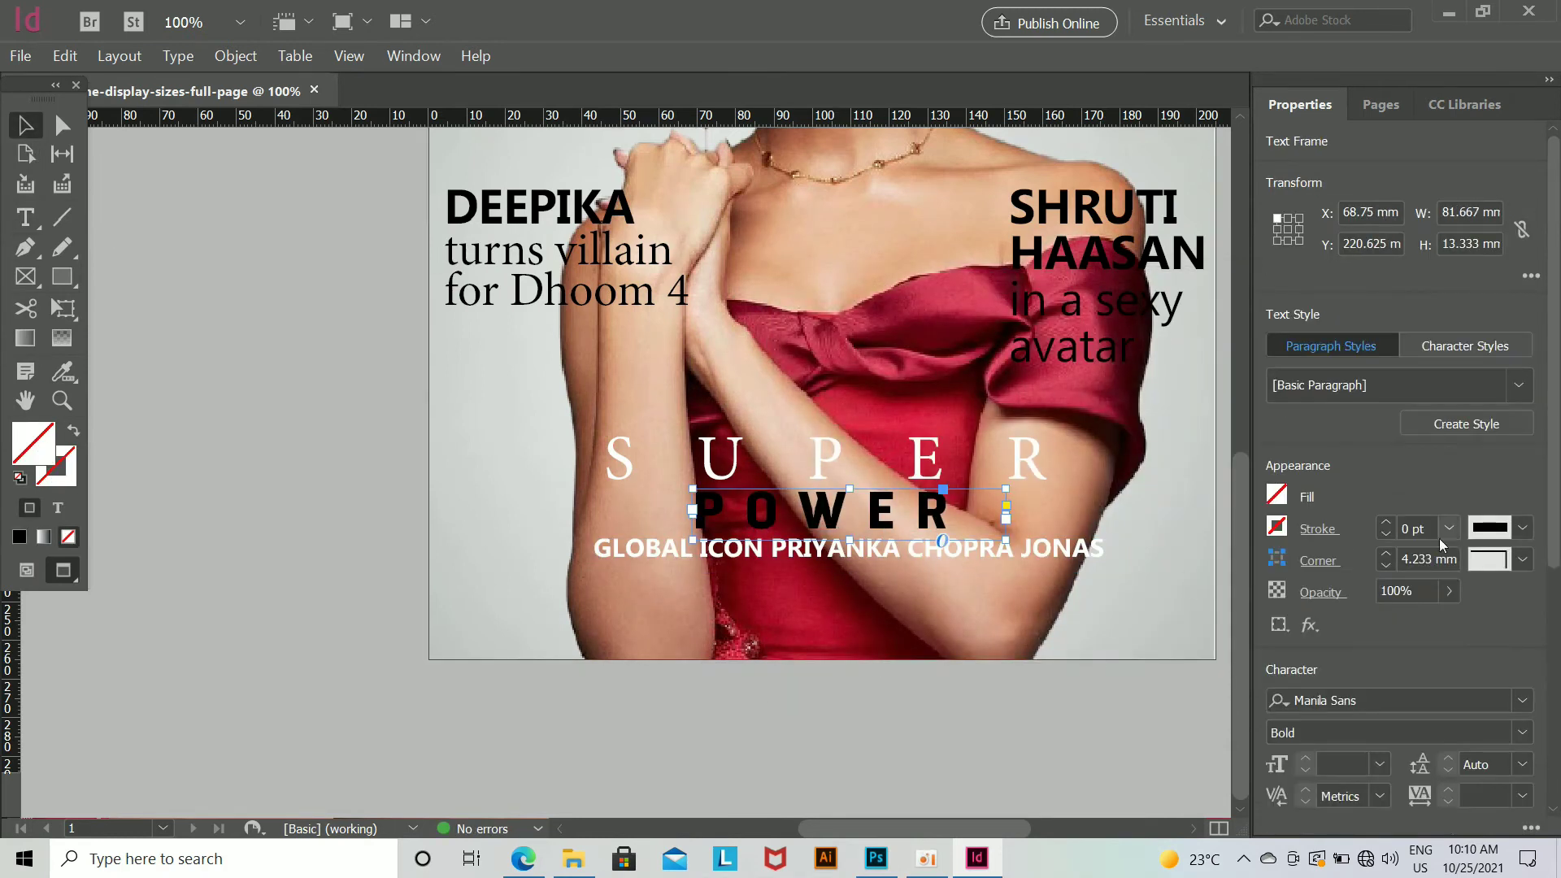
{"action": "key", "text": "t"}
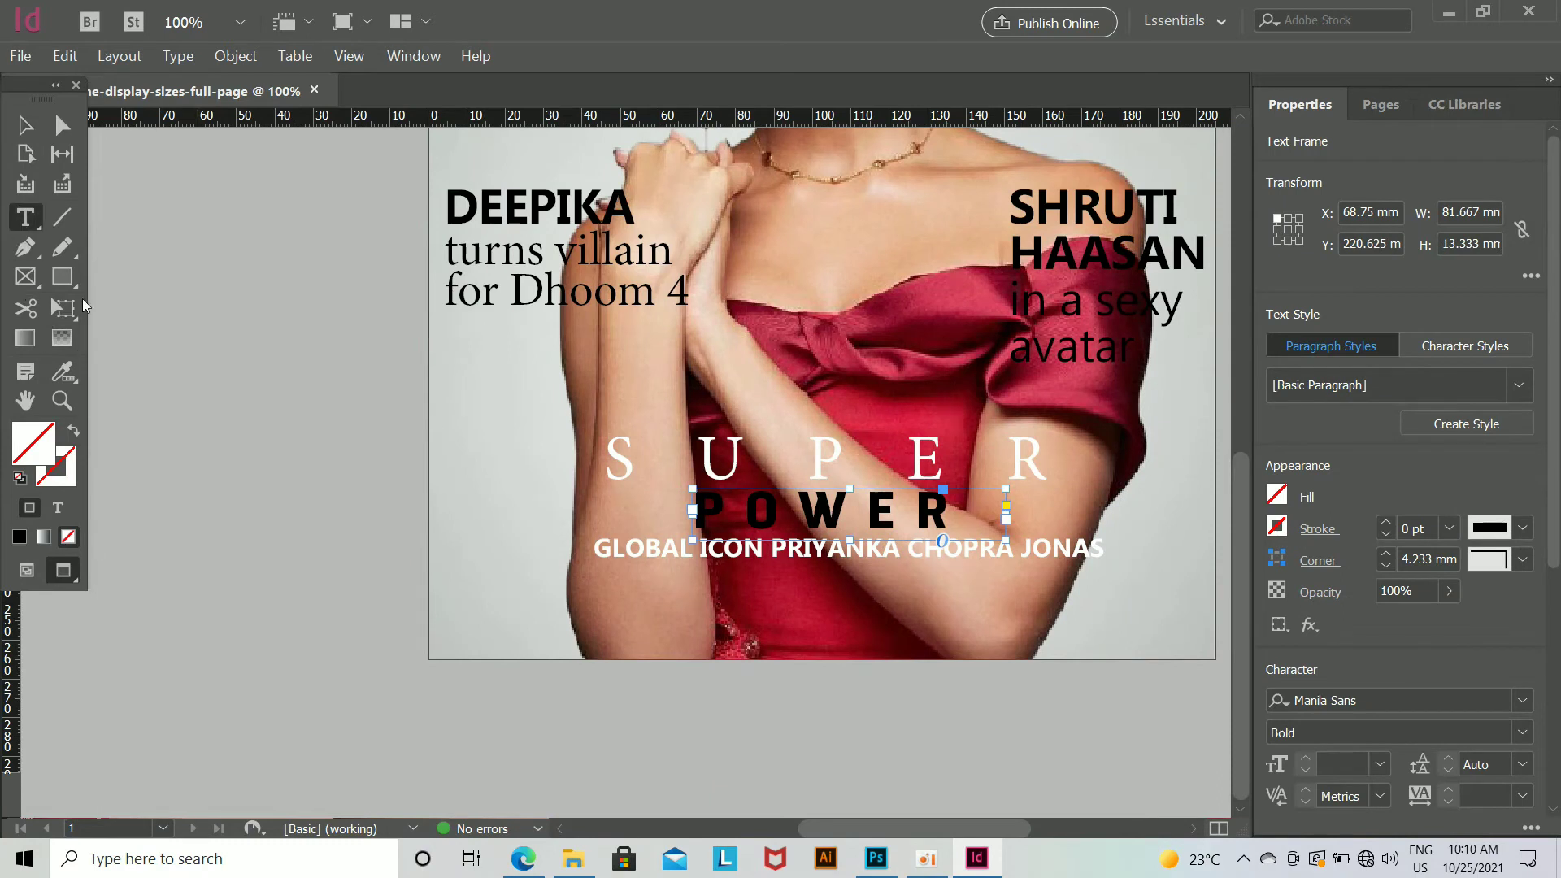
{"action": "double_click", "coordinate": [945, 515]}
{"action": "scroll", "coordinate": [1360, 639], "scroll_direction": "down", "scroll_amount": 3}
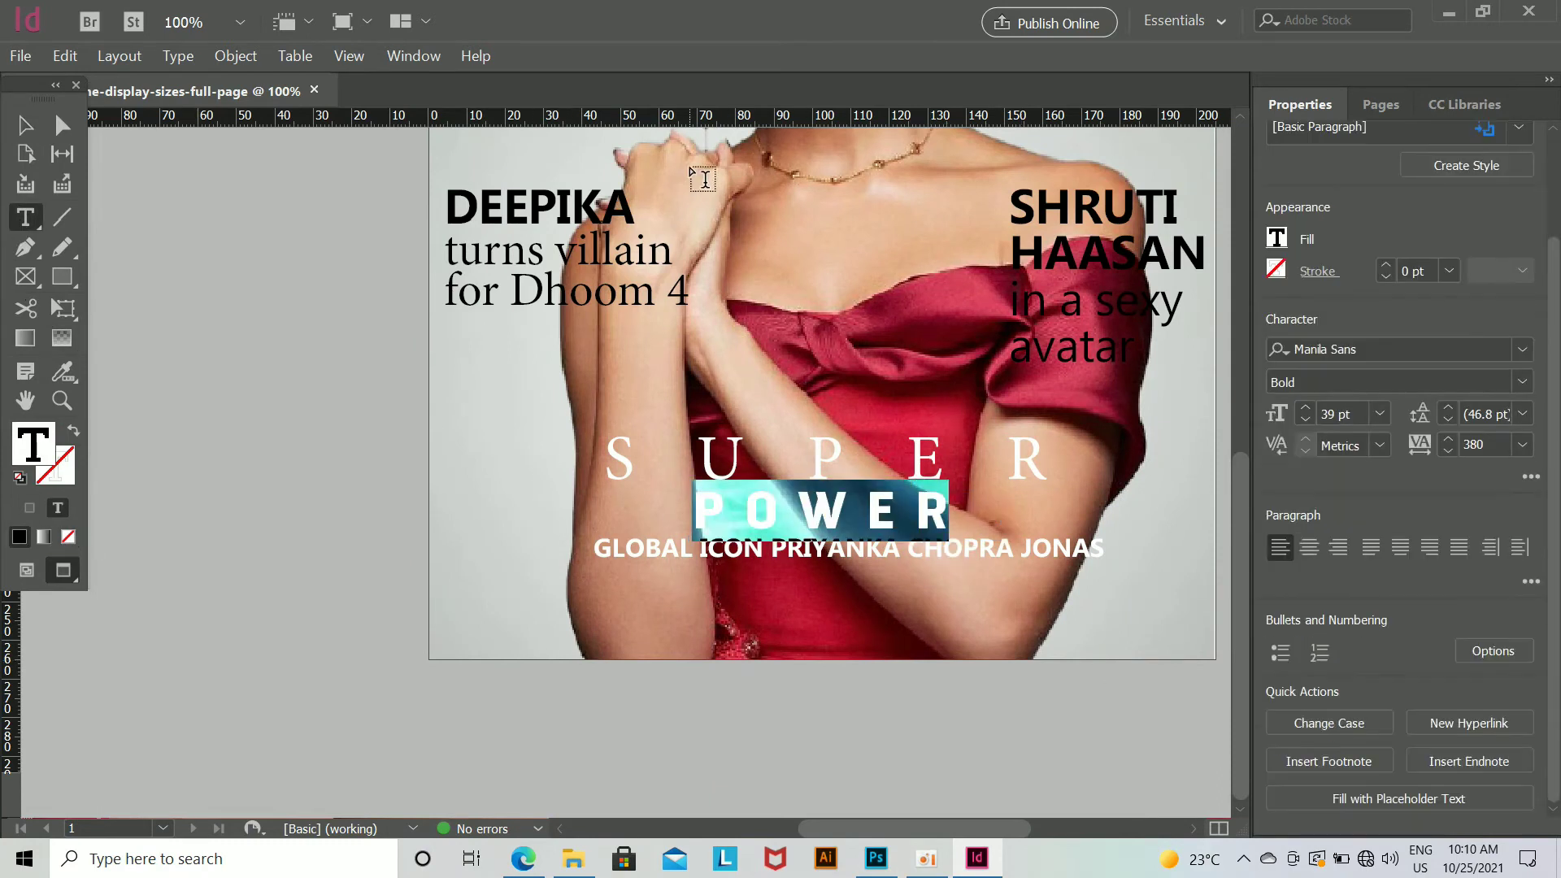
{"action": "double_click", "coordinate": [45, 448]}
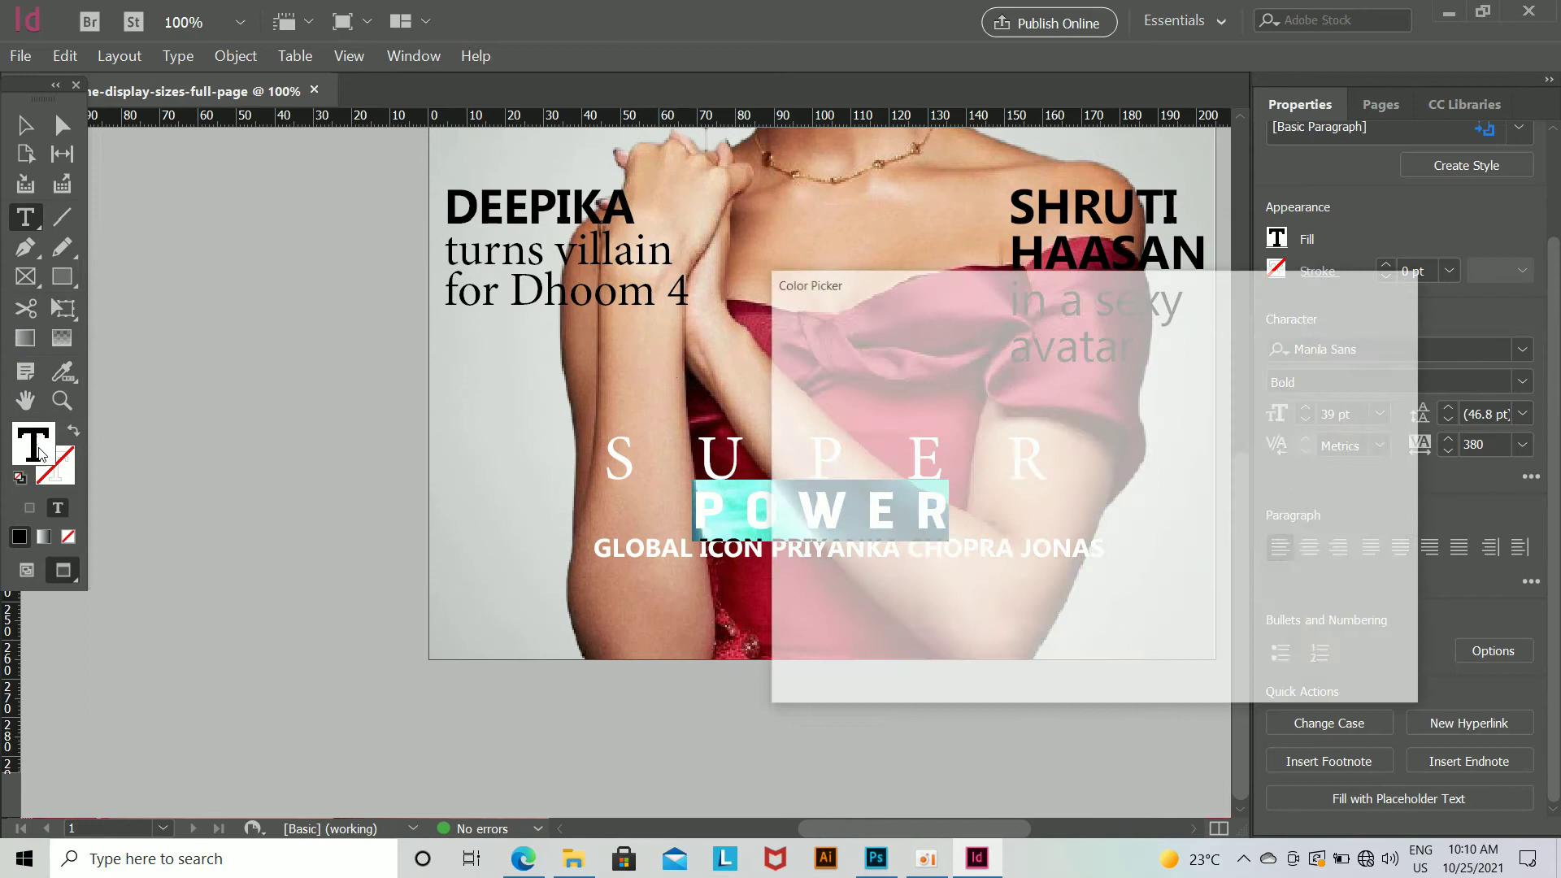
{"action": "left_click", "coordinate": [1124, 426]}
{"action": "left_click_drag", "start_coordinate": [1124, 426], "coordinate": [1122, 369]}
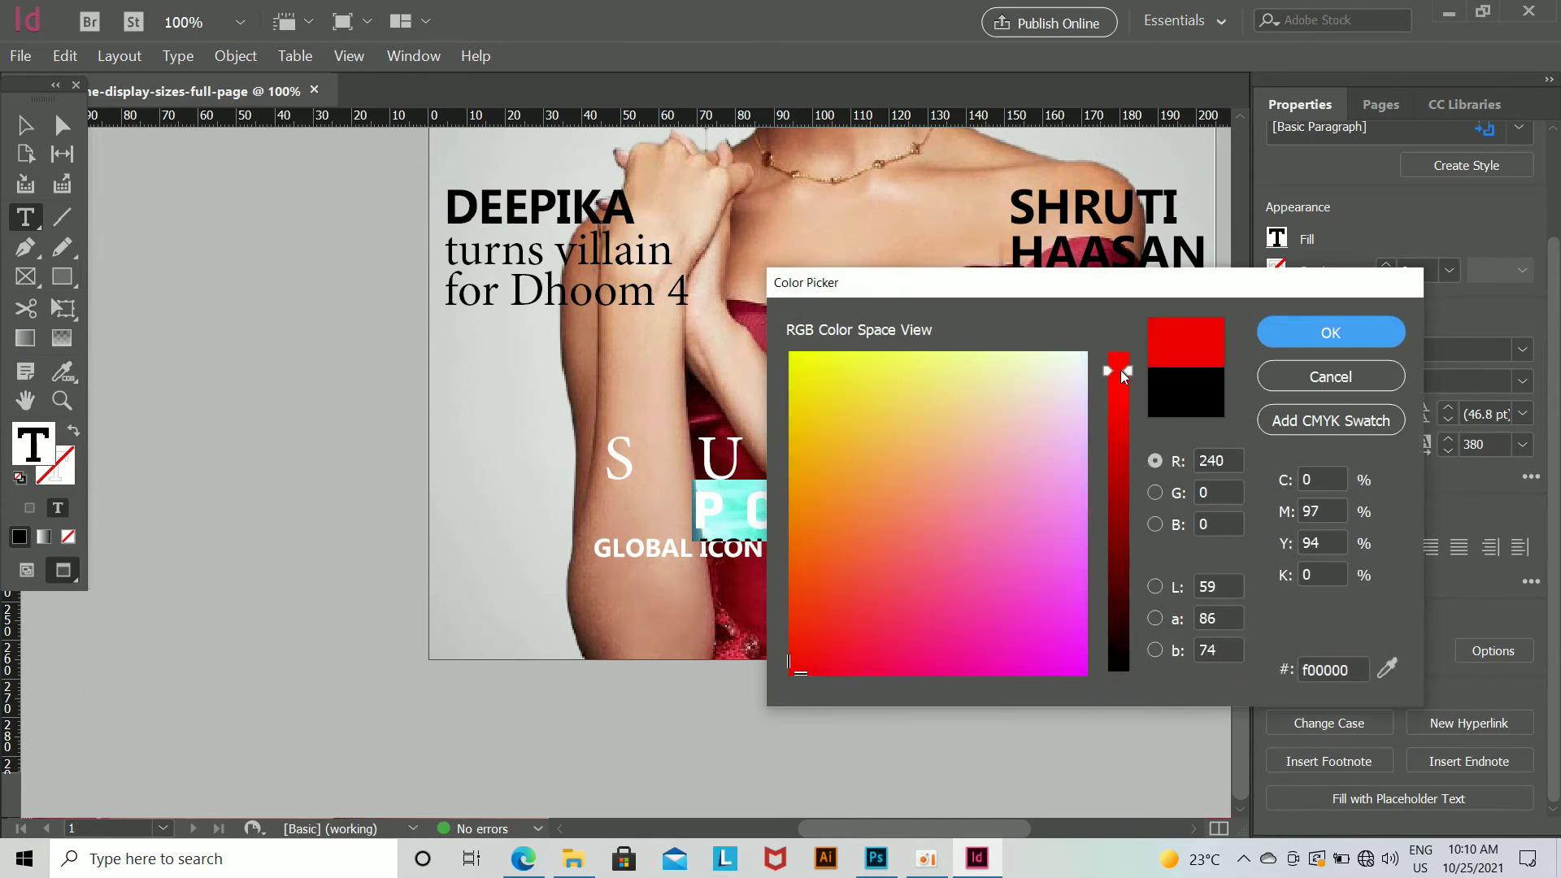
{"action": "left_click", "coordinate": [1313, 335]}
{"action": "key", "text": "Escape"}
{"action": "left_click", "coordinate": [986, 631]}
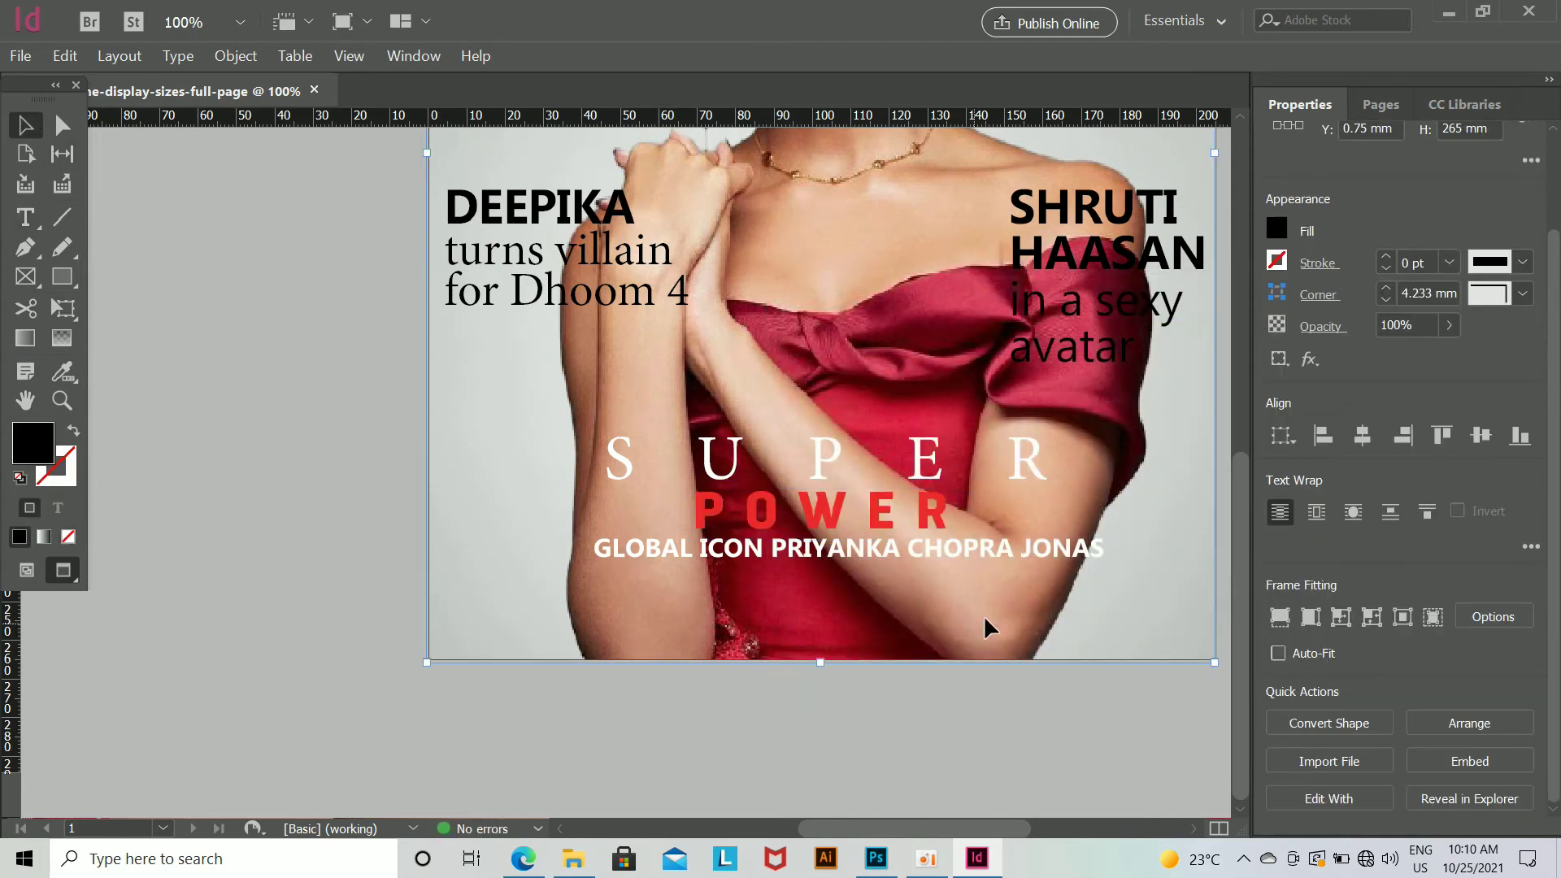
Step: Replace the name following GLOBAL ICON in the white subline with DEEPIKA PADUKON SINGH
{"action": "key", "text": "t"}
{"action": "key", "text": "ctrl+equal"}
{"action": "scroll", "coordinate": [845, 699], "scroll_direction": "down", "scroll_amount": 8}
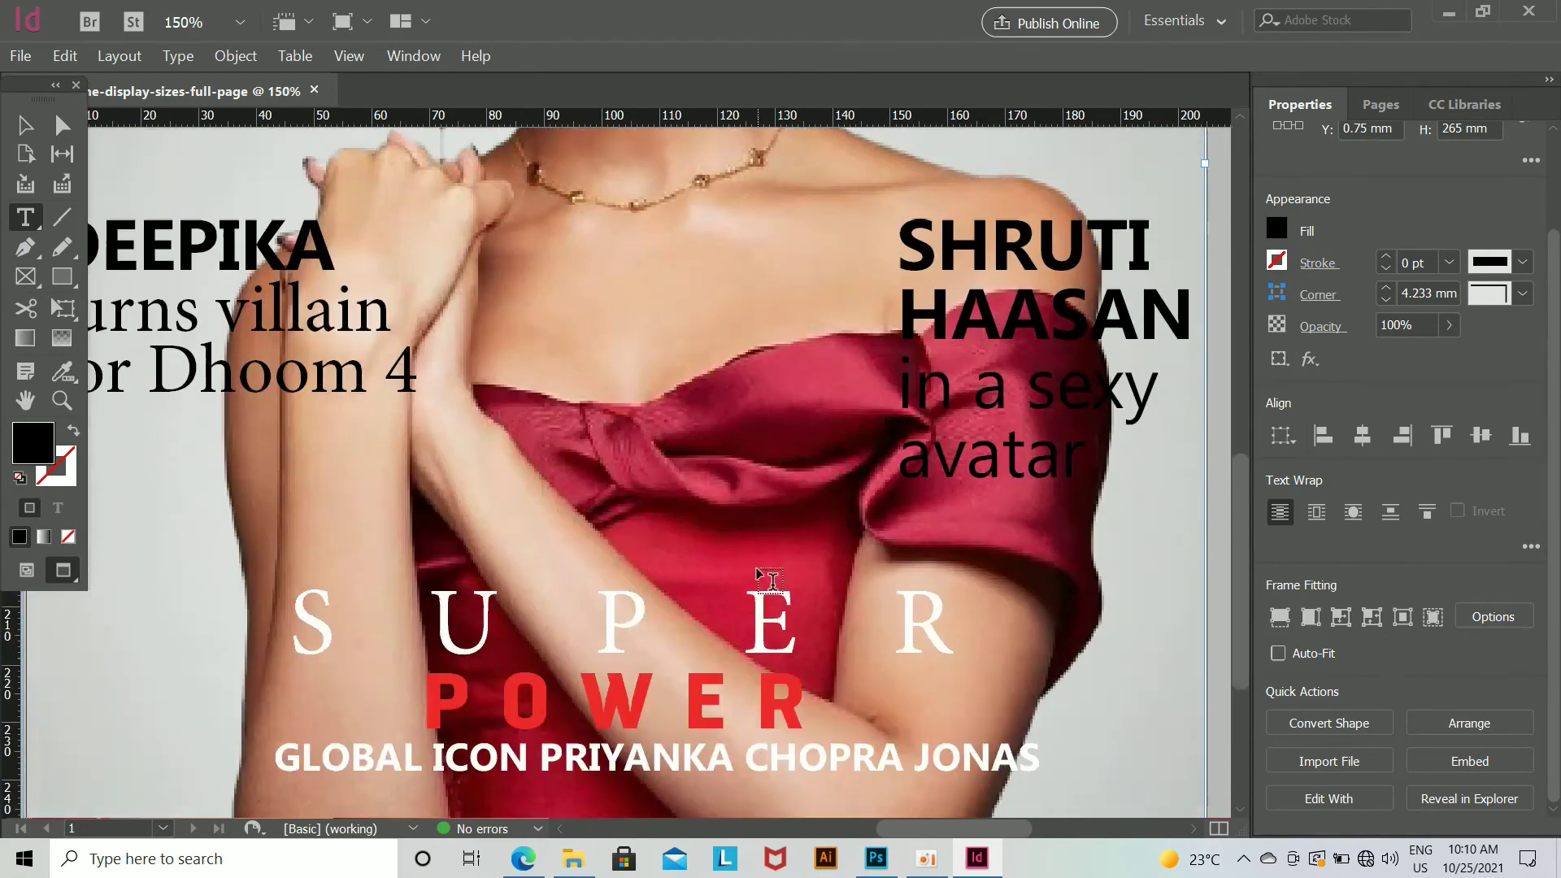
{"action": "left_click_drag", "start_coordinate": [563, 529], "coordinate": [923, 517]}
{"action": "left_click_drag", "start_coordinate": [561, 530], "coordinate": [1061, 546]}
{"action": "key", "text": "BackSpace"}
{"action": "type", "text": "DEEPI"}
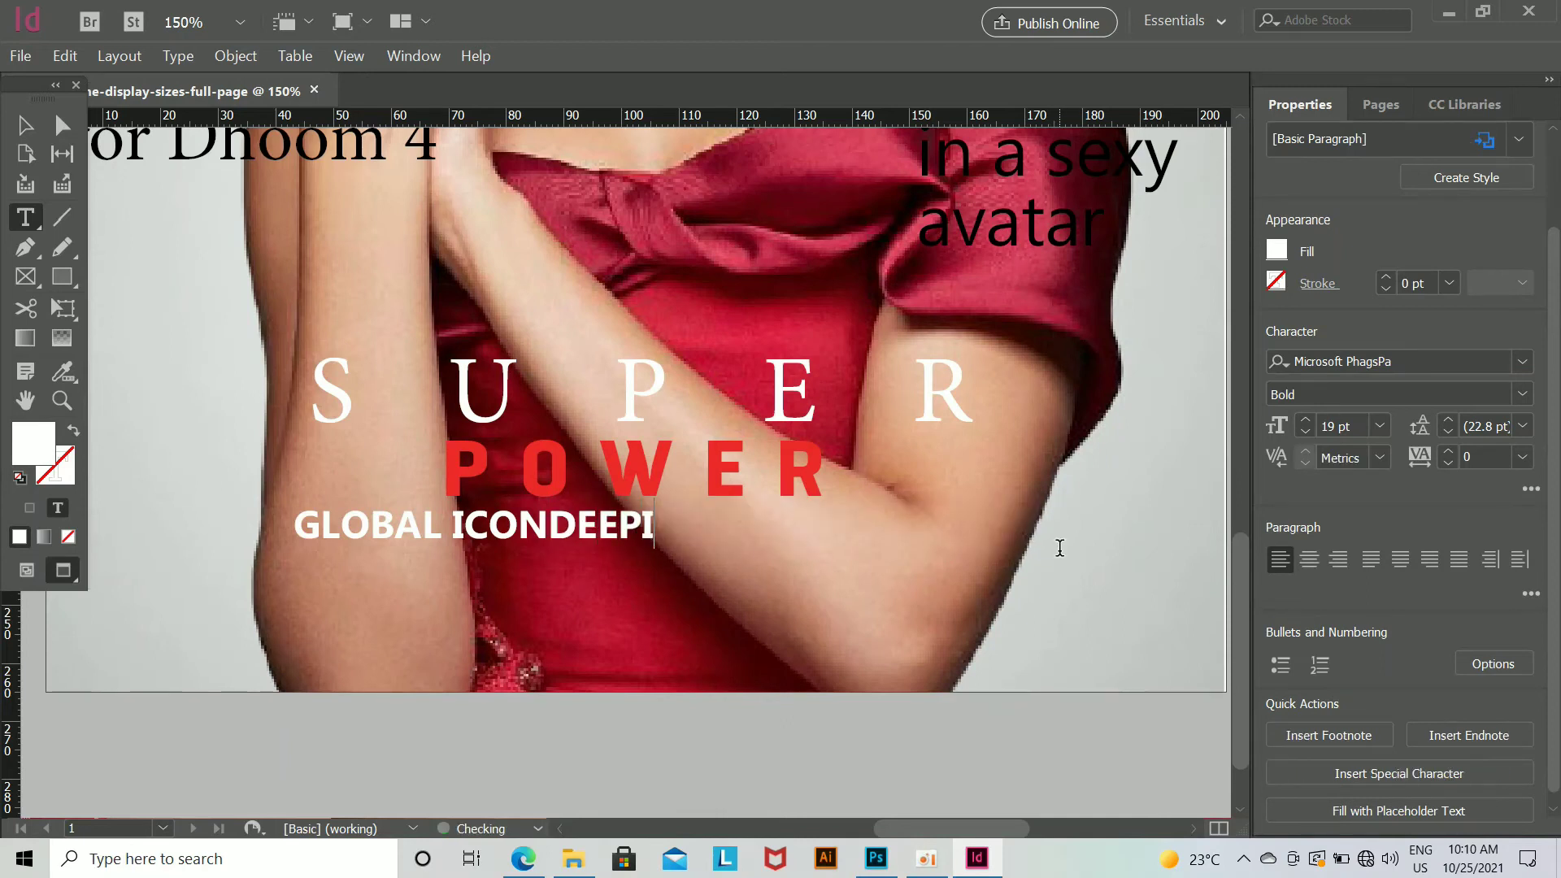
{"action": "type", "text": "KA PADUKON SINGH"}
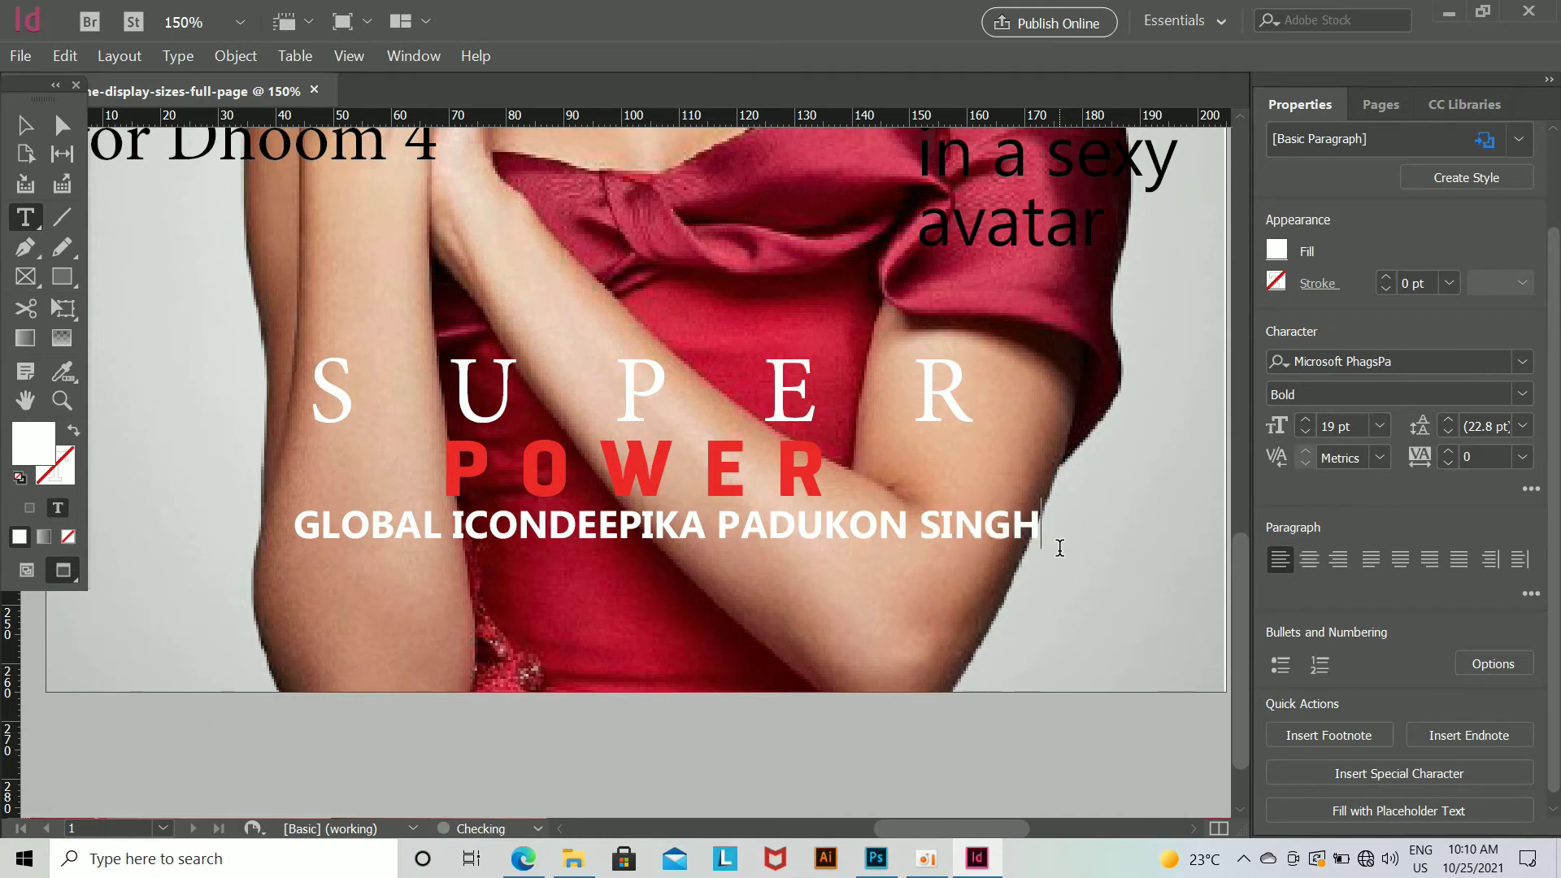
Step: Examine the overall cover layout and the placement of its cover lines around the portrait
{"action": "key", "text": "ctrl+minus"}
{"action": "key", "text": "ctrl+minus"}
{"action": "key", "text": "ctrl+minus"}
{"action": "key", "text": "ctrl+minus"}
{"action": "key", "text": "ctrl+minus"}
{"action": "key", "text": "ctrl+equal"}
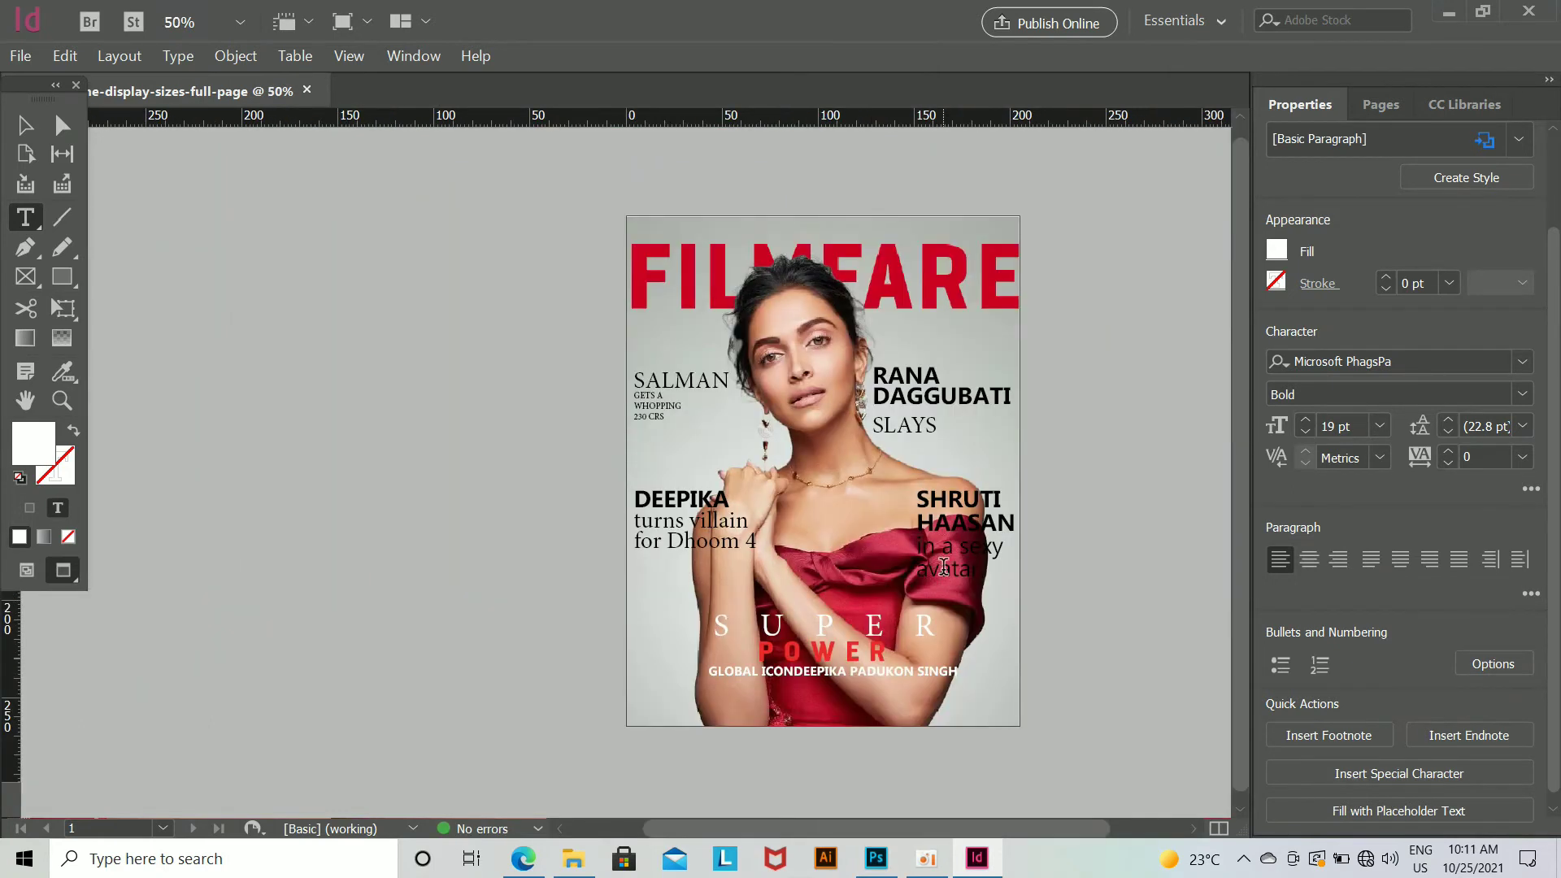
{"action": "key", "text": "ctrl+equal"}
{"action": "key", "text": "ctrl+equal"}
{"action": "key", "text": "ctrl+equal"}
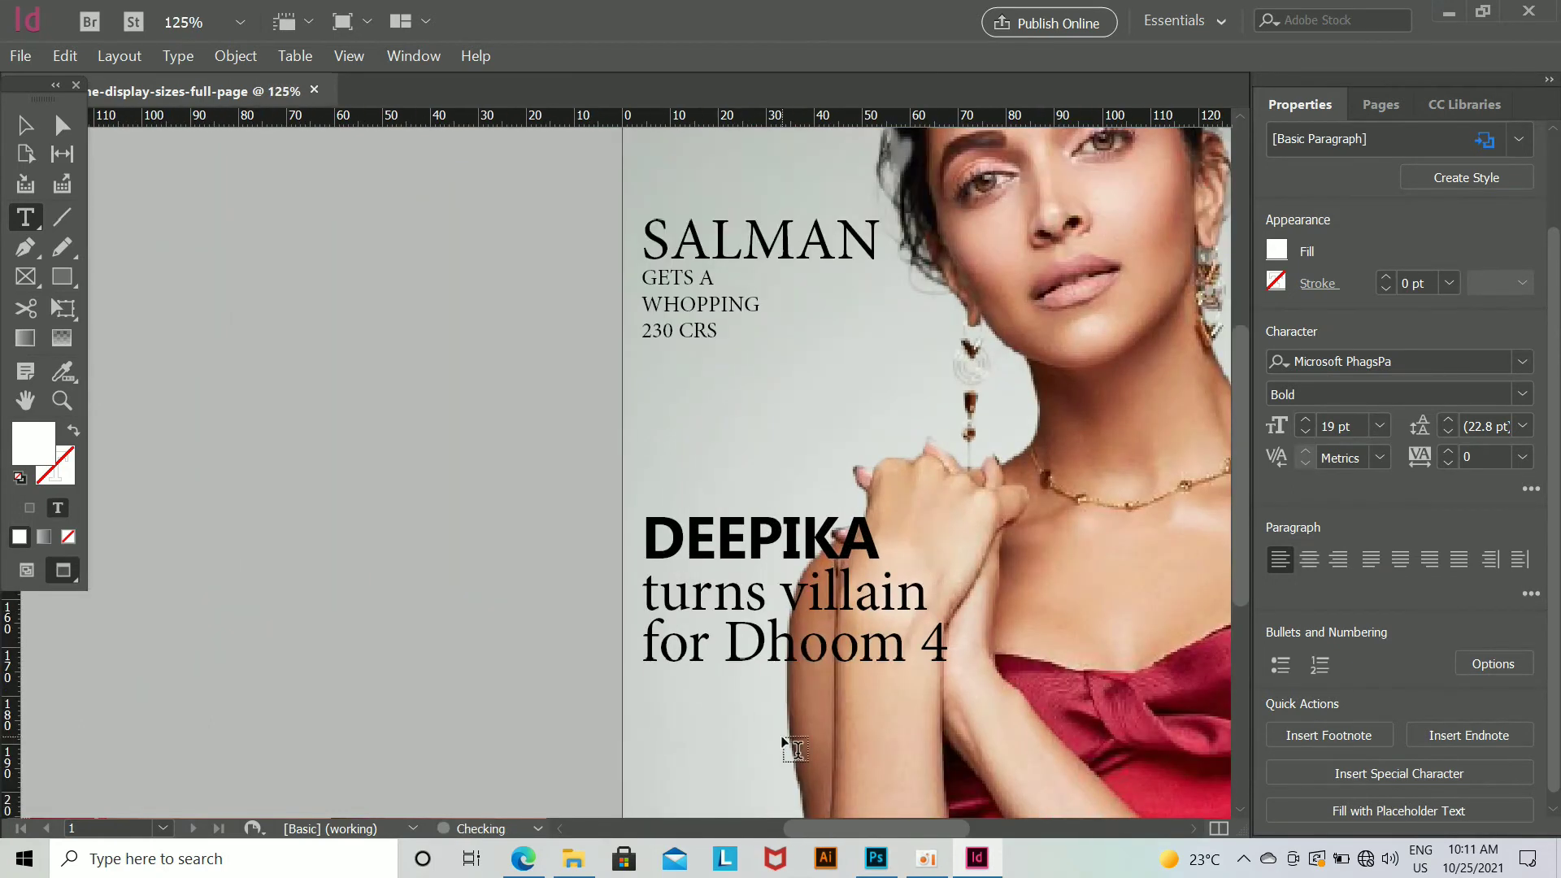
Step: Replace the words "villain for Dh" in the tagline beneath DEEPIKA with a space
{"action": "left_click", "coordinate": [699, 606]}
{"action": "left_click_drag", "start_coordinate": [769, 653], "coordinate": [572, 575]}
{"action": "left_click_drag", "start_coordinate": [449, 514], "coordinate": [767, 591]}
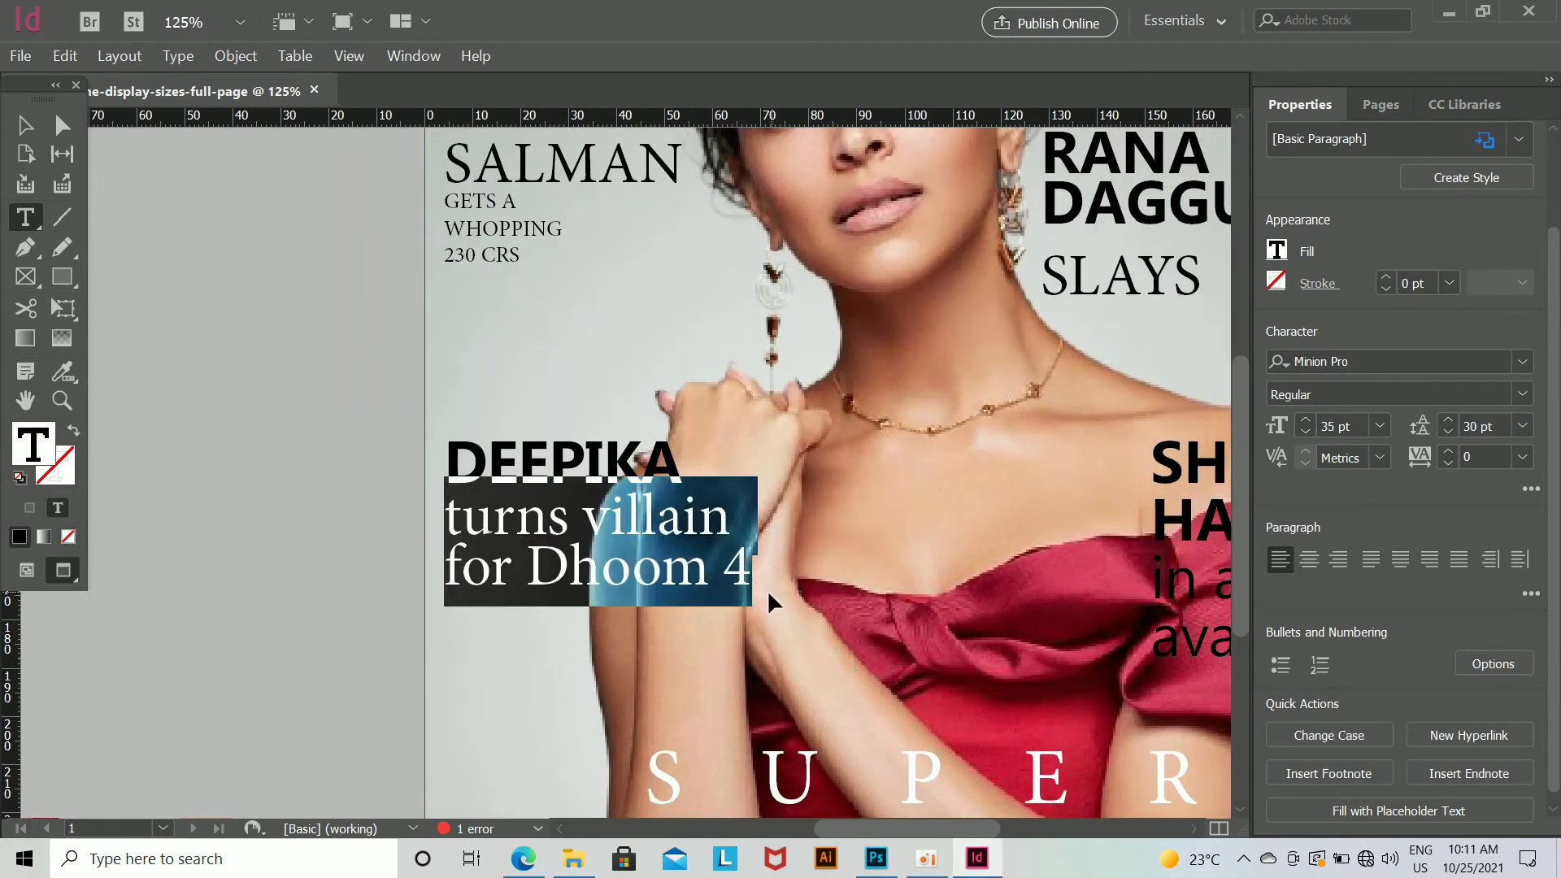
{"action": "right_click", "coordinate": [702, 559]}
{"action": "left_click", "coordinate": [466, 521]}
{"action": "left_click_drag", "start_coordinate": [452, 522], "coordinate": [767, 586]}
{"action": "left_click", "coordinate": [787, 599]}
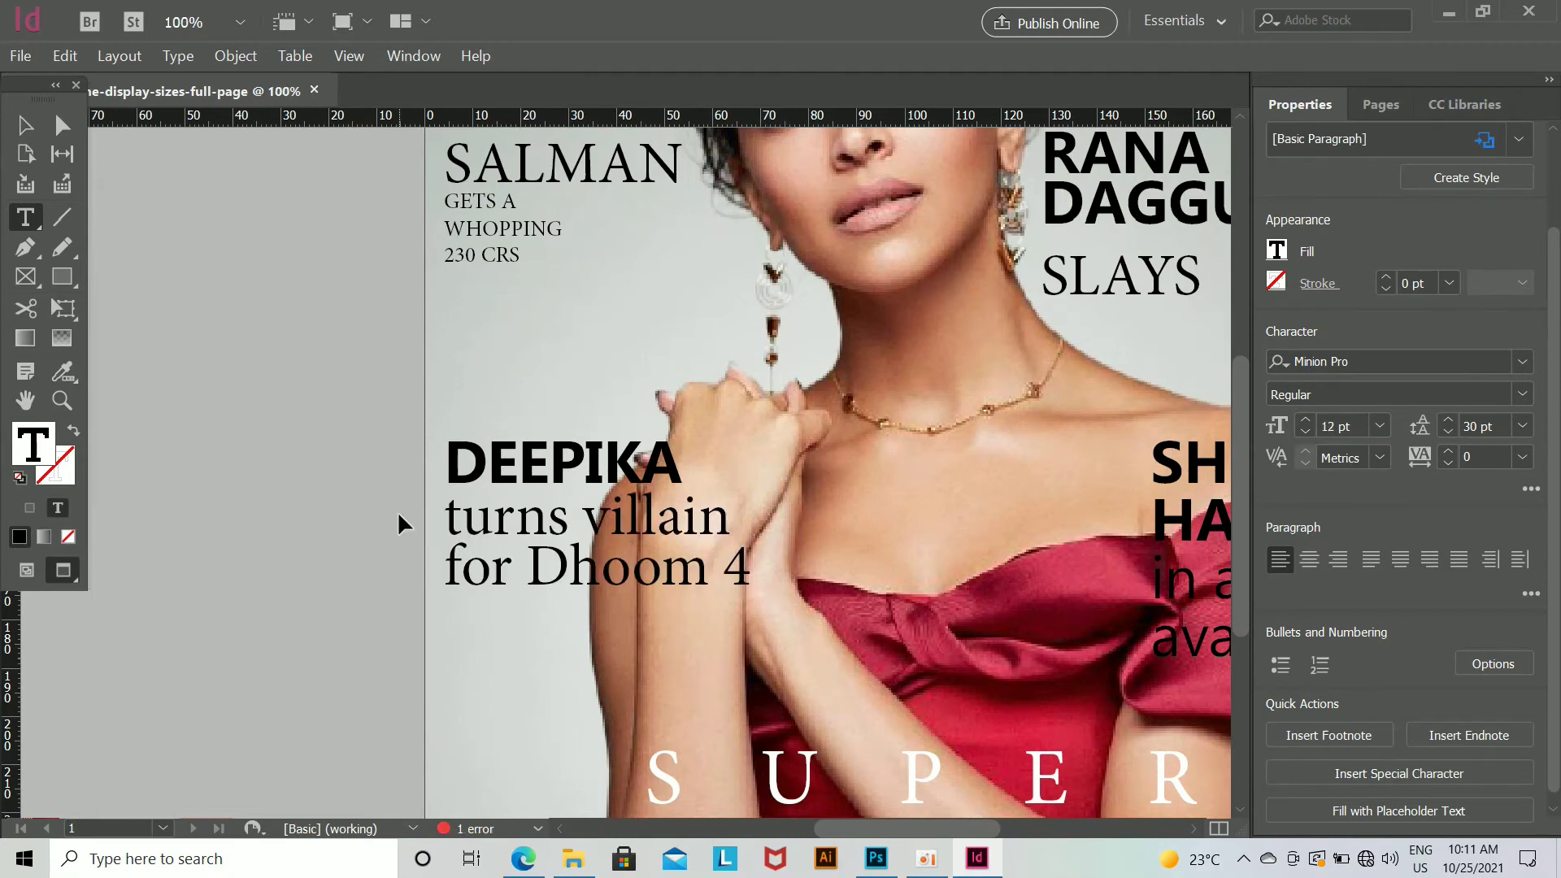
{"action": "key", "text": "ctrl+="}
{"action": "left_click_drag", "start_coordinate": [579, 512], "coordinate": [596, 567]}
{"action": "left_click", "coordinate": [25, 125]}
Step: Change the SALMAN heading's font to Microsoft PhagsPa Bold and deselect its frame
{"action": "left_click_drag", "start_coordinate": [620, 296], "coordinate": [570, 449]}
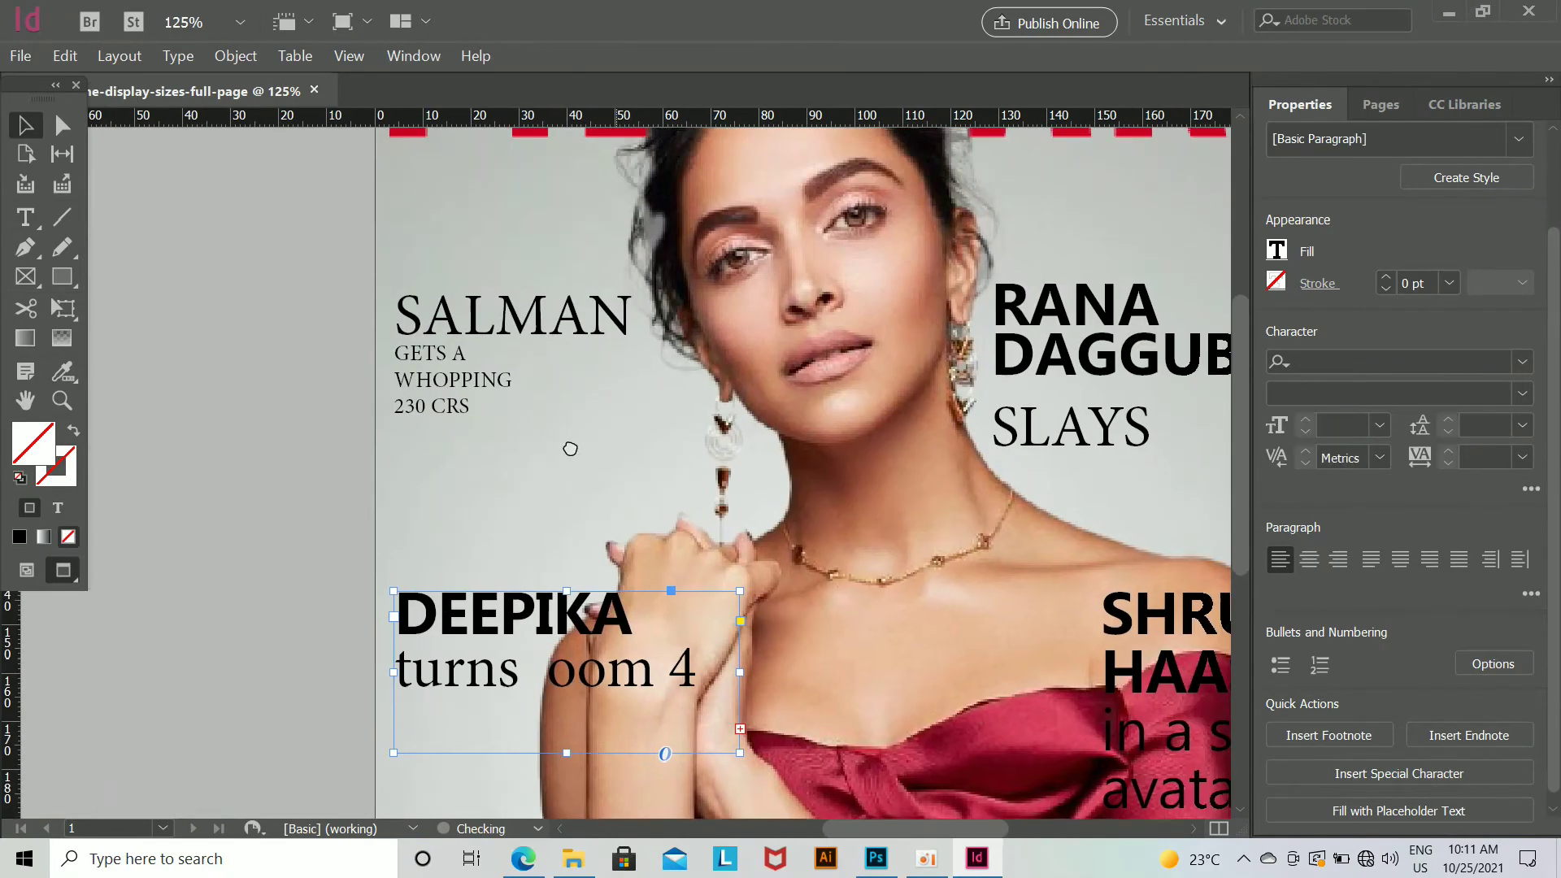
{"action": "left_click", "coordinate": [26, 217]}
{"action": "left_click_drag", "start_coordinate": [396, 312], "coordinate": [646, 321]}
{"action": "scroll", "coordinate": [1363, 348], "scroll_direction": "down", "scroll_amount": 3}
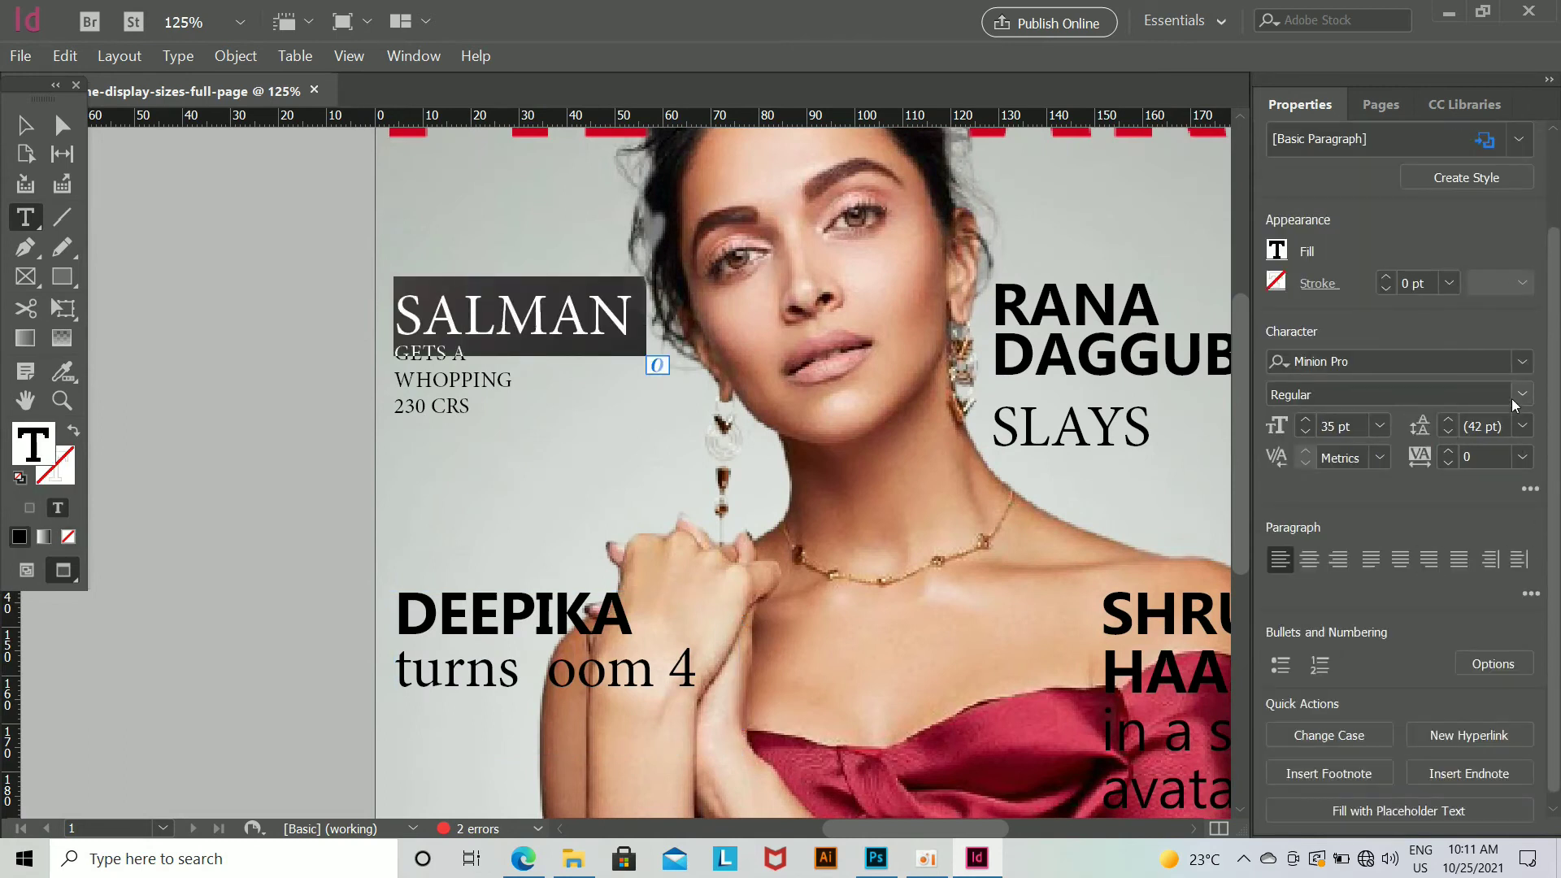
{"action": "left_click", "coordinate": [1521, 361]}
{"action": "scroll", "coordinate": [1293, 502], "scroll_direction": "up", "scroll_amount": 2}
{"action": "scroll", "coordinate": [1292, 501], "scroll_direction": "up", "scroll_amount": 20}
{"action": "scroll", "coordinate": [1287, 503], "scroll_direction": "up", "scroll_amount": 15}
{"action": "left_click", "coordinate": [1450, 471]}
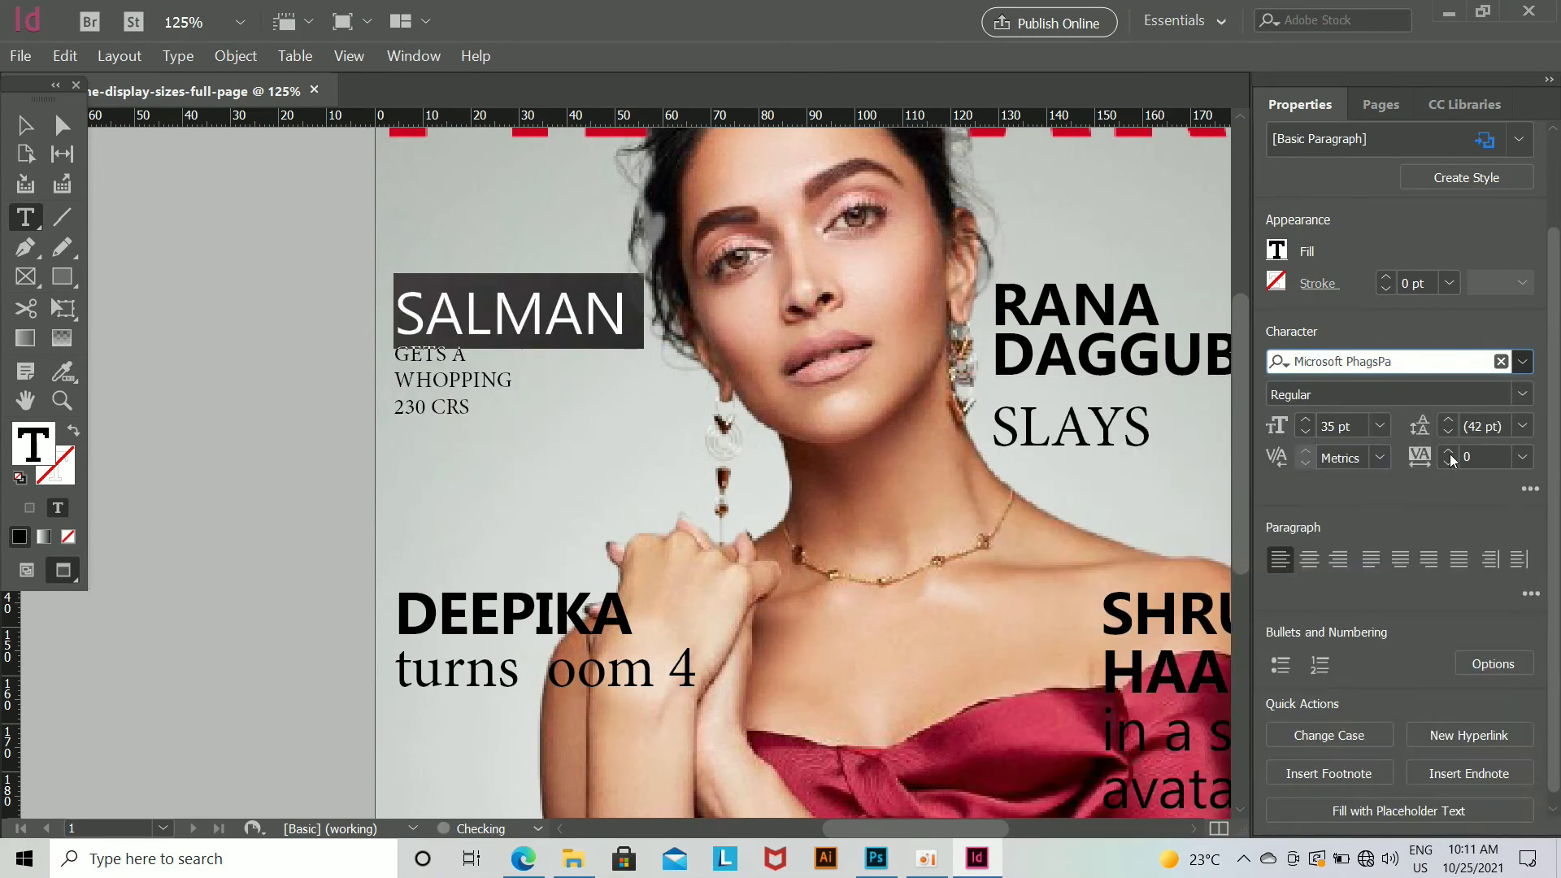
{"action": "left_click", "coordinate": [1522, 394]}
{"action": "left_click", "coordinate": [1300, 441]}
{"action": "key", "text": "Escape"}
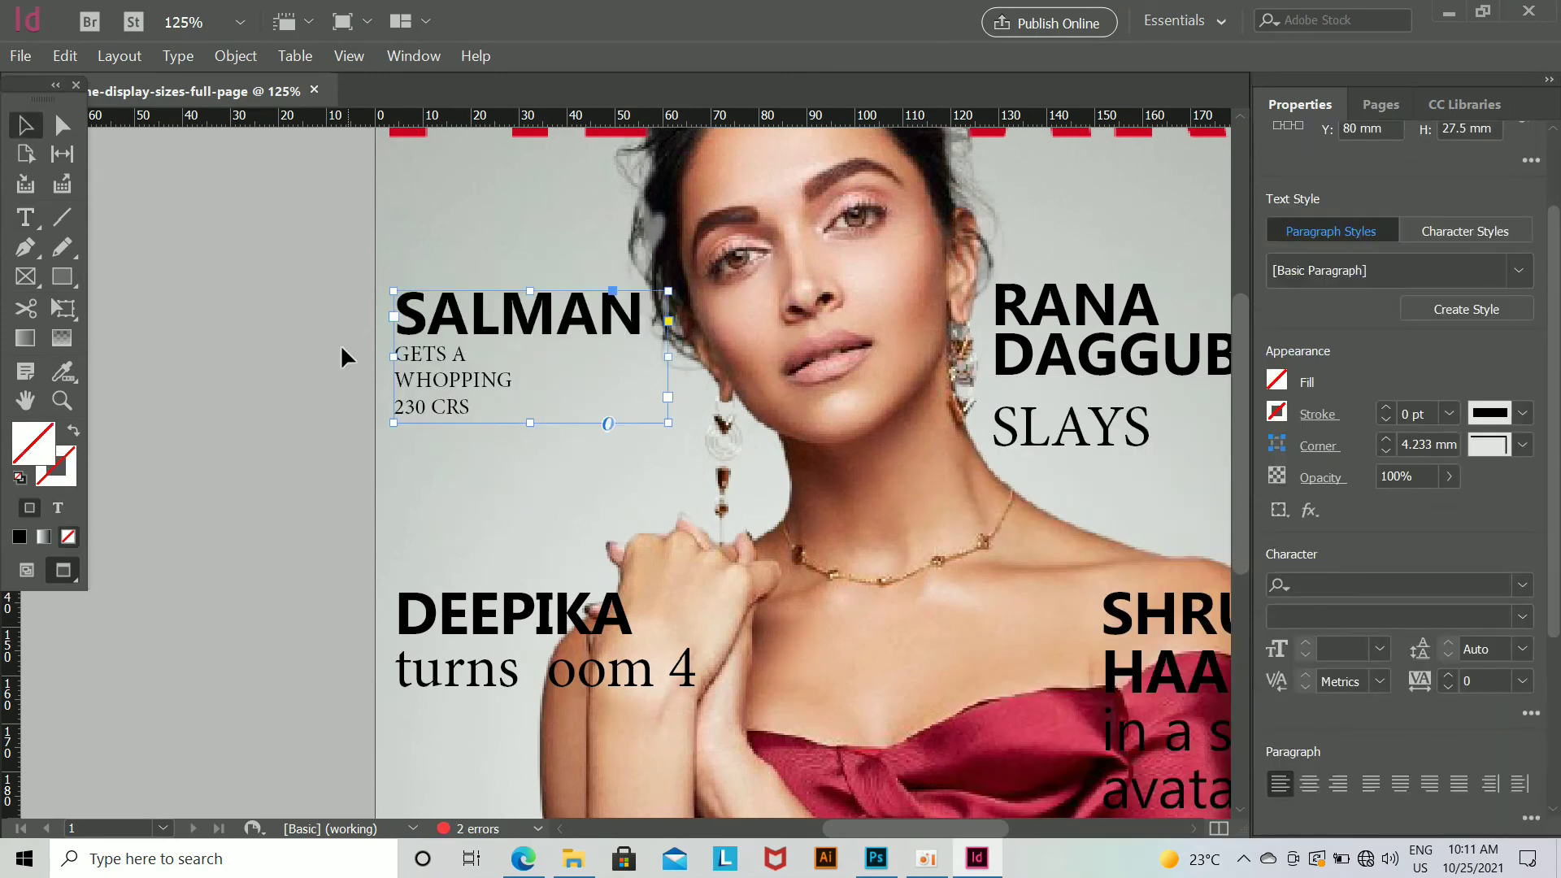
{"action": "left_click", "coordinate": [341, 350]}
{"action": "scroll", "coordinate": [583, 401], "scroll_direction": "up", "scroll_amount": 3}
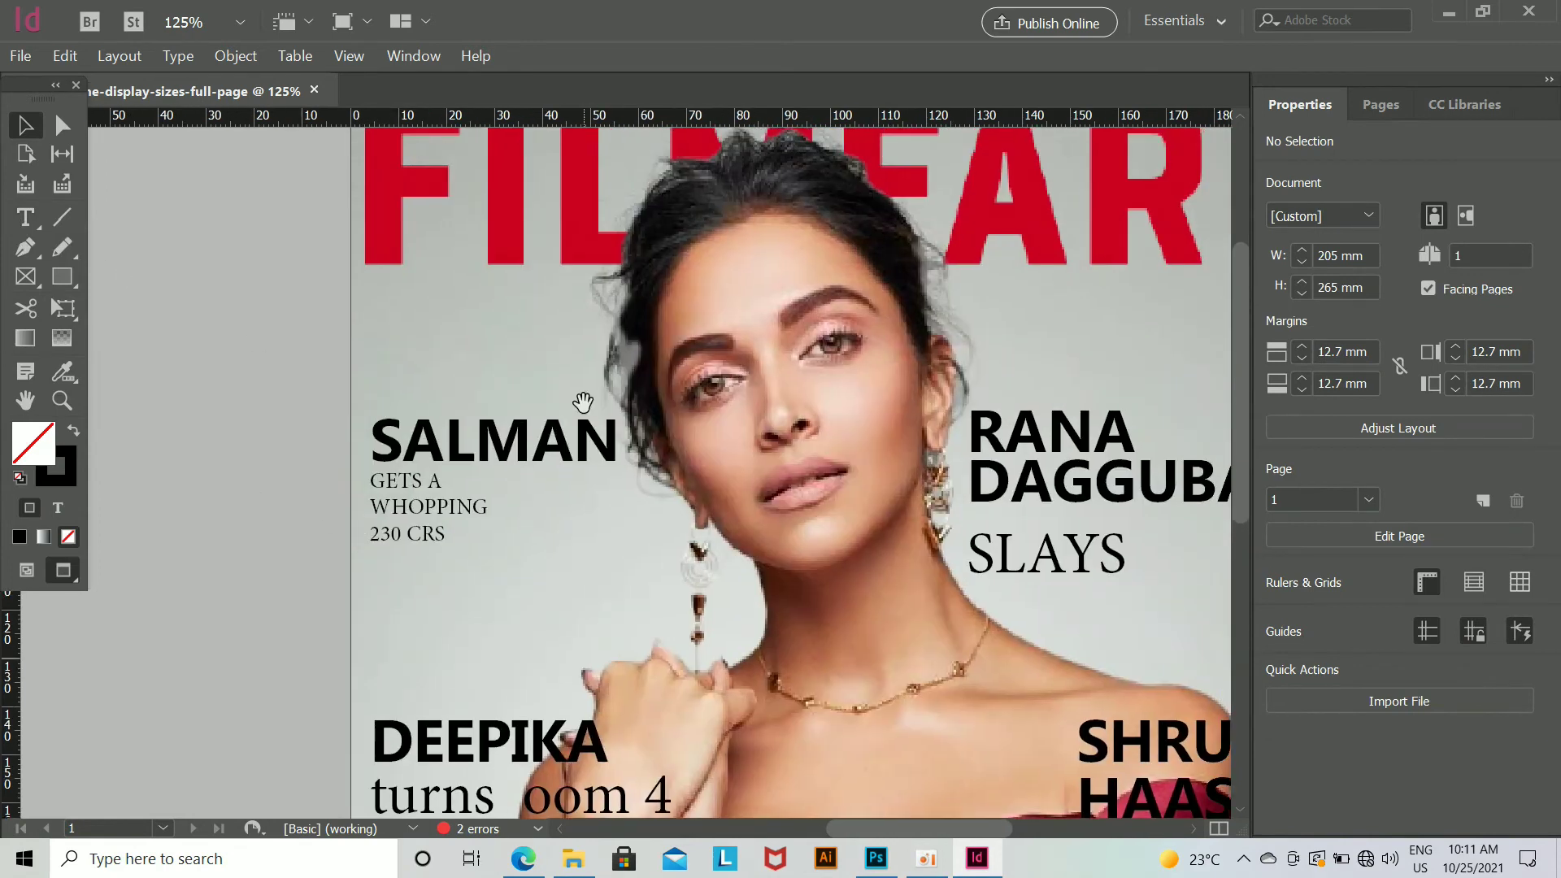
{"action": "left_click_drag", "start_coordinate": [583, 401], "coordinate": [559, 474]}
{"action": "left_click", "coordinate": [471, 524]}
{"action": "double_click", "coordinate": [34, 443]}
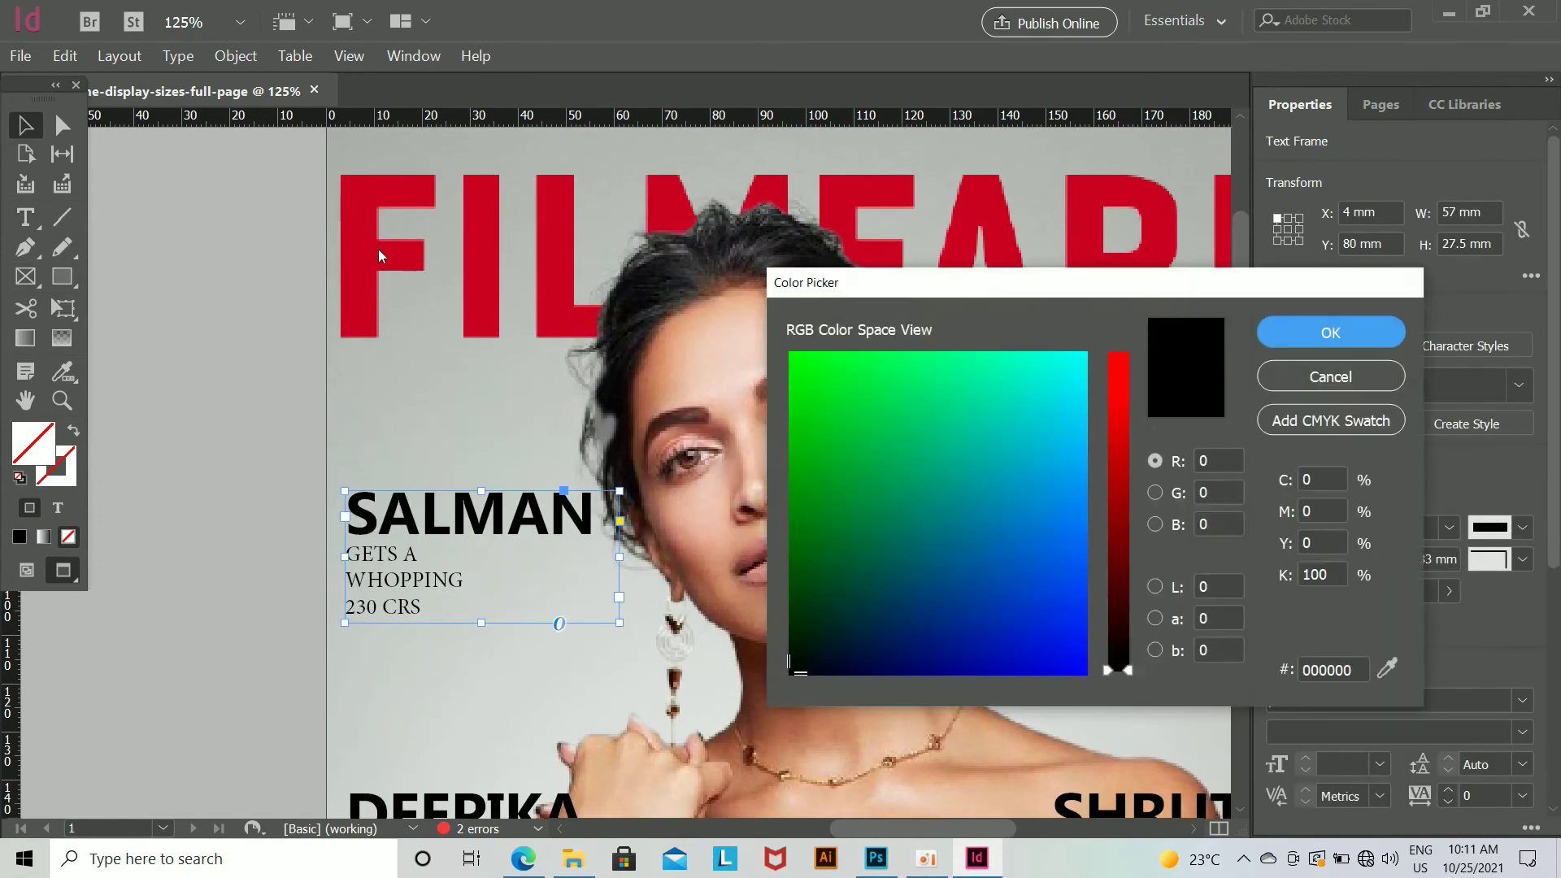
{"action": "key", "text": "Escape"}
{"action": "left_click", "coordinate": [64, 373]}
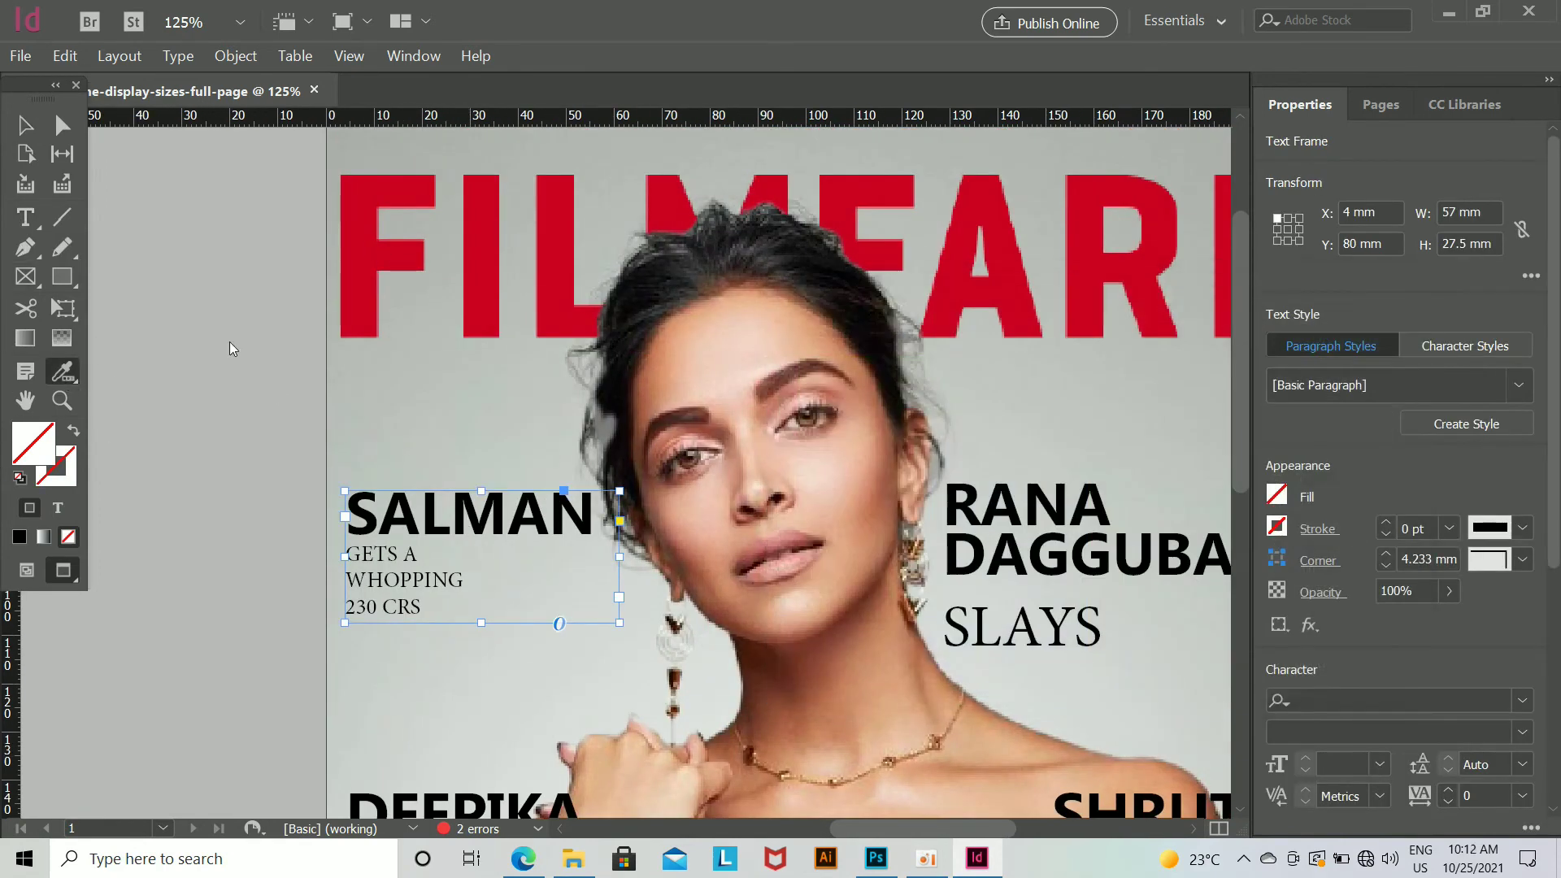
{"action": "left_click", "coordinate": [382, 247]}
{"action": "left_click", "coordinate": [26, 125]}
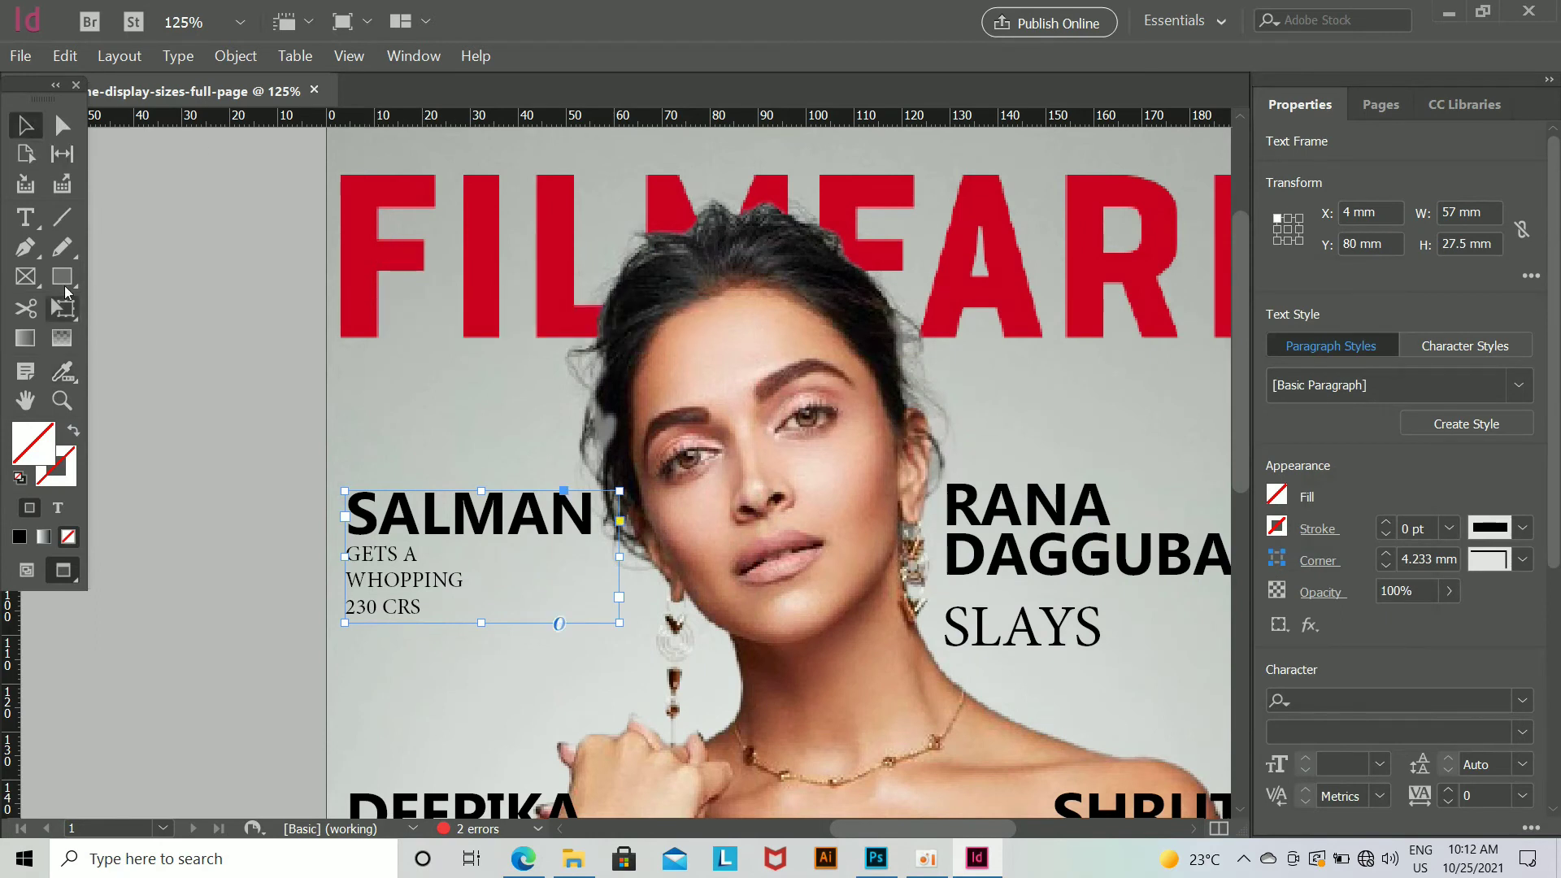
Step: Set the text fill of the SALMAN heading to red, hex ff0000
{"action": "left_click", "coordinate": [25, 217]}
{"action": "left_click_drag", "start_coordinate": [593, 517], "coordinate": [344, 517]}
{"action": "double_click", "coordinate": [25, 452]}
{"action": "left_click", "coordinate": [1110, 379]}
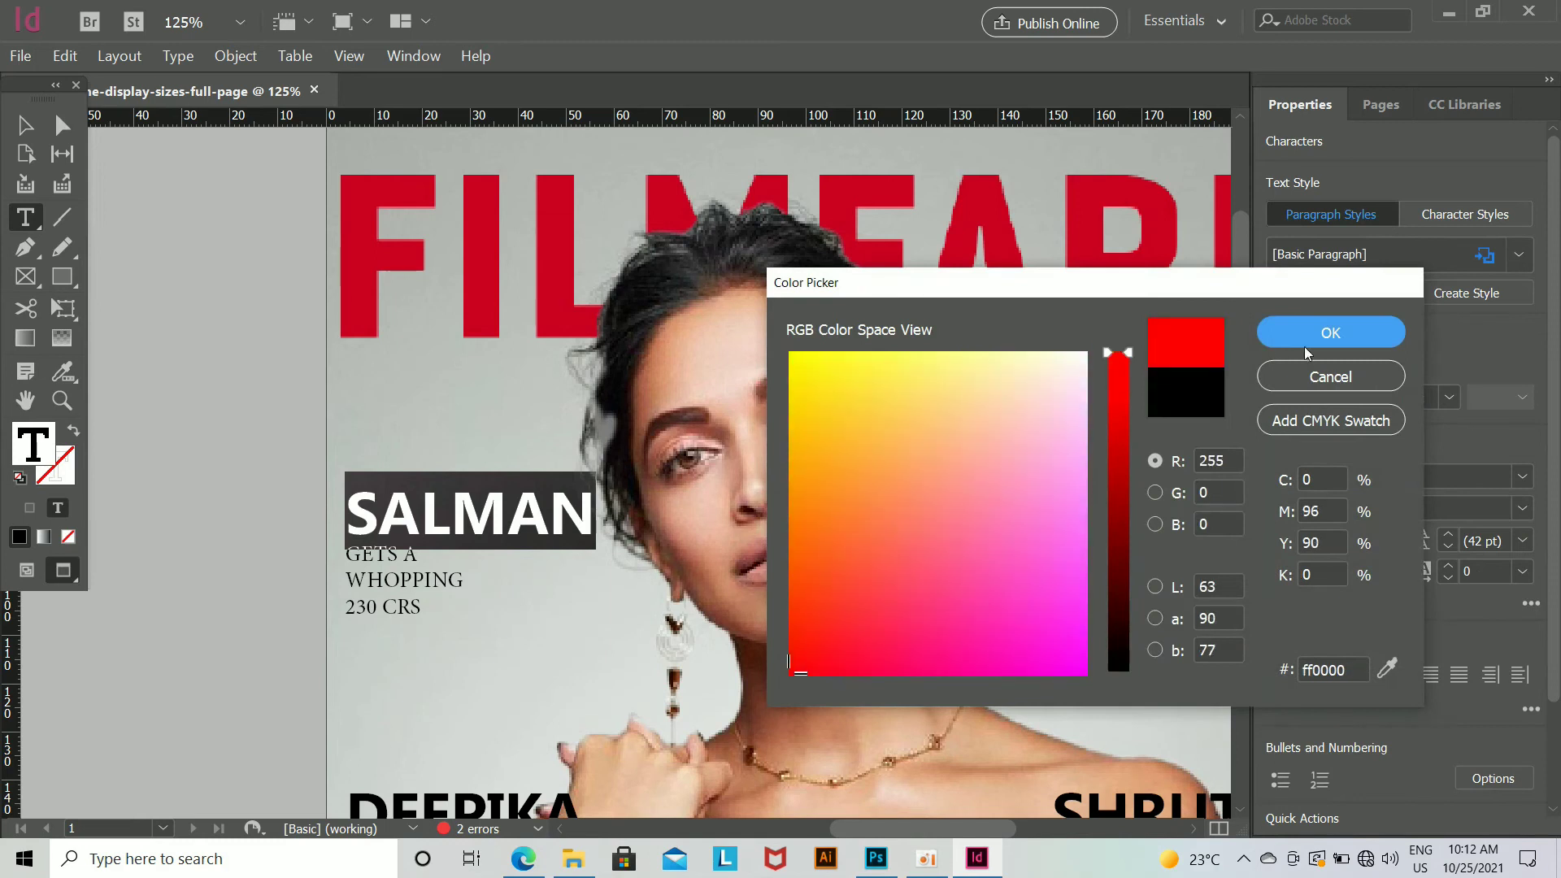
{"action": "left_click", "coordinate": [1303, 345]}
{"action": "key", "text": "Escape"}
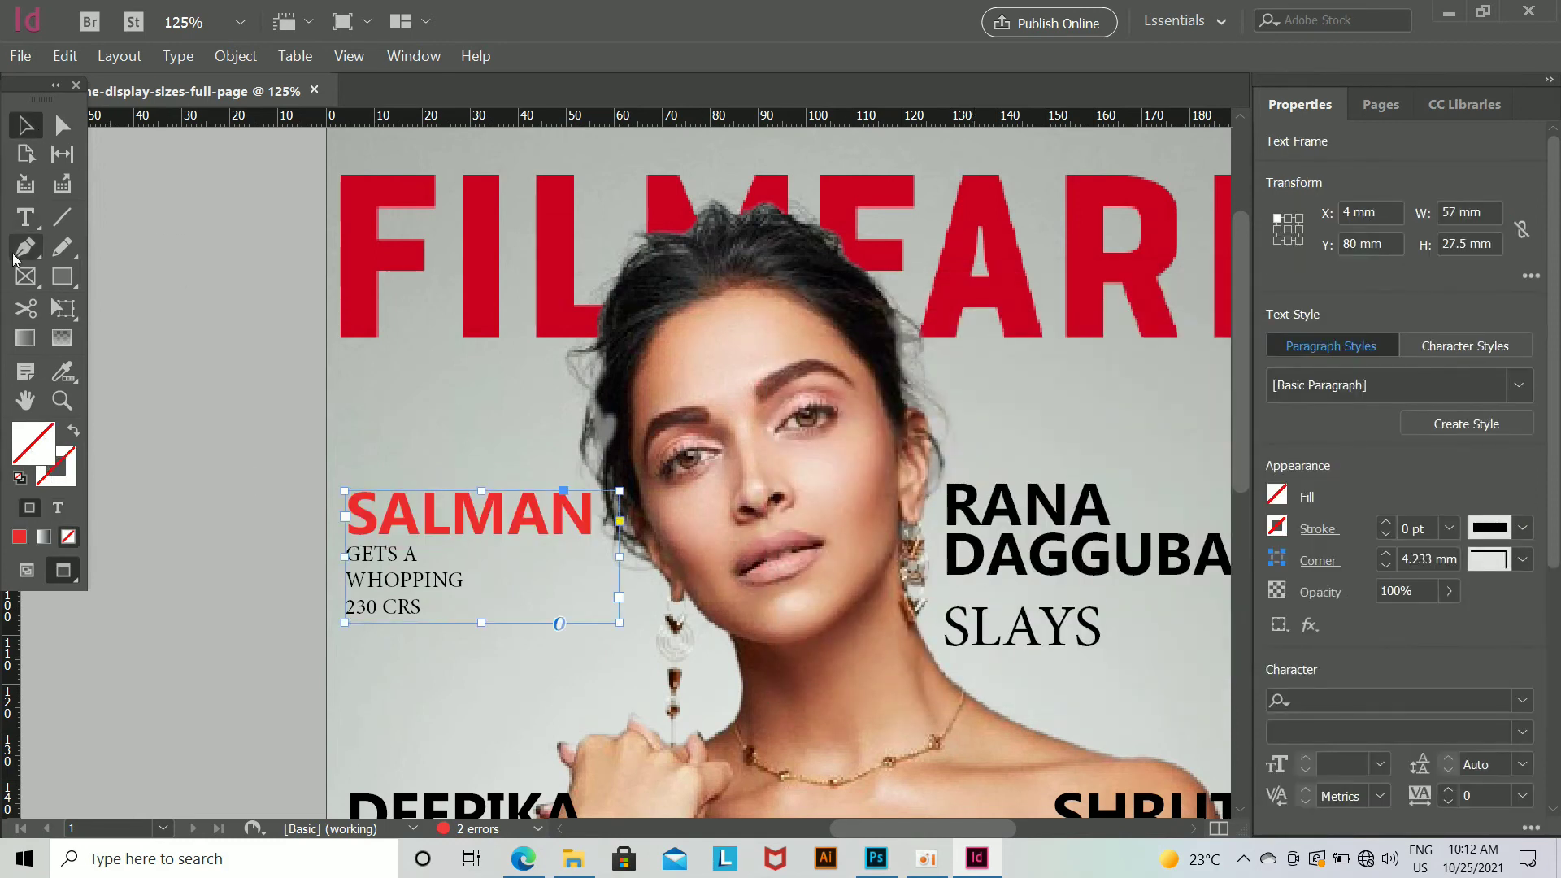
{"action": "left_click", "coordinate": [21, 224]}
{"action": "left_click_drag", "start_coordinate": [946, 512], "coordinate": [1233, 563]}
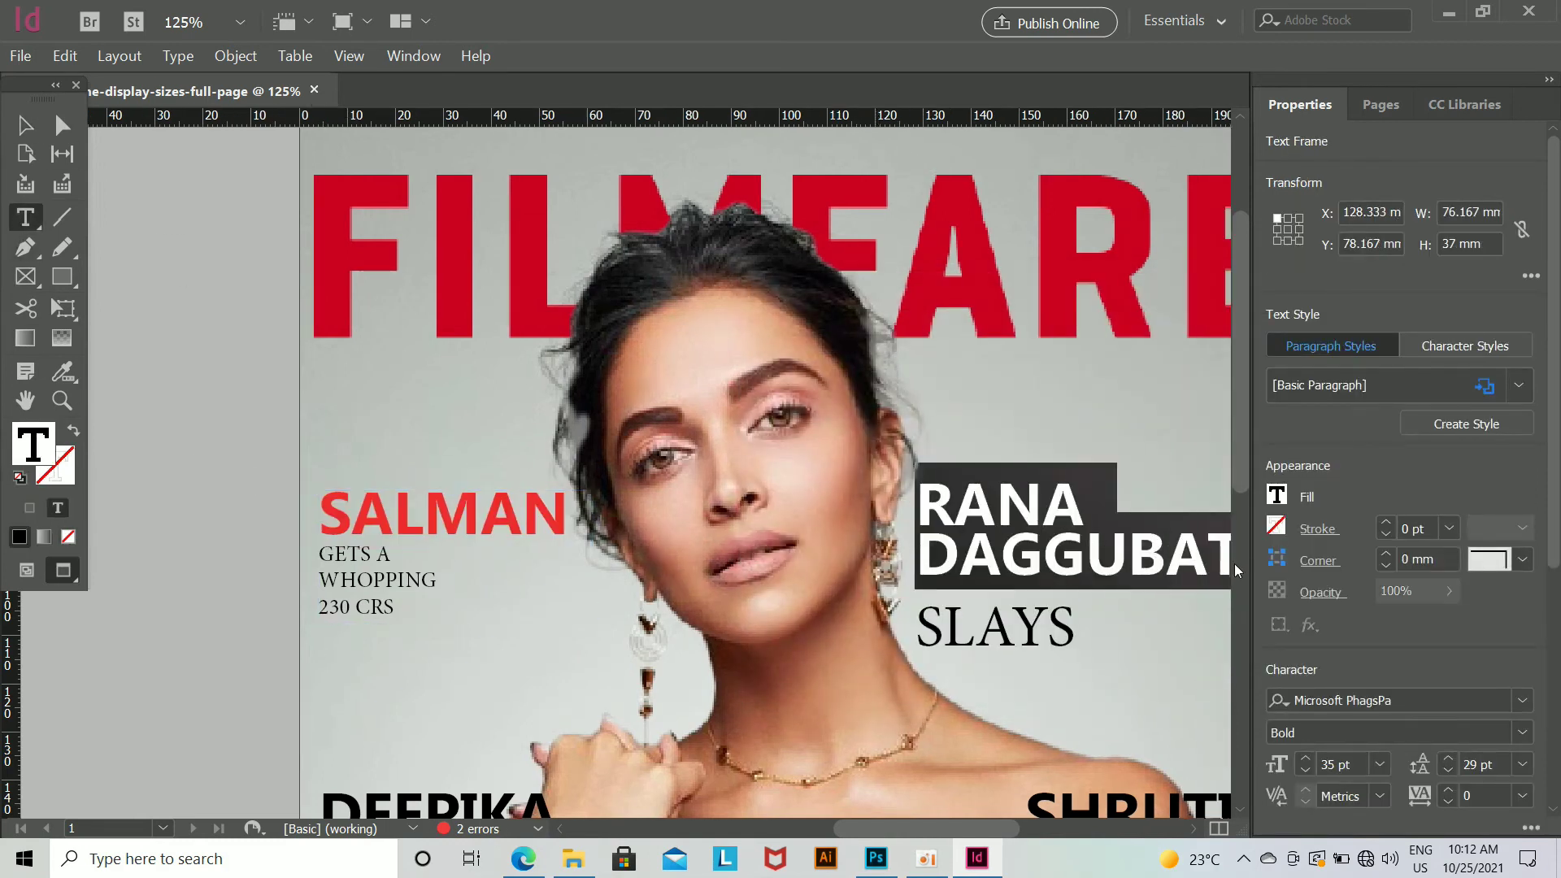
{"action": "type", "text": "I"}
{"action": "left_click", "coordinate": [24, 126]}
{"action": "key", "text": "ctrl+z"}
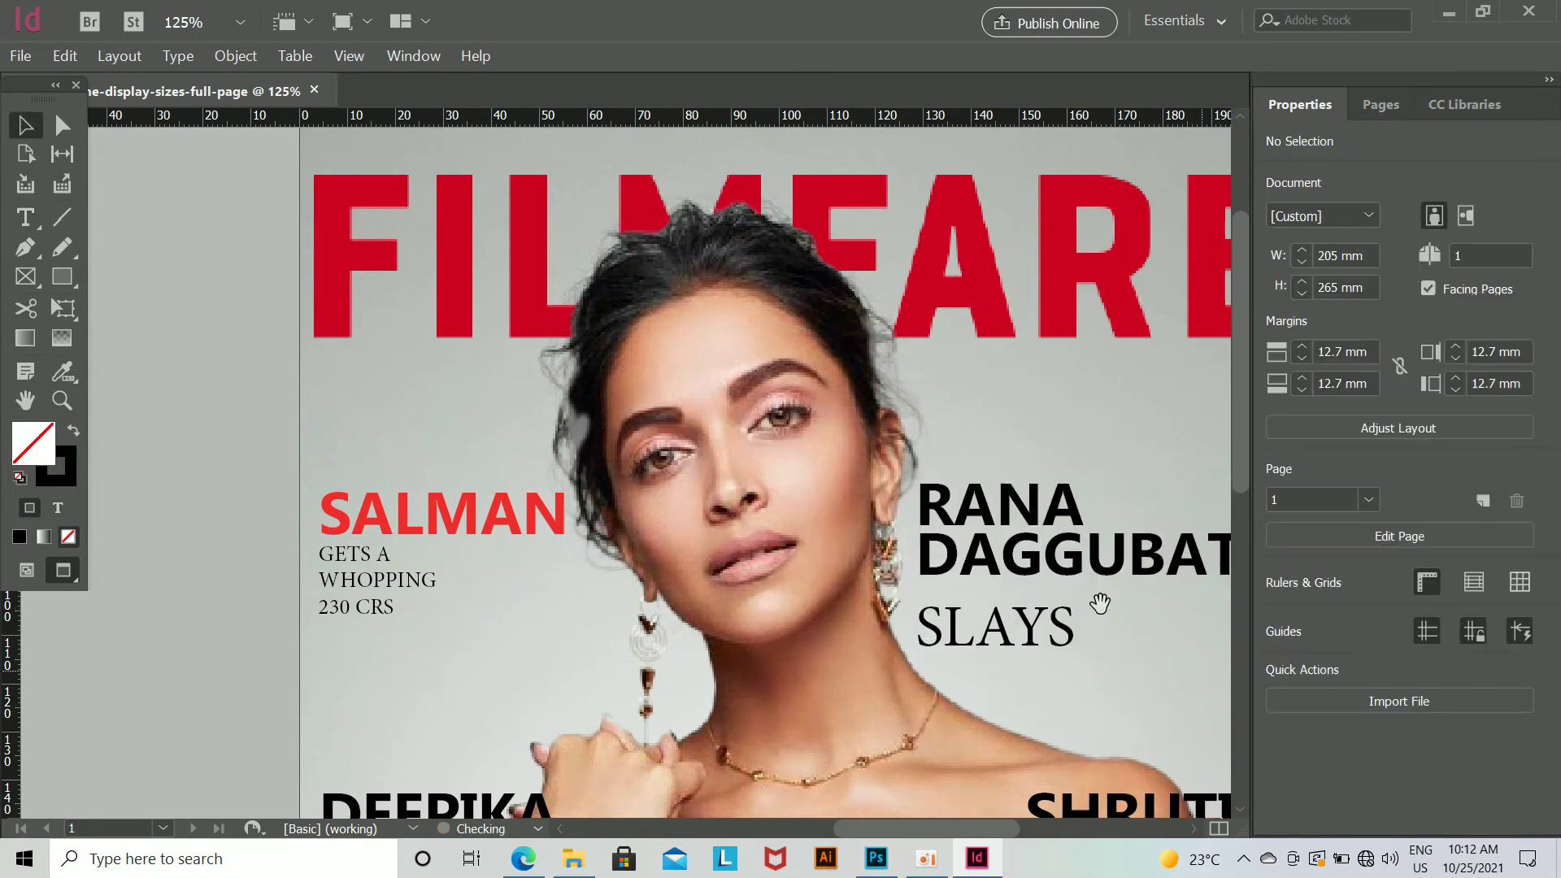
Step: Recolour both lines of the RANA DAGGUBATI heading bright red
{"action": "scroll", "coordinate": [1101, 603], "scroll_direction": "right", "scroll_amount": 4}
{"action": "left_click", "coordinate": [23, 224]}
{"action": "left_click_drag", "start_coordinate": [608, 491], "coordinate": [874, 533]}
{"action": "key", "text": "ctrl+z"}
{"action": "left_click_drag", "start_coordinate": [617, 502], "coordinate": [986, 599]}
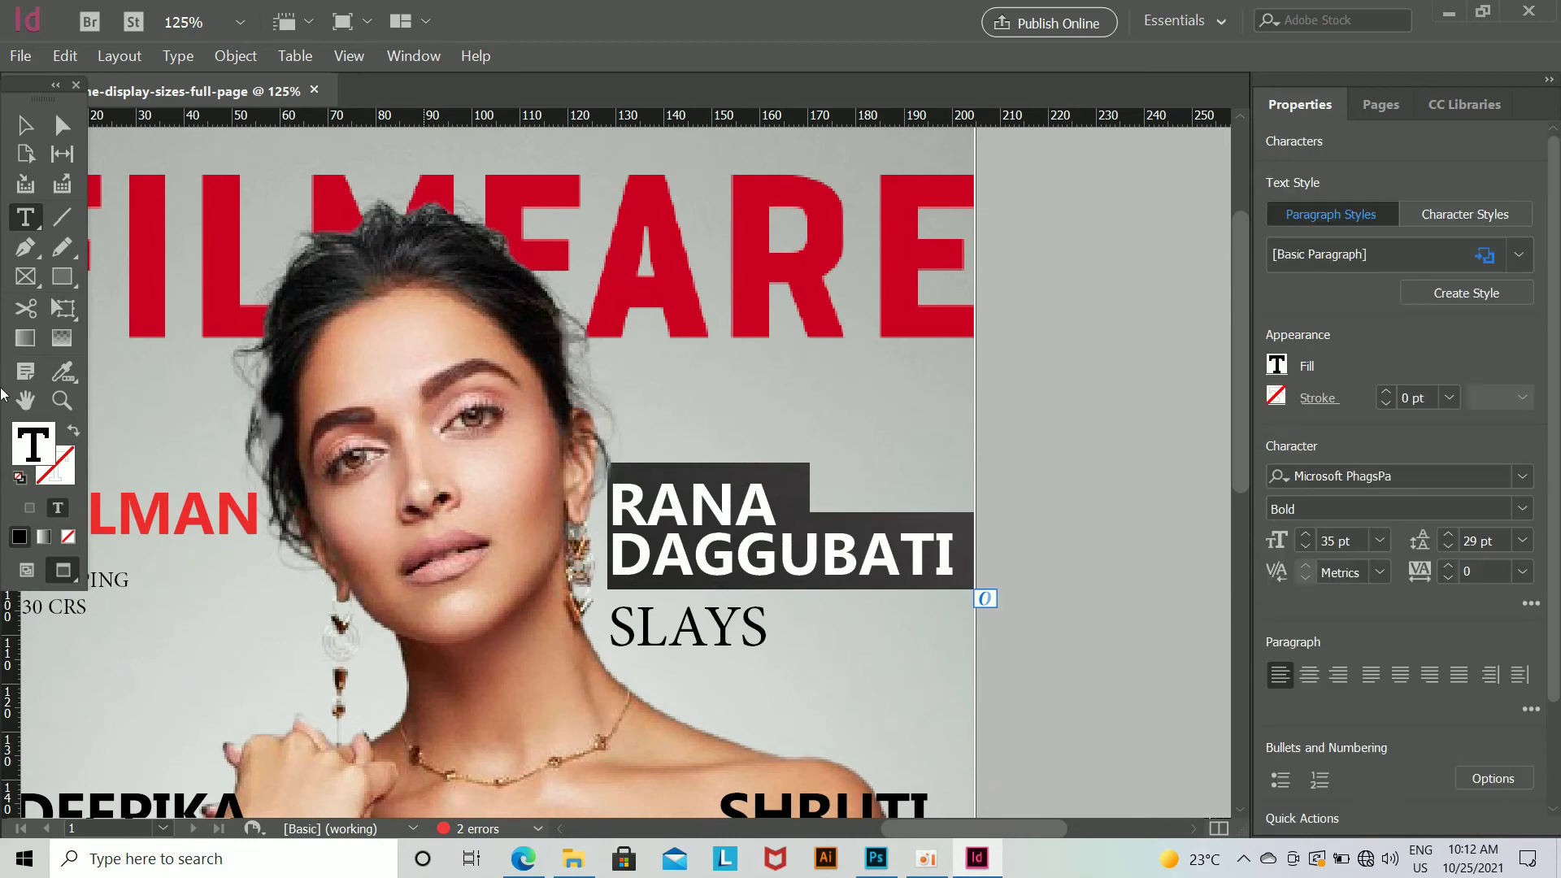
{"action": "double_click", "coordinate": [33, 441]}
{"action": "left_click", "coordinate": [1120, 356]}
{"action": "key", "text": "Return"}
{"action": "key", "text": "Escape"}
Step: Recolour the DEEPIKA heading text bright red, leaving its tagline black
{"action": "left_click_drag", "start_coordinate": [468, 748], "coordinate": [863, 457]}
{"action": "left_click", "coordinate": [26, 217]}
{"action": "left_click_drag", "start_coordinate": [409, 520], "coordinate": [717, 542]}
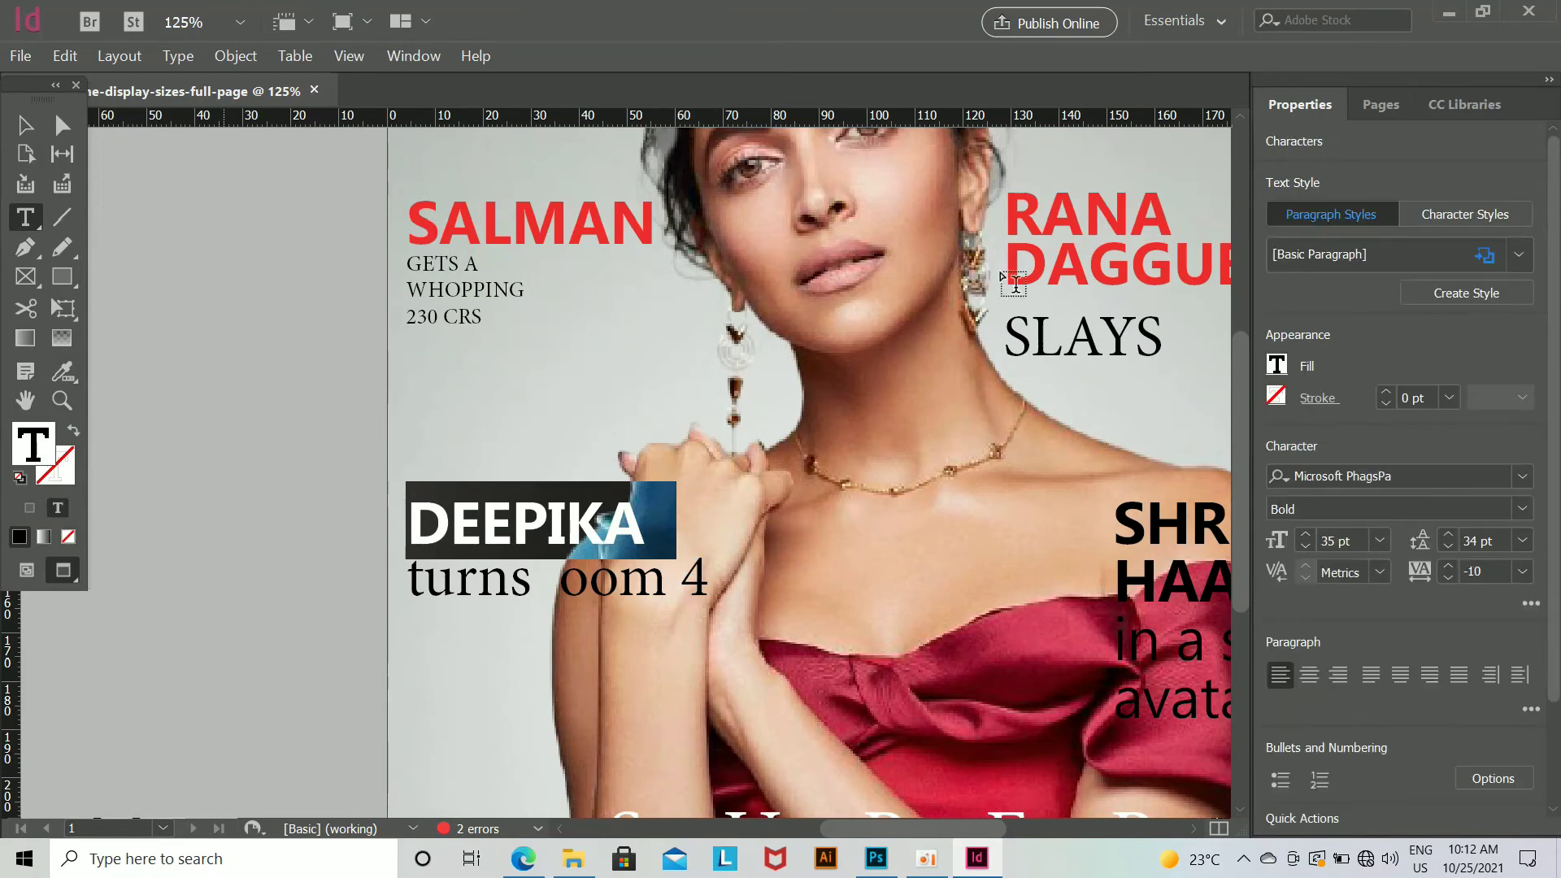
{"action": "double_click", "coordinate": [41, 452]}
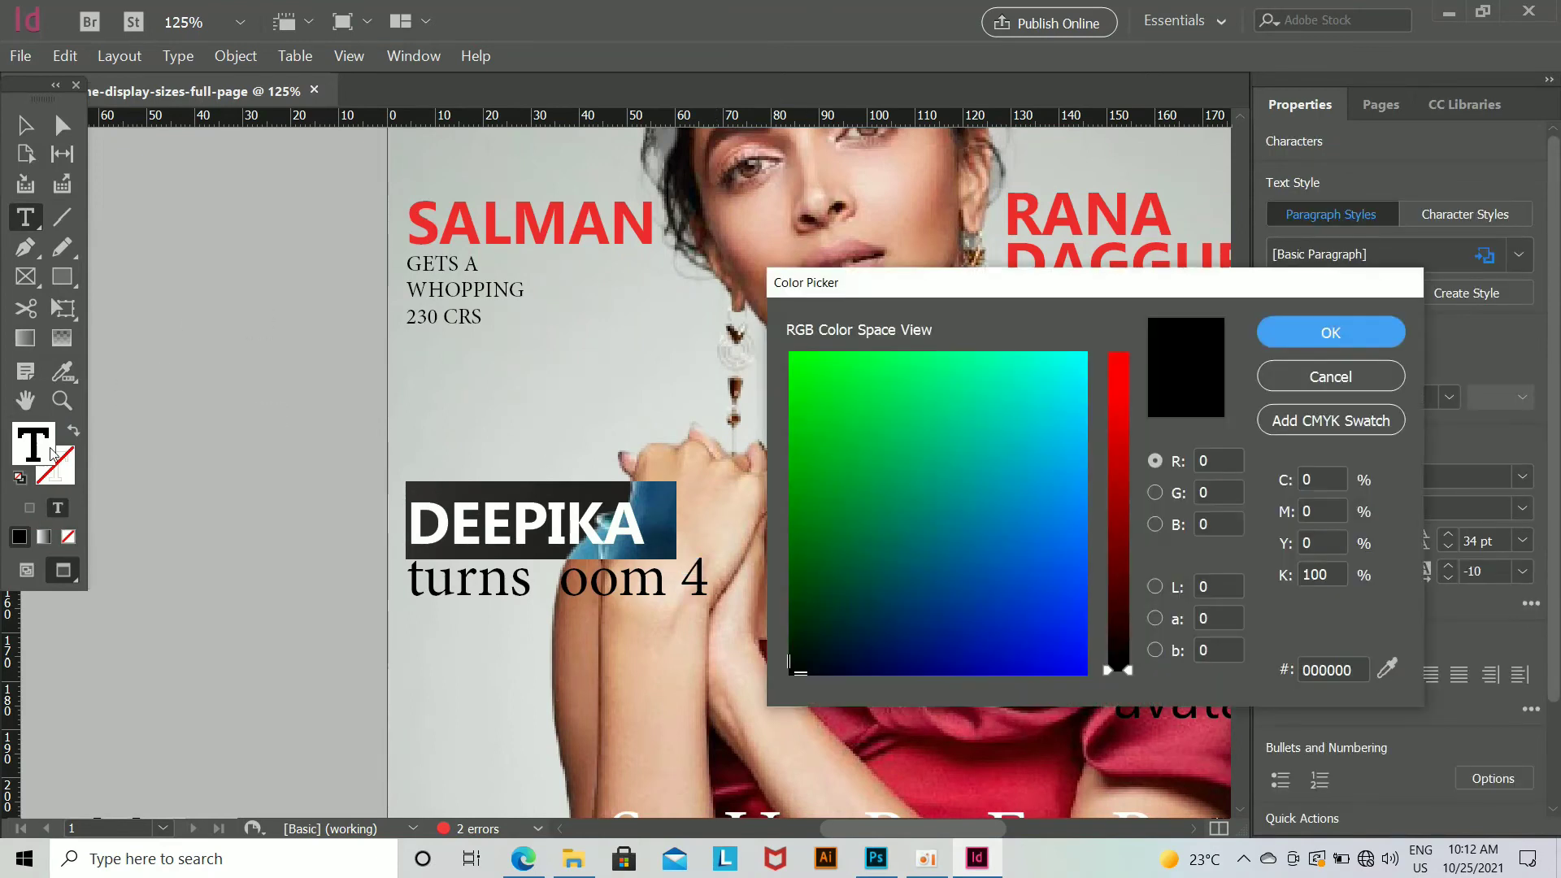
{"action": "left_click_drag", "start_coordinate": [1117, 406], "coordinate": [1118, 351]}
{"action": "left_click", "coordinate": [1330, 332]}
{"action": "left_click", "coordinate": [25, 125]}
Step: Set the text fill of the SHRUTI HAASAN heading to red, hex ff0000
{"action": "left_click_drag", "start_coordinate": [1138, 520], "coordinate": [939, 520]}
{"action": "key", "text": "t"}
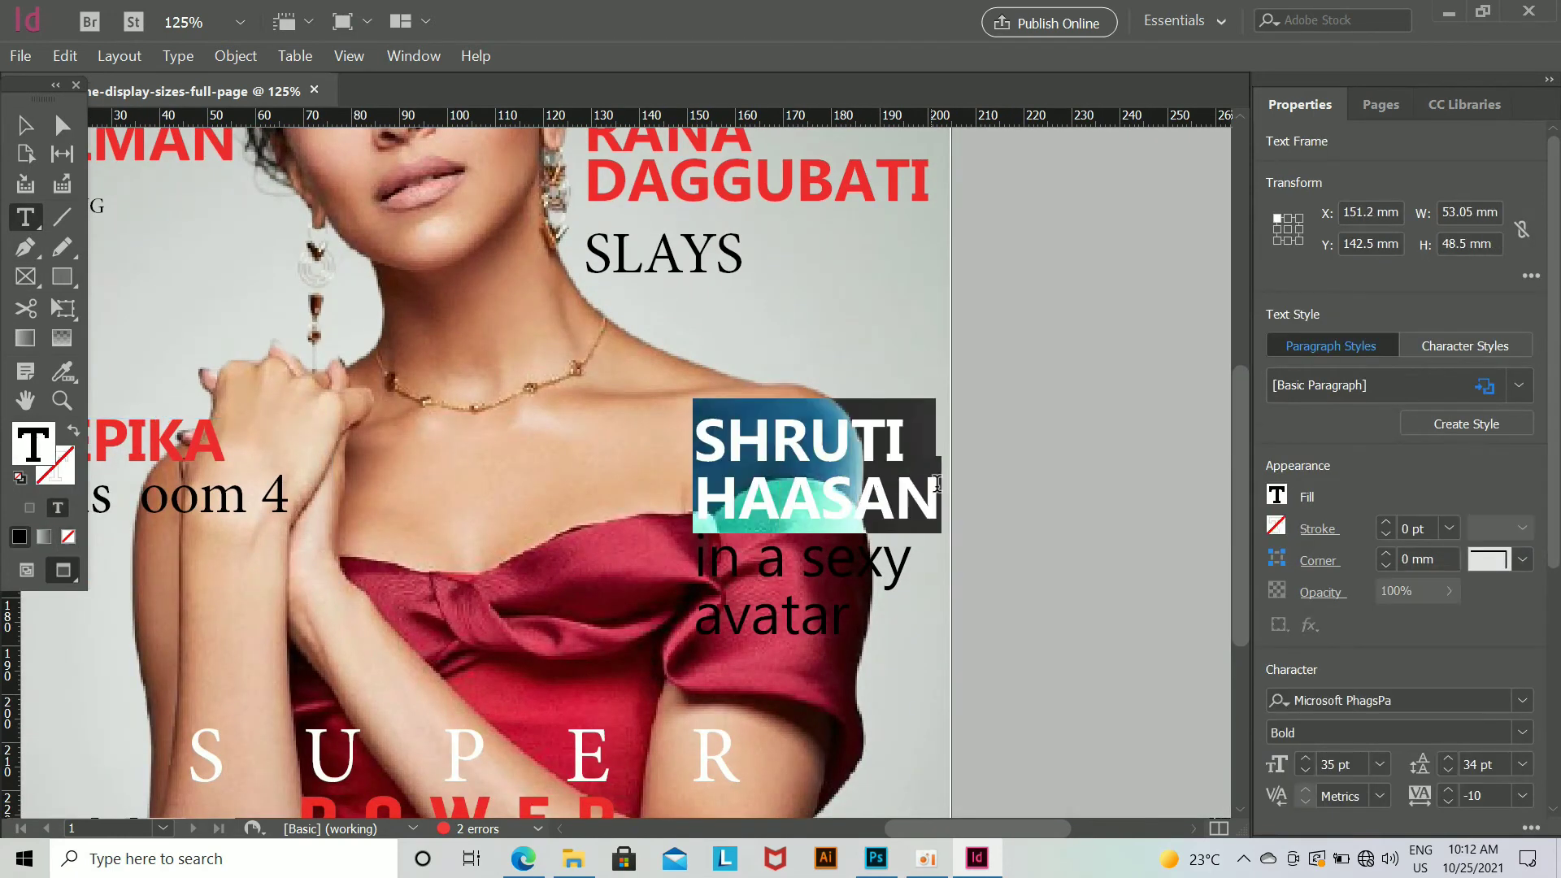
{"action": "double_click", "coordinate": [26, 453]}
{"action": "left_click_drag", "start_coordinate": [1132, 438], "coordinate": [1120, 348]}
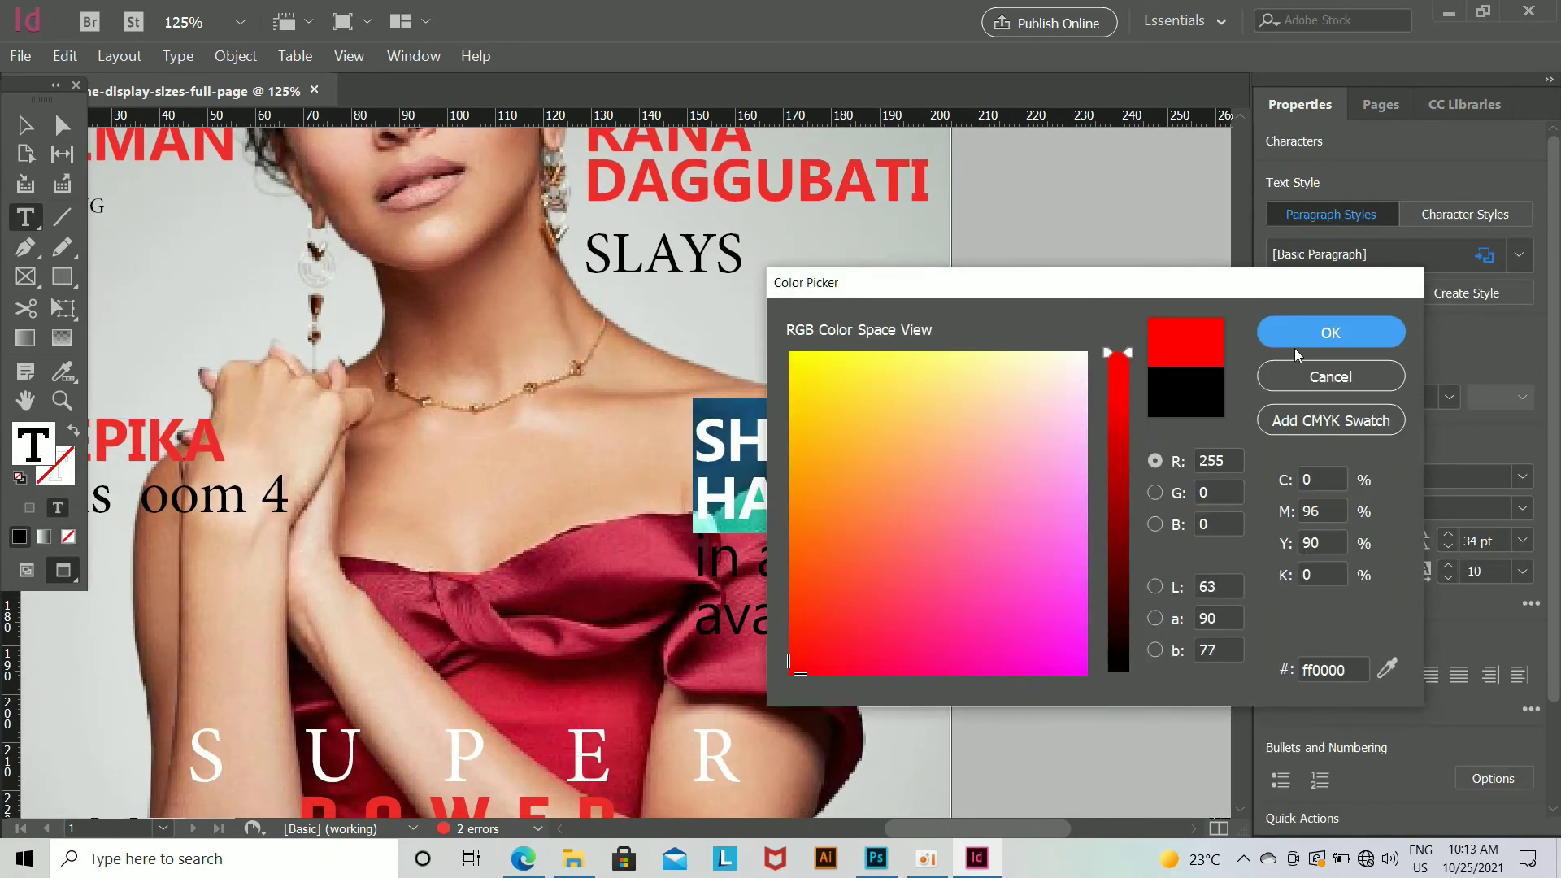
{"action": "left_click", "coordinate": [1310, 347]}
{"action": "key", "text": "Escape"}
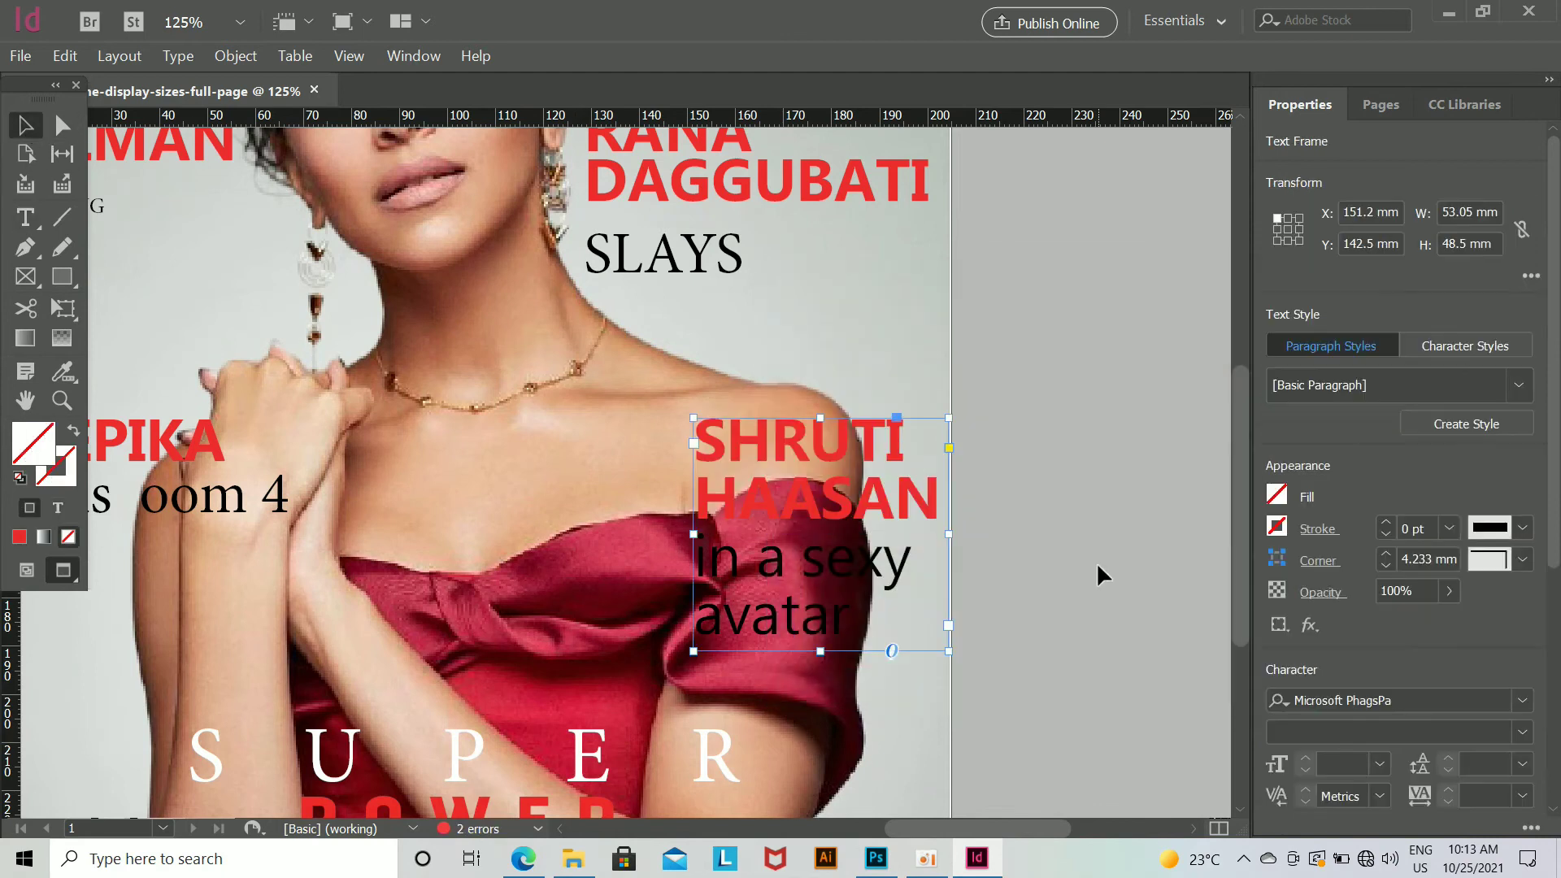
Step: Bring the whole cover into view at 50% and switch to Photoshop
{"action": "key", "text": "ctrl+minus"}
{"action": "key", "text": "ctrl+minus"}
{"action": "key", "text": "ctrl+minus"}
{"action": "left_click", "coordinate": [876, 857]}
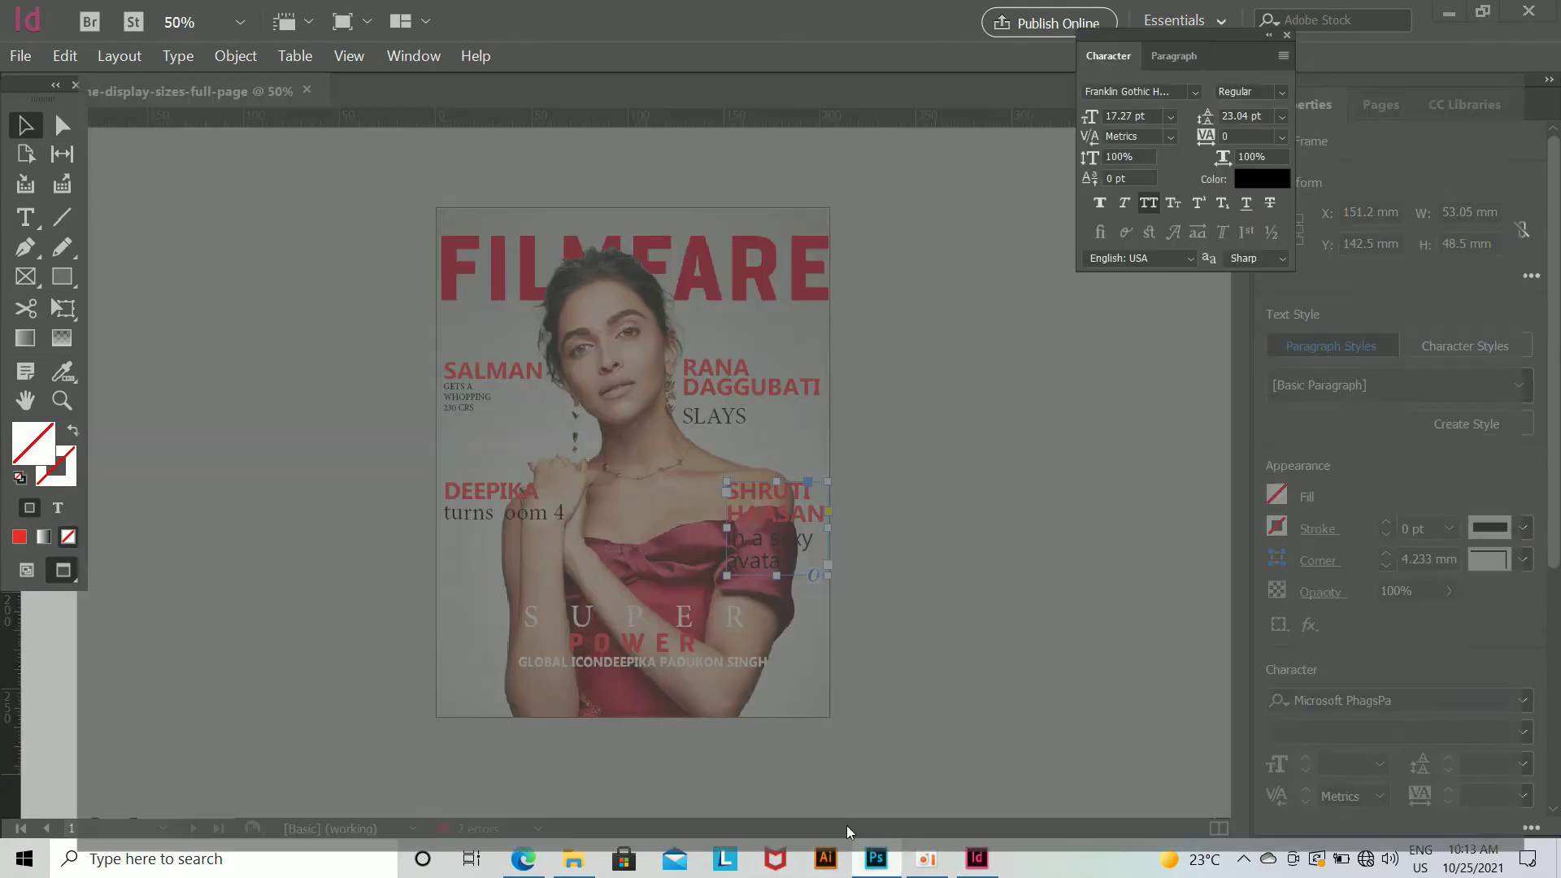
Step: Cut the text "urns villain for Dhoom 4" out of the DEEPIKA text block
{"action": "left_click", "coordinate": [522, 592]}
{"action": "double_click", "coordinate": [458, 591]}
{"action": "left_click", "coordinate": [526, 610]}
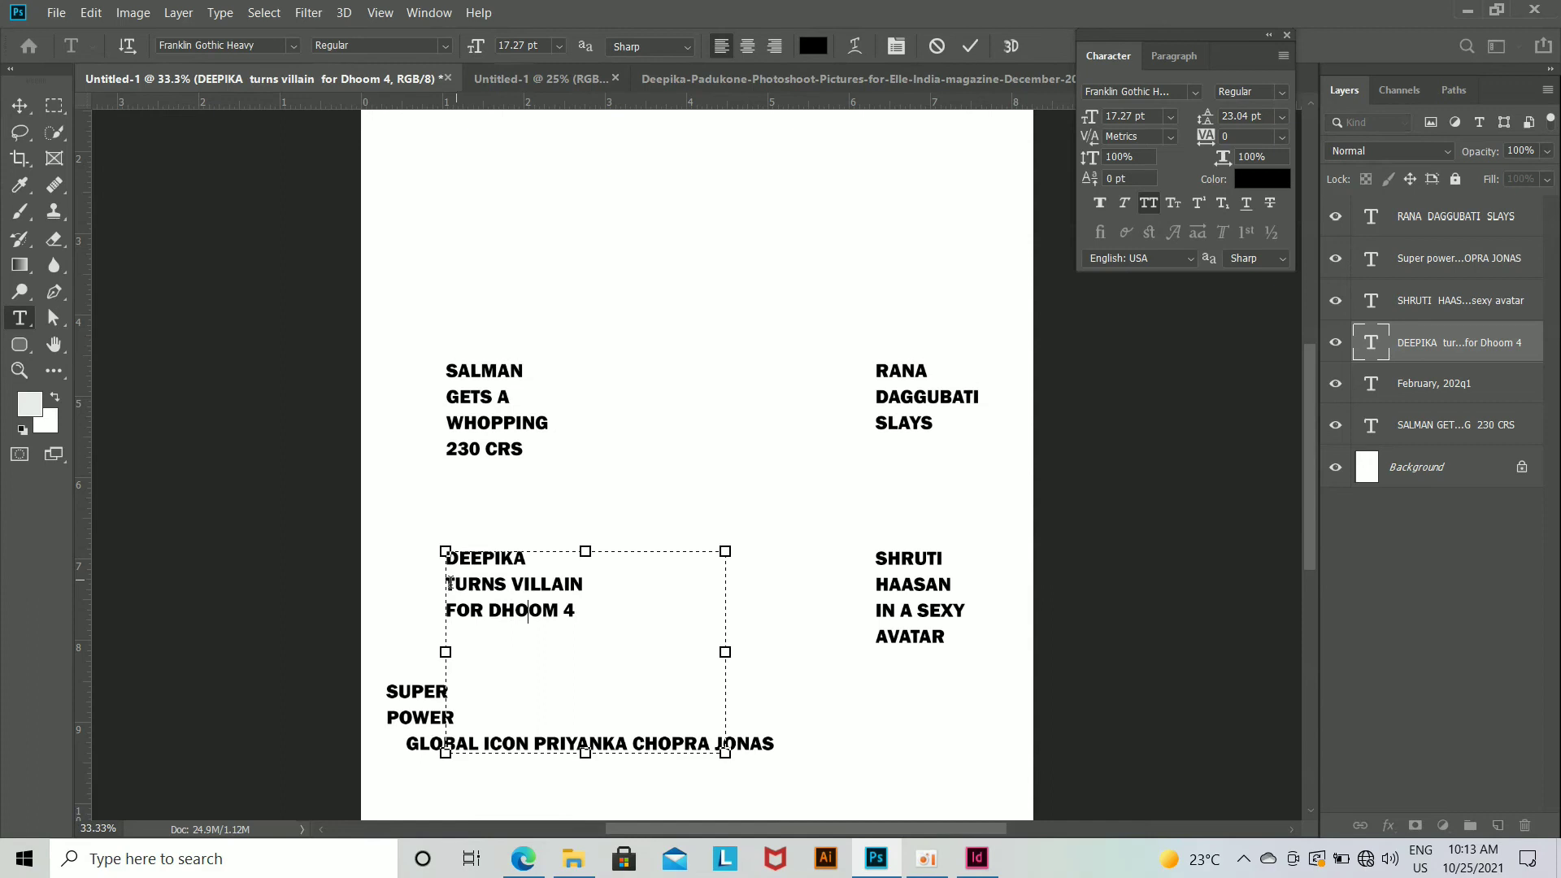
{"action": "left_click_drag", "start_coordinate": [453, 584], "coordinate": [577, 620]}
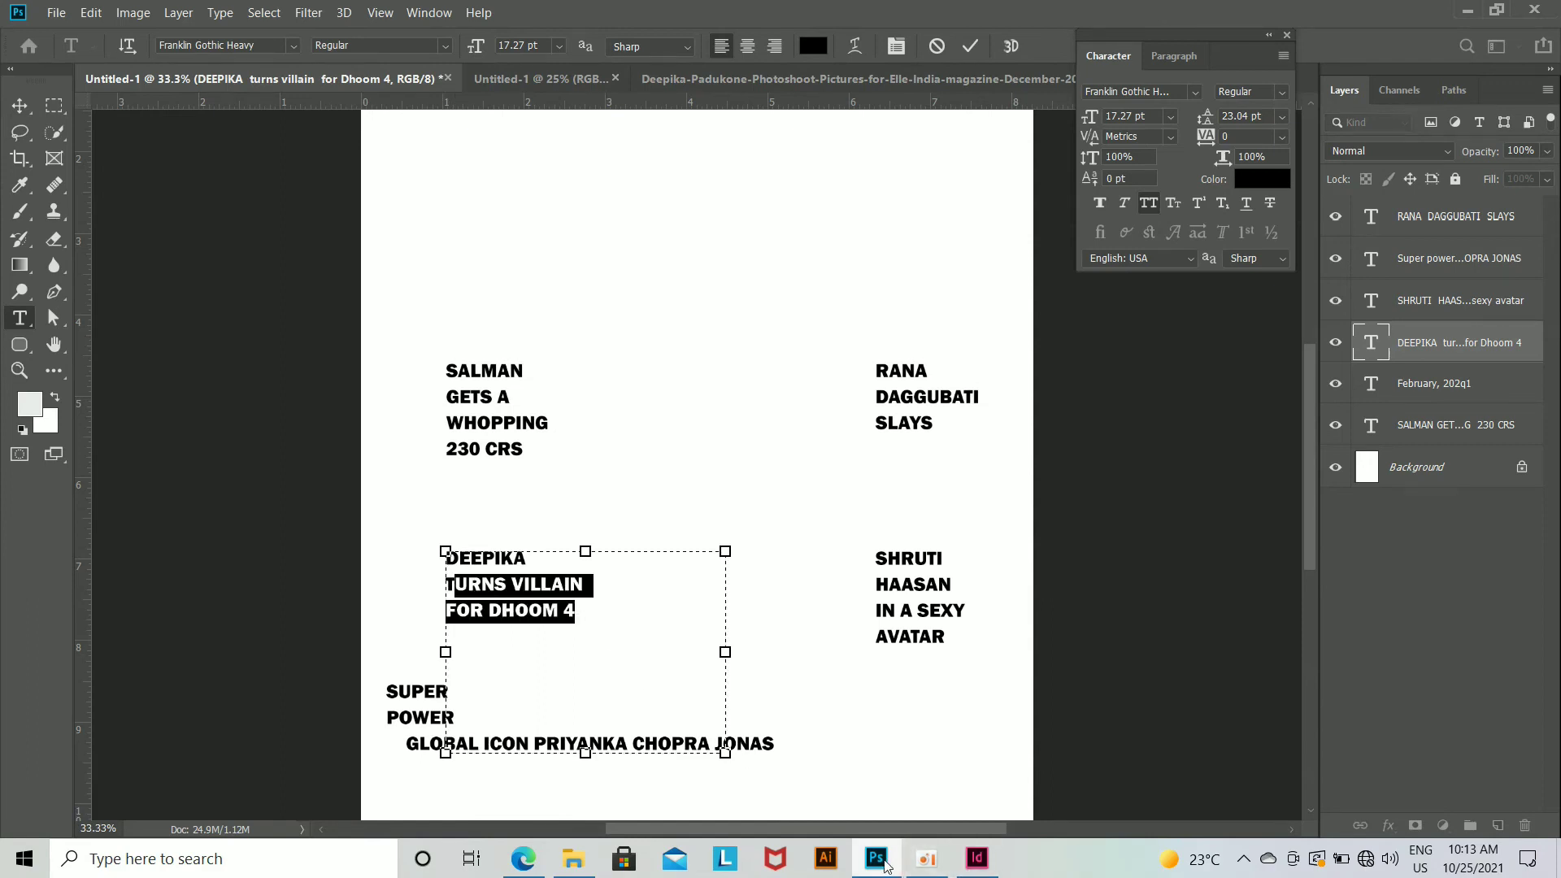
Step: Switch to InDesign and replace the tagline under the DEEPIKA heading with "urns villain for Dhoom 4"
{"action": "left_click", "coordinate": [975, 859]}
{"action": "key", "text": "ctrl+="}
{"action": "key", "text": "ctrl+="}
{"action": "key", "text": "ctrl+="}
{"action": "left_click_drag", "start_coordinate": [517, 493], "coordinate": [642, 509]}
{"action": "left_click", "coordinate": [640, 504]}
{"action": "double_click", "coordinate": [412, 500]}
{"action": "triple_click", "coordinate": [412, 501]}
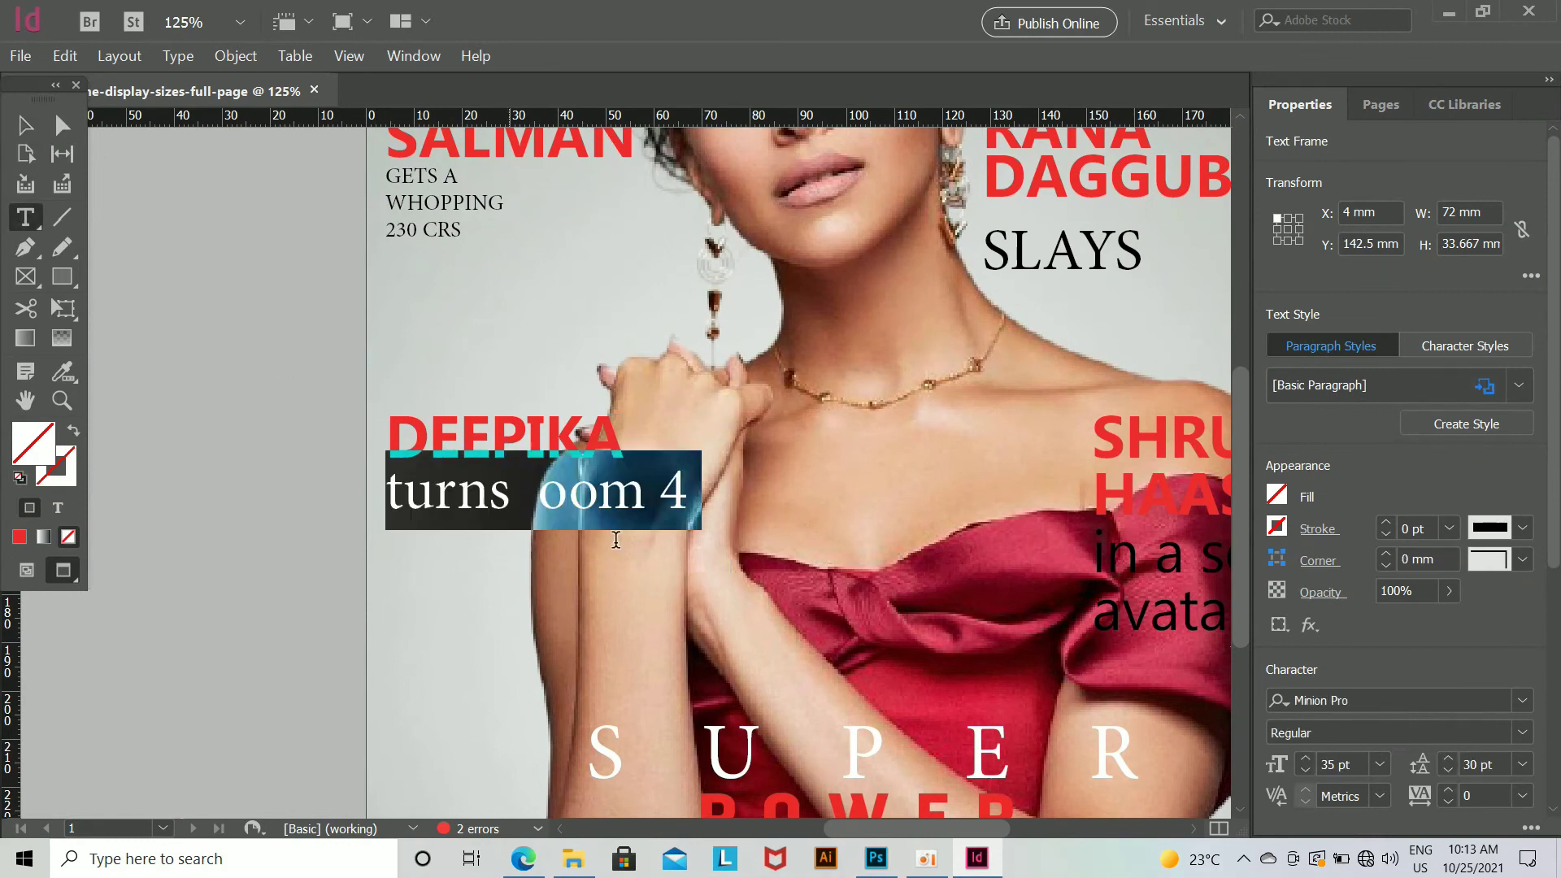
{"action": "key", "text": "BackSpace"}
{"action": "type", "text": "urns villain for Dhoom 4"}
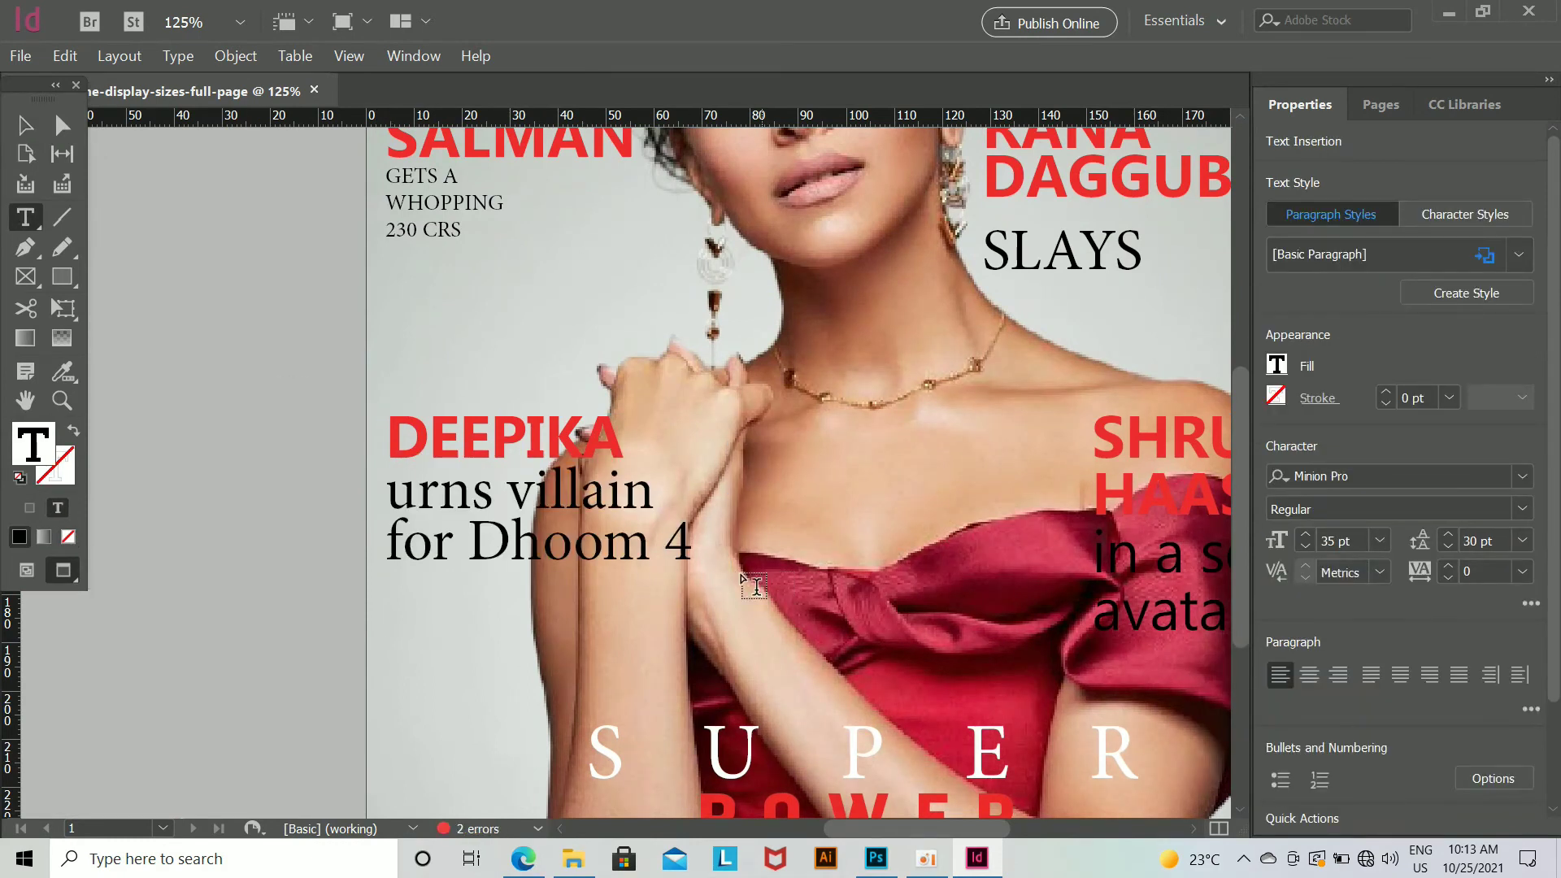
Step: Try other fonts on the tagline under DEEPIKA and undo the font changes
{"action": "triple_click", "coordinate": [391, 494]}
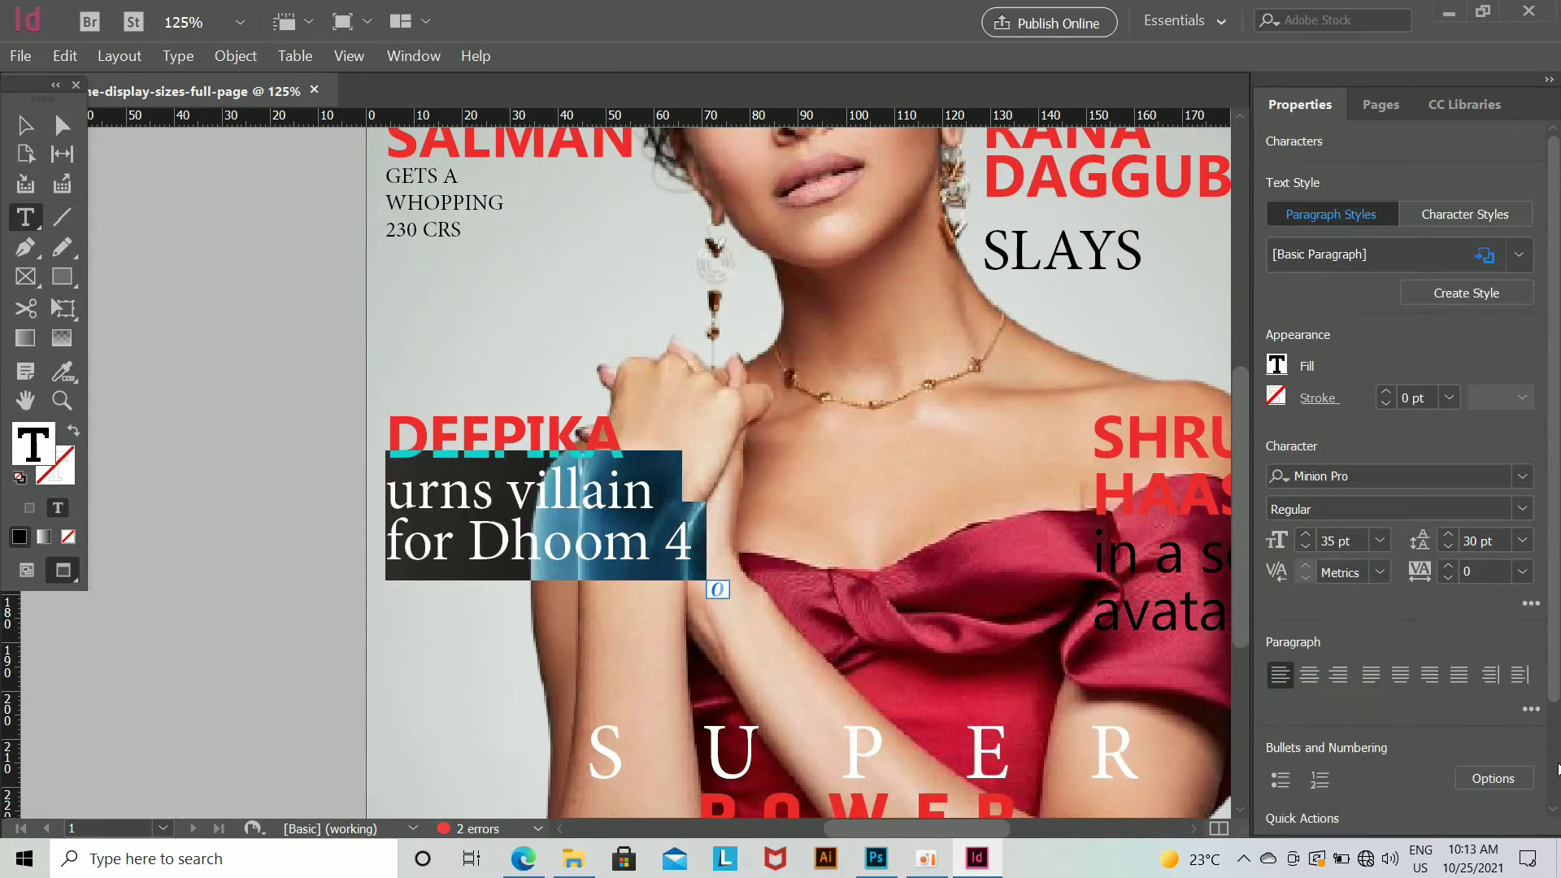
{"action": "scroll", "coordinate": [1475, 639], "scroll_direction": "down", "scroll_amount": 3}
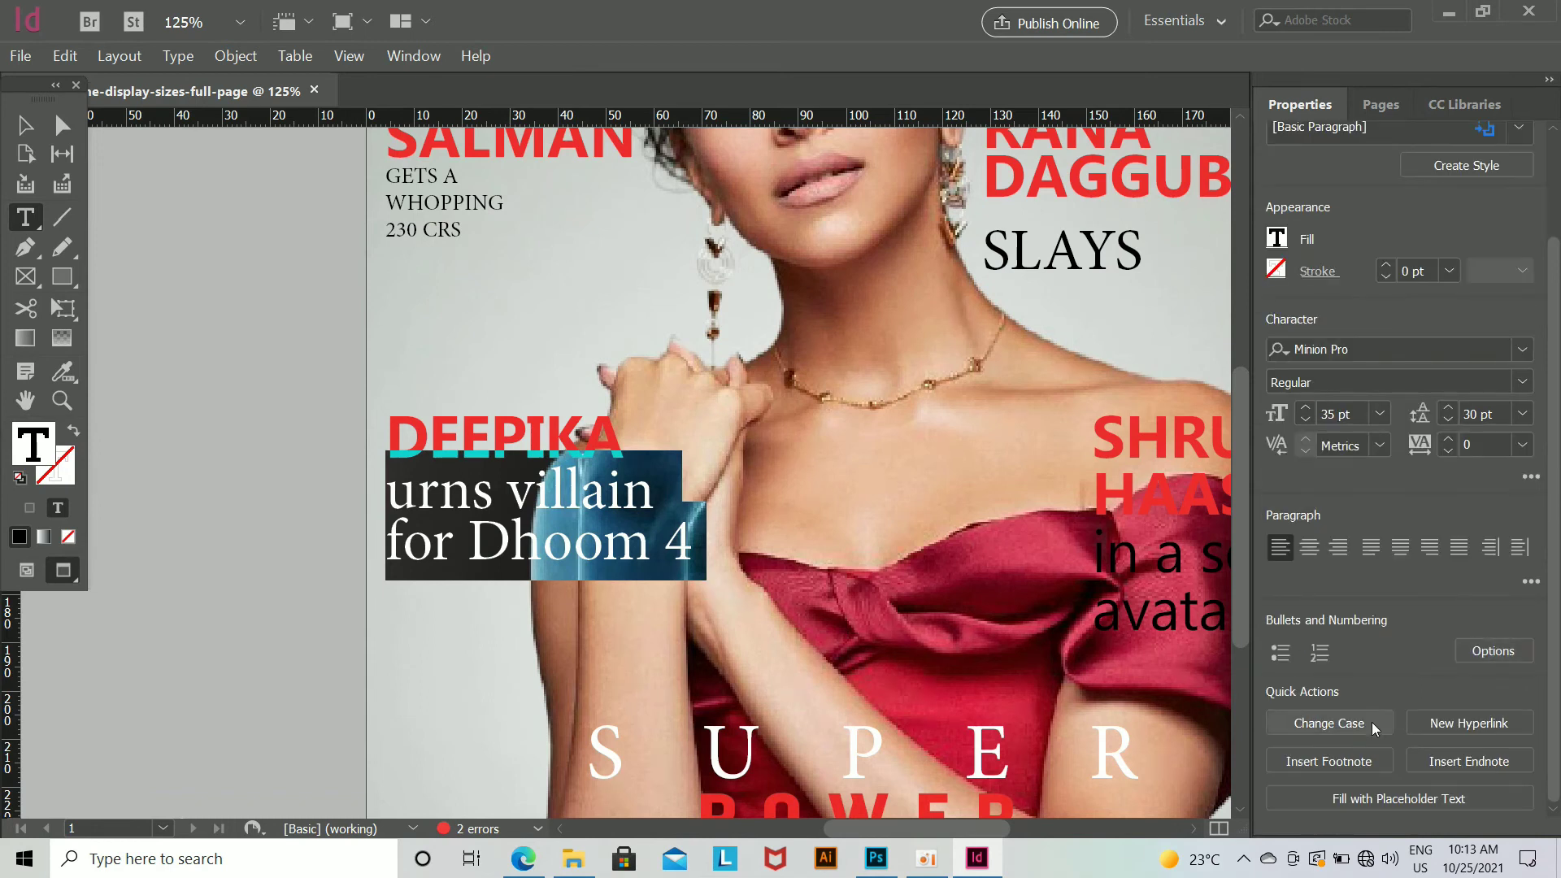
{"action": "scroll", "coordinate": [812, 251], "scroll_direction": "up", "scroll_amount": 4}
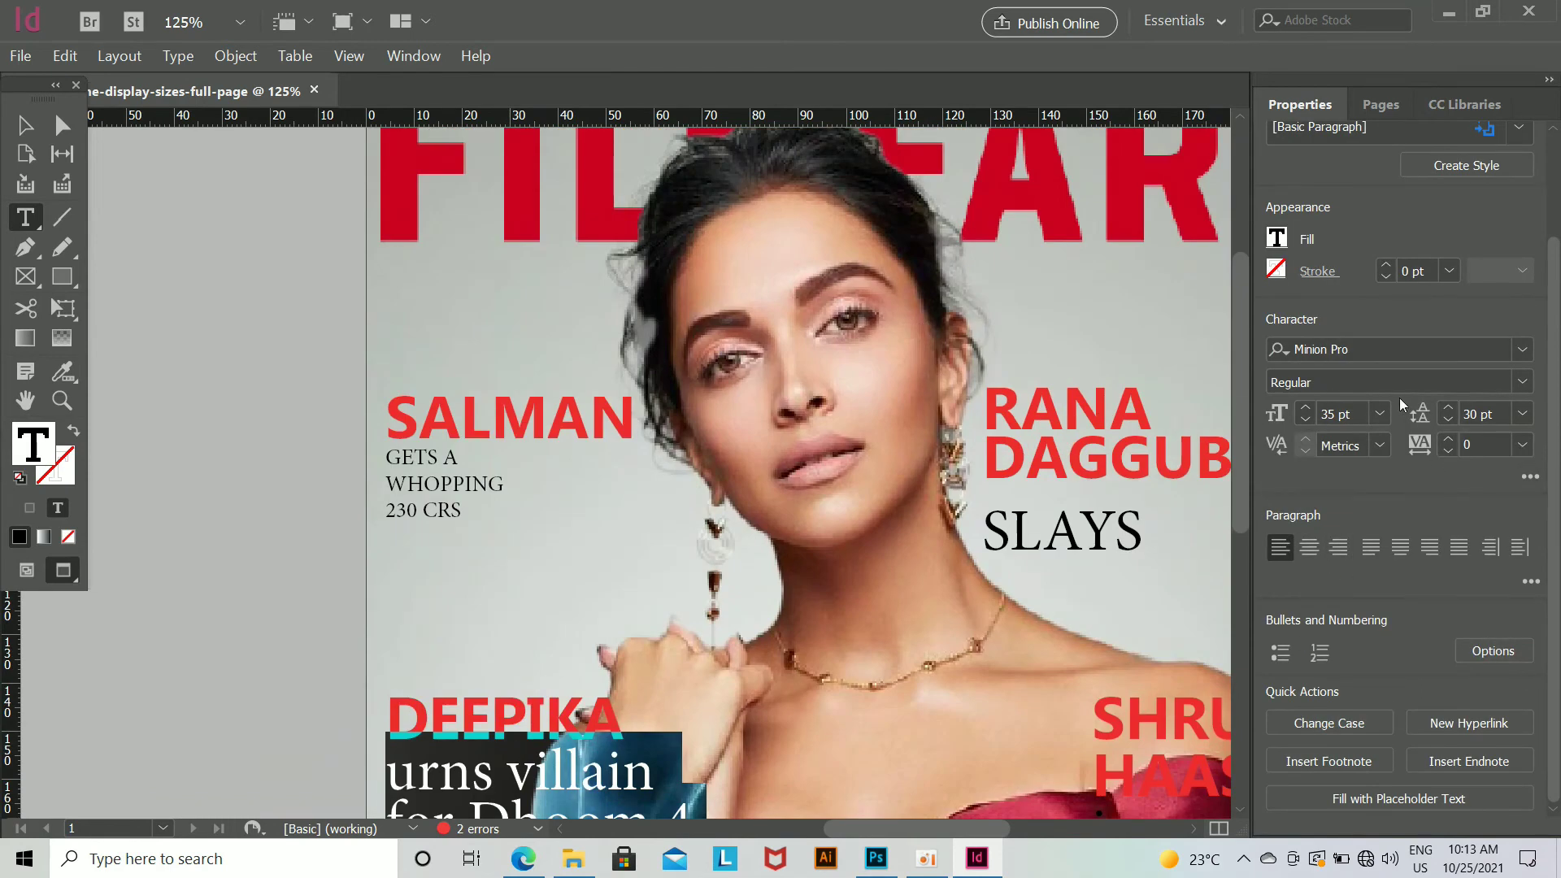
{"action": "scroll", "coordinate": [1463, 166], "scroll_direction": "up", "scroll_amount": 3}
{"action": "left_click", "coordinate": [1506, 293]}
{"action": "left_click", "coordinate": [1382, 105]}
{"action": "left_click", "coordinate": [1452, 105]}
{"action": "left_click", "coordinate": [1174, 104]}
{"action": "scroll", "coordinate": [1369, 476], "scroll_direction": "down", "scroll_amount": 2}
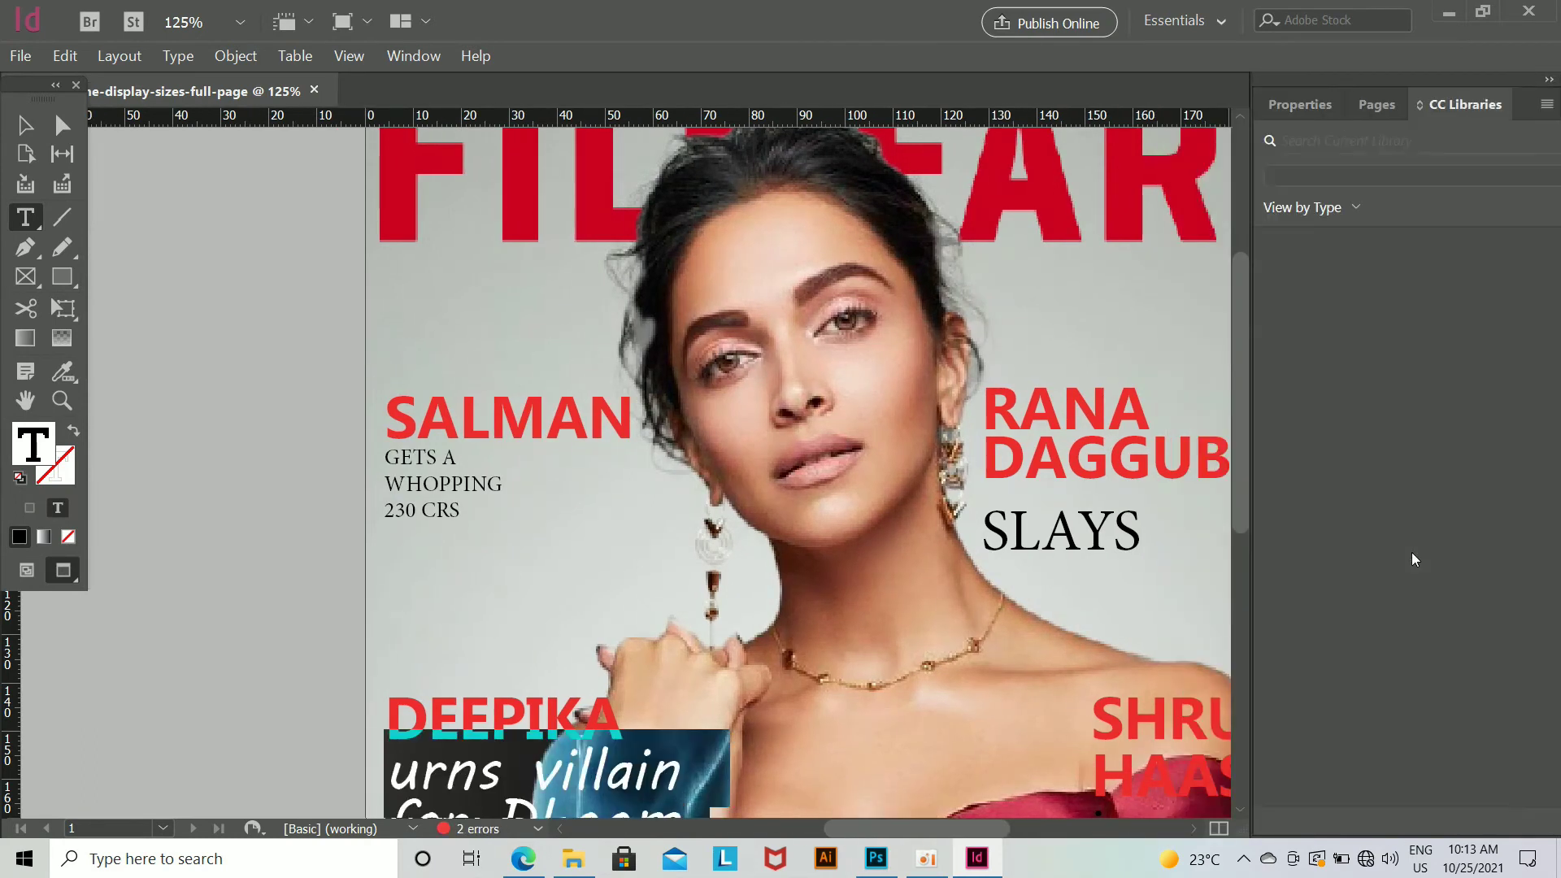
{"action": "left_click", "coordinate": [25, 125]}
{"action": "left_click", "coordinate": [210, 390]}
{"action": "key", "text": "ctrl+z"}
{"action": "key", "text": "ctrl+z"}
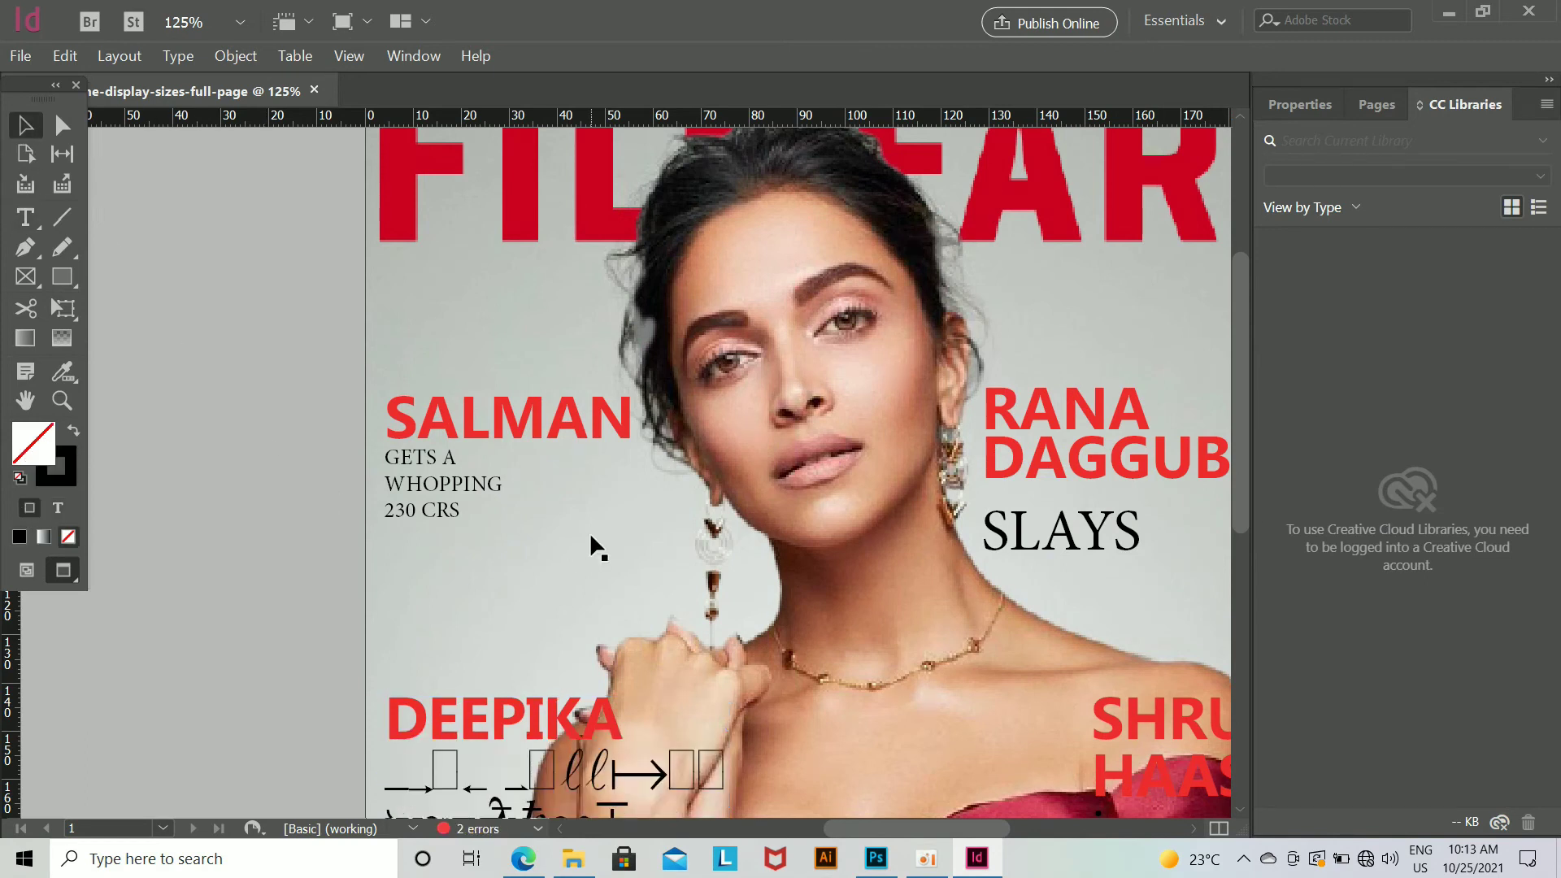
Step: Look over the whole cover, switch to Photoshop and bring the date line at the top of the page into view
{"action": "key", "text": "ctrl+minus"}
{"action": "key", "text": "ctrl+minus"}
{"action": "key", "text": "ctrl+minus"}
{"action": "key", "text": "ctrl+minus"}
{"action": "key", "text": "ctrl+plus"}
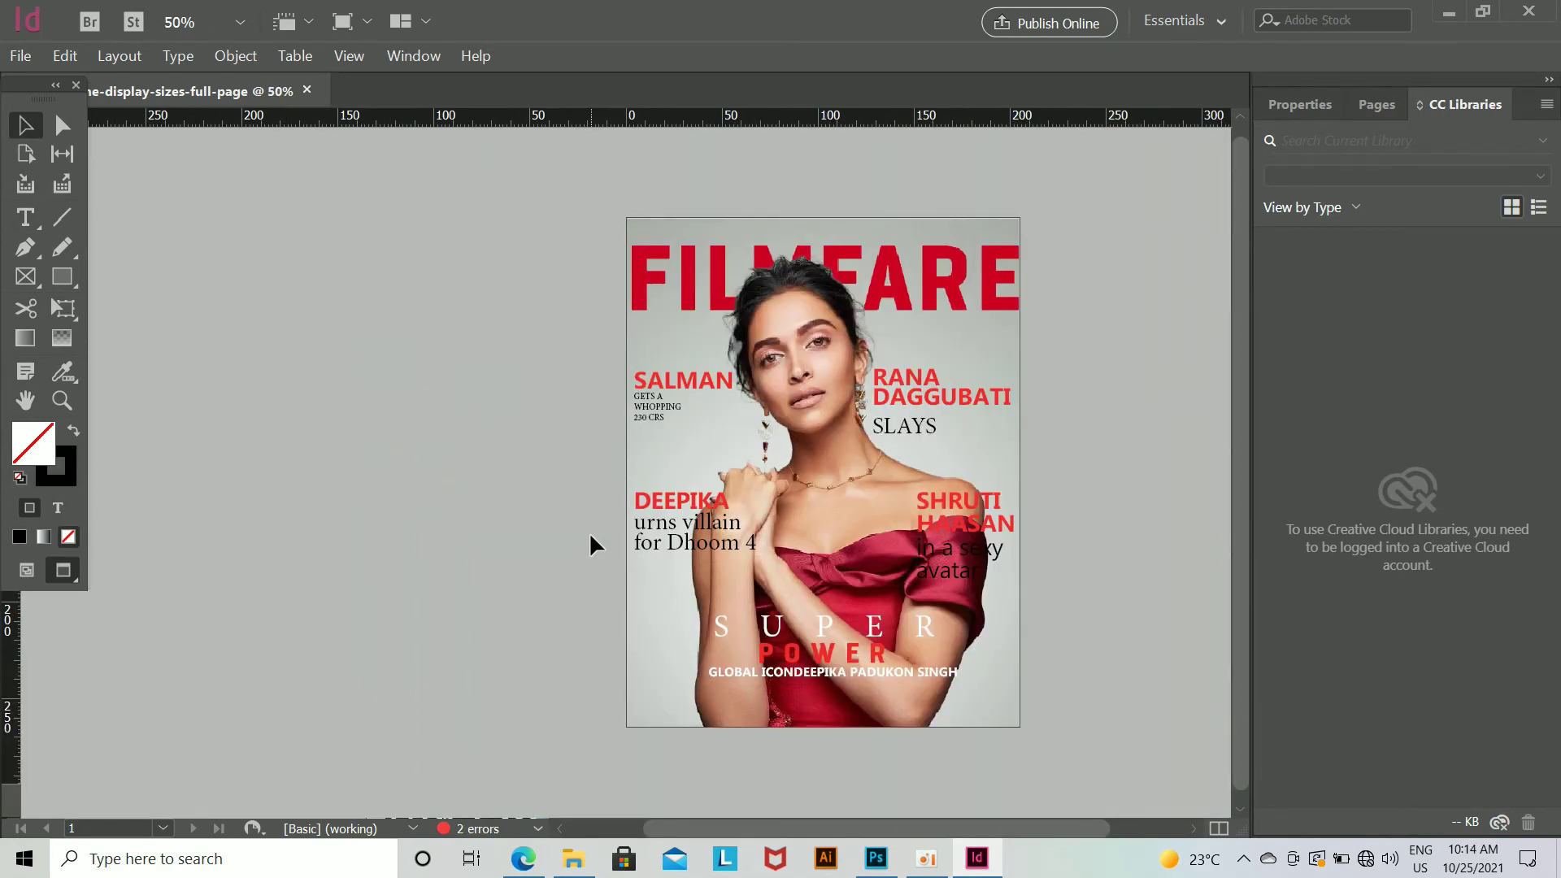
{"action": "key", "text": "ctrl+plus"}
{"action": "key", "text": "ctrl+plus"}
{"action": "left_click_drag", "start_coordinate": [914, 437], "coordinate": [489, 754]}
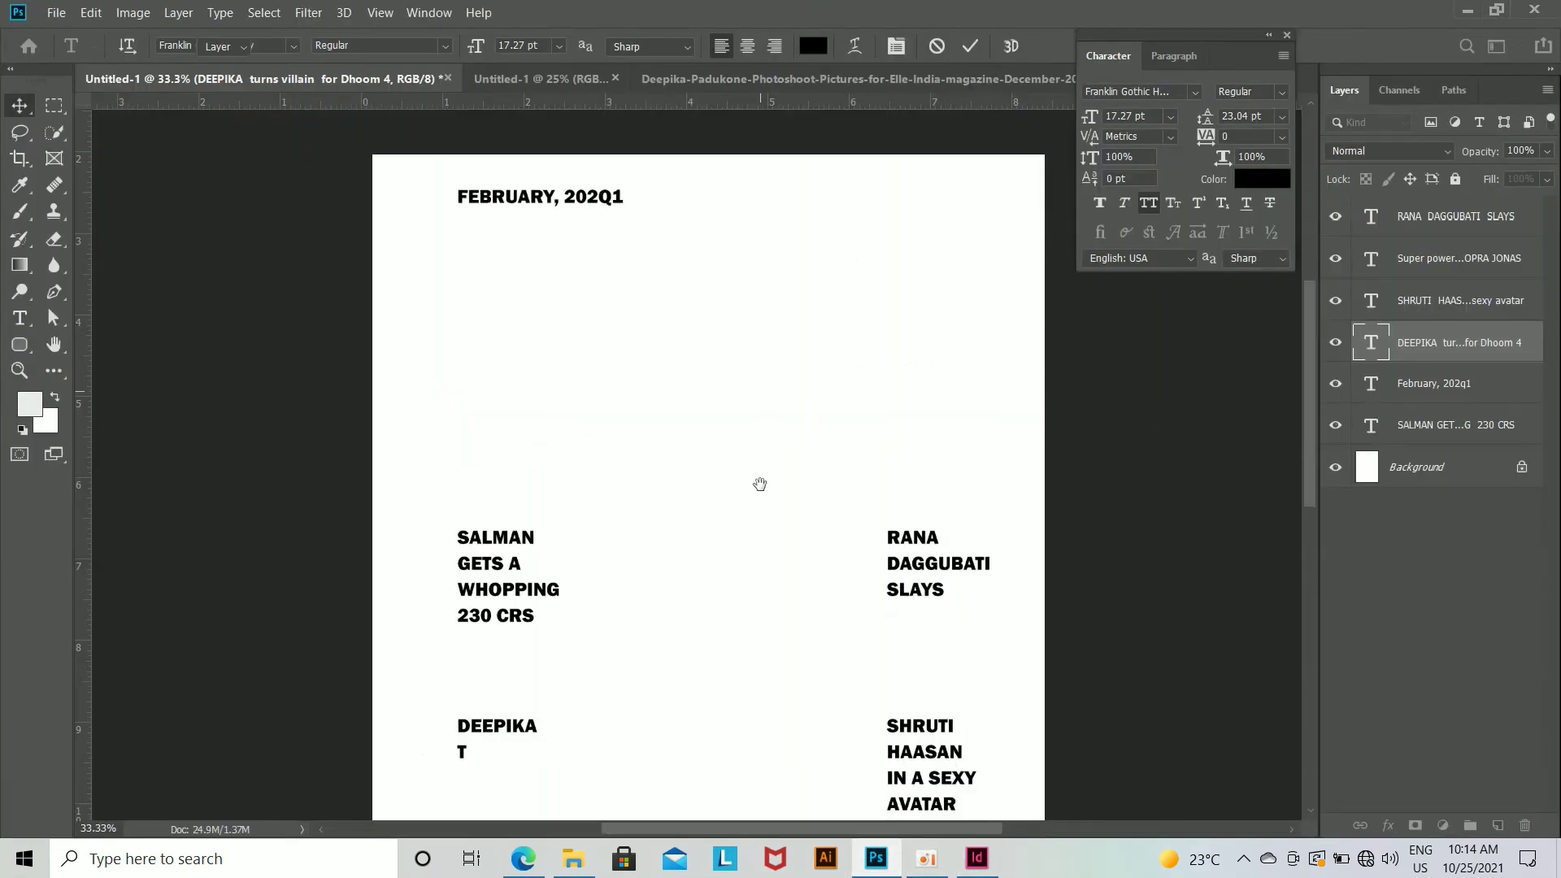
{"action": "left_click_drag", "start_coordinate": [759, 484], "coordinate": [761, 583]}
{"action": "left_click", "coordinate": [18, 320]}
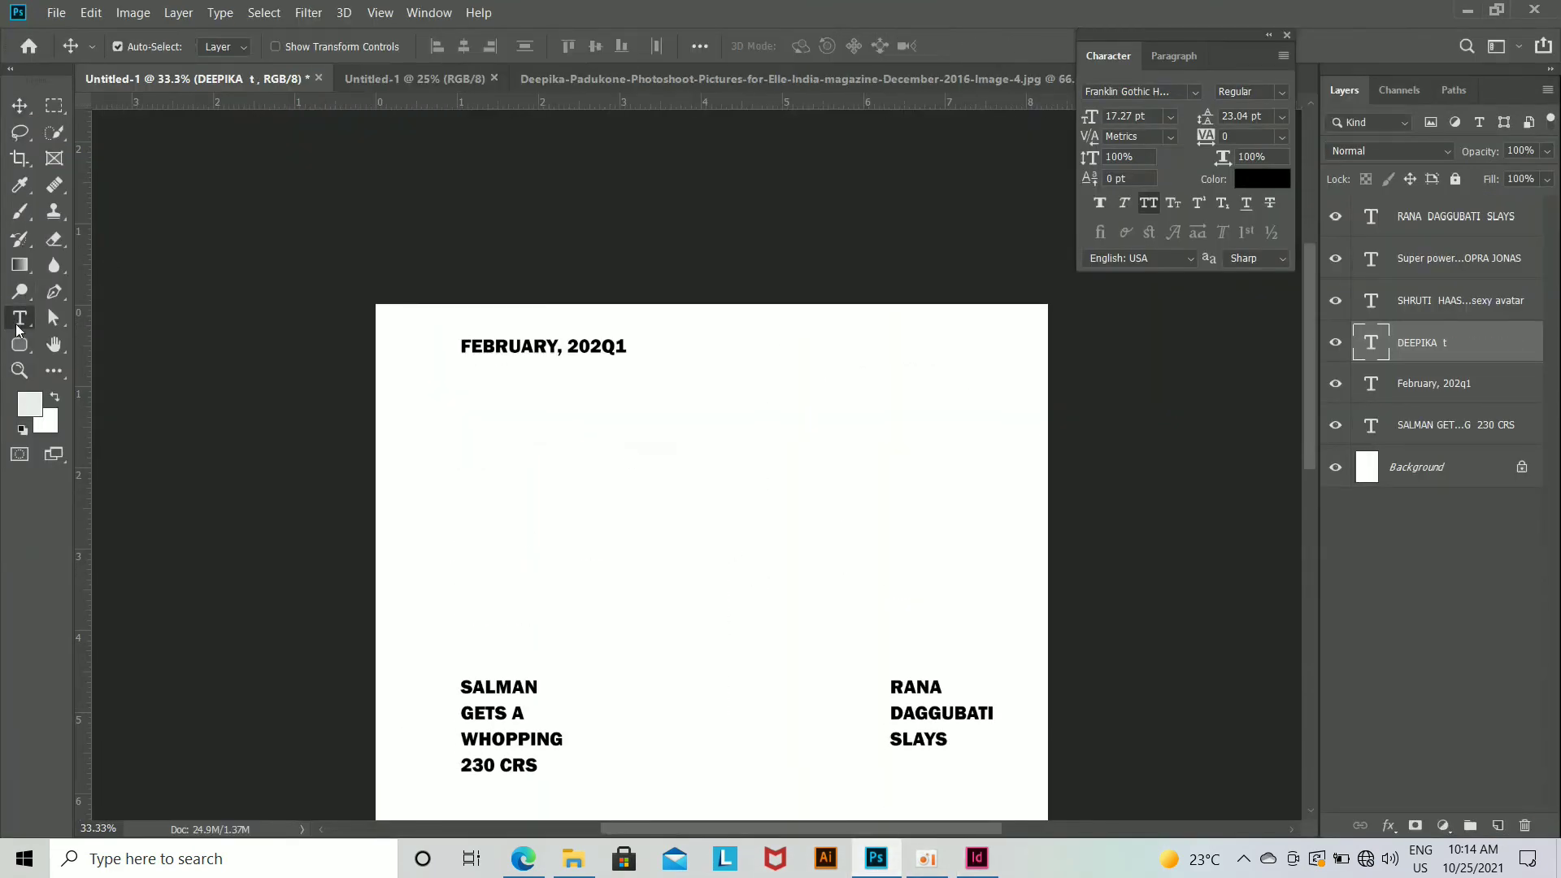
{"action": "left_click_drag", "start_coordinate": [459, 351], "coordinate": [656, 352]}
{"action": "left_click", "coordinate": [654, 372]}
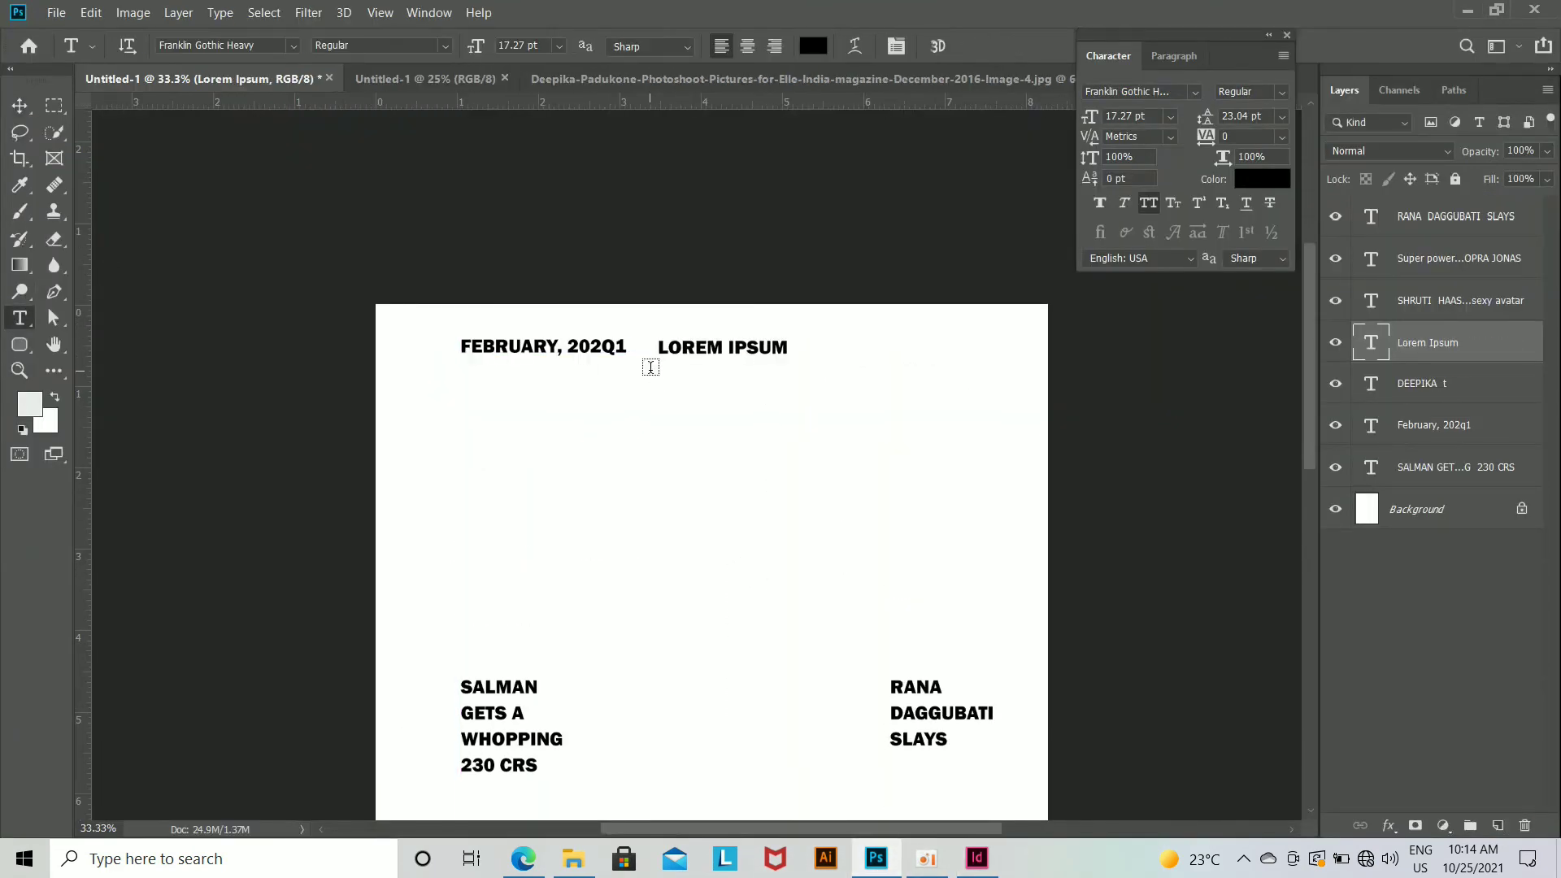
{"action": "key", "text": "ctrl+z"}
Step: Copy the "February, 202q1" date line and paste it into the InDesign cover above the end of the FILMFARE masthead
{"action": "left_click", "coordinate": [19, 106]}
{"action": "double_click", "coordinate": [546, 347]}
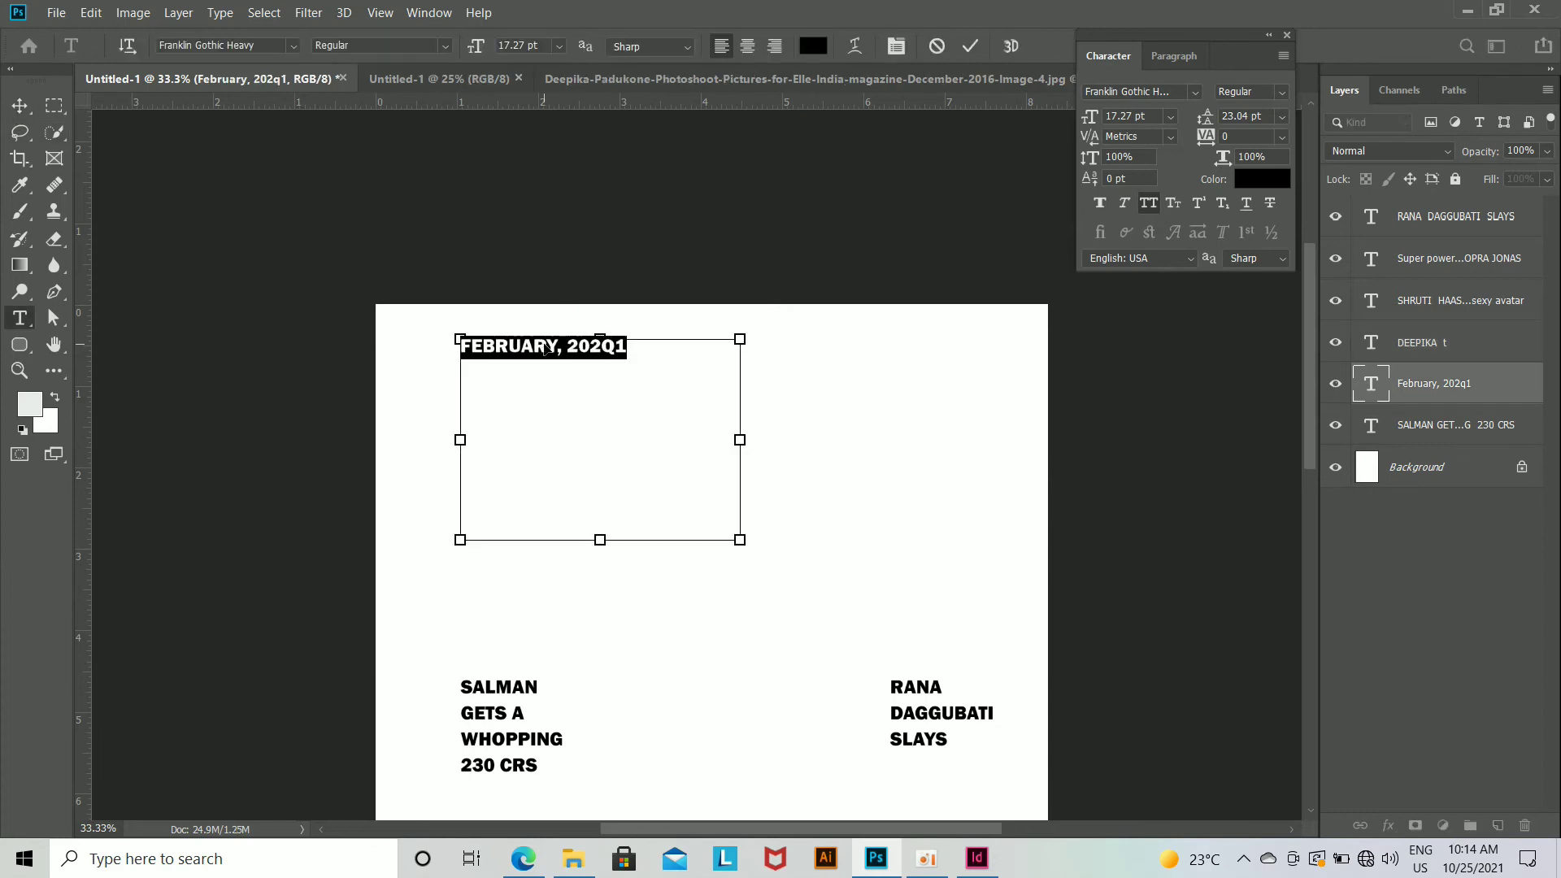
{"action": "left_click", "coordinate": [976, 858]}
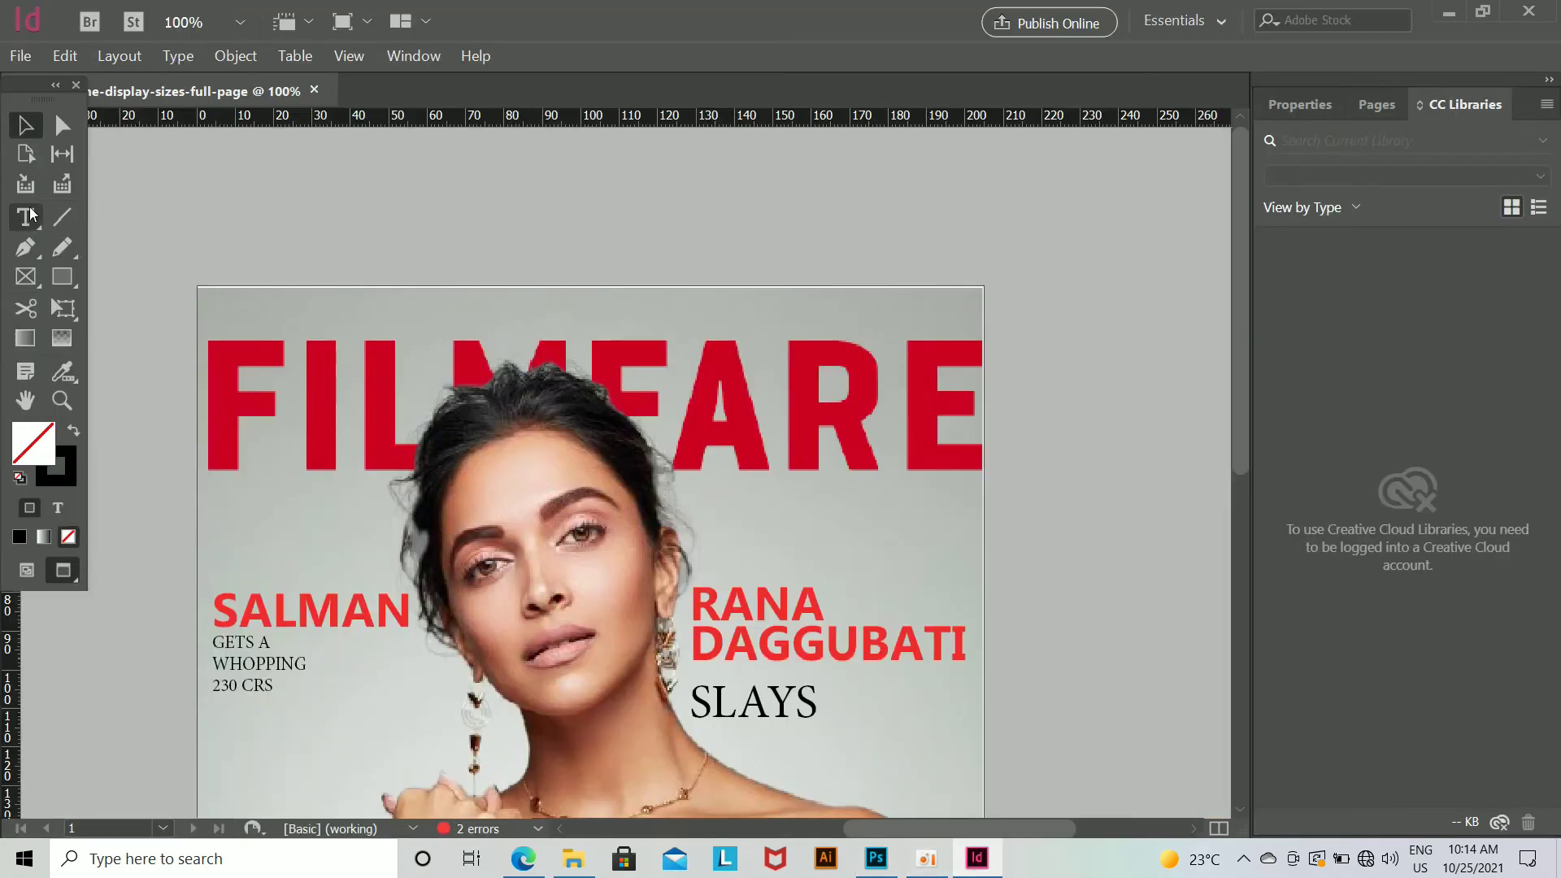
{"action": "mouse_move", "coordinate": [926, 334]}
{"action": "left_mouse_down"}
{"action": "mouse_move", "coordinate": [976, 340]}
{"action": "mouse_move", "coordinate": [872, 320]}
{"action": "mouse_move", "coordinate": [933, 331]}
{"action": "left_mouse_up"}
{"action": "key", "text": "ctrl+v"}
{"action": "key", "text": "Escape"}
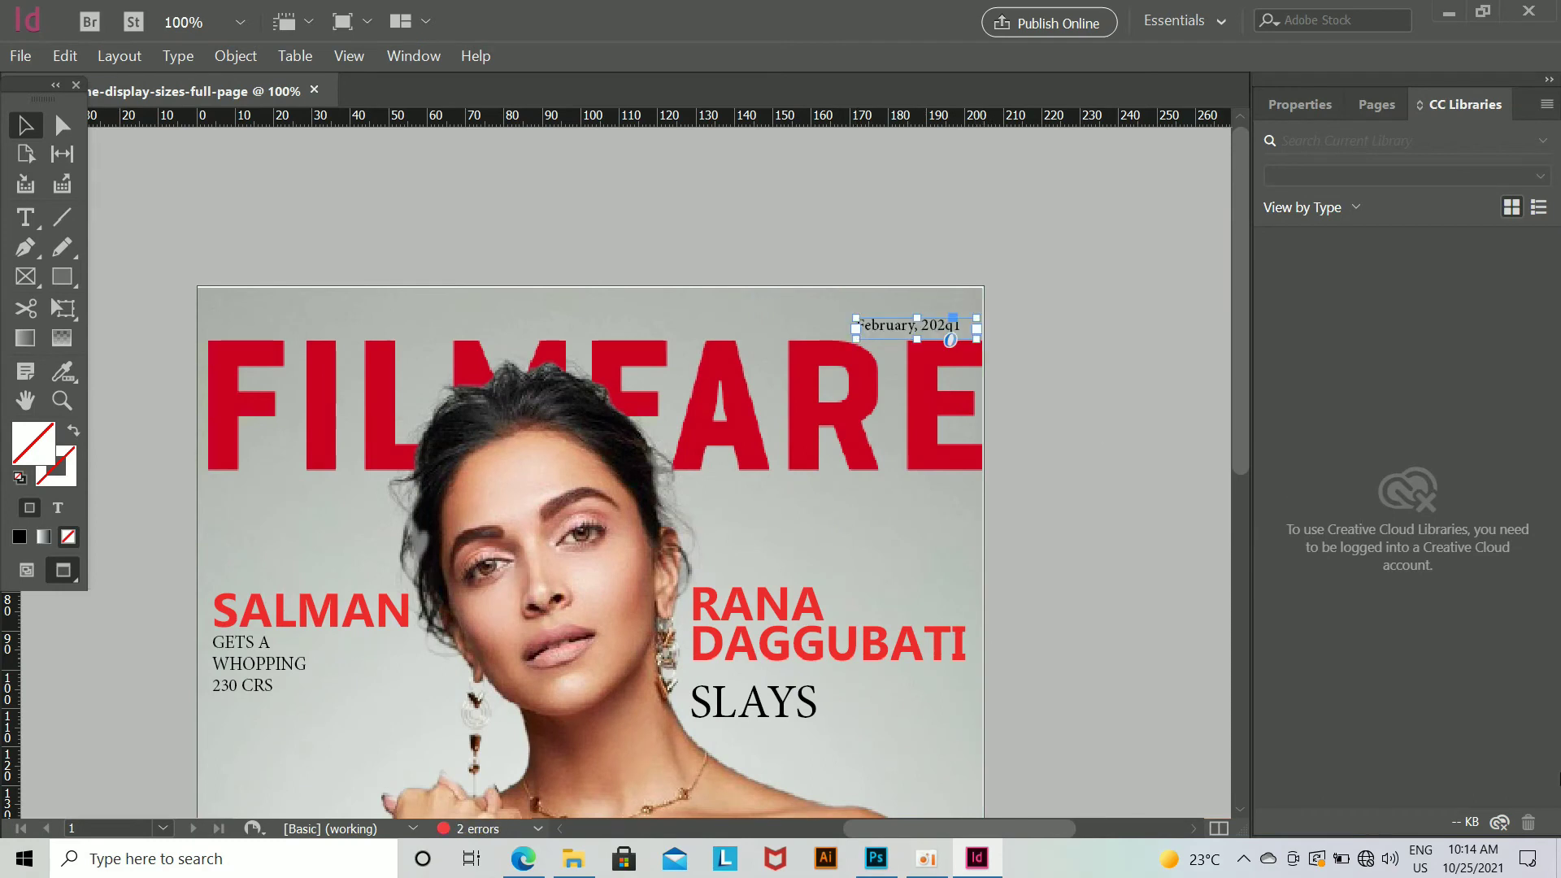
Step: Shift the February date frame toward the right edge of the cover, above the masthead's last letter
{"action": "left_click", "coordinate": [306, 204]}
{"action": "left_click_drag", "start_coordinate": [952, 325], "coordinate": [967, 326]}
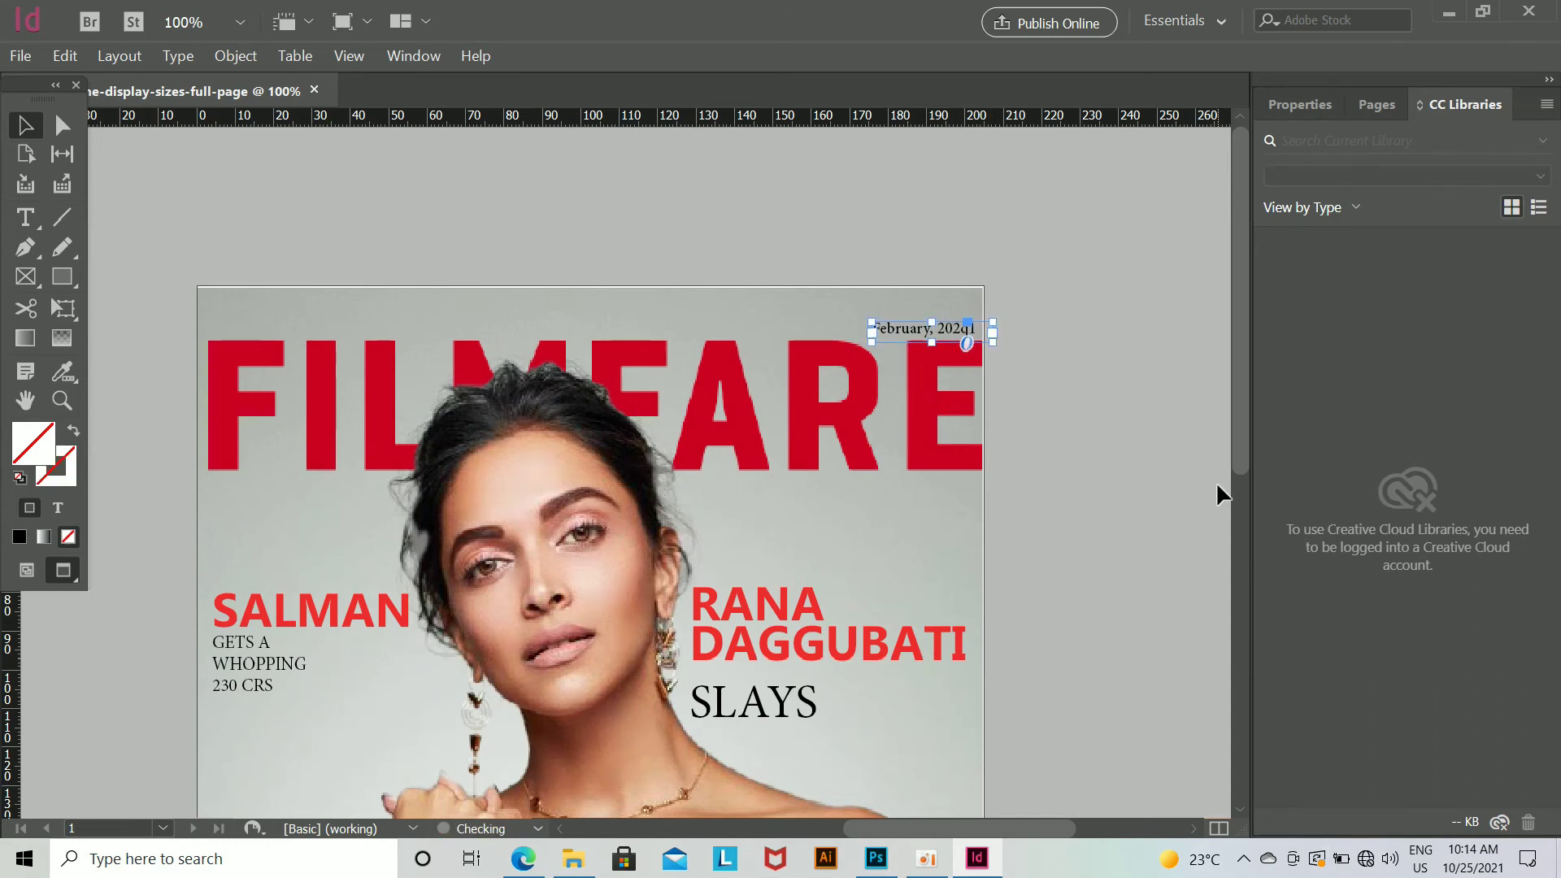
{"action": "left_click", "coordinate": [1128, 506]}
Step: Raise the February date slightly so it sits just clear of the top of the masthead's E
{"action": "key", "text": "ctrl+="}
{"action": "key", "text": "ctrl+="}
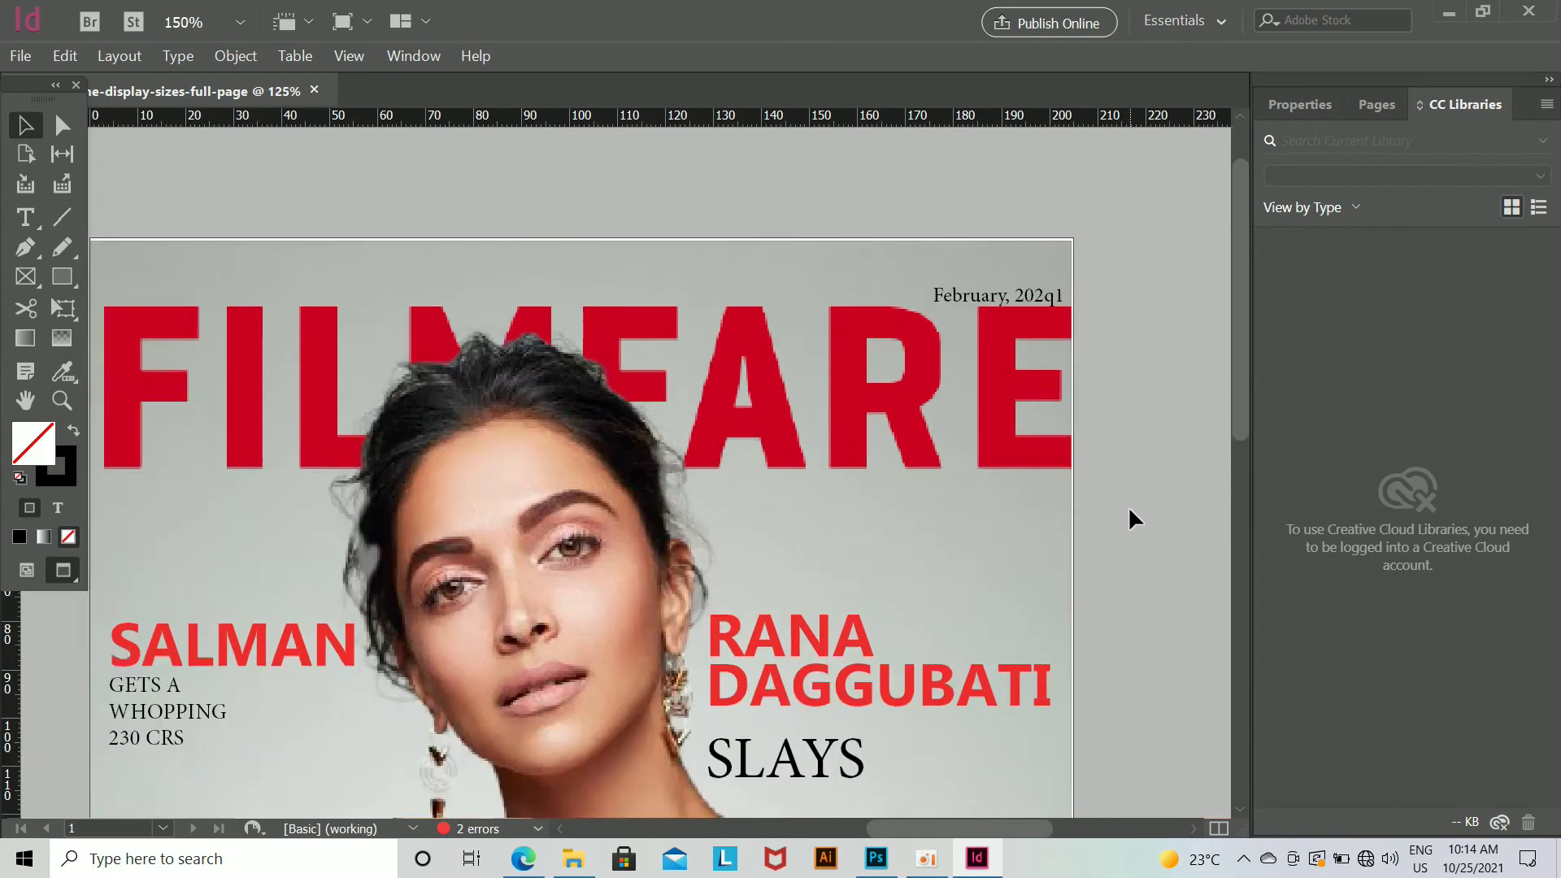
{"action": "left_click", "coordinate": [989, 351]}
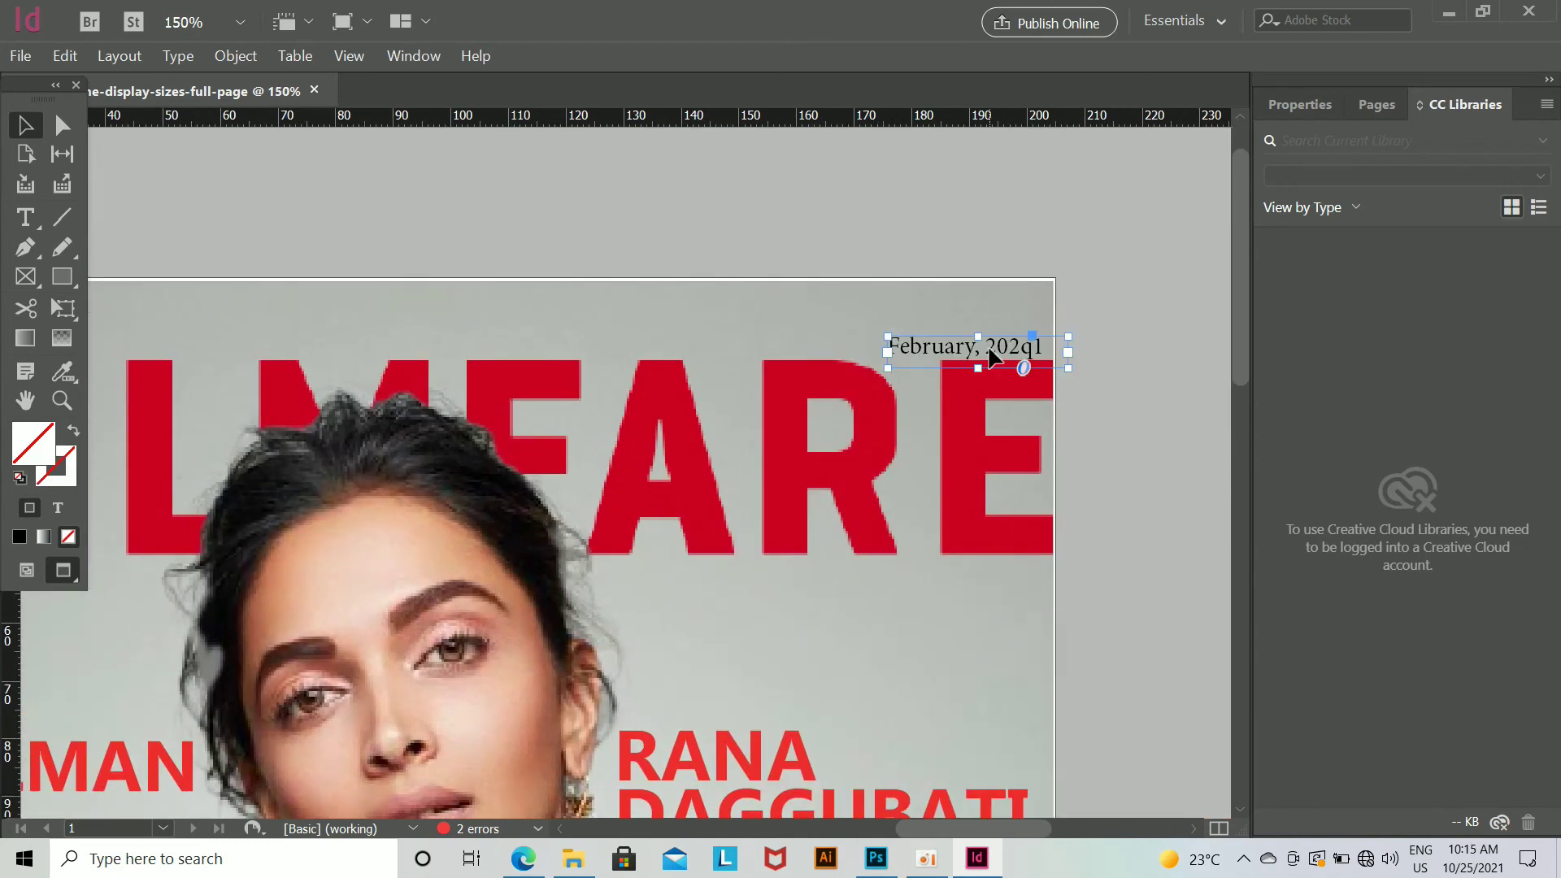
{"action": "key", "text": "ctrl+="}
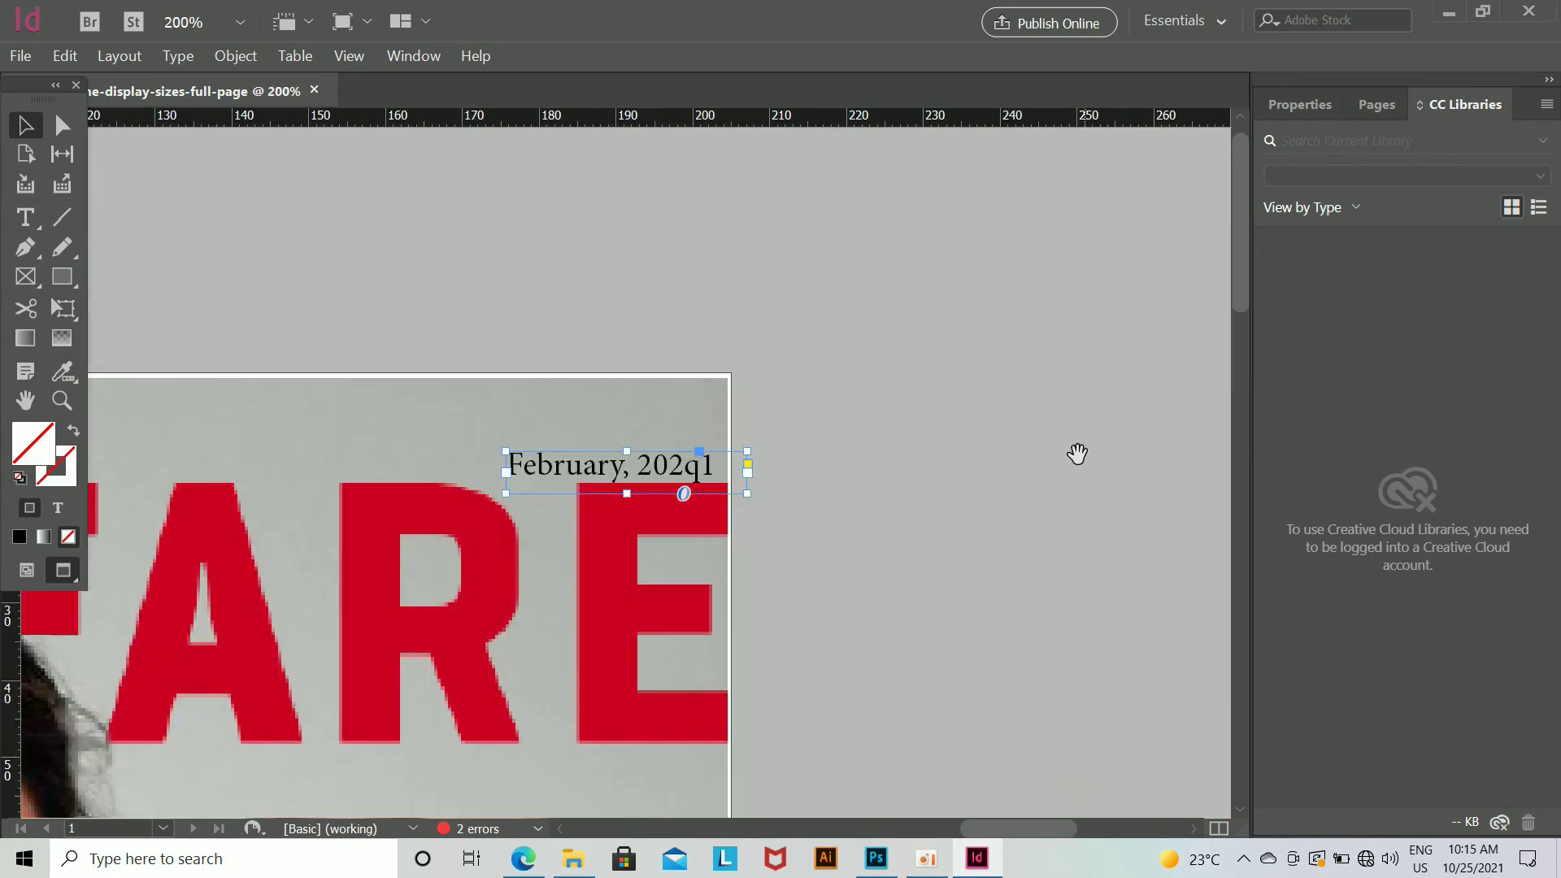
{"action": "left_click_drag", "start_coordinate": [680, 468], "coordinate": [681, 470]}
{"action": "left_click_drag", "start_coordinate": [678, 459], "coordinate": [680, 460]}
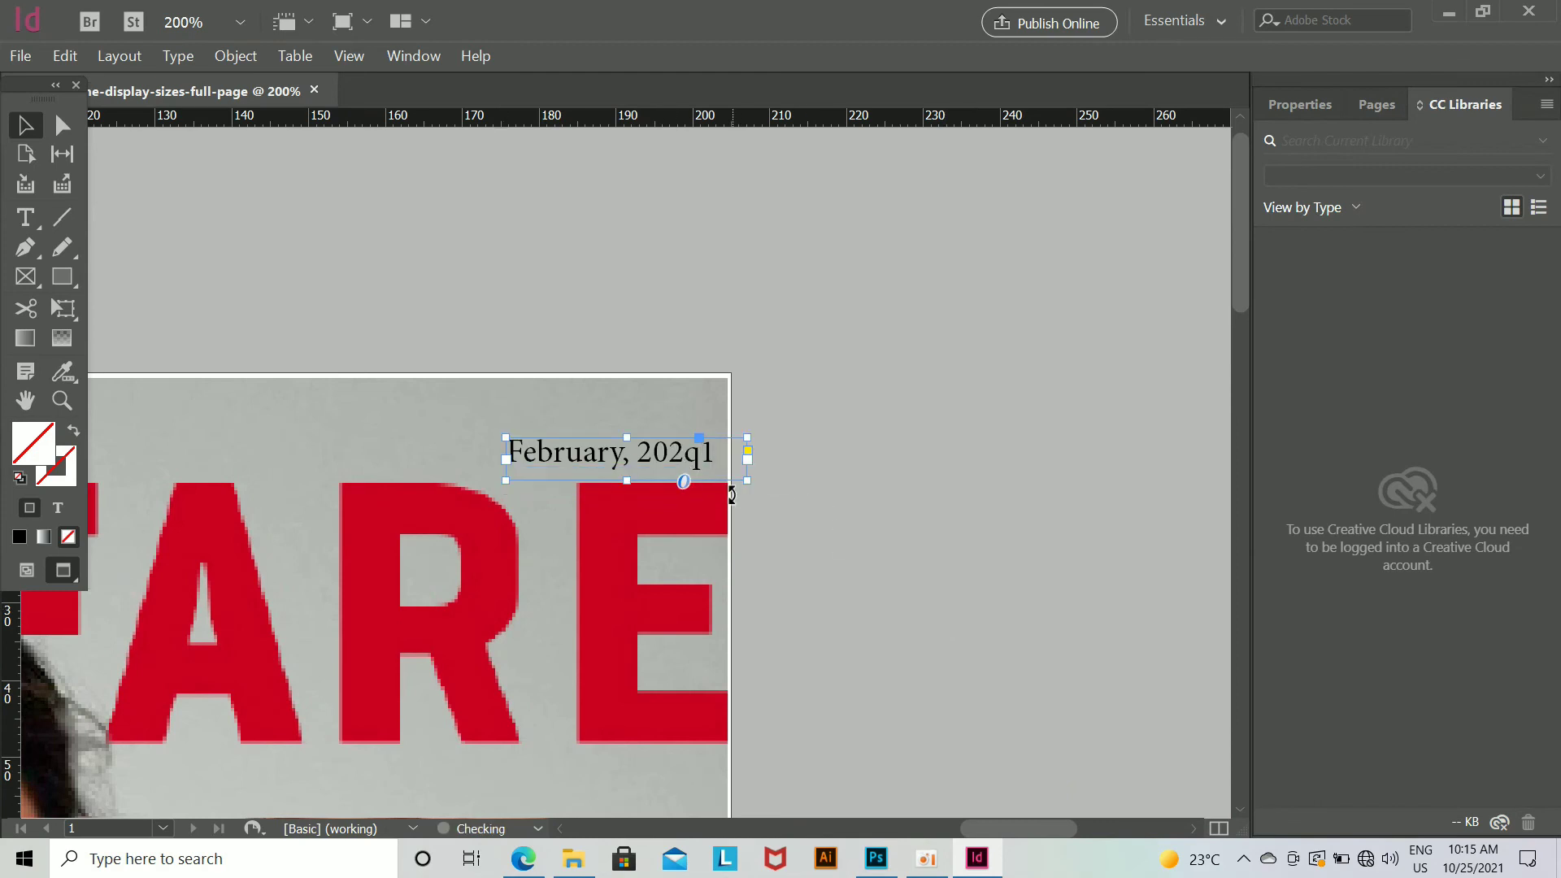
{"action": "left_click", "coordinate": [951, 534]}
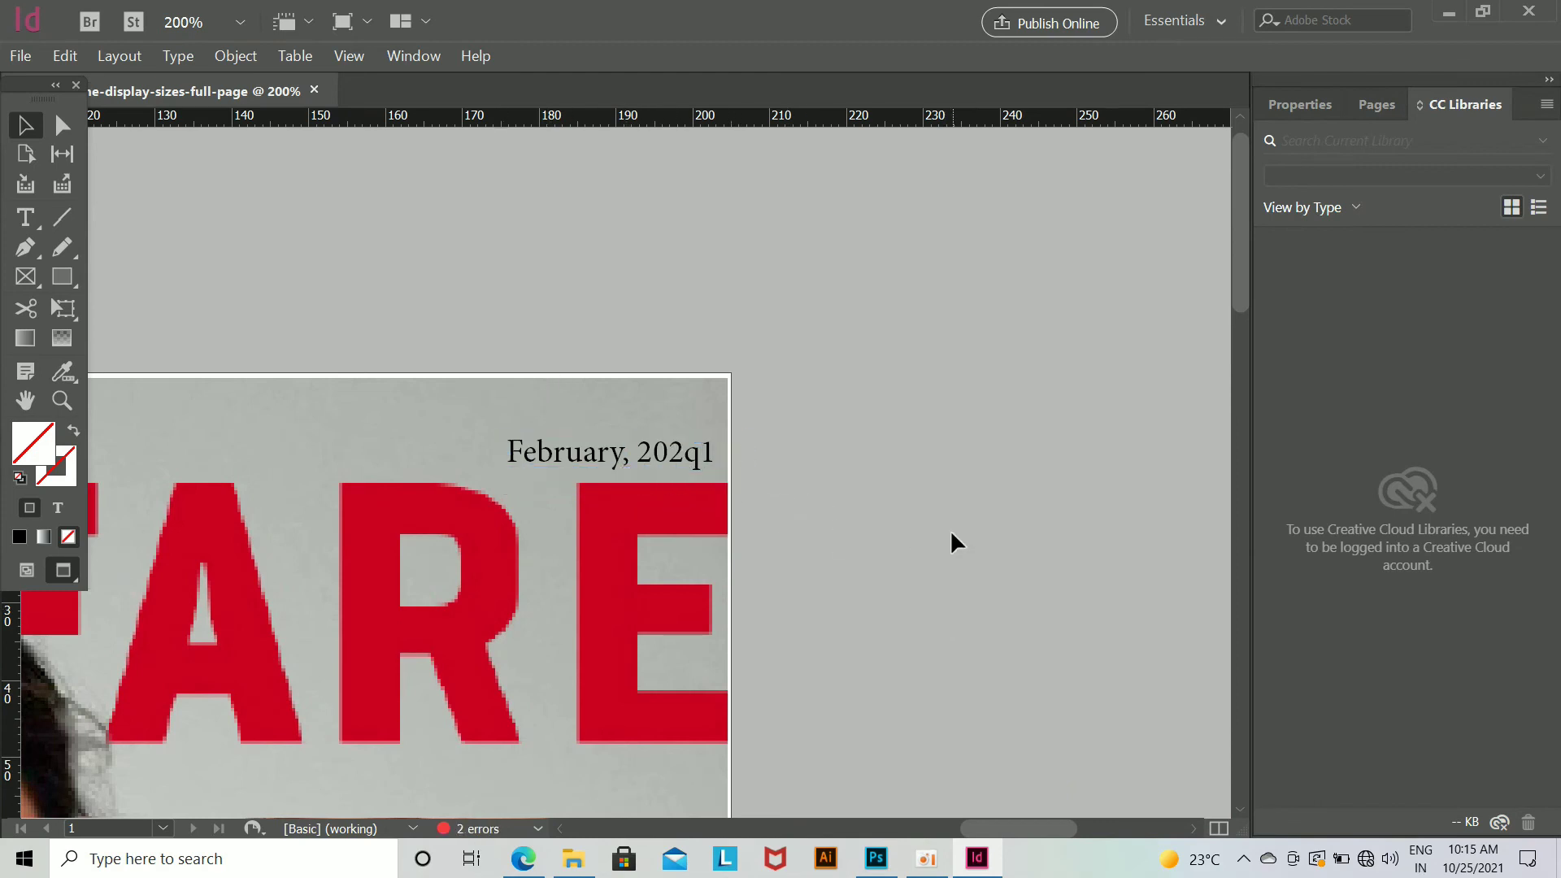
{"action": "left_click", "coordinate": [704, 459]}
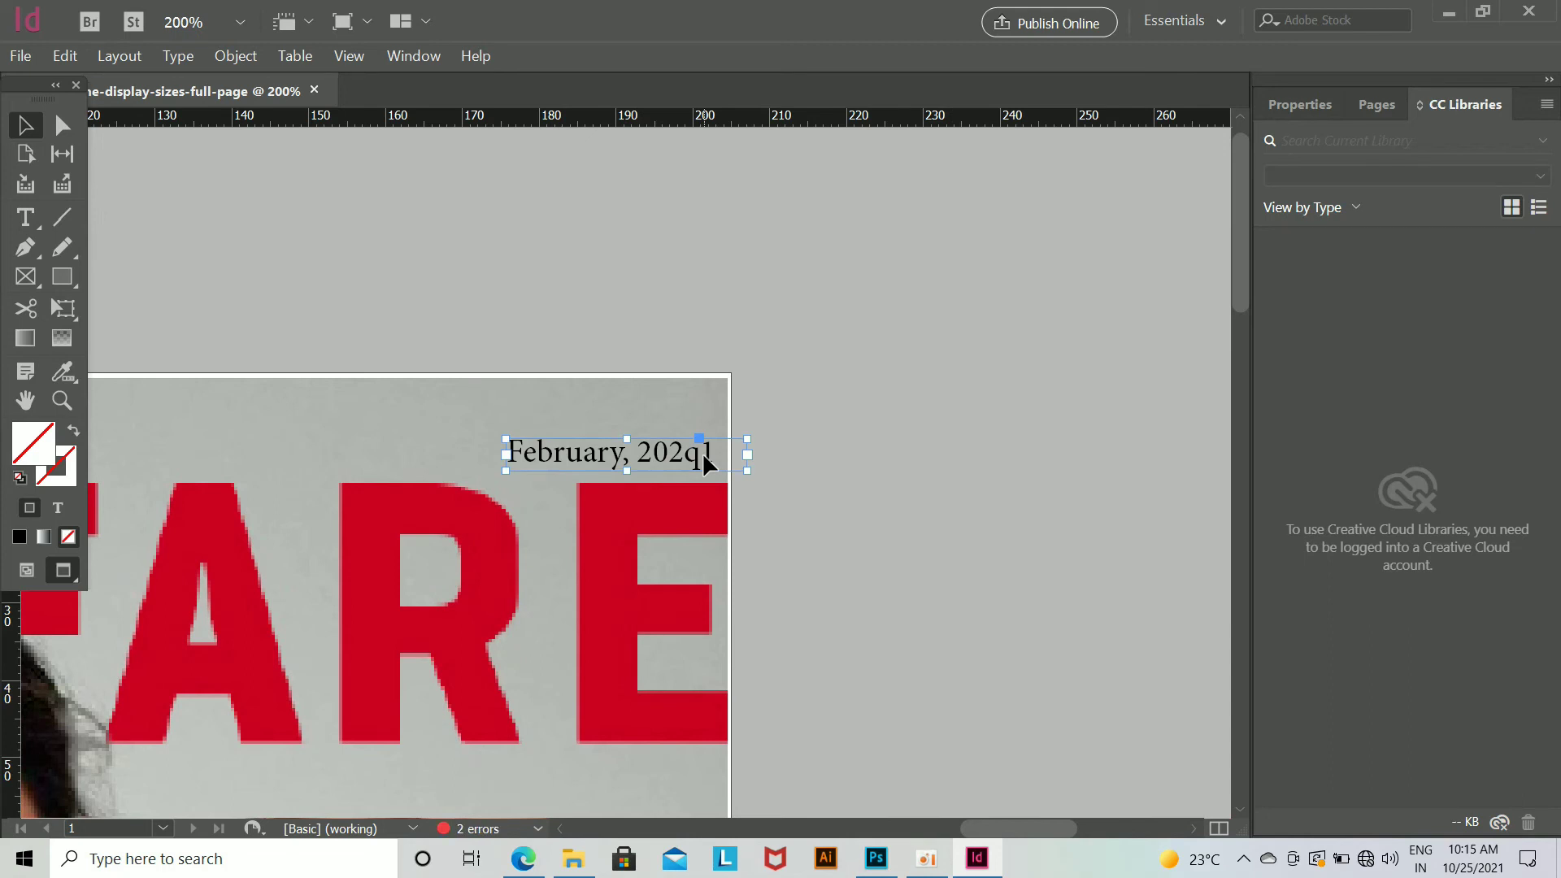
{"action": "left_click", "coordinate": [824, 514]}
{"action": "left_click_drag", "start_coordinate": [677, 452], "coordinate": [676, 459]}
{"action": "left_click", "coordinate": [881, 516]}
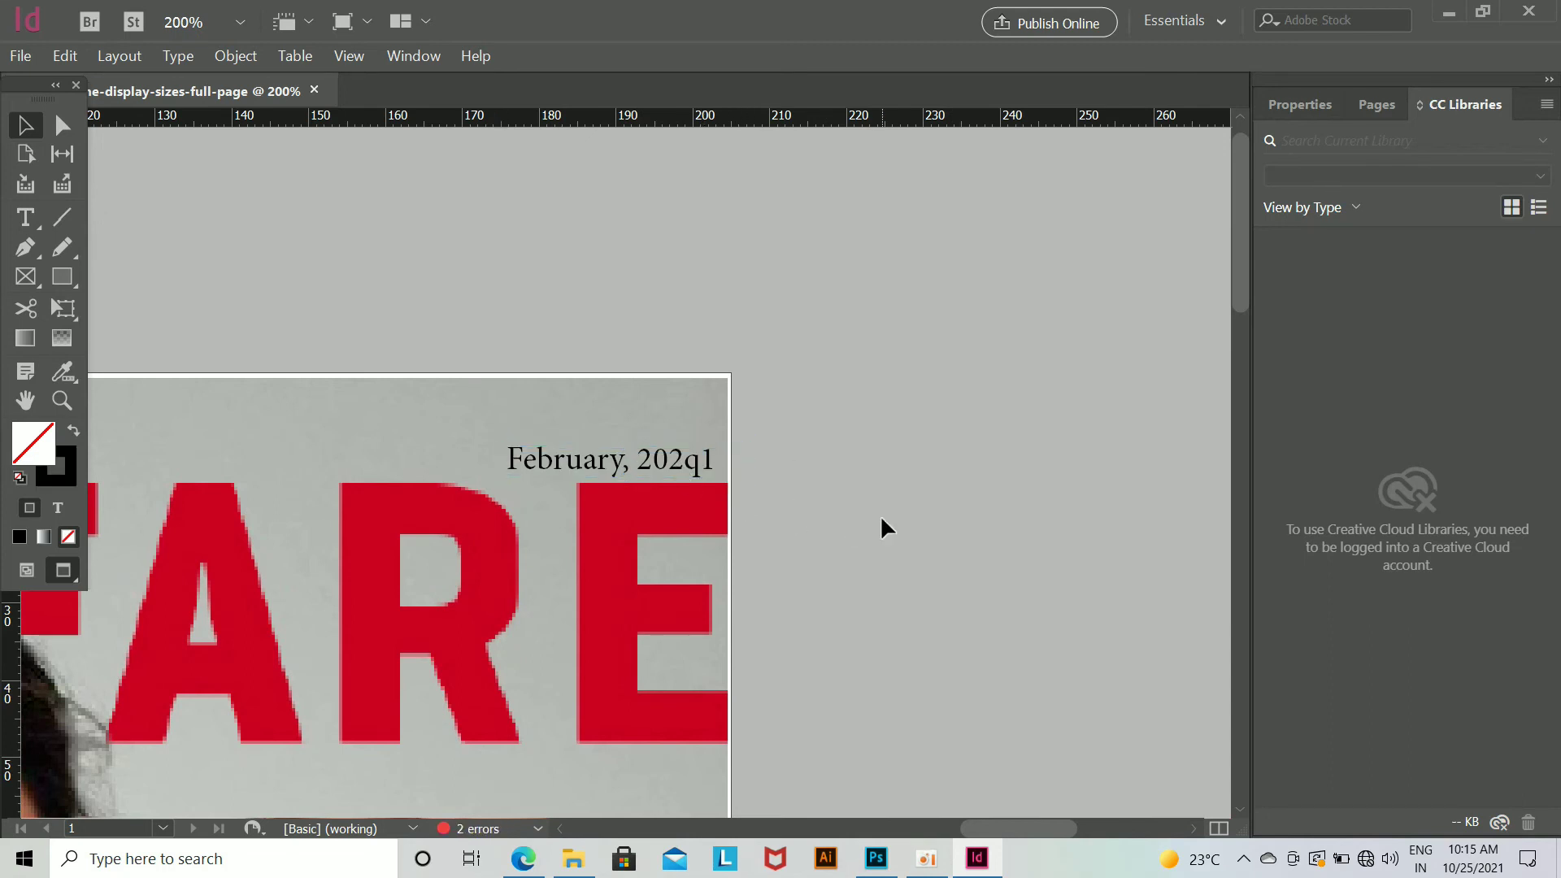
Step: Duplicate the February date frame and place the copy just below the RE of the FILMFARE masthead
{"action": "key", "text": "ctrl+minus"}
{"action": "key", "text": "ctrl+minus"}
{"action": "key", "text": "ctrl+minus"}
{"action": "key", "text": "ctrl+minus"}
{"action": "key", "text": "ctrl+minus"}
{"action": "key", "text": "ctrl+equal"}
{"action": "key", "text": "ctrl+equal"}
{"action": "key", "text": "ctrl+equal"}
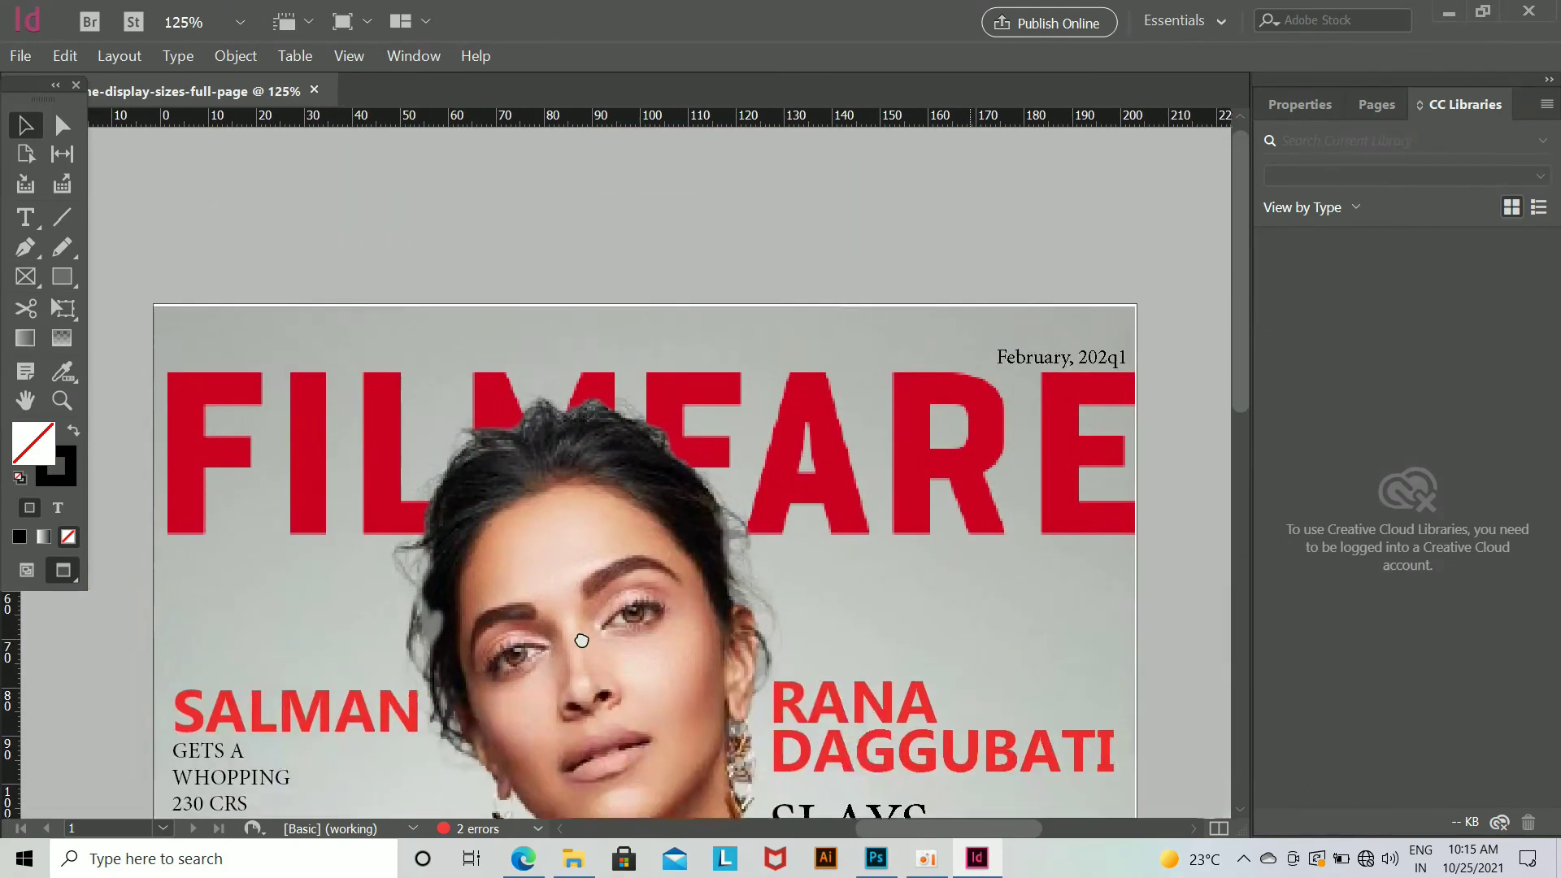
{"action": "left_click_drag", "start_coordinate": [581, 641], "coordinate": [608, 650]}
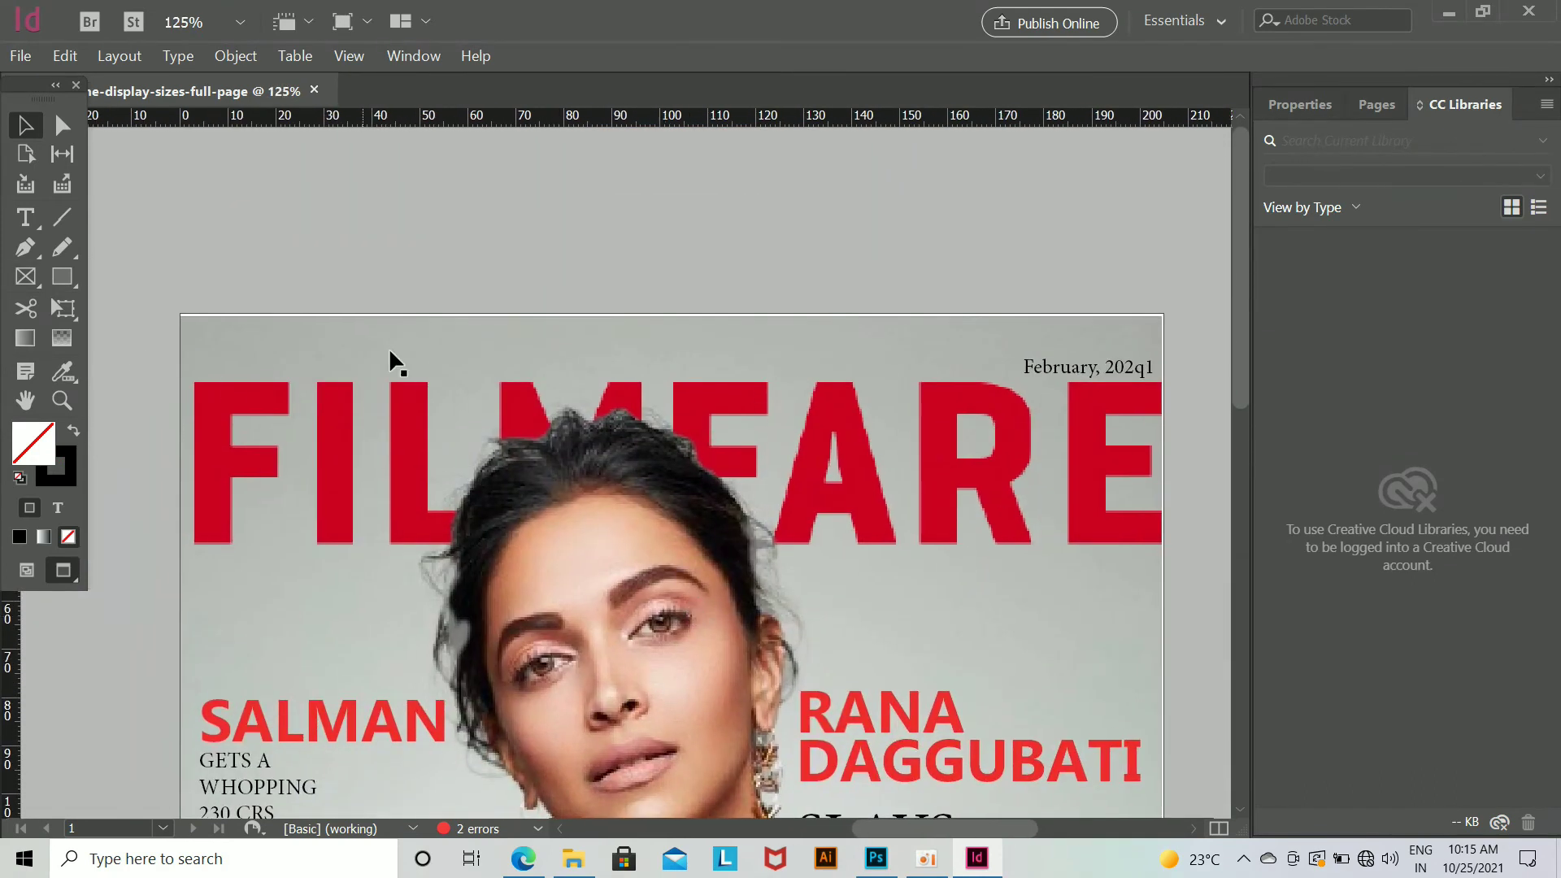
{"action": "left_click_drag", "start_coordinate": [1087, 364], "coordinate": [1049, 569]}
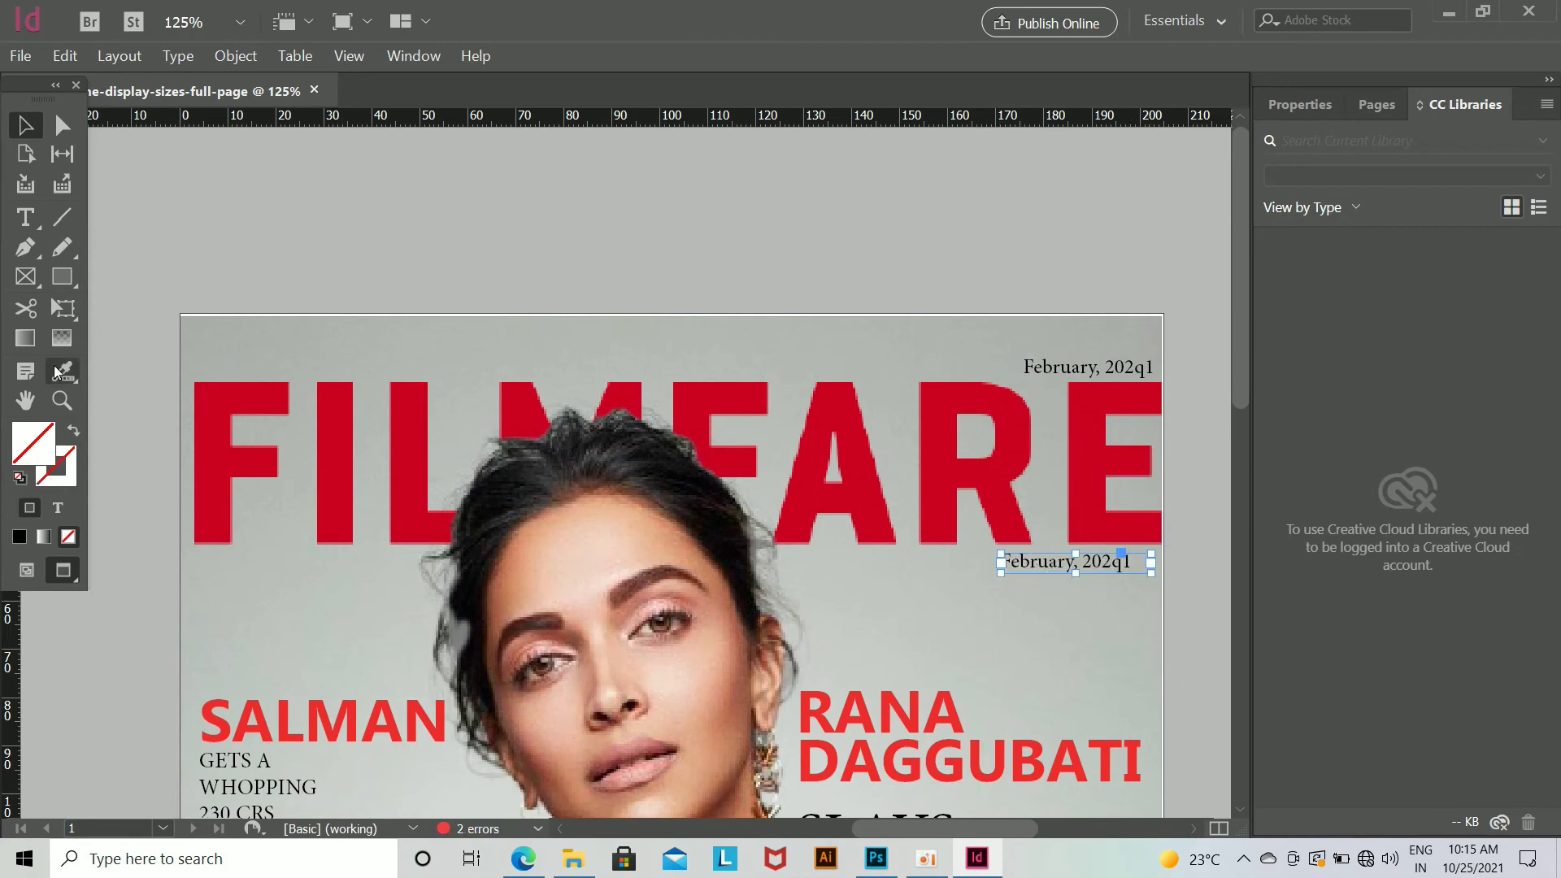
Step: Replace the text in the duplicated frame below the masthead with "FILM ,MAKING"
{"action": "key", "text": "t"}
{"action": "key", "text": "ctrl+equal"}
{"action": "key", "text": "ctrl+equal"}
{"action": "key", "text": "ctrl+equal"}
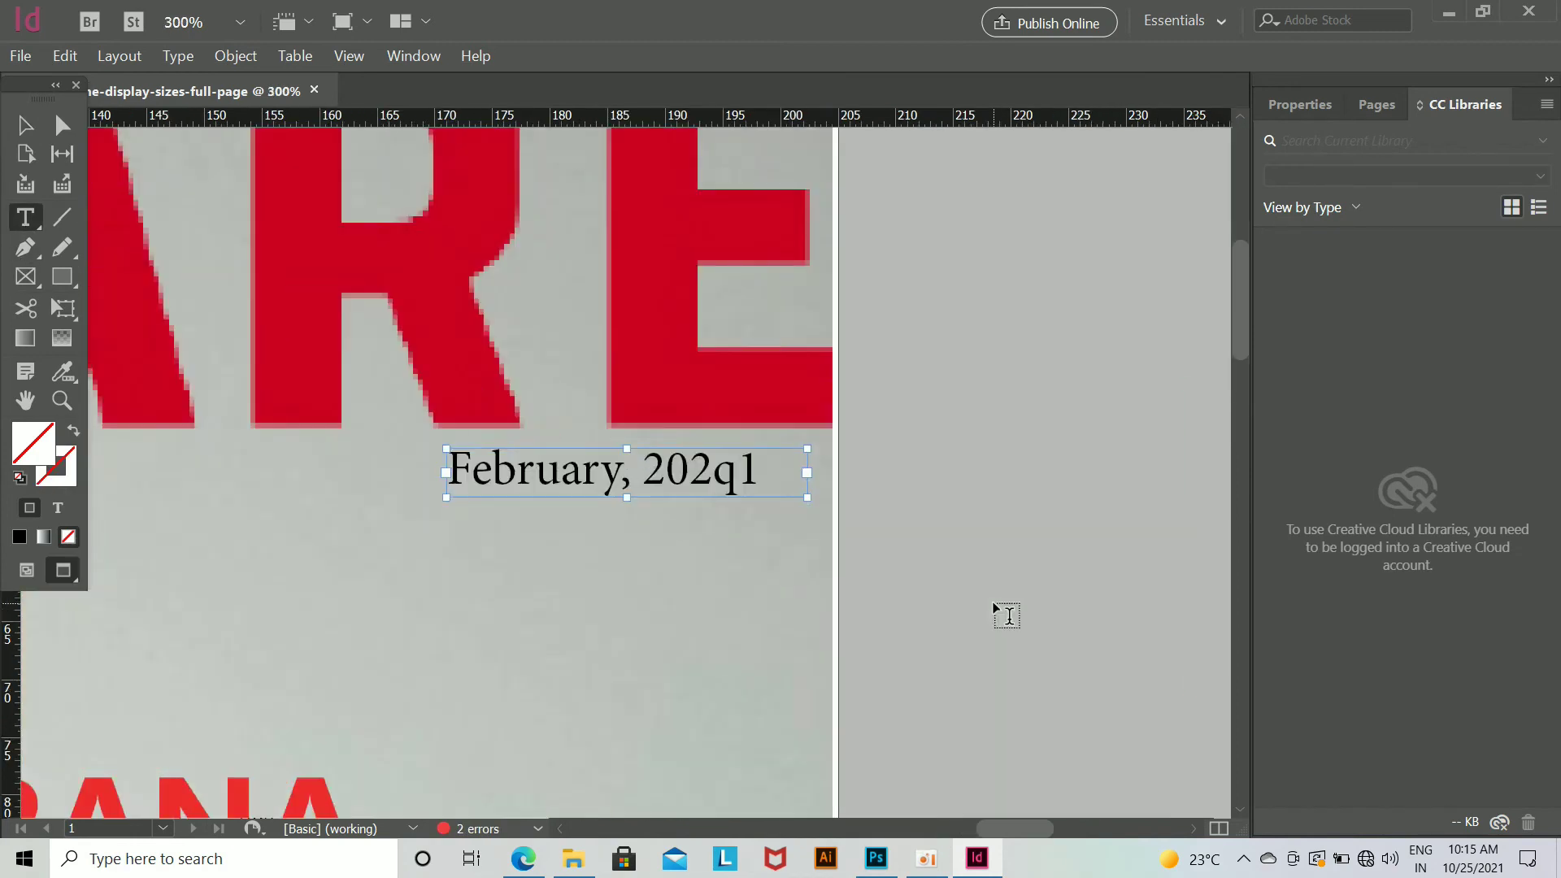
{"action": "left_click", "coordinate": [757, 476]}
{"action": "left_click_drag", "start_coordinate": [452, 476], "coordinate": [892, 470]}
{"action": "key", "text": "BackSpace"}
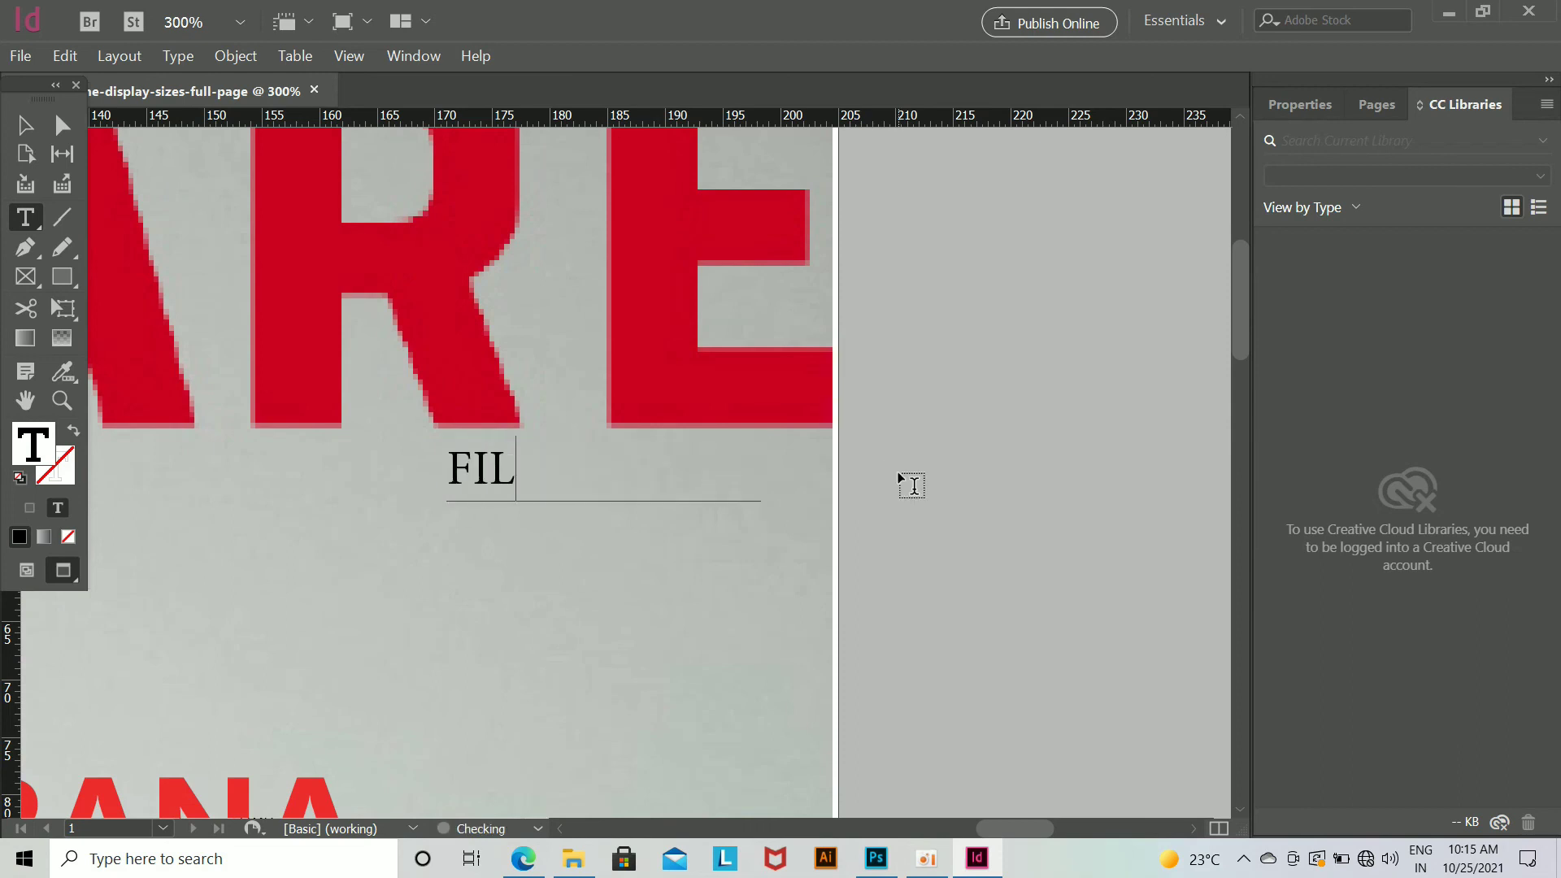
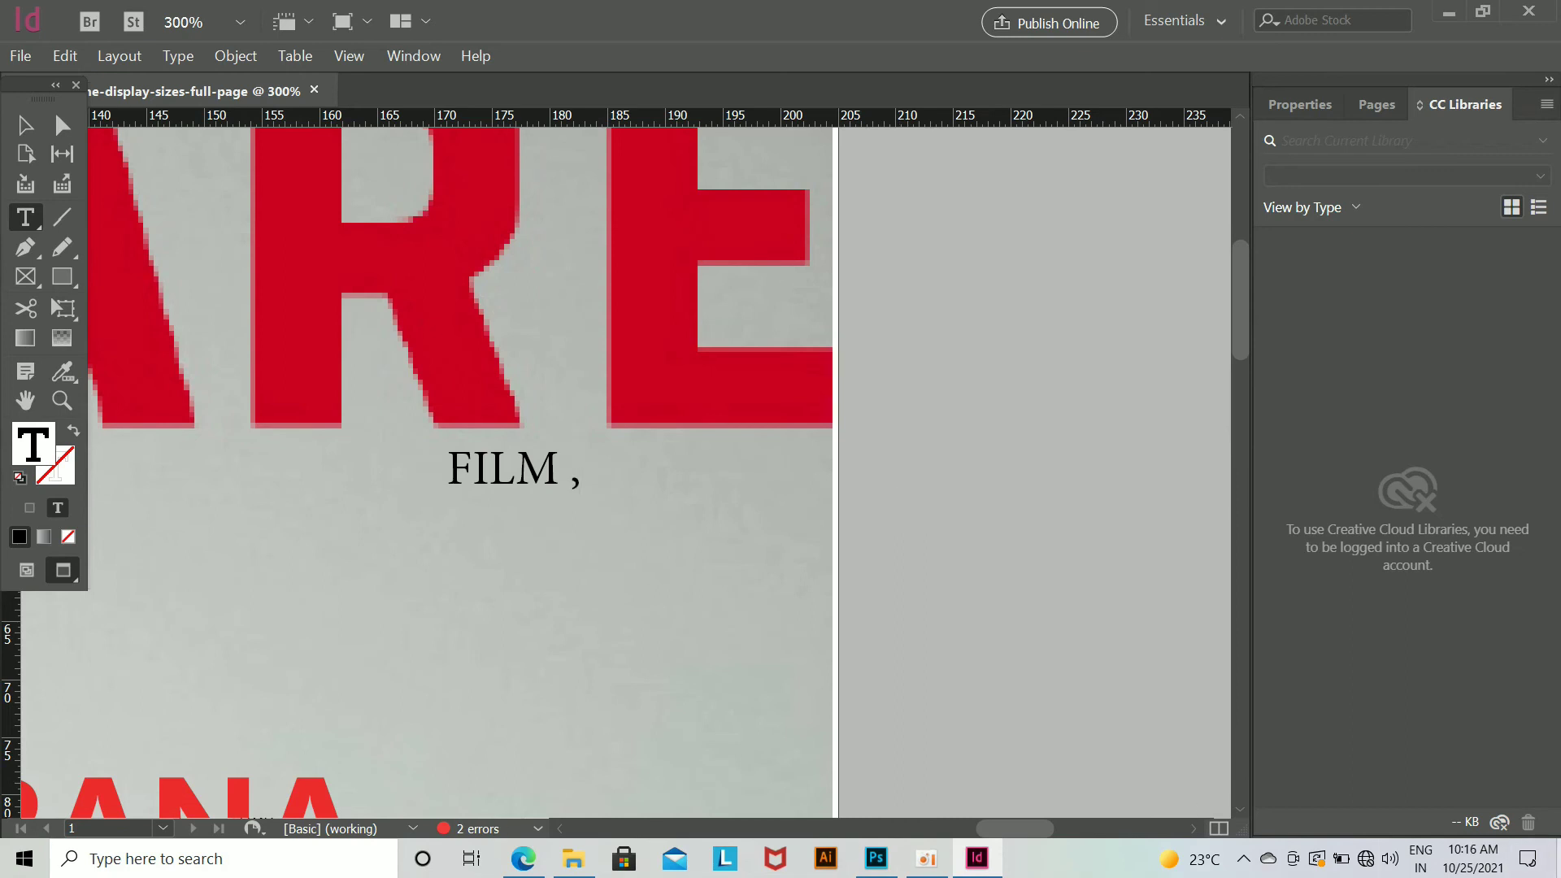
{"action": "type", "text": "MAKING"}
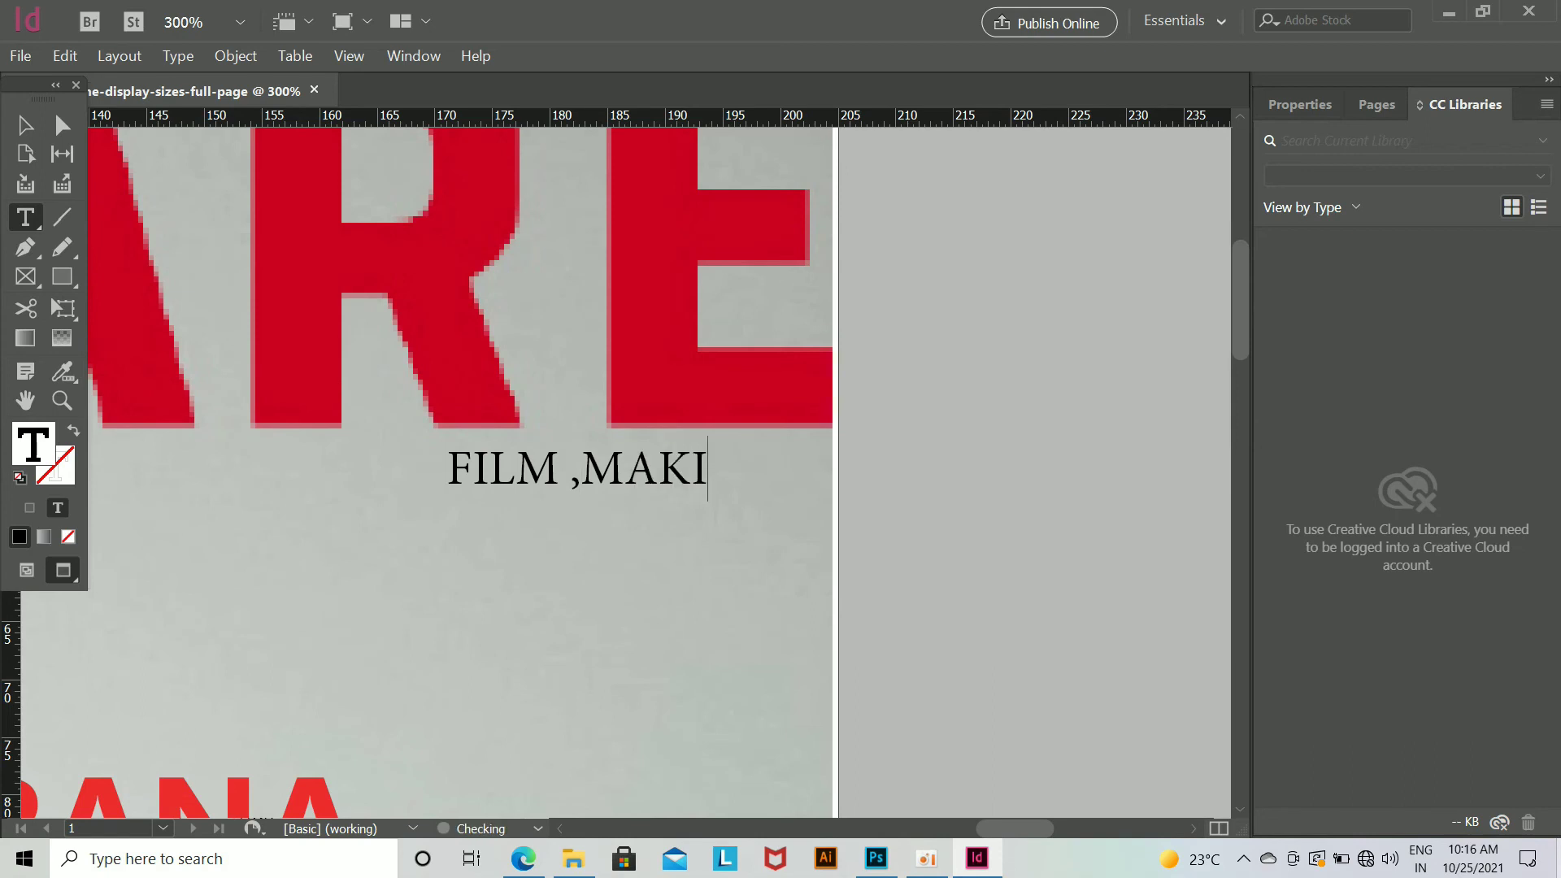
{"action": "key", "text": "Escape"}
Step: Nudge the FILM ,MAKING line vertically until it sits right under the bottom edge of the masthead
{"action": "key", "text": "ctrl+minus"}
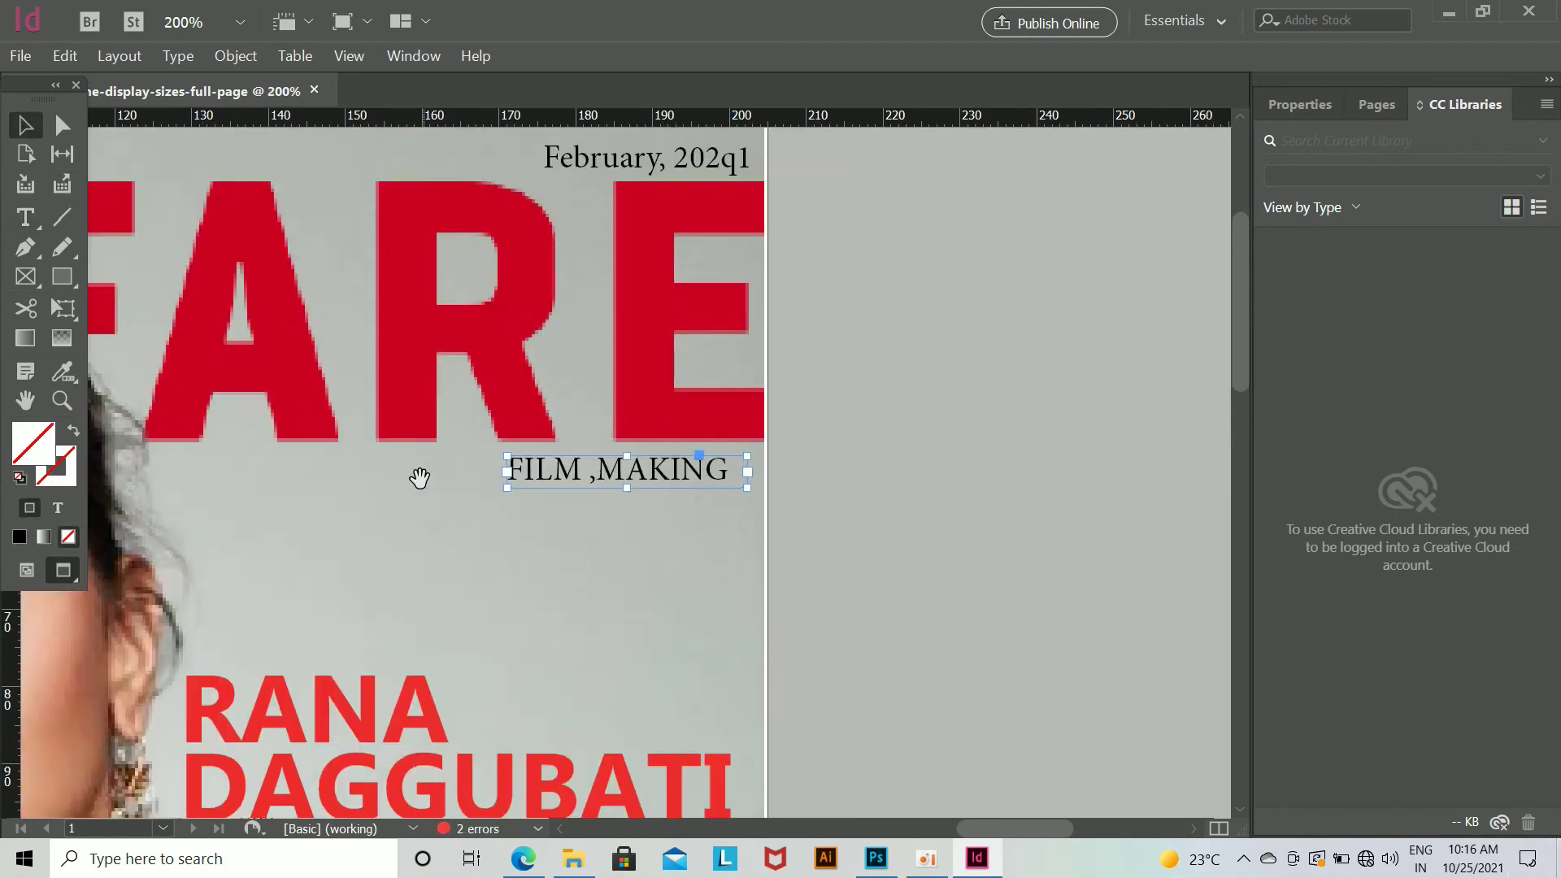
{"action": "key", "text": "ctrl+minus"}
{"action": "key", "text": "ctrl+equal"}
{"action": "key", "text": "ctrl+equal"}
{"action": "key", "text": "ctrl+equal"}
{"action": "key", "text": "Up"}
{"action": "key", "text": "shift+Up"}
{"action": "key", "text": "shift+Up"}
{"action": "key", "text": "shift+Down"}
{"action": "key", "text": "shift+Down"}
{"action": "key", "text": "shift+Up"}
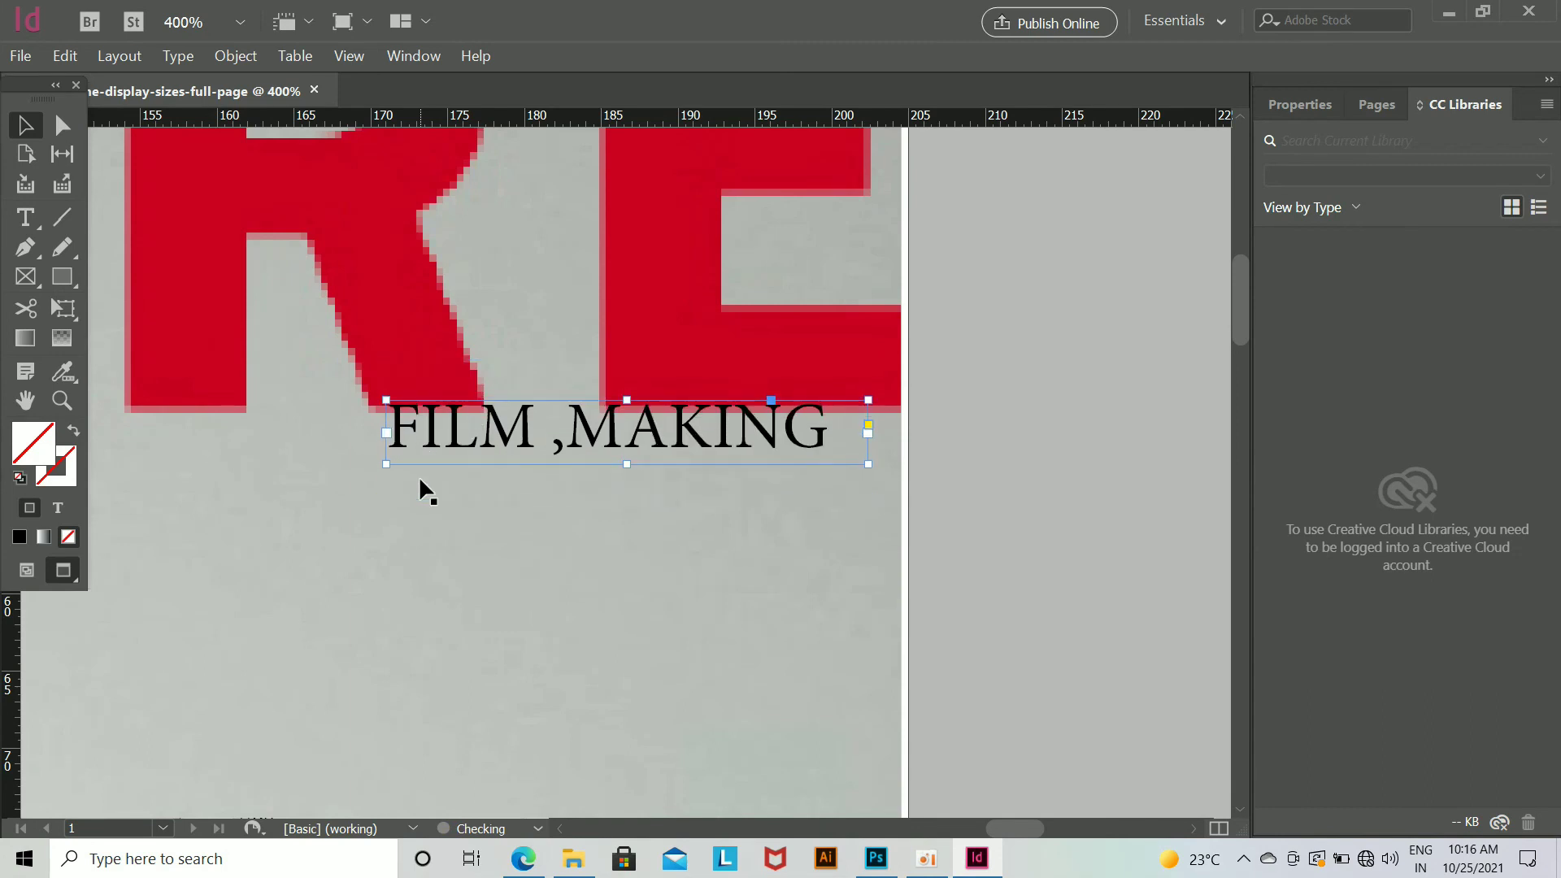
{"action": "key", "text": "Down"}
{"action": "key", "text": "Down"}
{"action": "key", "text": "Down"}
{"action": "key", "text": "Down"}
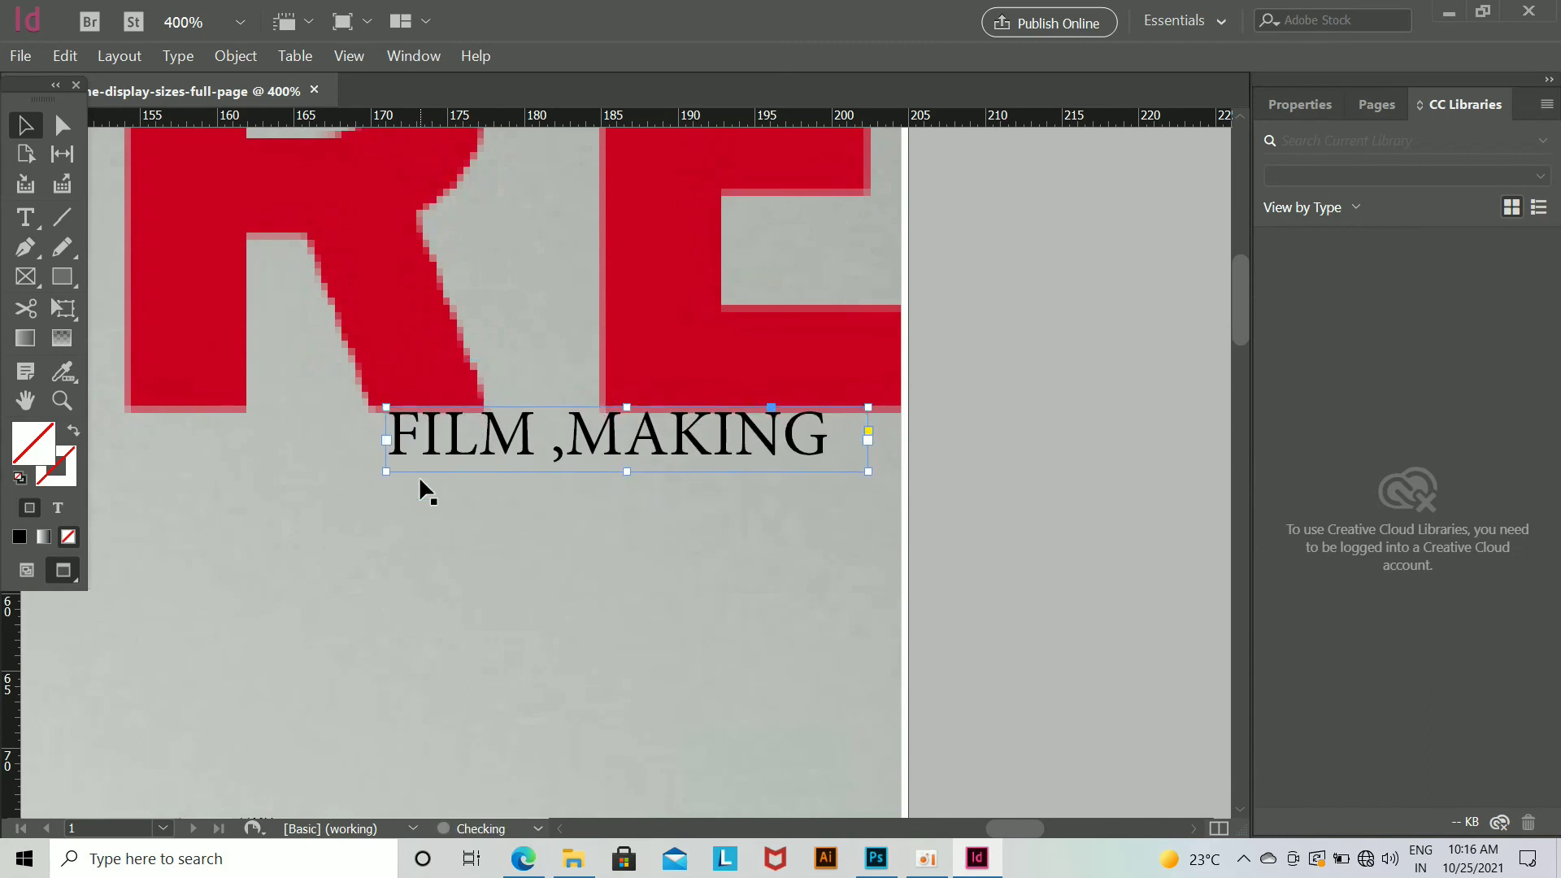
Step: Nudge the FILM ,MAKING line to the right, closer to the cover's edge
{"action": "key", "text": "Right"}
{"action": "key", "text": "Right"}
{"action": "key", "text": "Right"}
{"action": "key", "text": "Right"}
{"action": "key", "text": "Right"}
{"action": "key", "text": "Right"}
{"action": "key", "text": "Right"}
{"action": "key", "text": "Right"}
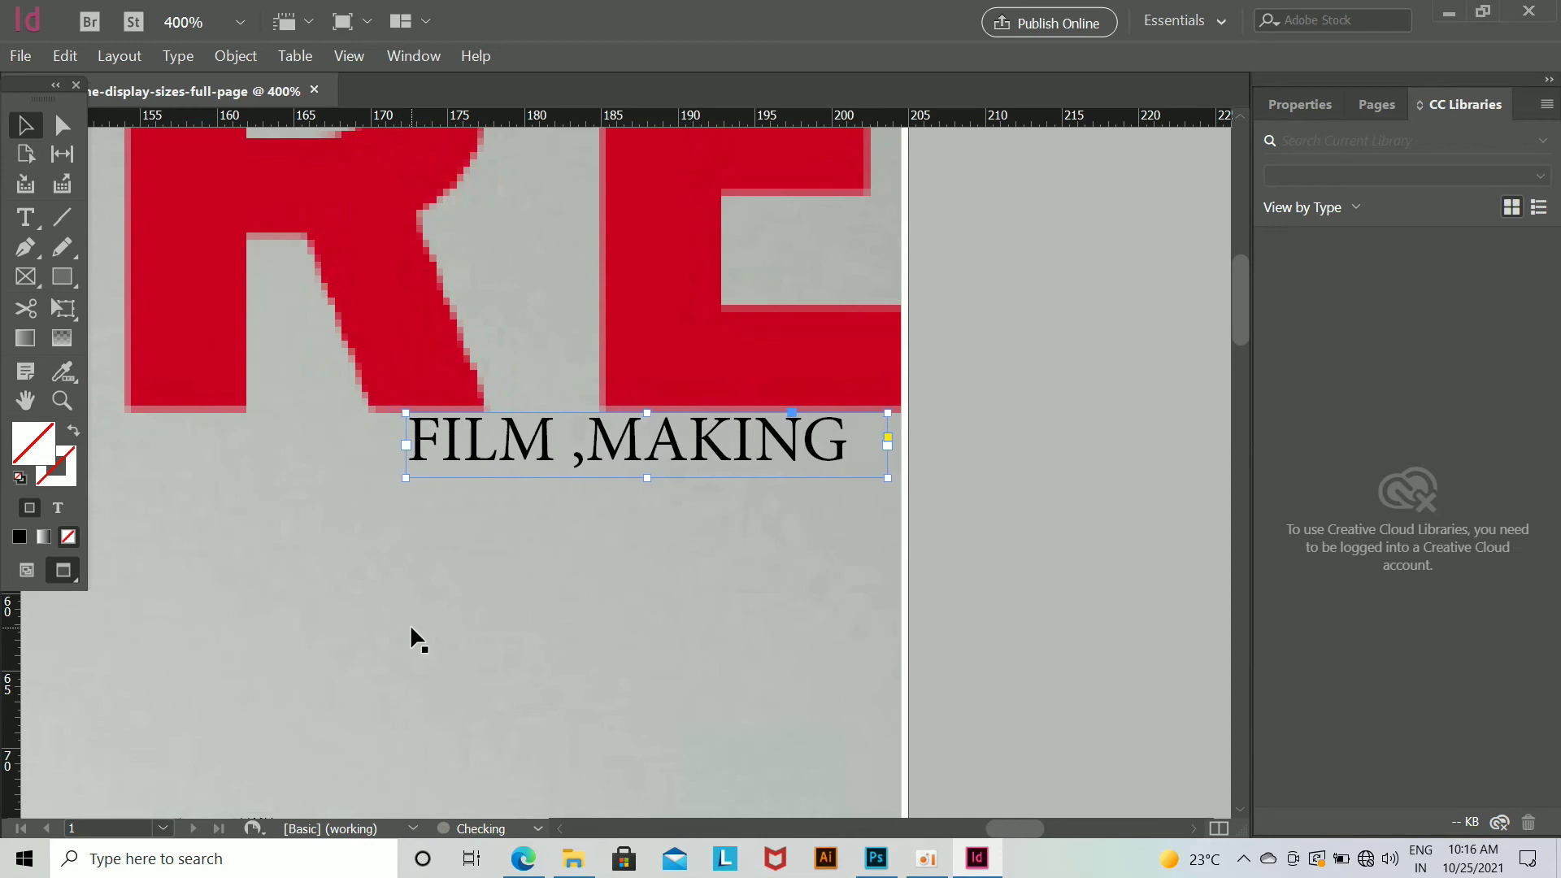
Step: Nudge the FILM ,MAKING line right until its last letter meets the cover's right edge, and deselect it
{"action": "key", "text": "shift+Right"}
{"action": "key", "text": "Left"}
{"action": "key", "text": "Left"}
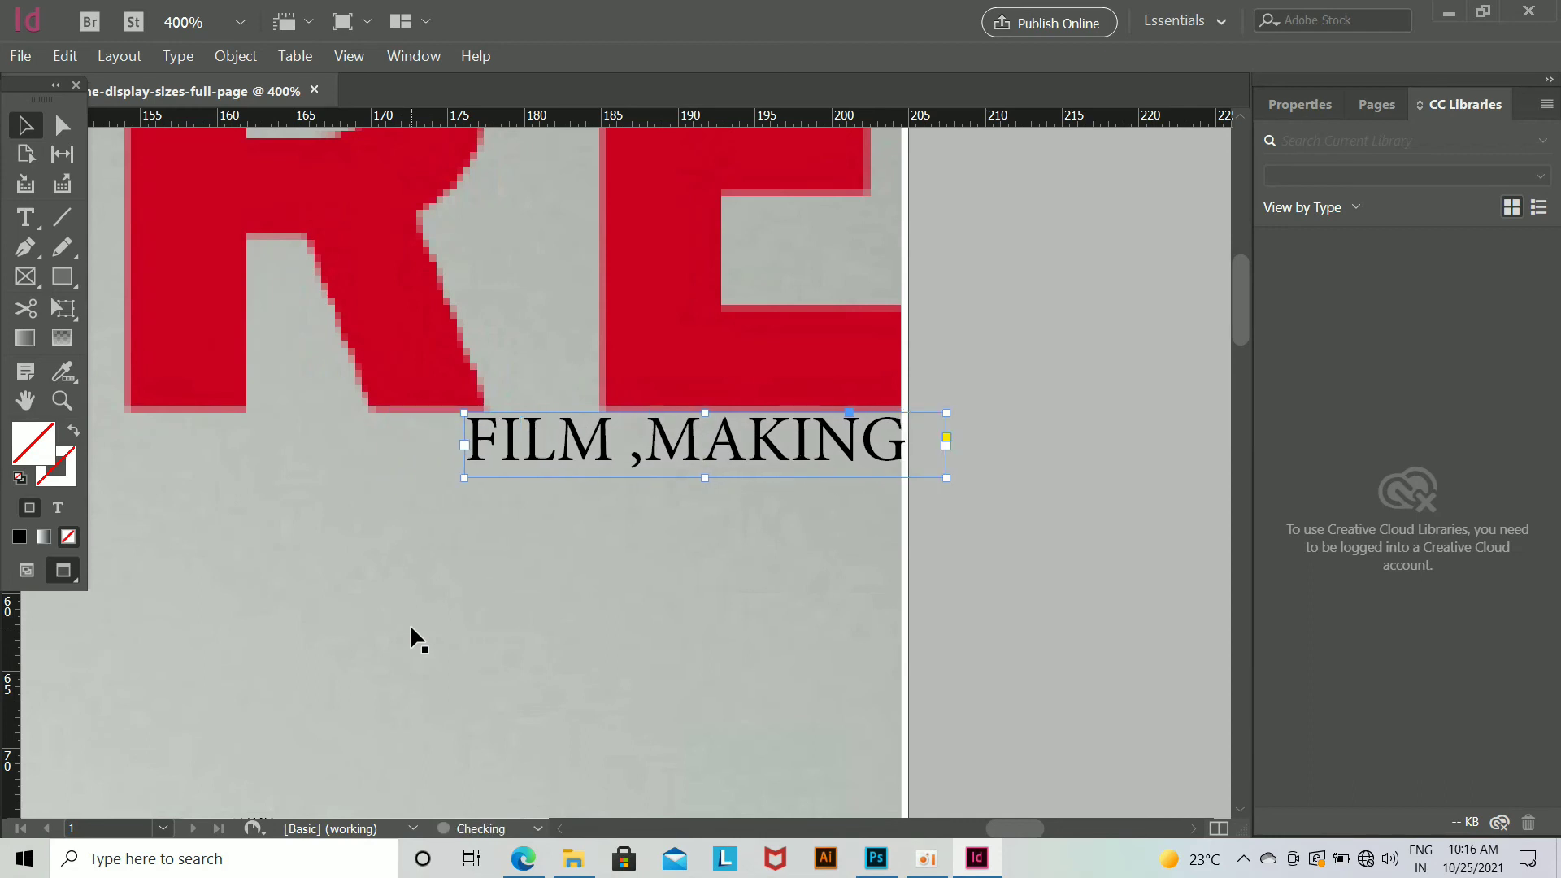
{"action": "key", "text": "ctrl+minus"}
{"action": "key", "text": "ctrl+minus"}
{"action": "key", "text": "ctrl+minus"}
{"action": "key", "text": "ctrl+minus"}
{"action": "key", "text": "ctrl+minus"}
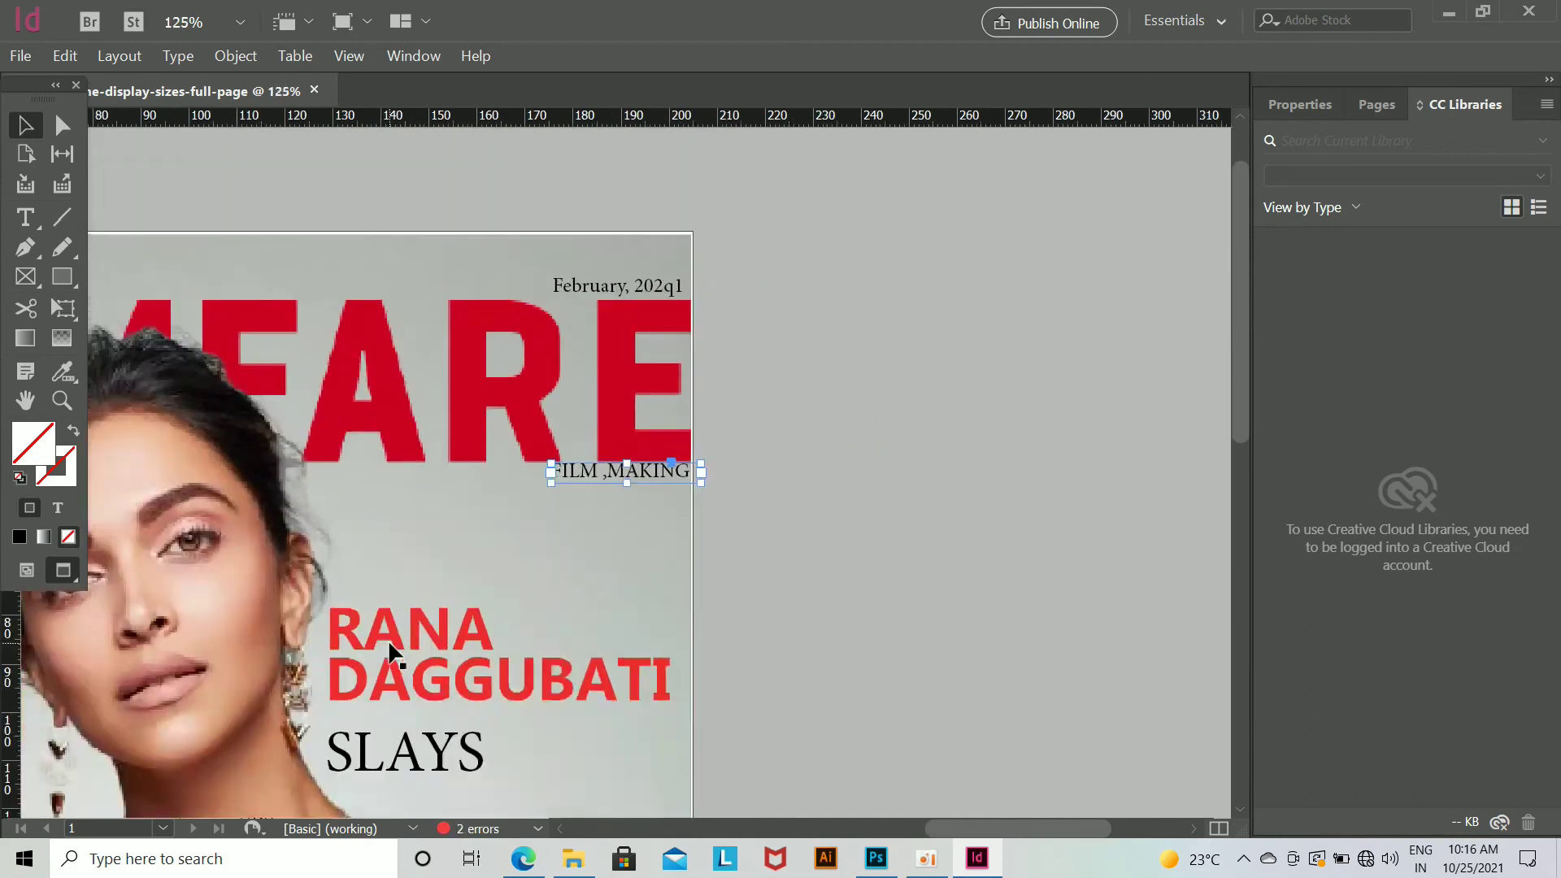
{"action": "left_click", "coordinate": [974, 442]}
{"action": "key", "text": "ctrl+minus"}
{"action": "key", "text": "ctrl+minus"}
{"action": "key", "text": "ctrl+equal"}
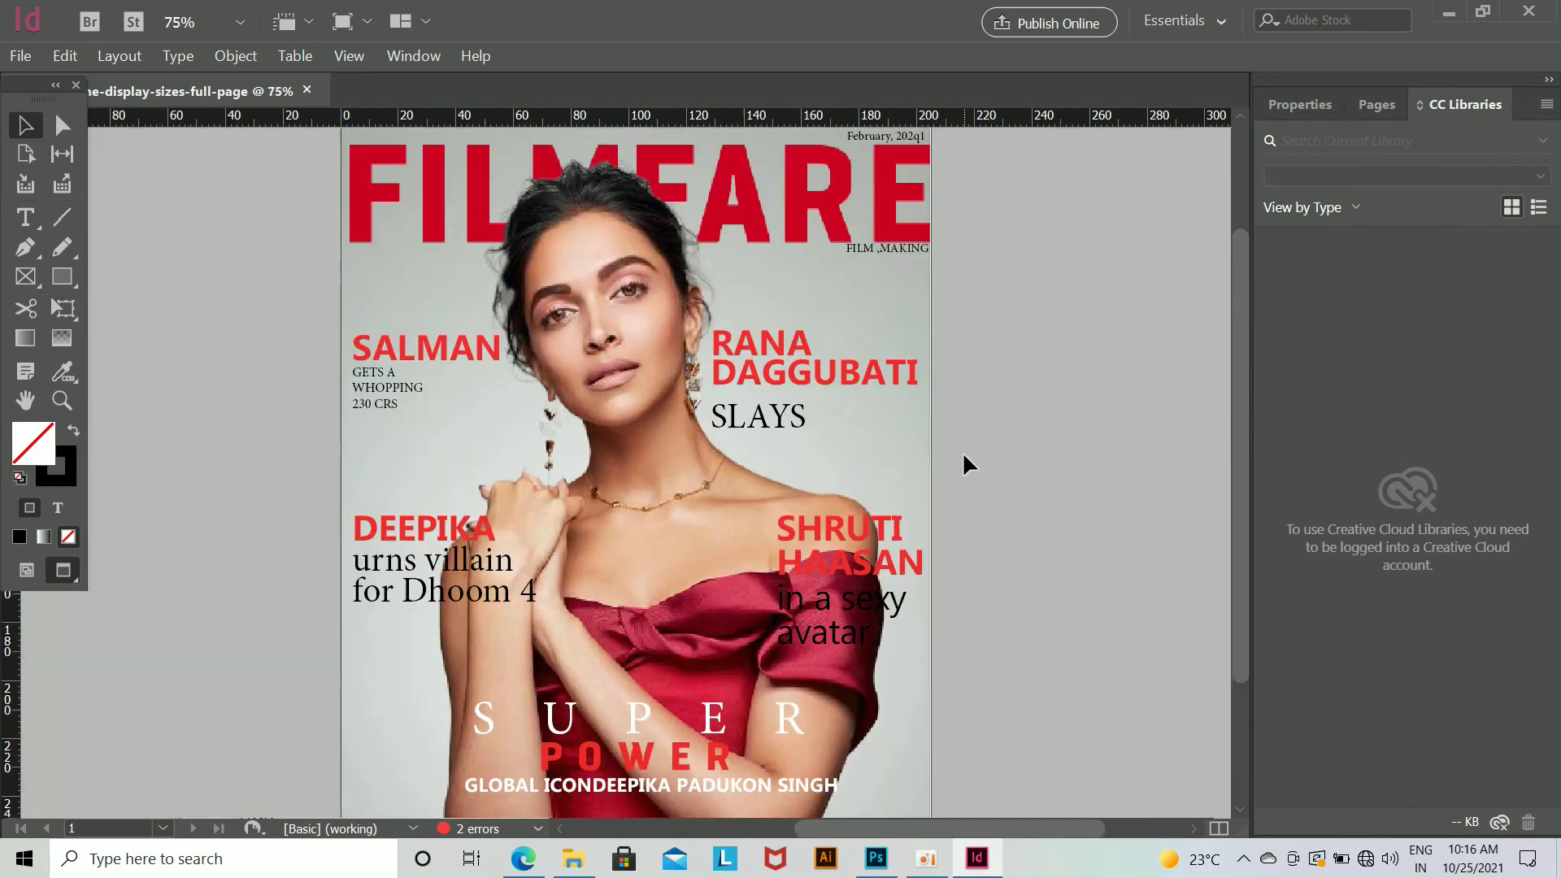
{"action": "left_click", "coordinate": [891, 249]}
{"action": "left_click", "coordinate": [1022, 283]}
{"action": "key", "text": "ctrl+minus"}
{"action": "key", "text": "ctrl+equal"}
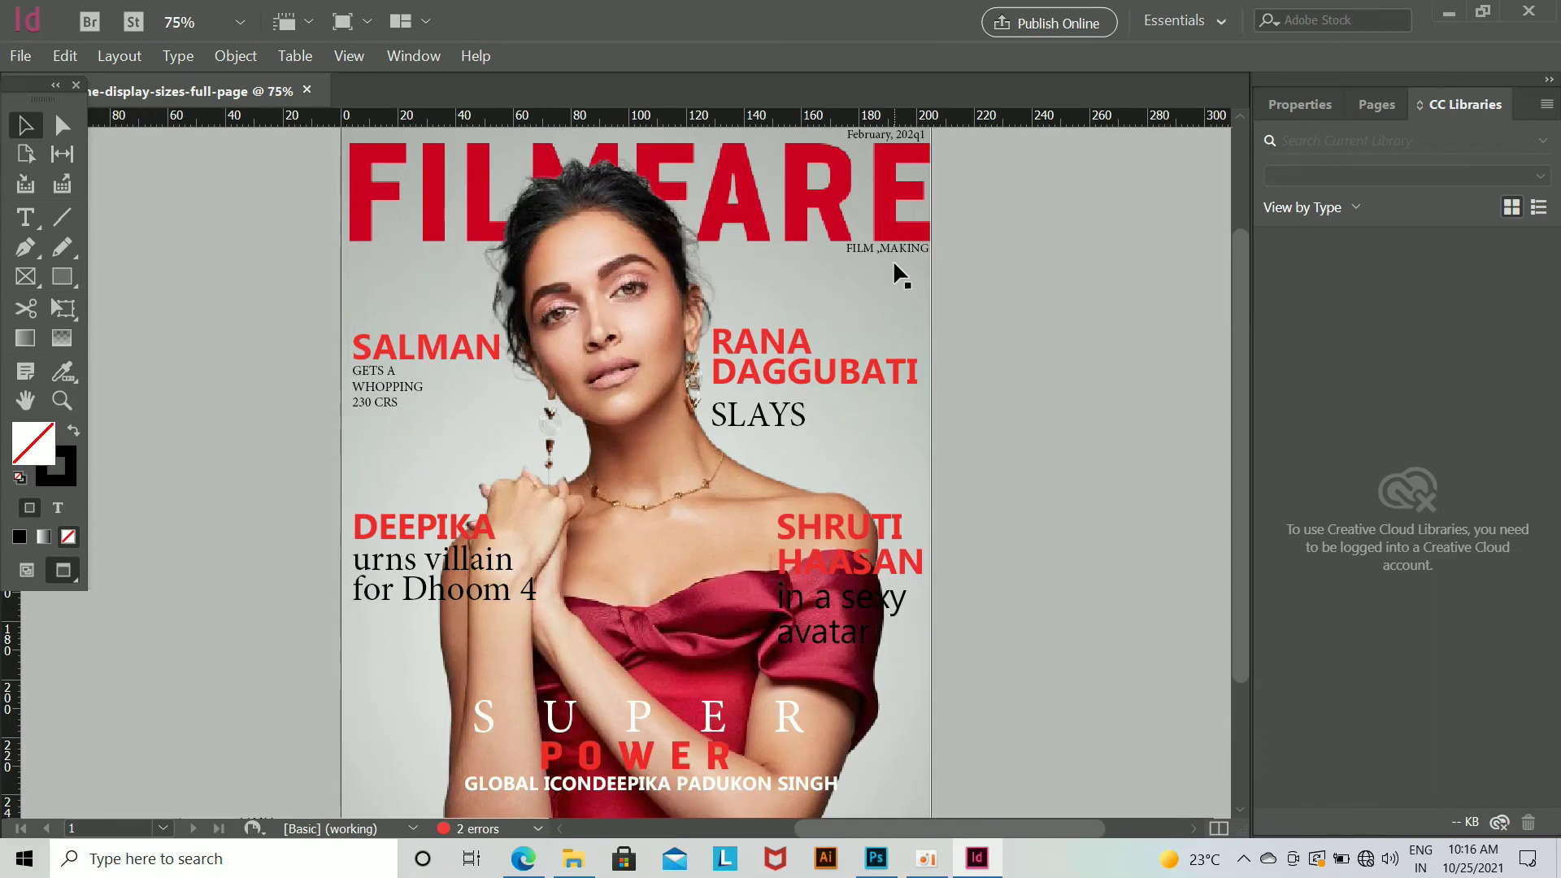
Step: Duplicate the February date frame above the F of the masthead and place another copy just below that letter
{"action": "scroll", "coordinate": [892, 260], "scroll_direction": "up", "scroll_amount": 1}
{"action": "scroll", "coordinate": [892, 261], "scroll_direction": "left", "scroll_amount": 3}
{"action": "left_click_drag", "start_coordinate": [1002, 172], "coordinate": [520, 173]}
{"action": "key", "text": "ctrl+z"}
{"action": "left_click_drag", "start_coordinate": [995, 179], "coordinate": [504, 305]}
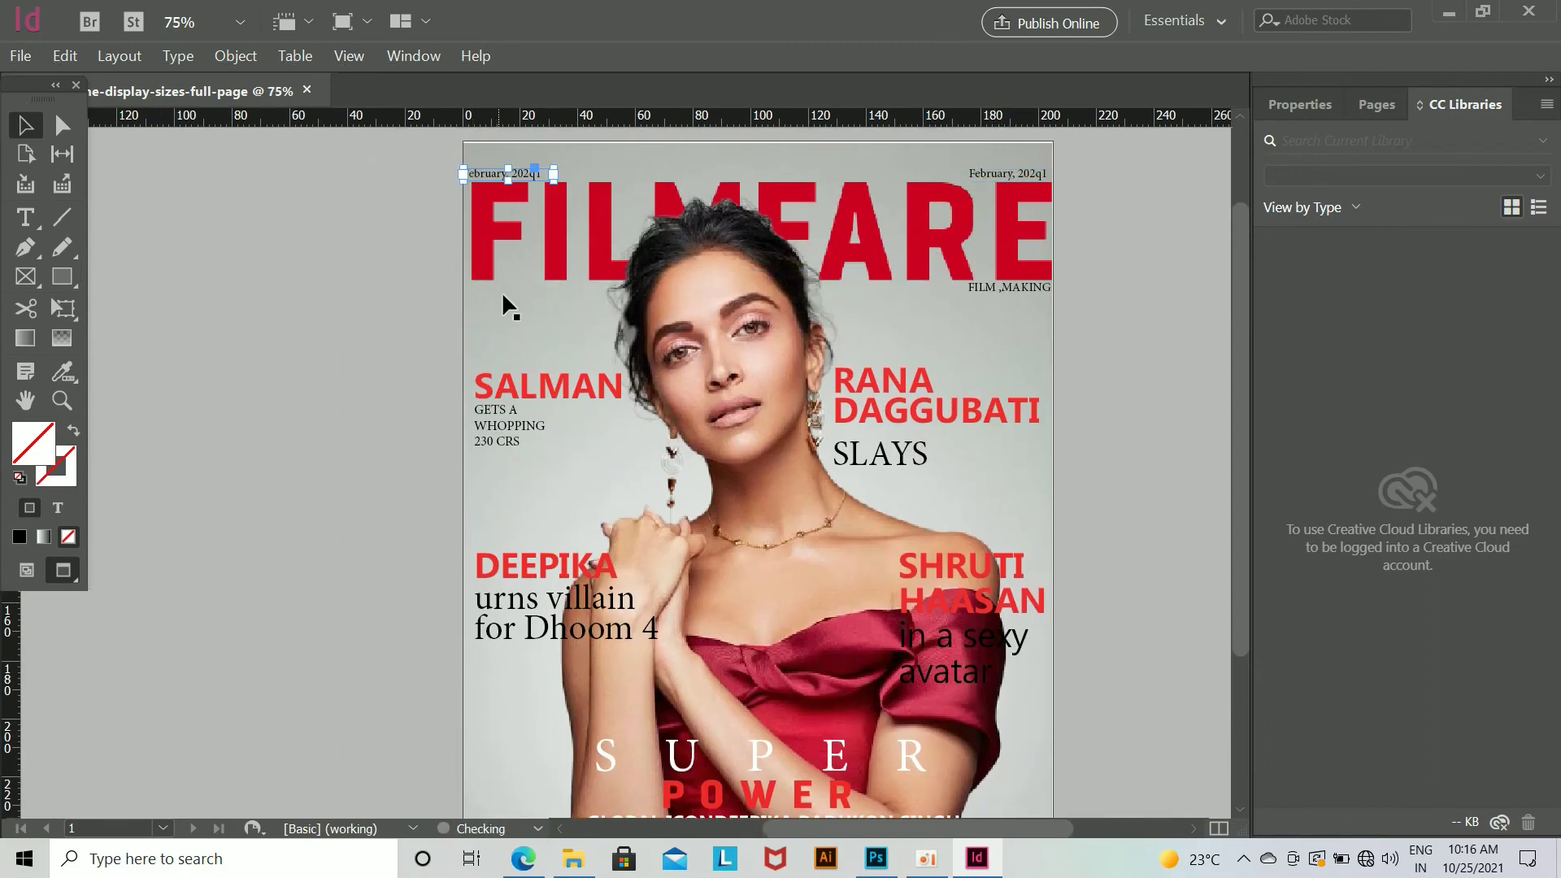
{"action": "left_click_drag", "start_coordinate": [517, 180], "coordinate": [520, 294]}
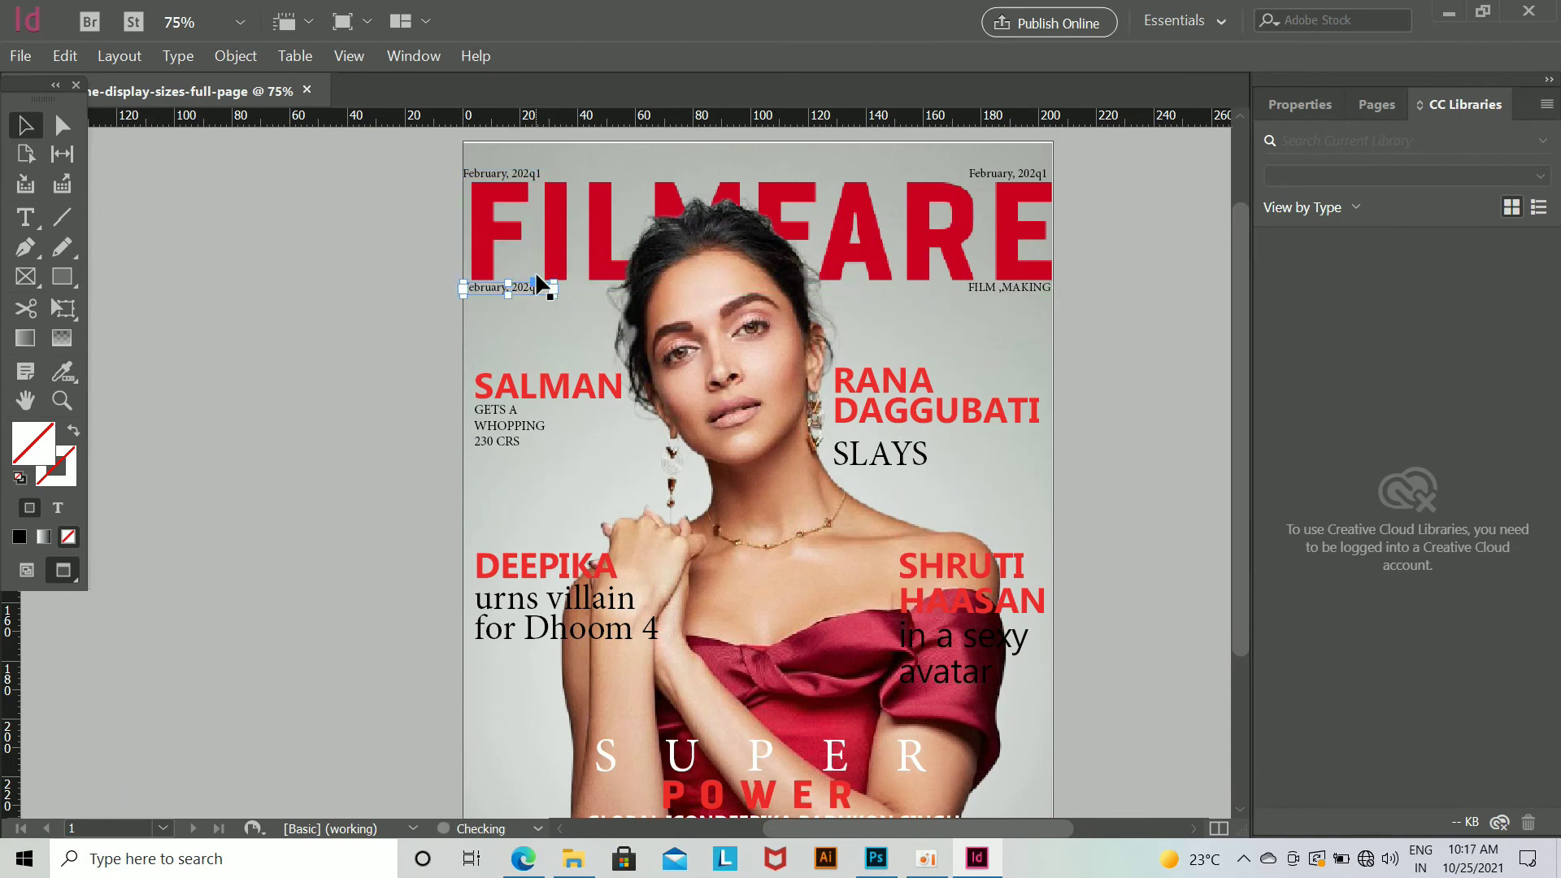
{"action": "key", "text": "ctrl+equal"}
{"action": "key", "text": "equal"}
{"action": "key", "text": "ctrl+equal"}
{"action": "key", "text": "ctrl+equal"}
{"action": "key", "text": "ctrl+equal"}
{"action": "left_click", "coordinate": [26, 213]}
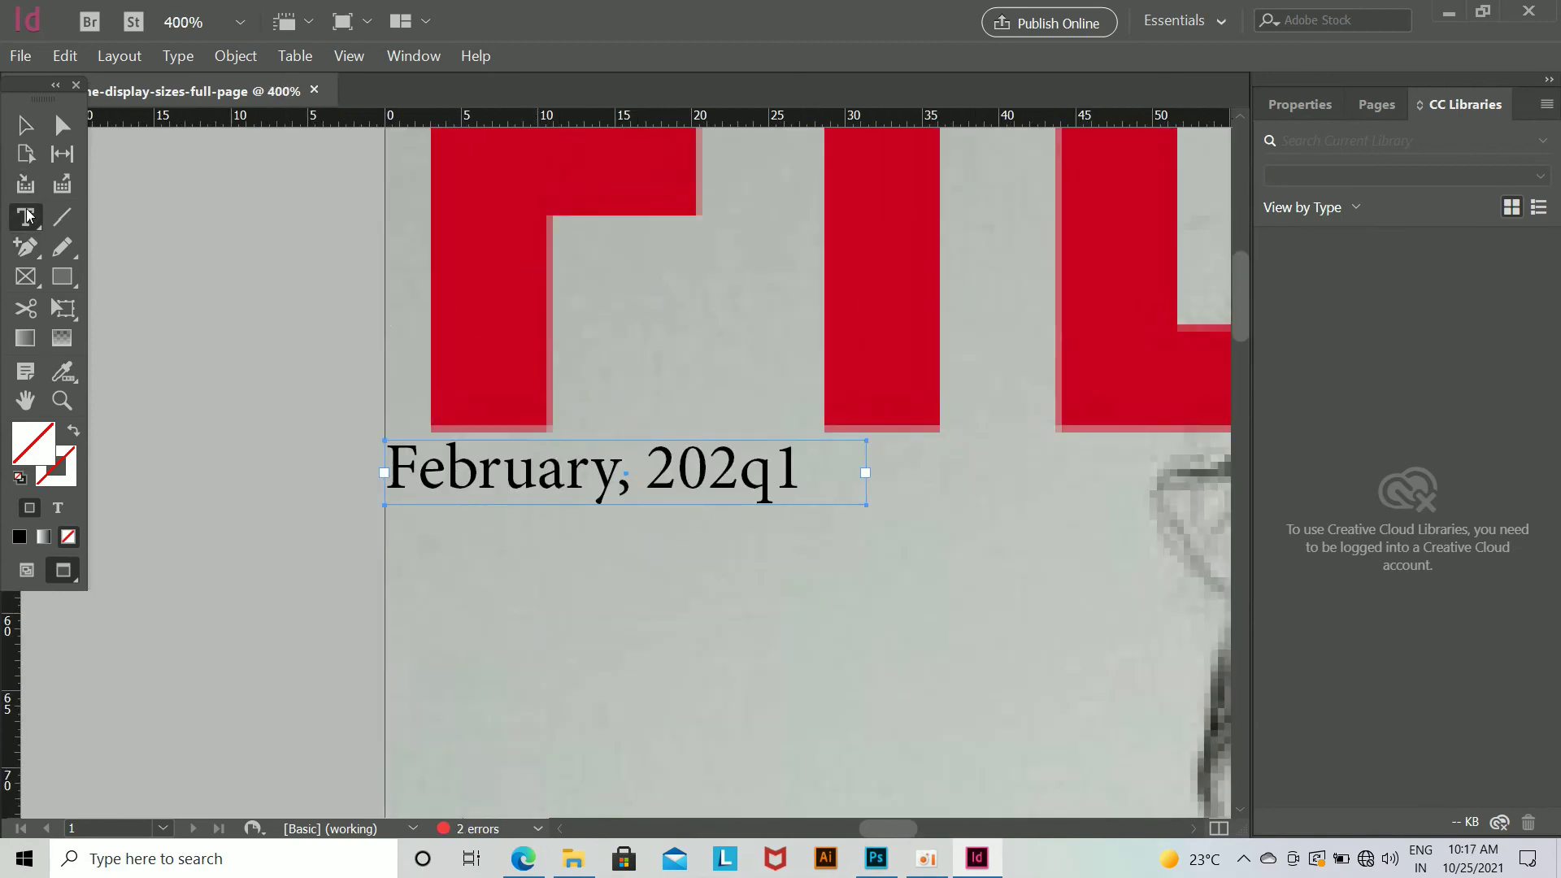
{"action": "left_click_drag", "start_coordinate": [391, 458], "coordinate": [837, 561]}
{"action": "key", "text": "BackSpace"}
{"action": "type", "text": "WWW"}
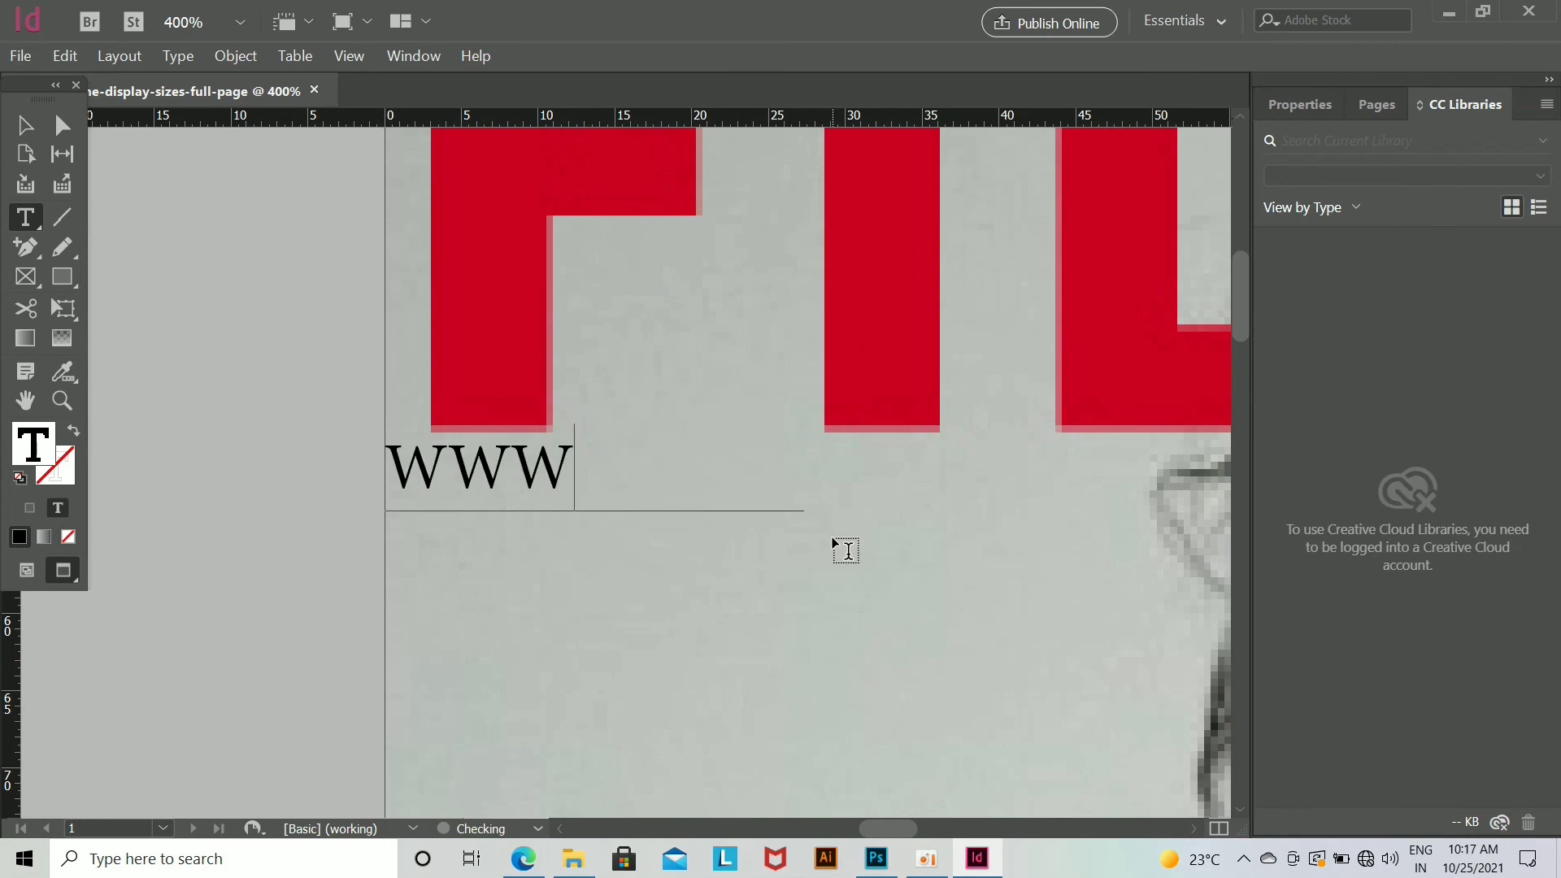
{"action": "type", "text": "="}
{"action": "key", "text": "BackSpace"}
{"action": "key", "text": "BackSpace"}
{"action": "key", "text": "BackSpace"}
{"action": "type", "text": "ww.film"}
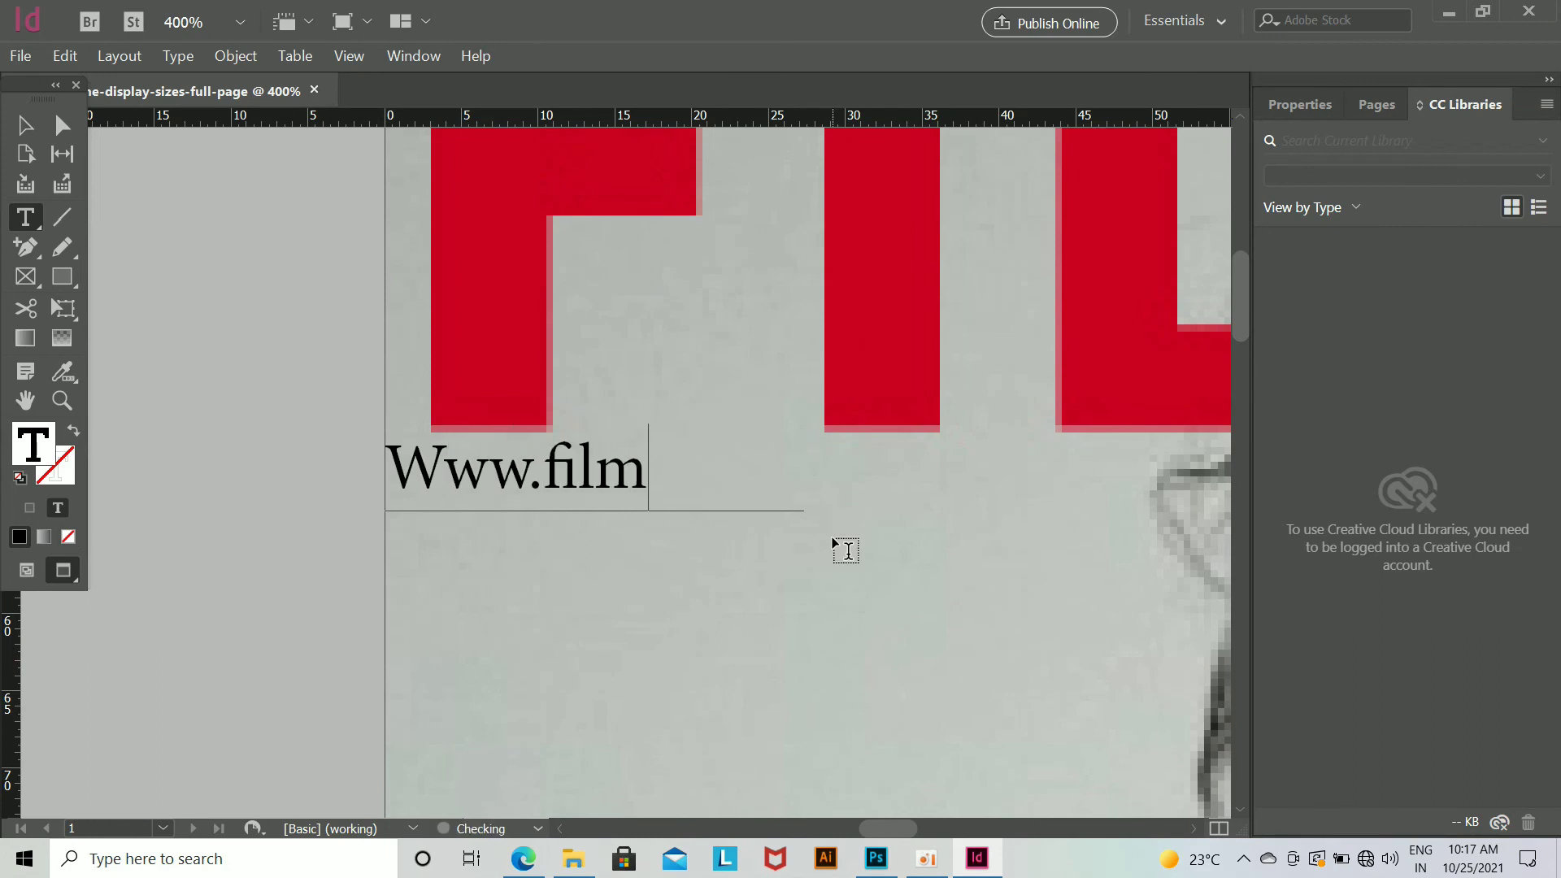
{"action": "type", "text": "fare.in"}
{"action": "key", "text": "ctrl+minus"}
{"action": "key", "text": "ctrl+minus"}
{"action": "key", "text": "ctrl+minus"}
{"action": "key", "text": "ctrl+minus"}
{"action": "key", "text": "ctrl+minus"}
{"action": "key", "text": "ctrl+minus"}
{"action": "key", "text": "ctrl+minus"}
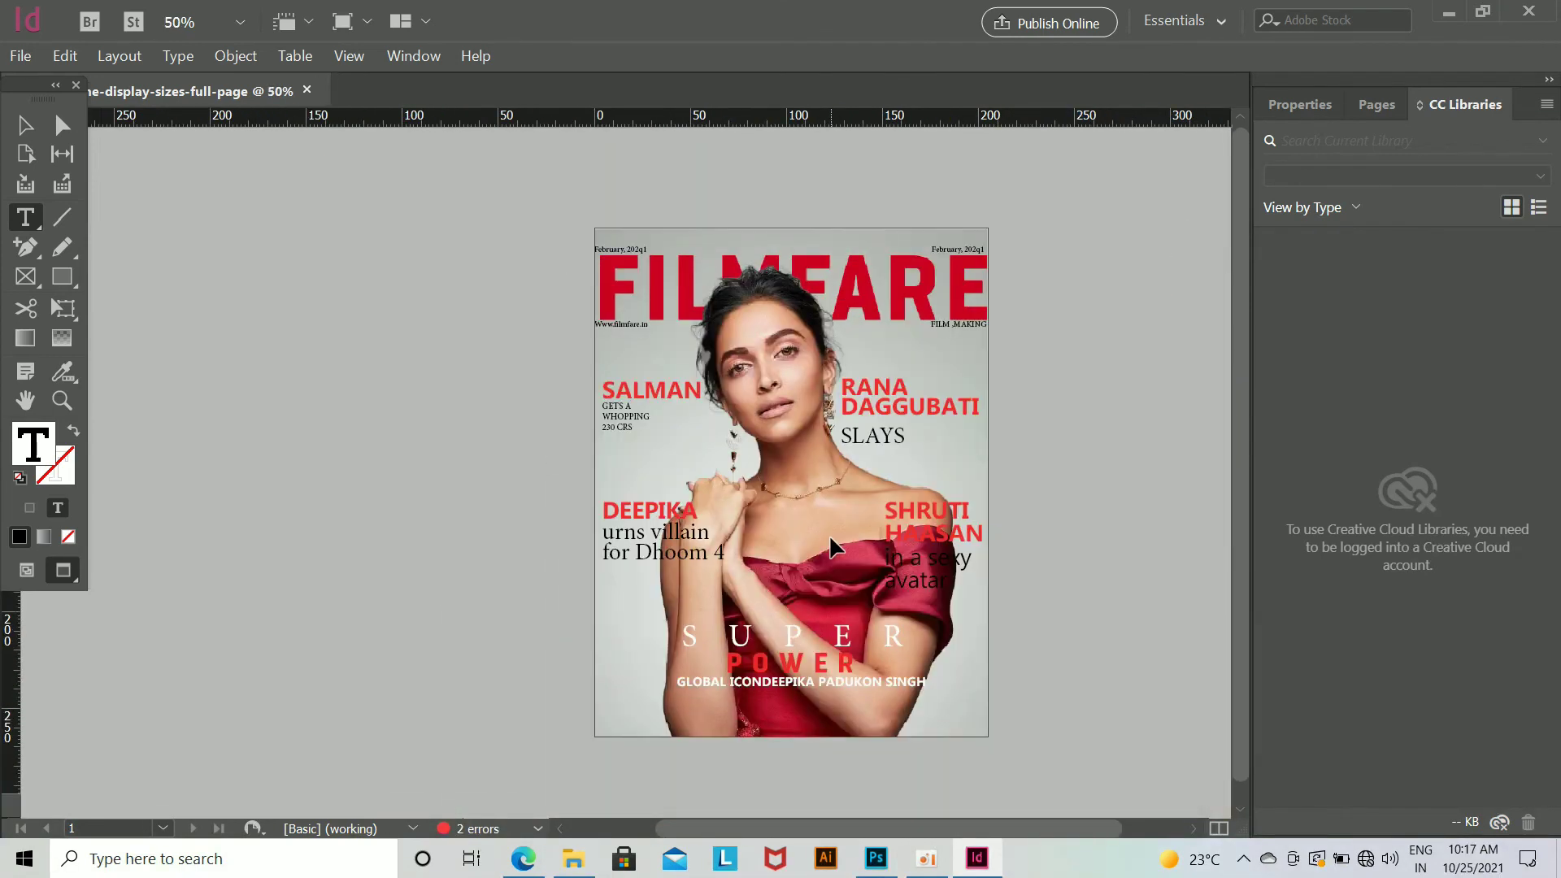
{"action": "key", "text": "ctrl+equal"}
{"action": "key", "text": "ctrl+equal"}
{"action": "key", "text": "ctrl+equal"}
{"action": "key", "text": "ctrl+equal"}
{"action": "key", "text": "ctrl+equal"}
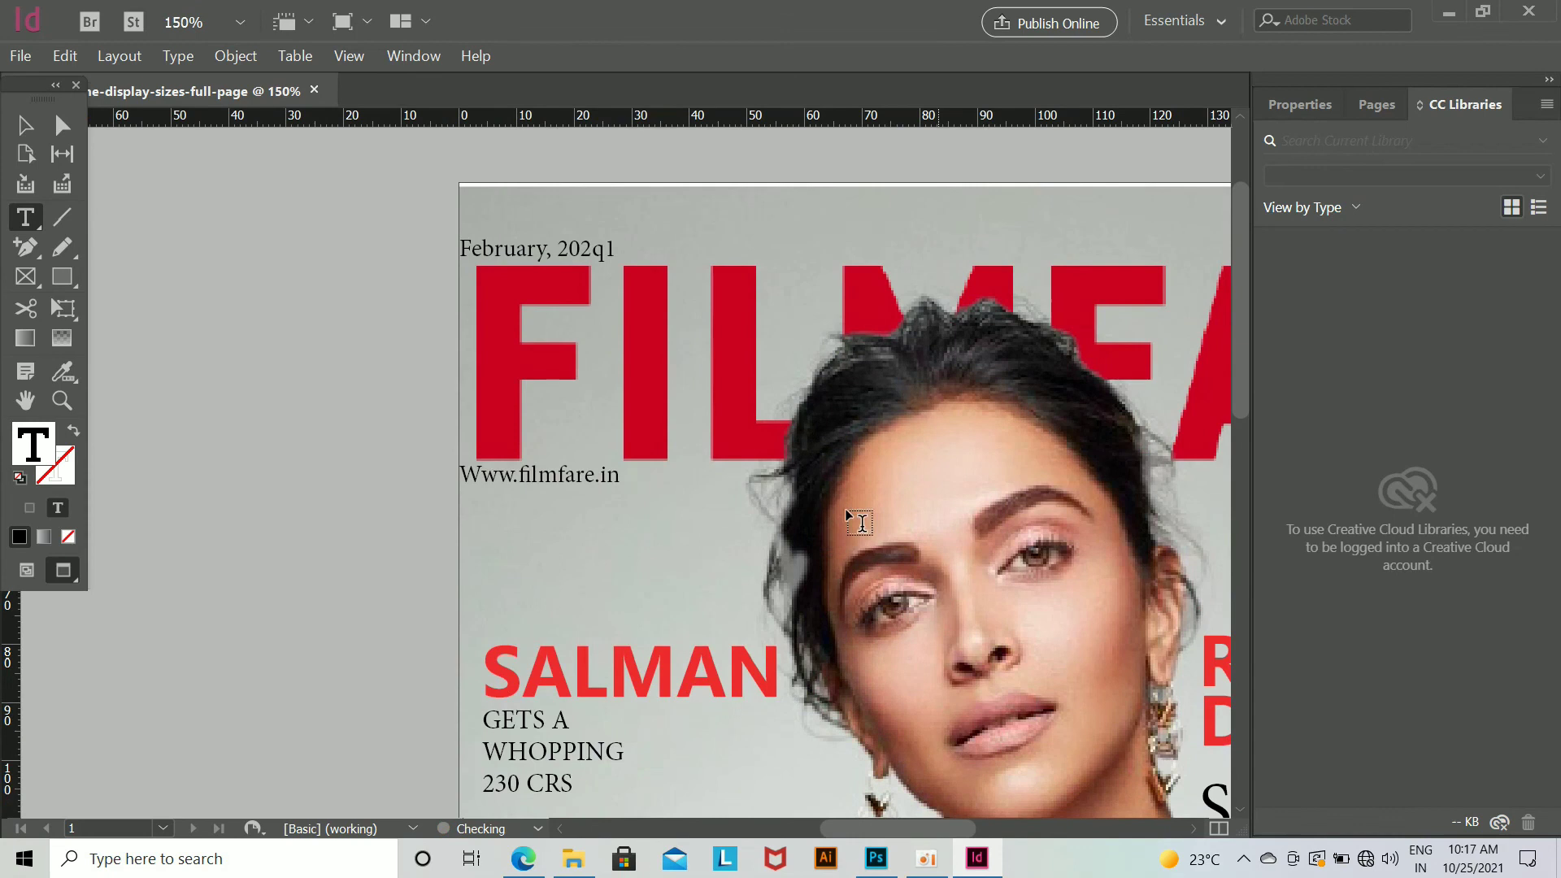
{"action": "left_click", "coordinate": [857, 424]}
{"action": "key", "text": "v"}
{"action": "left_click", "coordinate": [554, 480]}
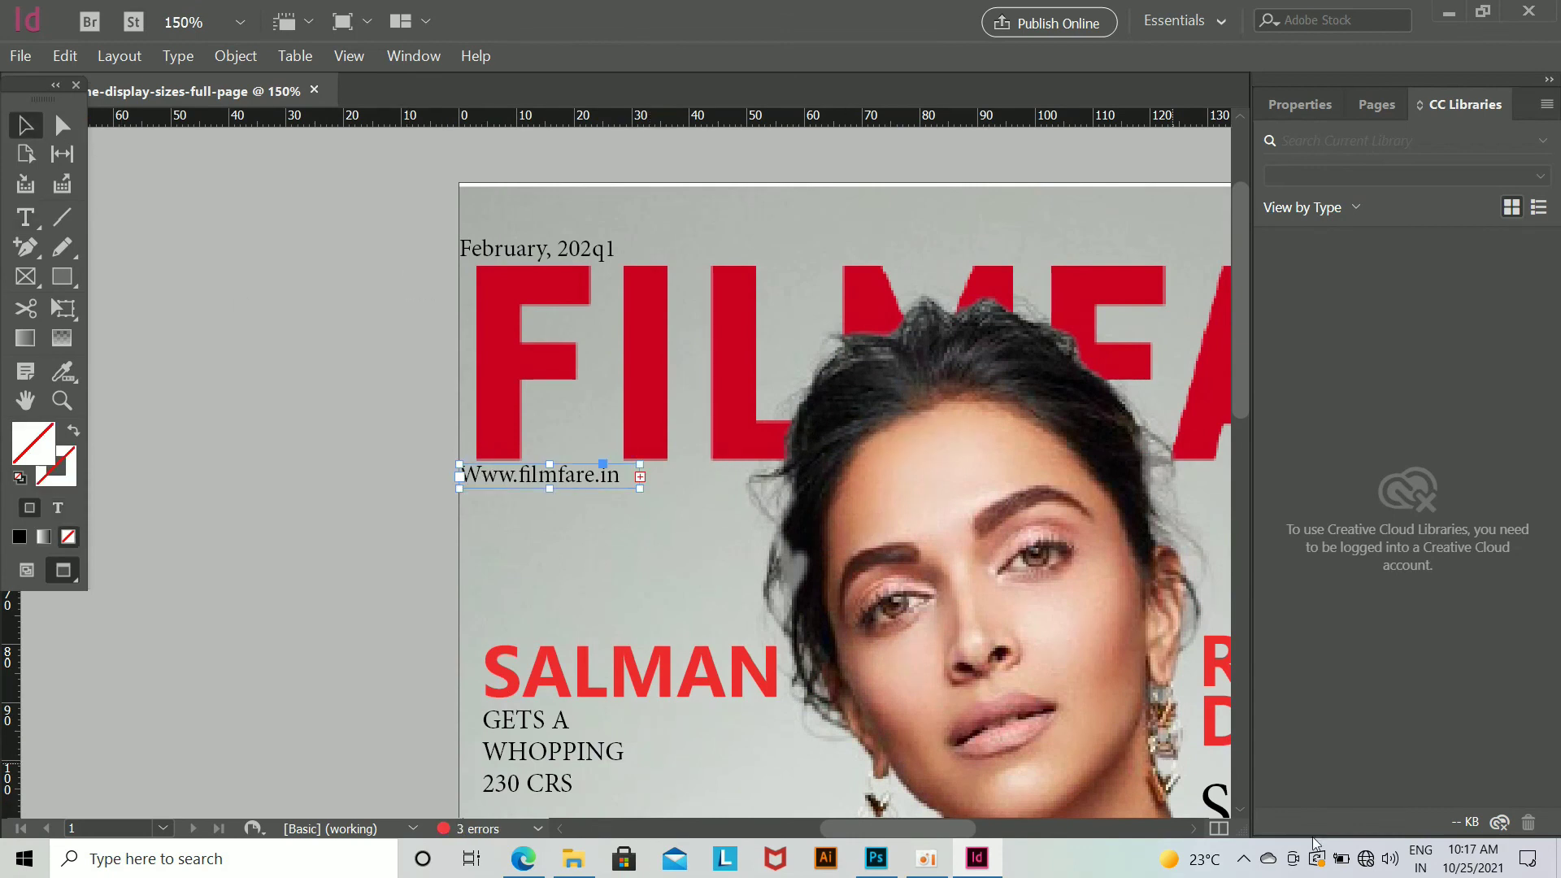
{"action": "key", "text": "Right"}
{"action": "key", "text": "Right"}
{"action": "key", "text": "Right"}
{"action": "key", "text": "Right"}
{"action": "key", "text": "Right"}
{"action": "key", "text": "Right"}
{"action": "key", "text": "Right"}
{"action": "key", "text": "Right"}
Step: Delete the duplicate February date above the F of the masthead
{"action": "left_click", "coordinate": [456, 367]}
{"action": "left_click", "coordinate": [515, 247]}
{"action": "key", "text": "Delete"}
Step: Nudge the remaining February date above the RE of the masthead slightly right, toward the cover's edge
{"action": "left_click_drag", "start_coordinate": [892, 489], "coordinate": [317, 467]}
{"action": "left_click", "coordinate": [992, 234]}
{"action": "key", "text": "Right"}
{"action": "key", "text": "Right"}
{"action": "key", "text": "Right"}
{"action": "key", "text": "Right"}
{"action": "left_click", "coordinate": [1041, 459]}
{"action": "key", "text": "ctrl+minus"}
{"action": "key", "text": "ctrl+minus"}
{"action": "key", "text": "ctrl+minus"}
{"action": "key", "text": "ctrl+minus"}
{"action": "key", "text": "ctrl+minus"}
{"action": "key", "text": "ctrl+minus"}
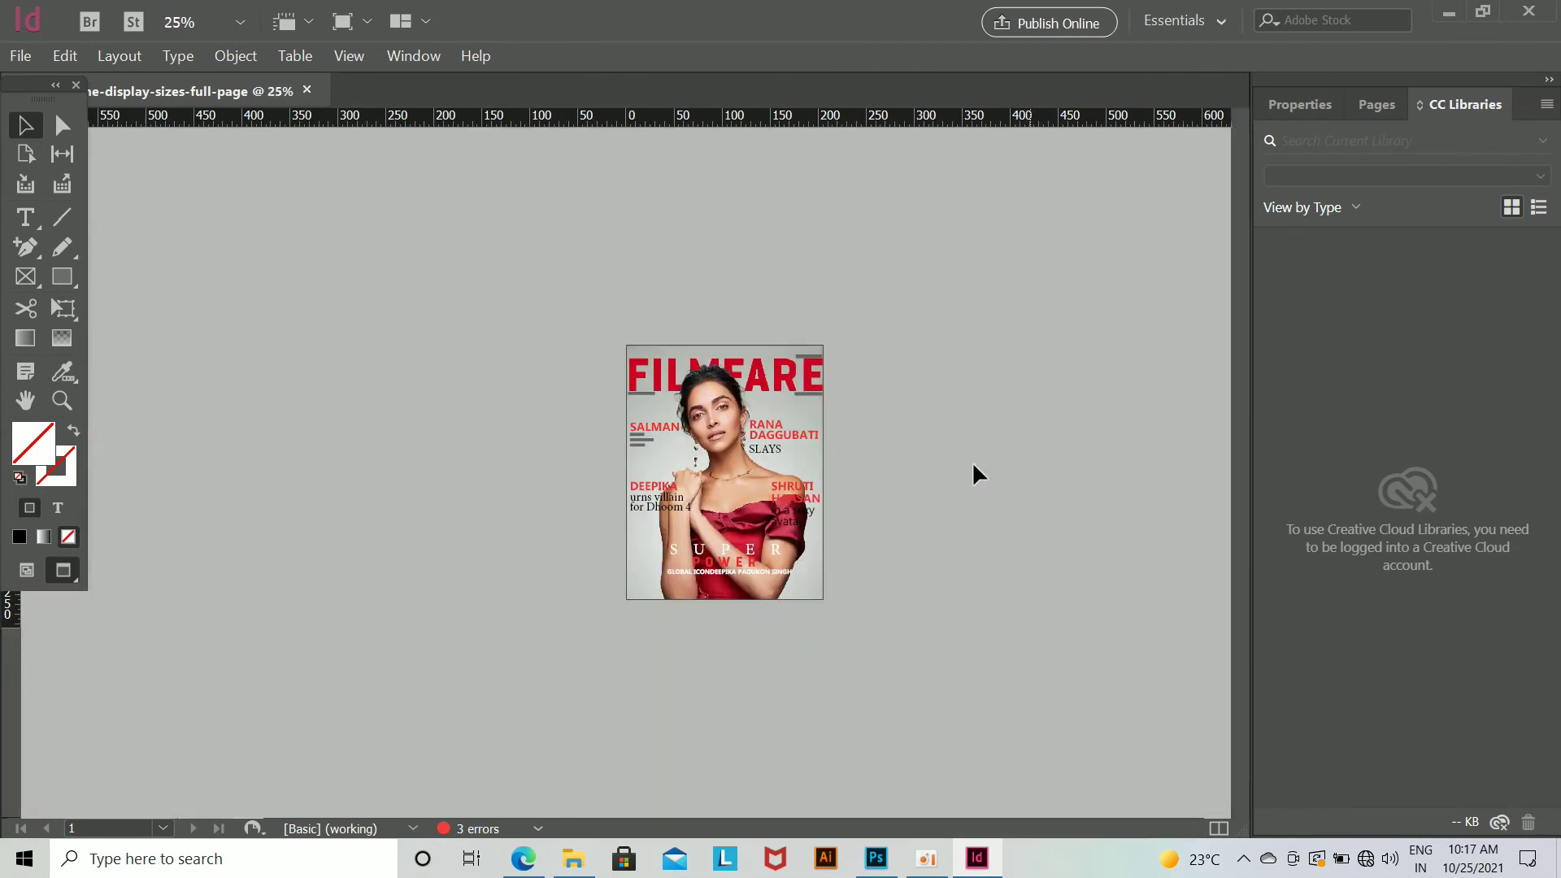
Step: Nudge the white GLOBAL ICON line below POWER slightly to the left
{"action": "left_click", "coordinate": [972, 464]}
{"action": "key", "text": "ctrl+equal"}
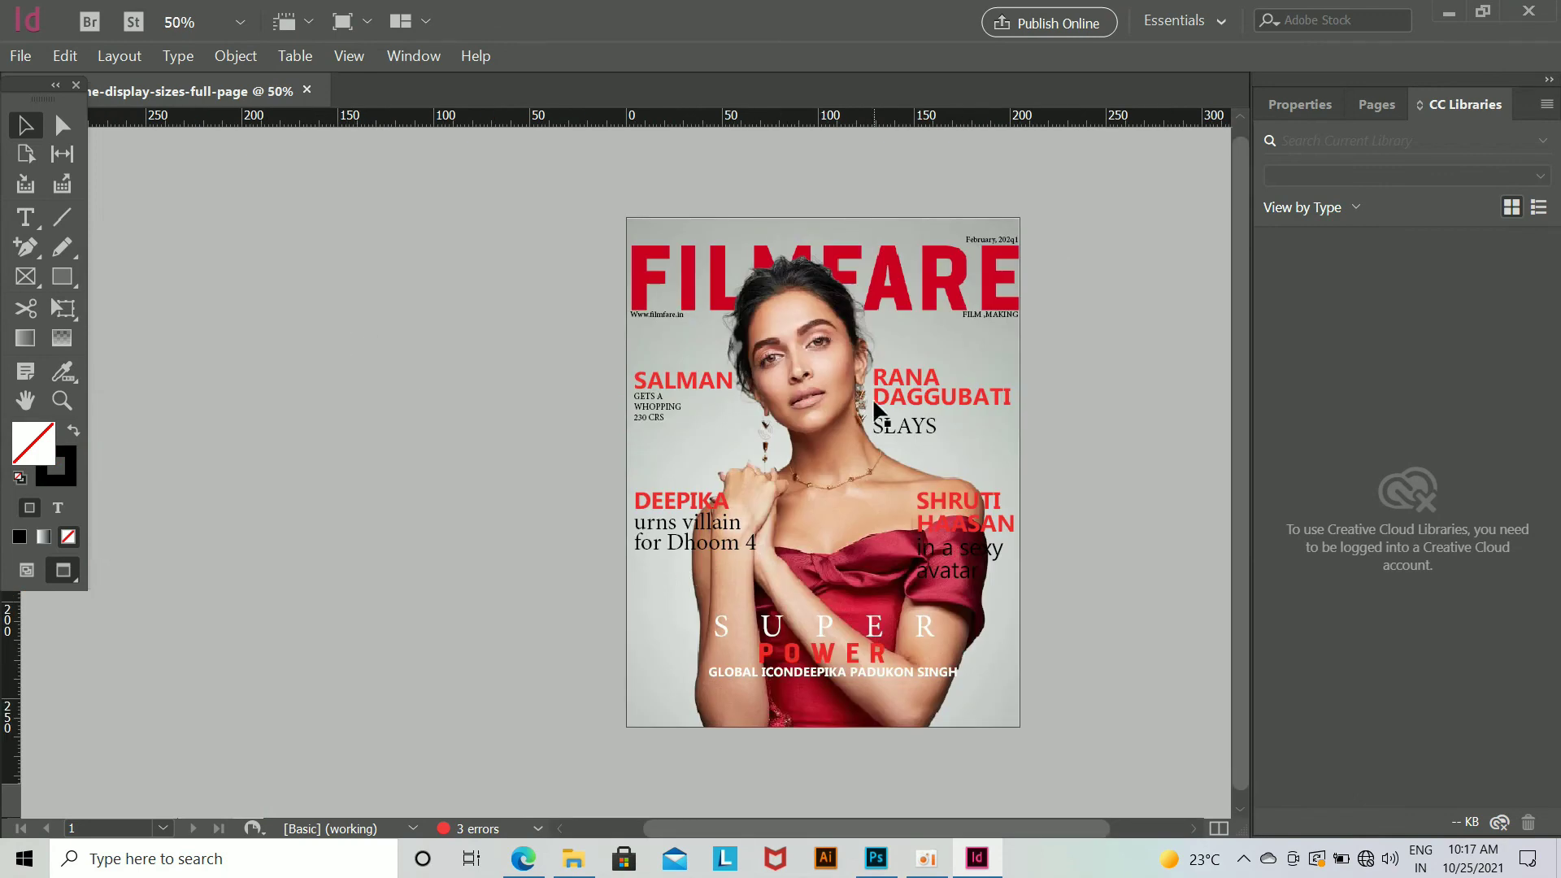
{"action": "key", "text": "ctrl+equal"}
{"action": "key", "text": "ctrl+equal"}
{"action": "left_click_drag", "start_coordinate": [904, 452], "coordinate": [528, 565]}
{"action": "key", "text": "ctrl+minus"}
{"action": "key", "text": "ctrl+minus"}
{"action": "key", "text": "ctrl+minus"}
{"action": "key", "text": "ctrl+equal"}
{"action": "left_click", "coordinate": [935, 672]}
{"action": "key", "text": "Left"}
{"action": "key", "text": "Left"}
{"action": "key", "text": "Left"}
{"action": "key", "text": "Left"}
{"action": "key", "text": "Left"}
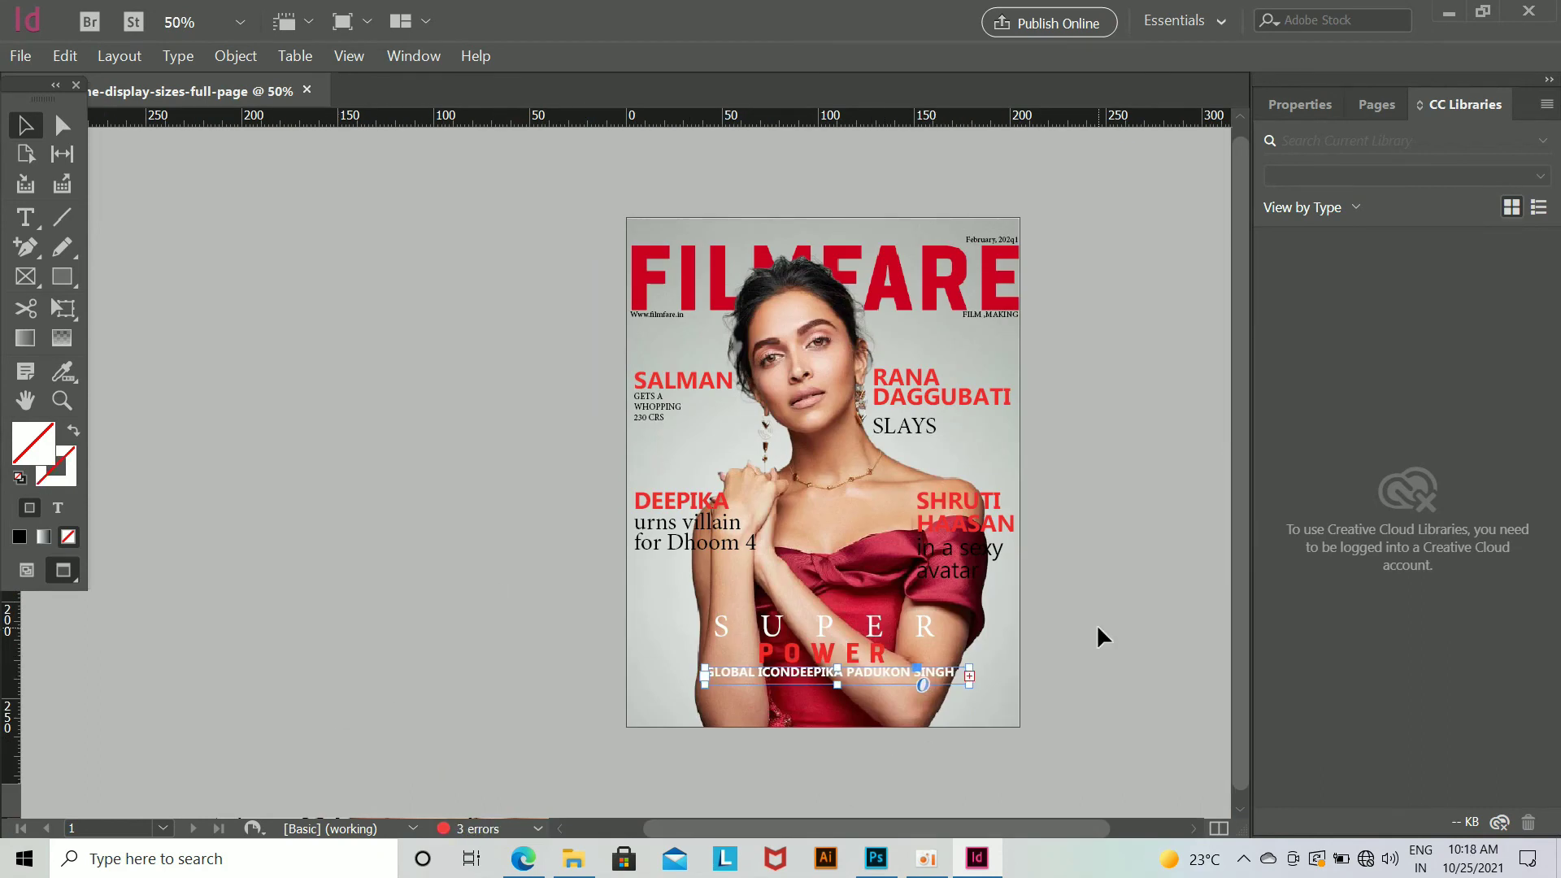
{"action": "left_click", "coordinate": [1077, 639]}
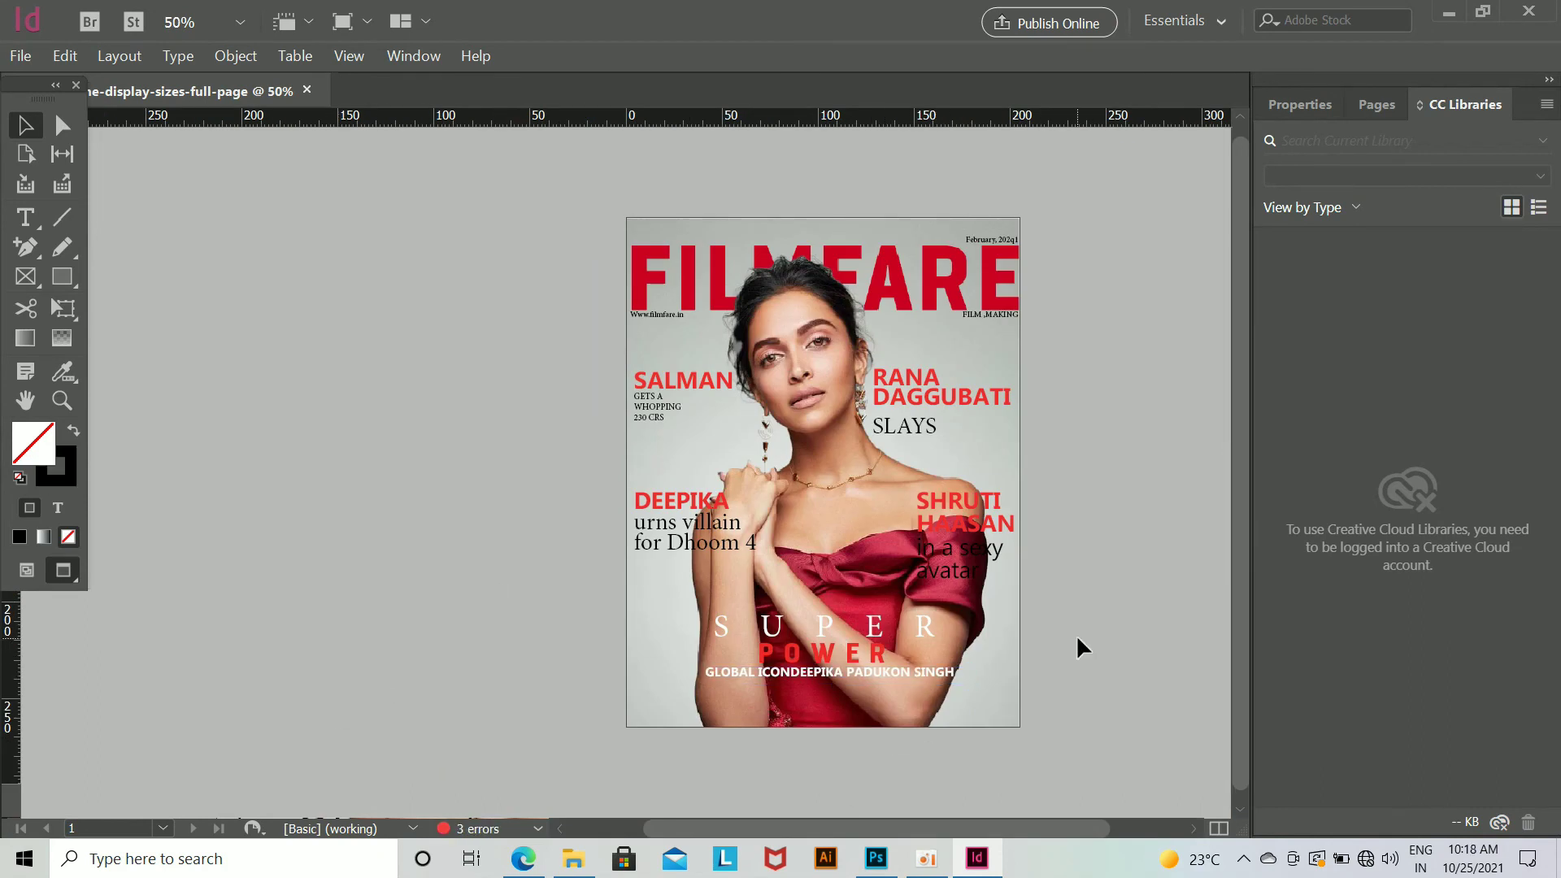
{"action": "left_click", "coordinate": [939, 681]}
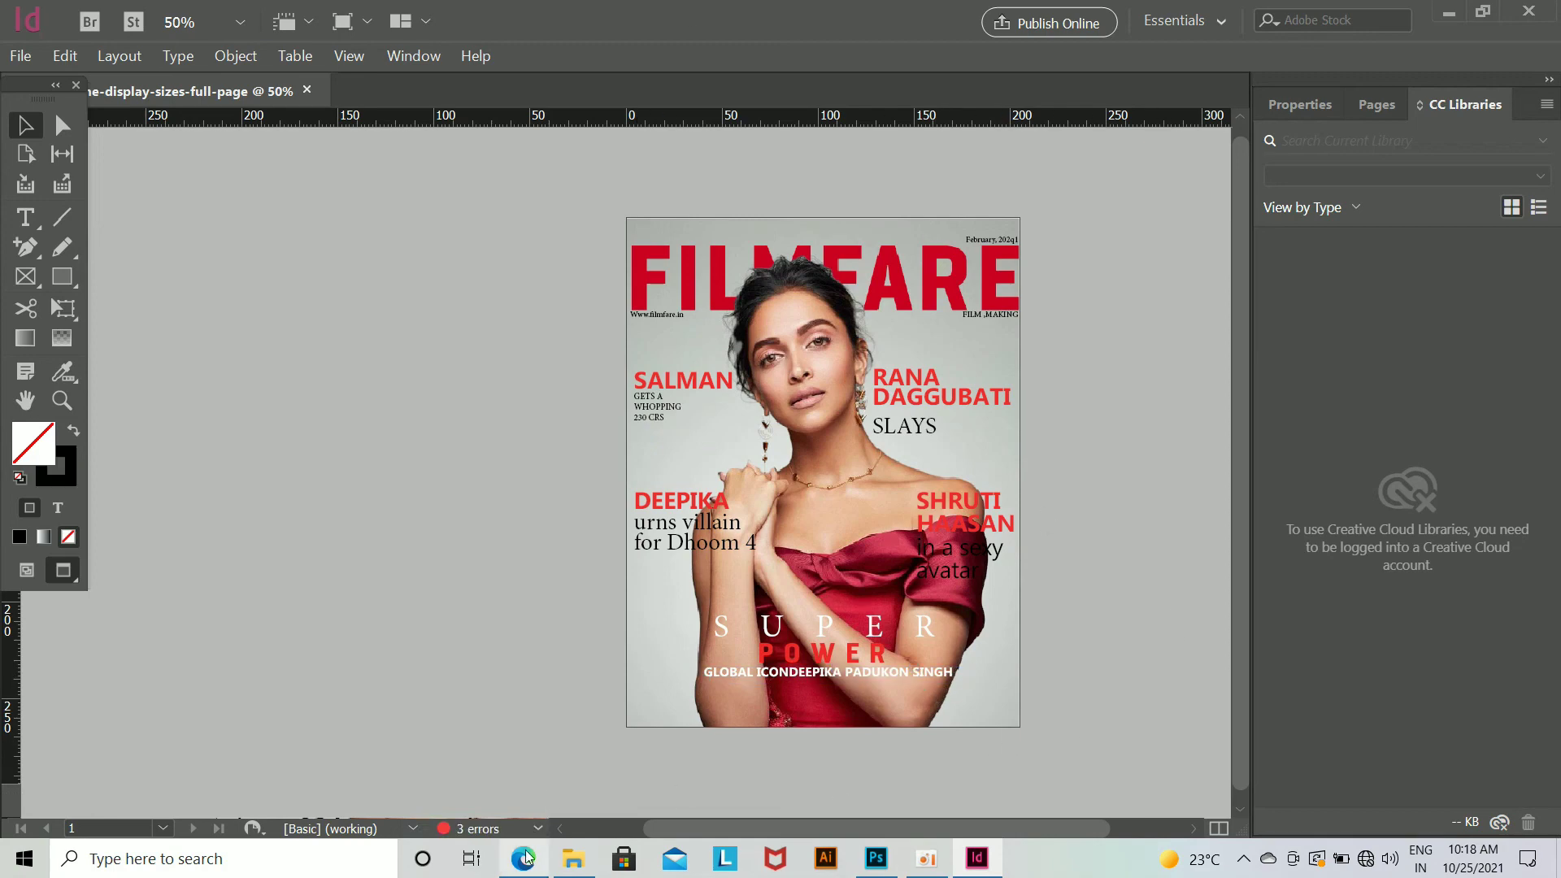
Step: Switch to the Edge browser and run an image search for "barcode png"
{"action": "left_click", "coordinate": [524, 858]}
{"action": "left_click", "coordinate": [543, 16]}
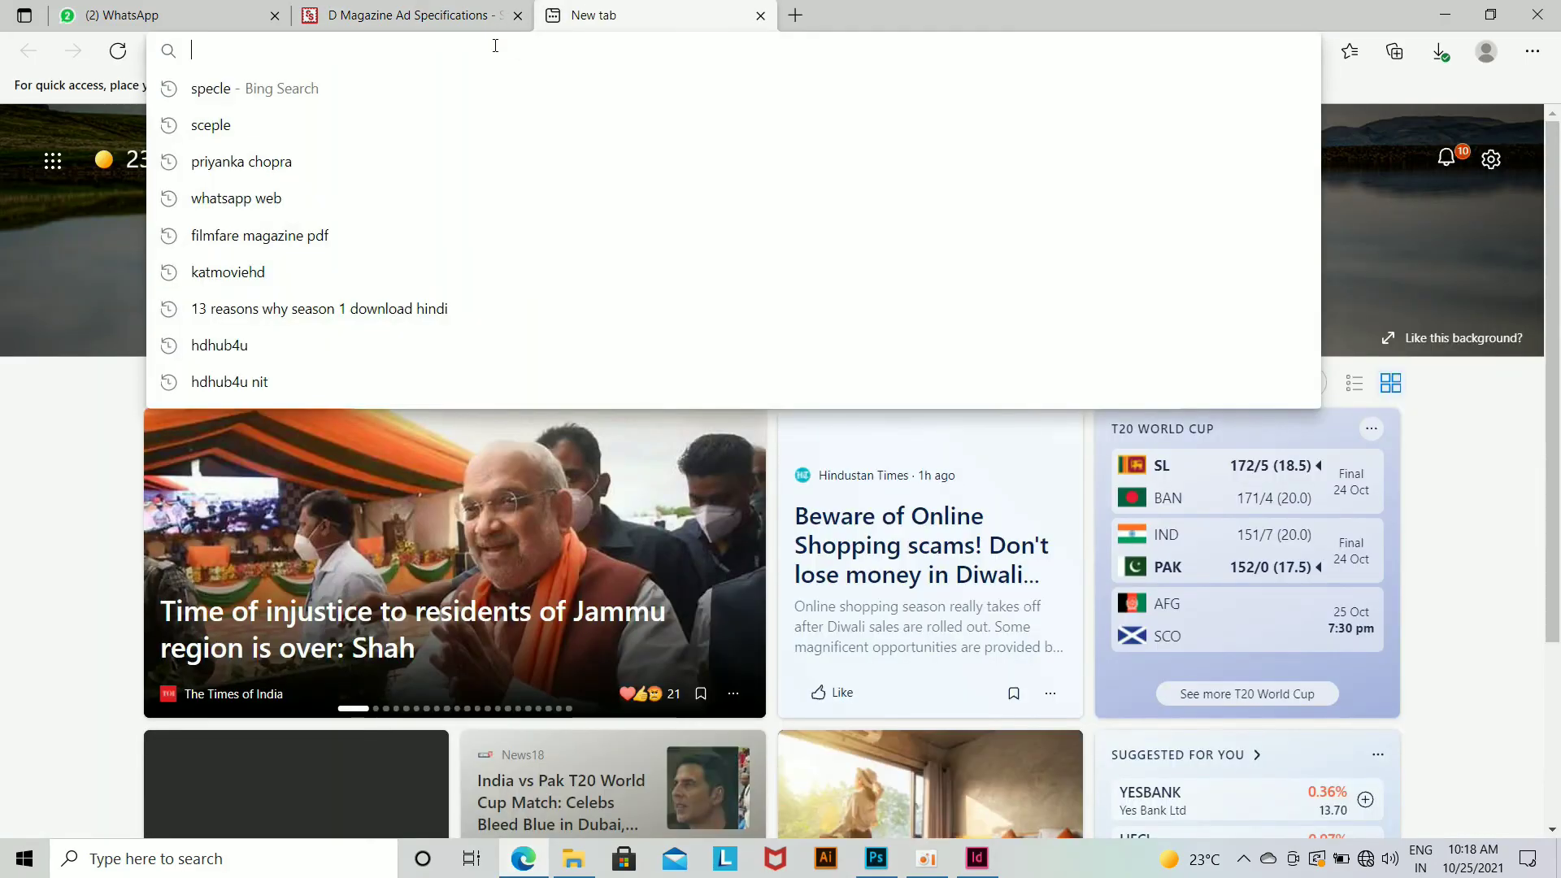
{"action": "type", "text": "barcode png"}
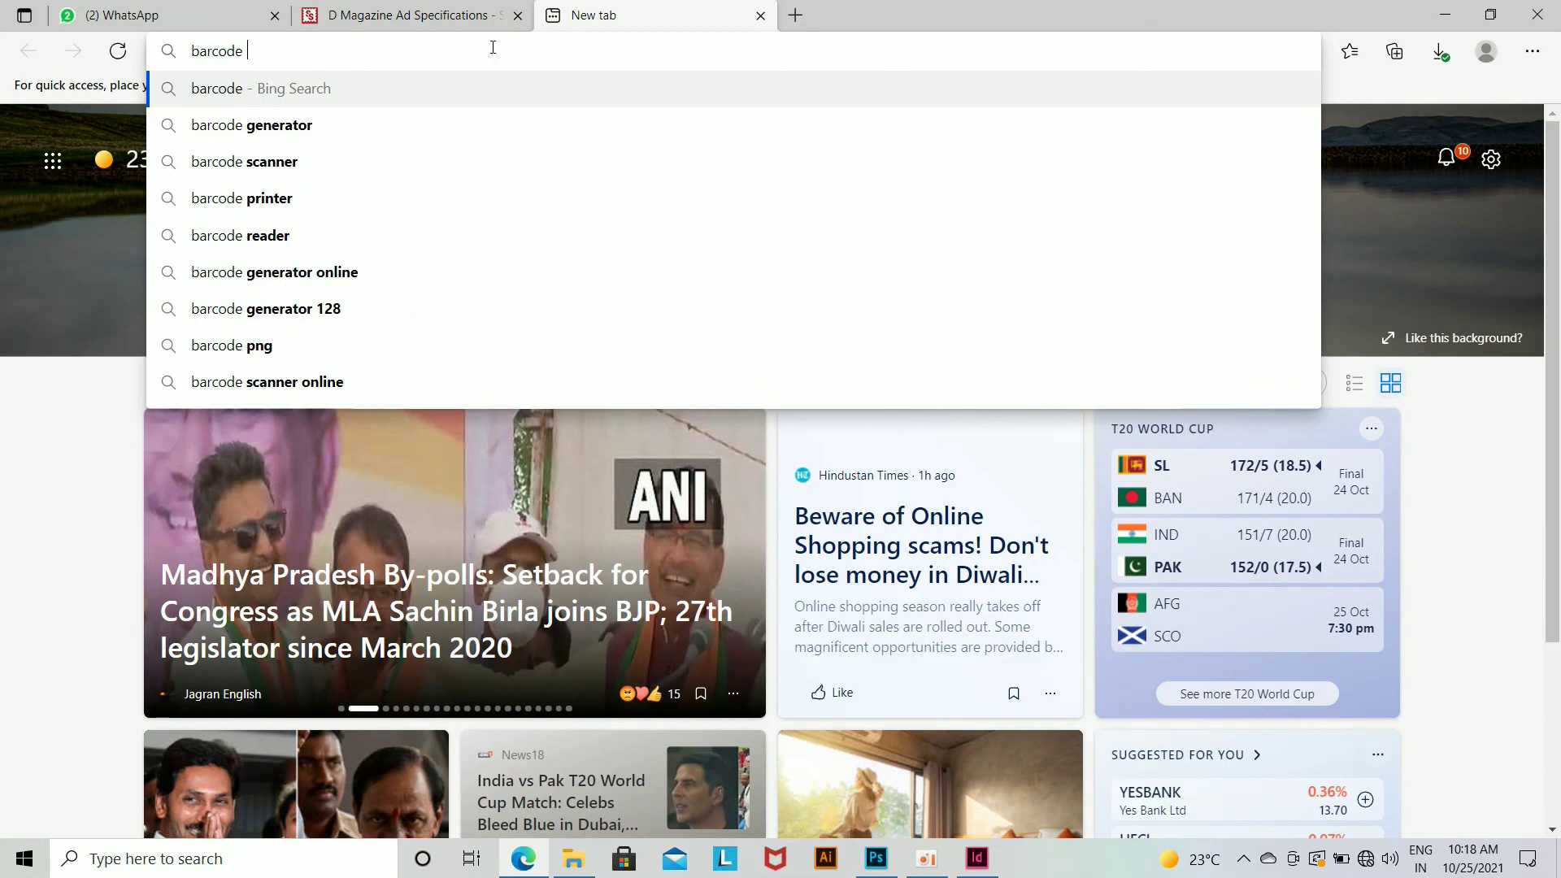
{"action": "key", "text": "Return"}
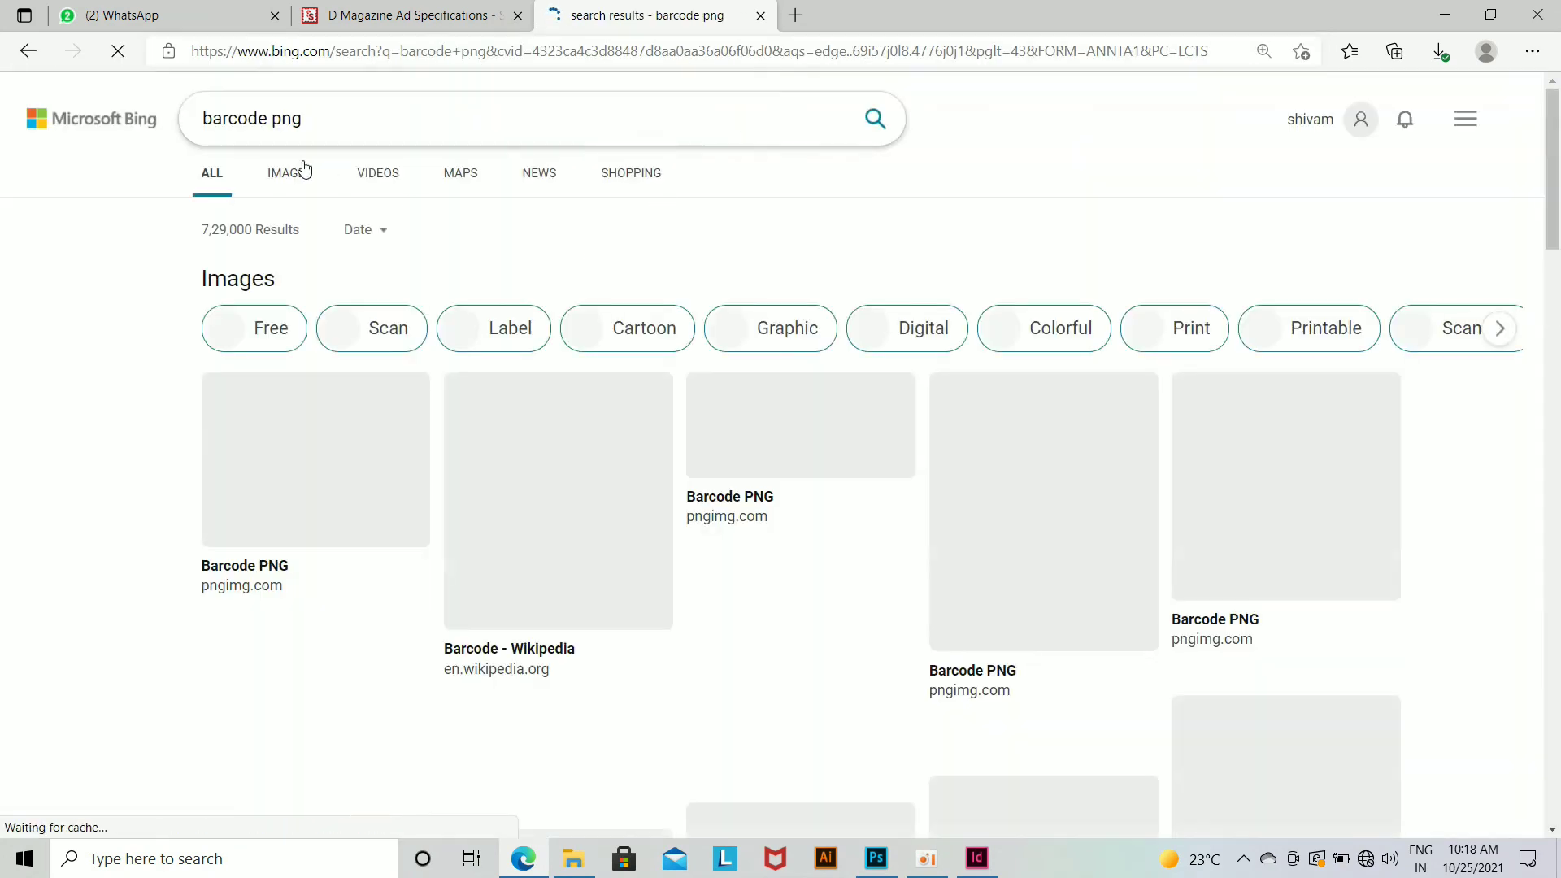
{"action": "left_click", "coordinate": [297, 169]}
Step: Open the first barcode image result and save it as the PNG file R (1) in Downloads
{"action": "left_click", "coordinate": [247, 333]}
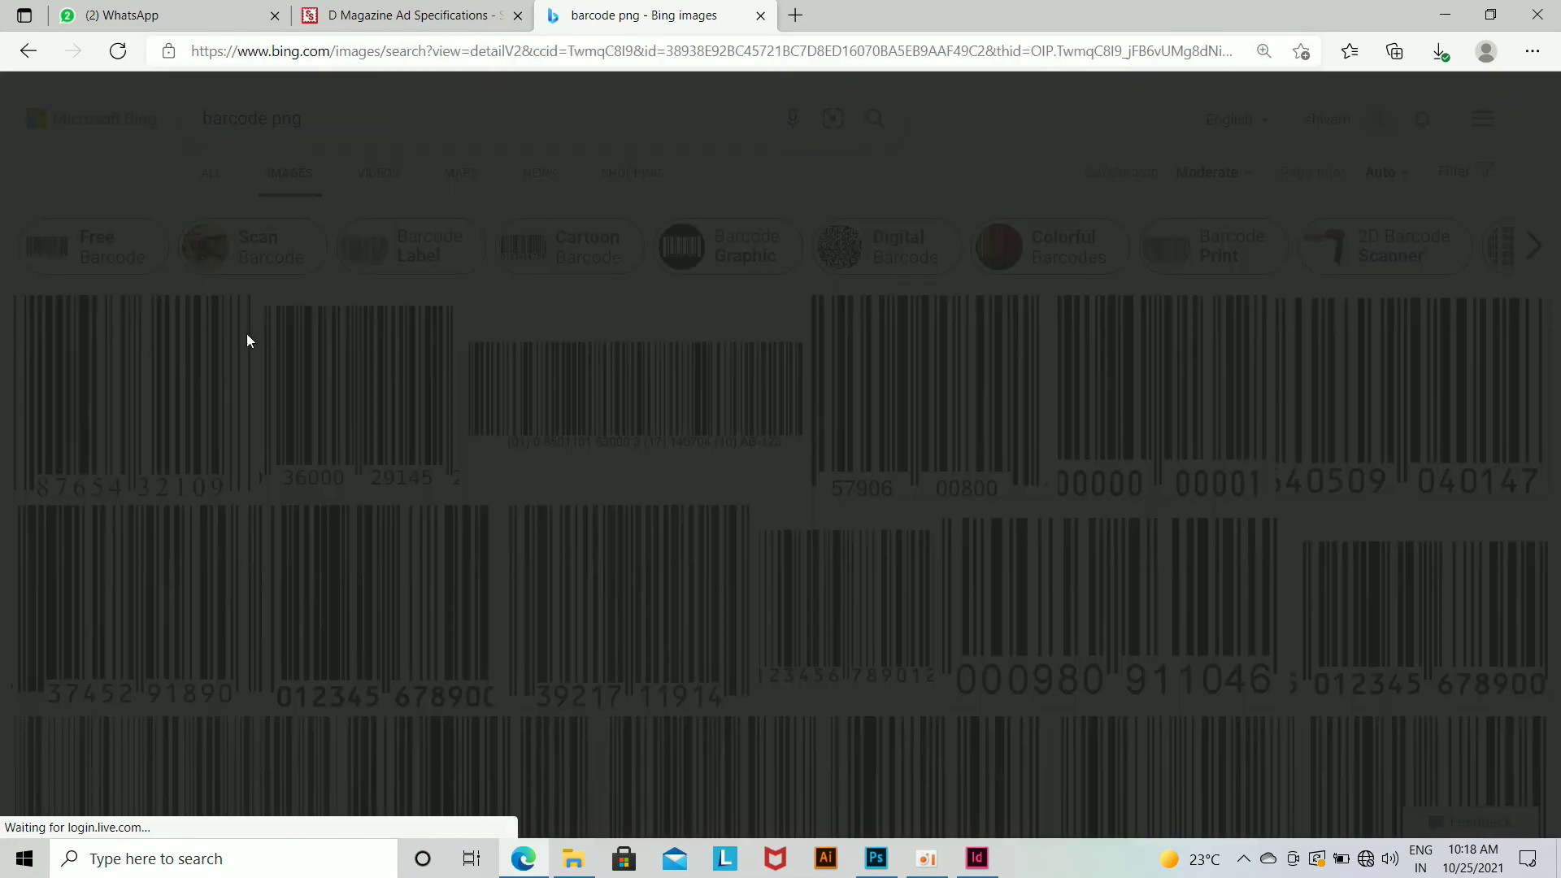
{"action": "right_click", "coordinate": [551, 374]}
{"action": "left_click", "coordinate": [599, 420]}
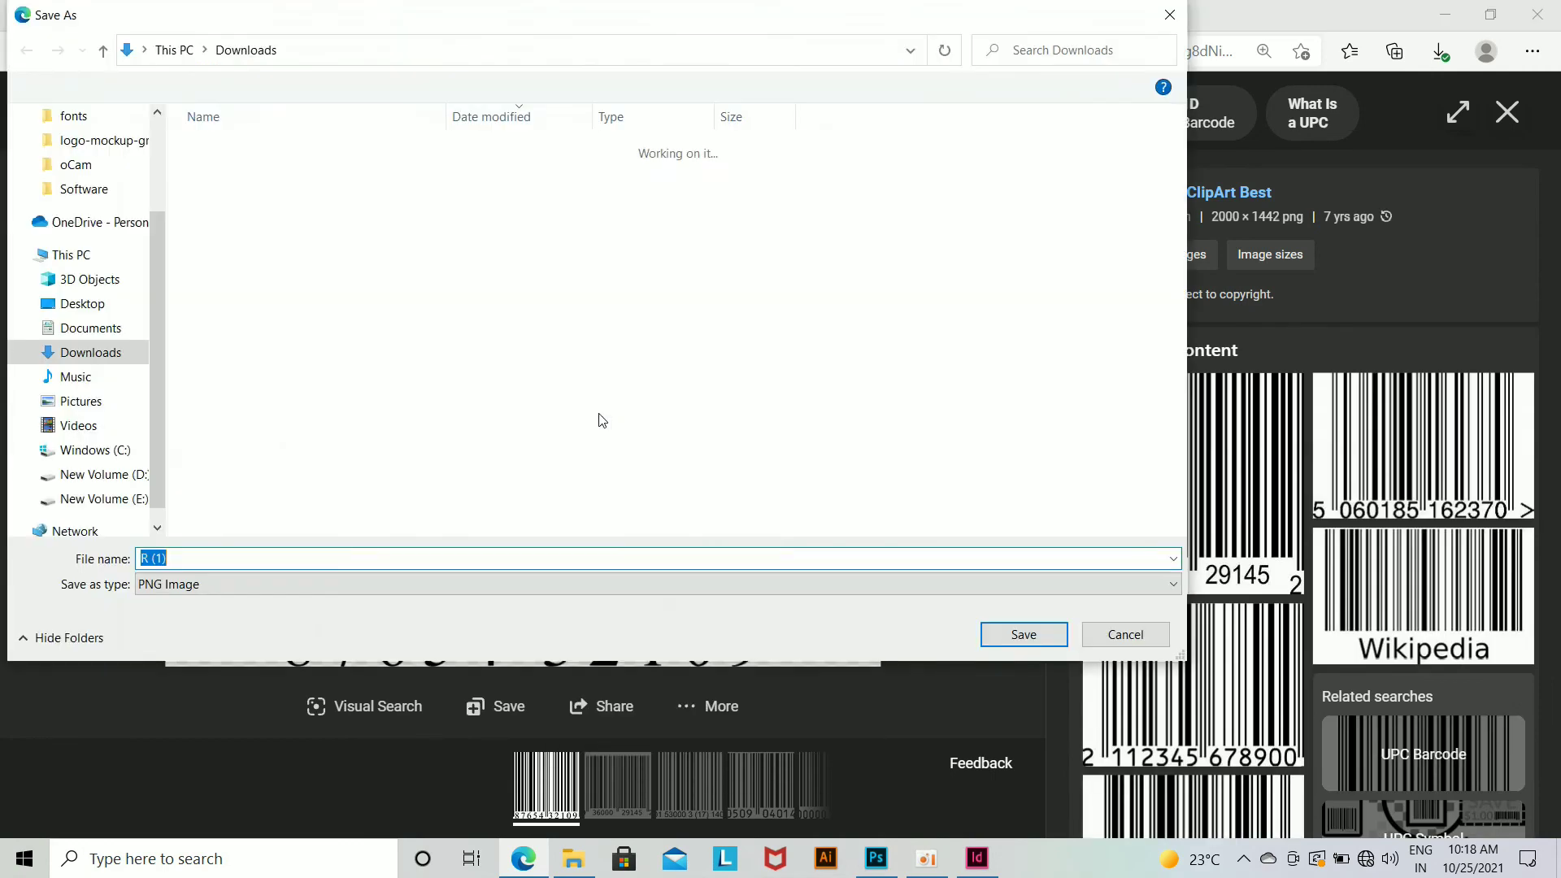
{"action": "key", "text": "Return"}
Step: Bring the downloaded barcode image from File Explorer into the InDesign cover document
{"action": "left_click", "coordinate": [572, 866]}
{"action": "left_click_drag", "start_coordinate": [919, 166], "coordinate": [388, 540]}
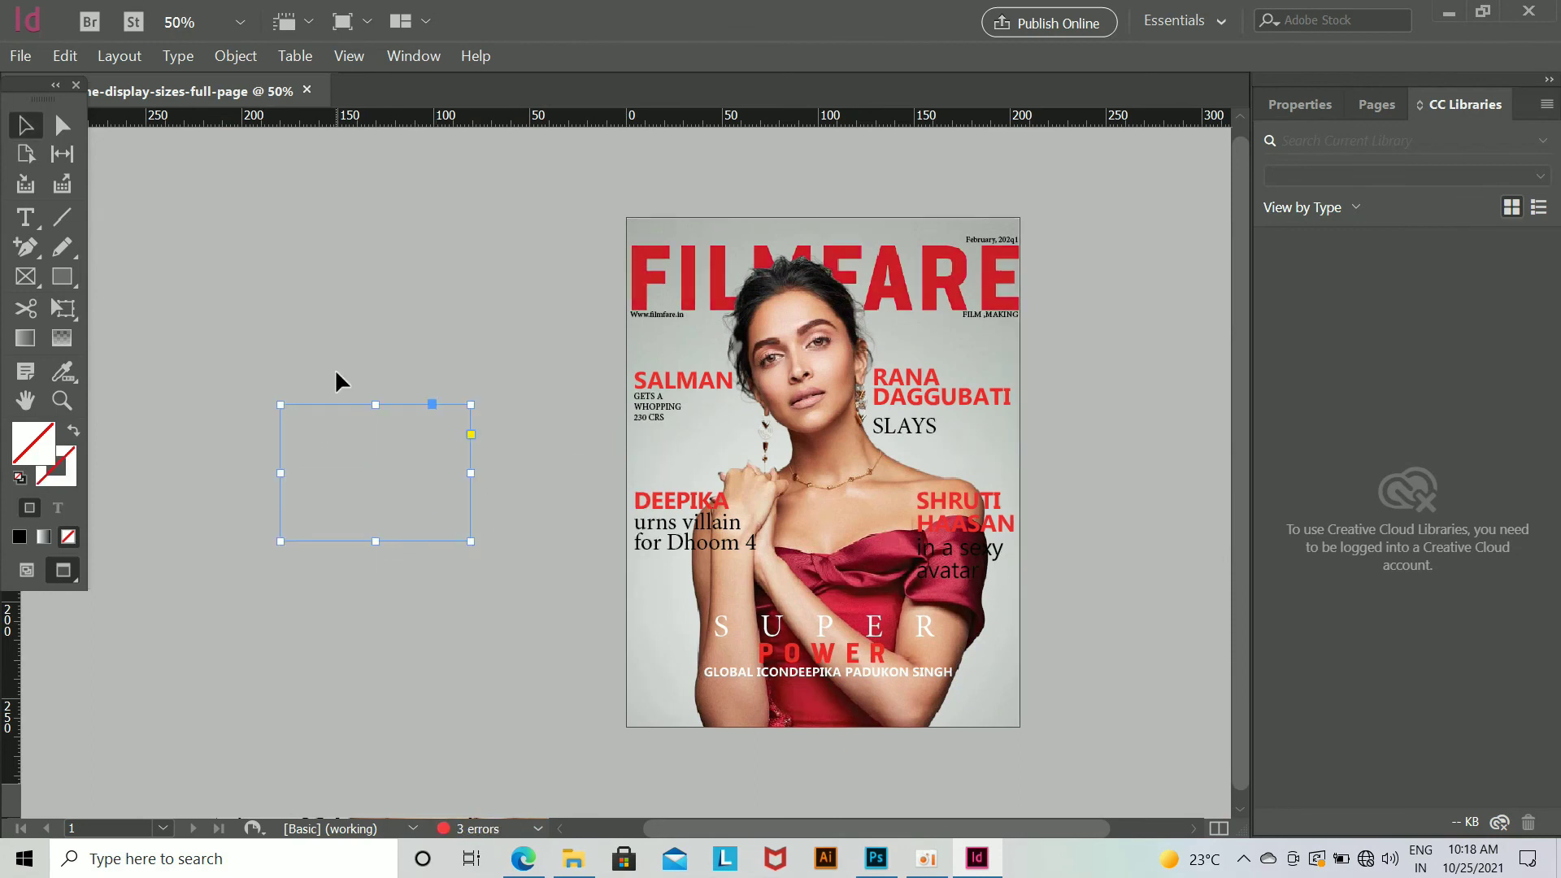
Step: Try to move the barcode on the pasteboard, and undo both the move and its placement
{"action": "left_click", "coordinate": [501, 509]}
{"action": "left_click", "coordinate": [384, 487]}
{"action": "double_click", "coordinate": [381, 472]}
{"action": "left_click_drag", "start_coordinate": [381, 472], "coordinate": [569, 544]}
{"action": "key", "text": "ctrl+z"}
{"action": "key", "text": "ctrl+z"}
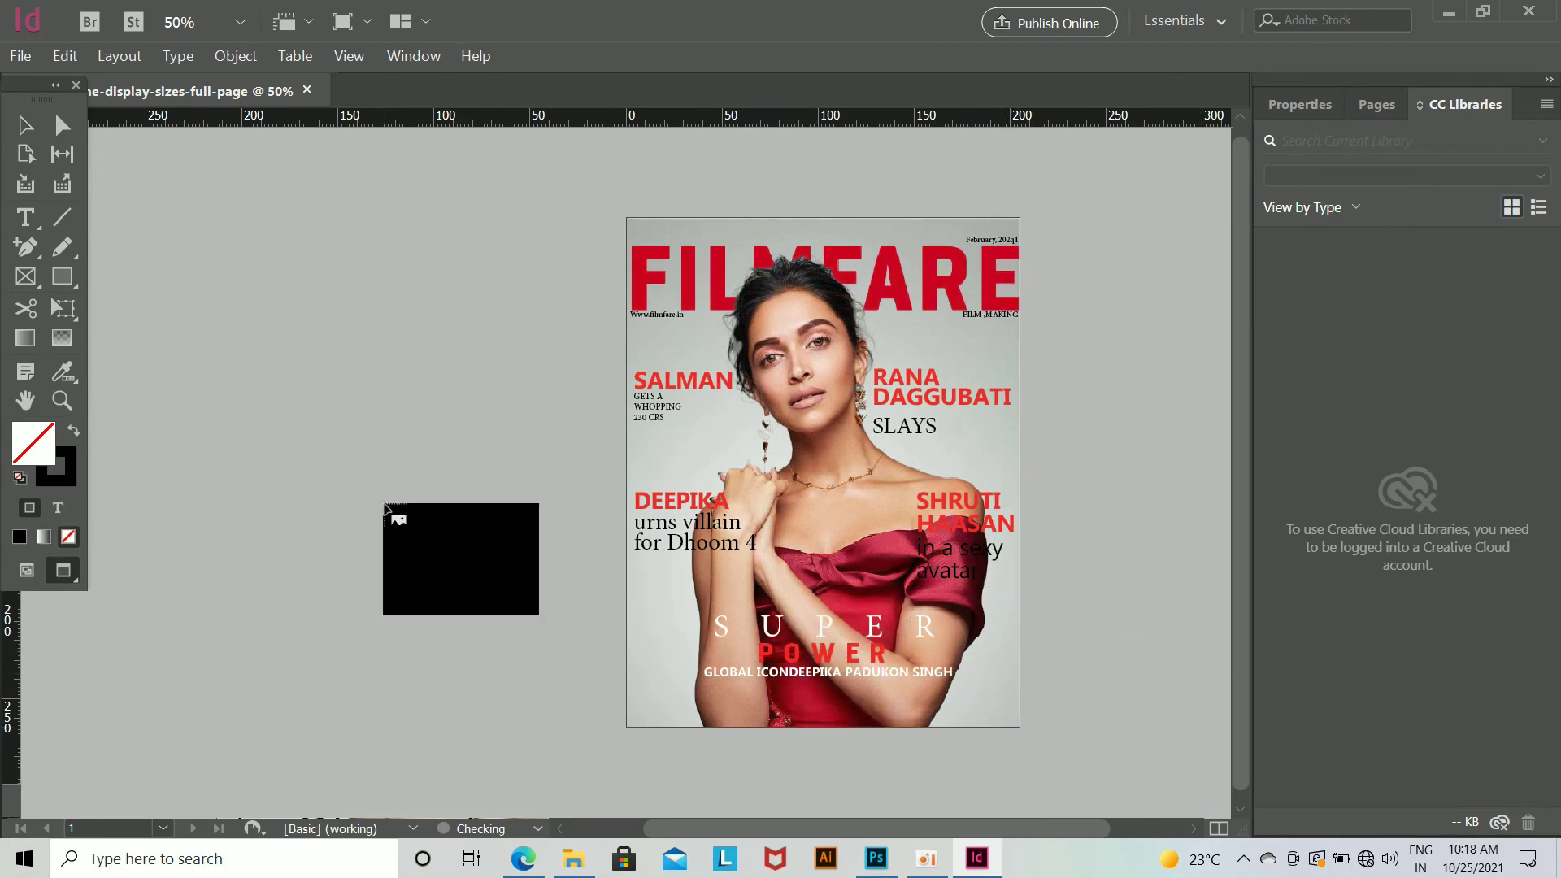
Step: Place the barcode image in the lower-right corner of the cover, beside and over the model's elbow
{"action": "left_click_drag", "start_coordinate": [908, 643], "coordinate": [1006, 715]}
{"action": "key", "text": "ctrl+="}
{"action": "key", "text": "ctrl+="}
{"action": "key", "text": "ctrl+="}
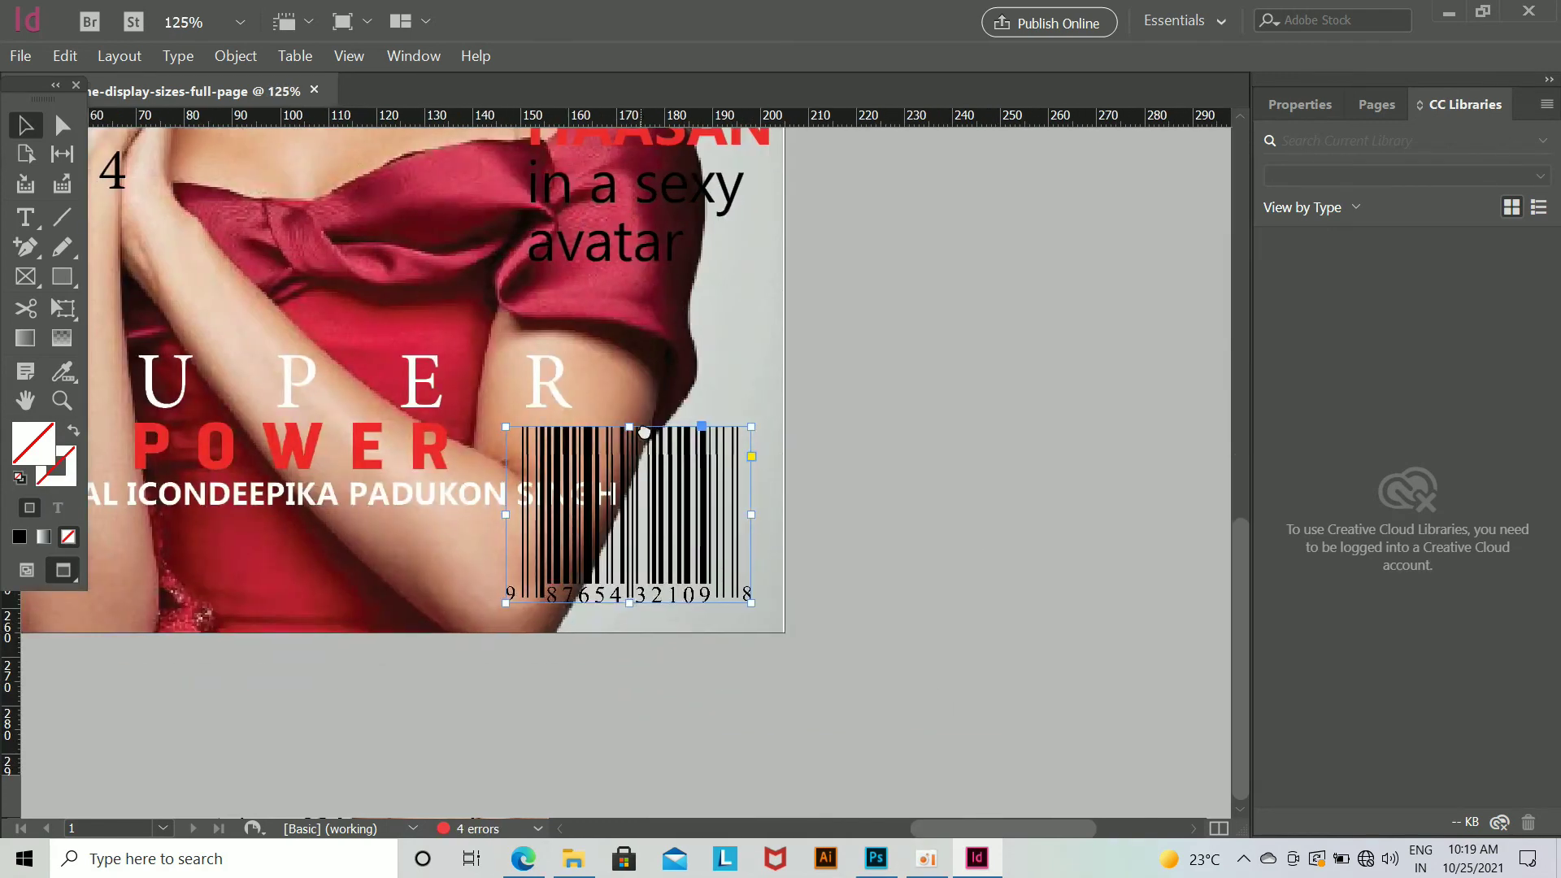
Step: Crop the barcode frame to a smaller size without its digits and fit it into the cover's bottom-right corner, clear of the arm
{"action": "mouse_move", "coordinate": [748, 607]}
{"action": "left_mouse_down"}
{"action": "mouse_move", "coordinate": [682, 569]}
{"action": "mouse_move", "coordinate": [731, 599]}
{"action": "left_mouse_up"}
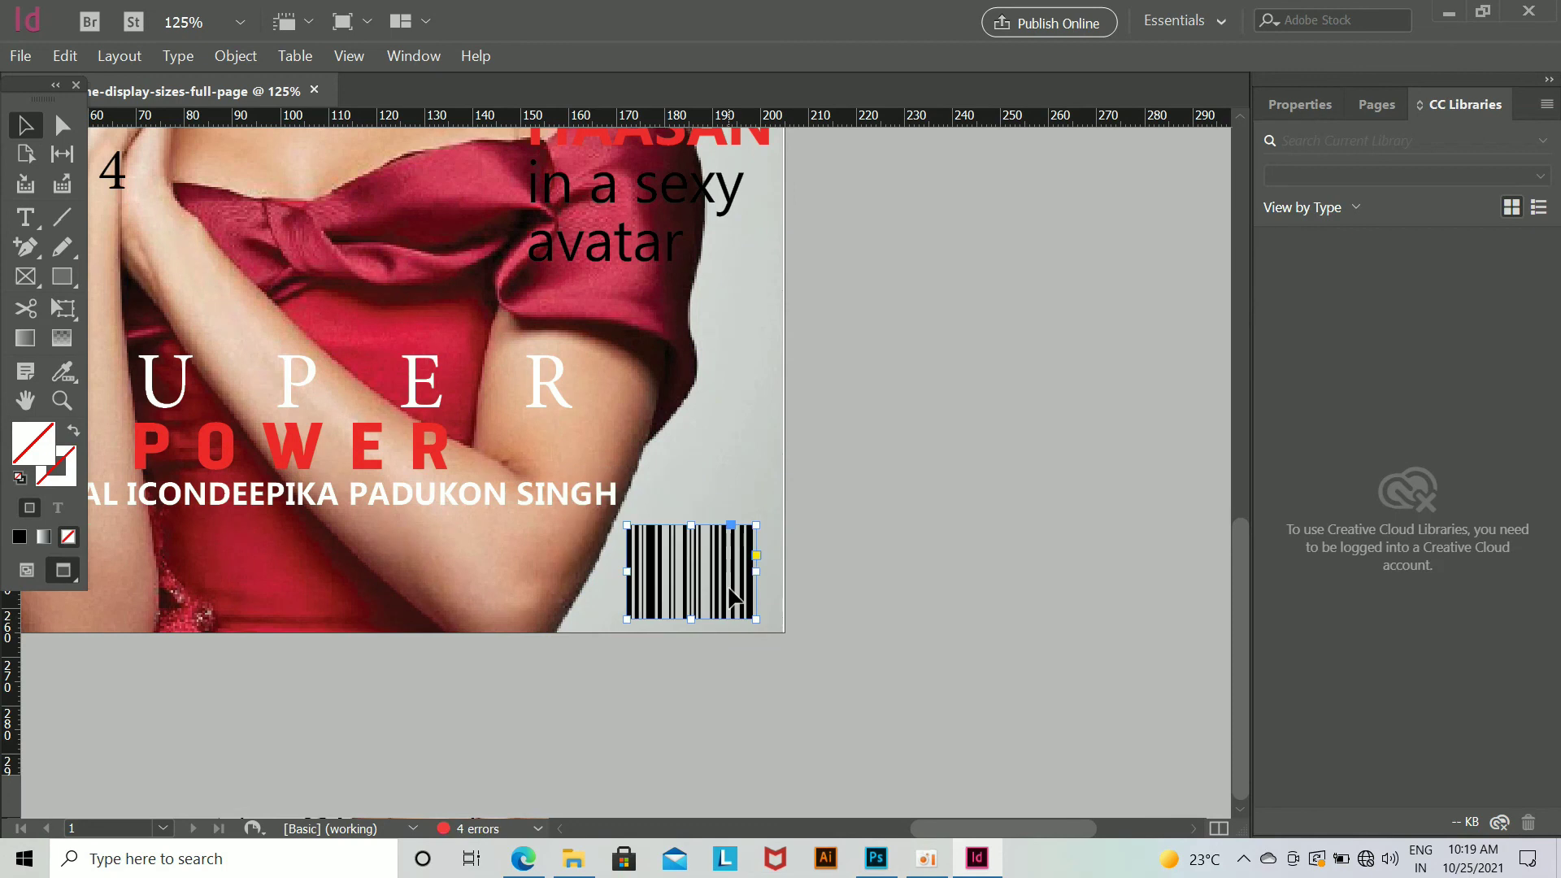
{"action": "key", "text": "ctrl+minus"}
{"action": "key", "text": "ctrl+minus"}
{"action": "key", "text": "ctrl+minus"}
{"action": "key", "text": "ctrl+minus"}
{"action": "key", "text": "ctrl+equal"}
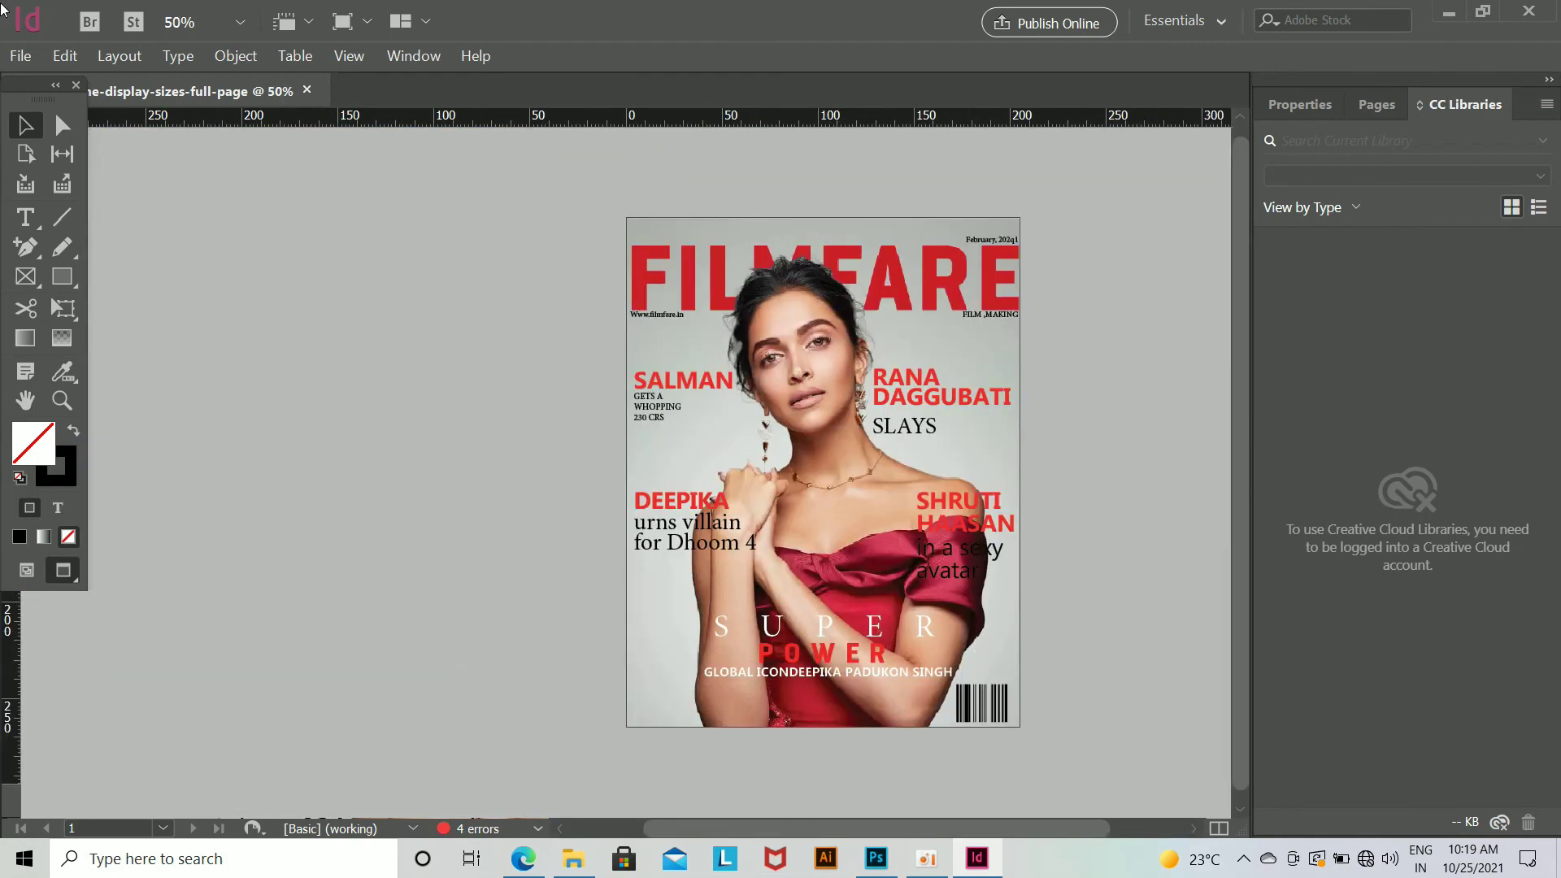